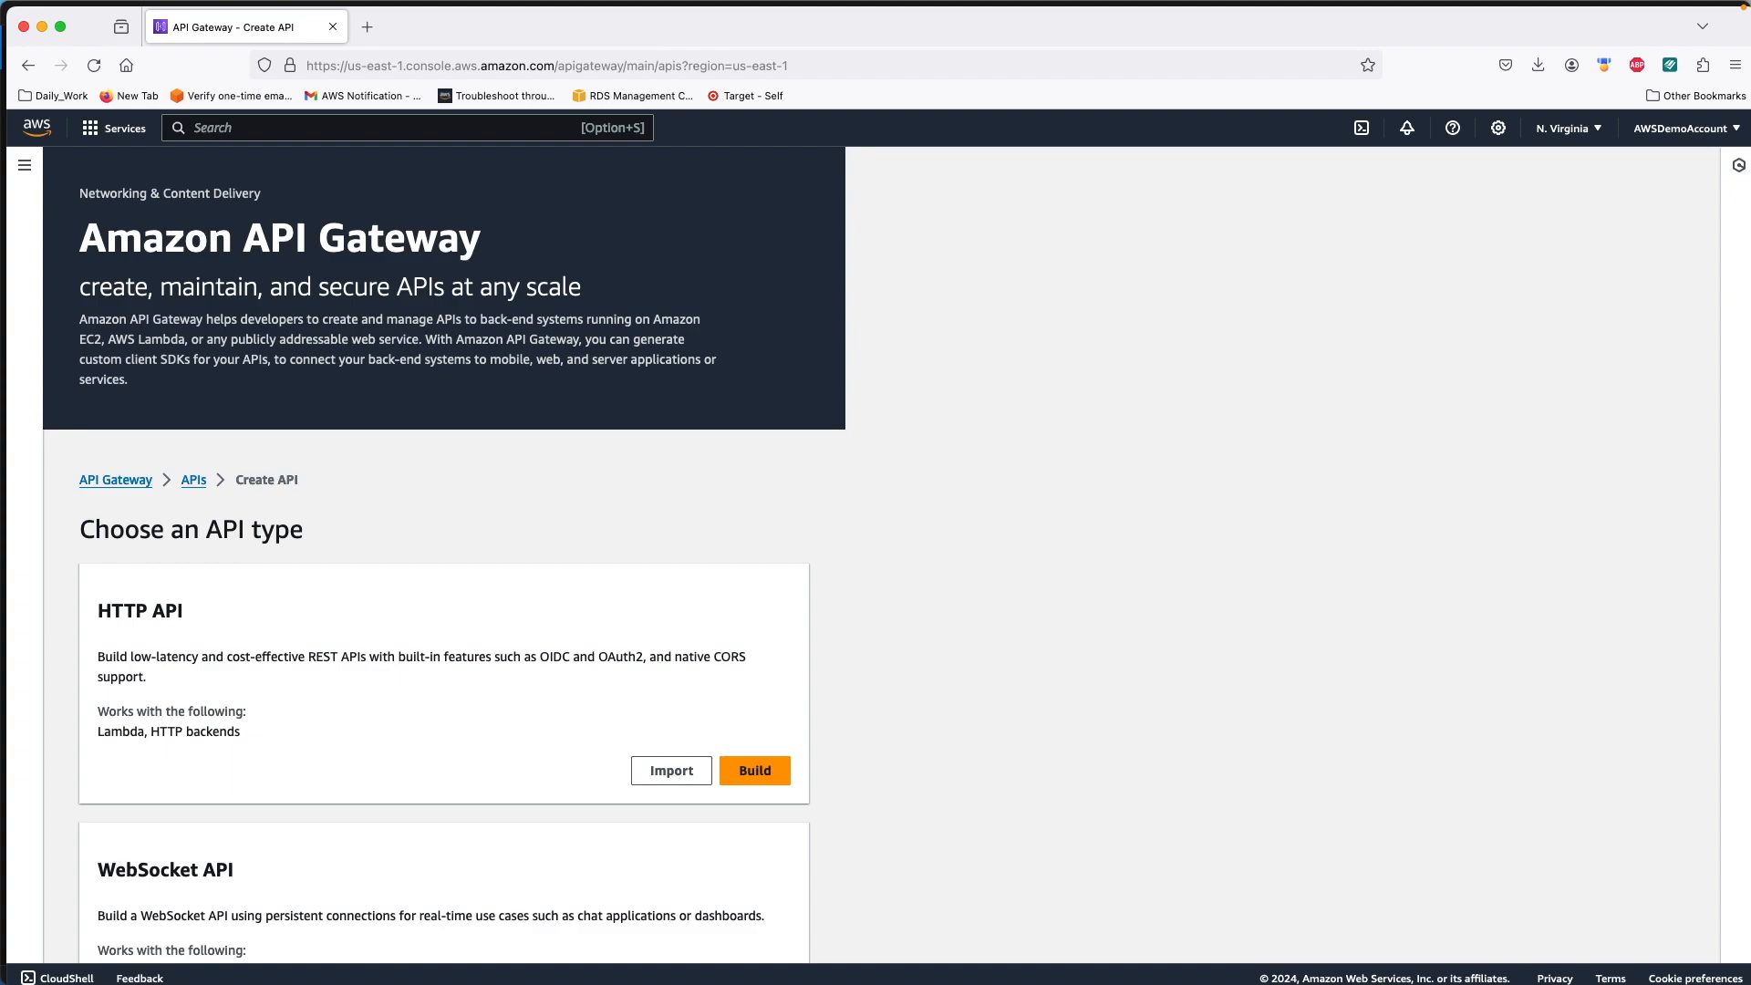
# Step: Find and open the Lambda service, and start creating a new function
pyautogui.click(256, 131)
pyautogui.write('Lam')
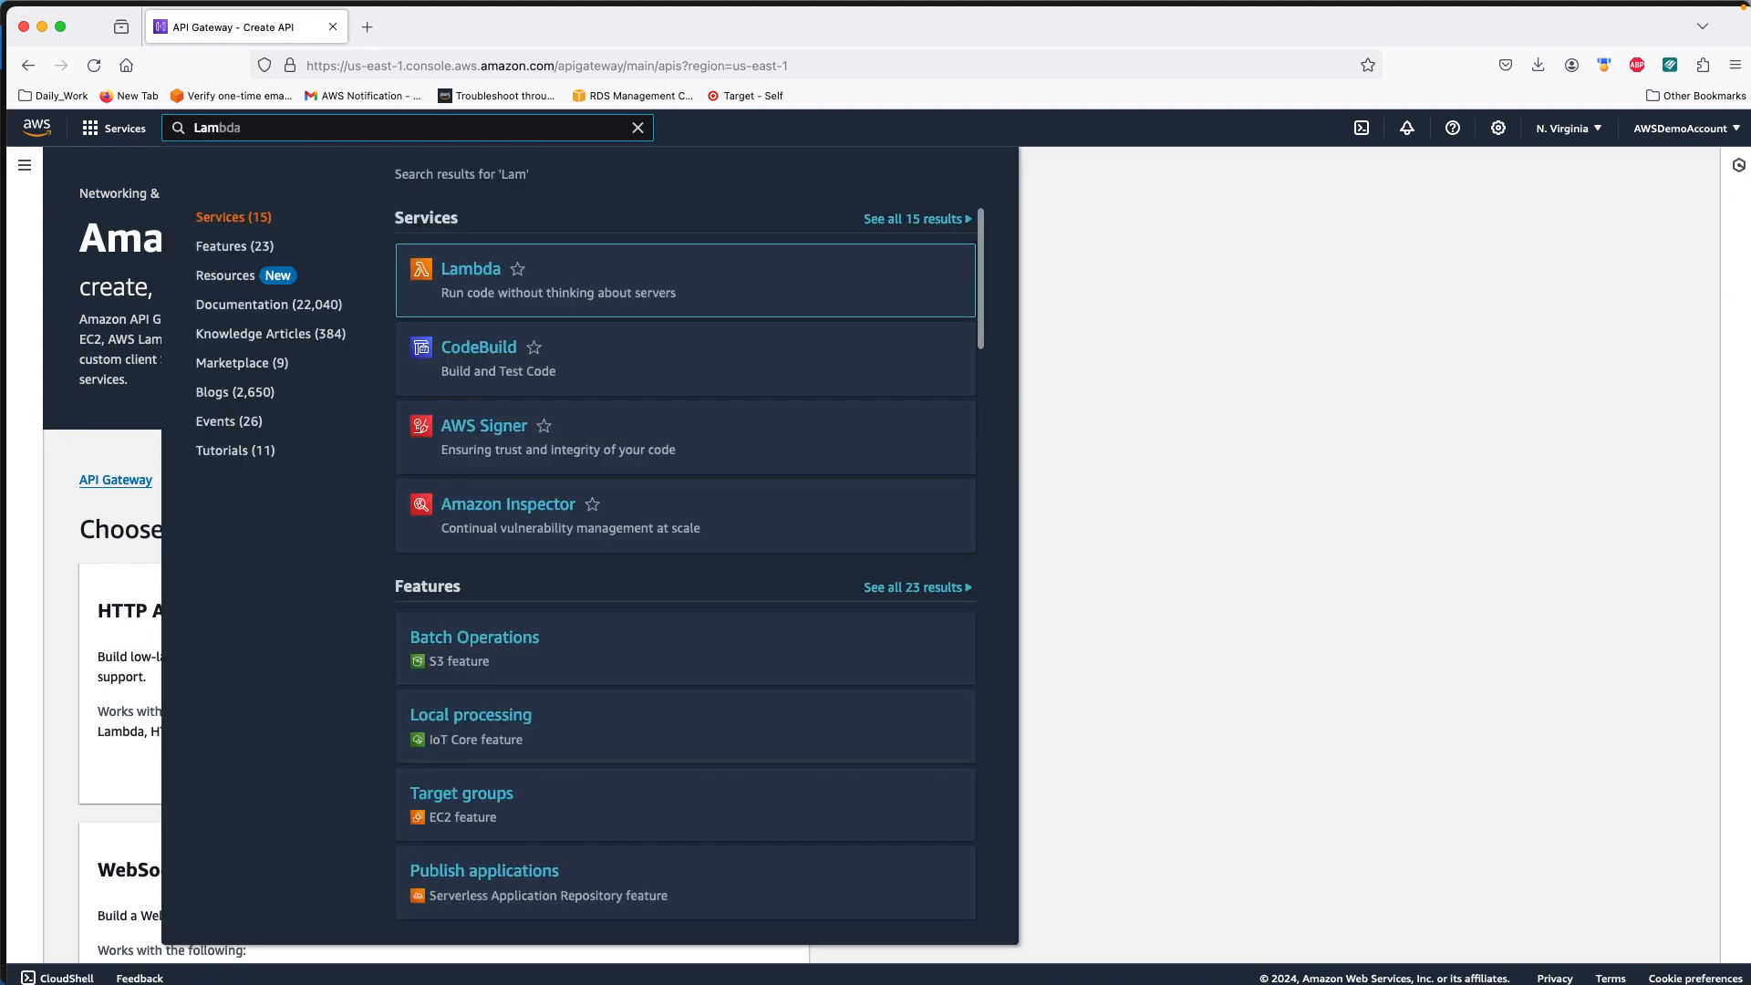
pyautogui.write('bda')
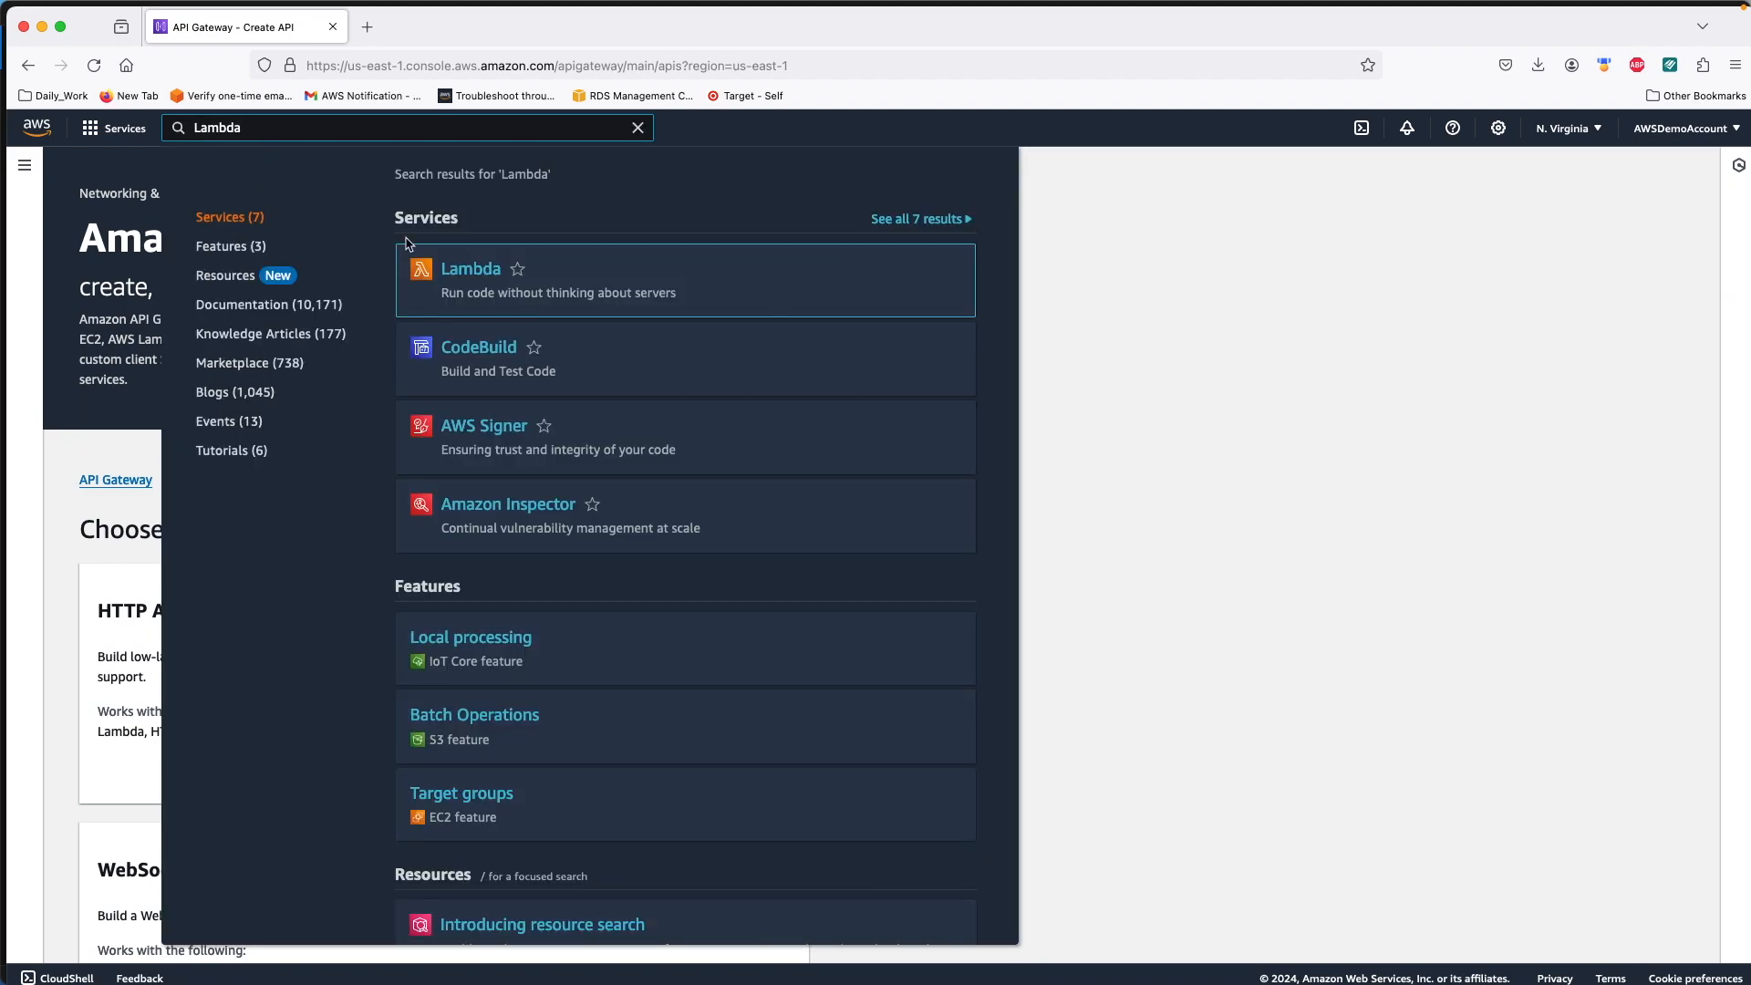
pyautogui.click(461, 274)
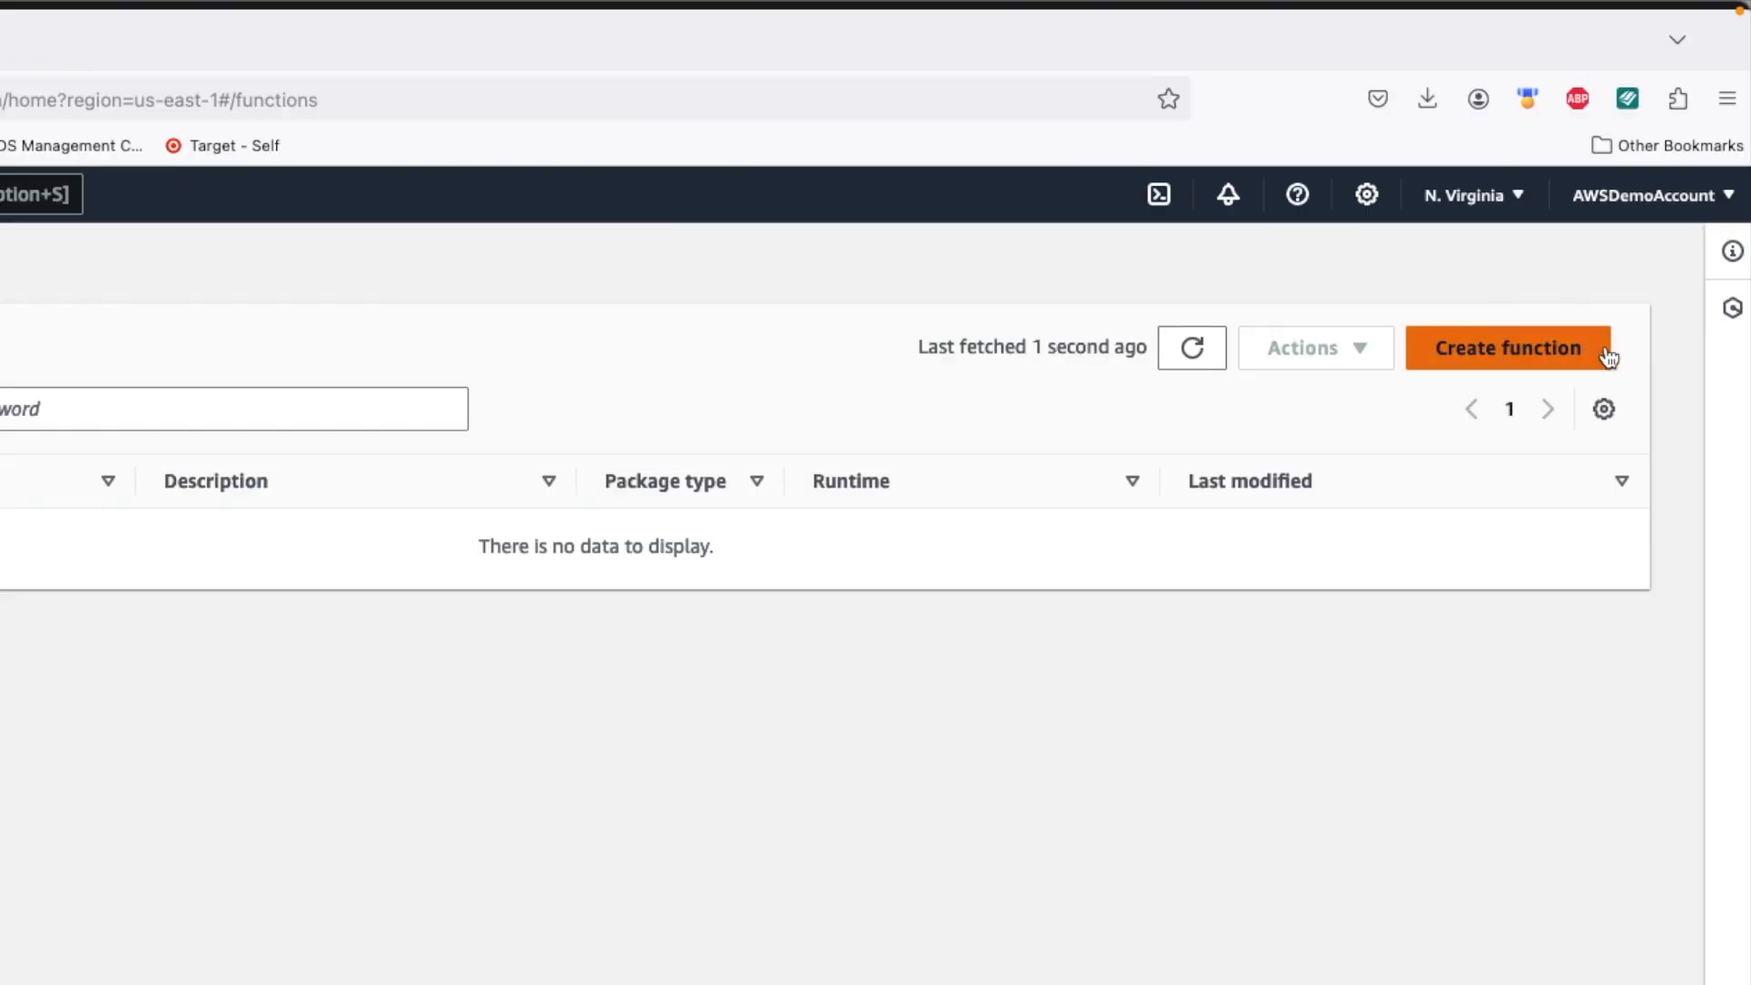
pyautogui.click(1475, 356)
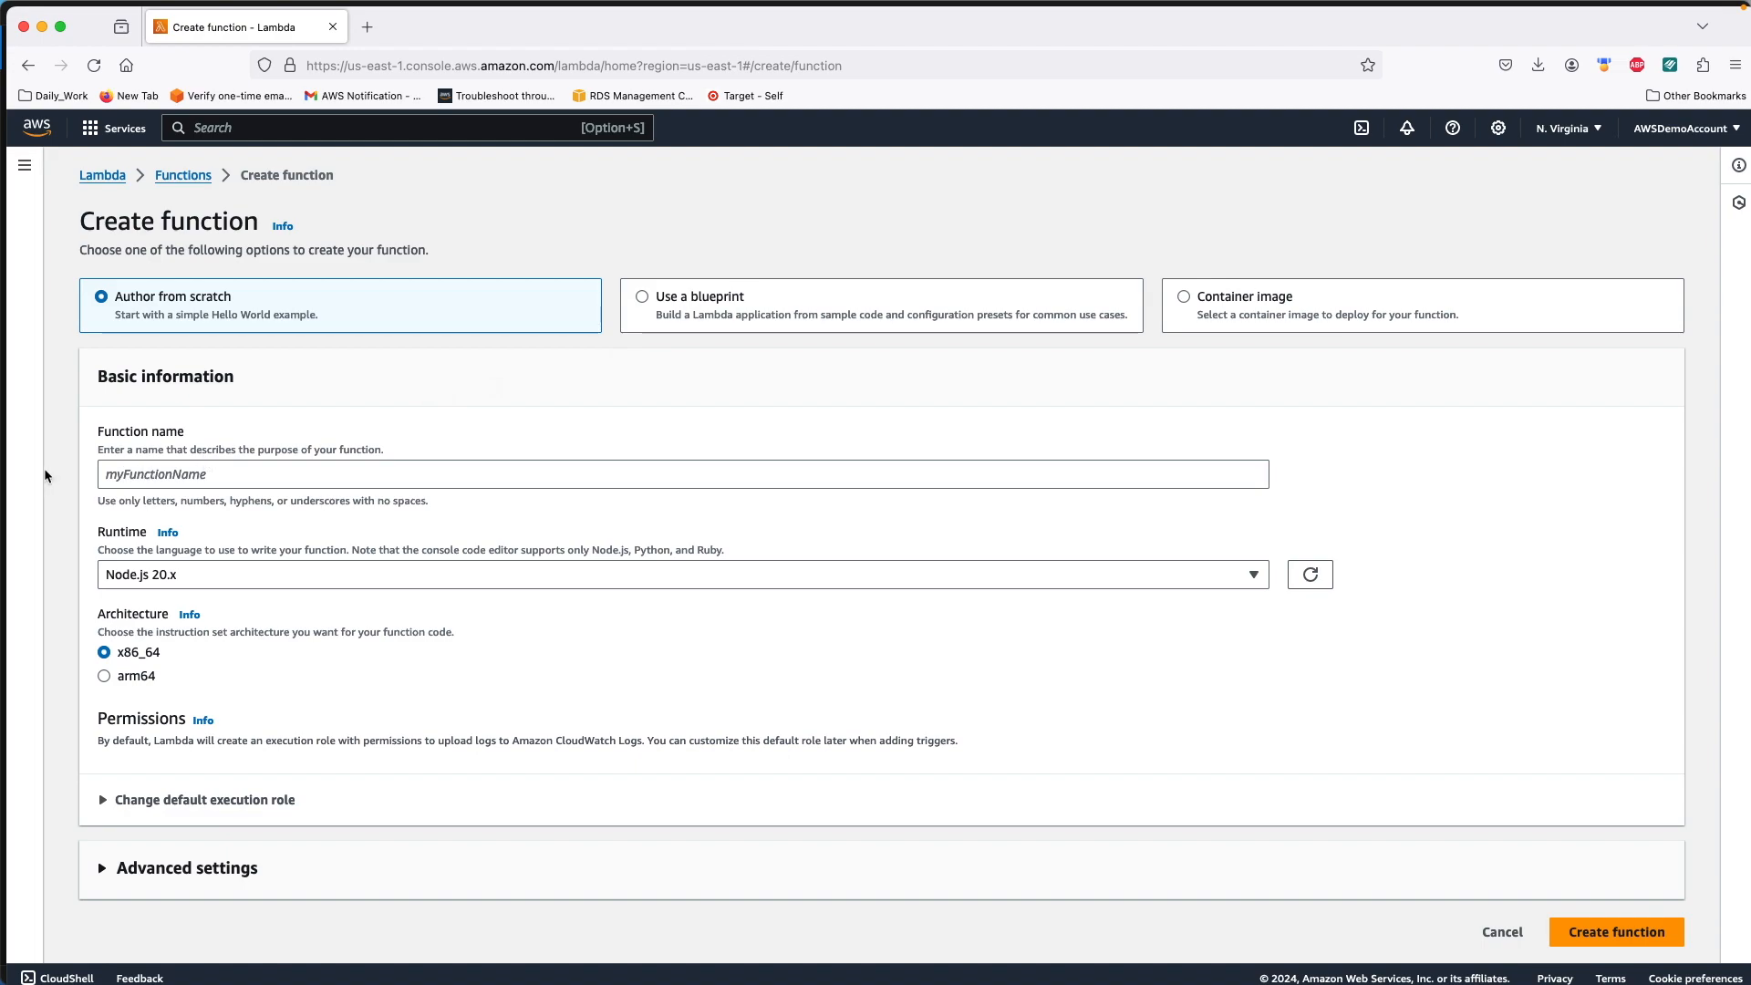
# Step: Create a function from scratch named api_gateway_integration_lambda with the Python 3.12 runtime
pyautogui.click(182, 474)
pyautogui.write('ap')
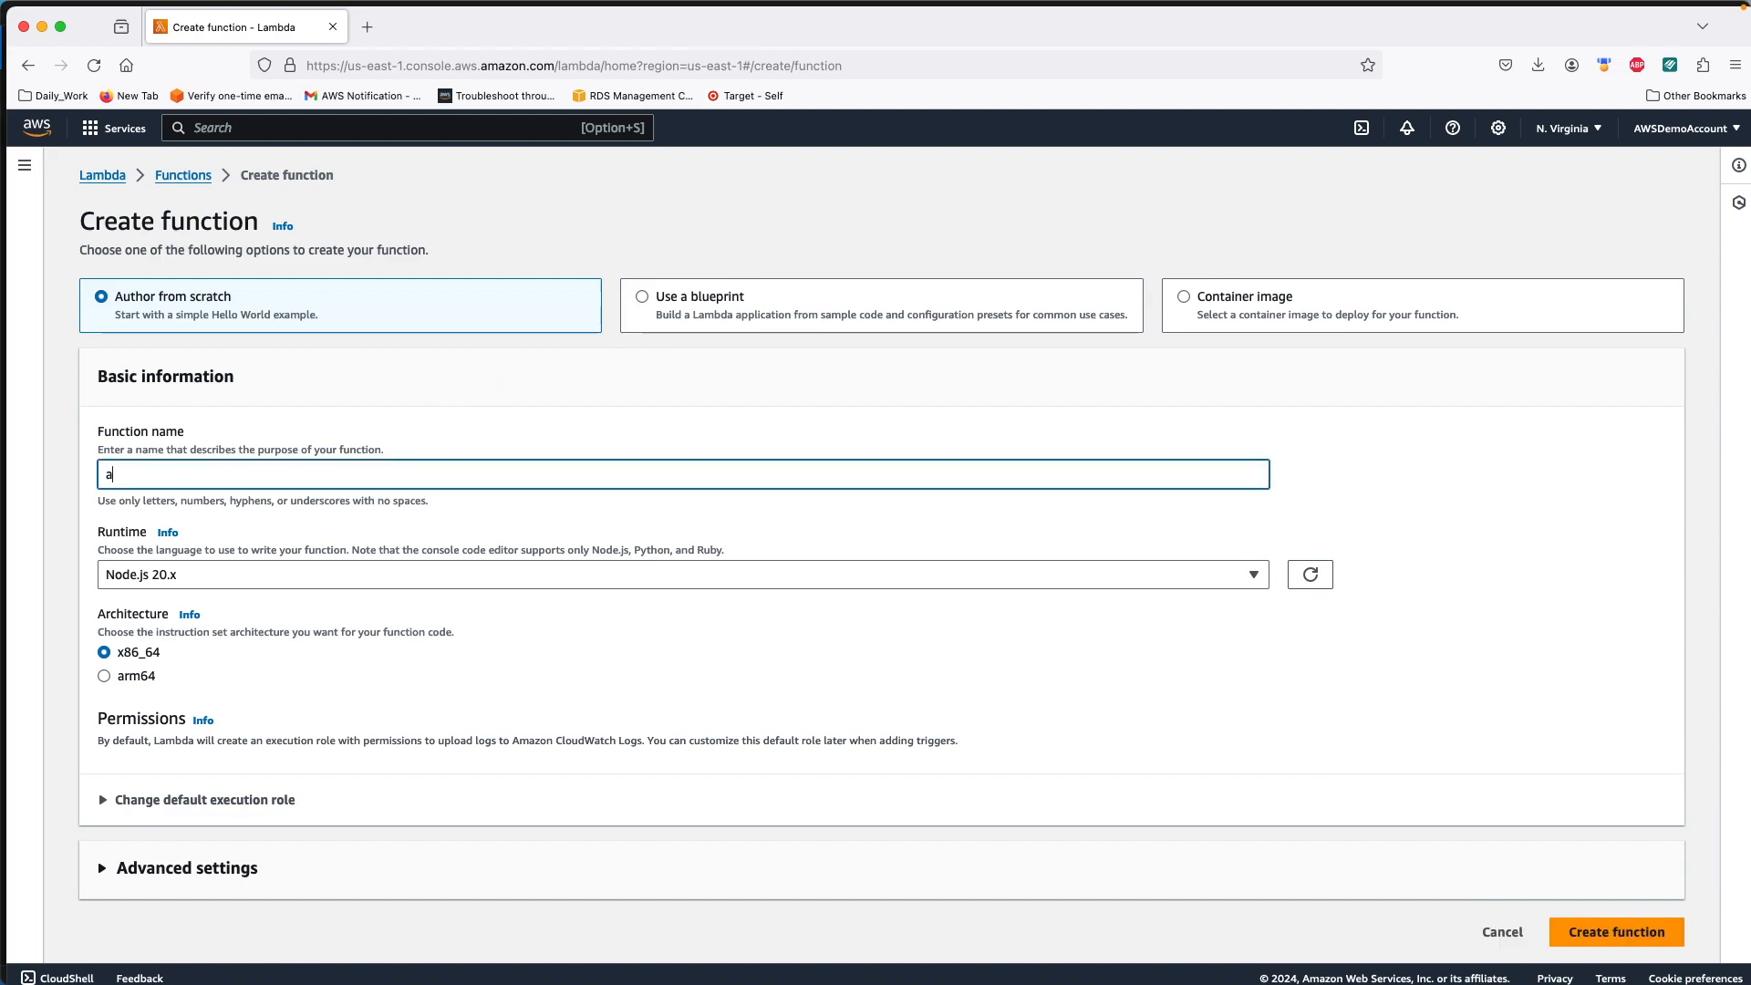
pyautogui.write('i_gateway_integration_lambda')
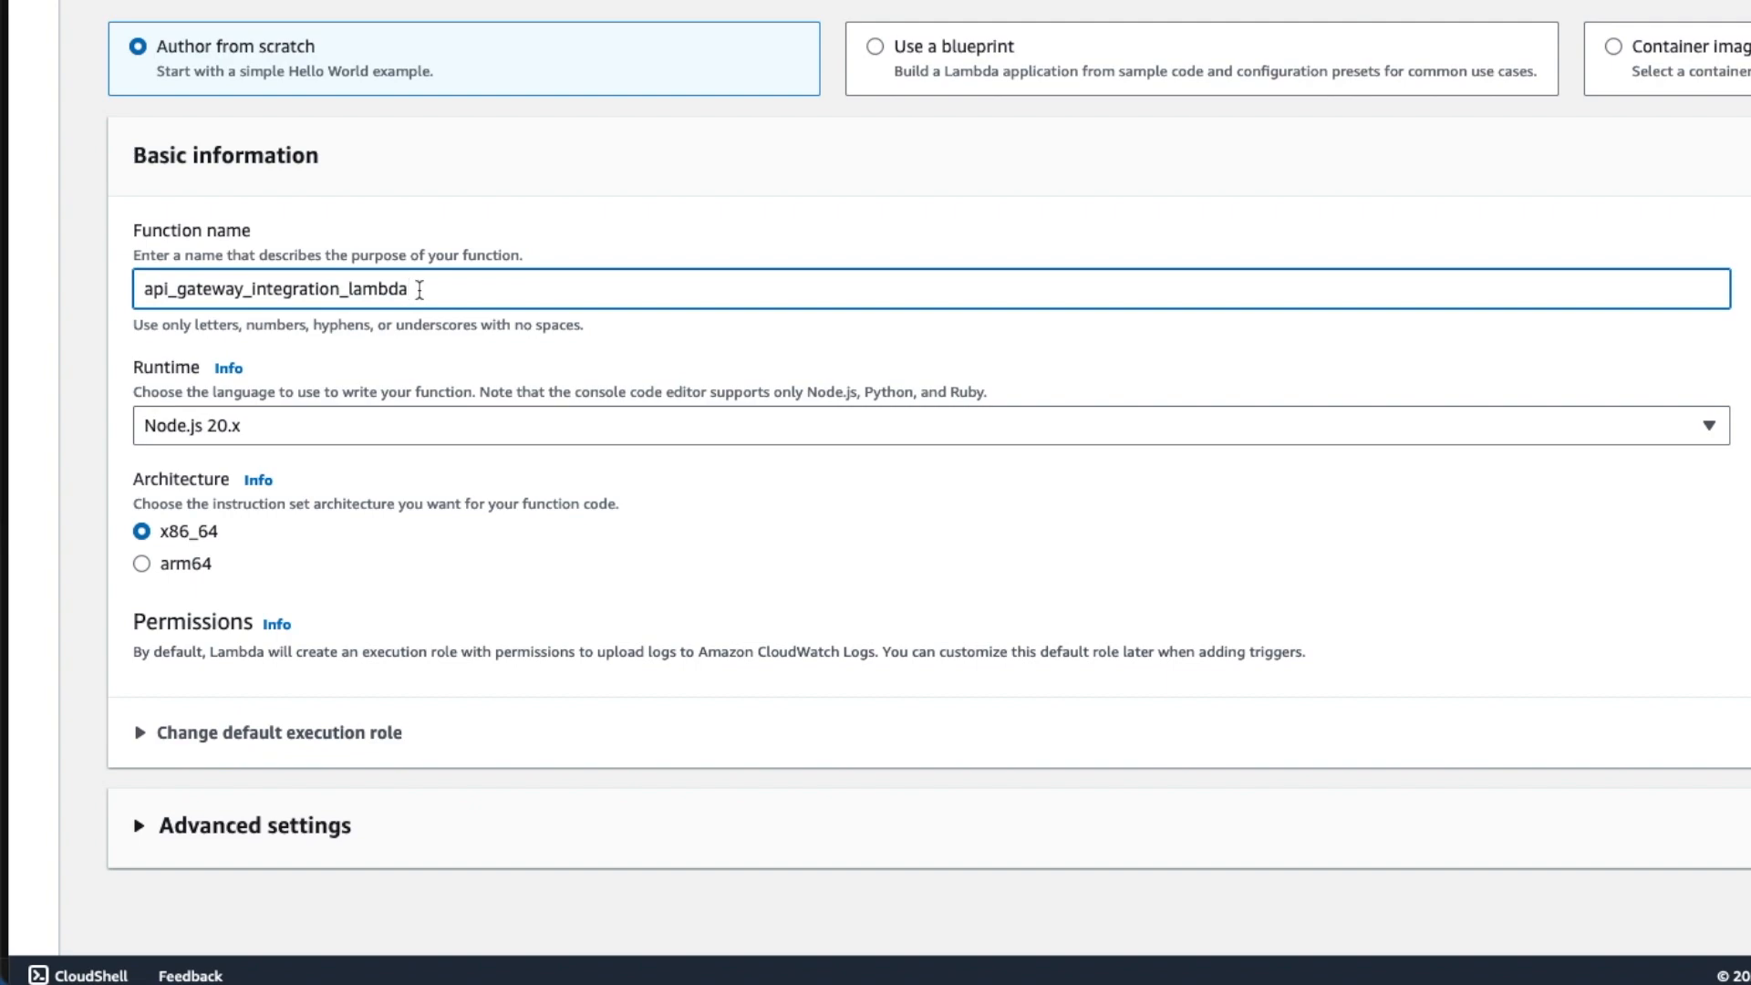
pyautogui.click(270, 432)
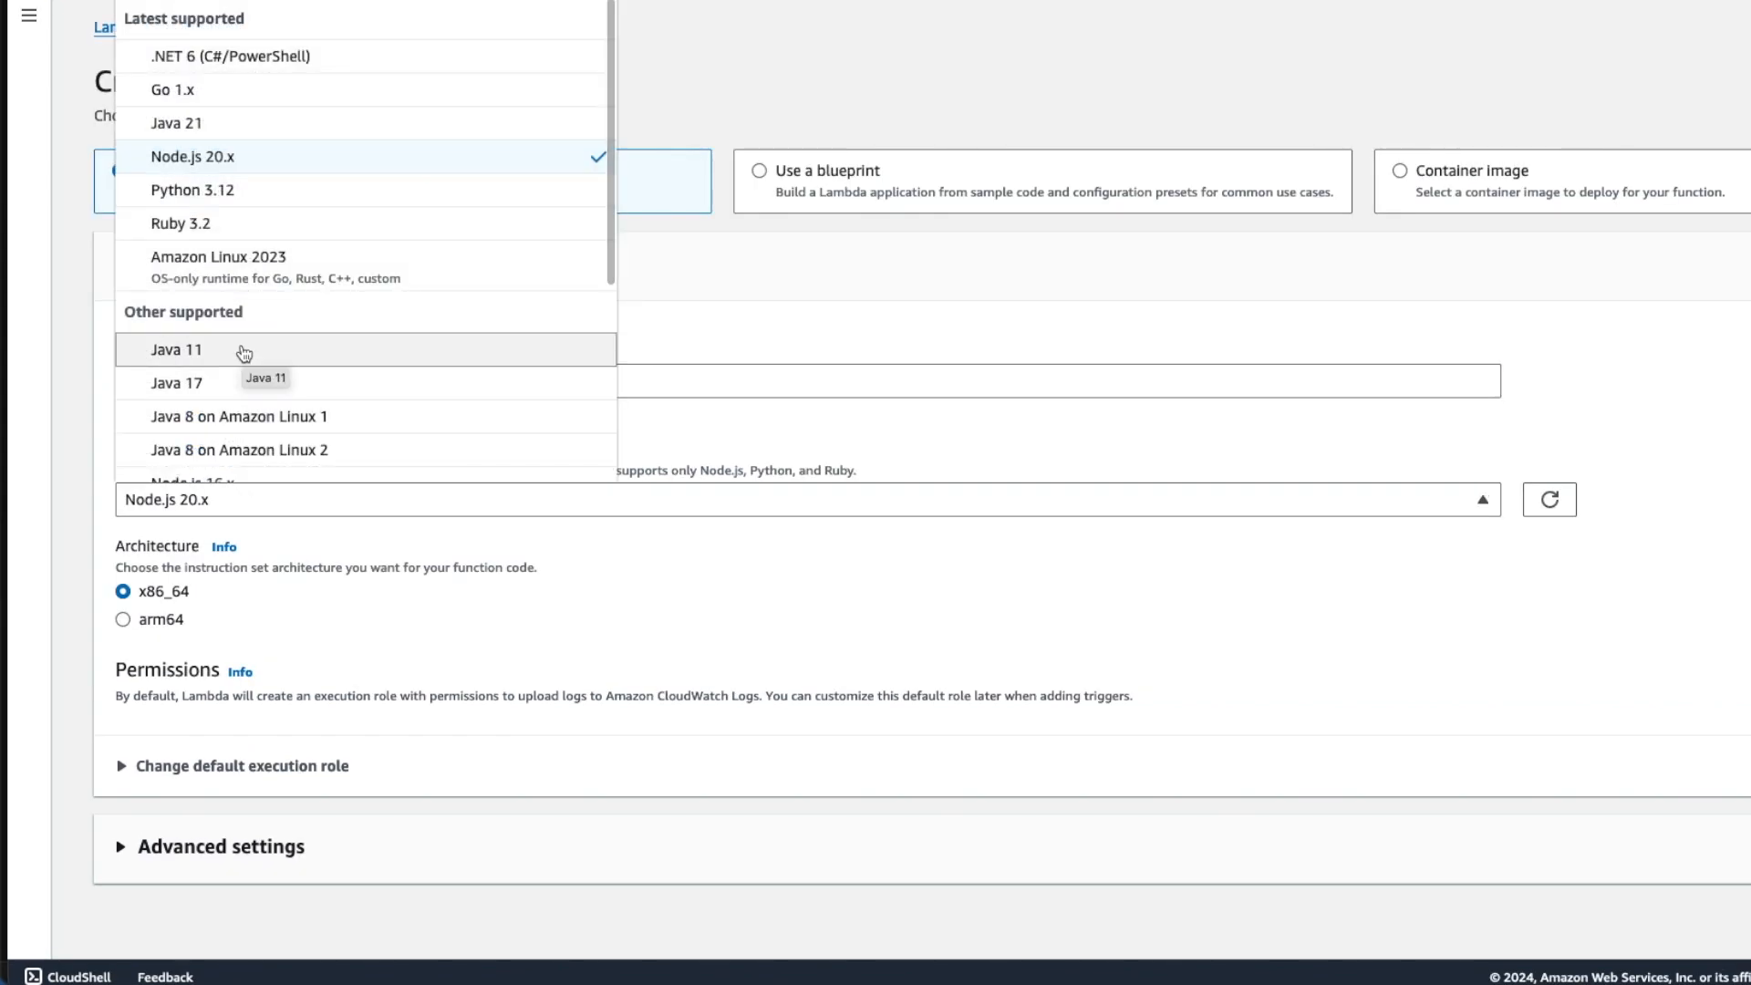
pyautogui.click(221, 192)
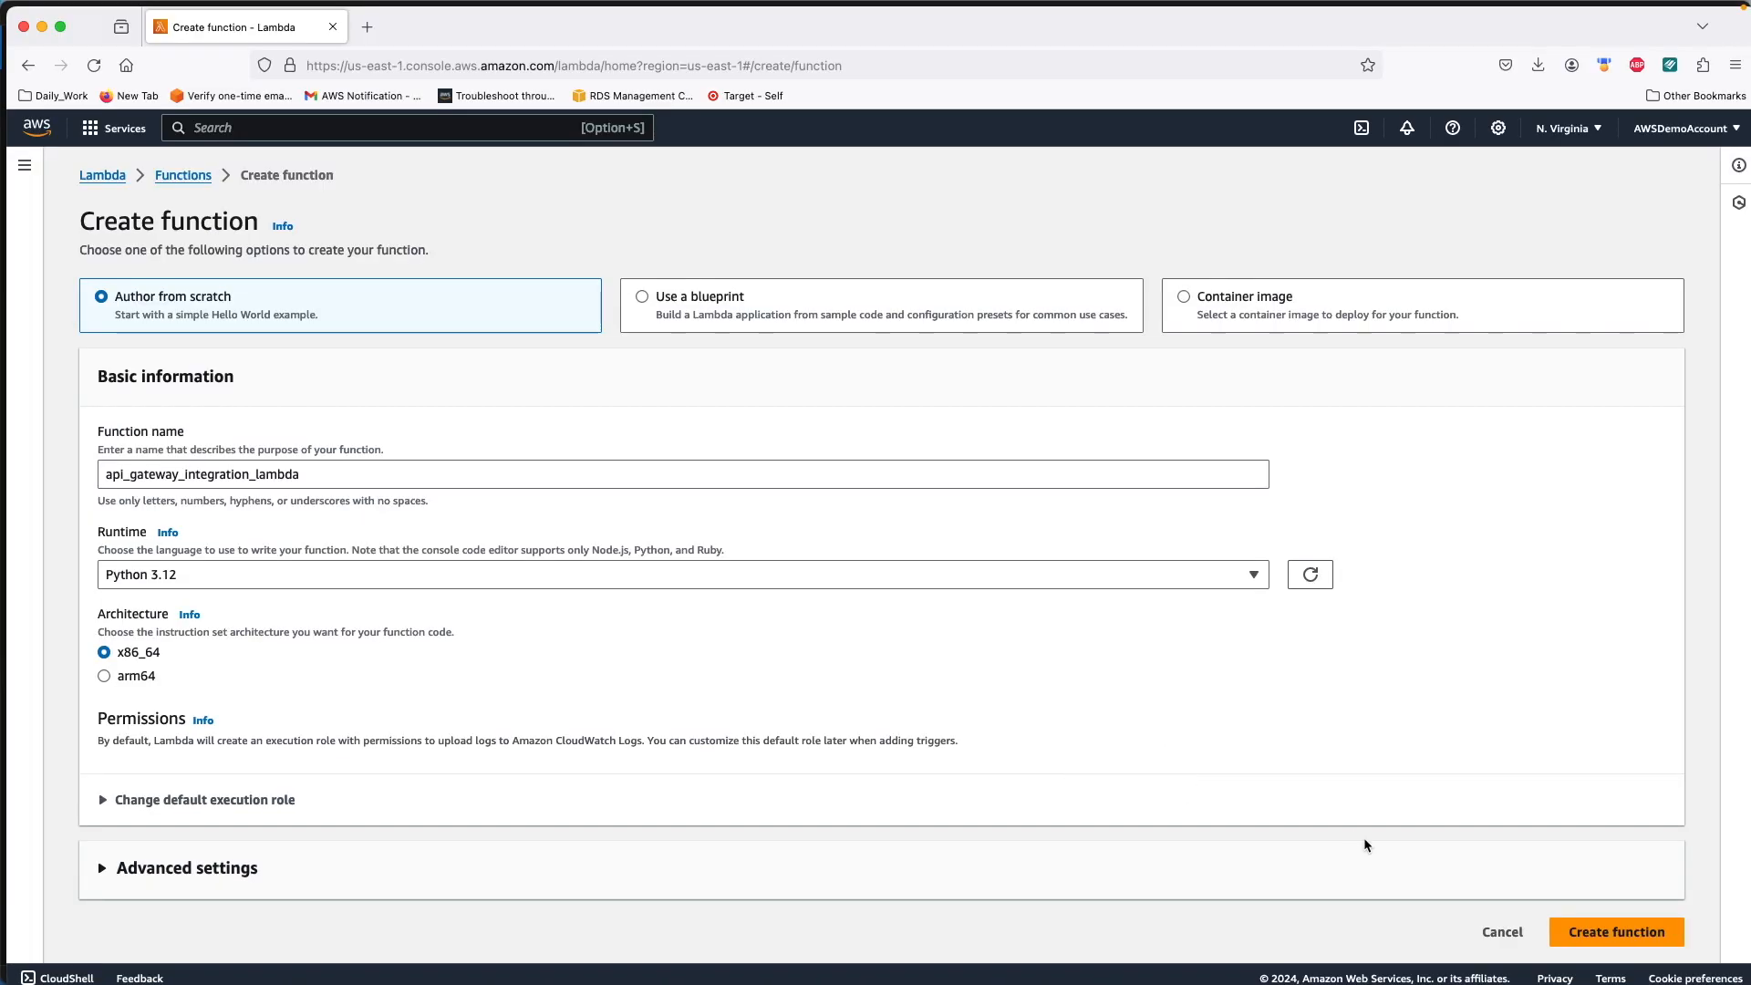
pyautogui.click(1612, 931)
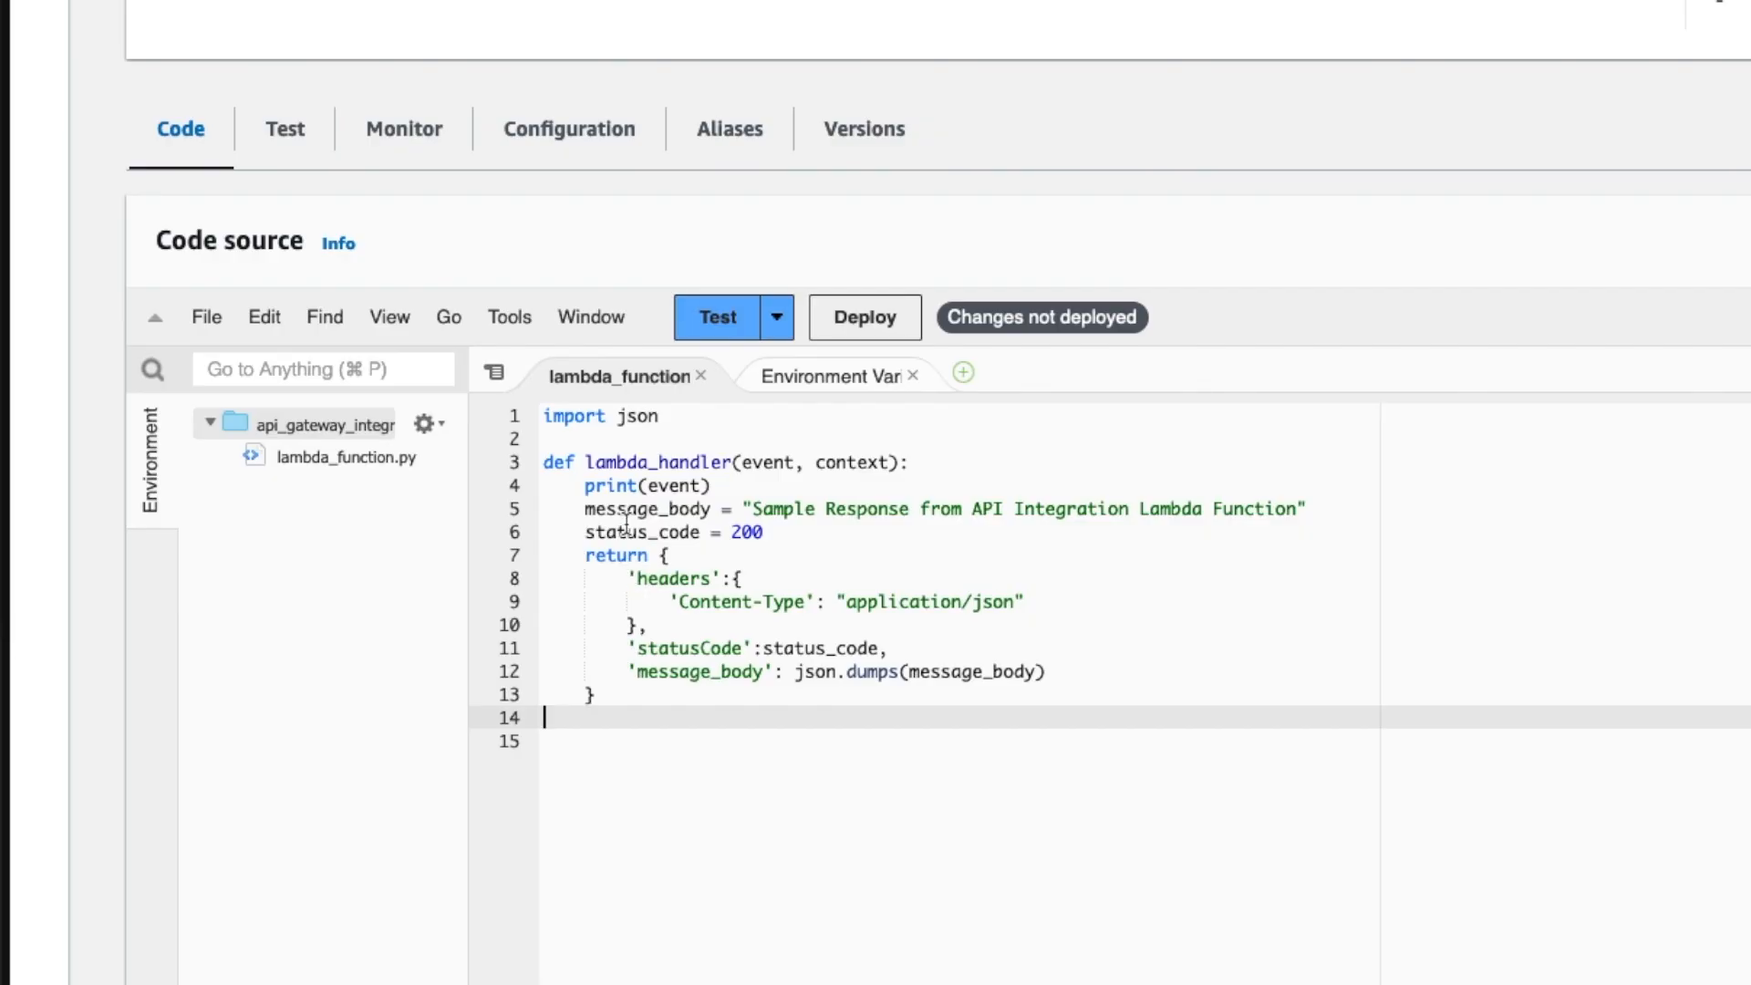
# Step: Review the event print, status code and Content-Type header lines in the lambda_handler code
pyautogui.click(660, 487)
pyautogui.moveTo(676, 492); pyautogui.dragTo(709, 486)
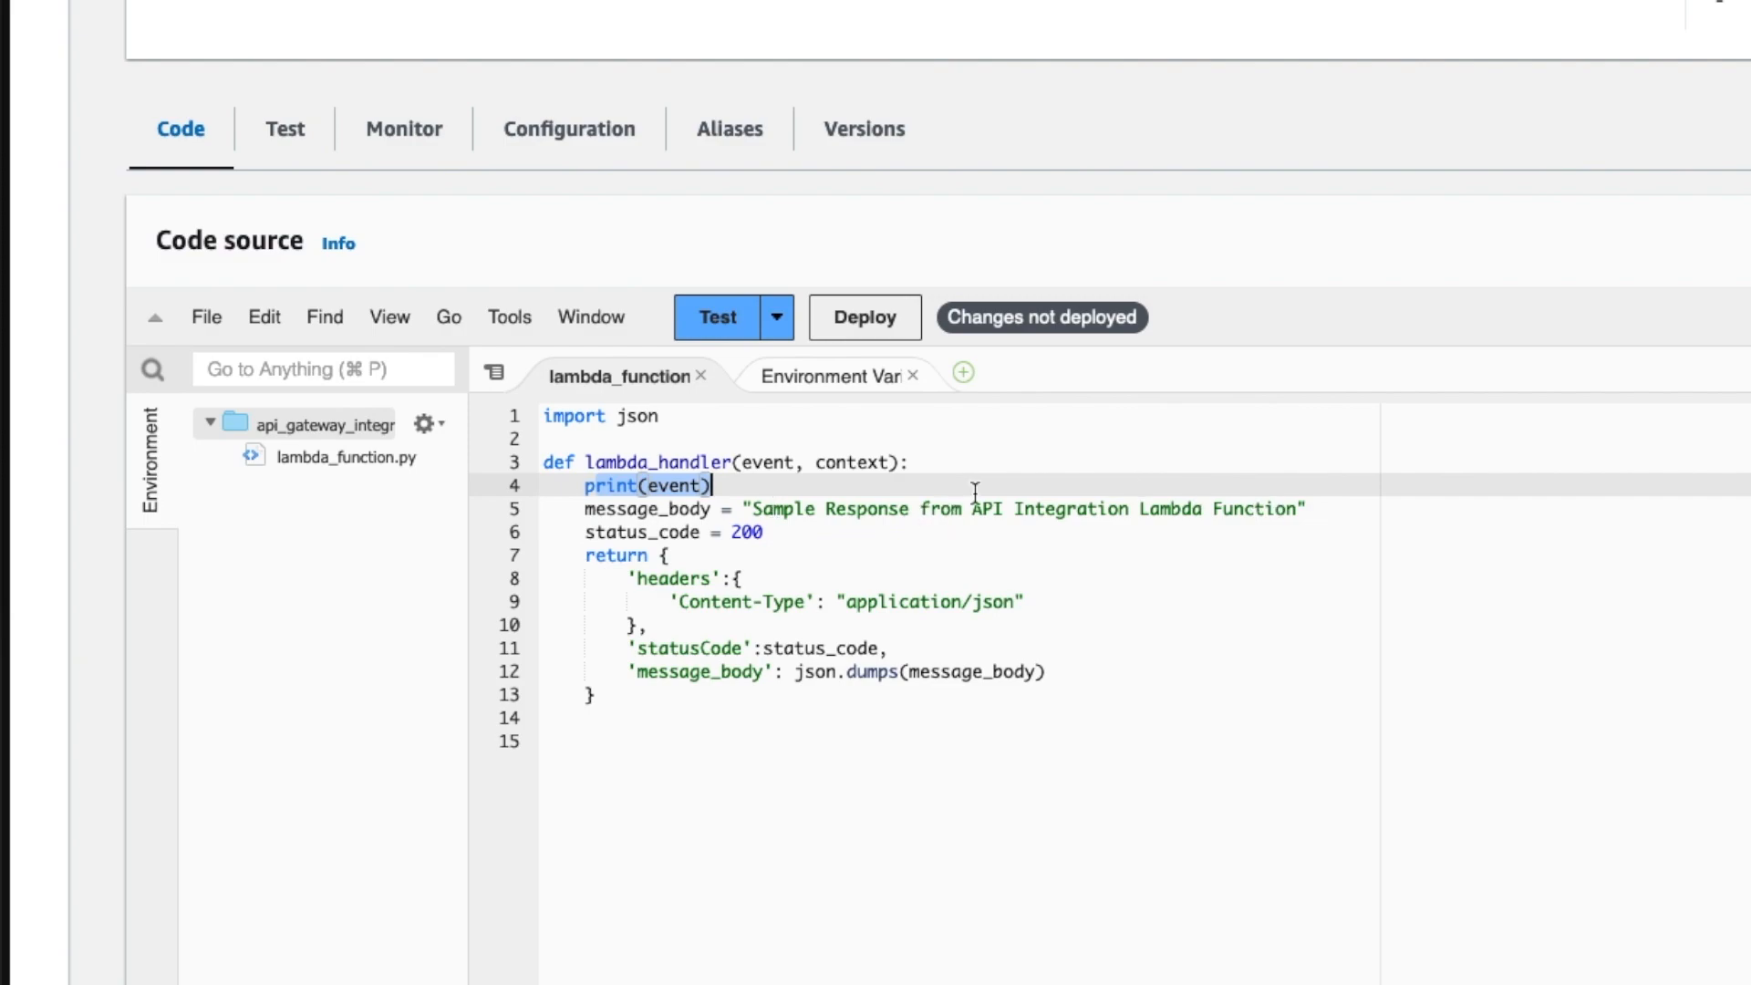
pyautogui.moveTo(585, 532); pyautogui.dragTo(775, 533)
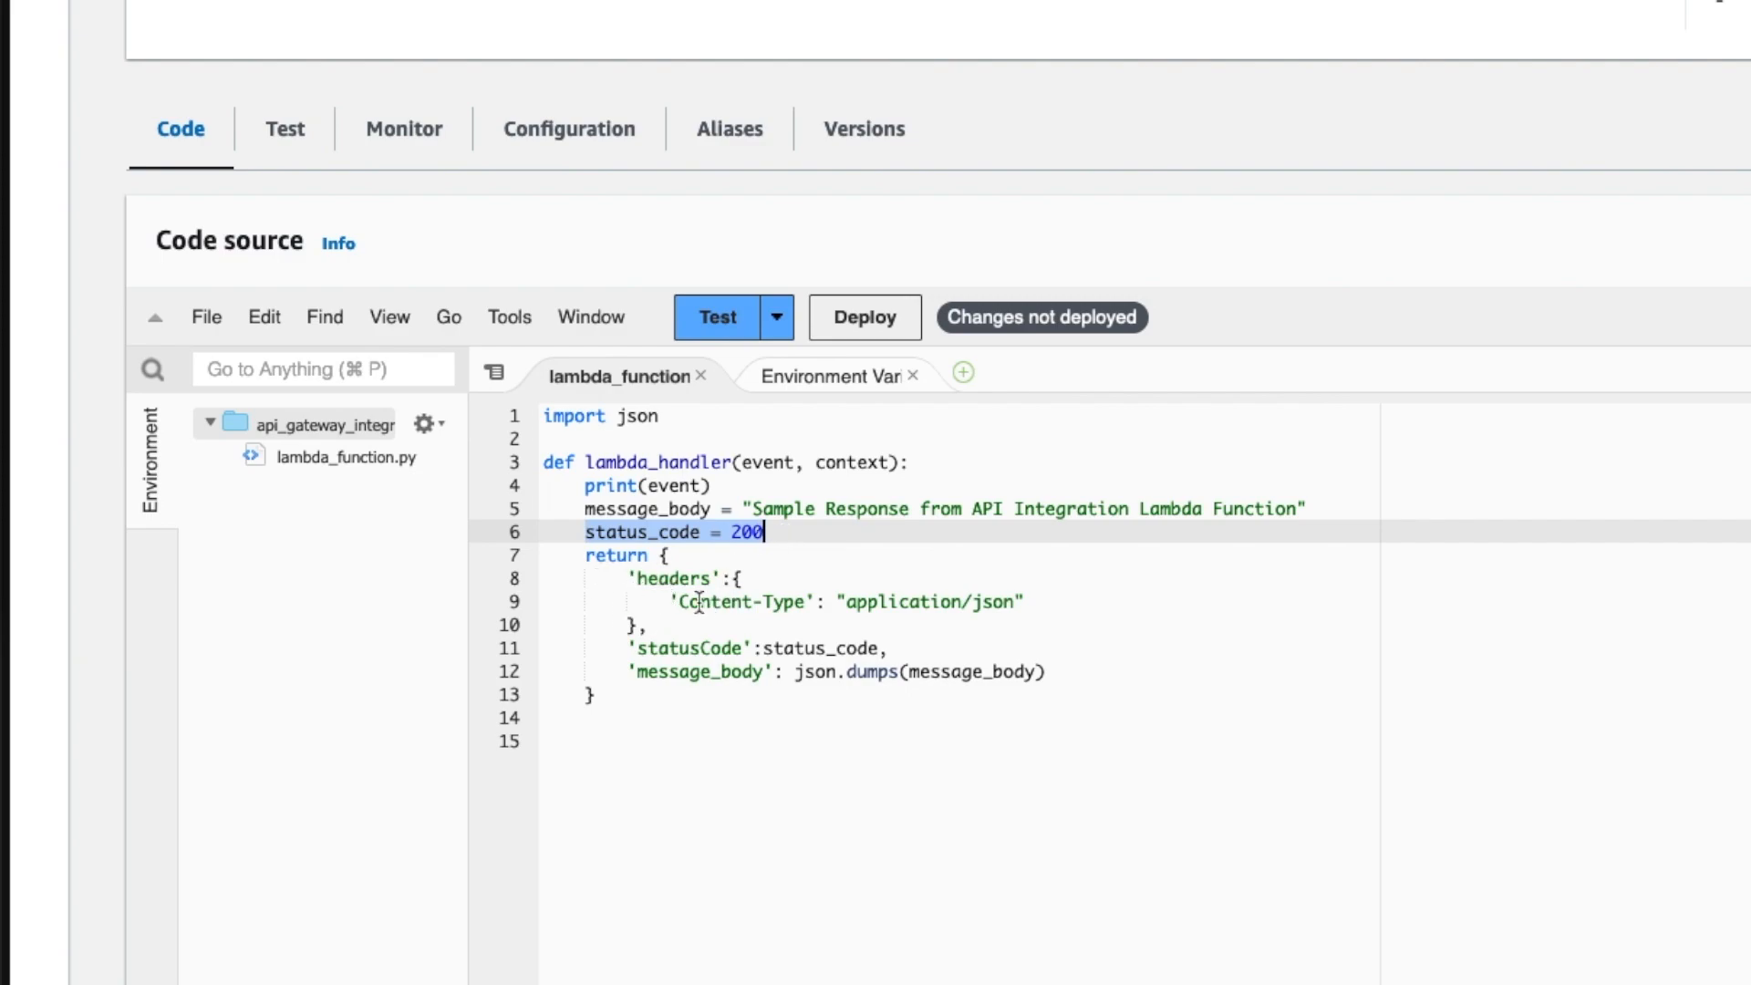
pyautogui.moveTo(671, 601); pyautogui.dragTo(1048, 605)
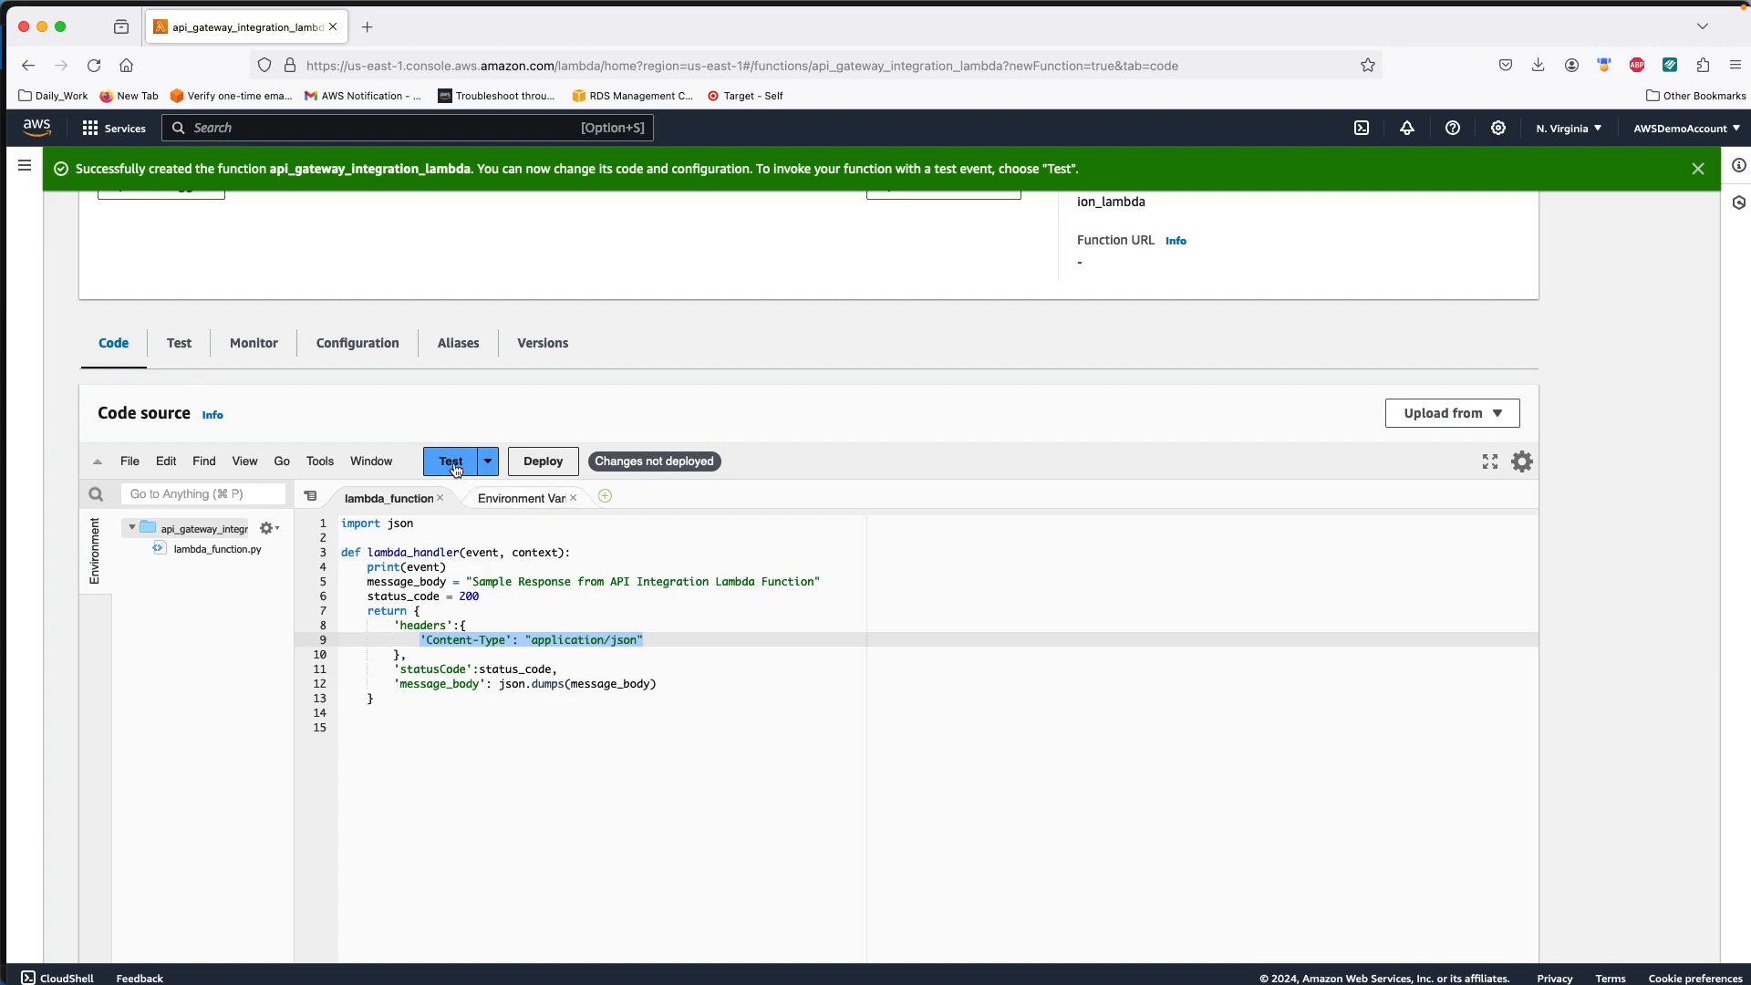
# Step: Create and save a private test event named lambdaTestEvent using the hello-world template
pyautogui.click(453, 464)
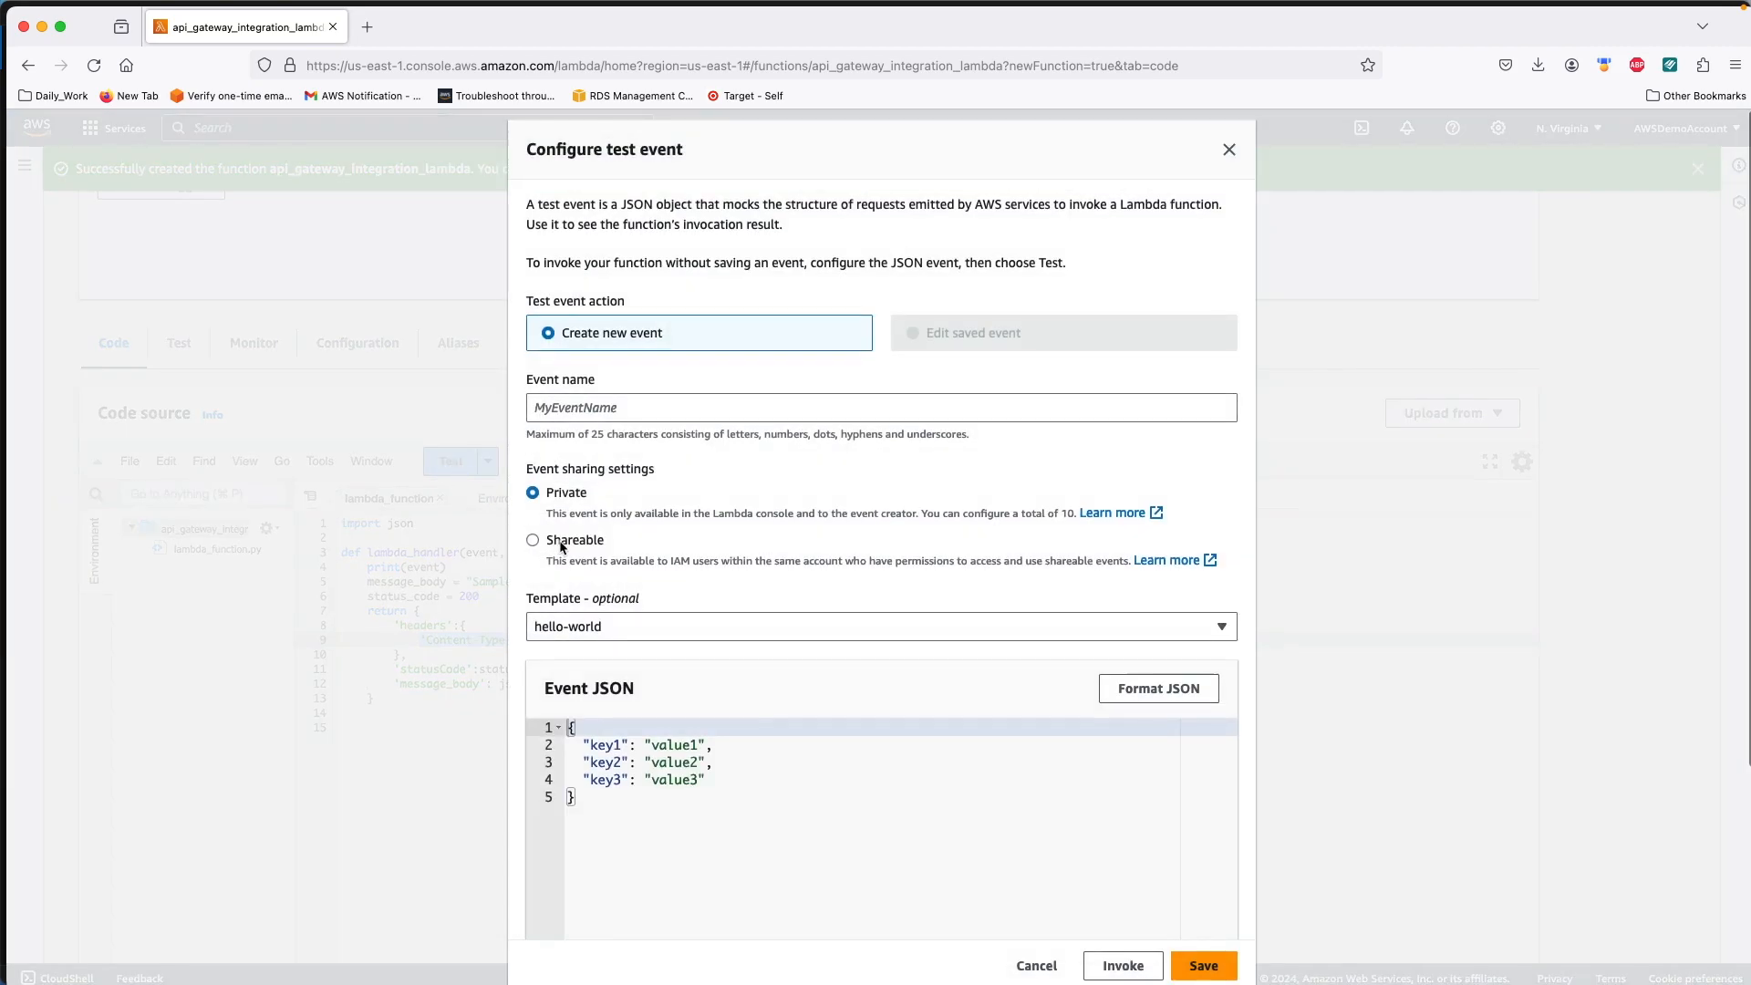
pyautogui.click(548, 402)
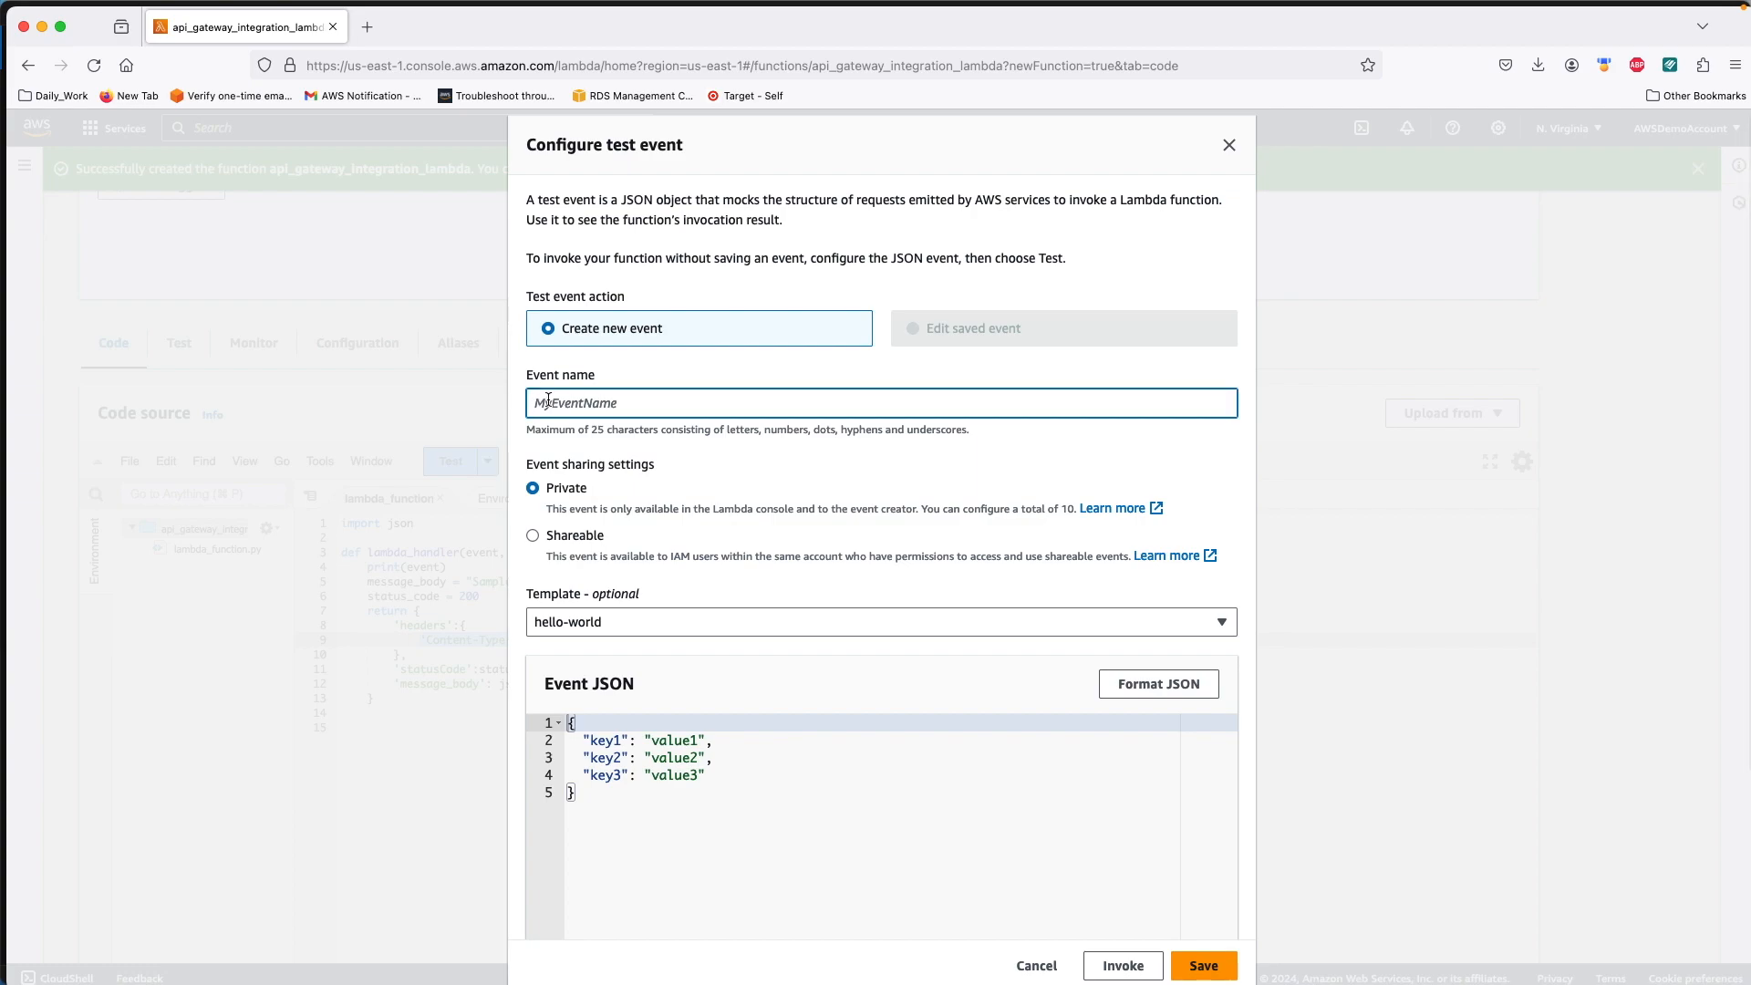
pyautogui.write('lambdaTestEvent')
pyautogui.scroll(-2, 744, 631)
pyautogui.click(1199, 967)
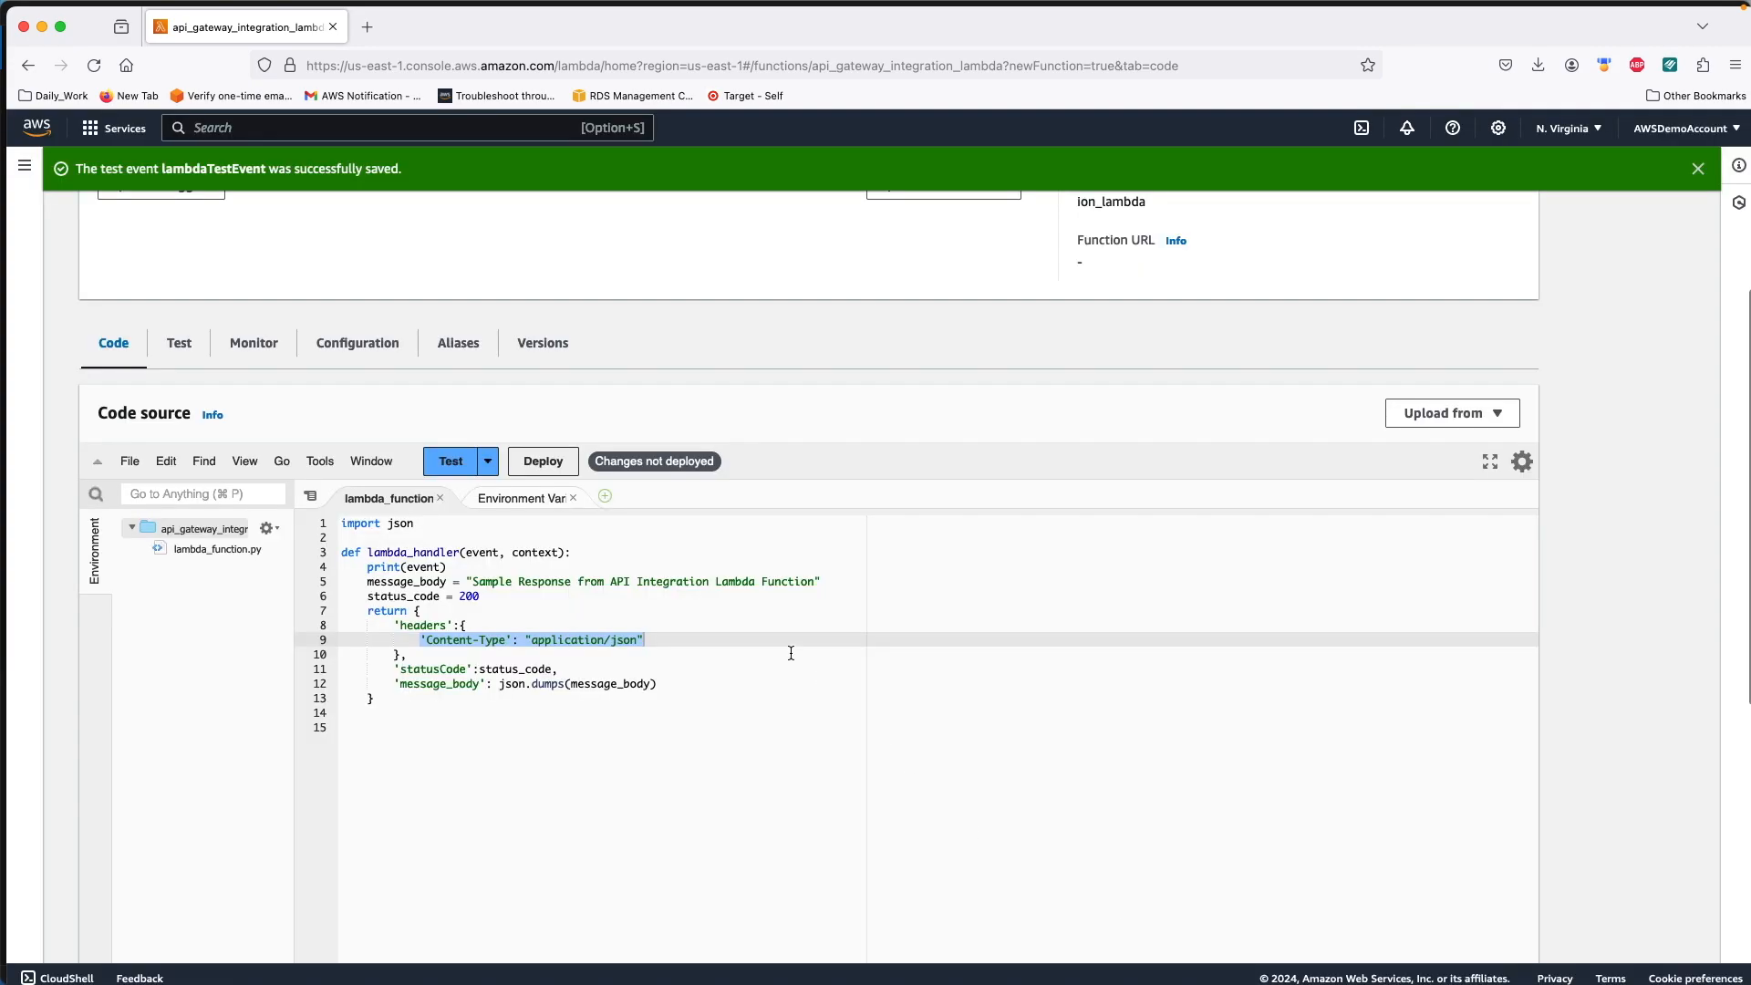
# Step: Deploy and test the function with lambdaTestEvent, and examine the status code and message body in the response
pyautogui.click(430, 473)
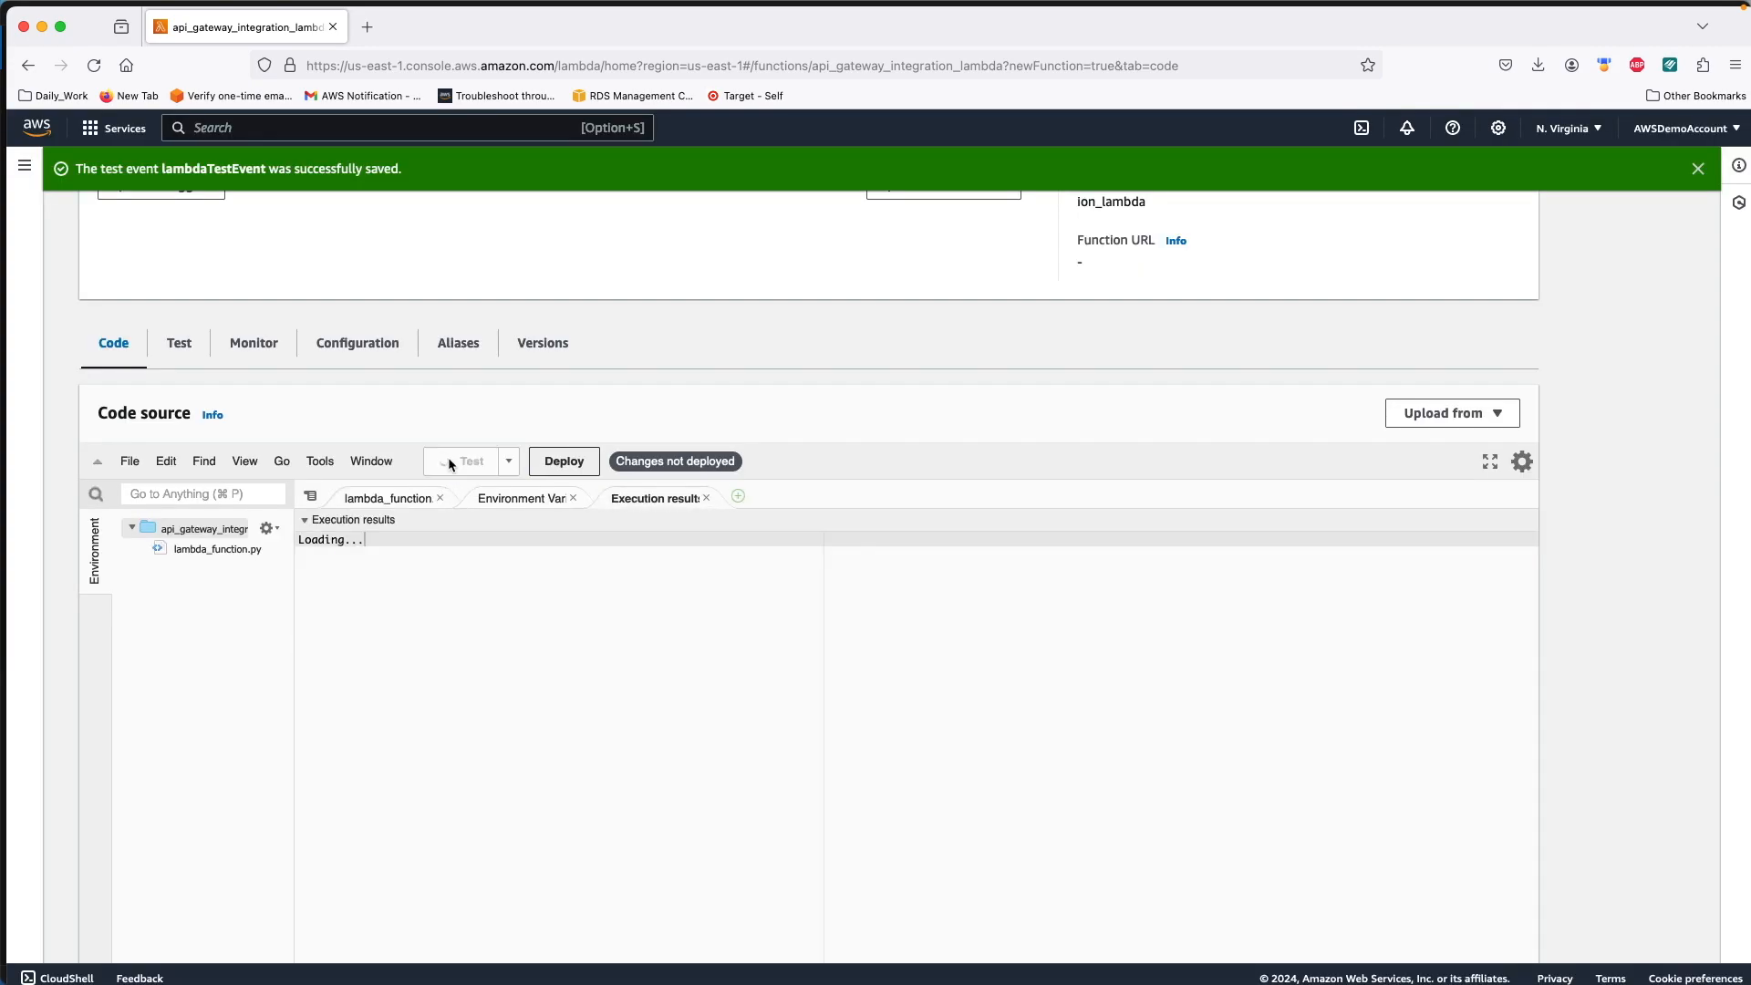
pyautogui.moveTo(299, 582); pyautogui.dragTo(301, 699)
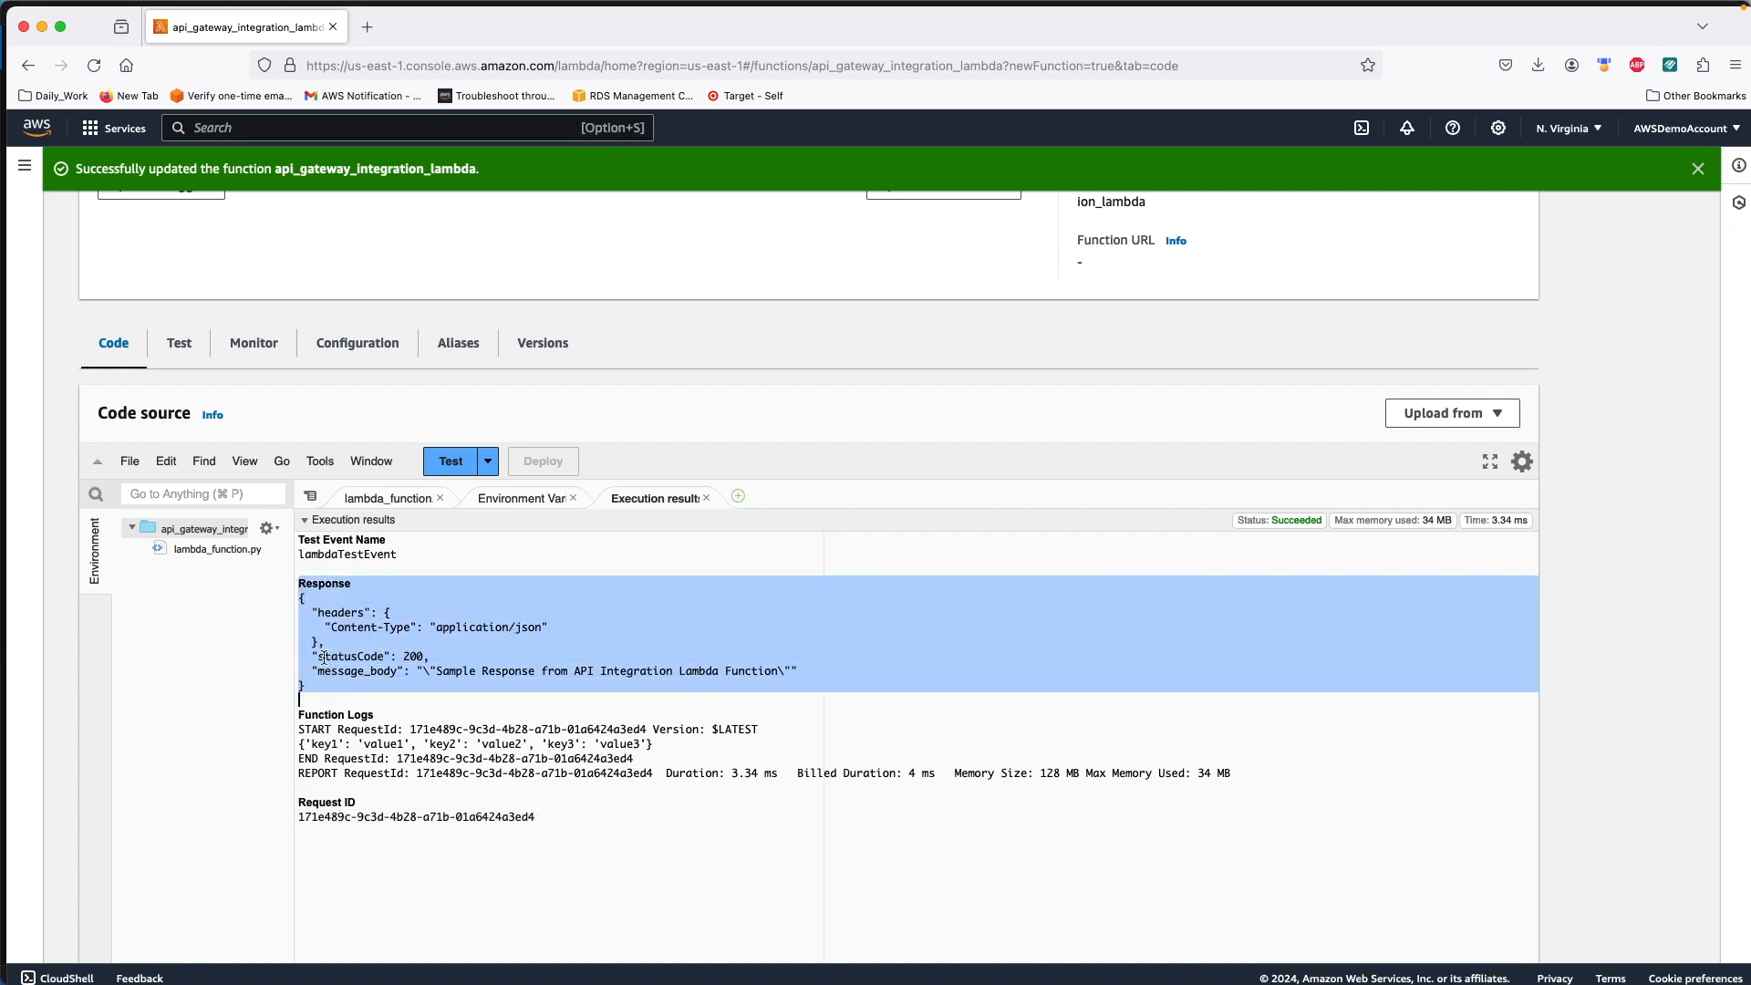
pyautogui.moveTo(318, 656); pyautogui.dragTo(425, 657)
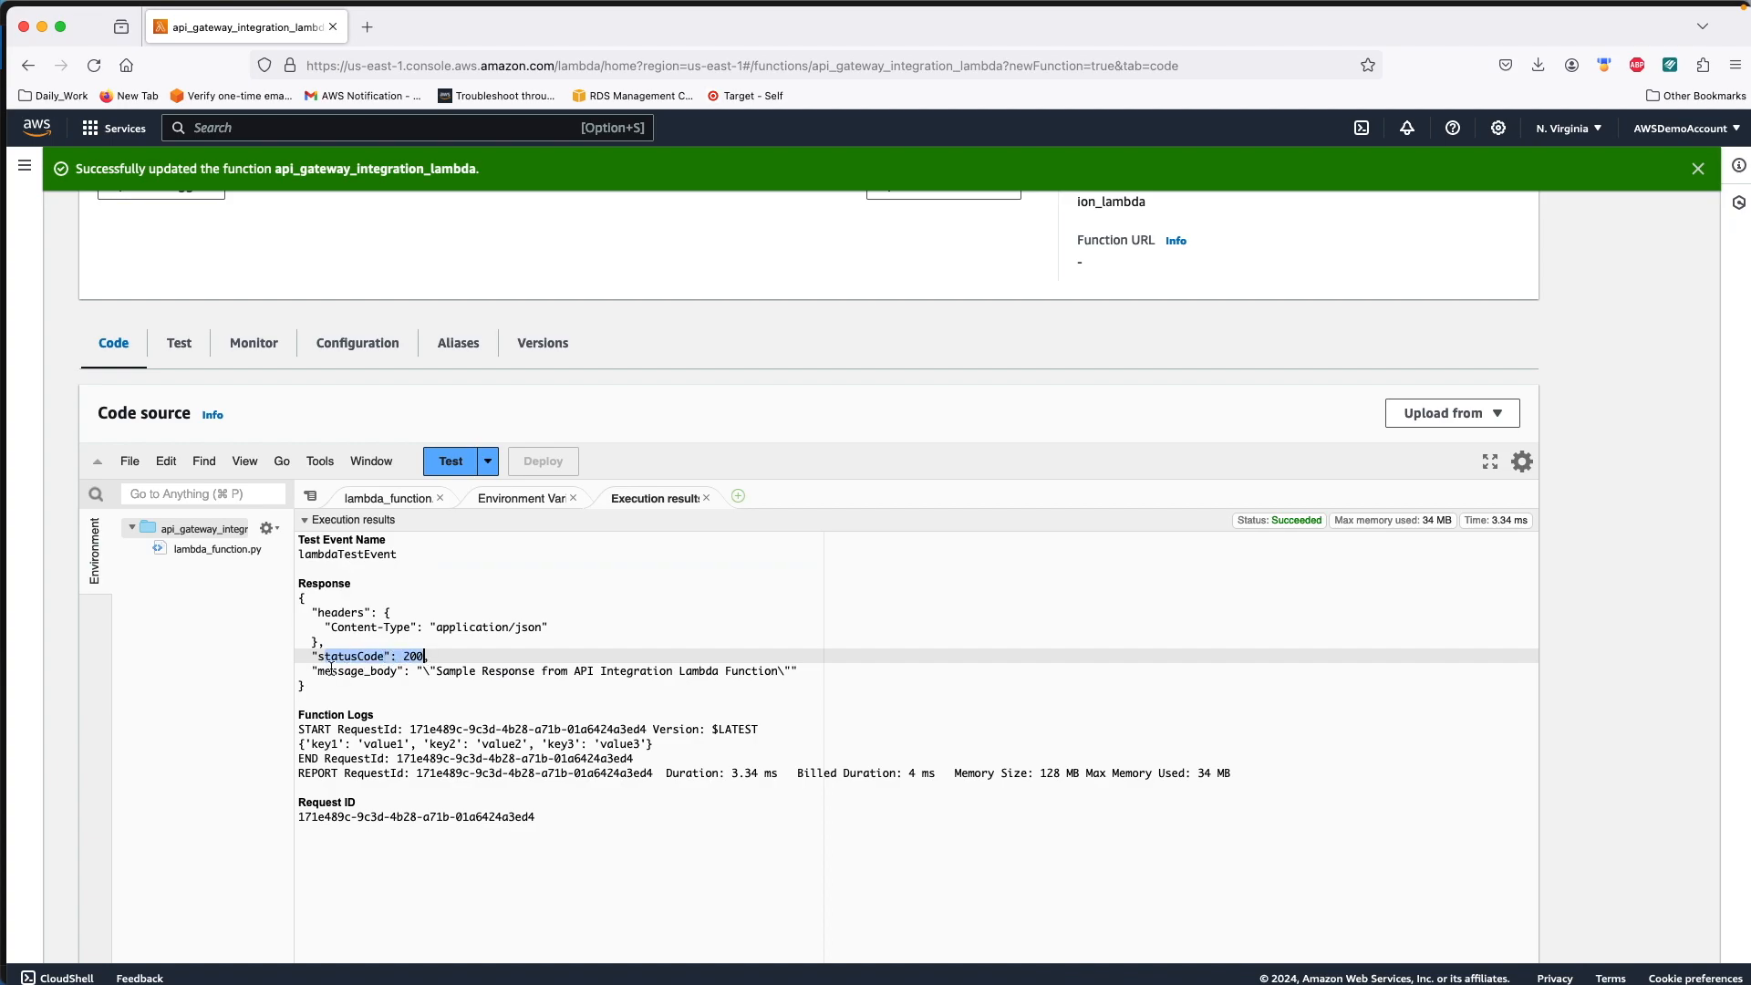
pyautogui.moveTo(317, 670); pyautogui.dragTo(783, 674)
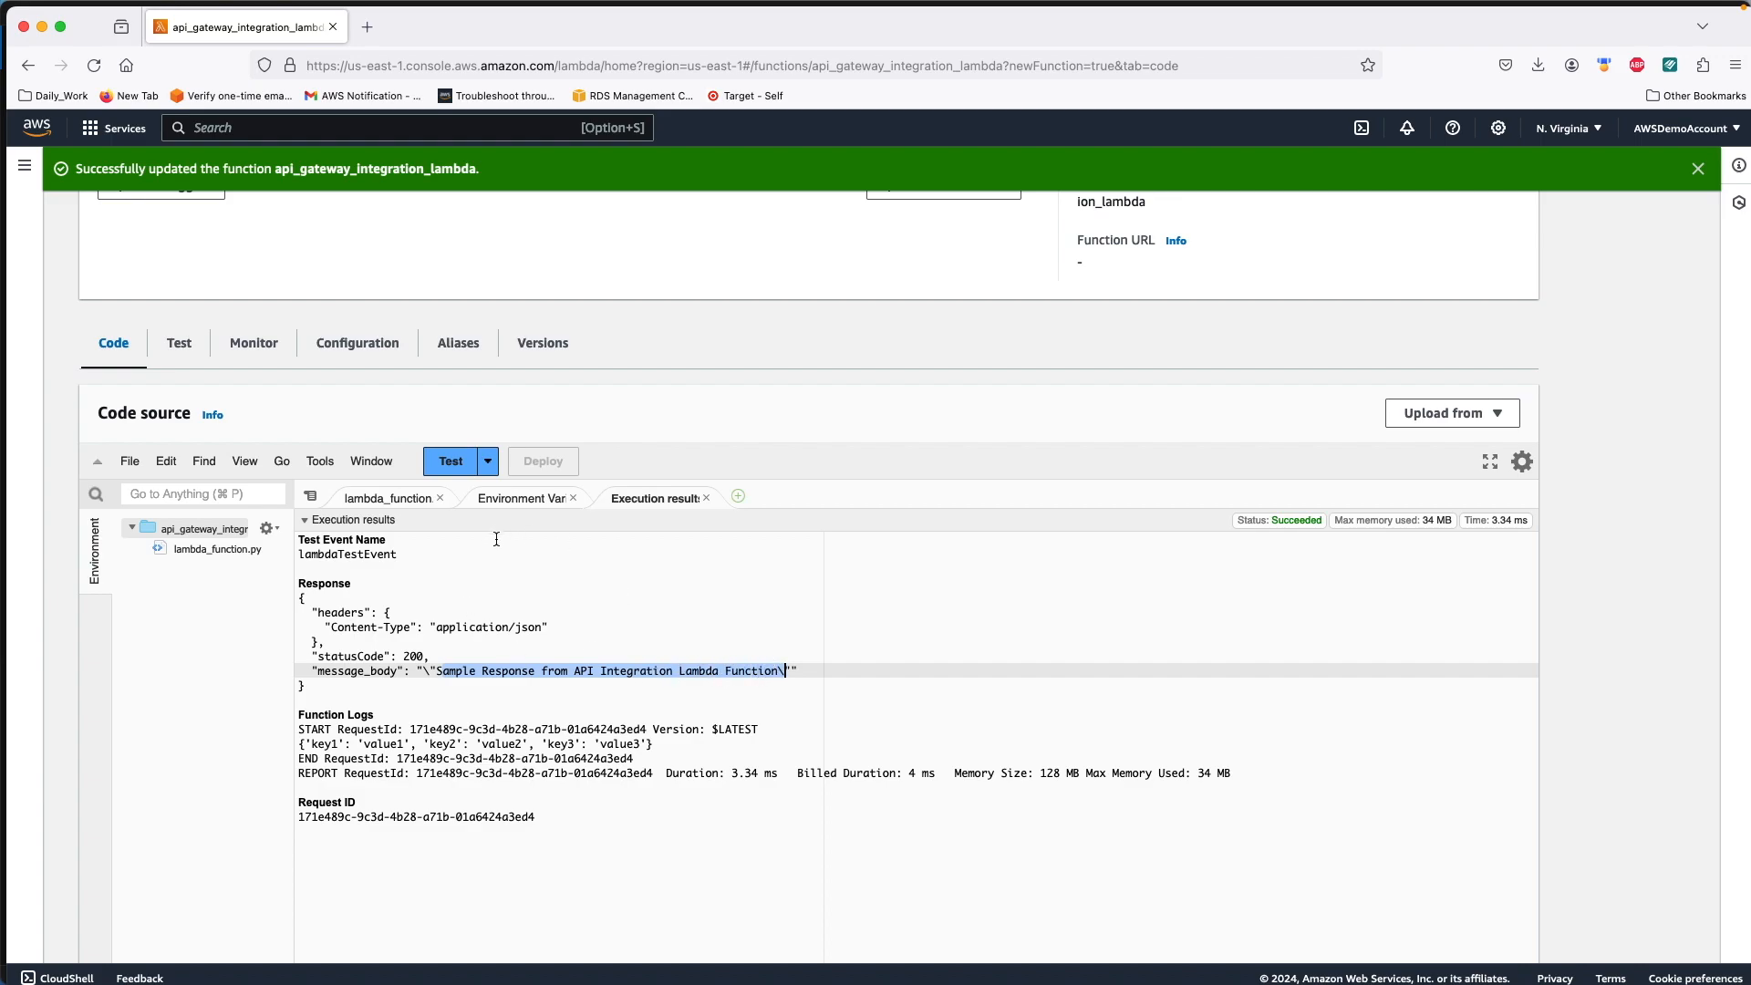
# Step: Copy the Lambda function's ARN and open API Gateway in a separate browser tab
pyautogui.scroll(5, 602, 450)
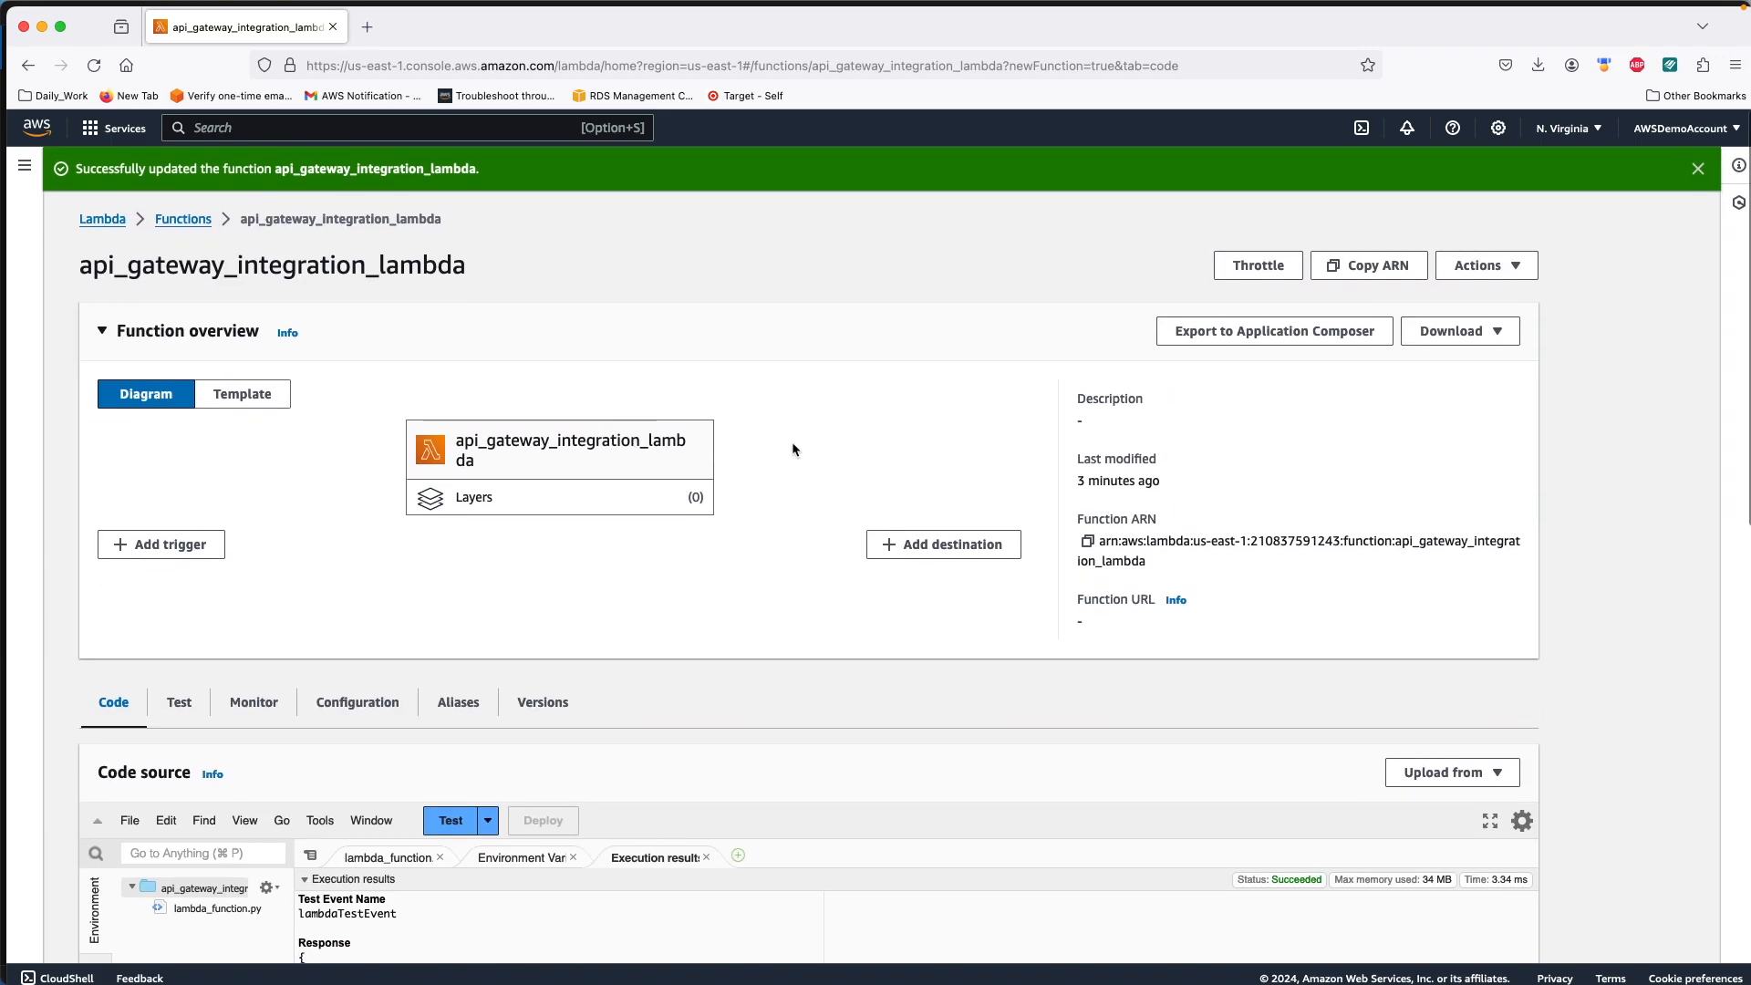
pyautogui.click(1088, 543)
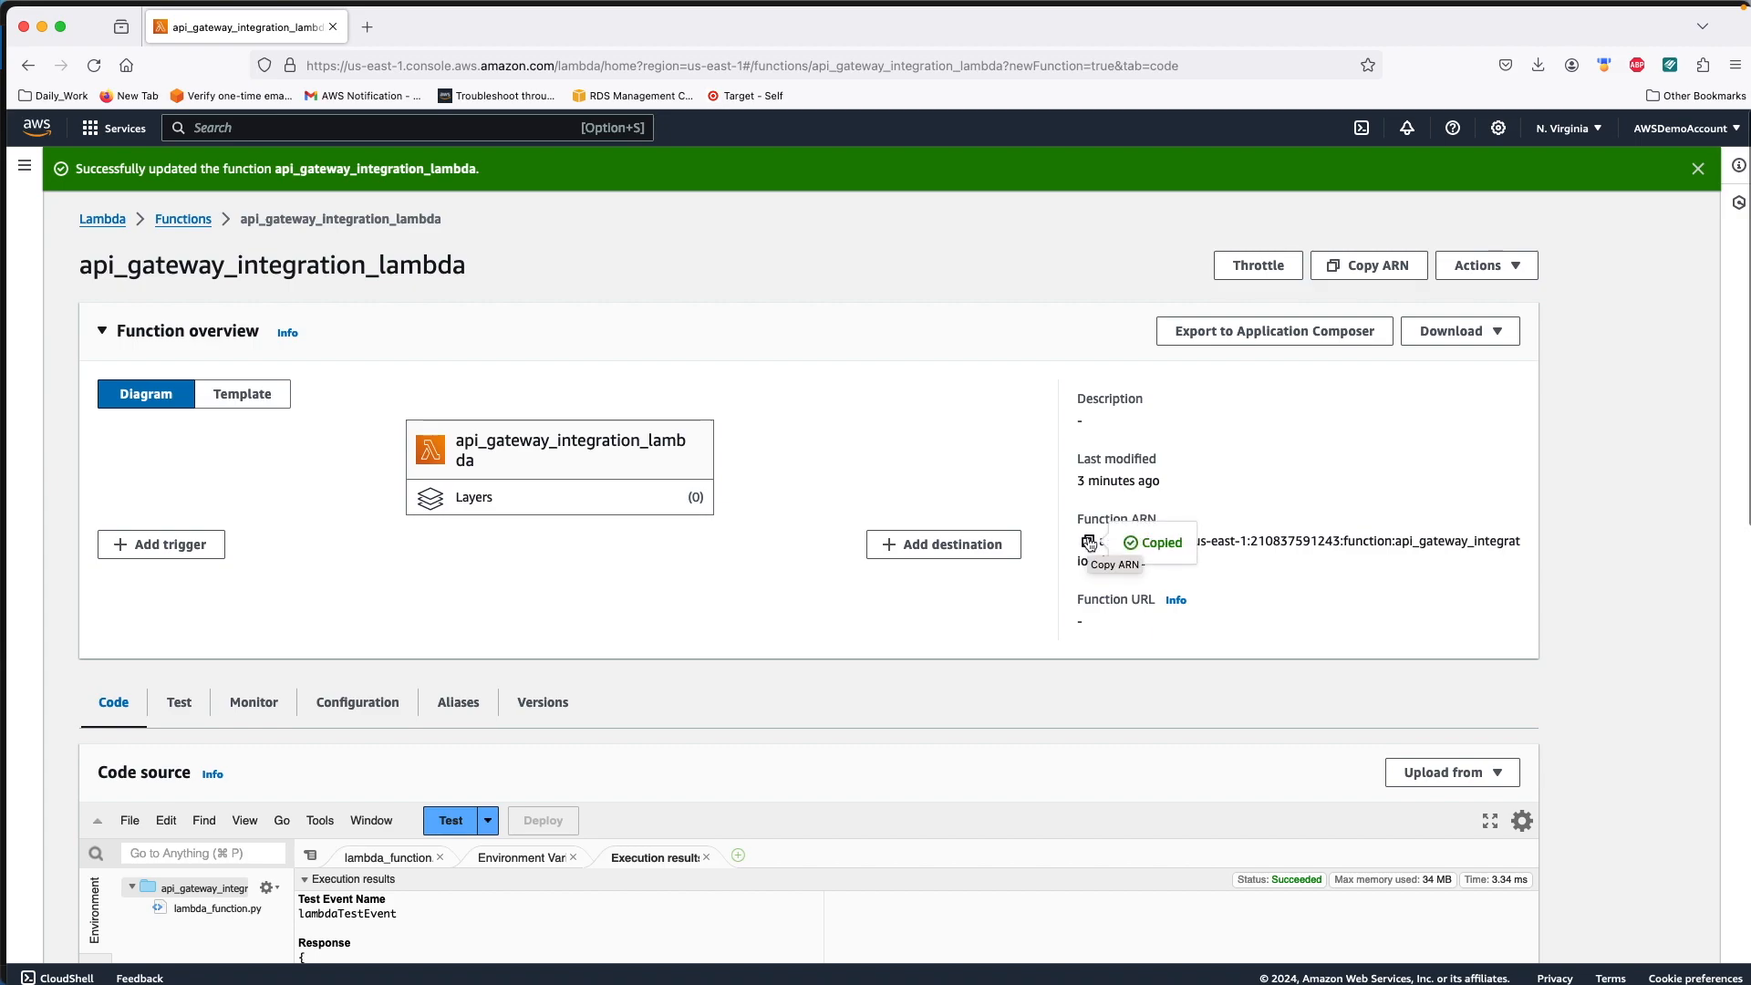
pyautogui.click(222, 129)
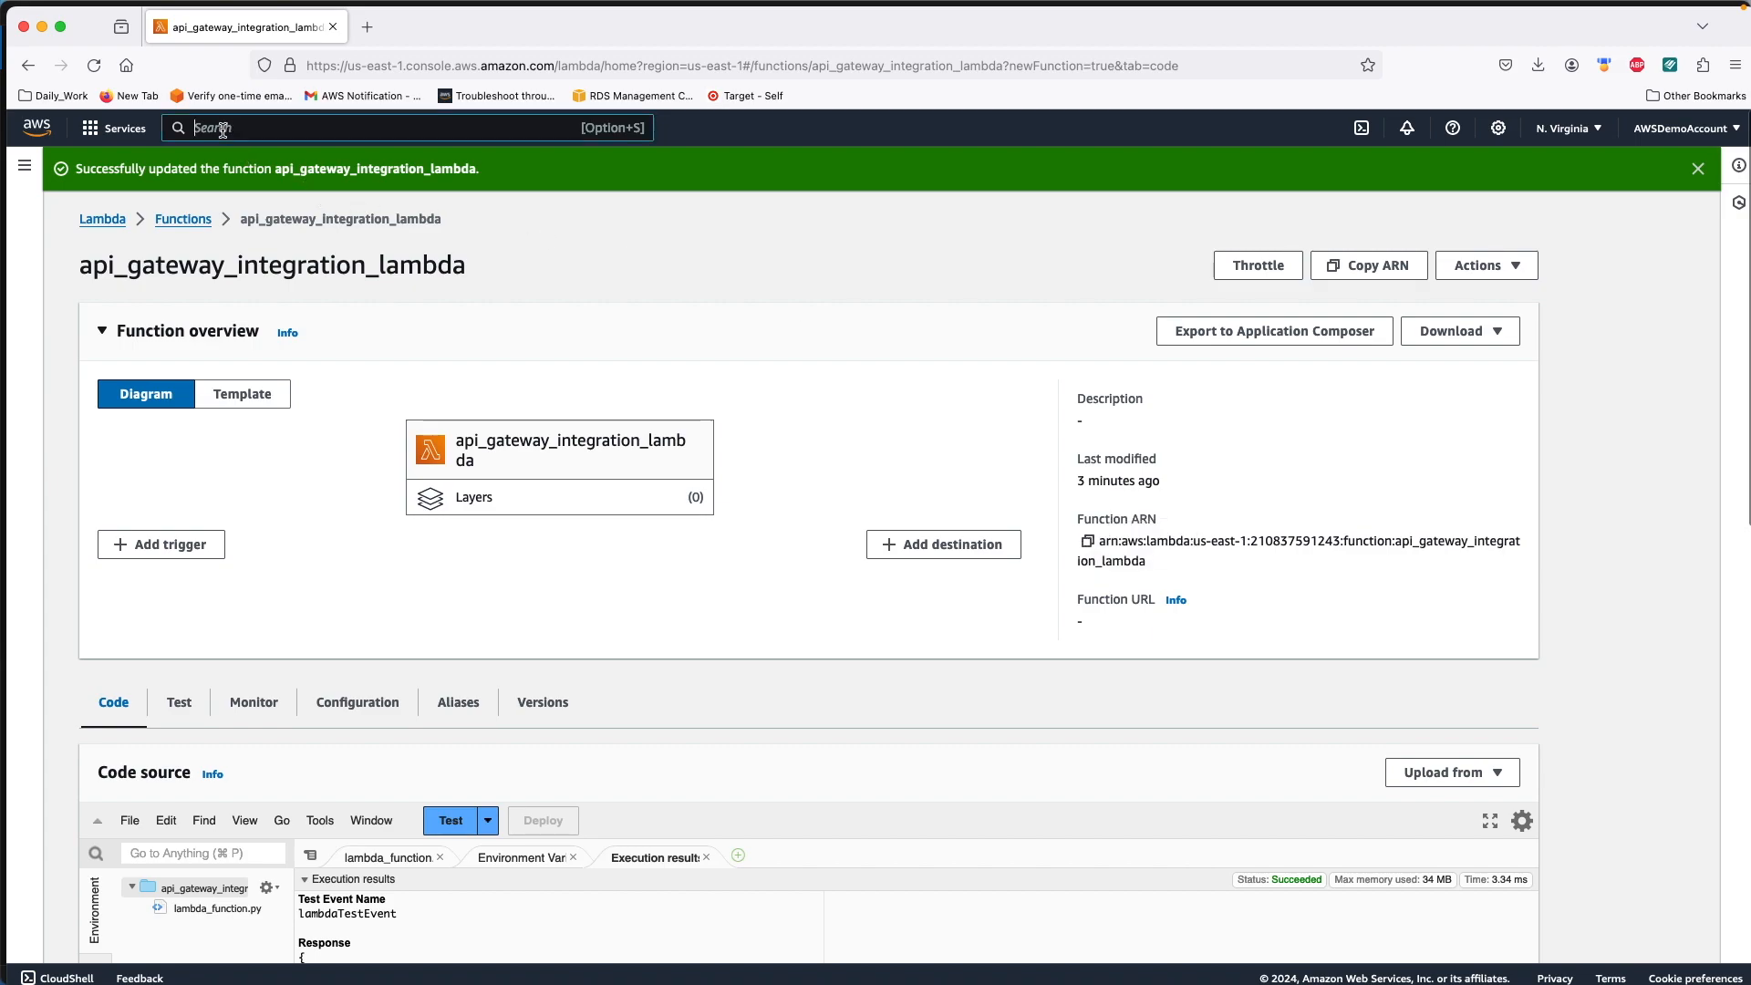
pyautogui.write('APIg')
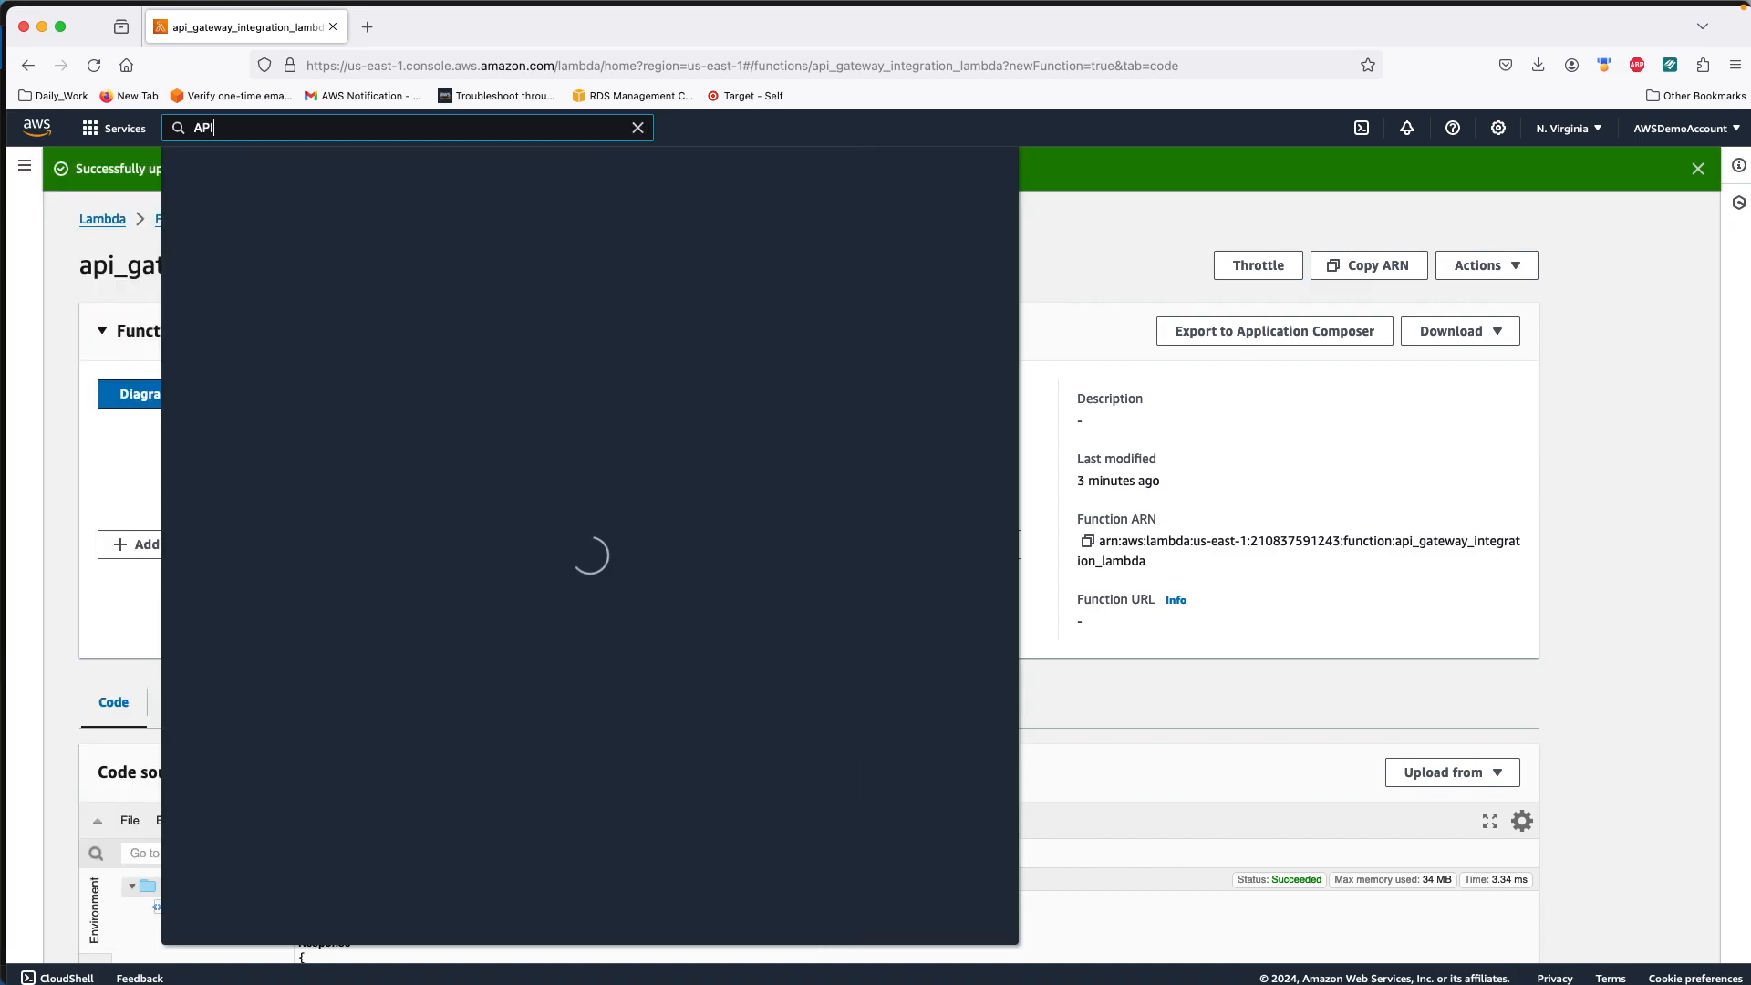
pyautogui.keyDown('super'); pyautogui.click(502, 283); pyautogui.keyUp('super')
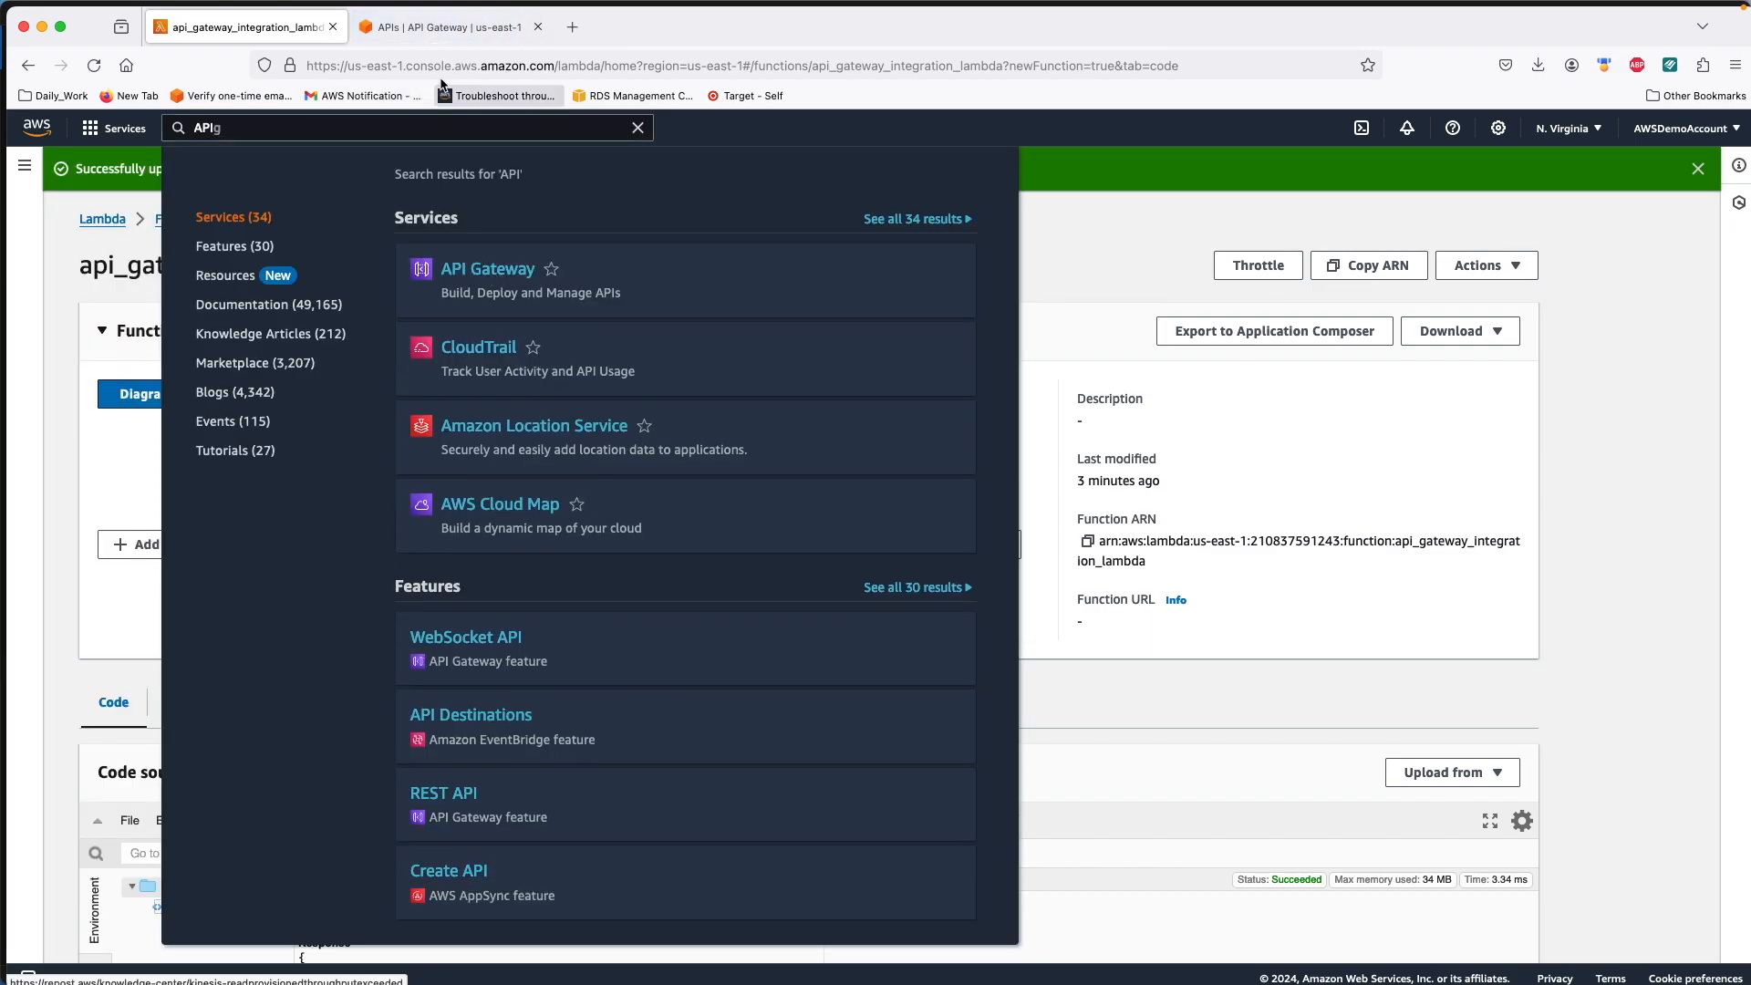
pyautogui.hotkey('ctrl', 'Tab')
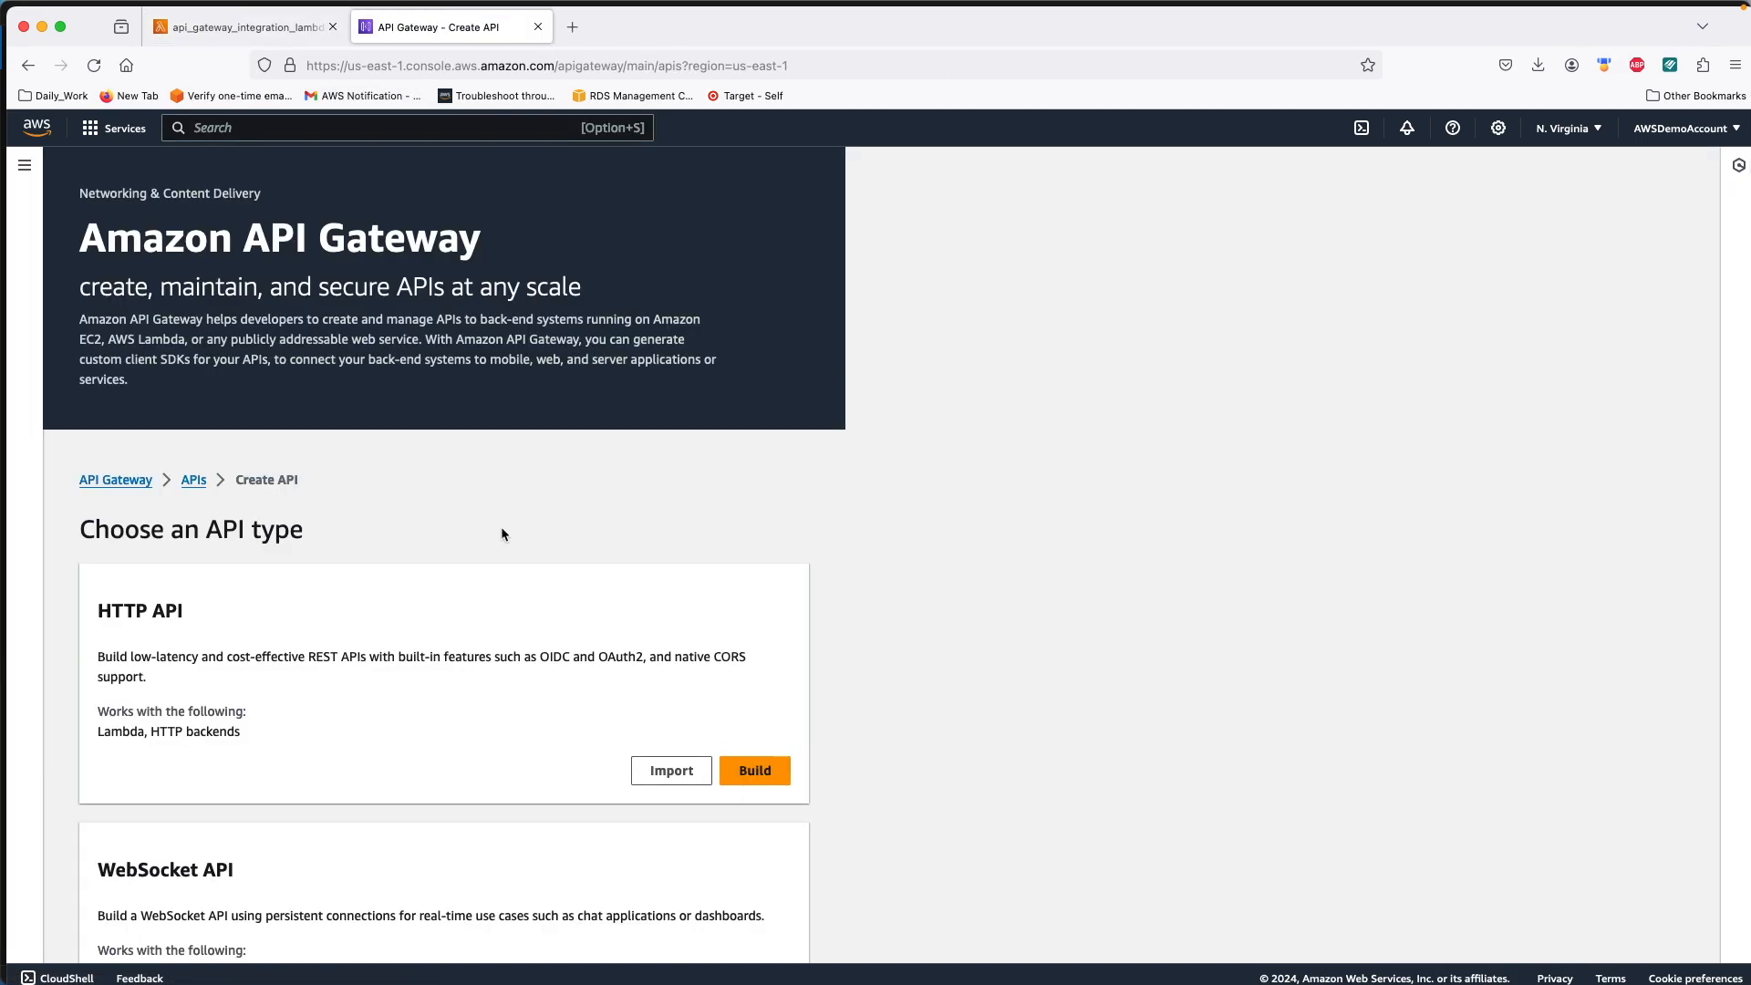
# Step: Look through the available API types and start building a public REST API
pyautogui.scroll(-3, 501, 534)
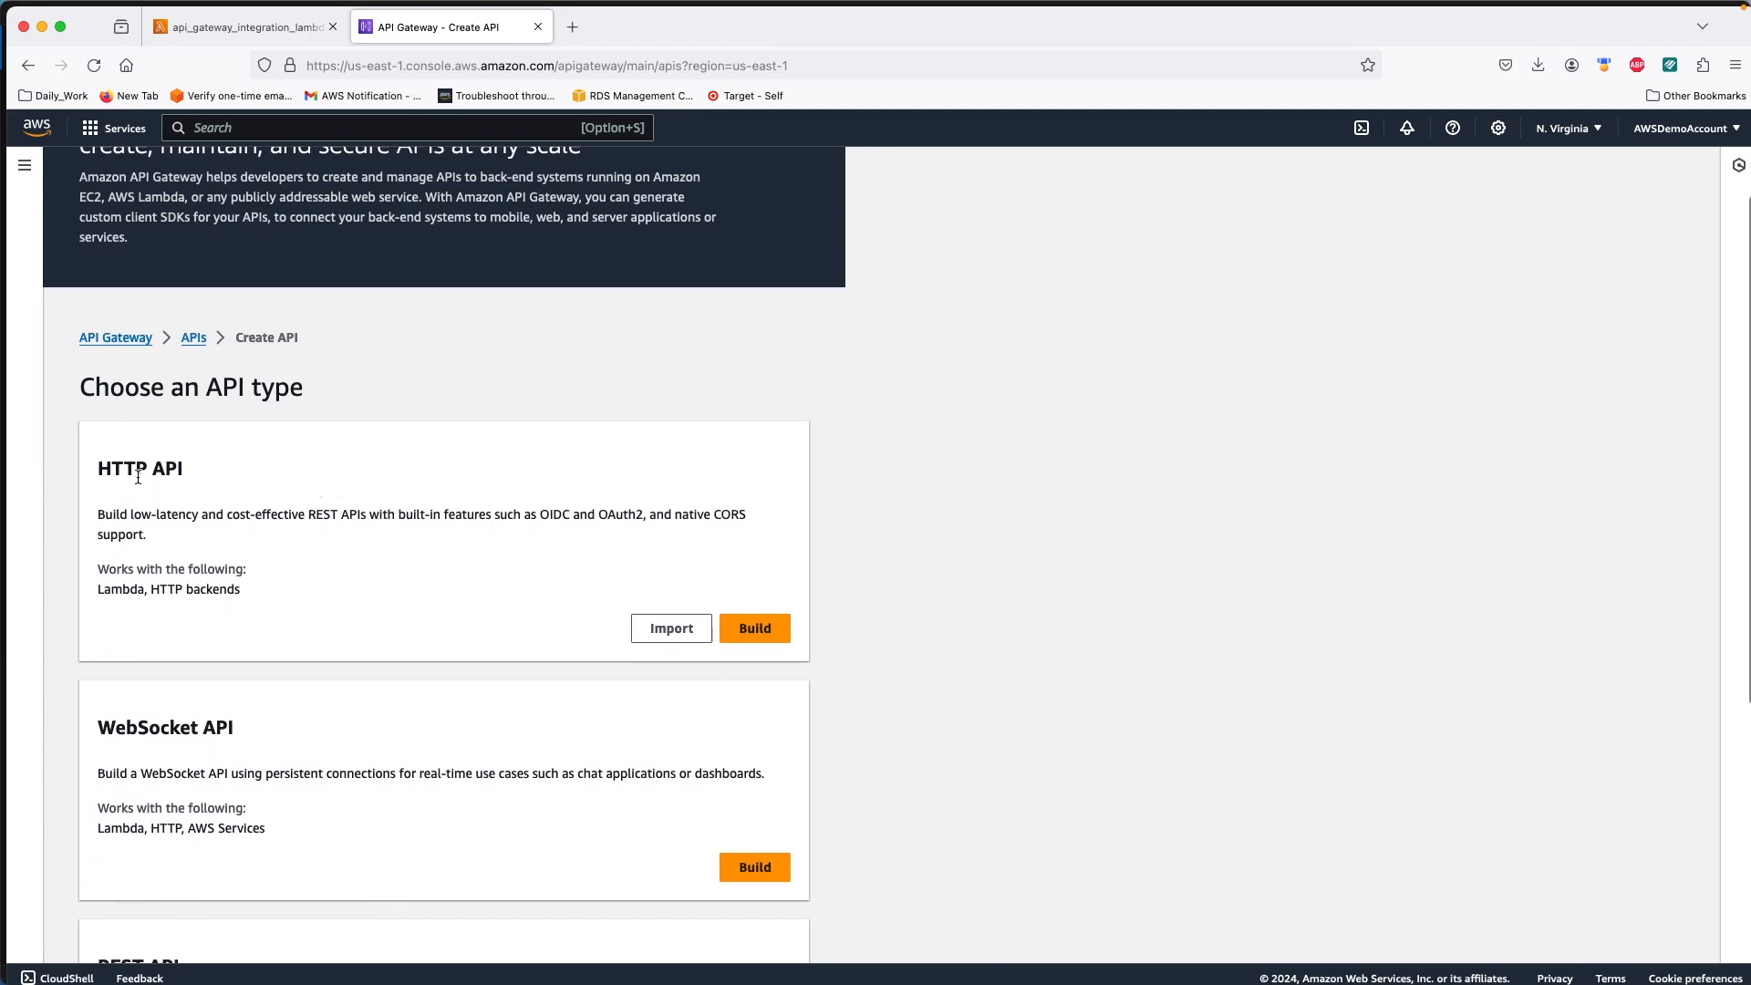
pyautogui.scroll(-3, 126, 474)
pyautogui.scroll(-6, 301, 581)
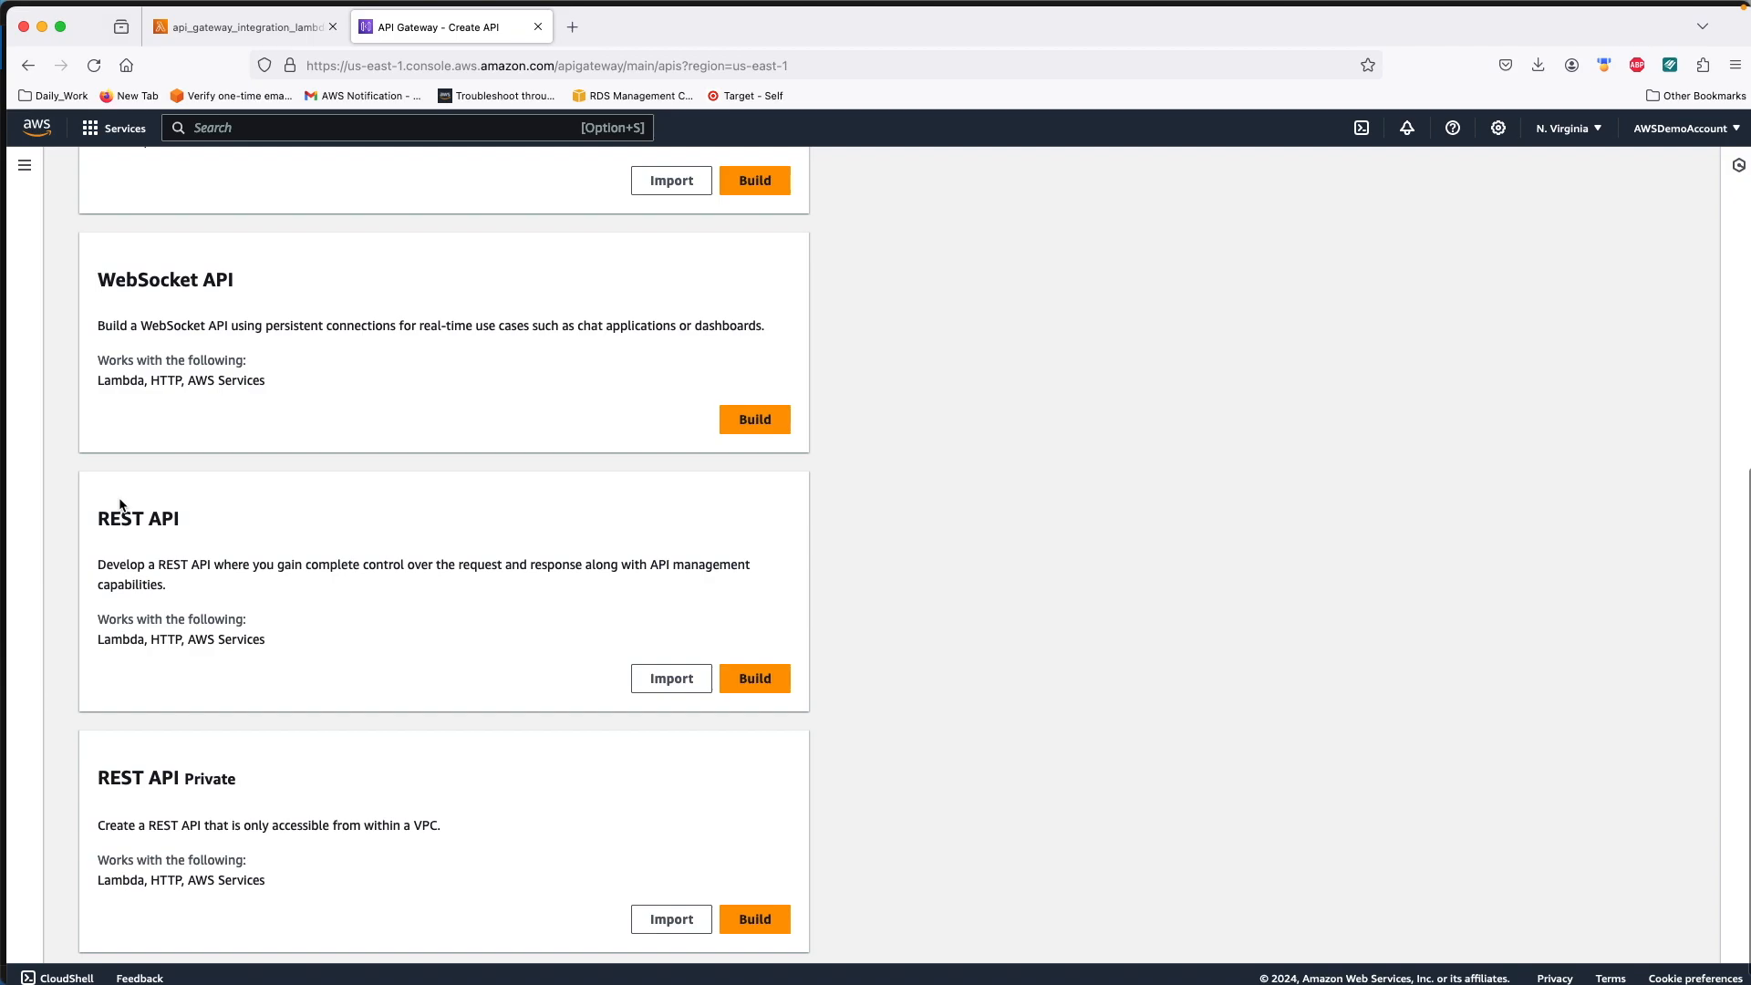
pyautogui.scroll(-1, 194, 709)
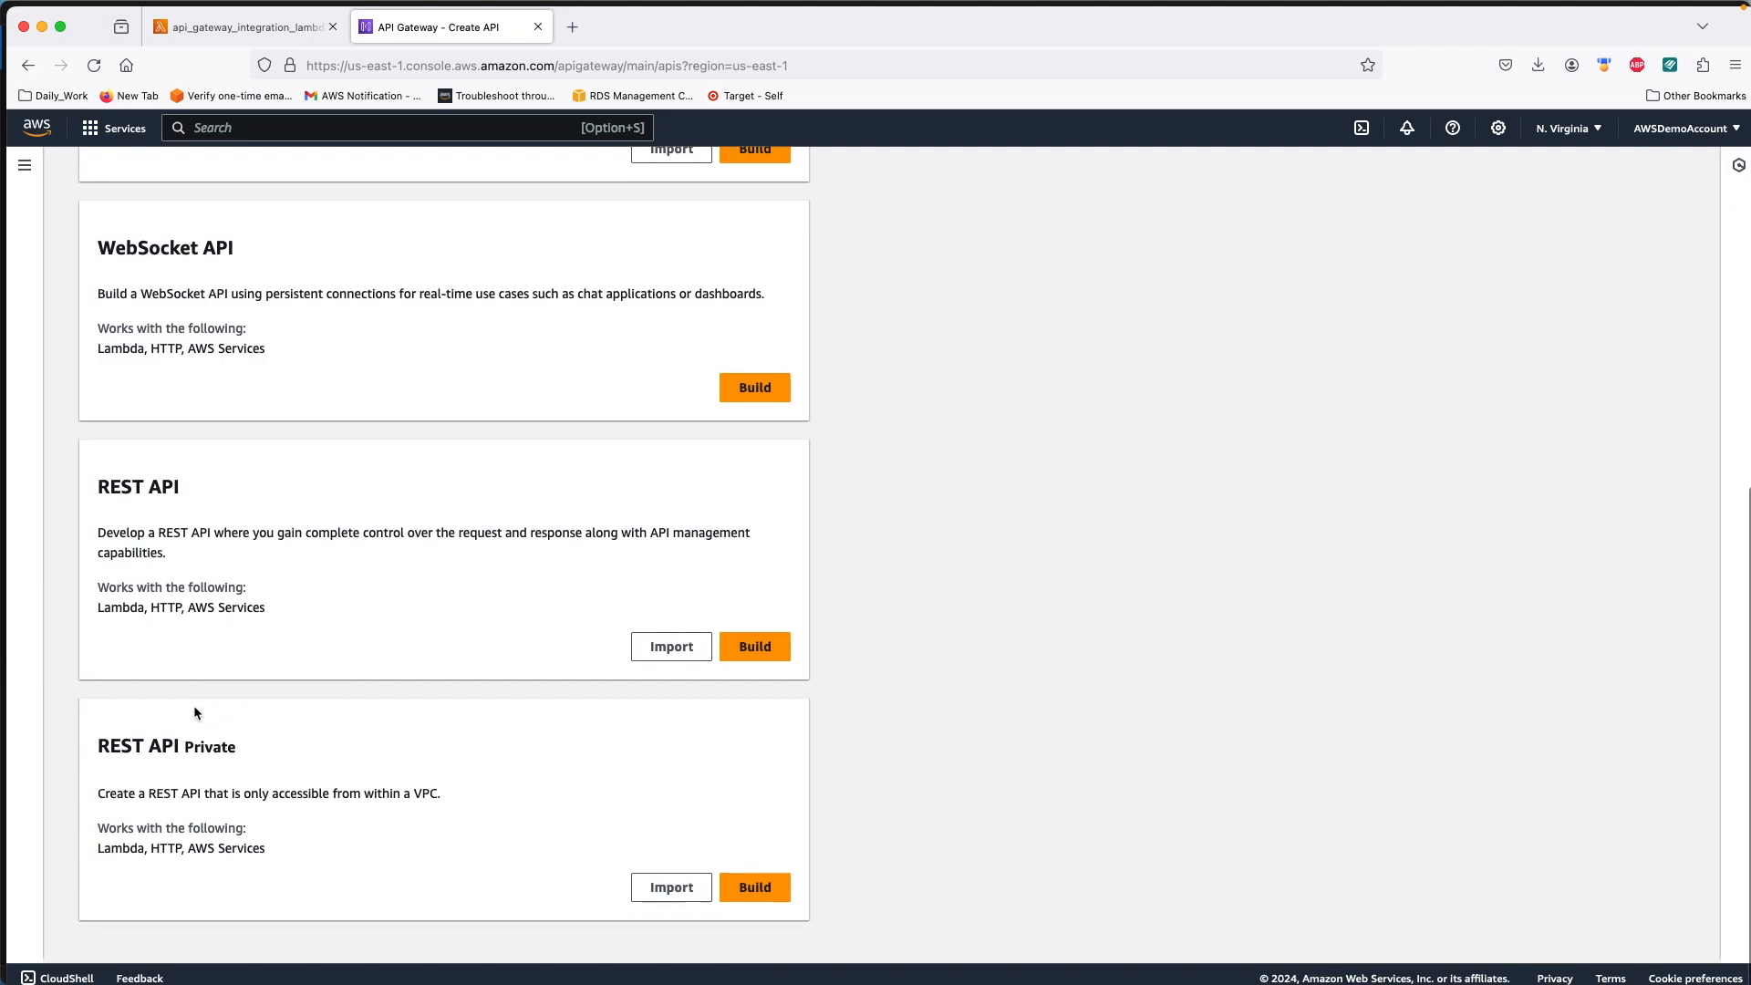
pyautogui.scroll(3, 194, 709)
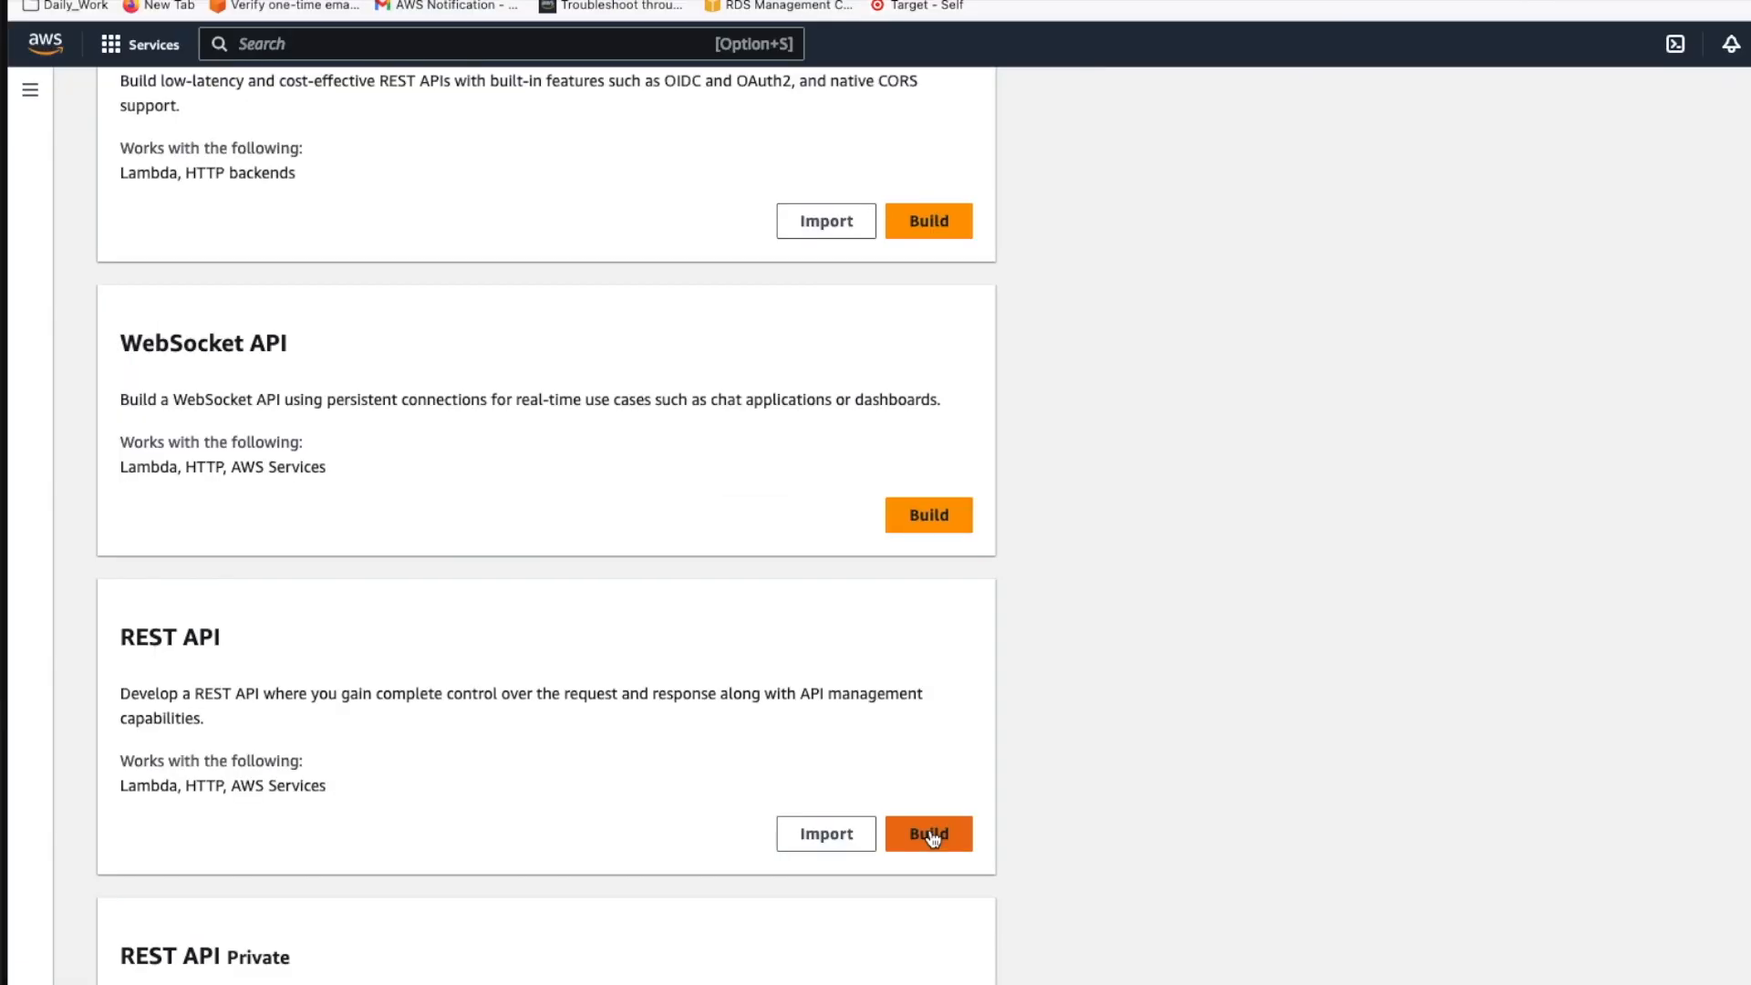
pyautogui.click(729, 780)
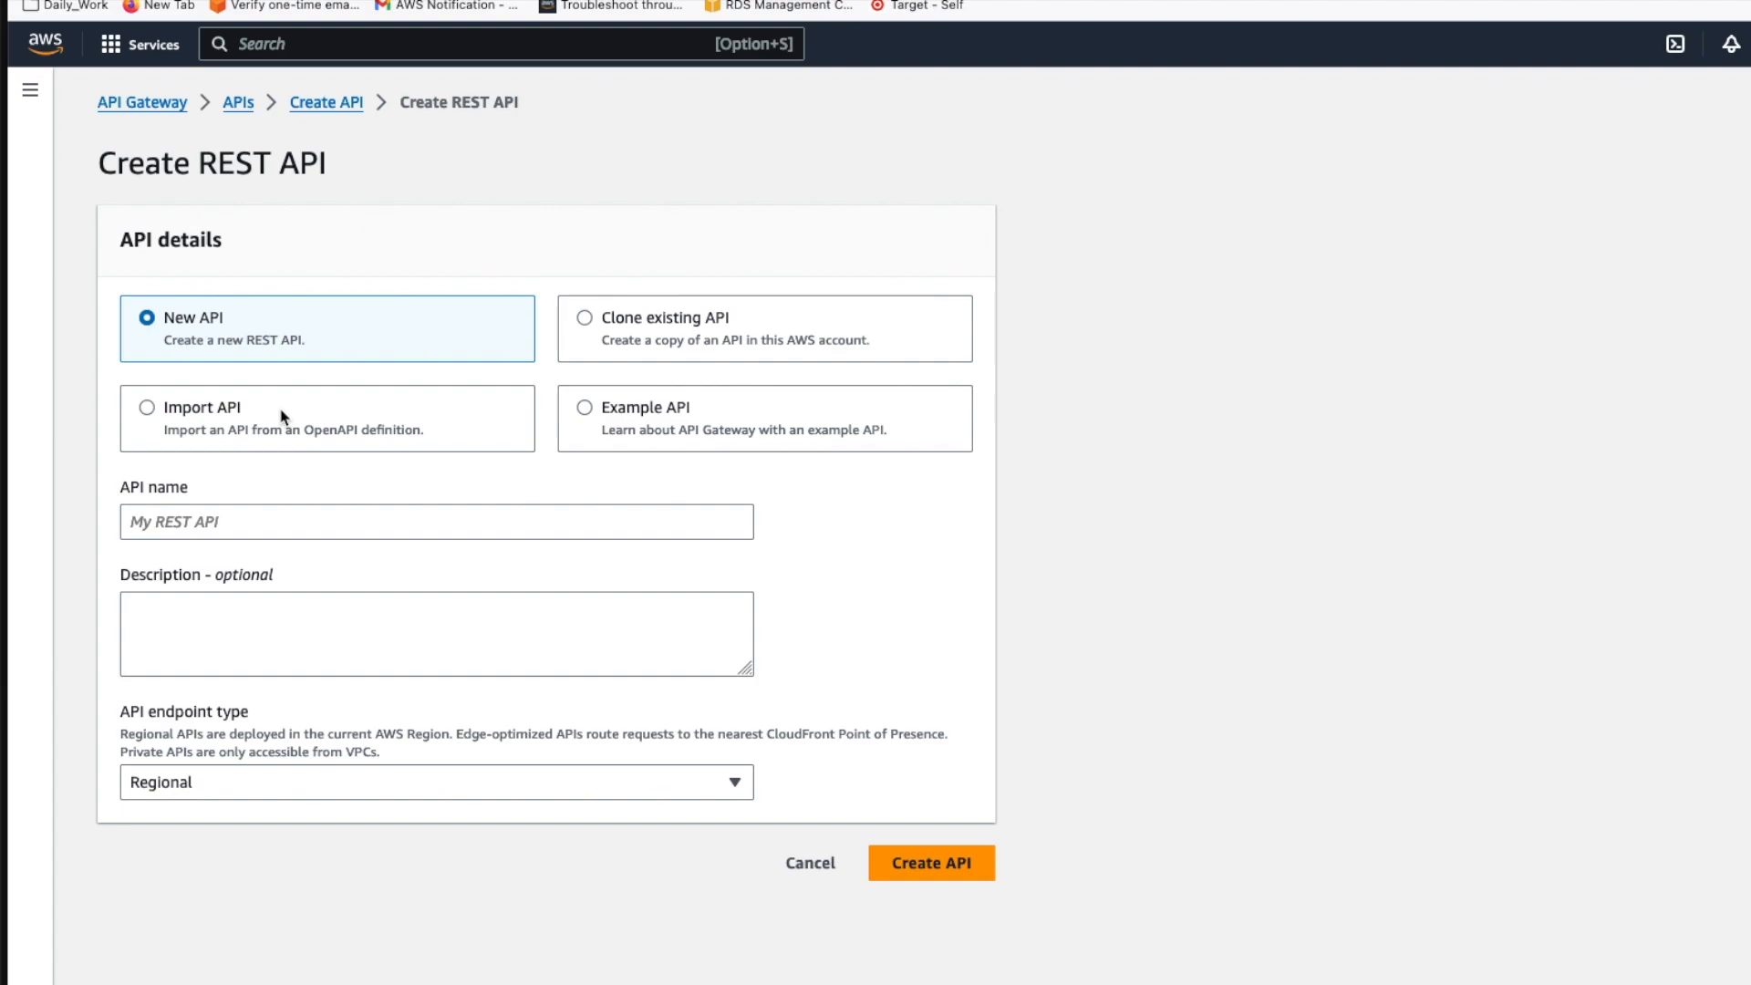
# Step: Look at the Example API option, return to New API, and name the API CloudExpertSolution_Api_demo
pyautogui.click(638, 423)
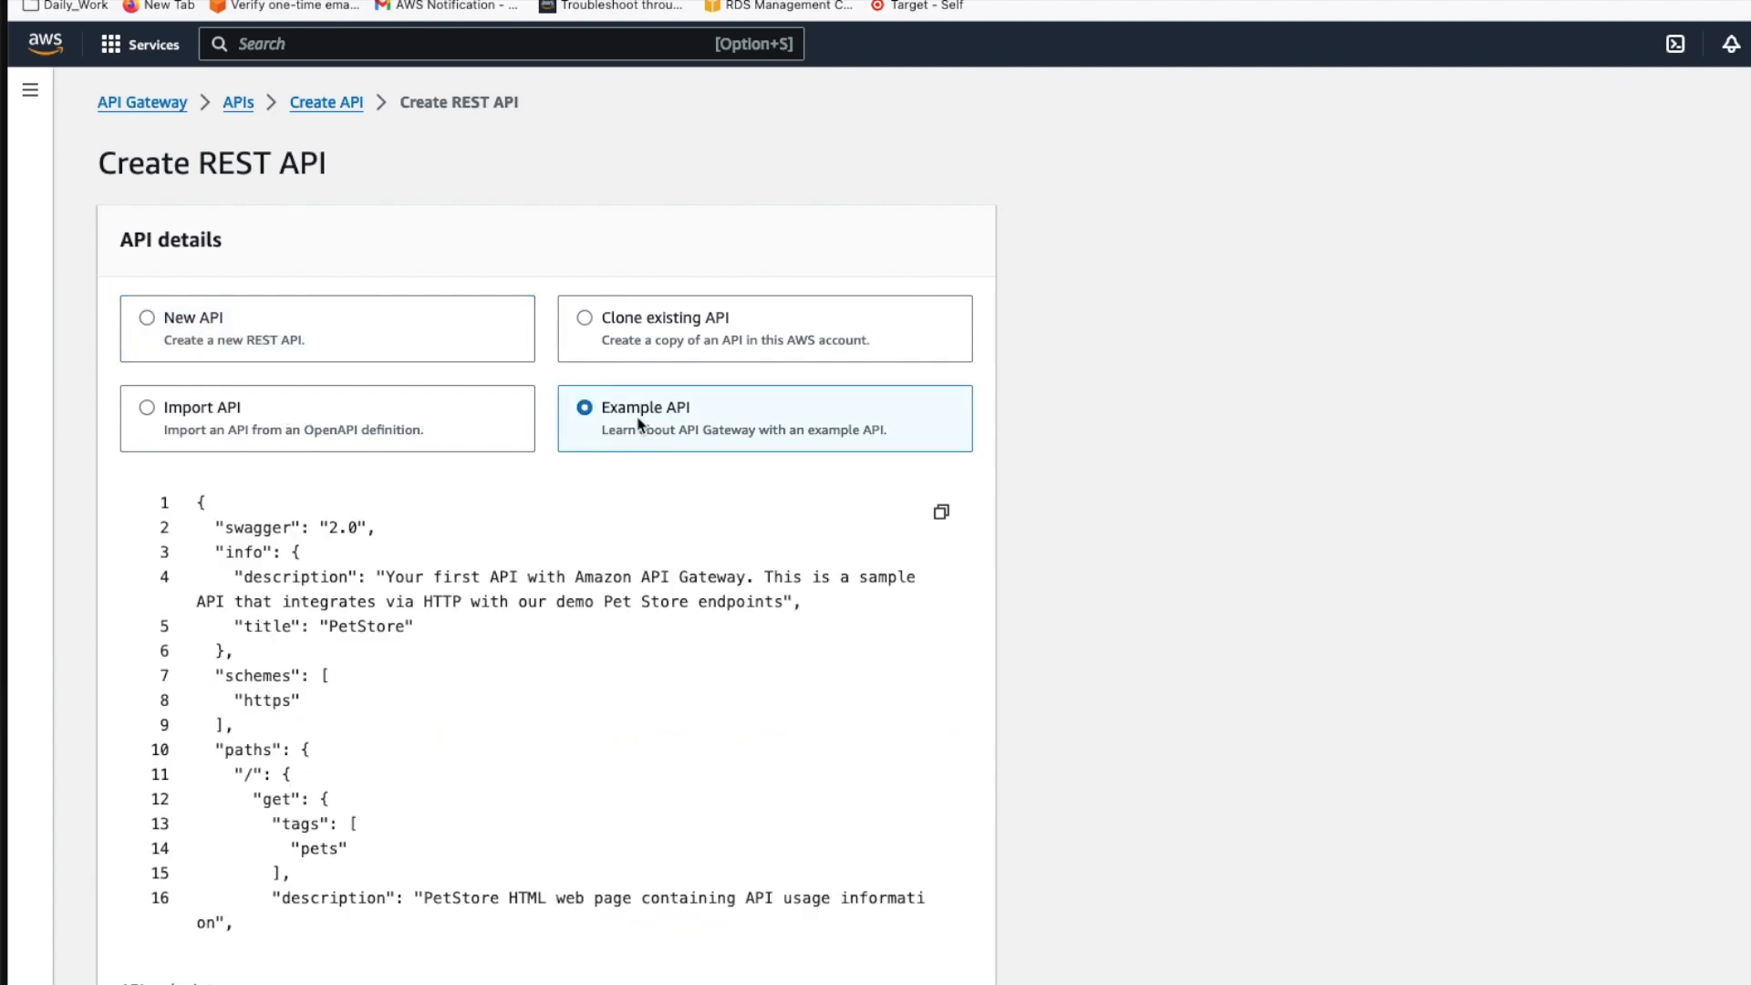
pyautogui.click(233, 344)
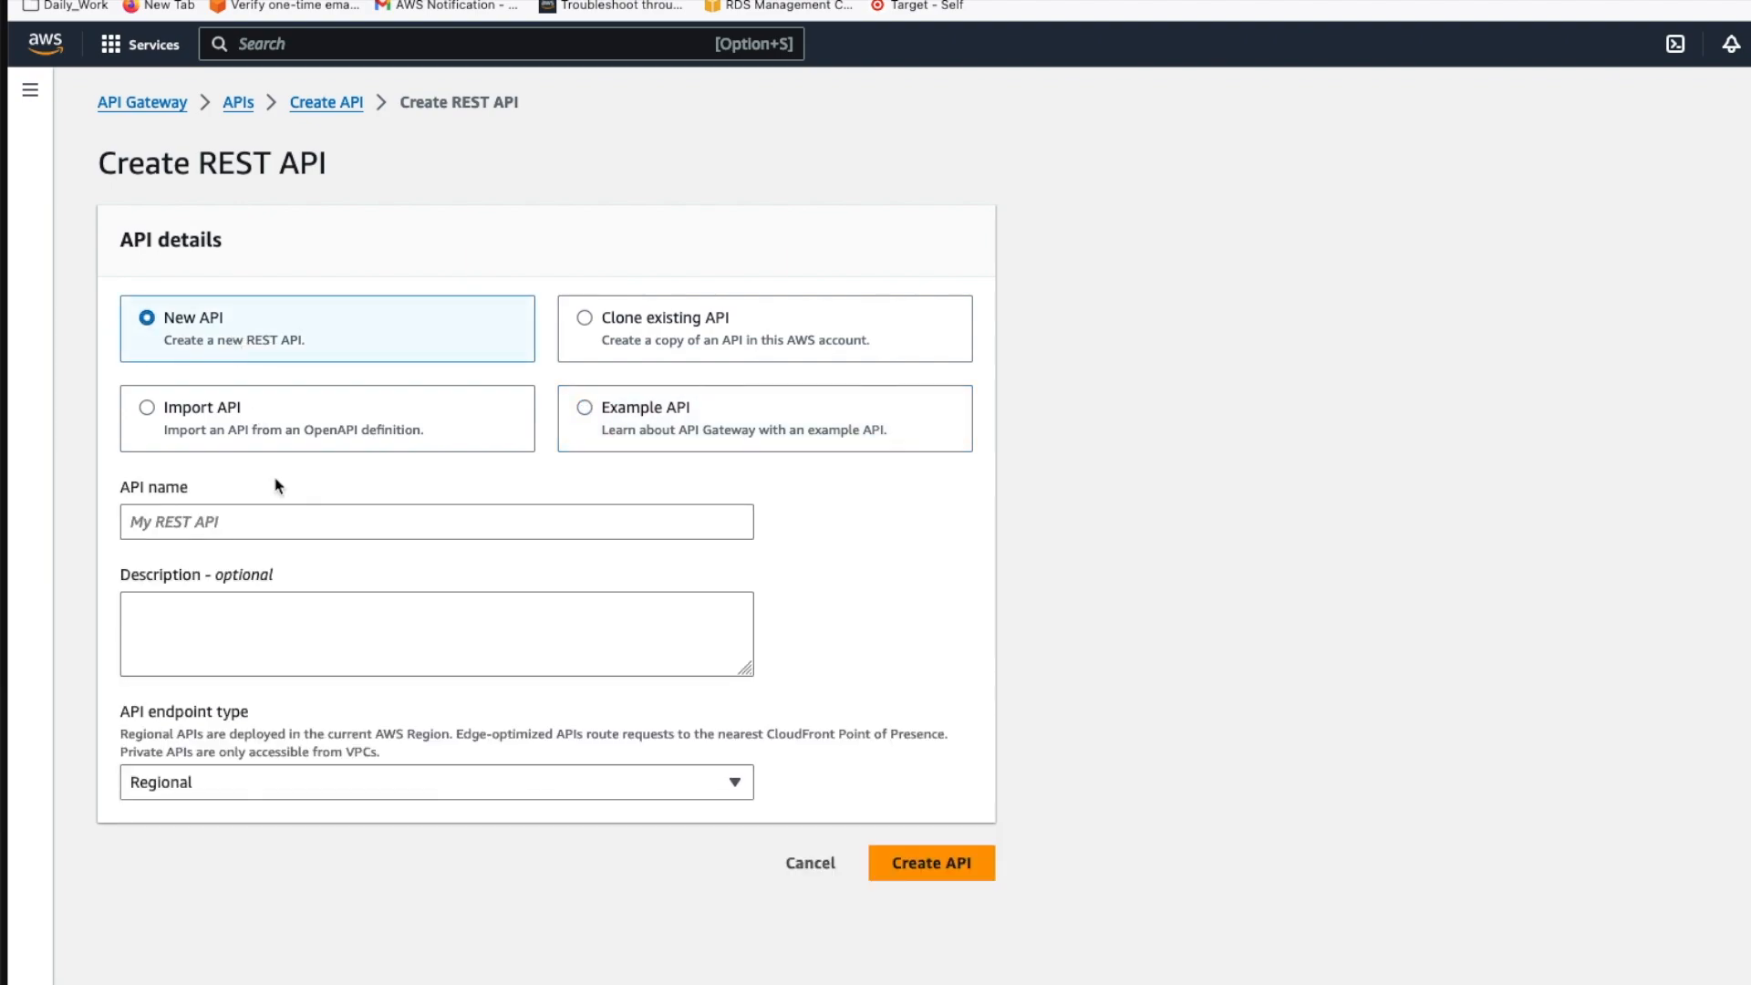
pyautogui.click(160, 525)
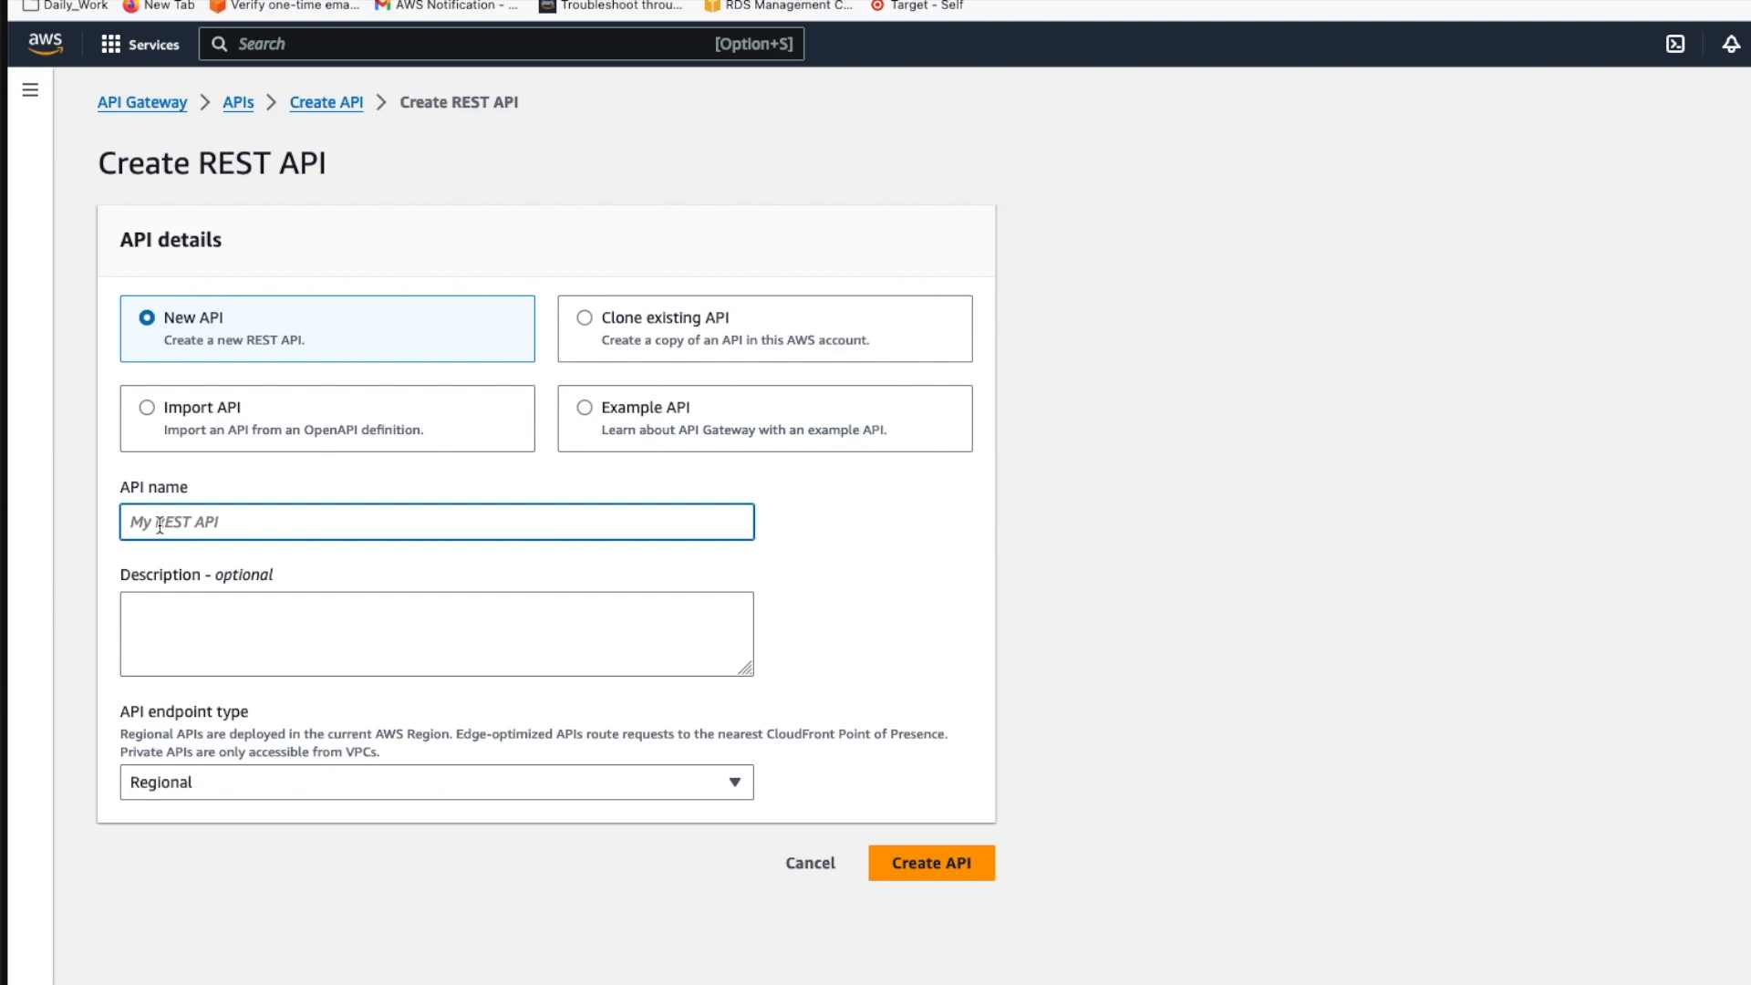
pyautogui.press('super+v')
pyautogui.write('_de')
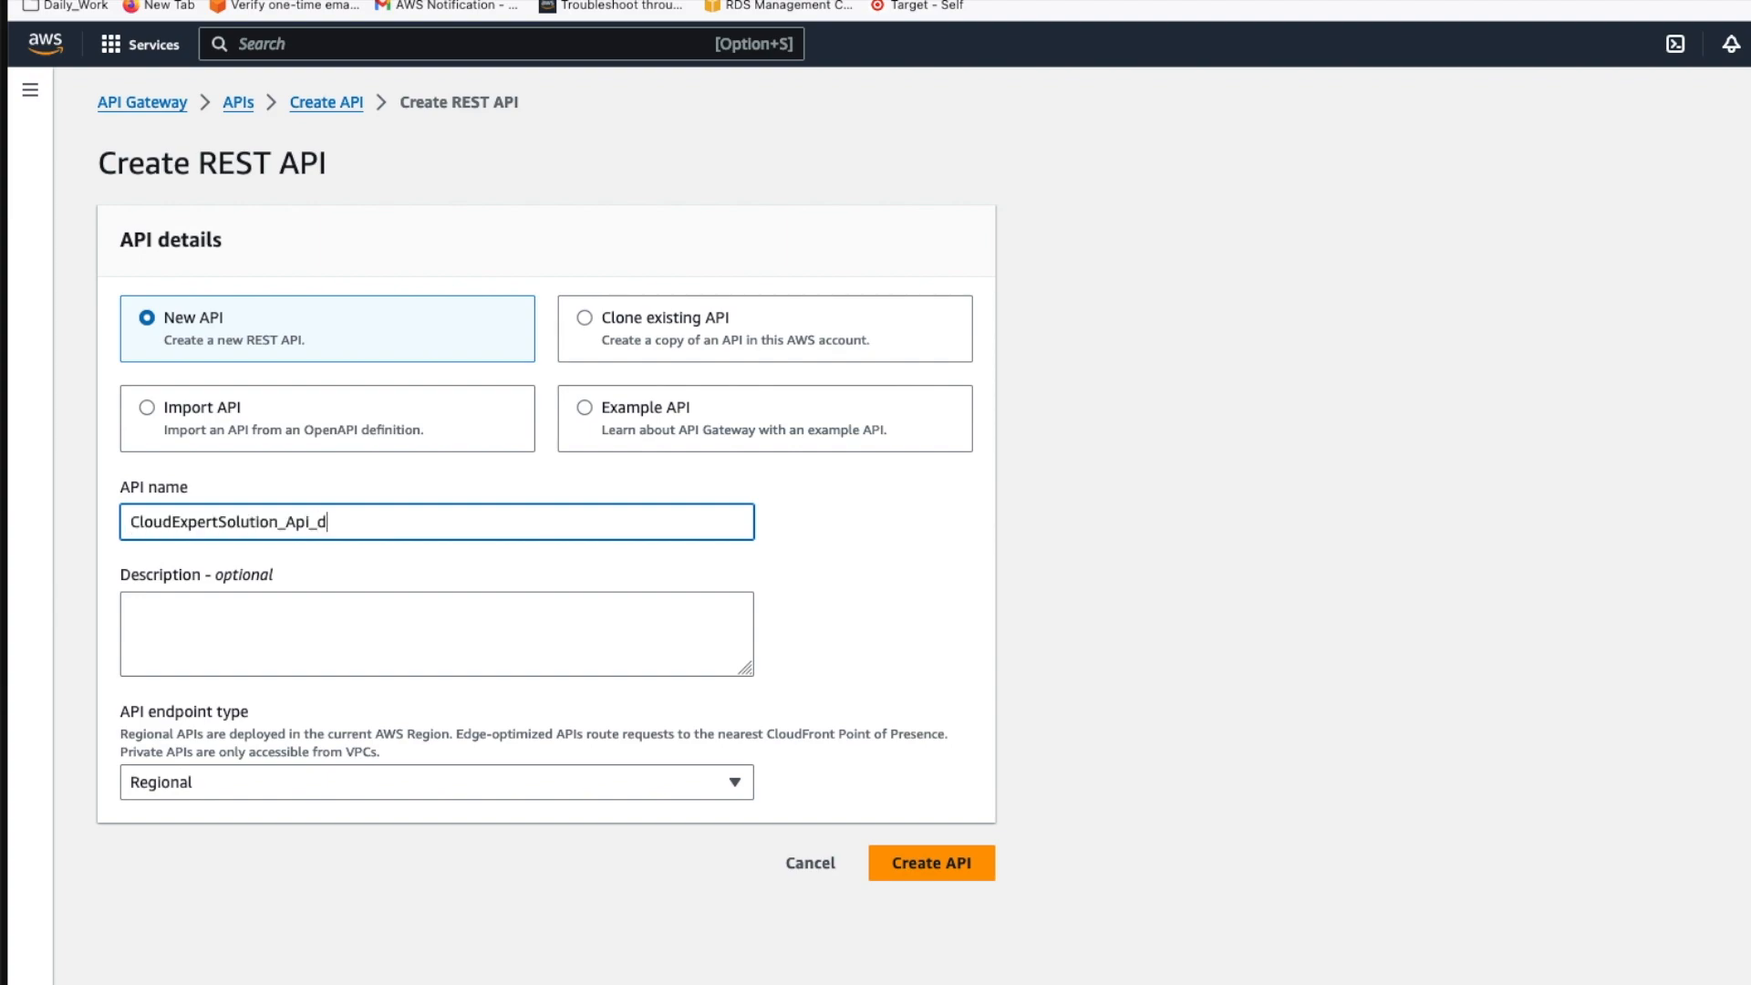
pyautogui.write('mo')
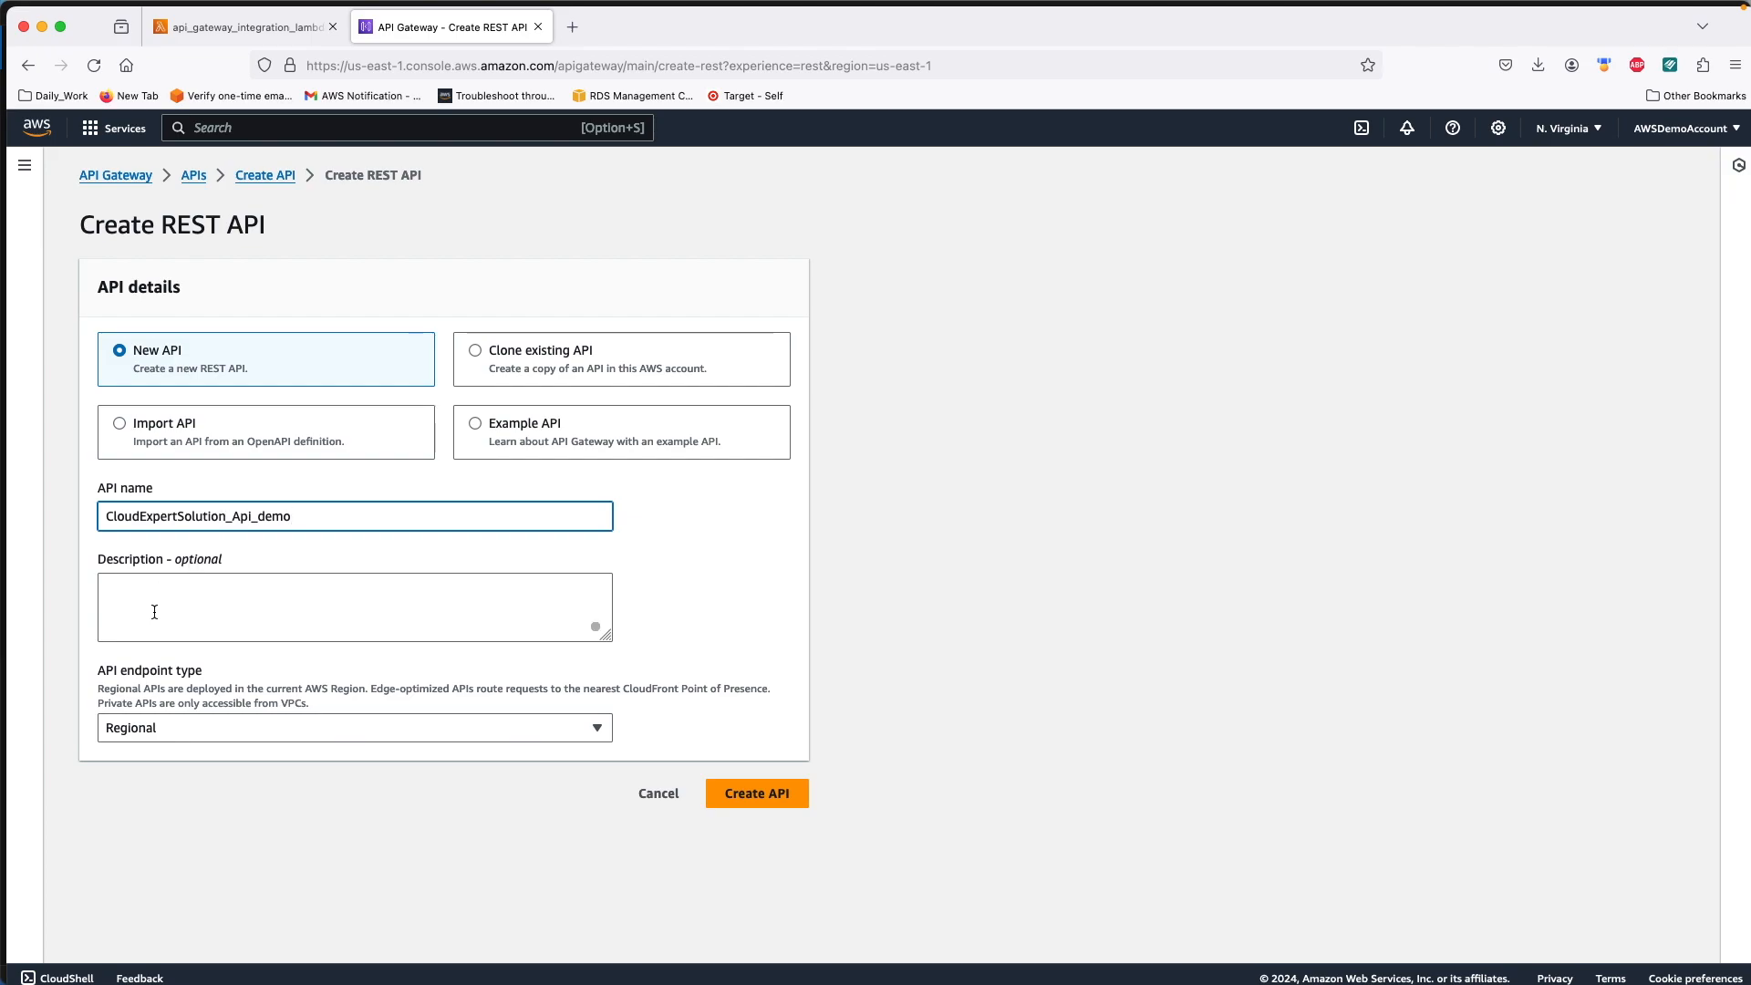
# Step: Review the API endpoint types, keep Regional, and create the REST API
pyautogui.click(155, 727)
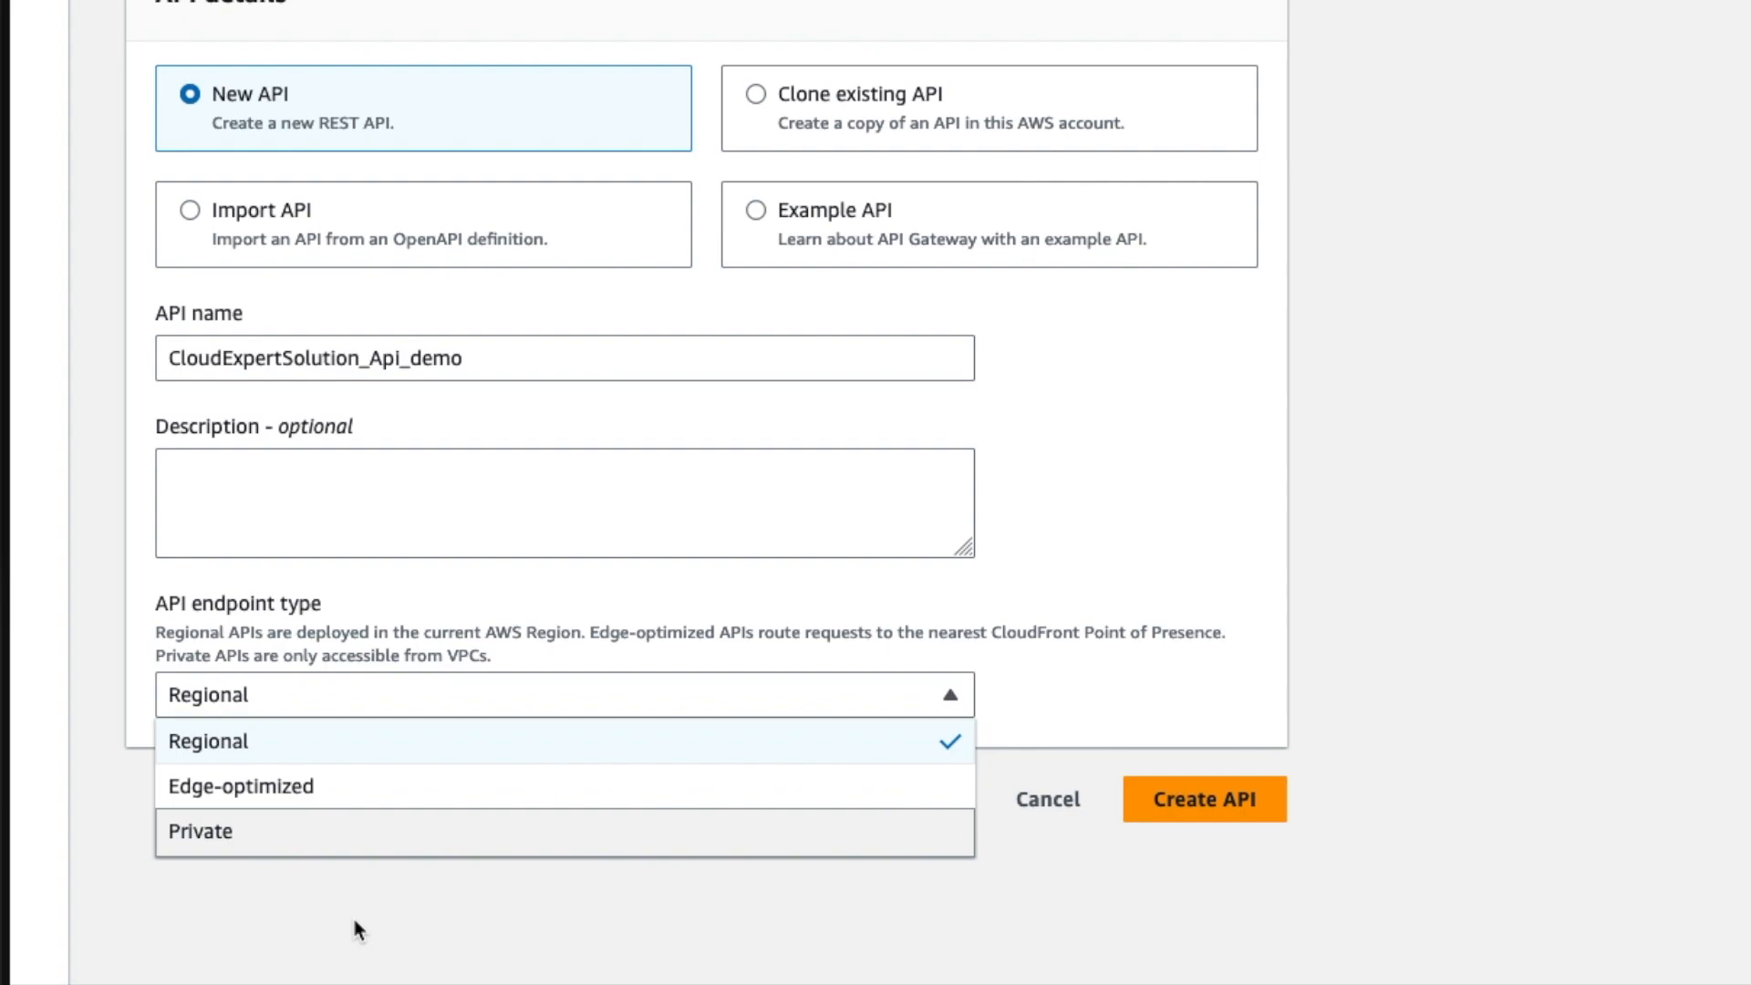
pyautogui.click(305, 889)
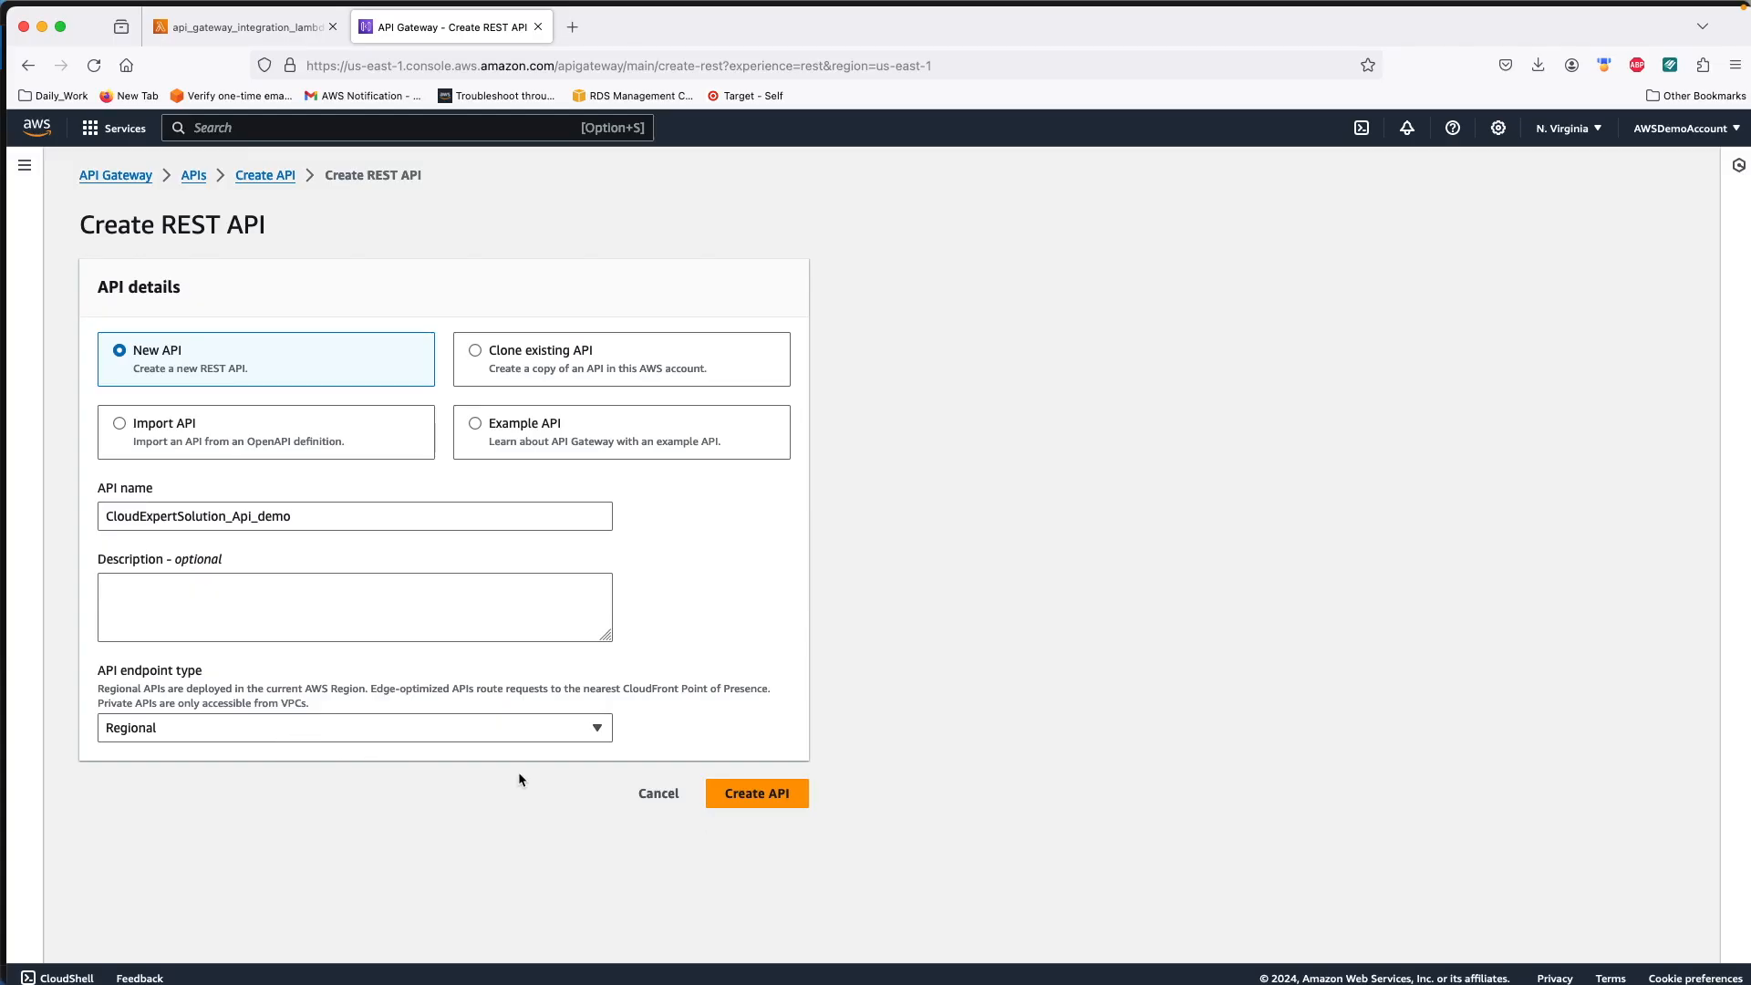
pyautogui.click(759, 797)
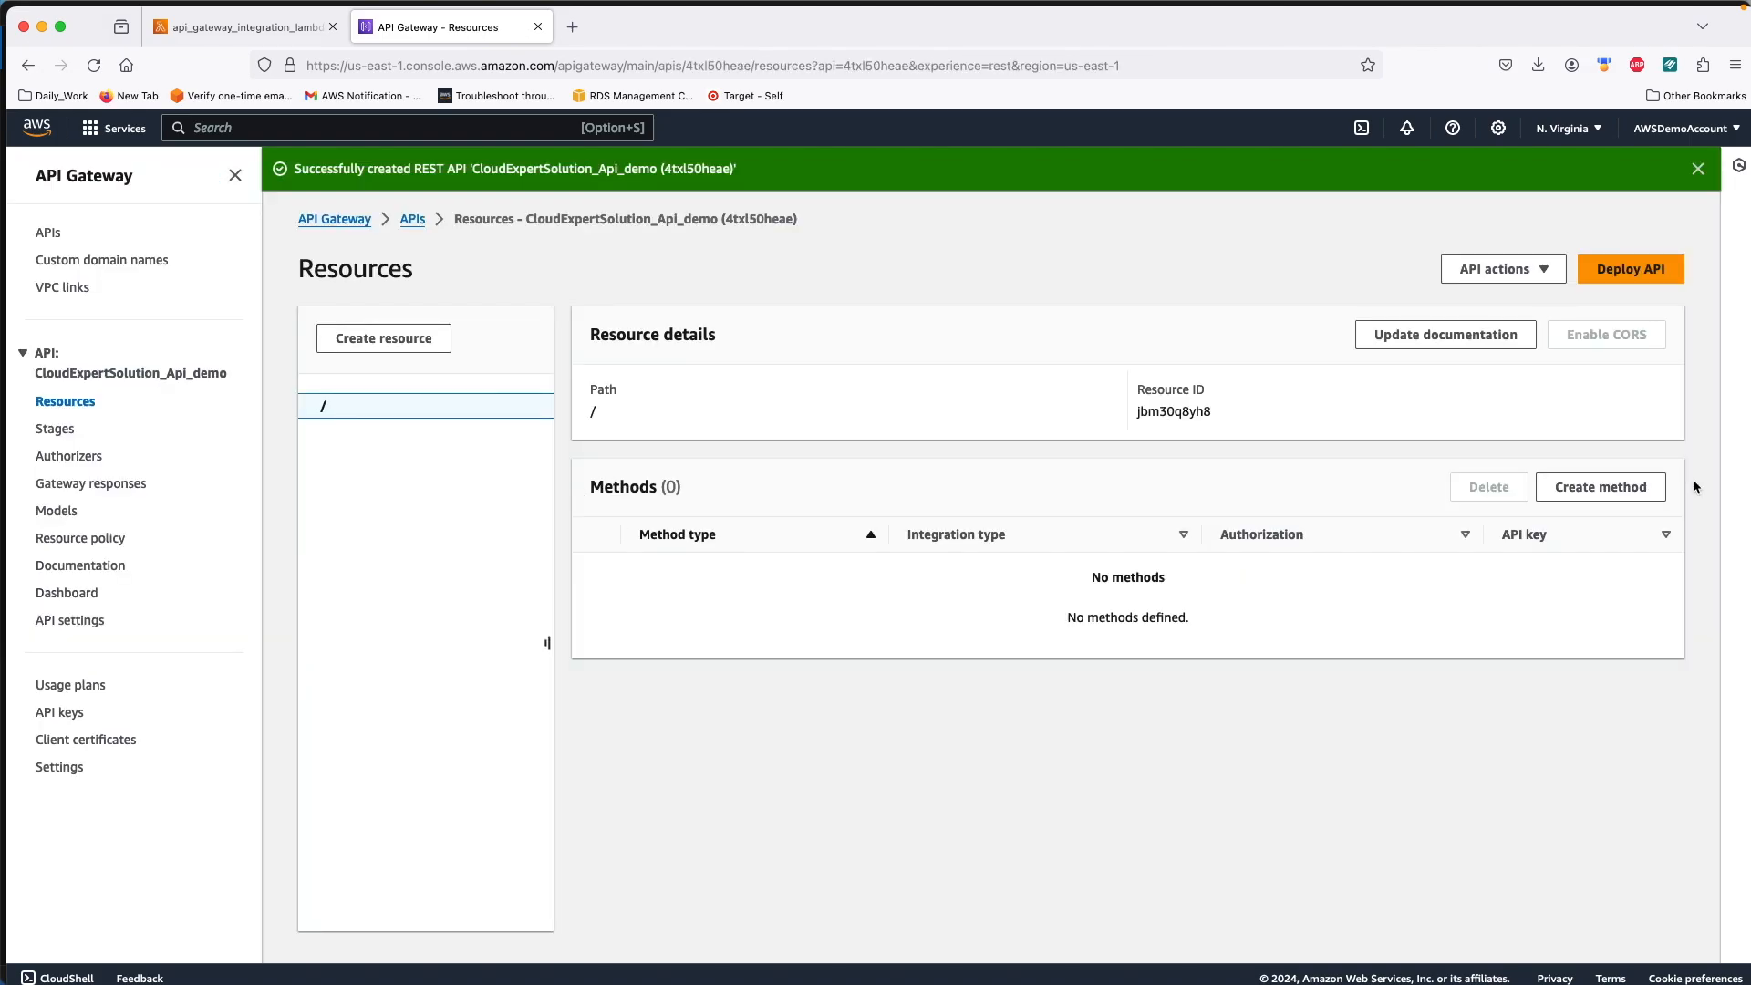
# Step: Start creating a method on the root resource and set its method type to GET
pyautogui.click(1608, 488)
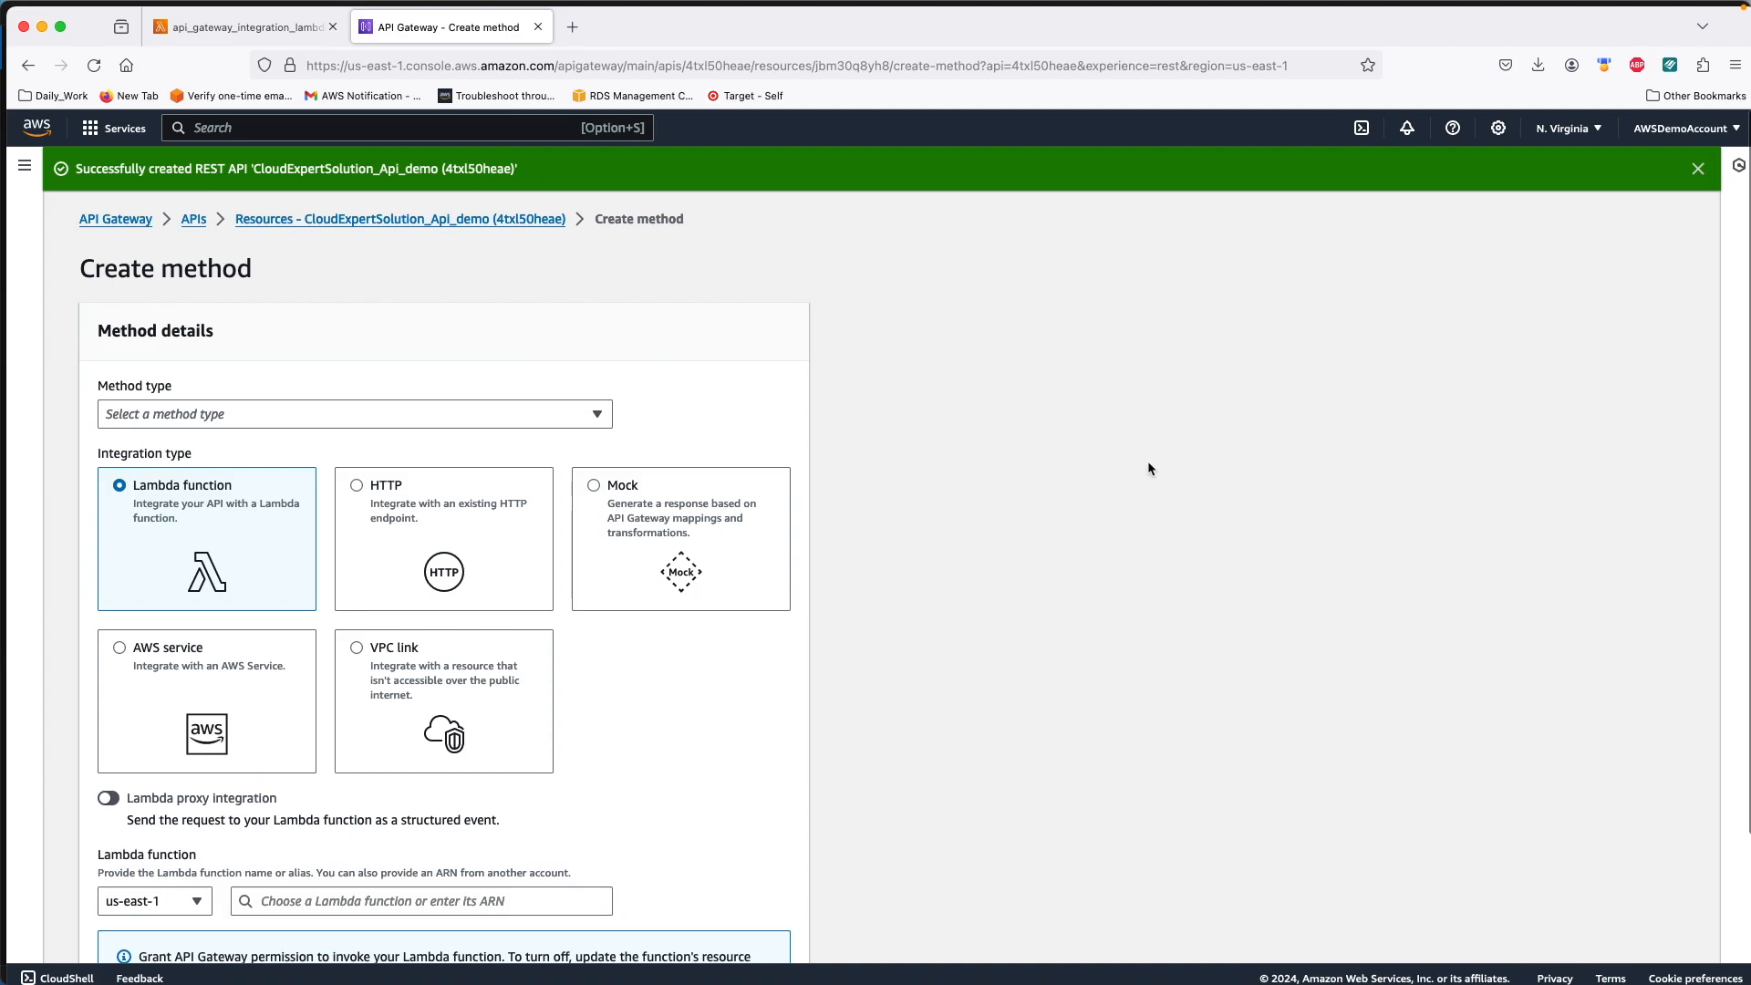
pyautogui.click(167, 417)
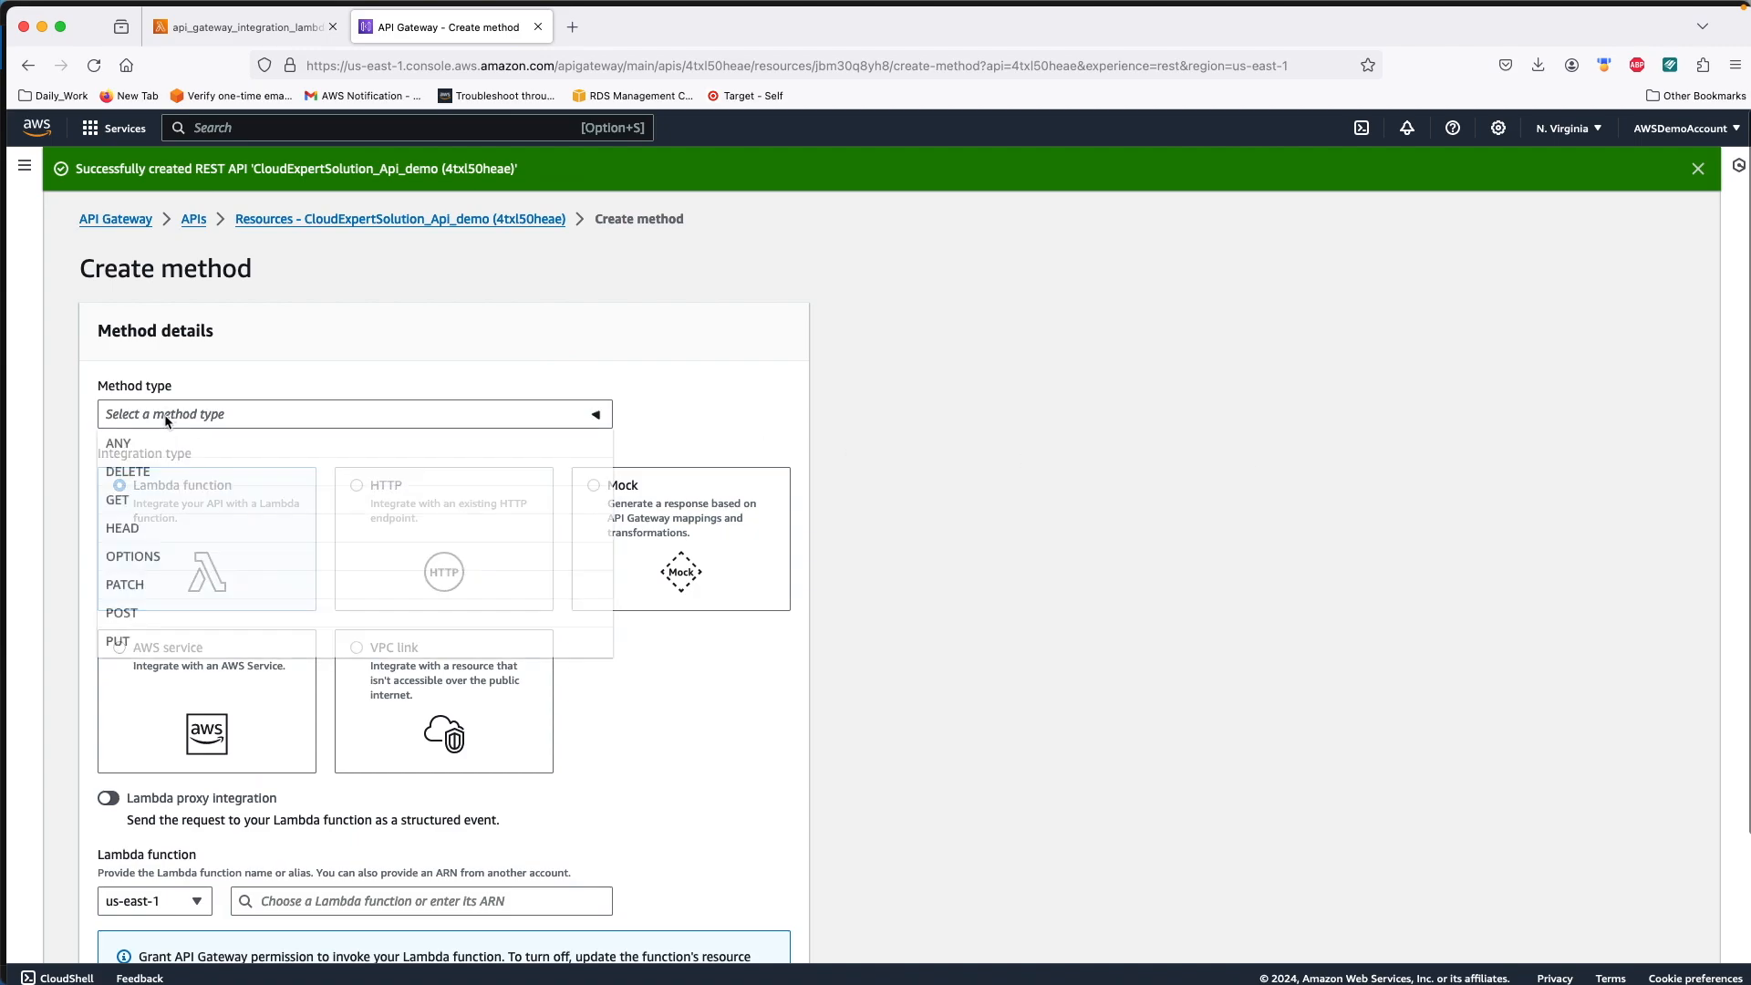
pyautogui.click(129, 502)
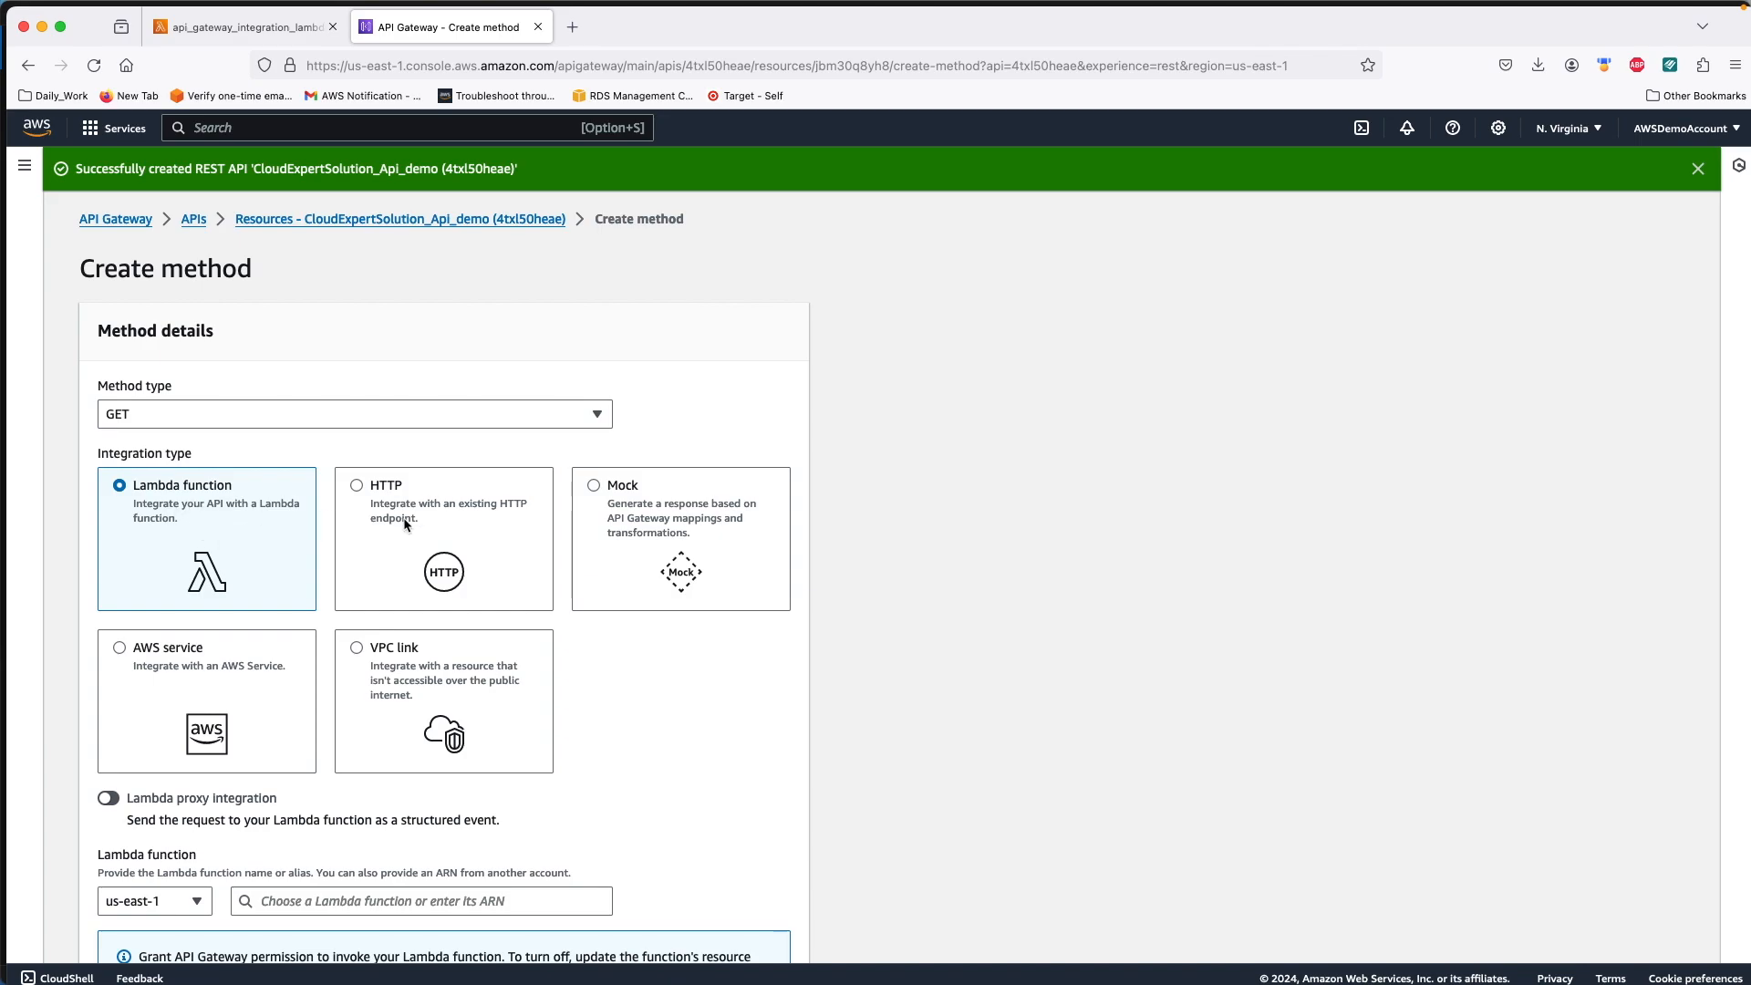
# Step: Try the Mock and AWS service integration types, choosing us-east-2 as the region and Athena as the service
pyautogui.click(693, 534)
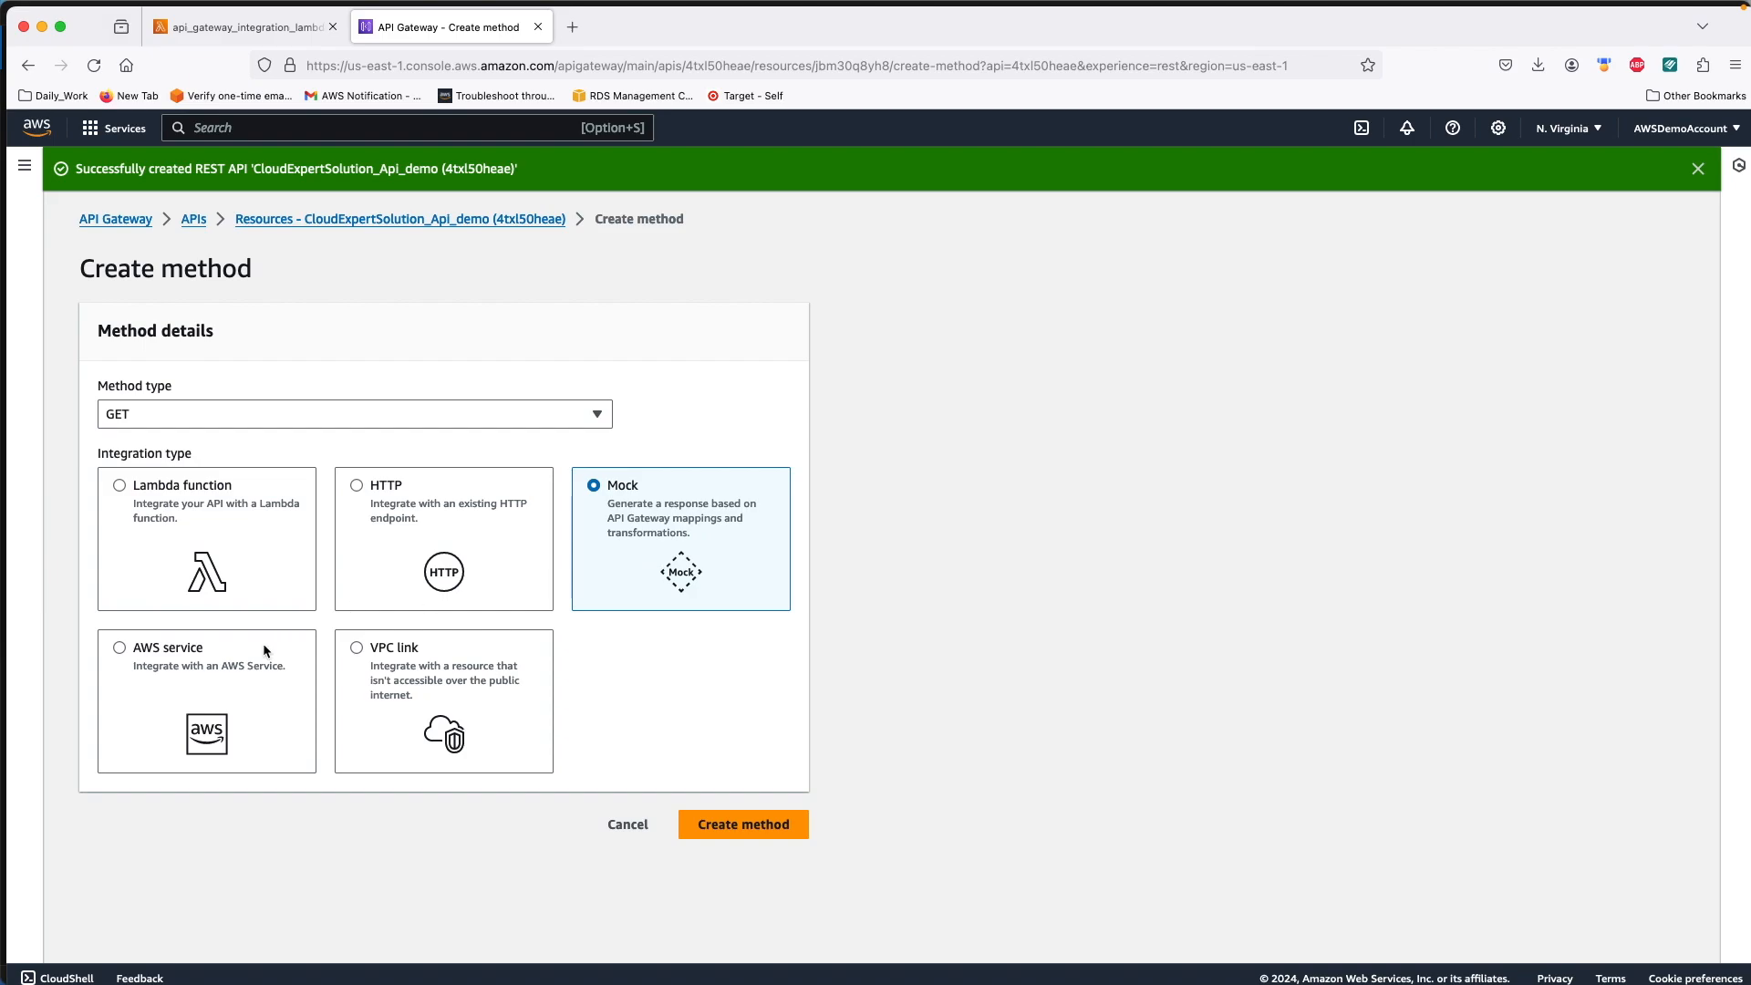
pyautogui.click(240, 671)
pyautogui.scroll(-2, 239, 672)
pyautogui.click(208, 643)
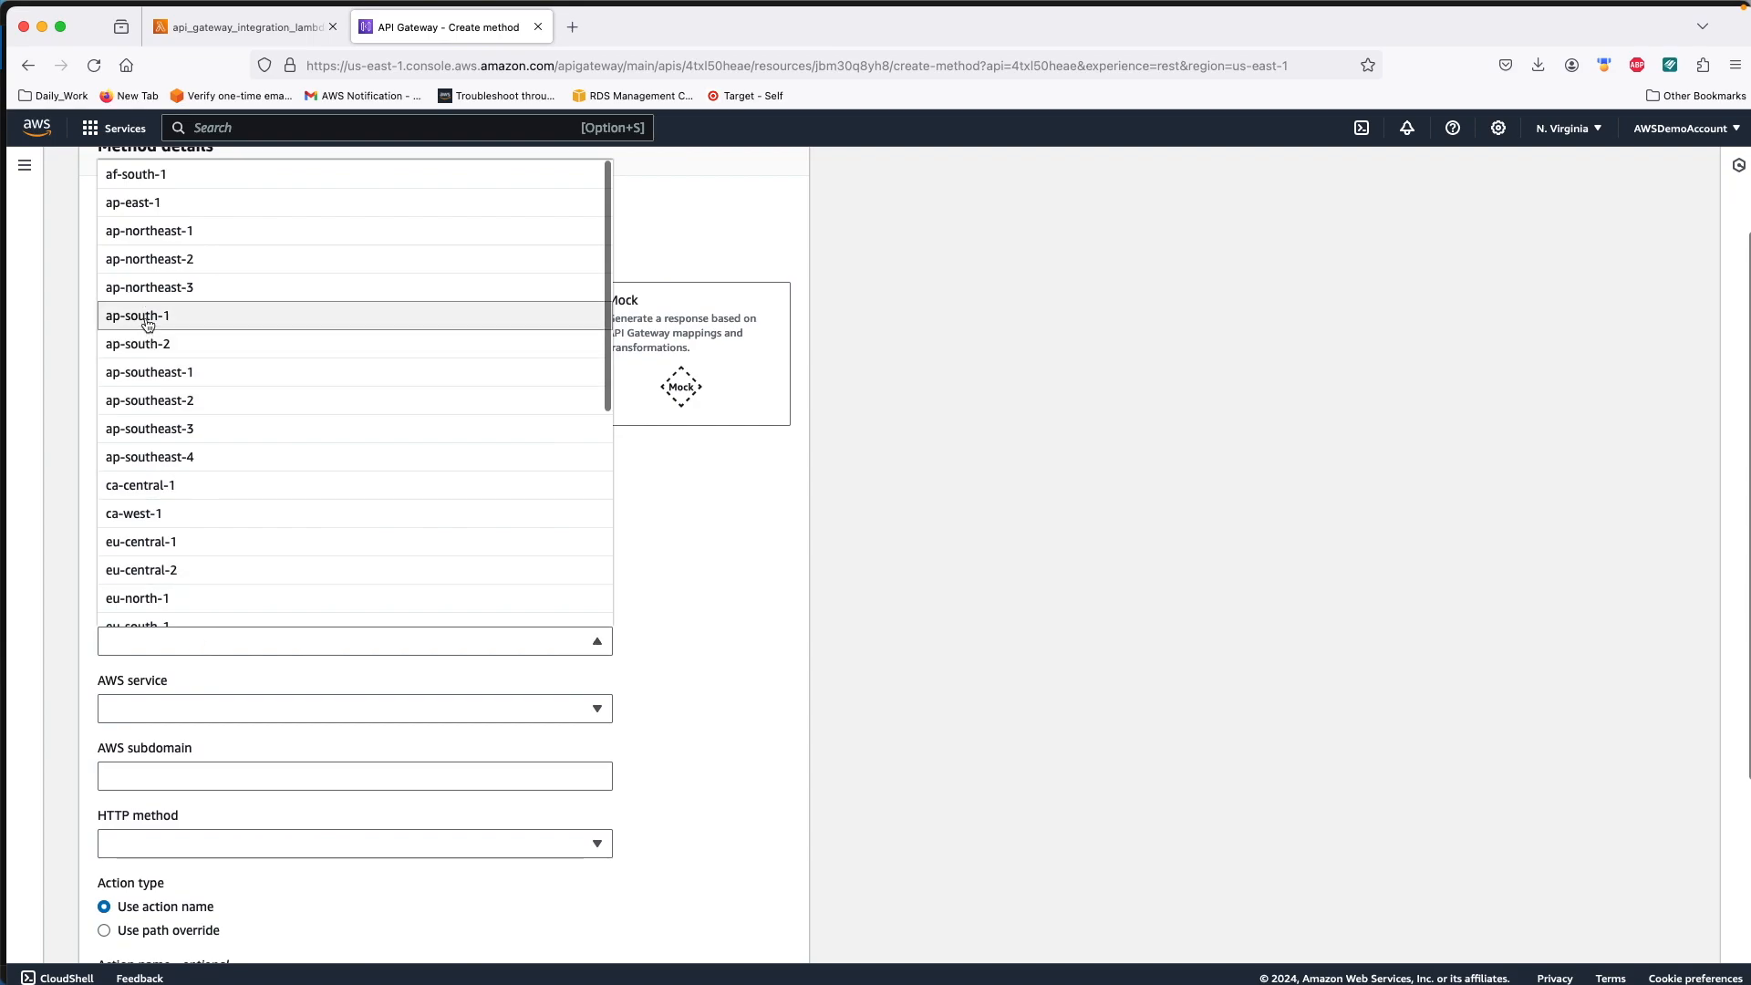
pyautogui.scroll(1, 146, 319)
pyautogui.scroll(-1, 147, 325)
pyautogui.scroll(-4, 155, 411)
pyautogui.scroll(-2, 157, 425)
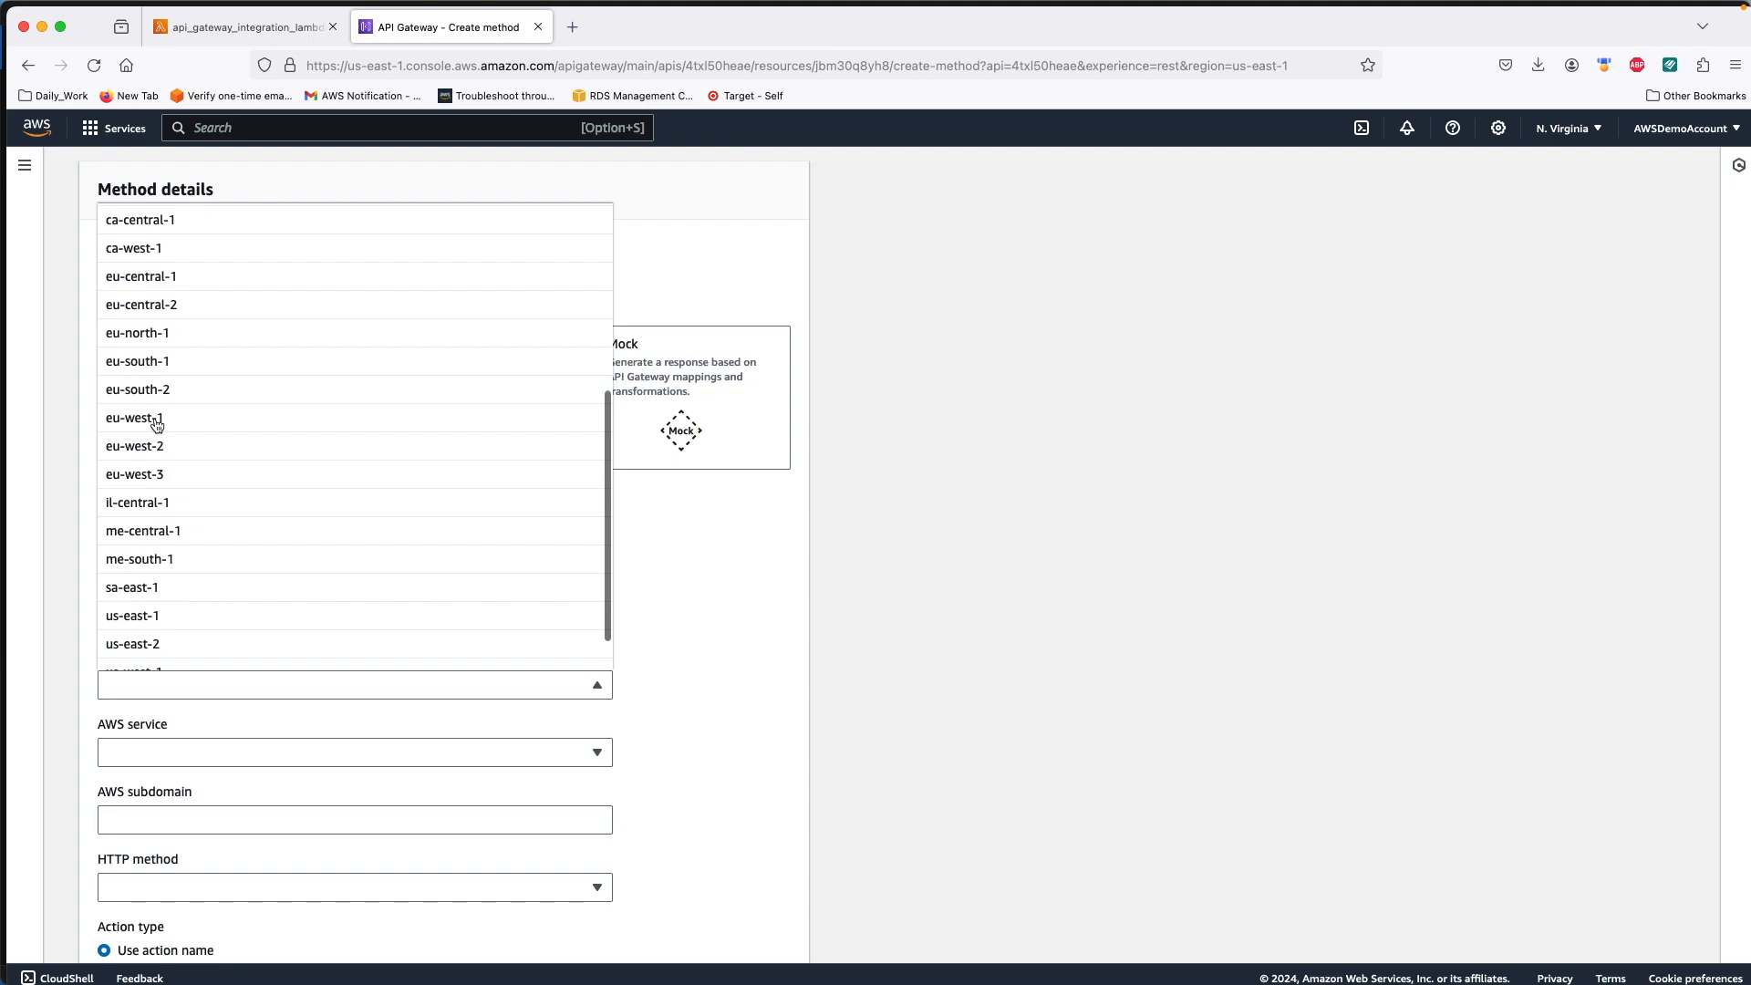
pyautogui.click(144, 644)
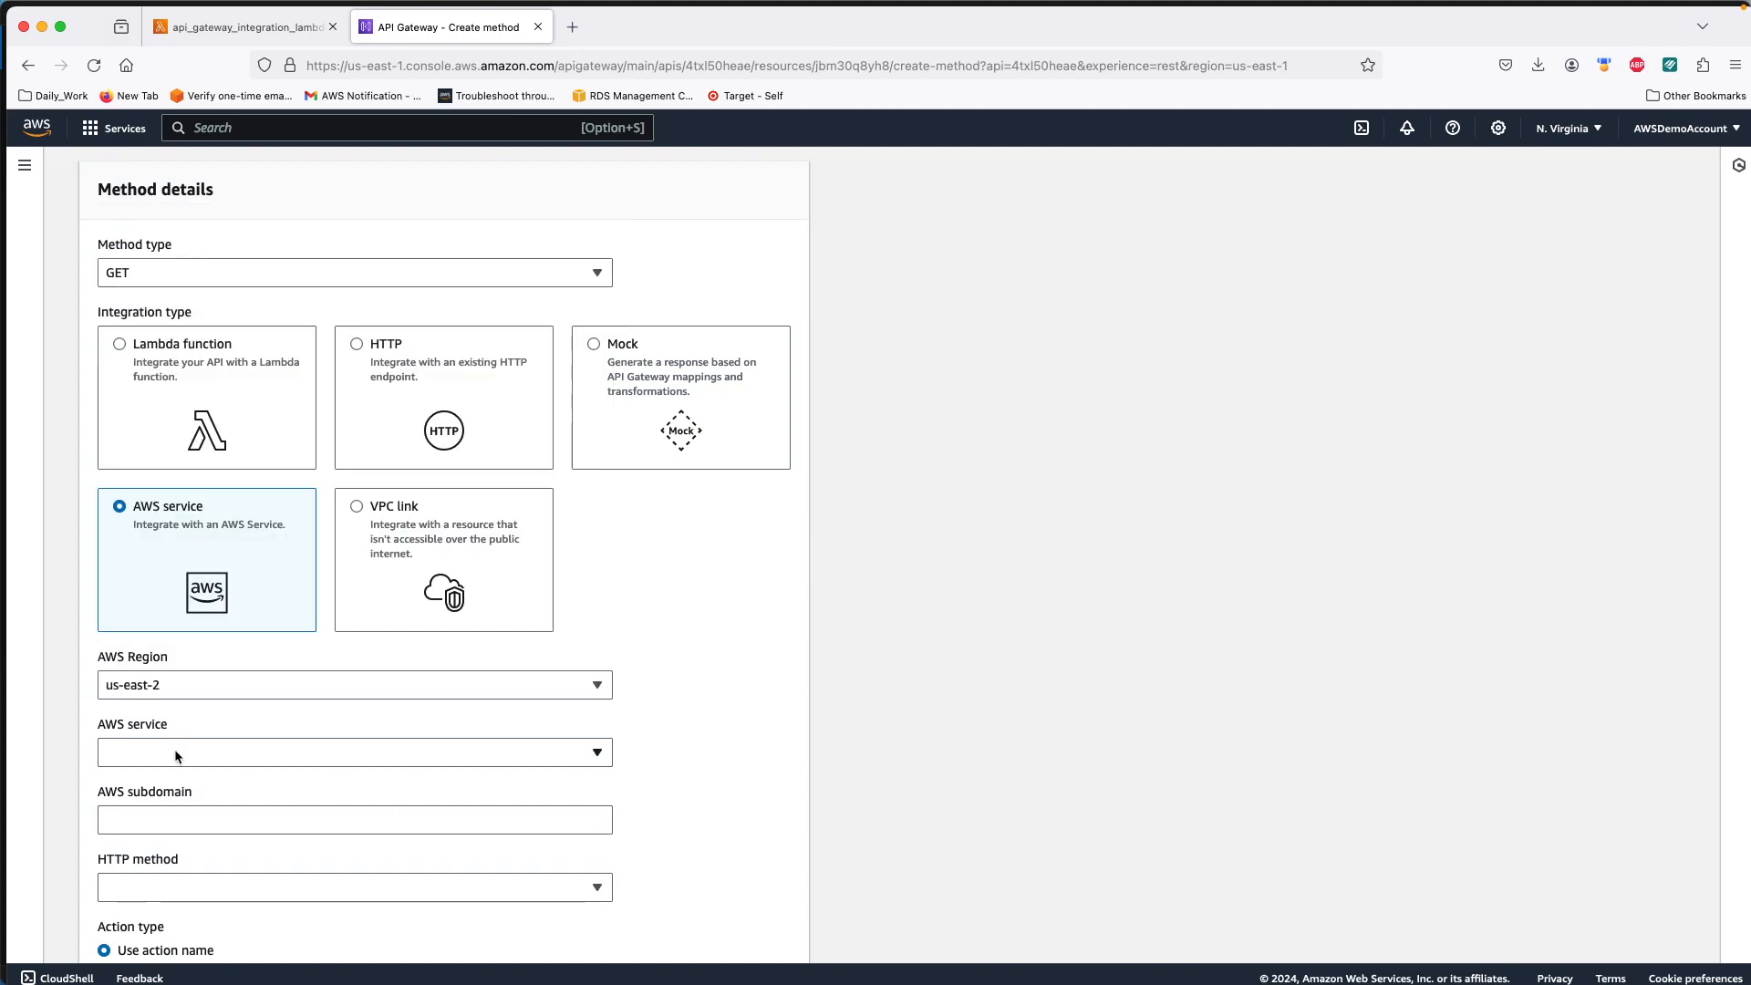
pyautogui.click(178, 753)
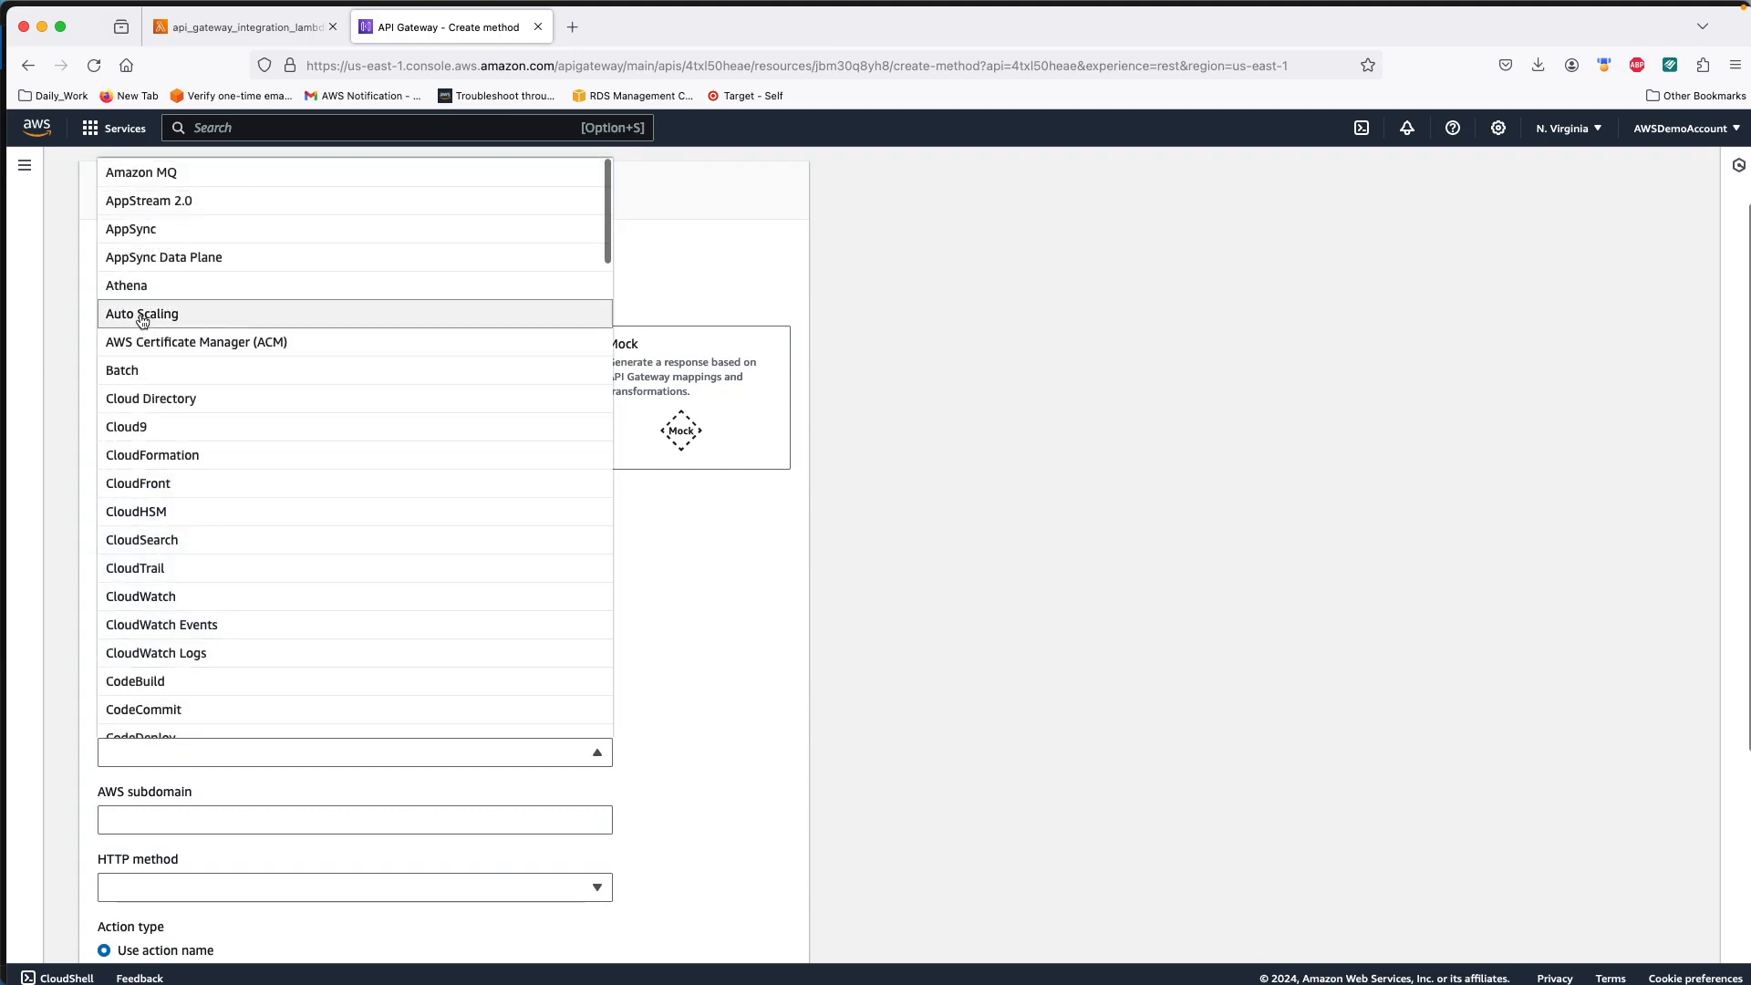
pyautogui.click(130, 290)
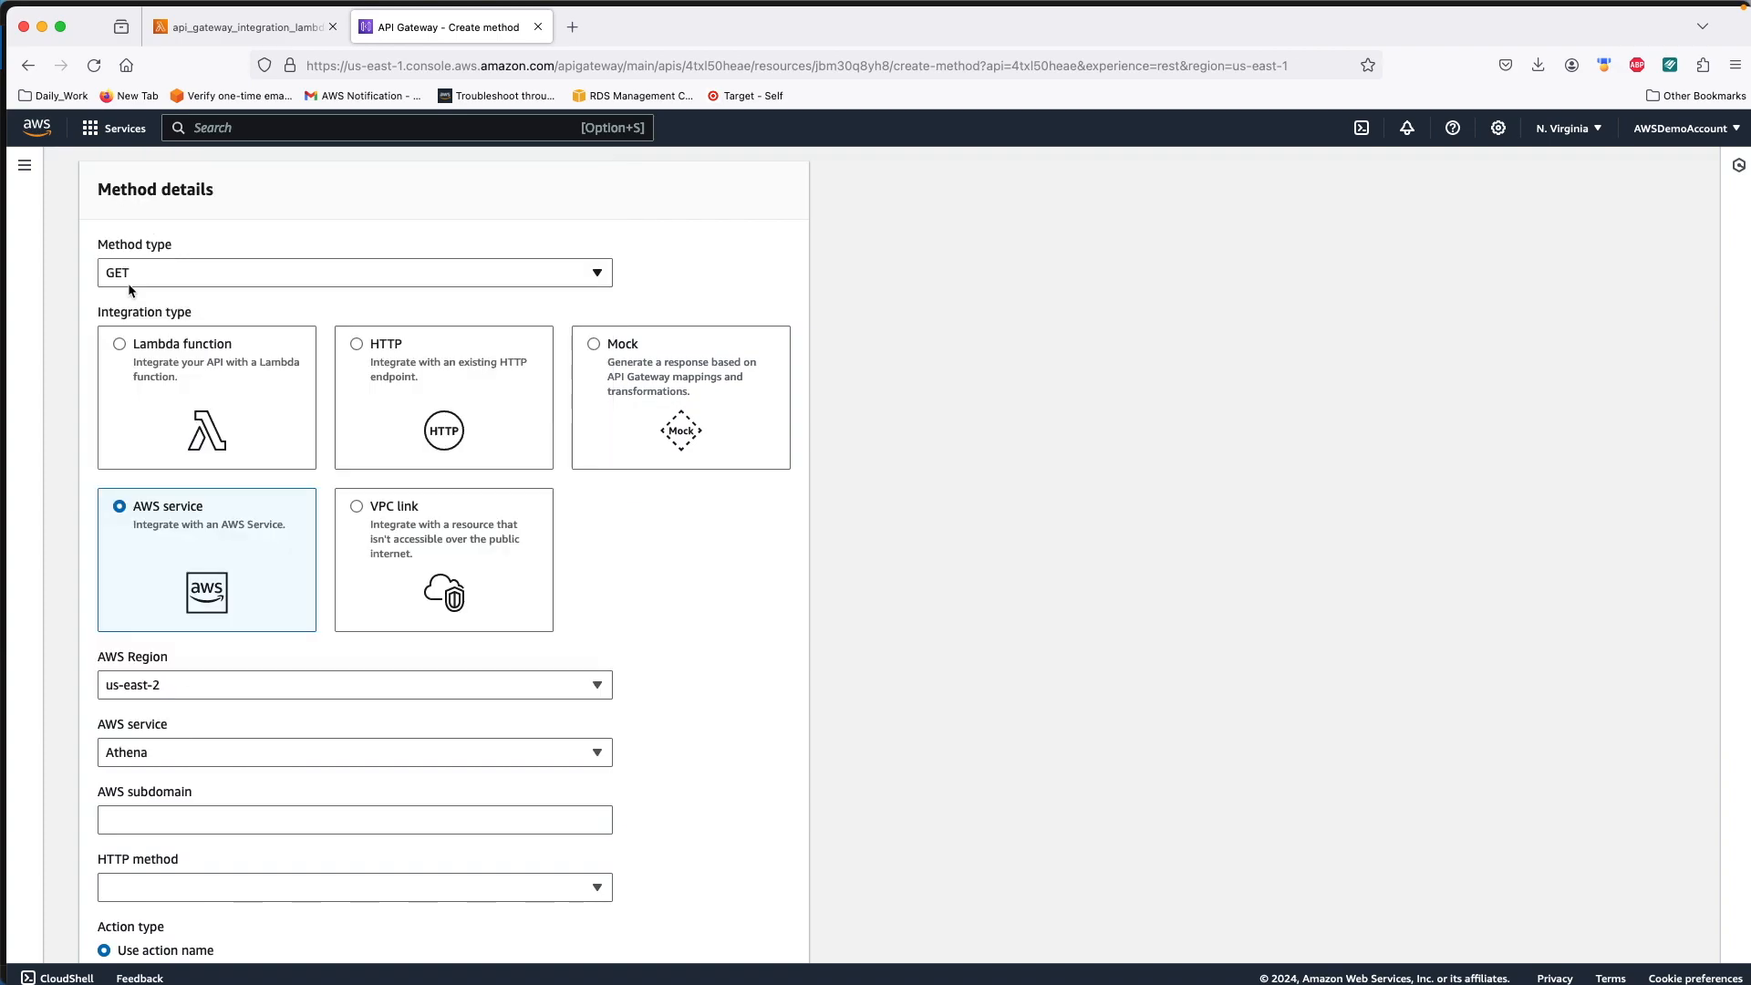
# Step: Set the integration type to Lambda function, supply the copied ARN of api_gateway_integration_lambda, and create the GET method
pyautogui.click(176, 376)
pyautogui.scroll(-1, 175, 376)
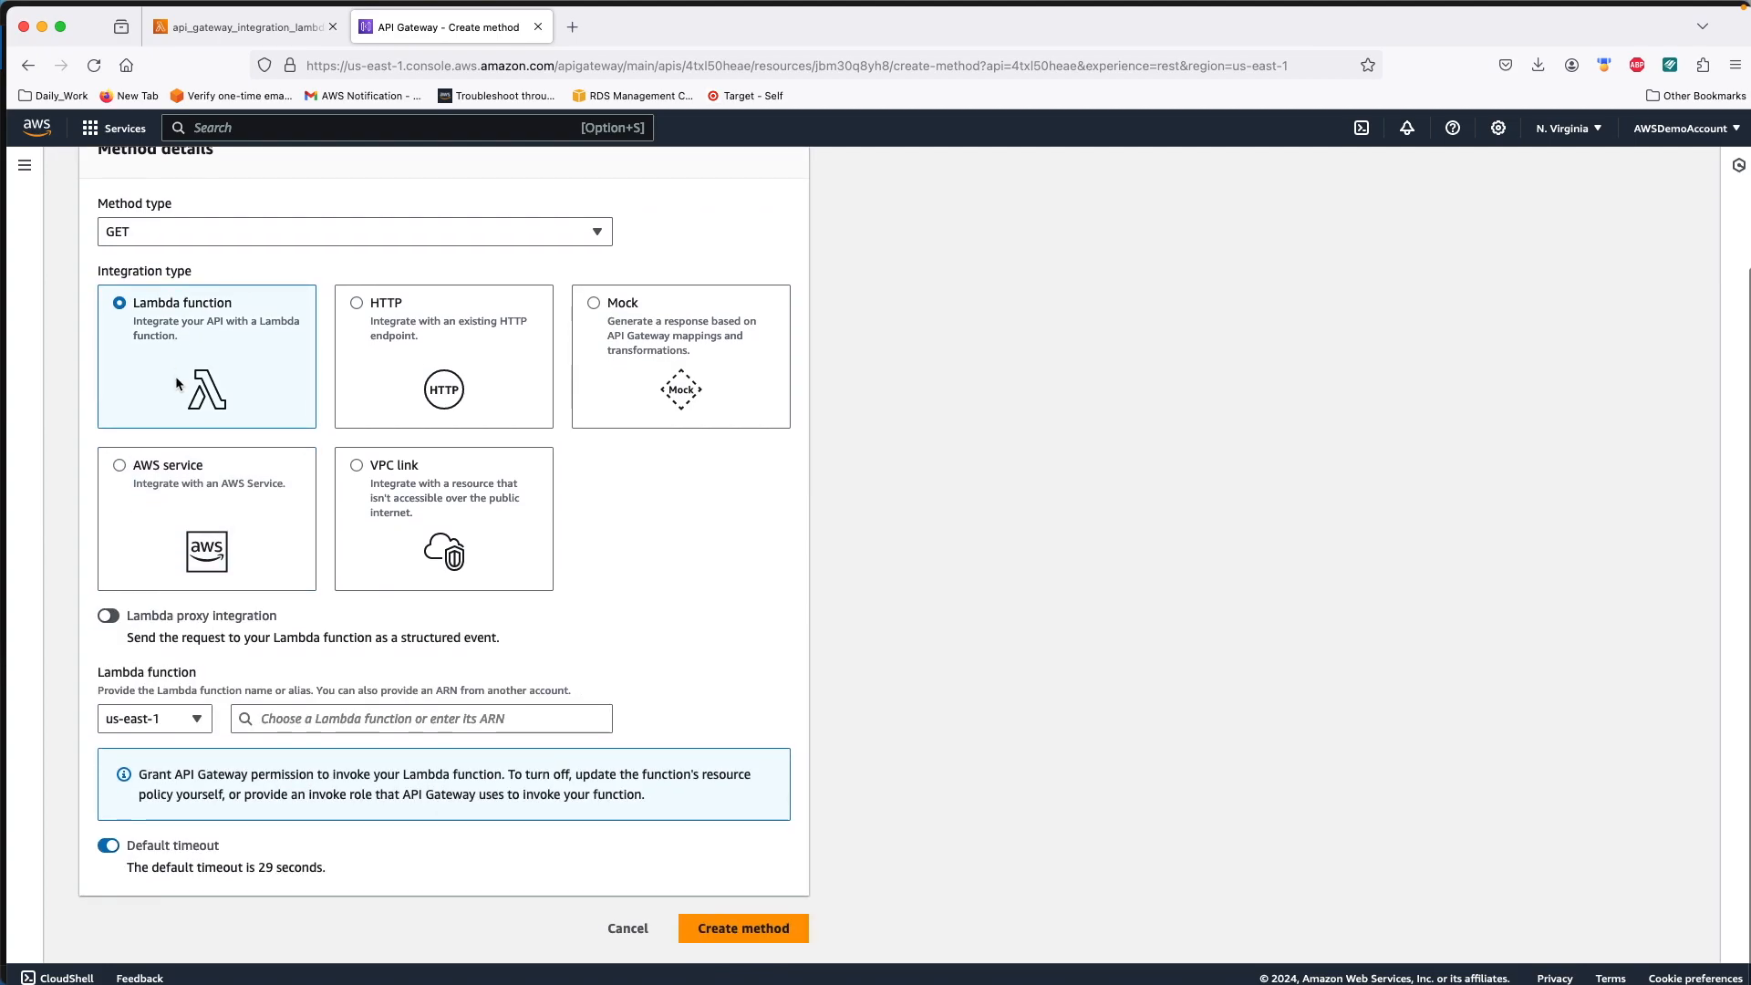
pyautogui.click(278, 722)
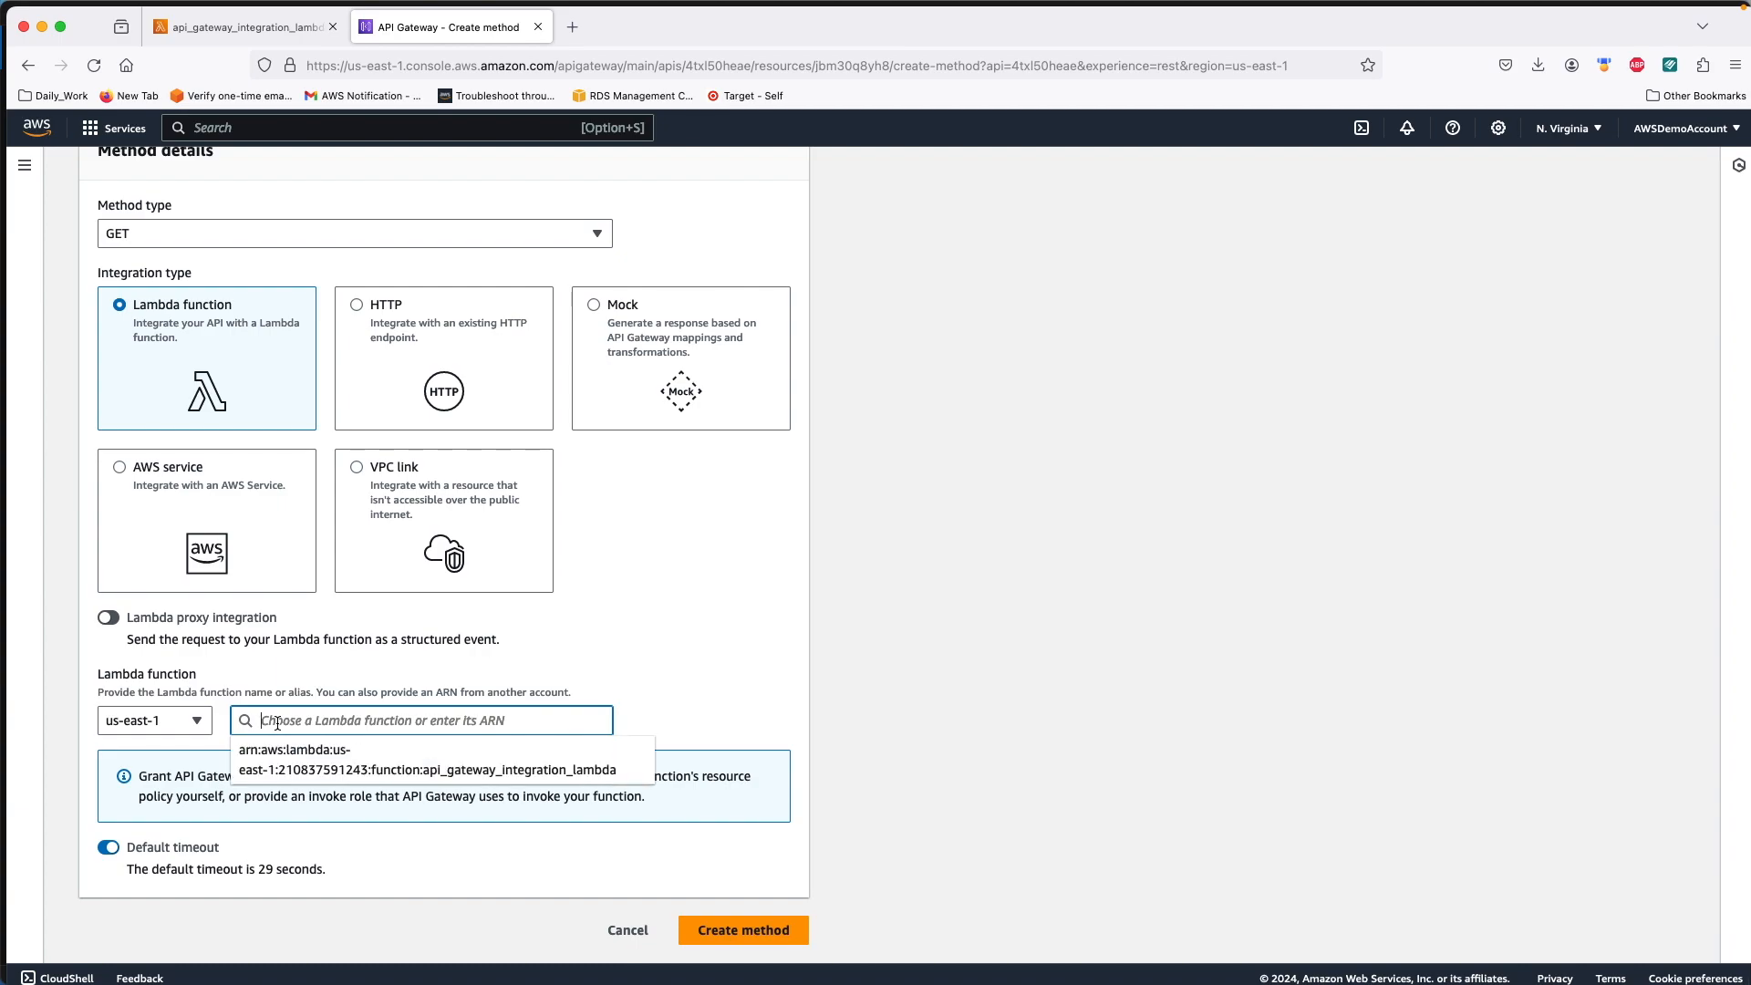
pyautogui.press('super+v')
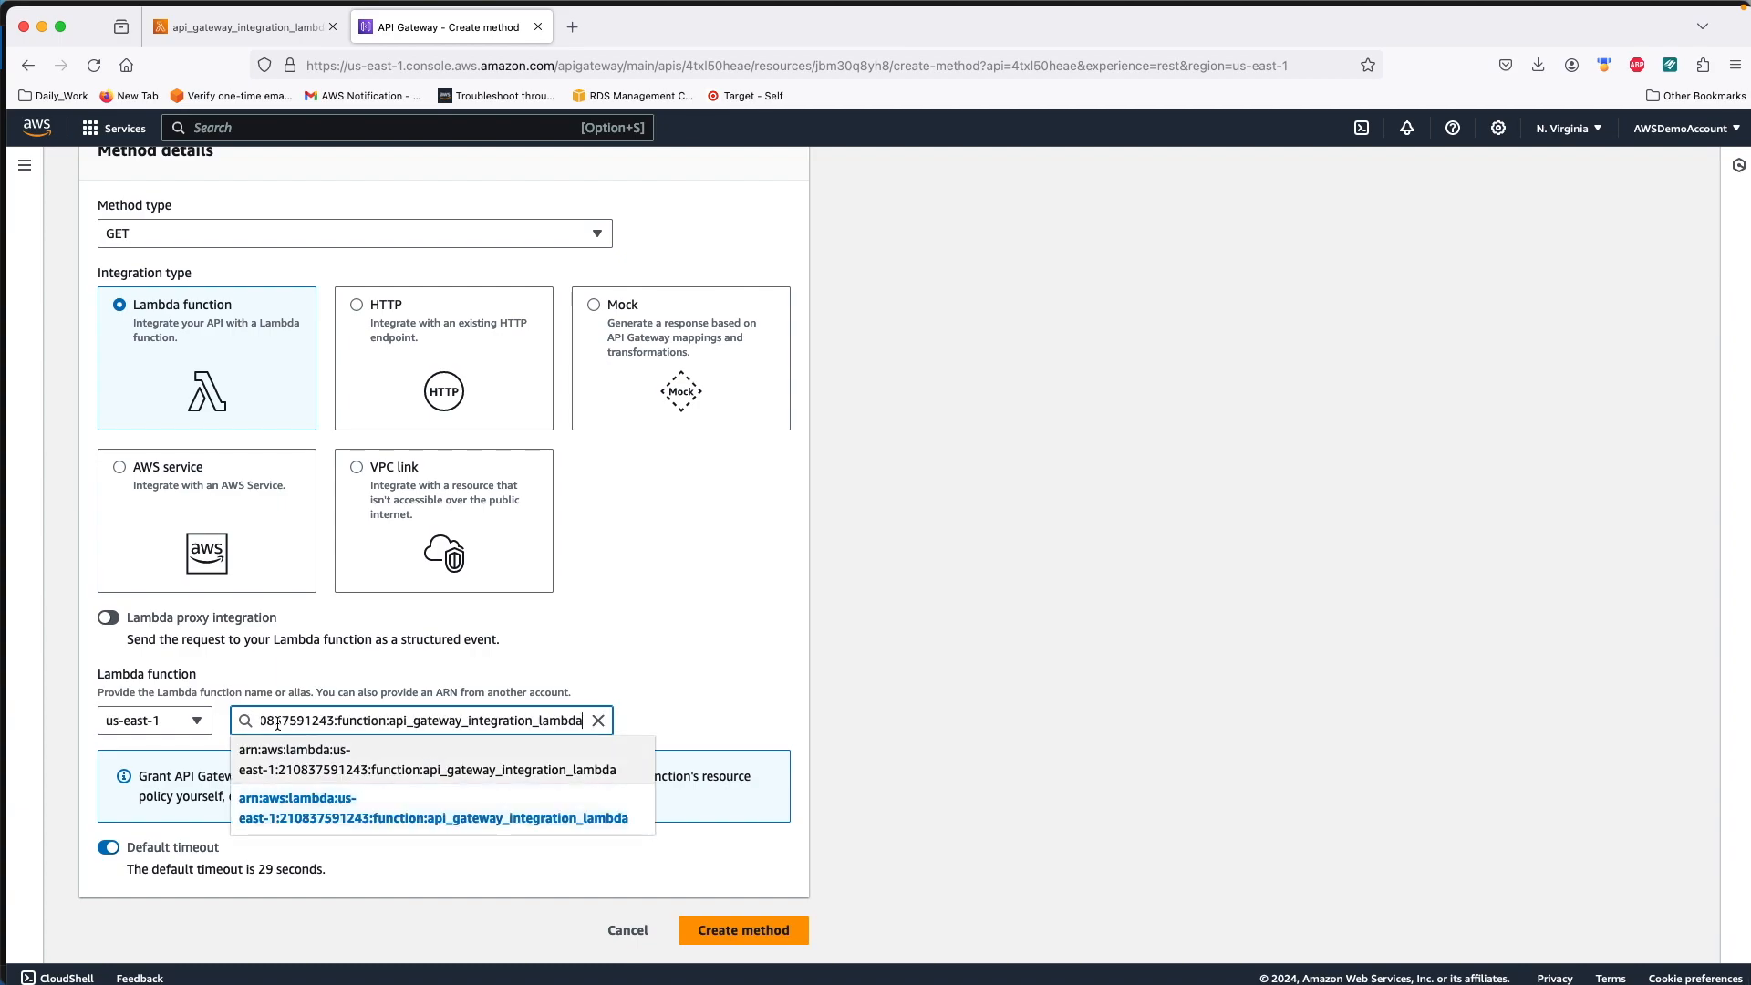
pyautogui.click(379, 810)
pyautogui.click(734, 930)
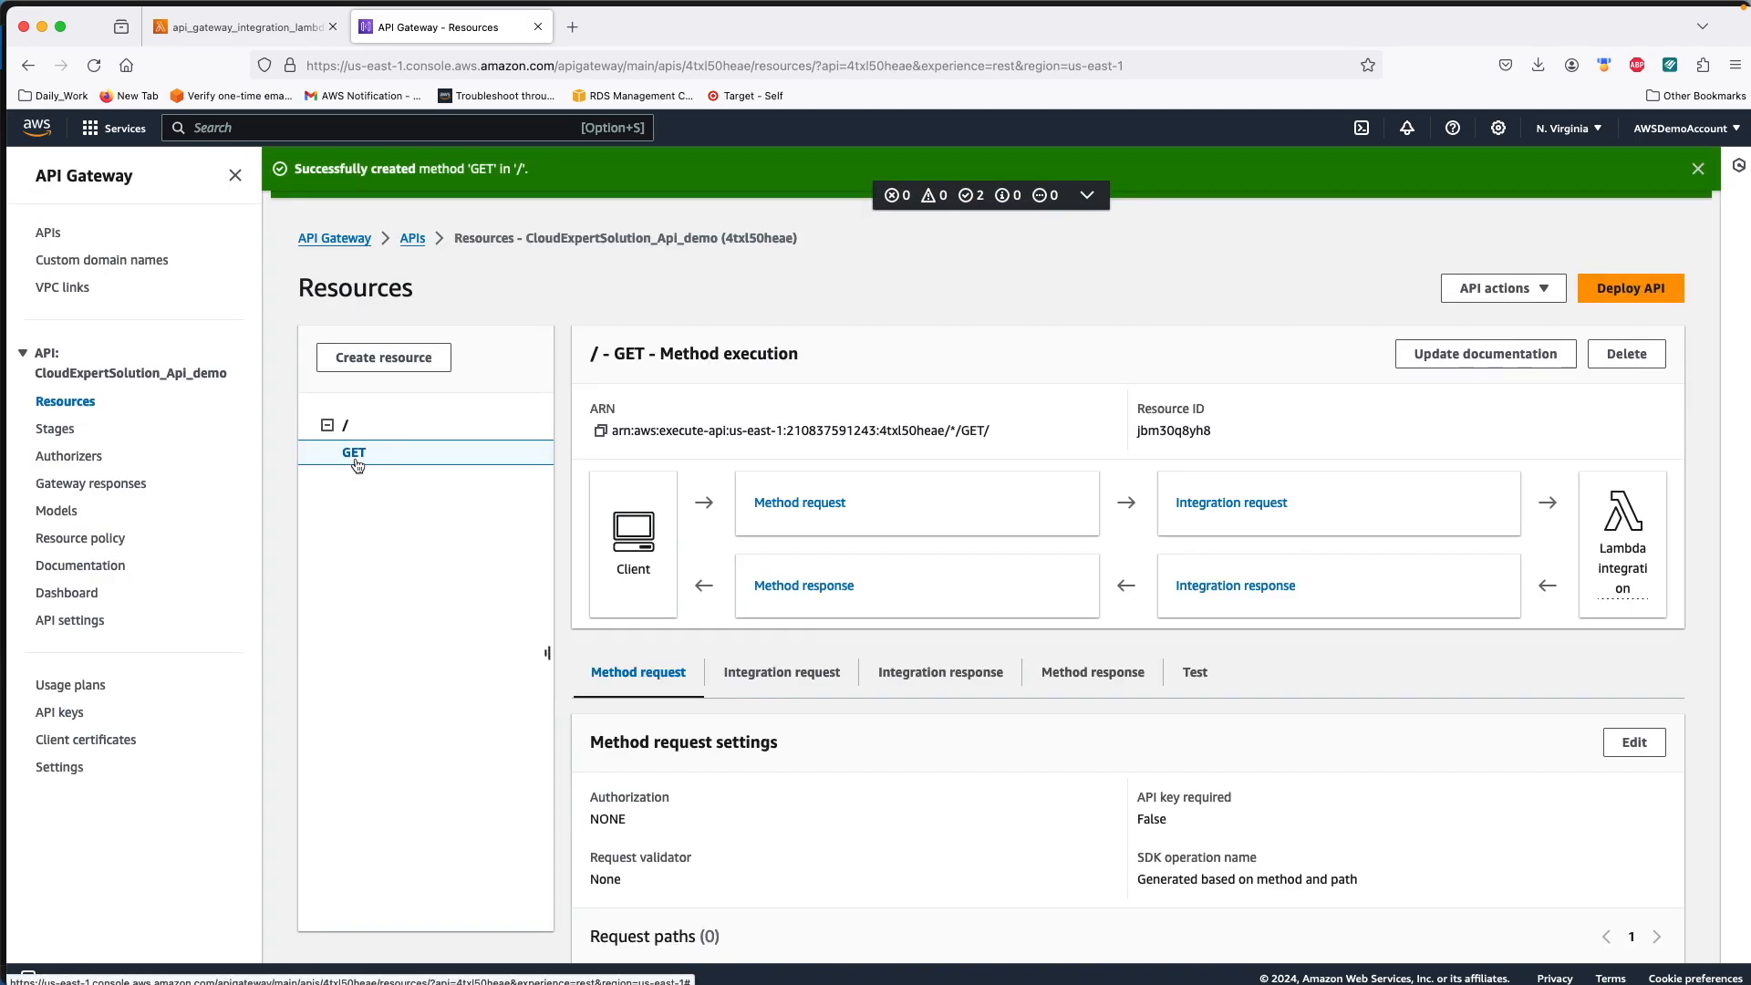
# Step: Run a test call of the GET method without query strings or headers
pyautogui.scroll(-3, 1192, 459)
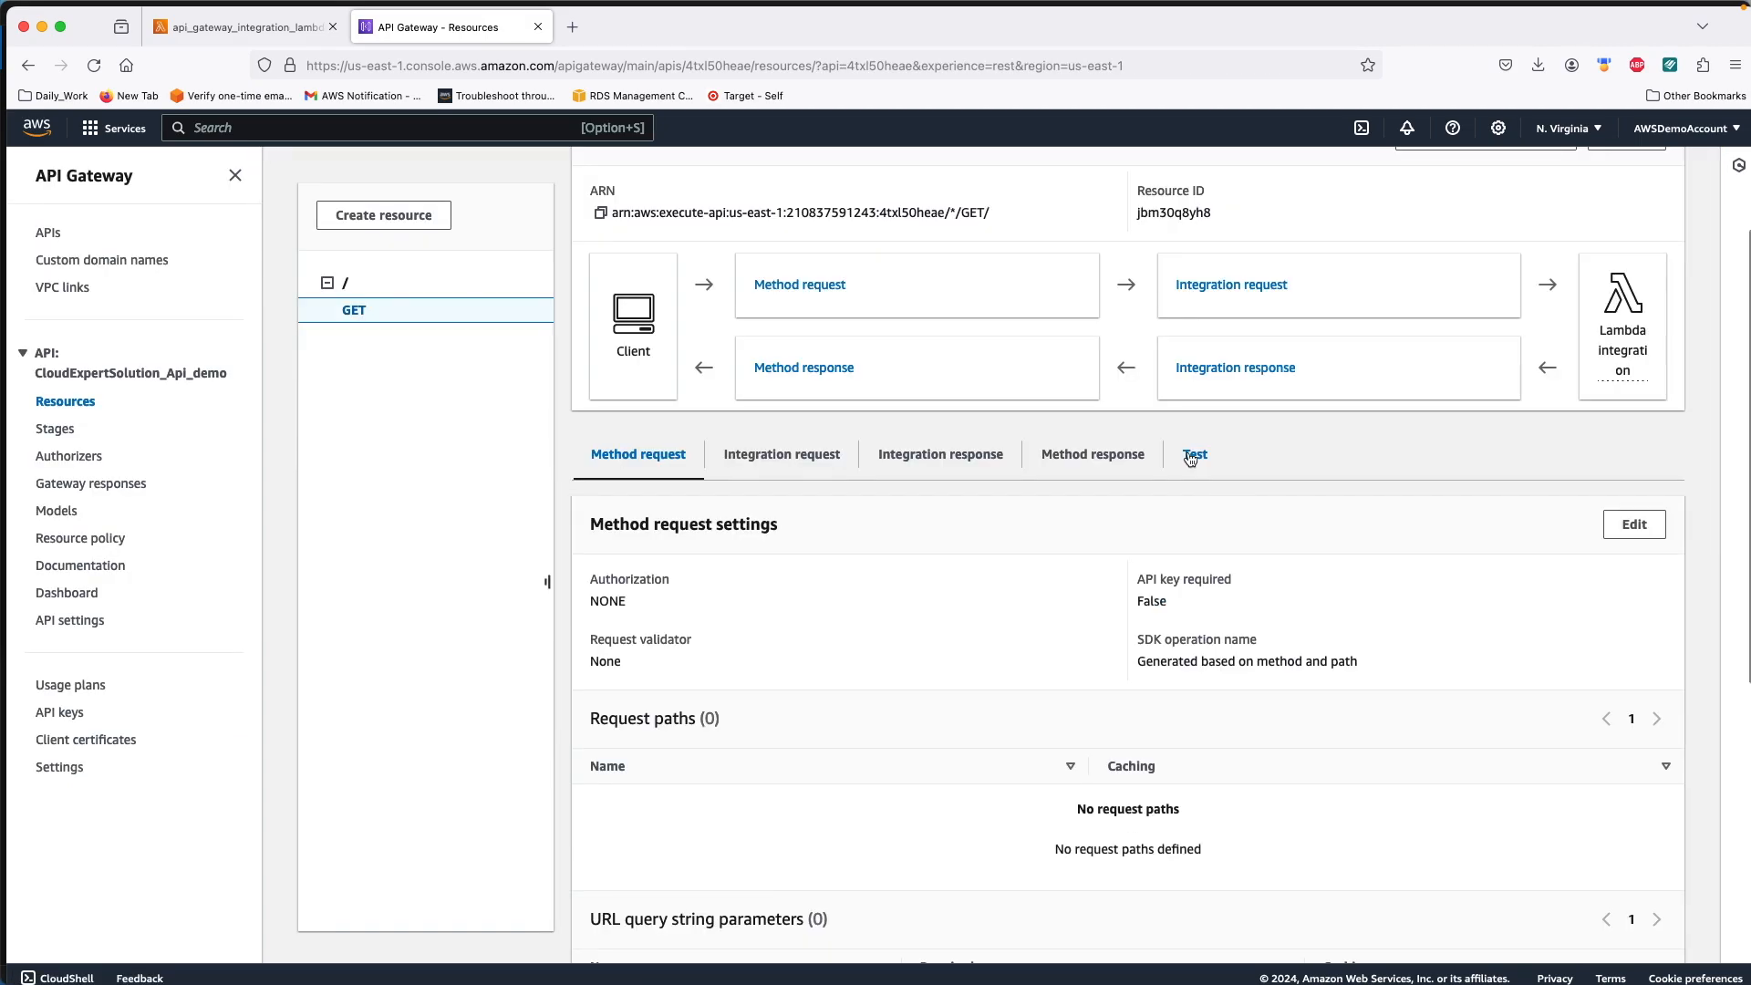
pyautogui.click(1193, 455)
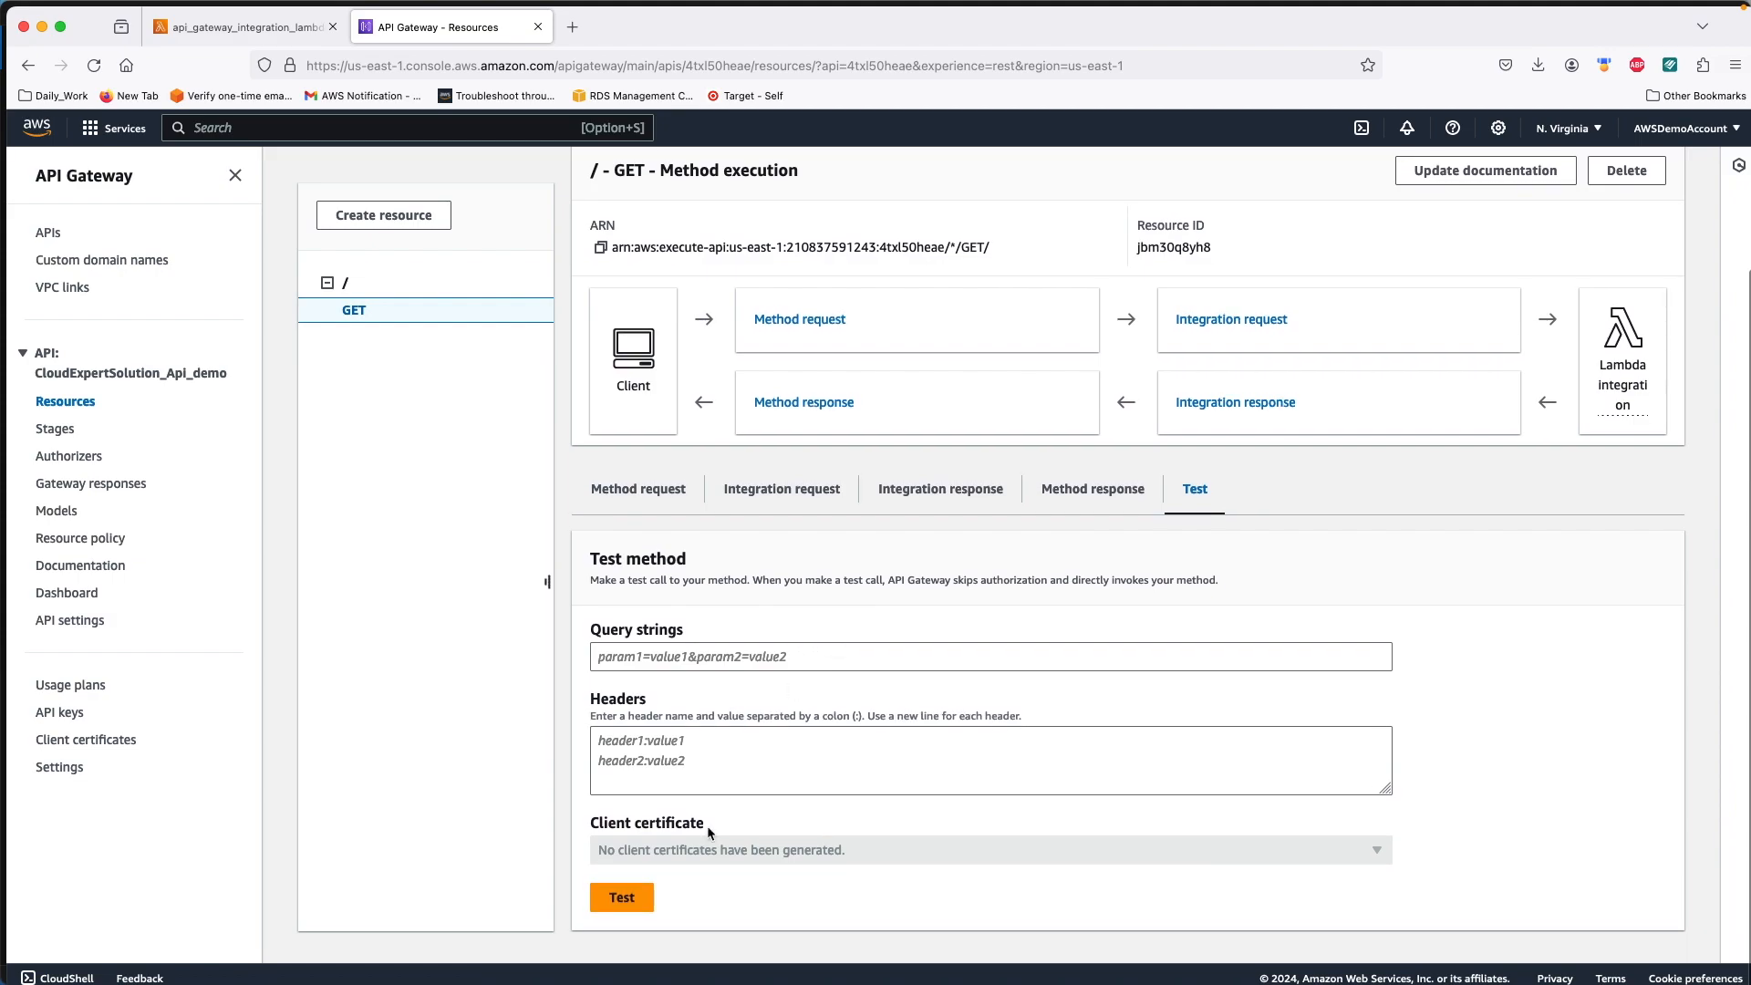
pyautogui.click(626, 899)
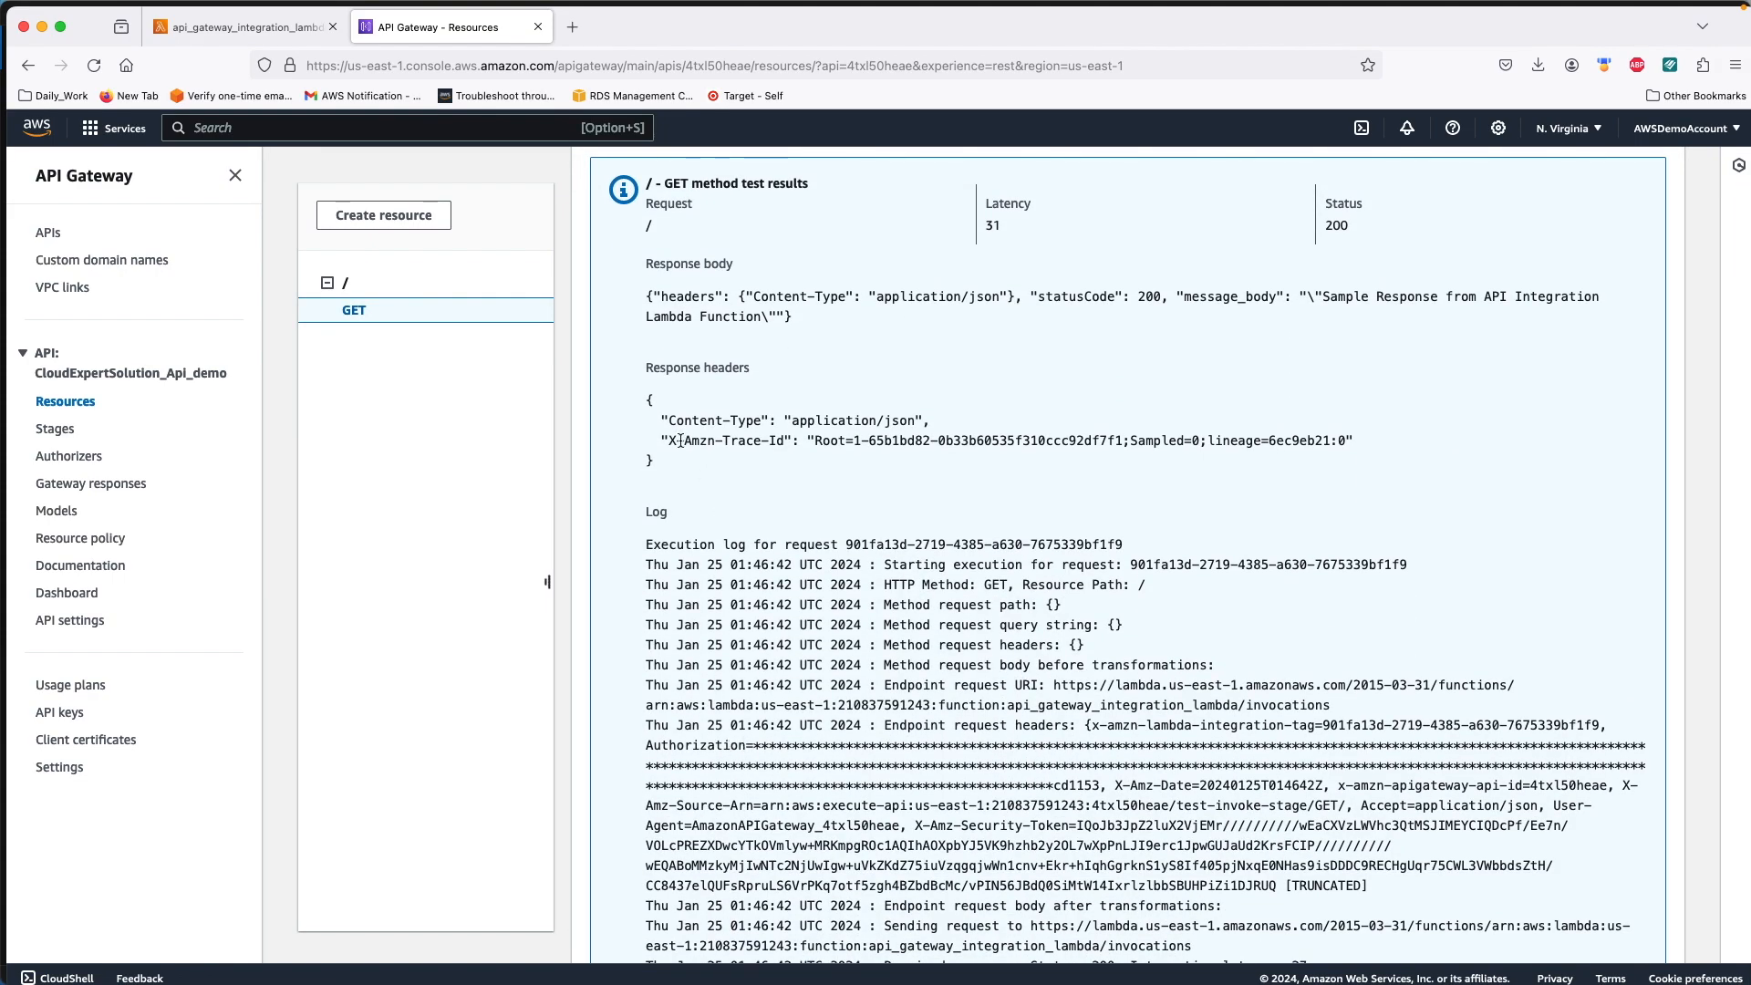
# Step: Examine the response body and status code in the GET test results, and review the method execution overview
pyautogui.scroll(2, 695, 311)
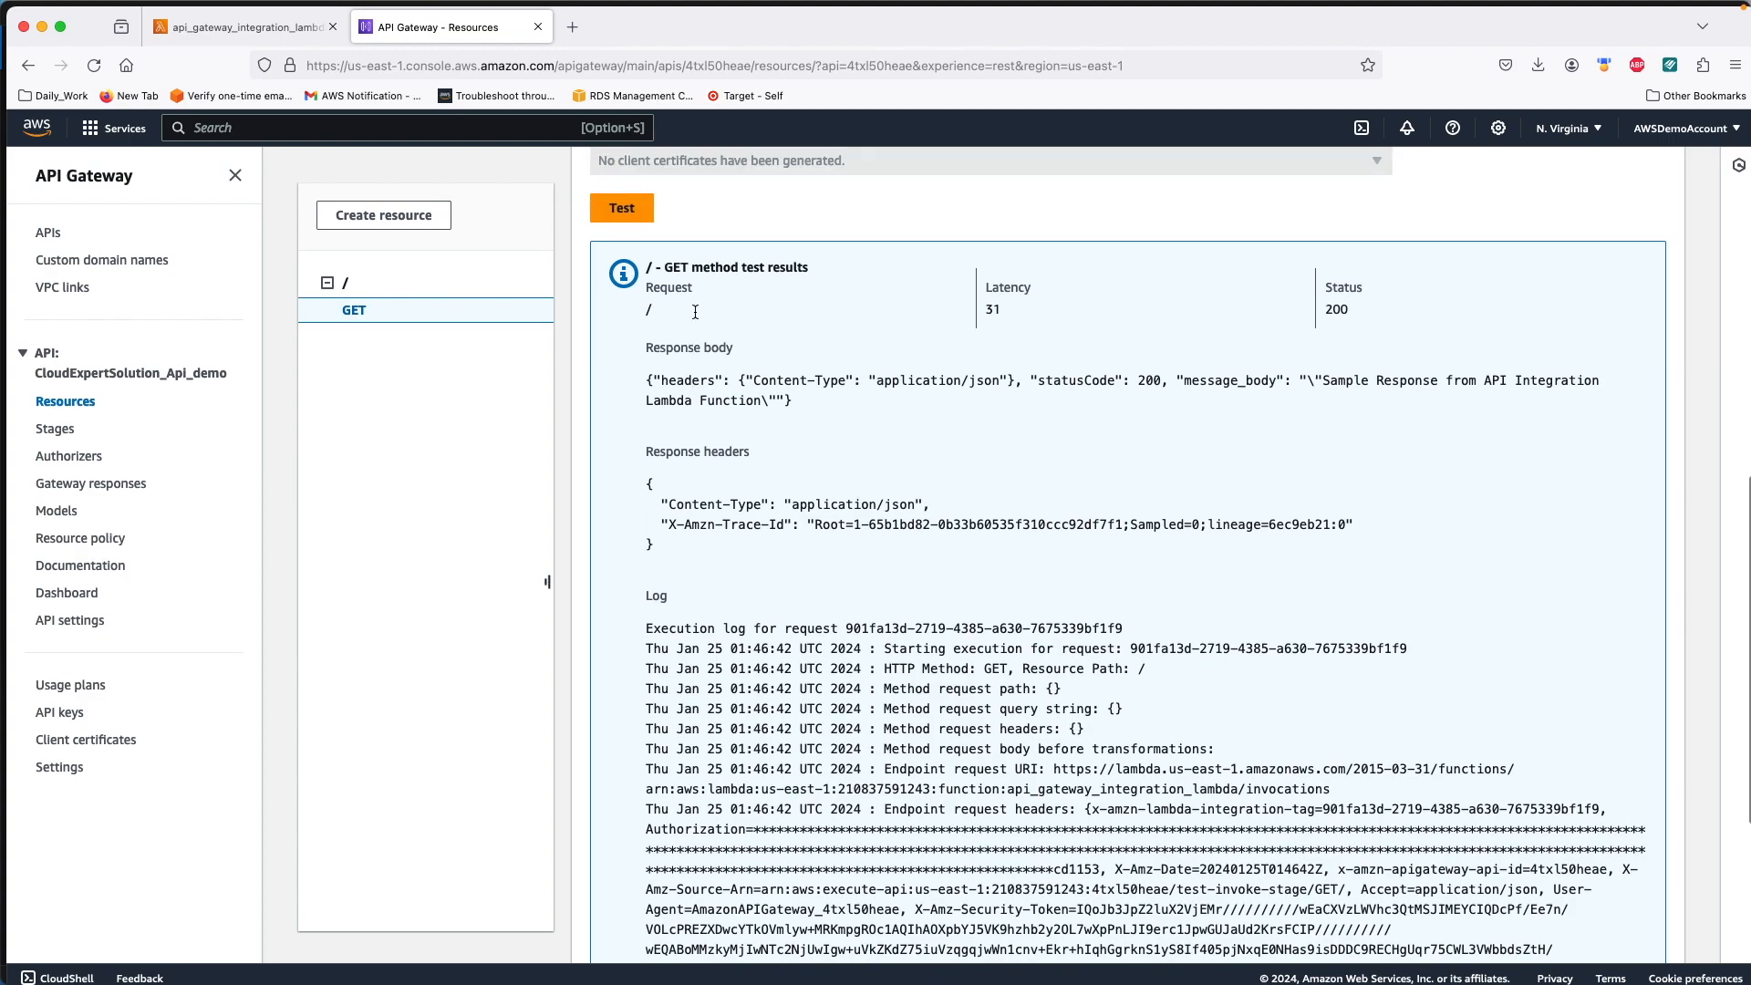
pyautogui.moveTo(646, 344); pyautogui.dragTo(704, 391)
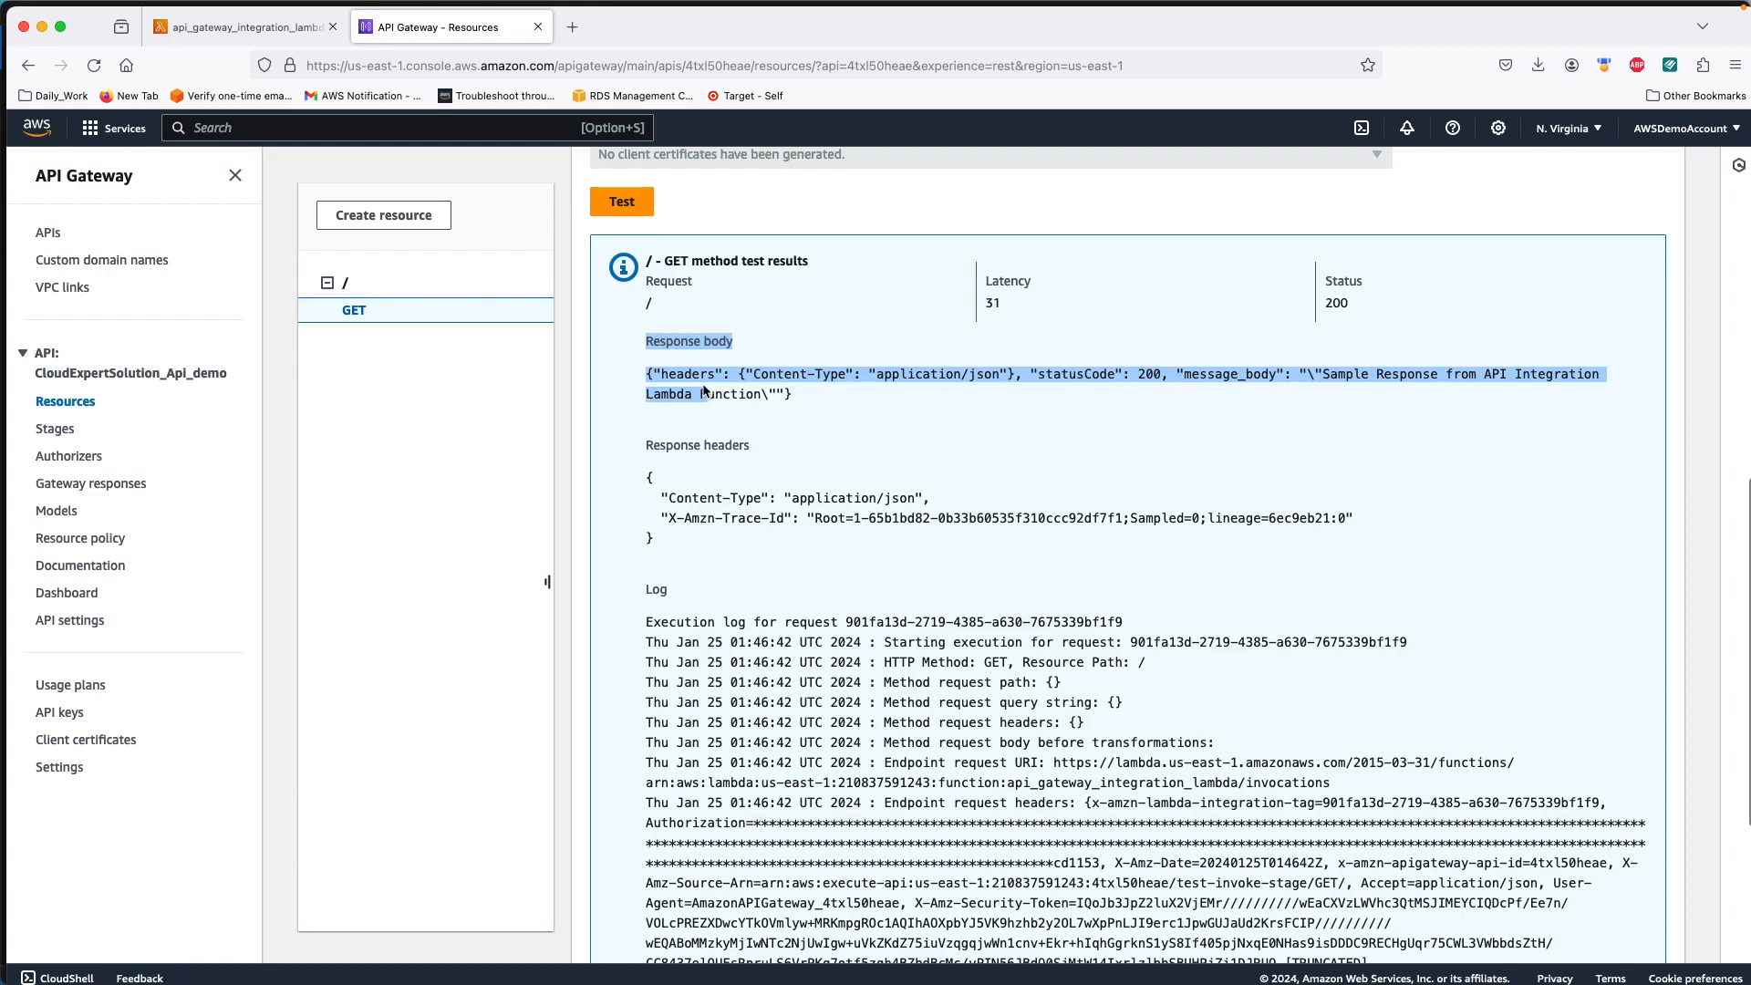
pyautogui.scroll(1, 704, 391)
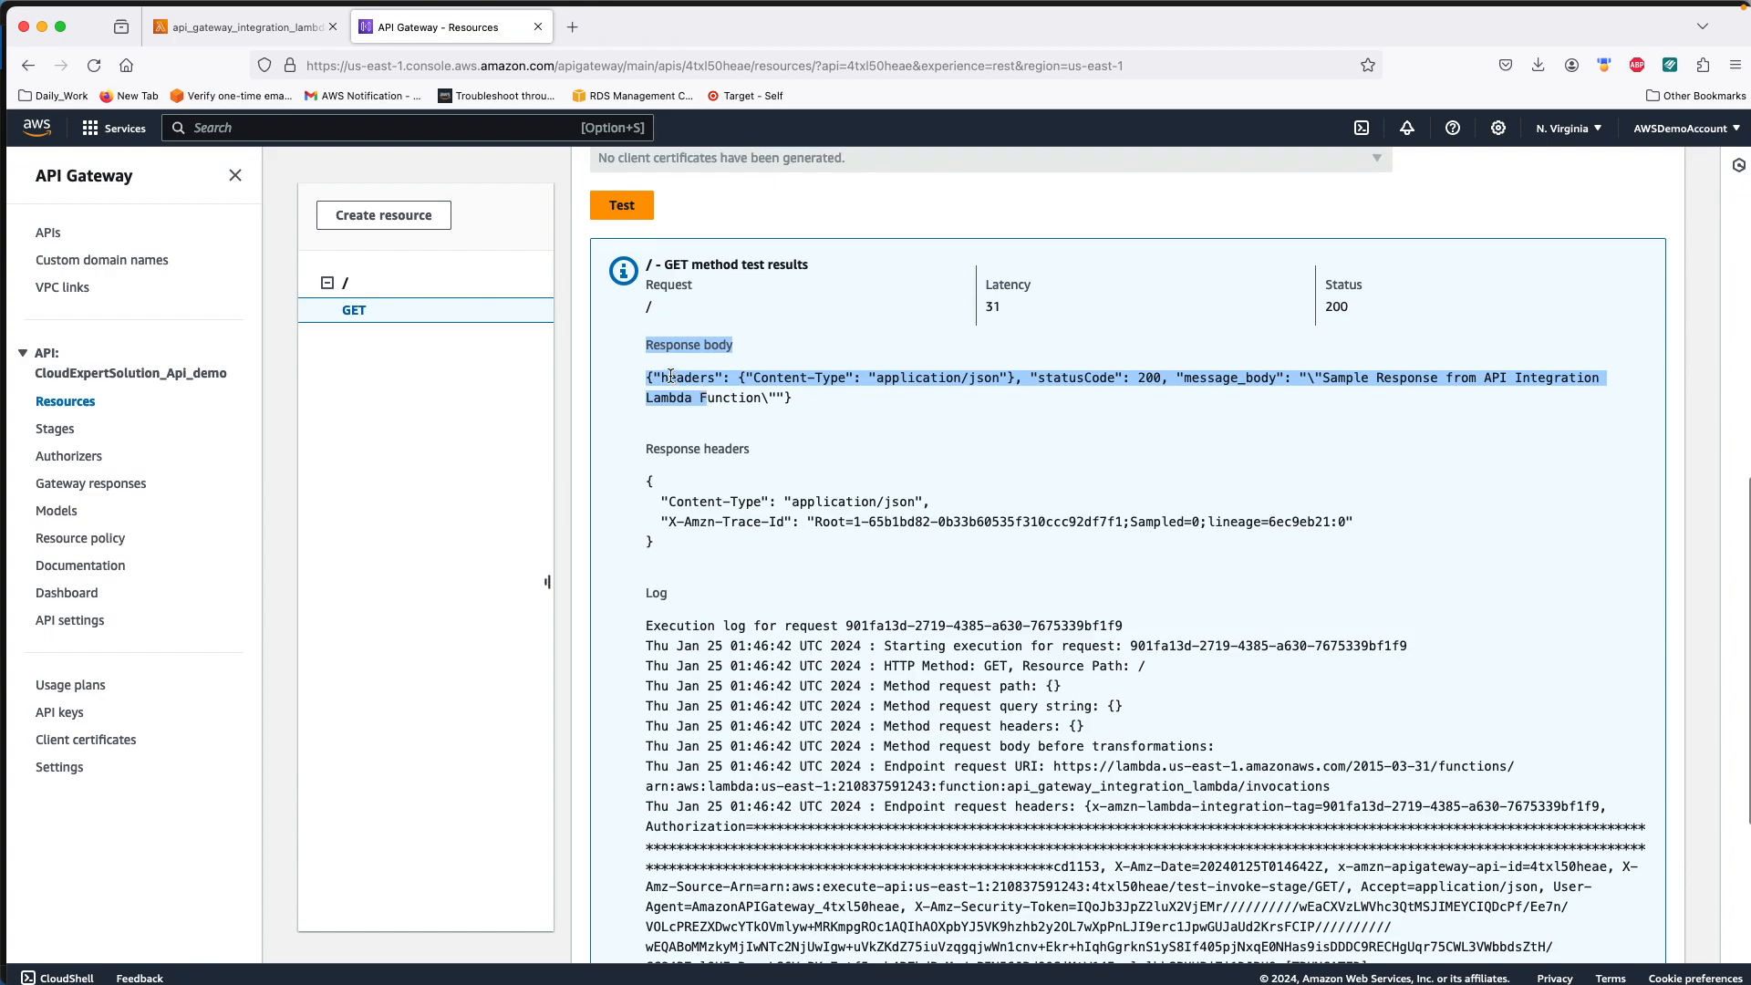
pyautogui.click(672, 375)
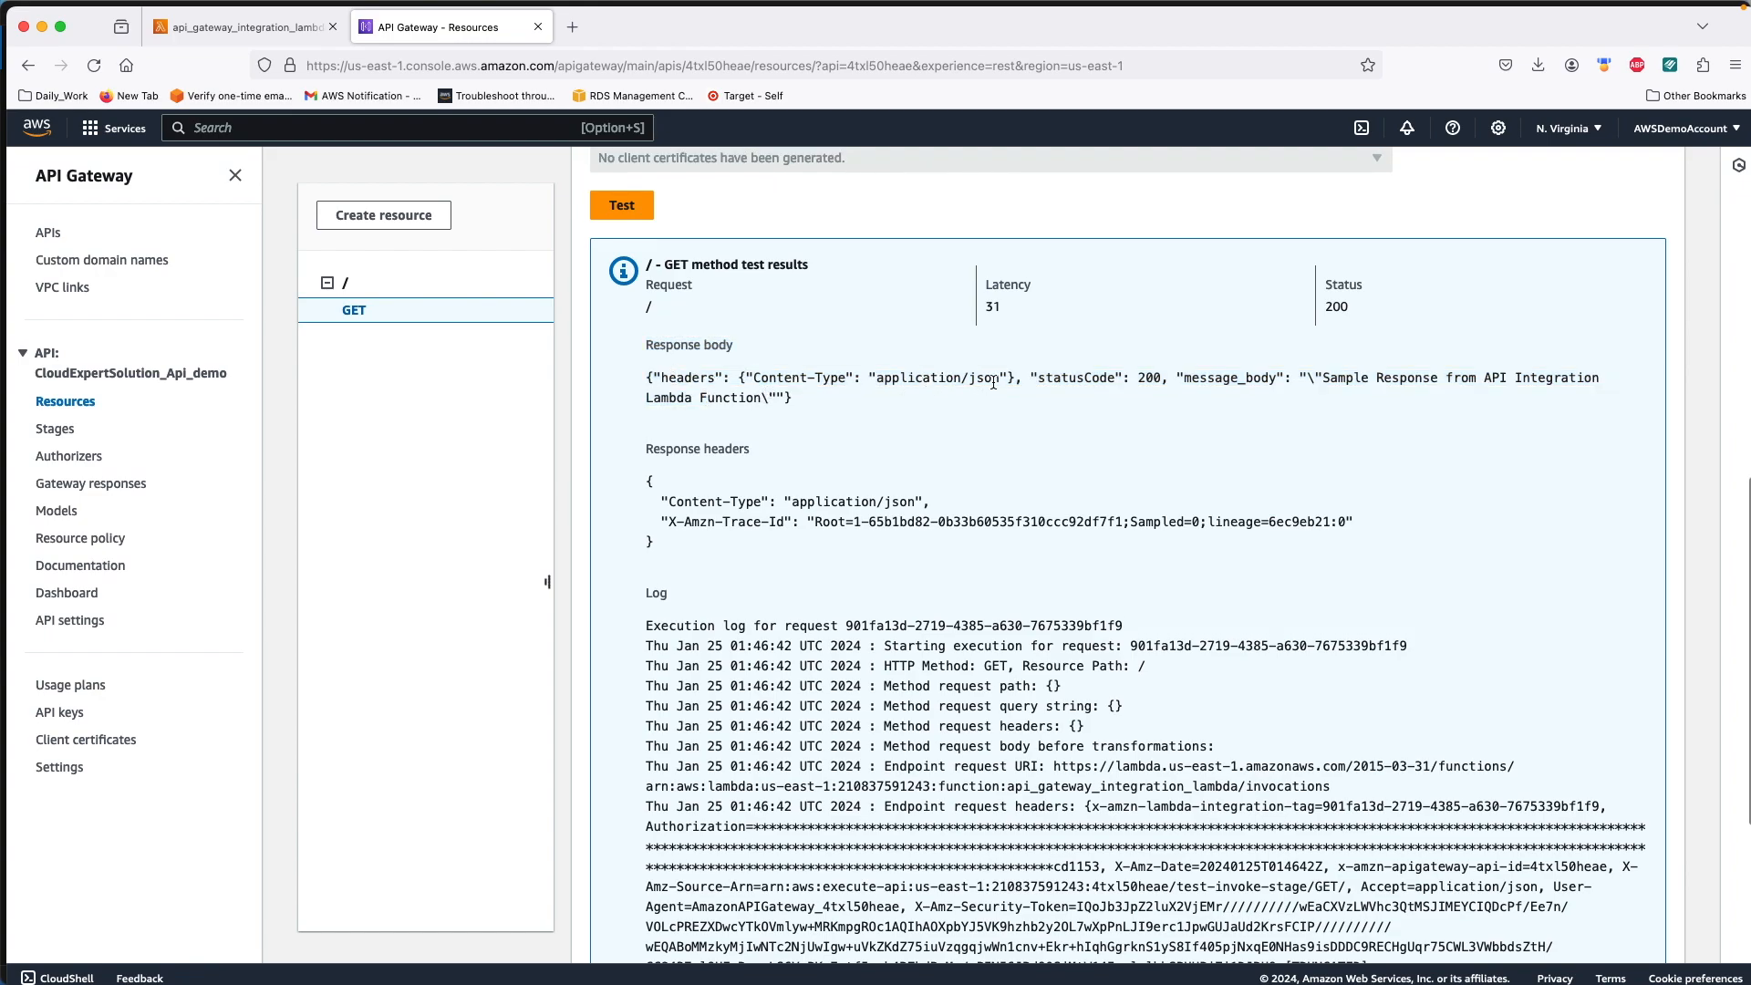
pyautogui.moveTo(1037, 379); pyautogui.dragTo(1138, 379)
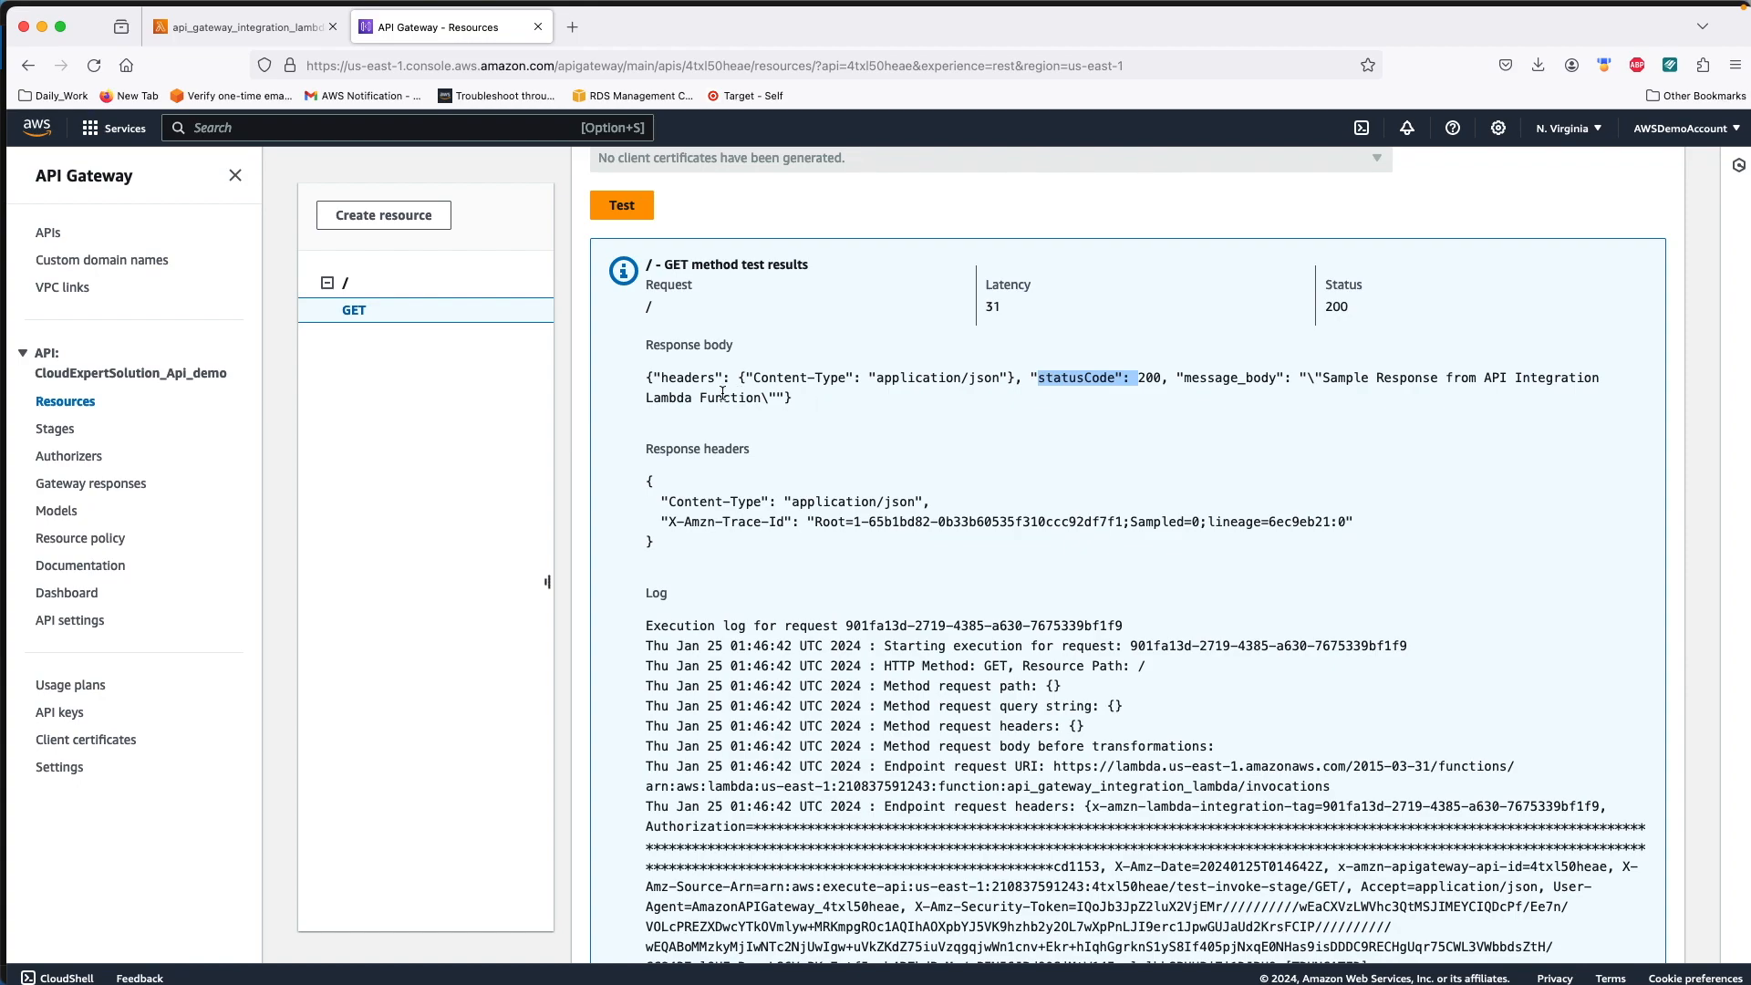
pyautogui.scroll(10, 723, 392)
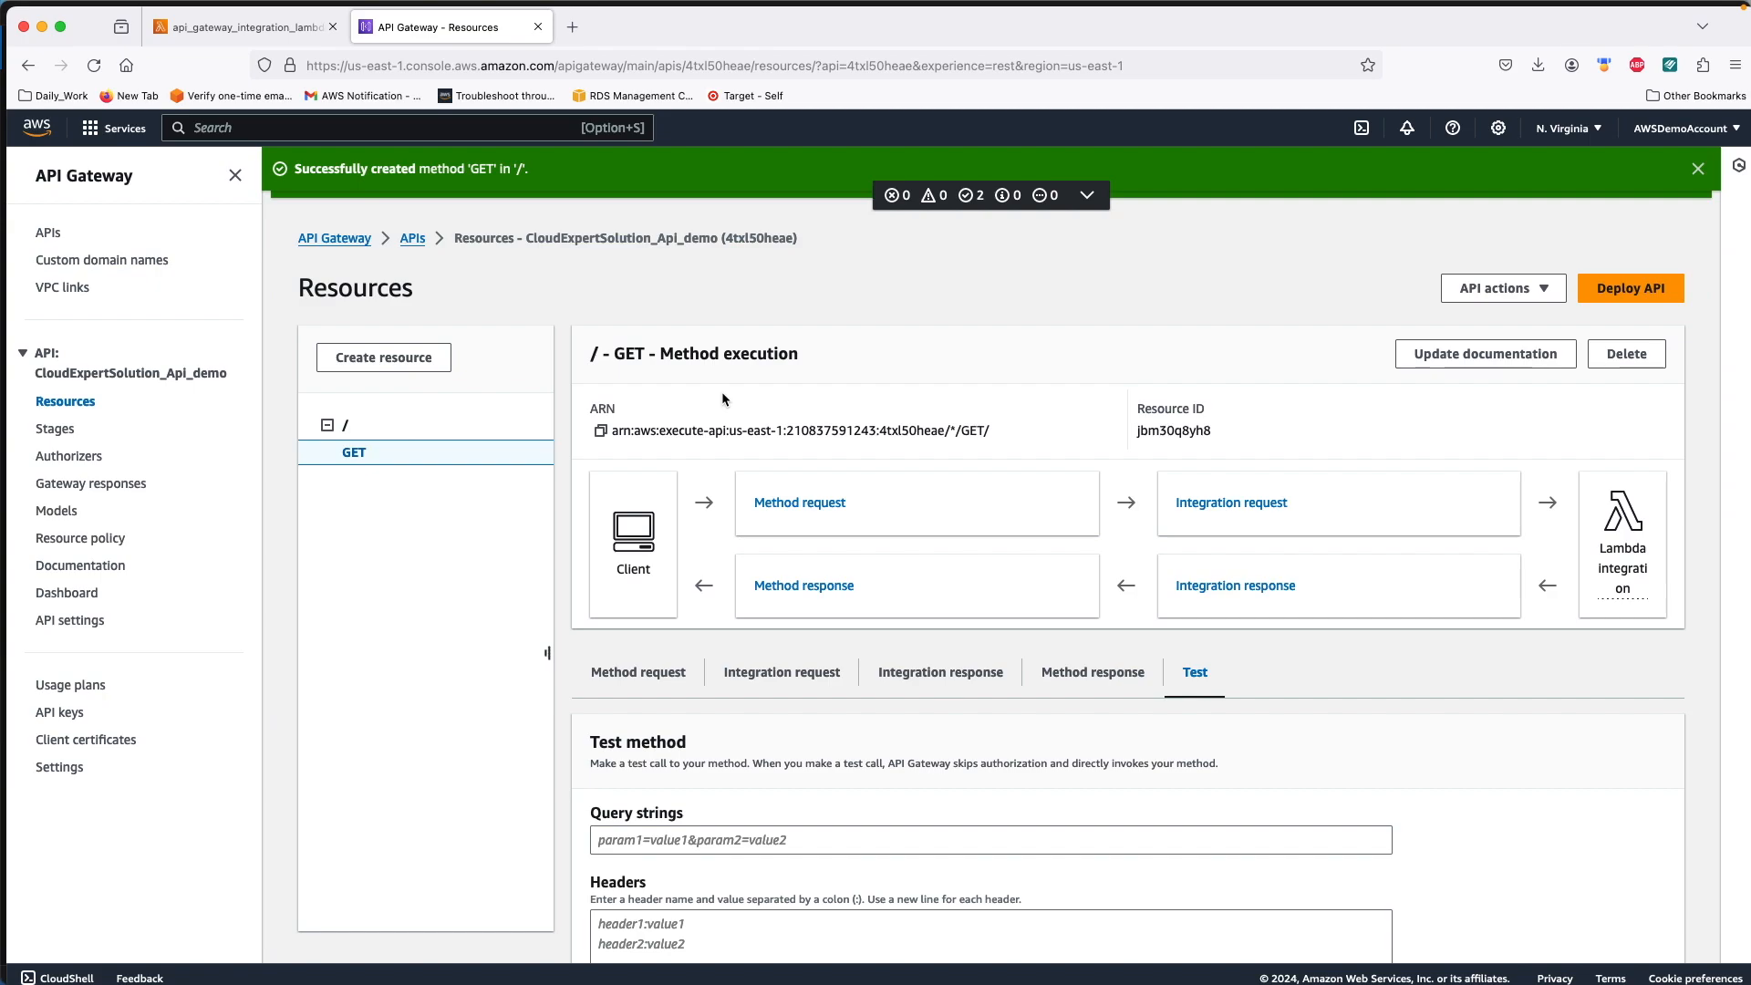
pyautogui.scroll(-3, 809, 583)
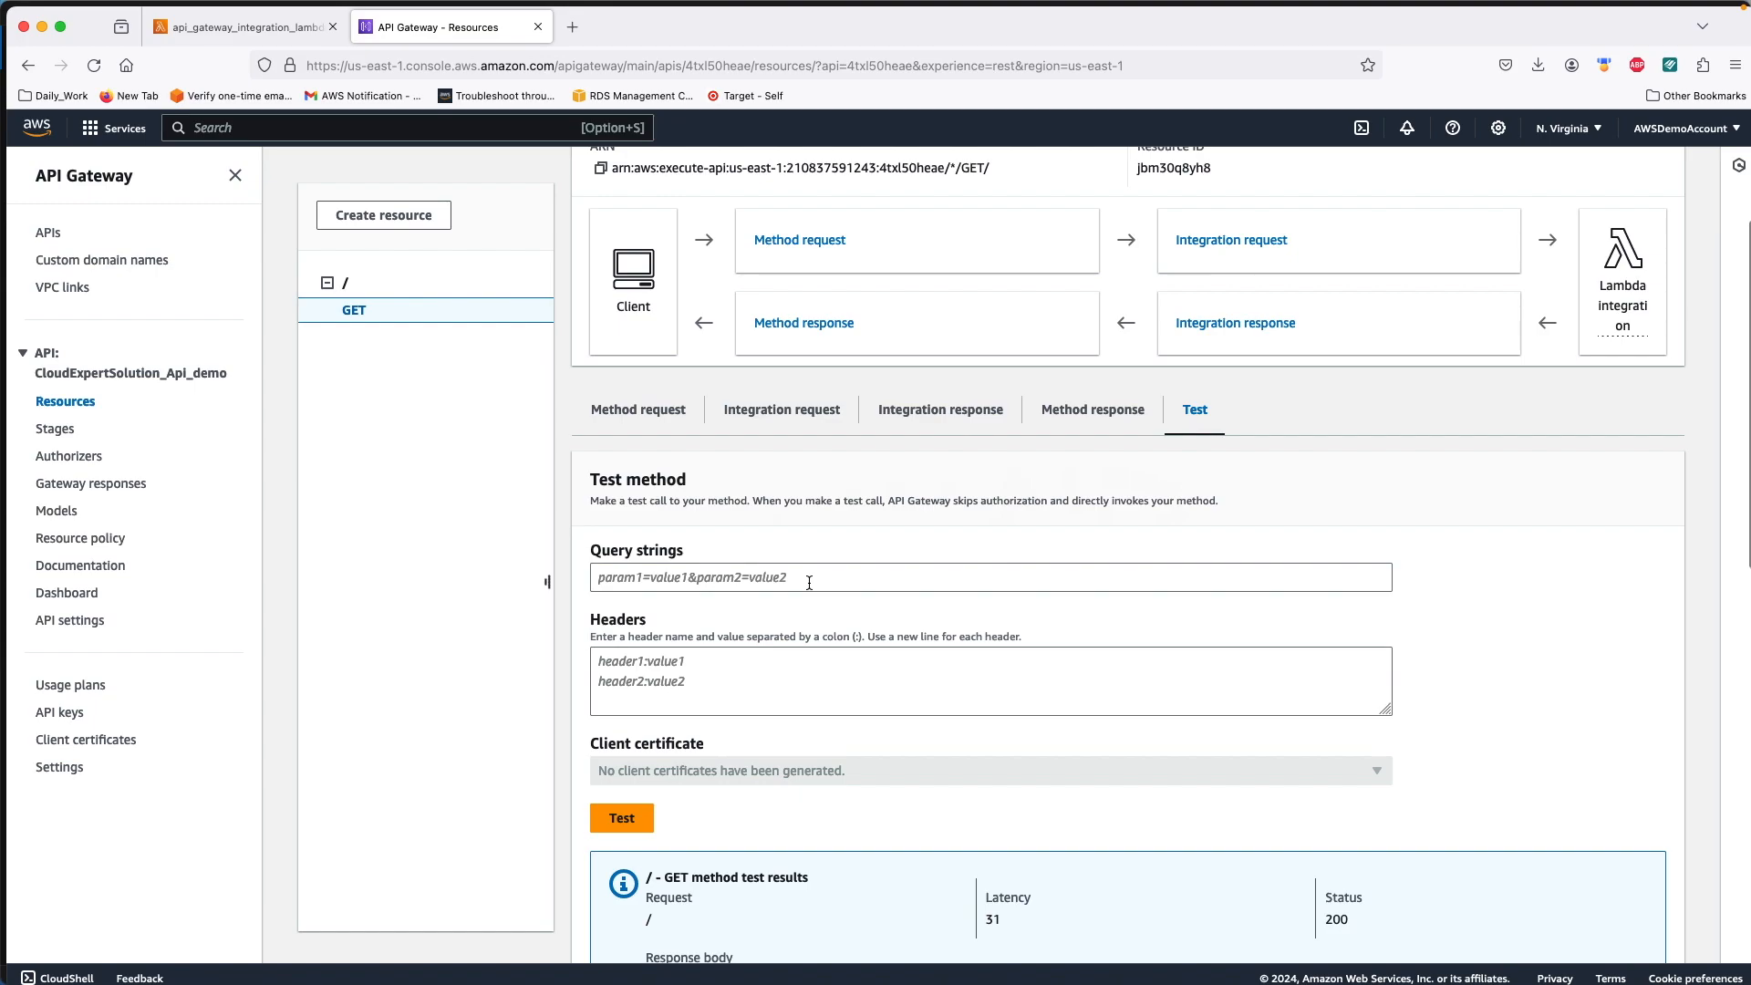
pyautogui.scroll(-1, 901, 544)
pyautogui.scroll(4, 900, 544)
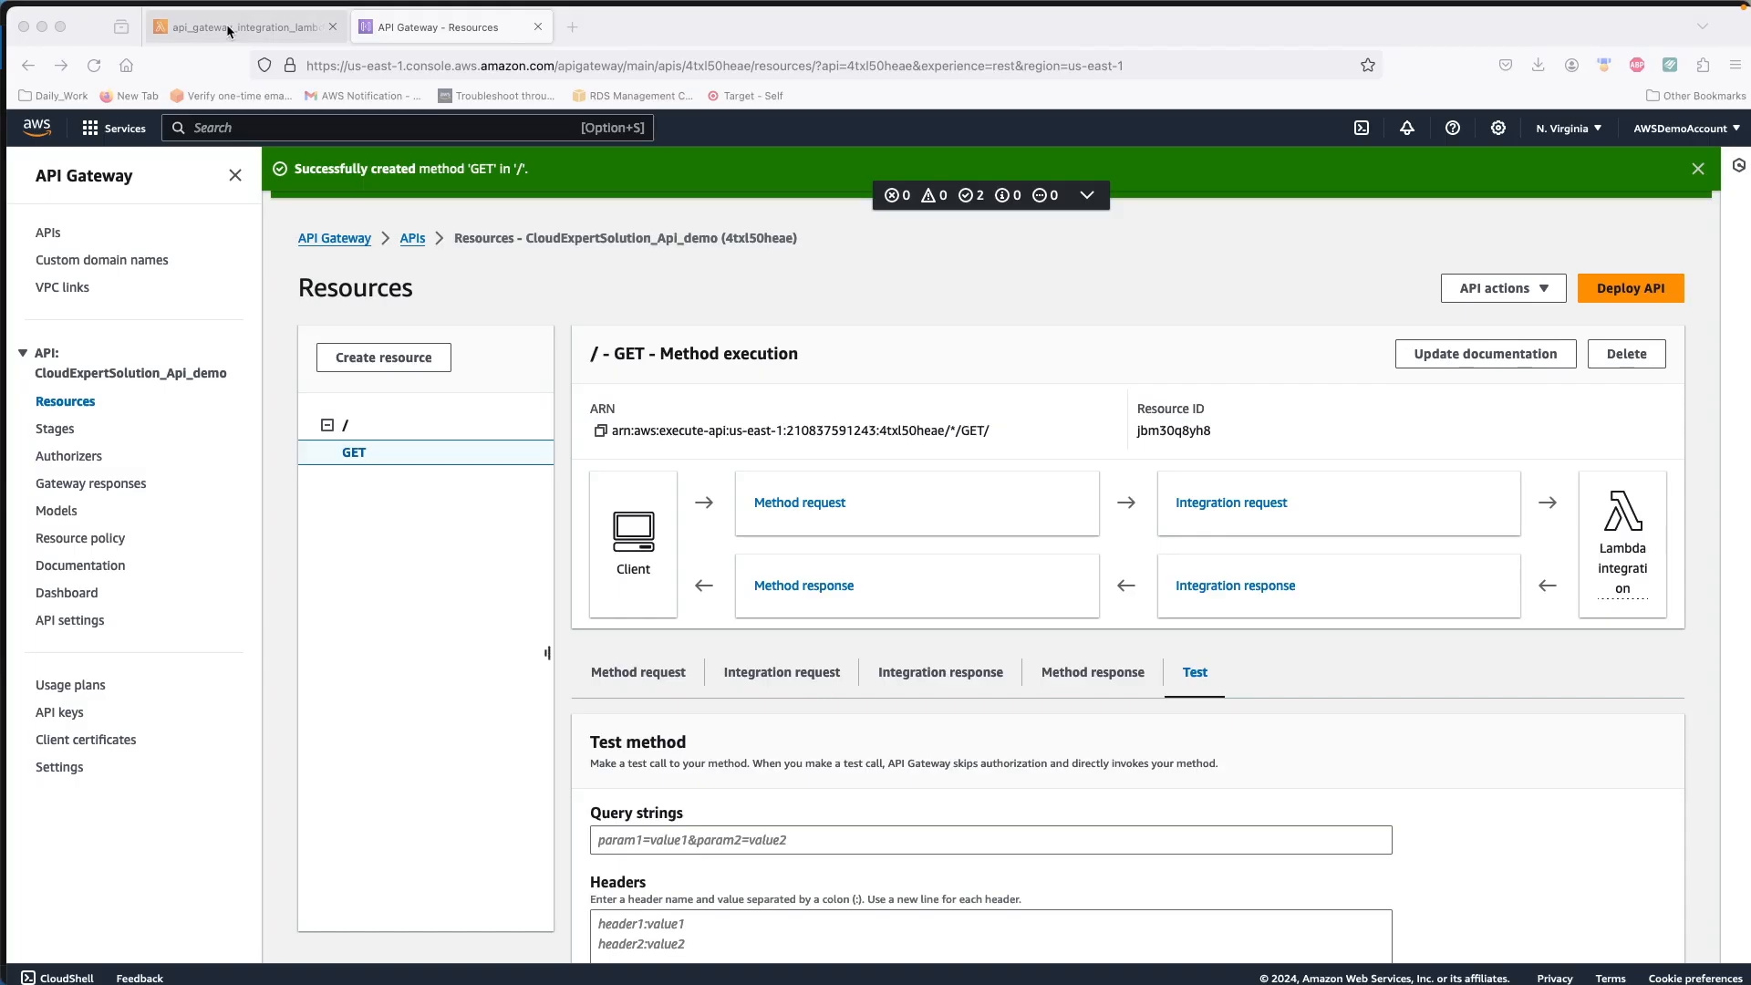
# Step: Return to the Lambda function's code, append "- Alias UAT, Version V1" to the message_body text, and deploy the change
pyautogui.click(232, 28)
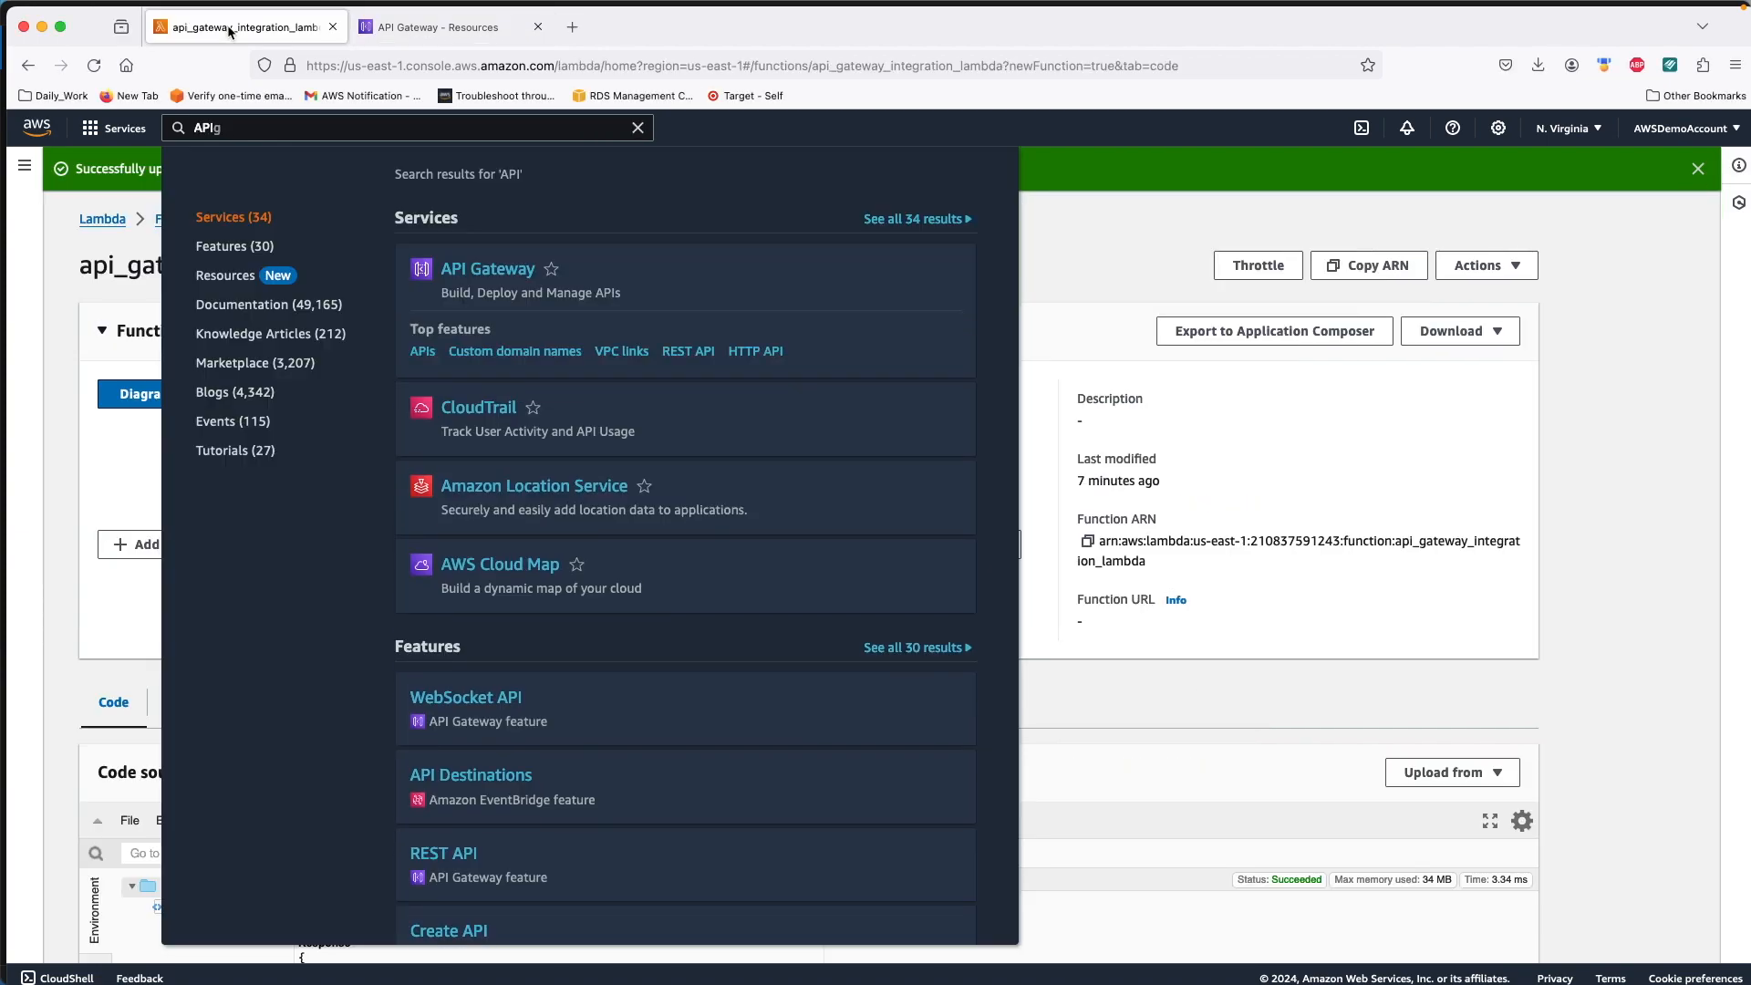
pyautogui.click(1606, 462)
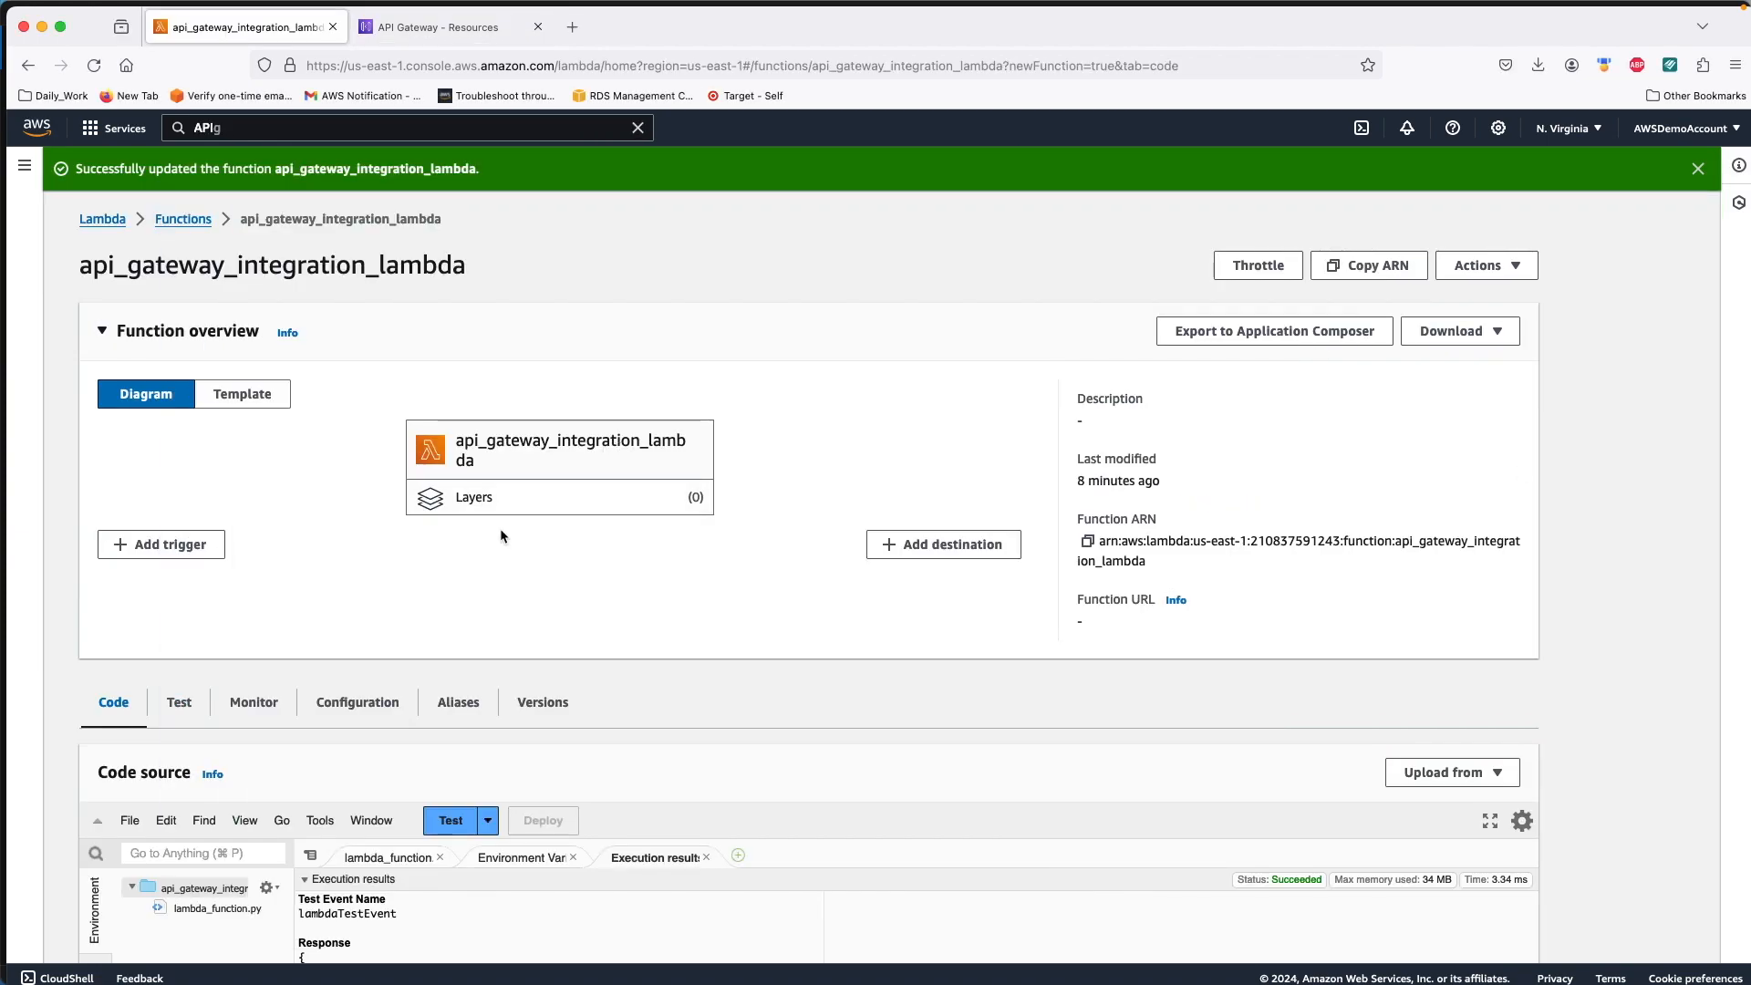
pyautogui.scroll(-5, 500, 536)
pyautogui.click(388, 579)
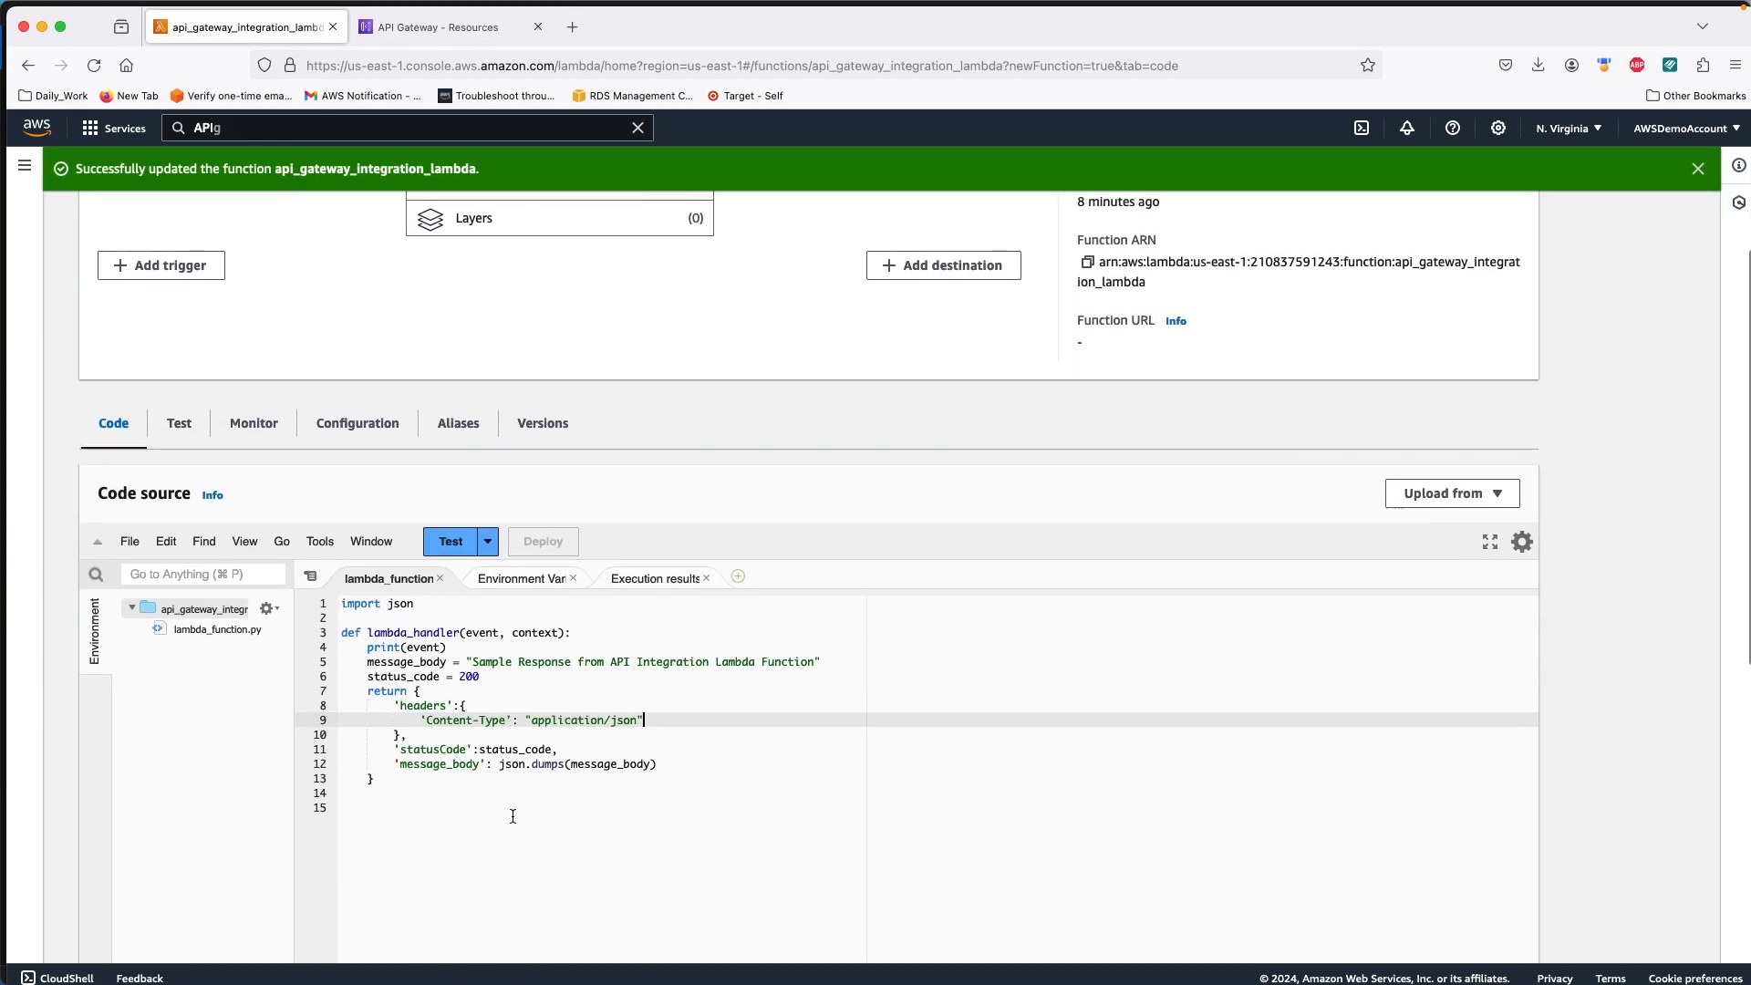
pyautogui.click(815, 660)
pyautogui.write('- Alias ')
pyautogui.write('UA')
pyautogui.write('T, Versio')
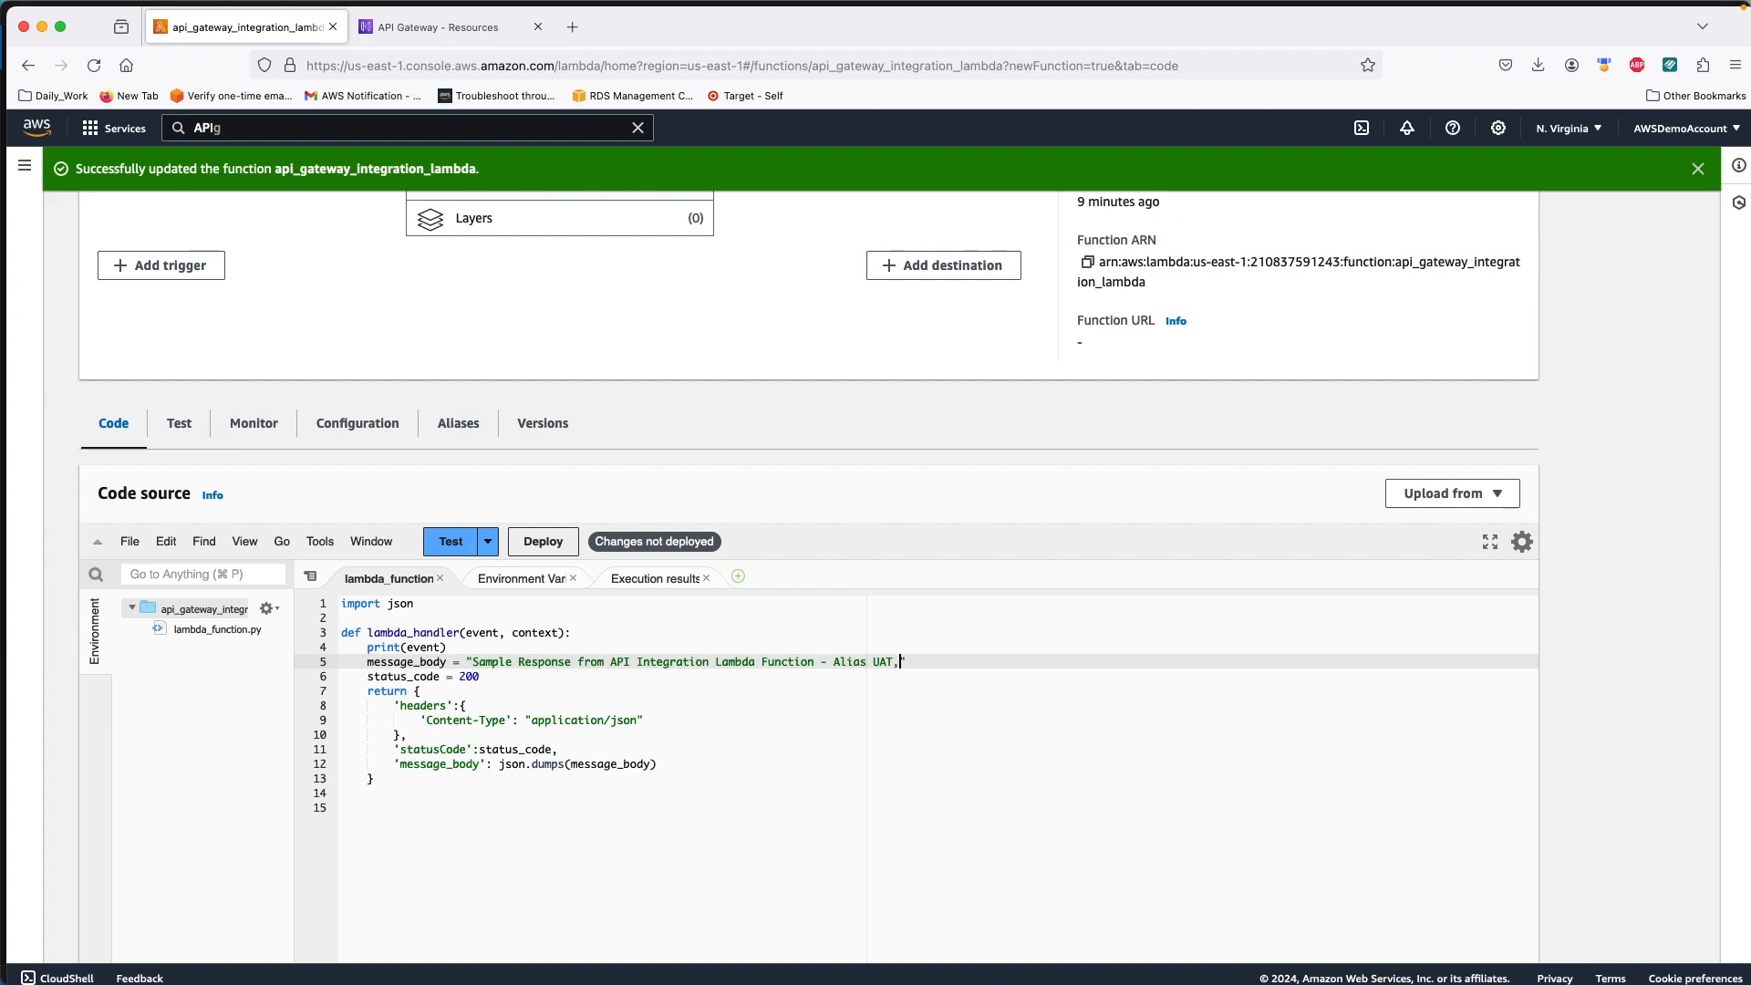
pyautogui.write('n V1')
pyautogui.click(540, 543)
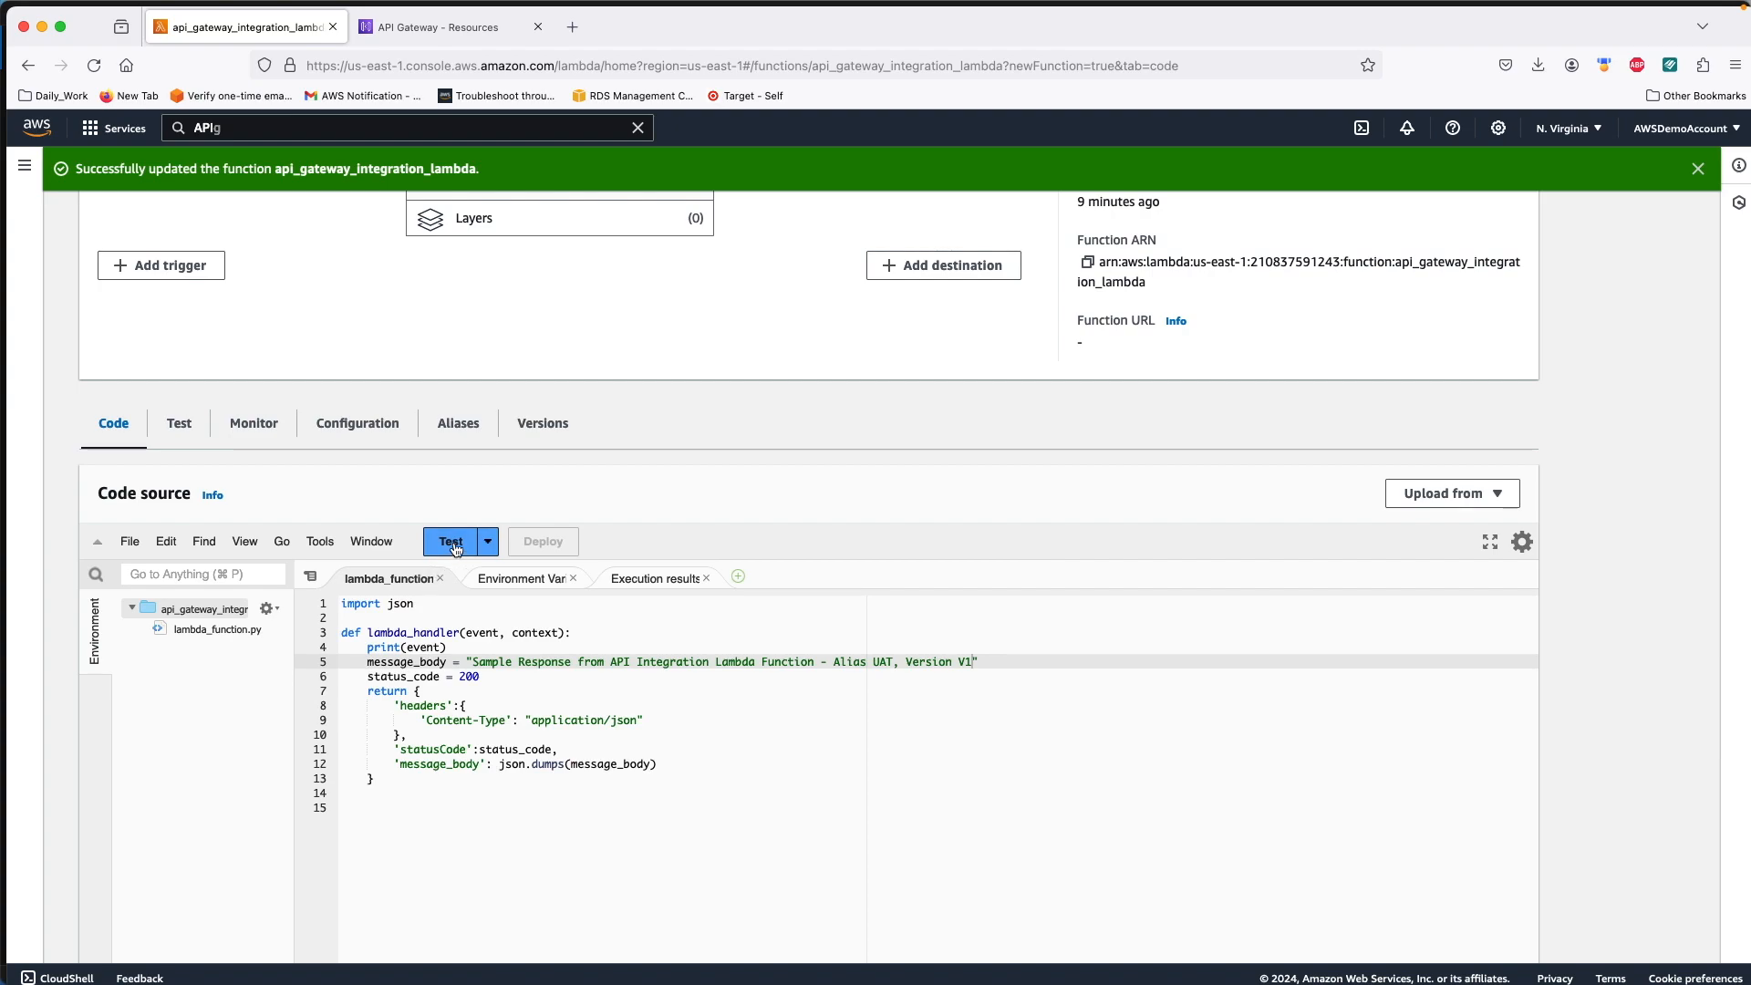
# Step: Test the updated function with lambdaTestEvent and examine the message body in the response
pyautogui.click(489, 544)
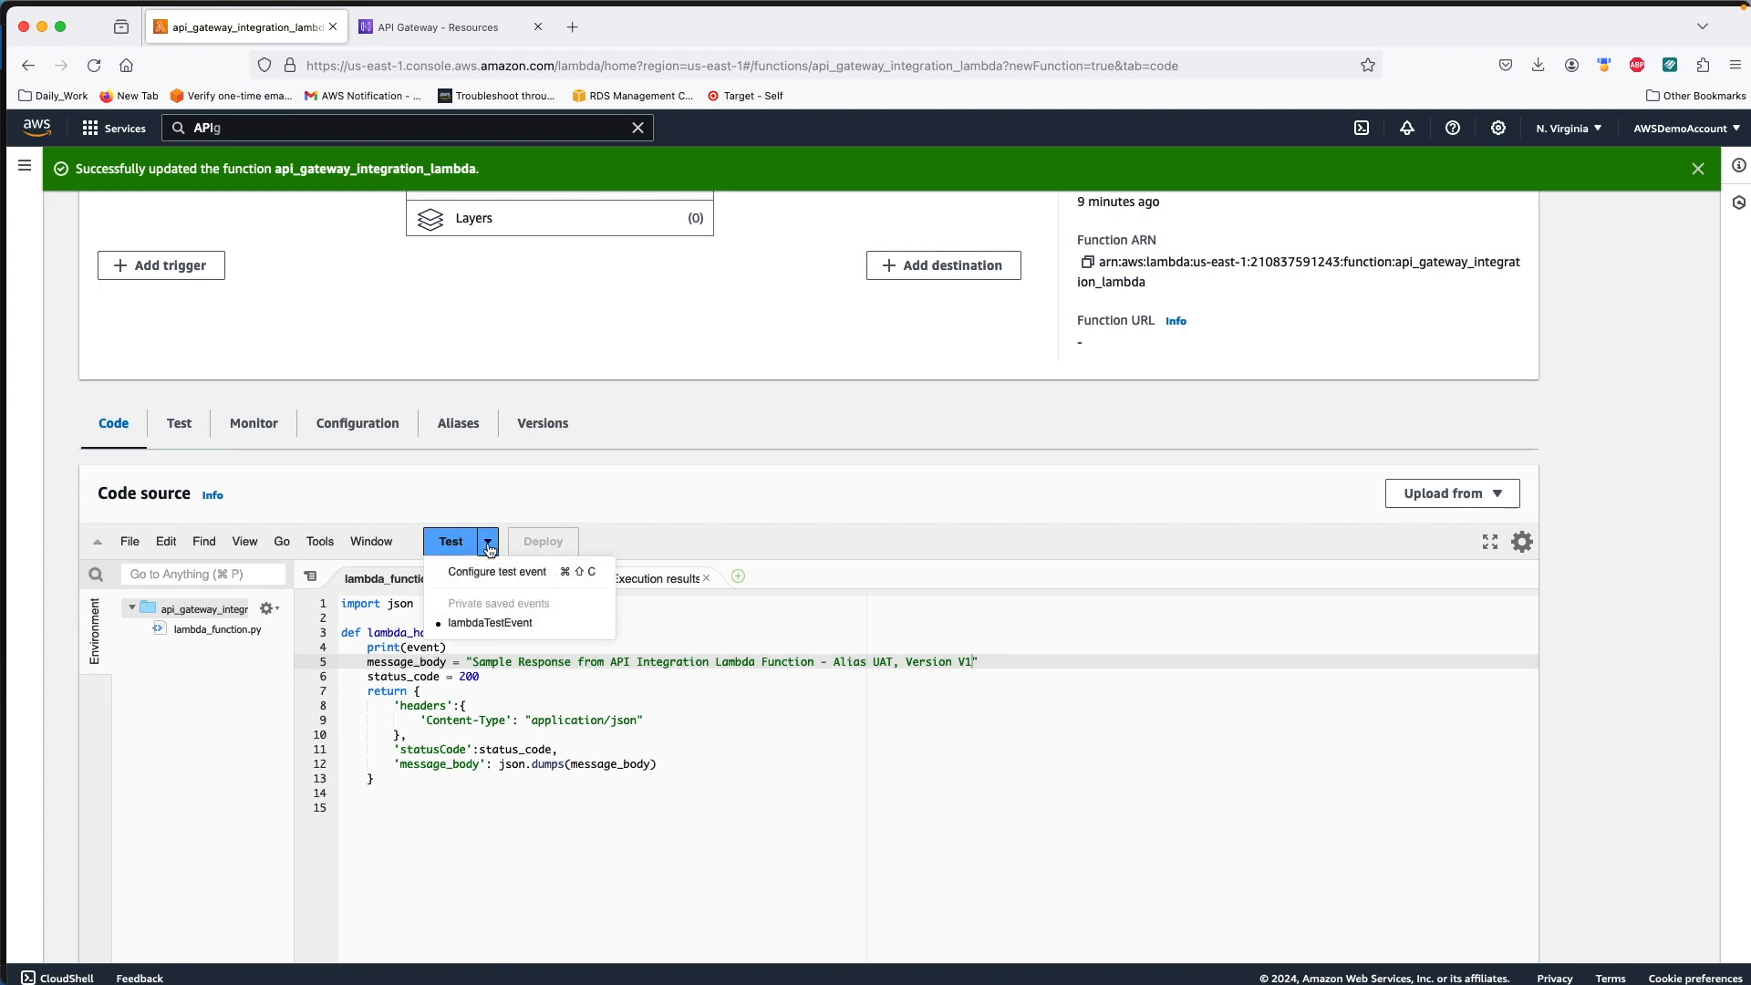
pyautogui.click(491, 621)
pyautogui.click(445, 539)
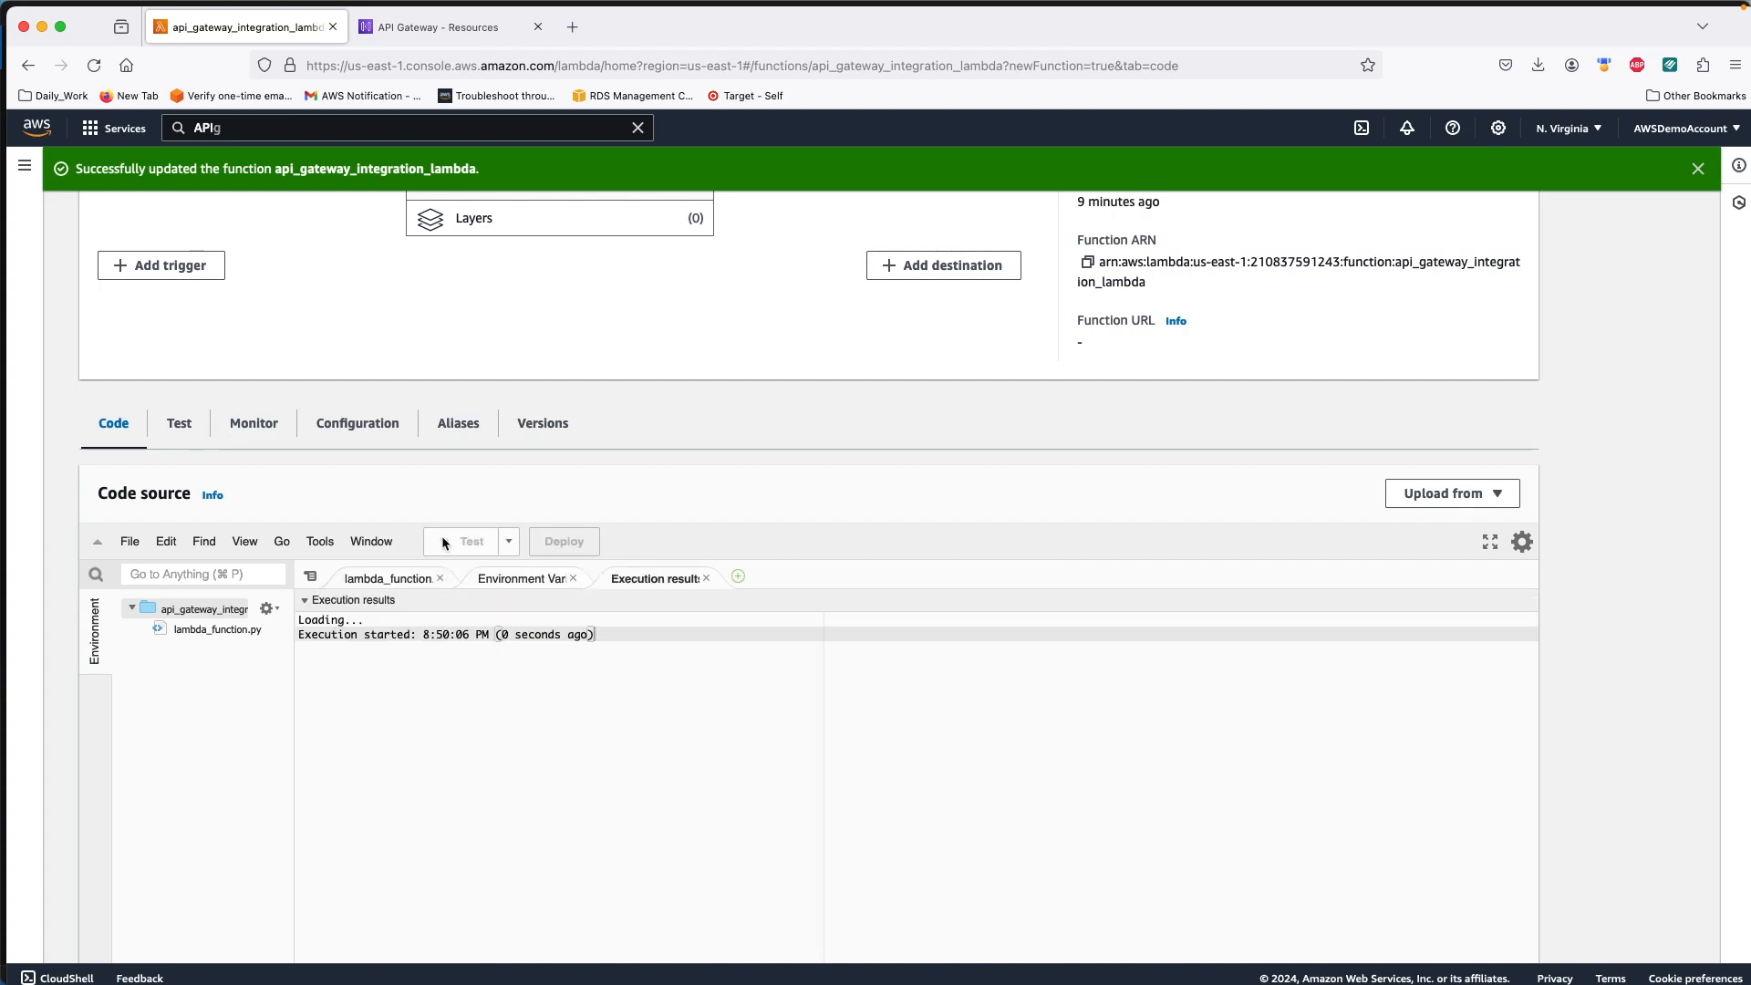
pyautogui.moveTo(436, 750); pyautogui.dragTo(945, 750)
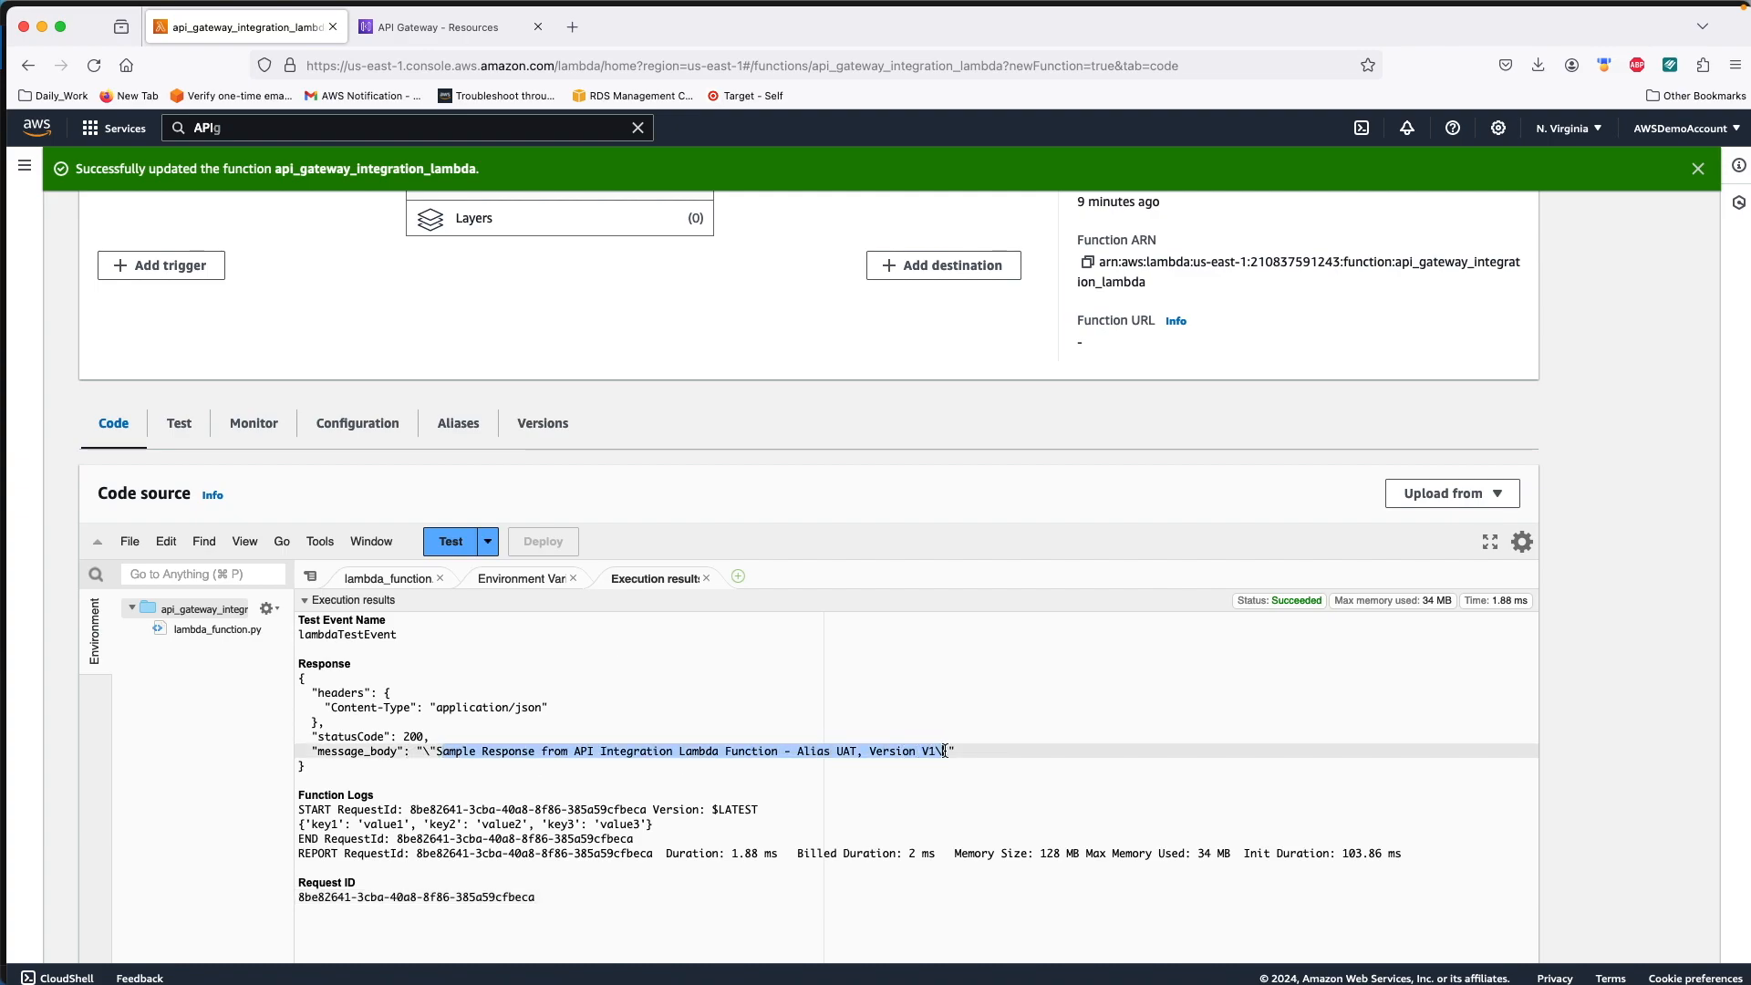
# Step: Publish a new version of the Lambda function with the description "V1" and review the message_body line in its code preview
pyautogui.click(387, 578)
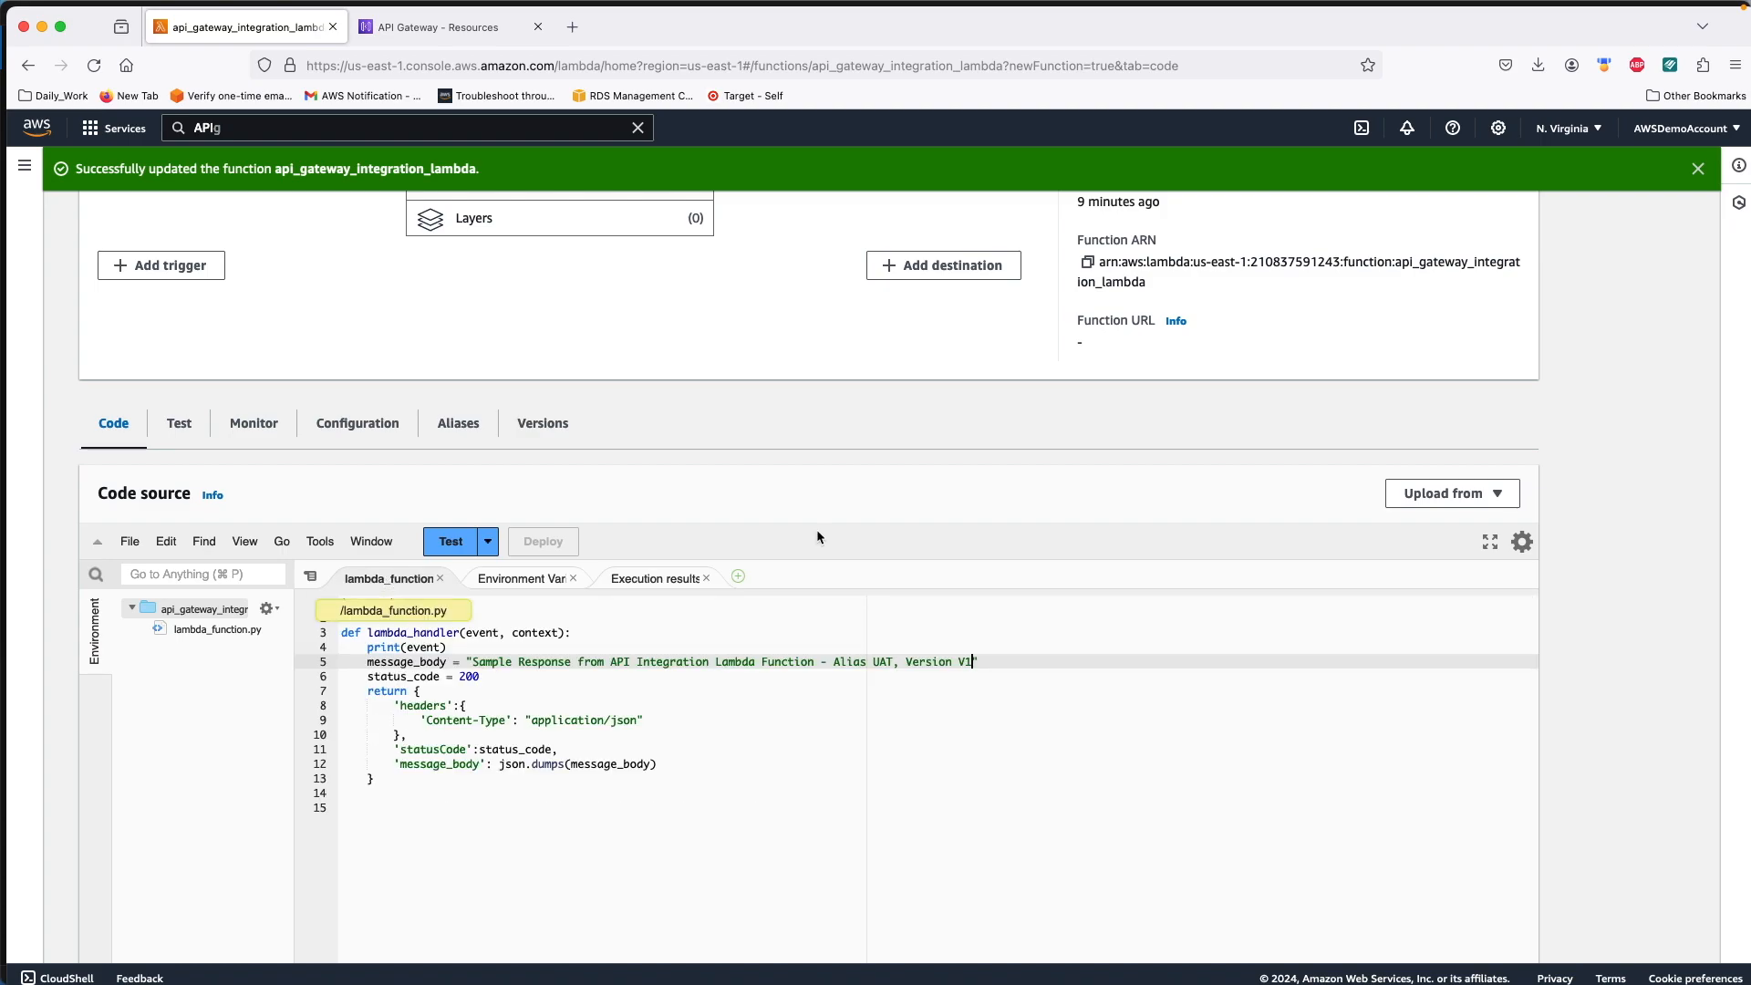
pyautogui.scroll(5, 967, 507)
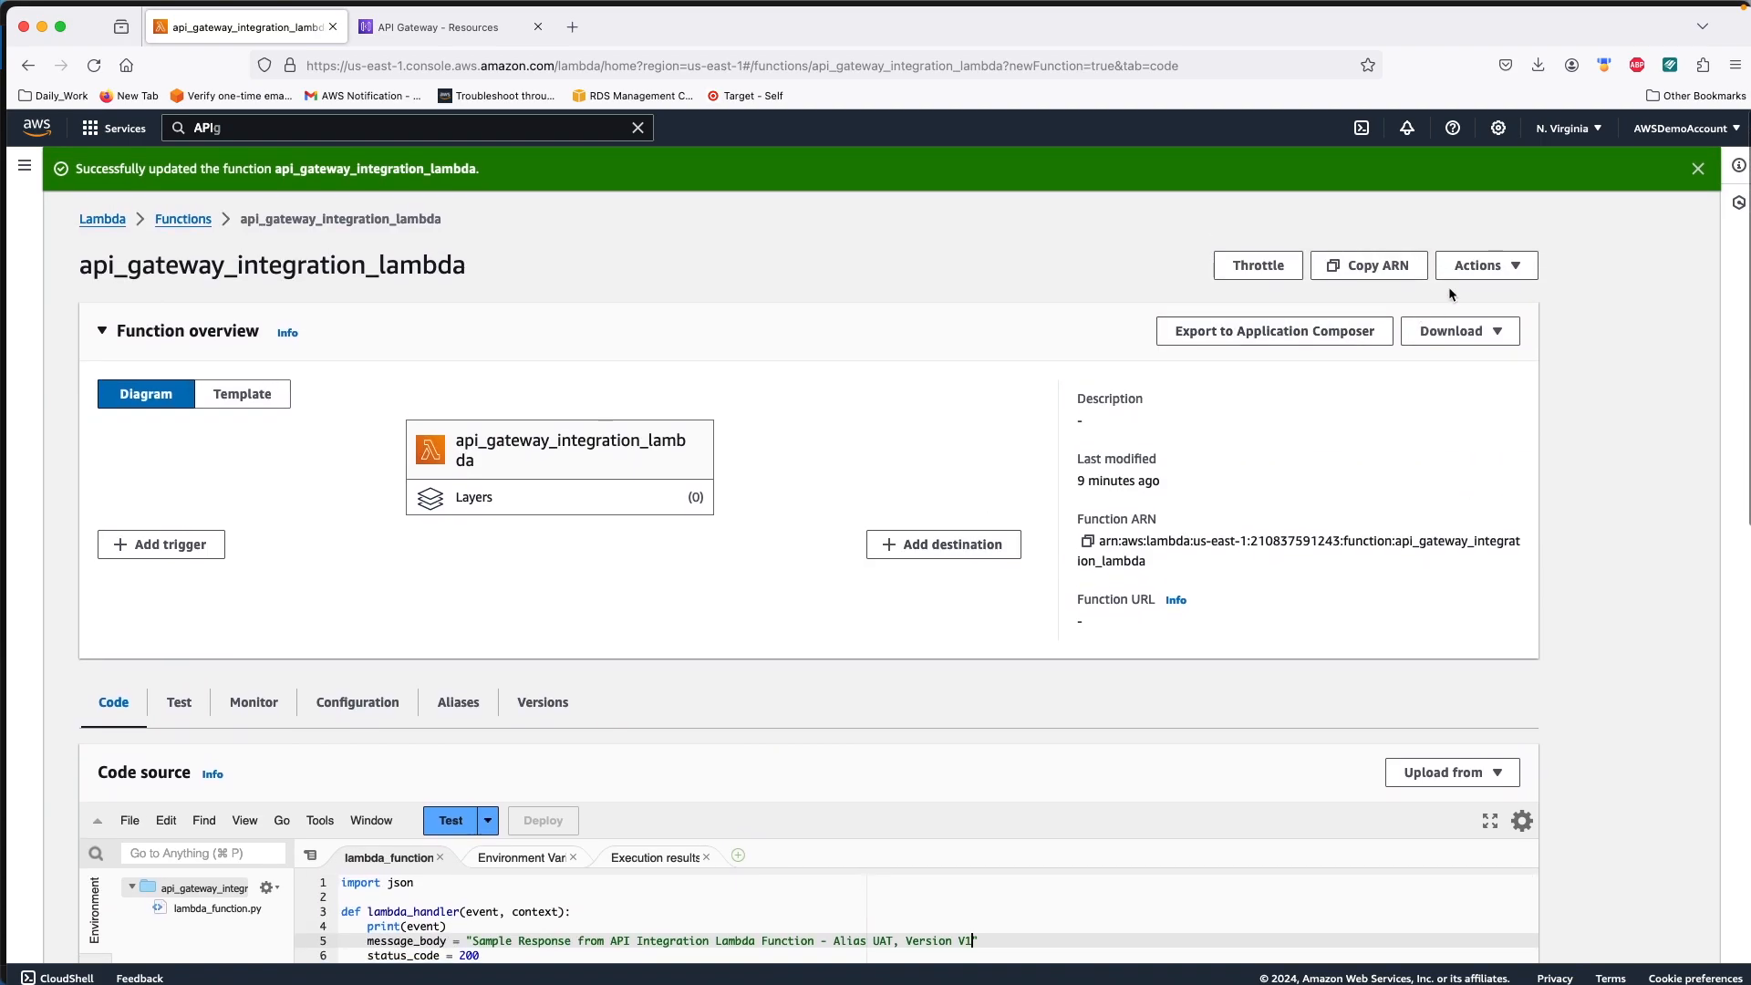
pyautogui.click(1475, 268)
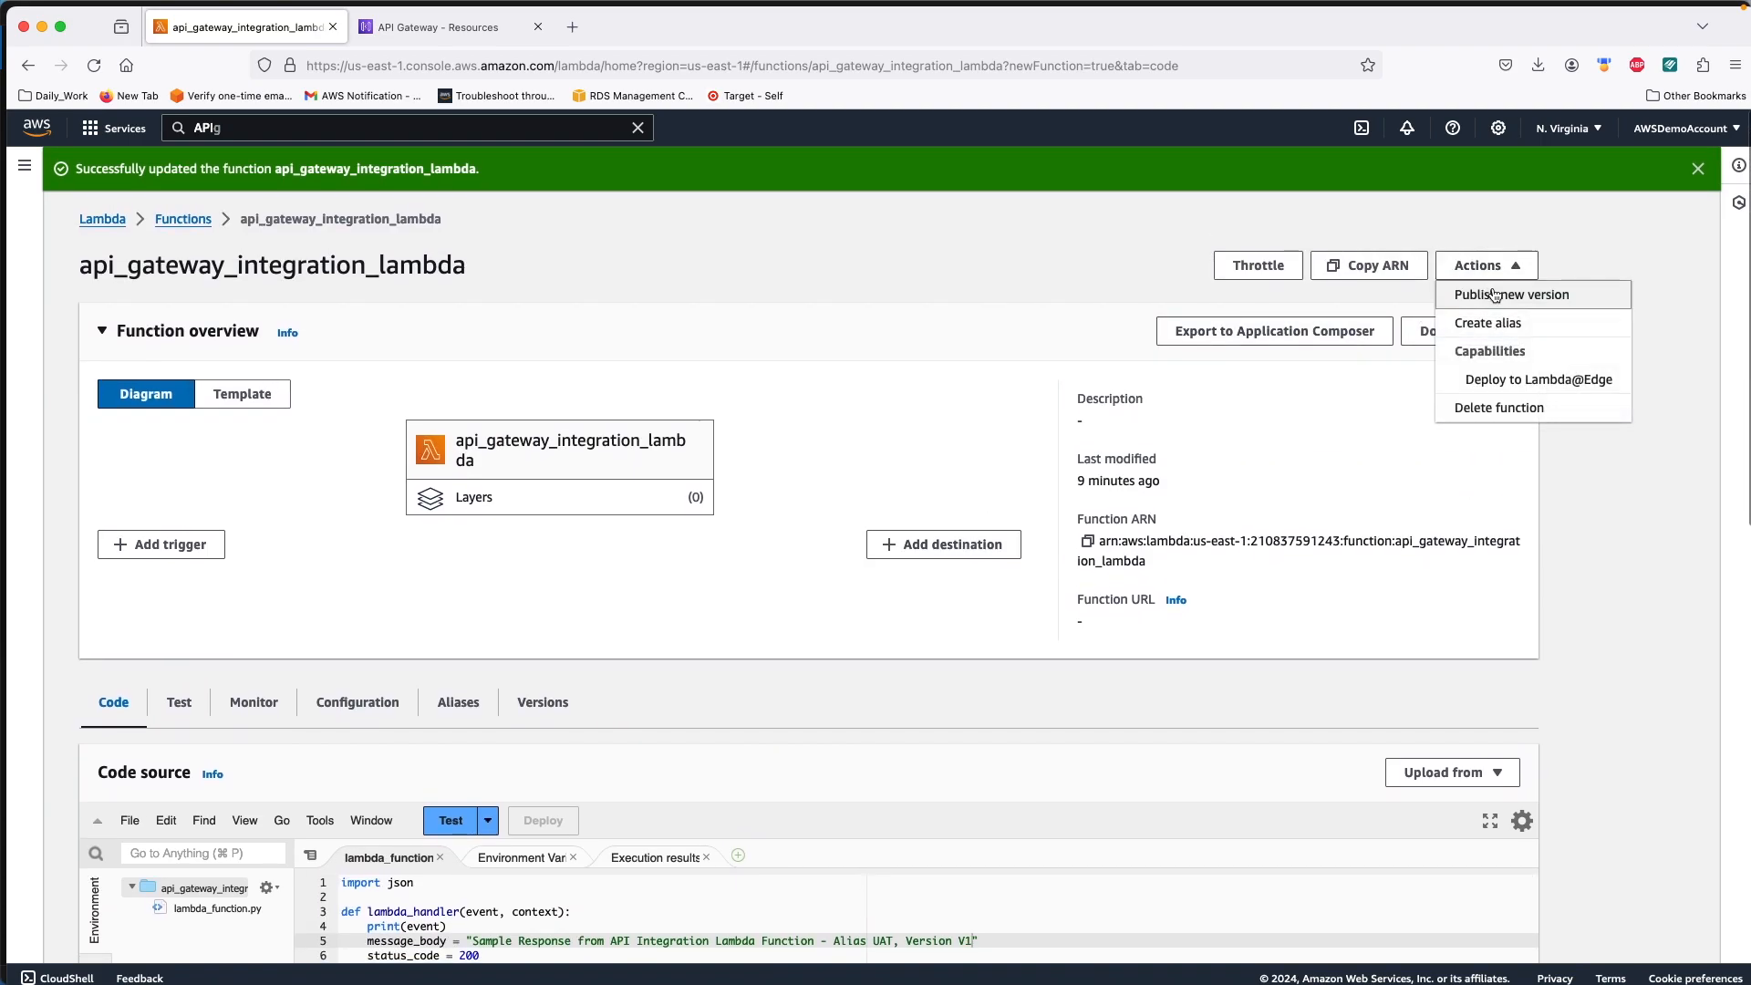
pyautogui.click(1494, 295)
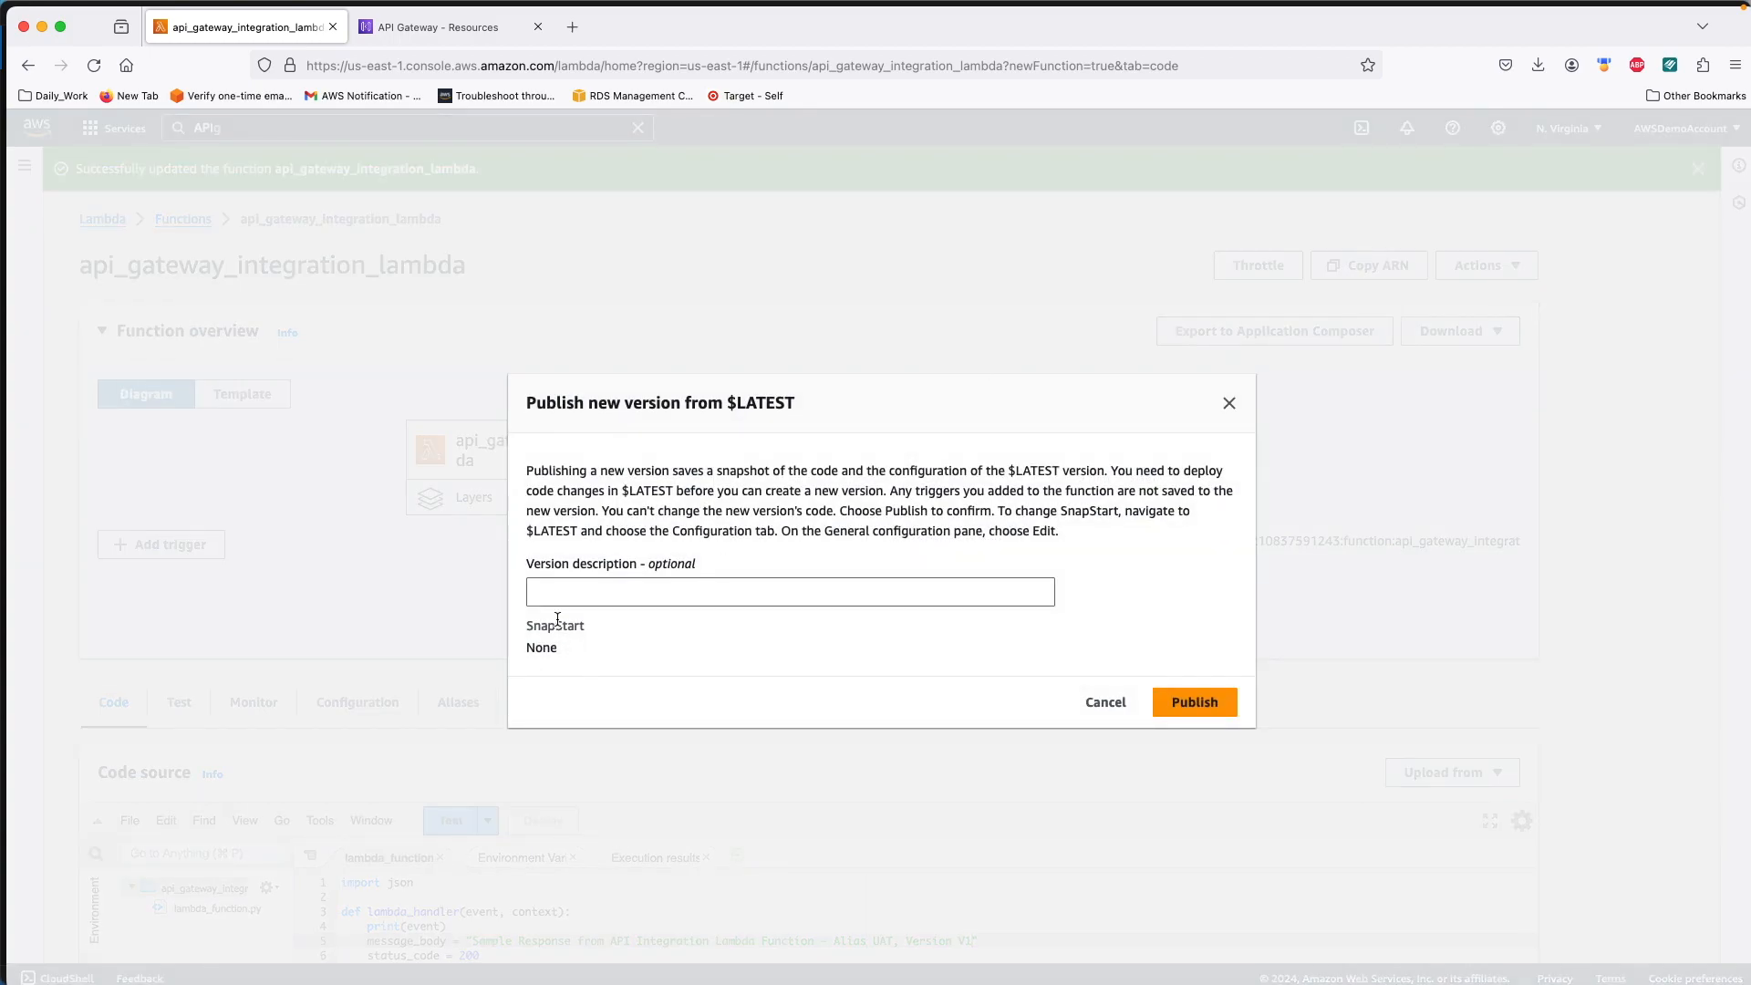
pyautogui.click(560, 594)
pyautogui.write('V1')
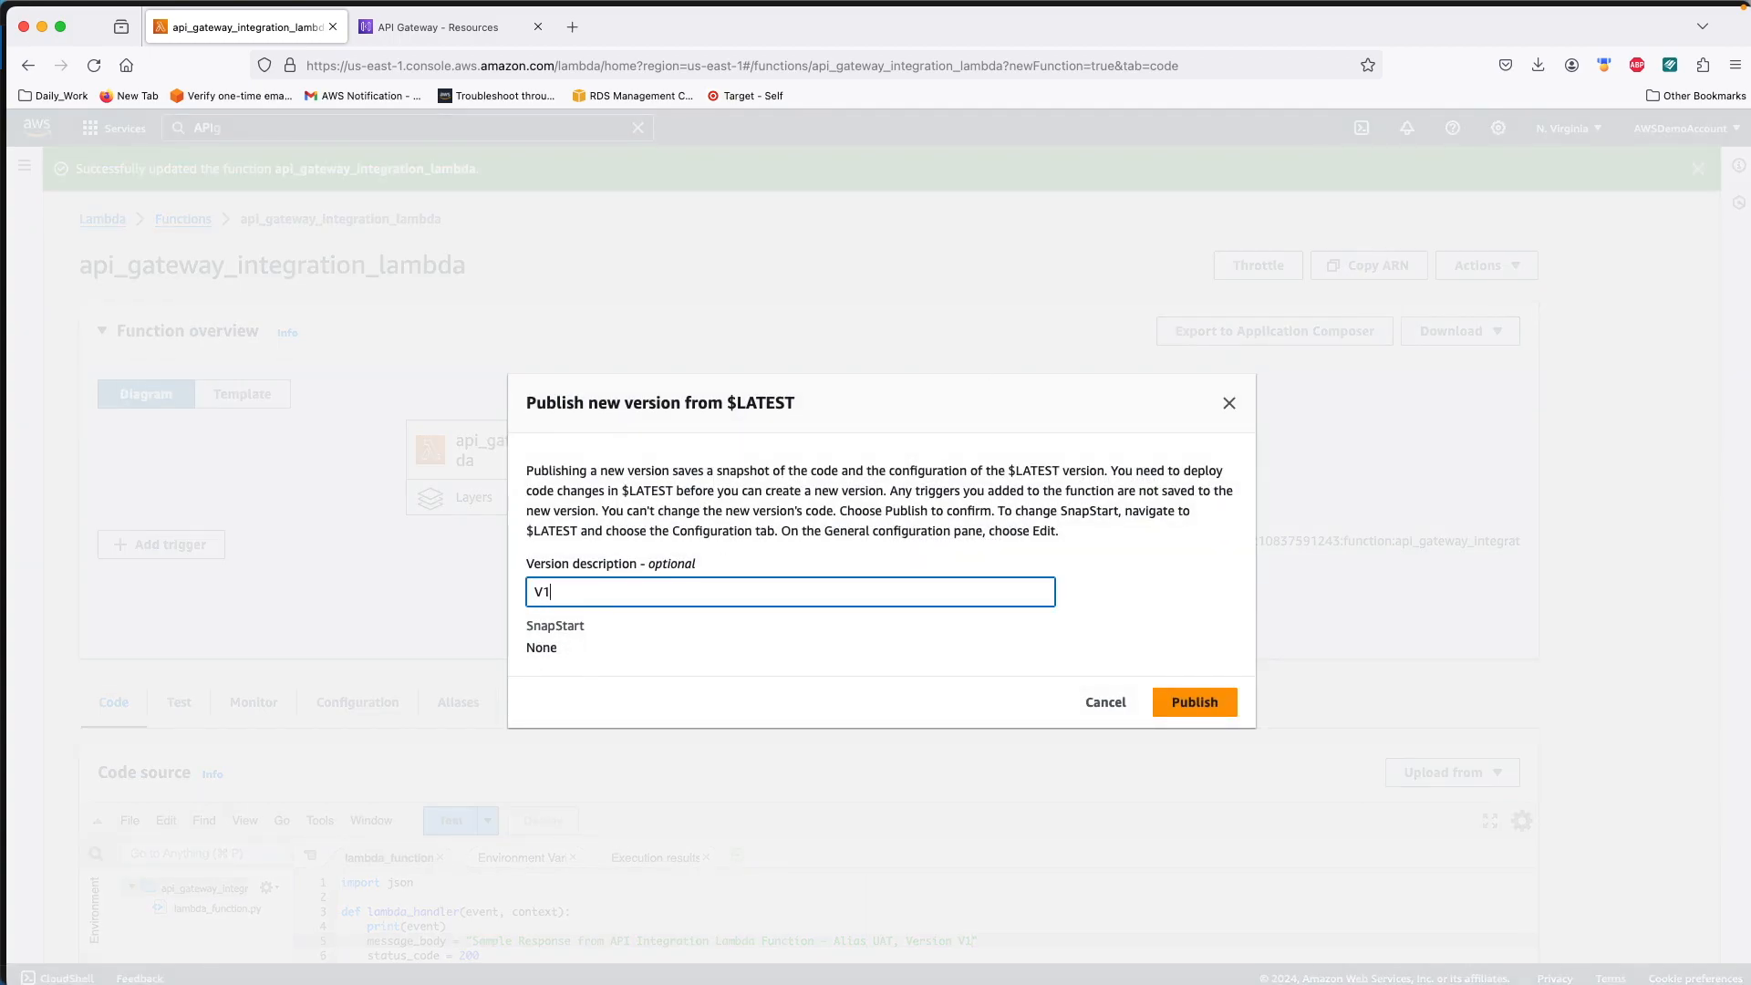
pyautogui.click(1197, 703)
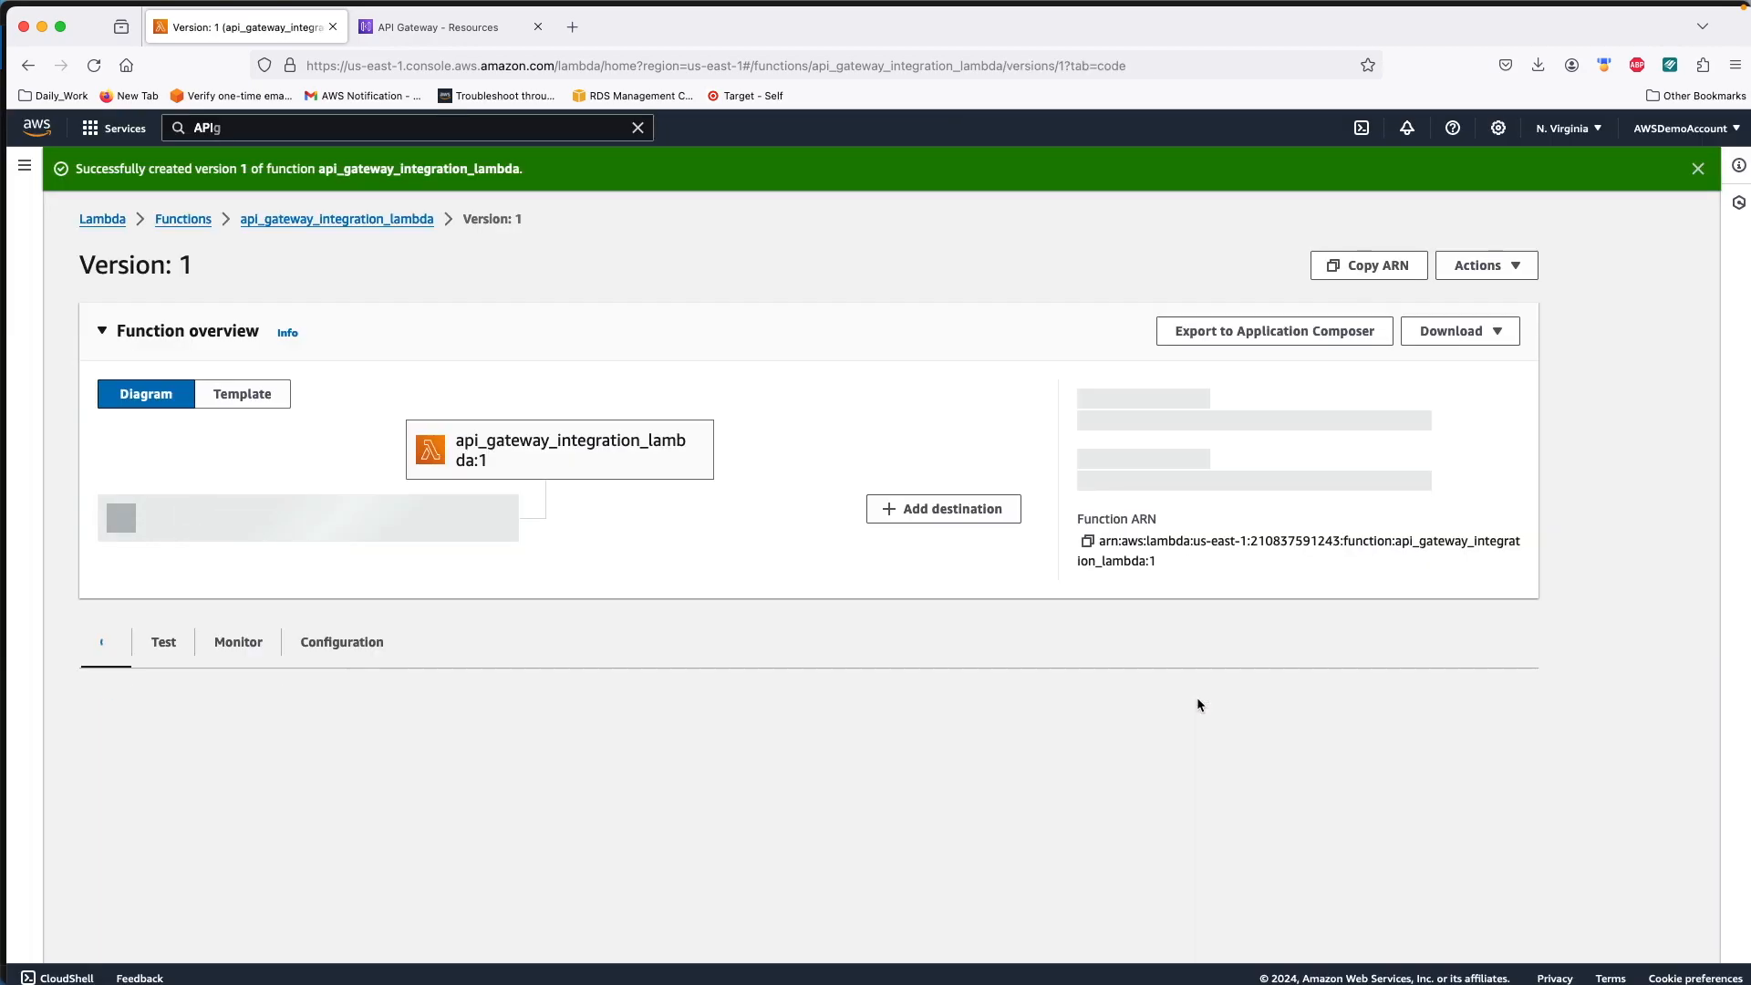
pyautogui.scroll(-2, 933, 688)
pyautogui.scroll(-4, 932, 688)
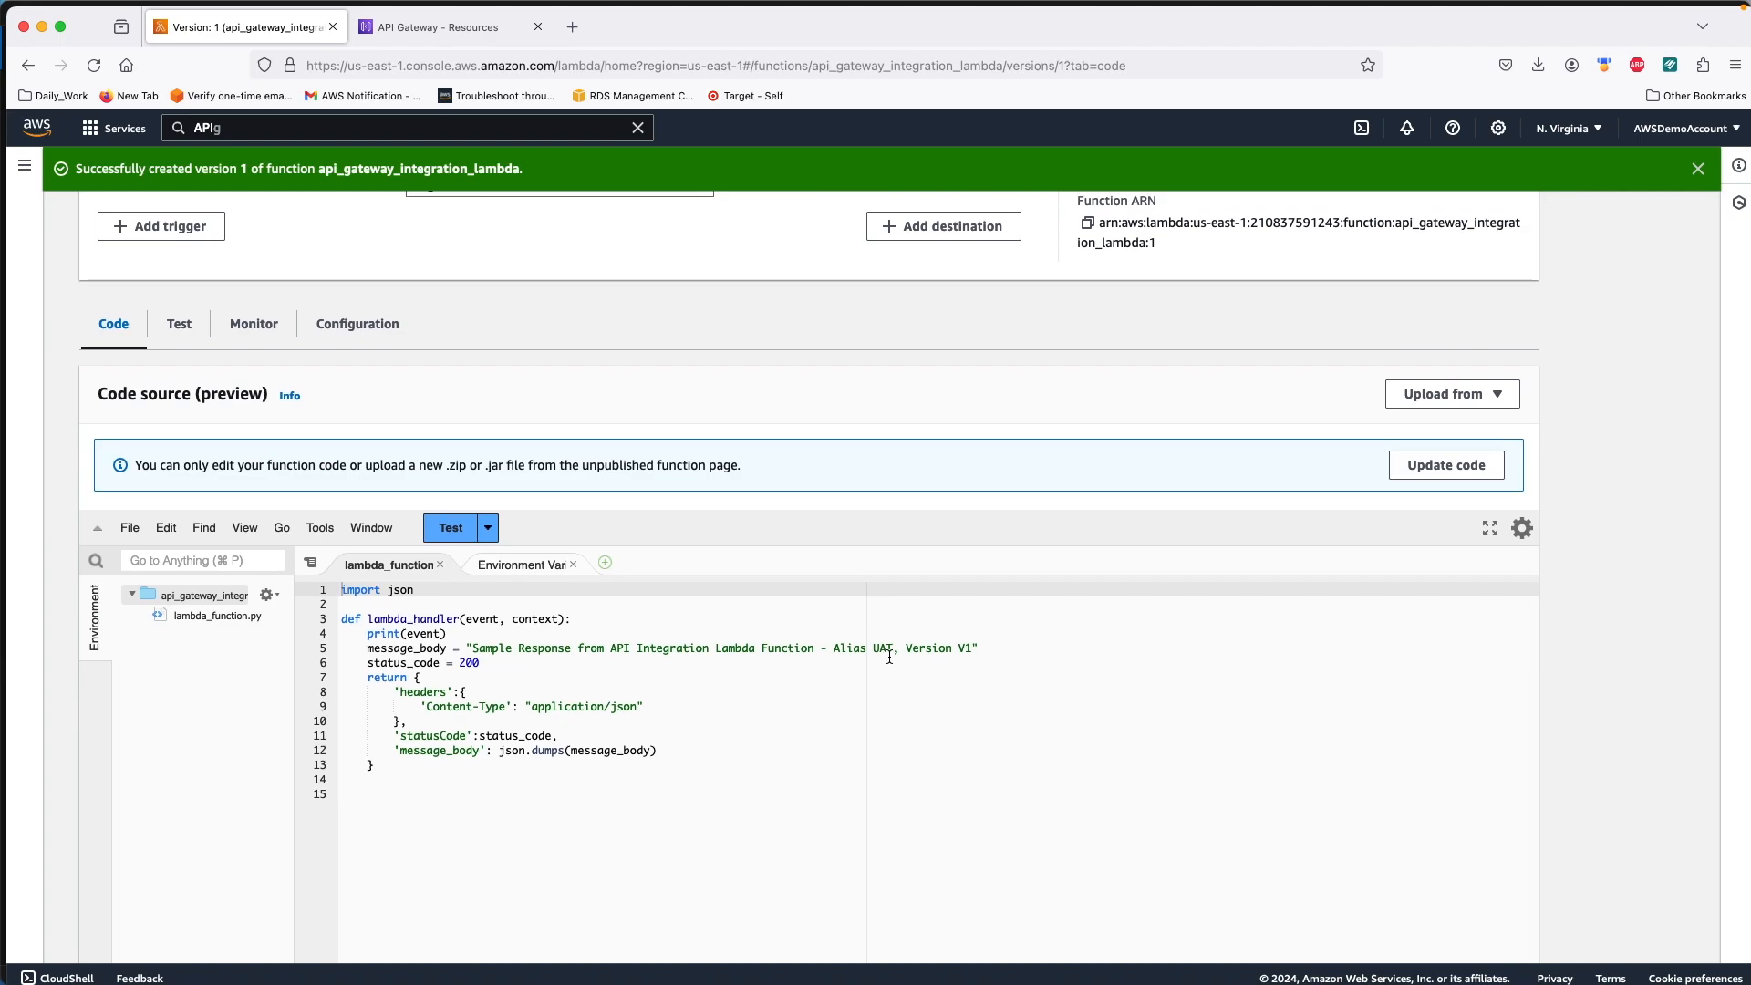
pyautogui.moveTo(895, 648); pyautogui.dragTo(873, 648)
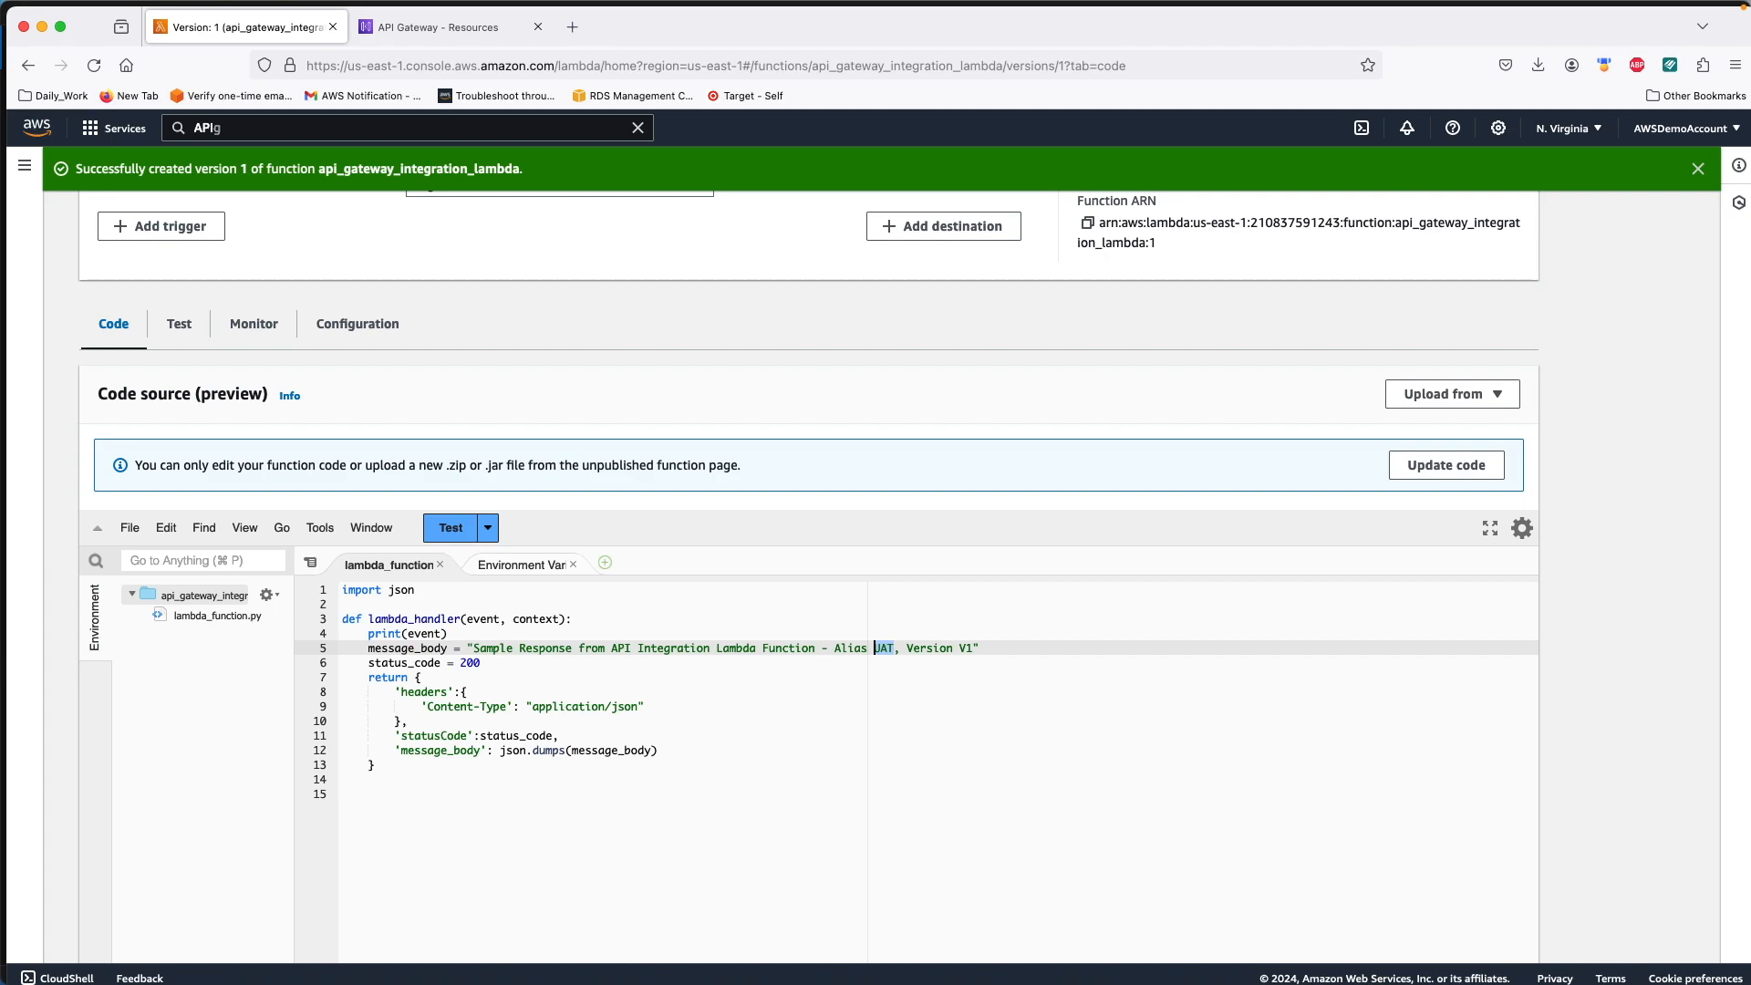
pyautogui.moveTo(874, 648); pyautogui.dragTo(895, 651)
pyautogui.scroll(5, 882, 695)
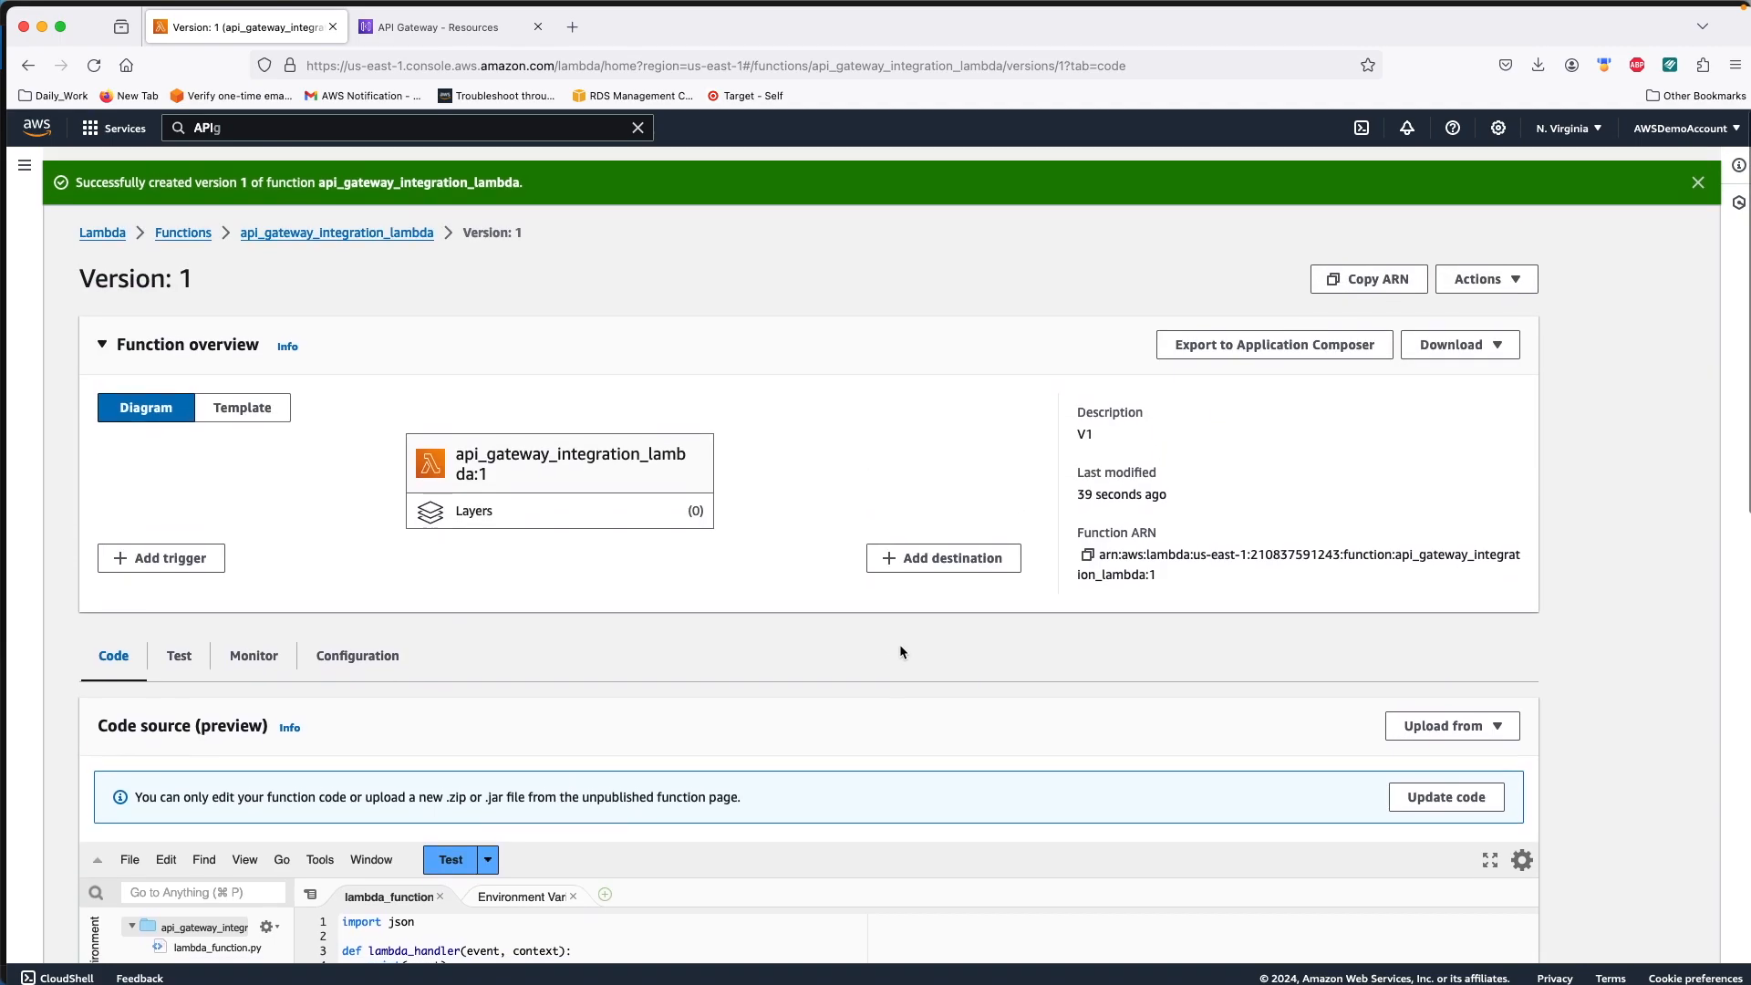
# Step: Return to the unpublished function's code and change the end of the message_body text to "Alias PROD, Version V2"
pyautogui.click(356, 219)
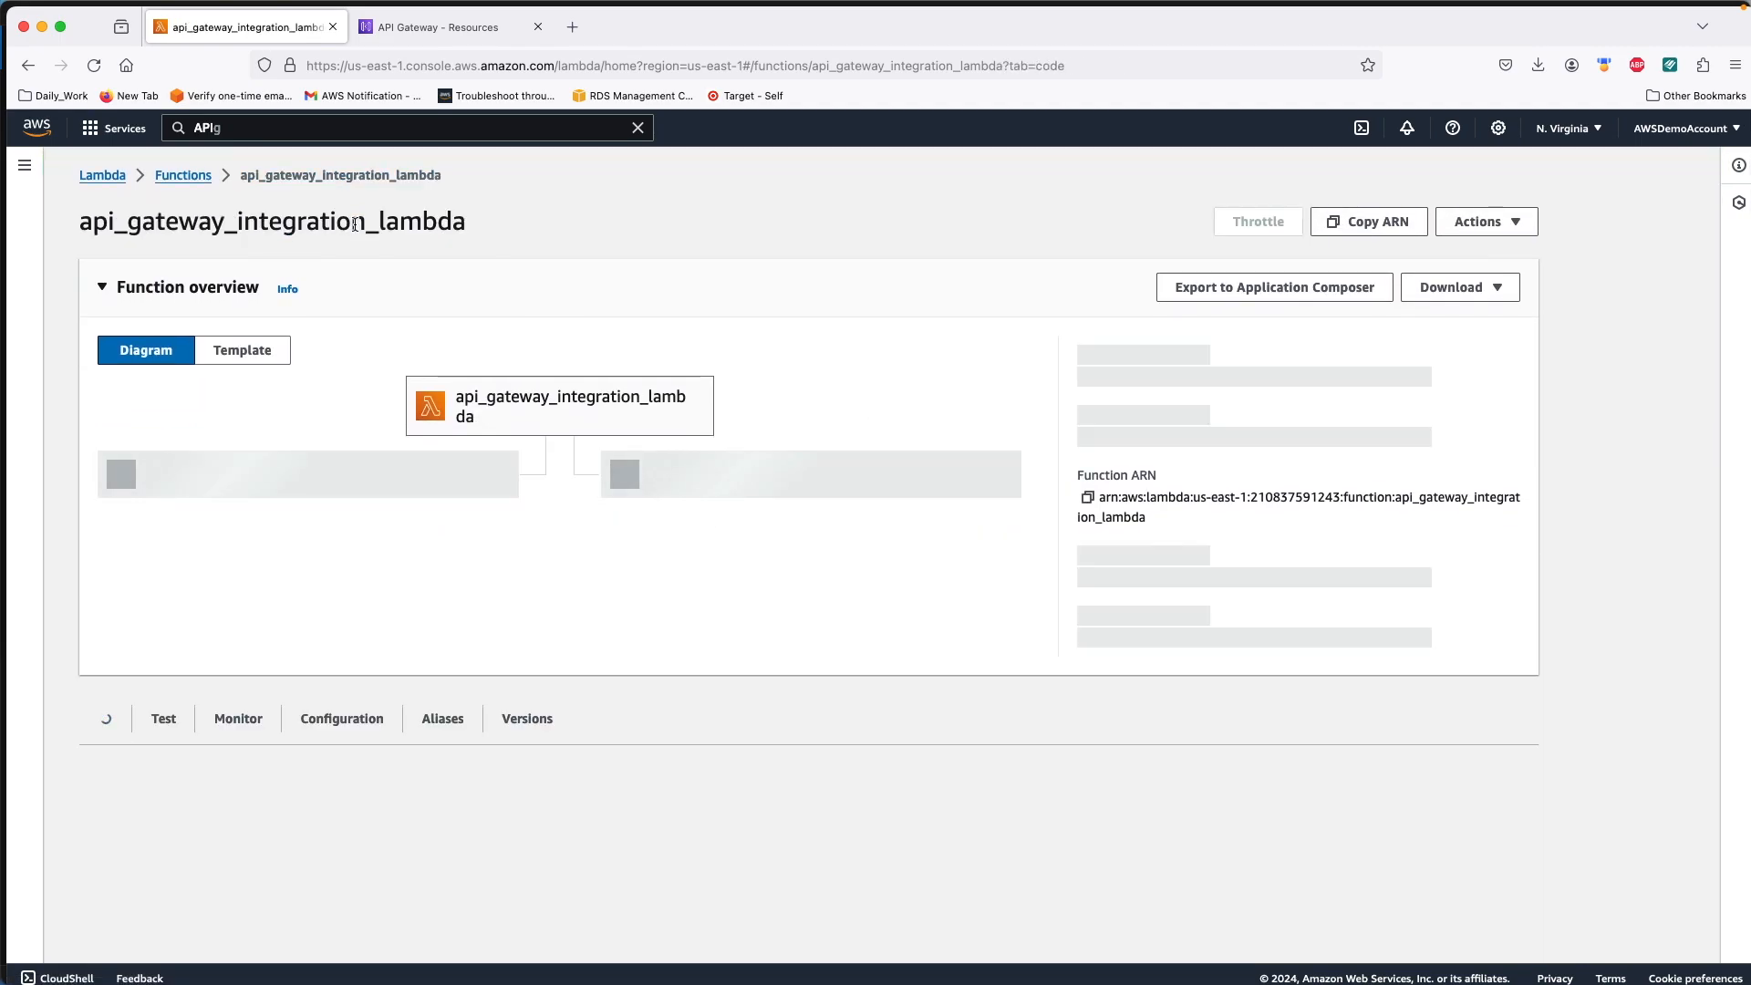
pyautogui.scroll(-5, 610, 451)
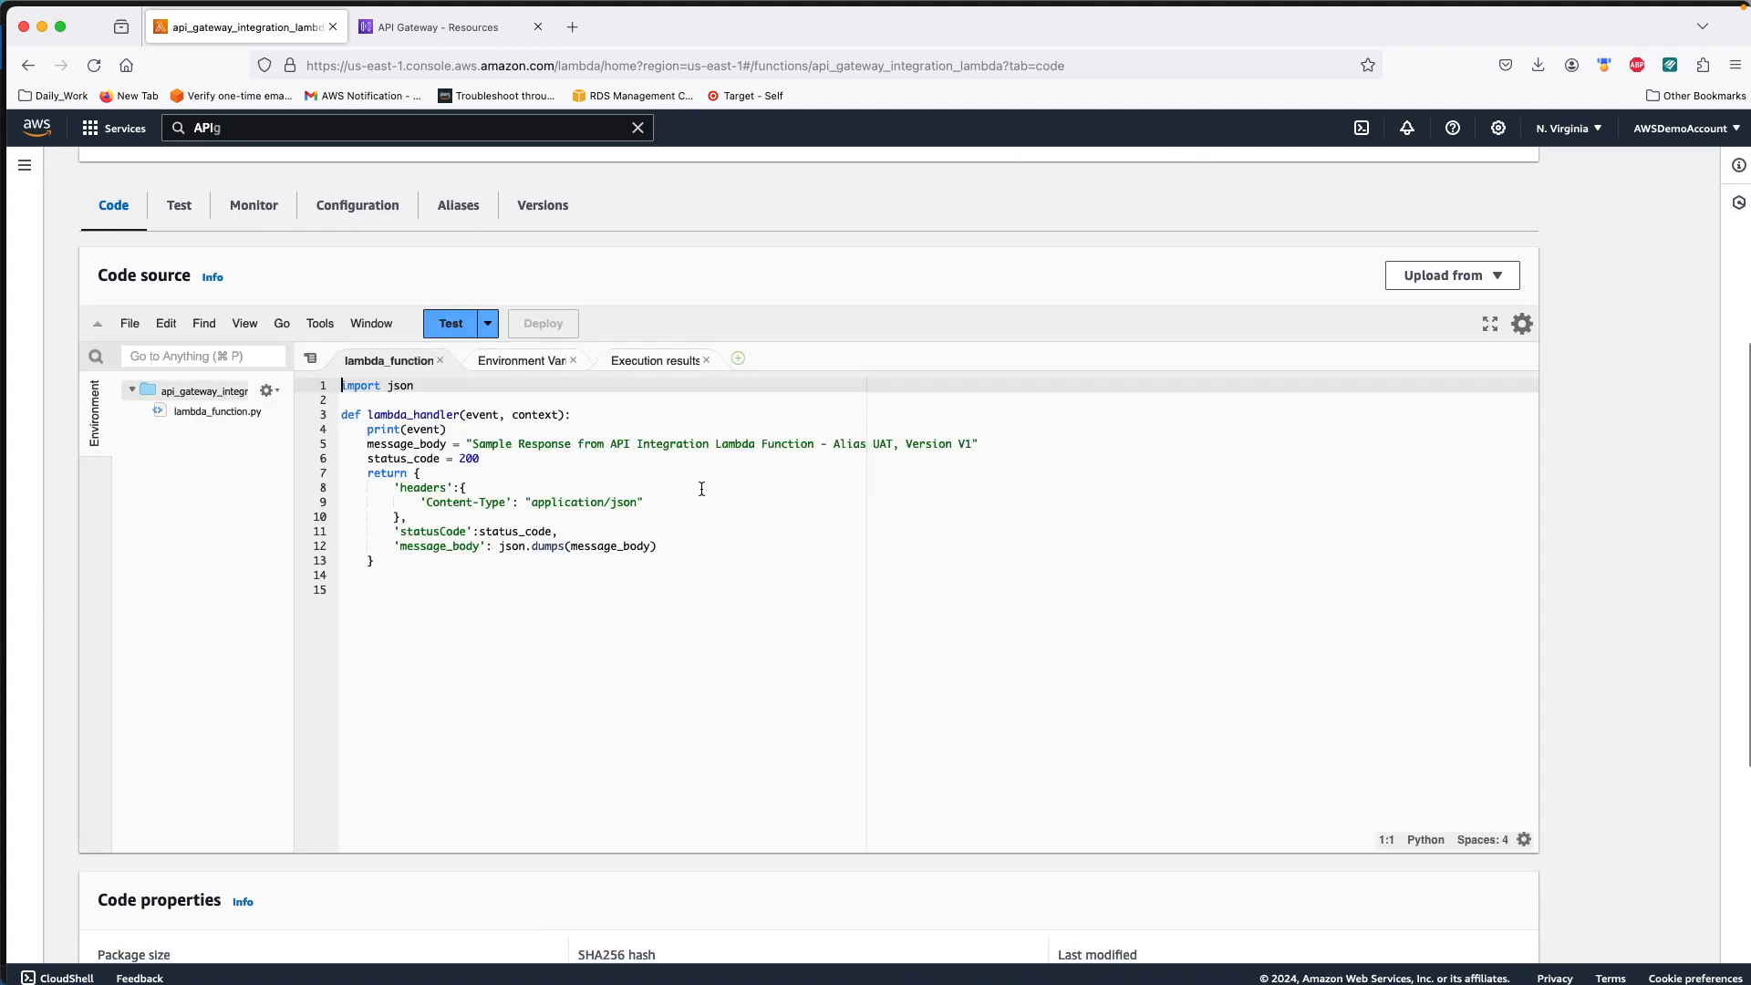
pyautogui.doubleClick(883, 444)
pyautogui.write('PROD')
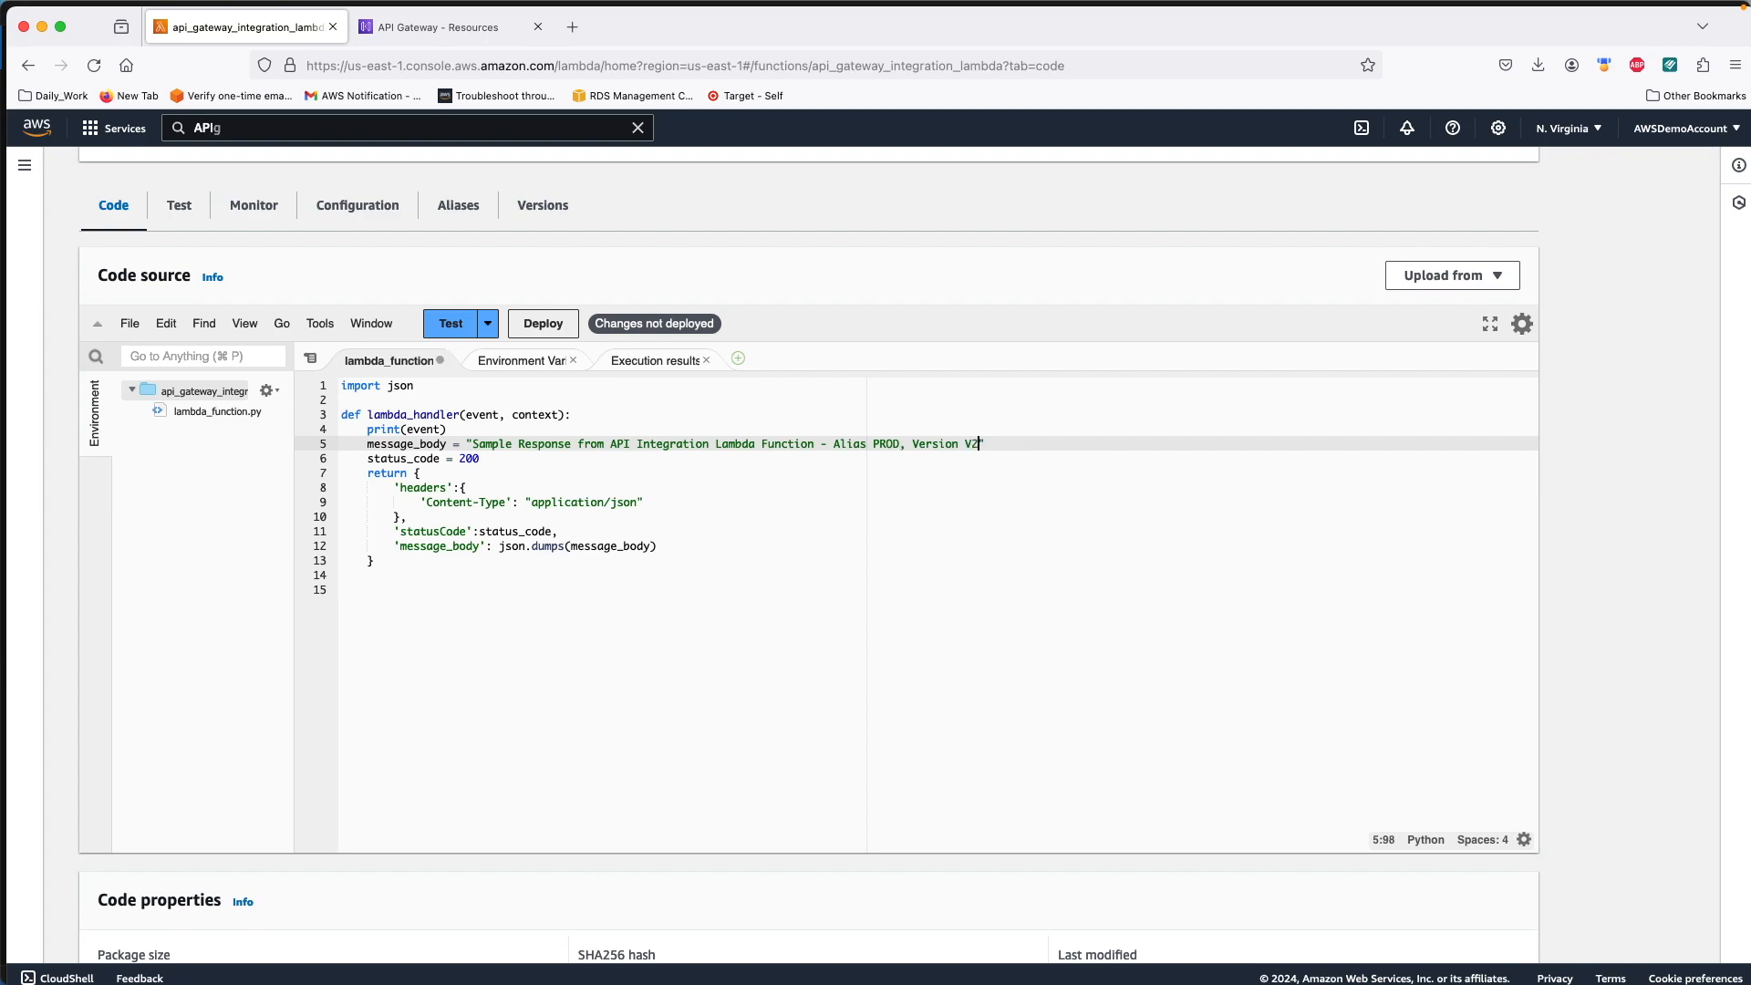
pyautogui.scroll(2, 821, 420)
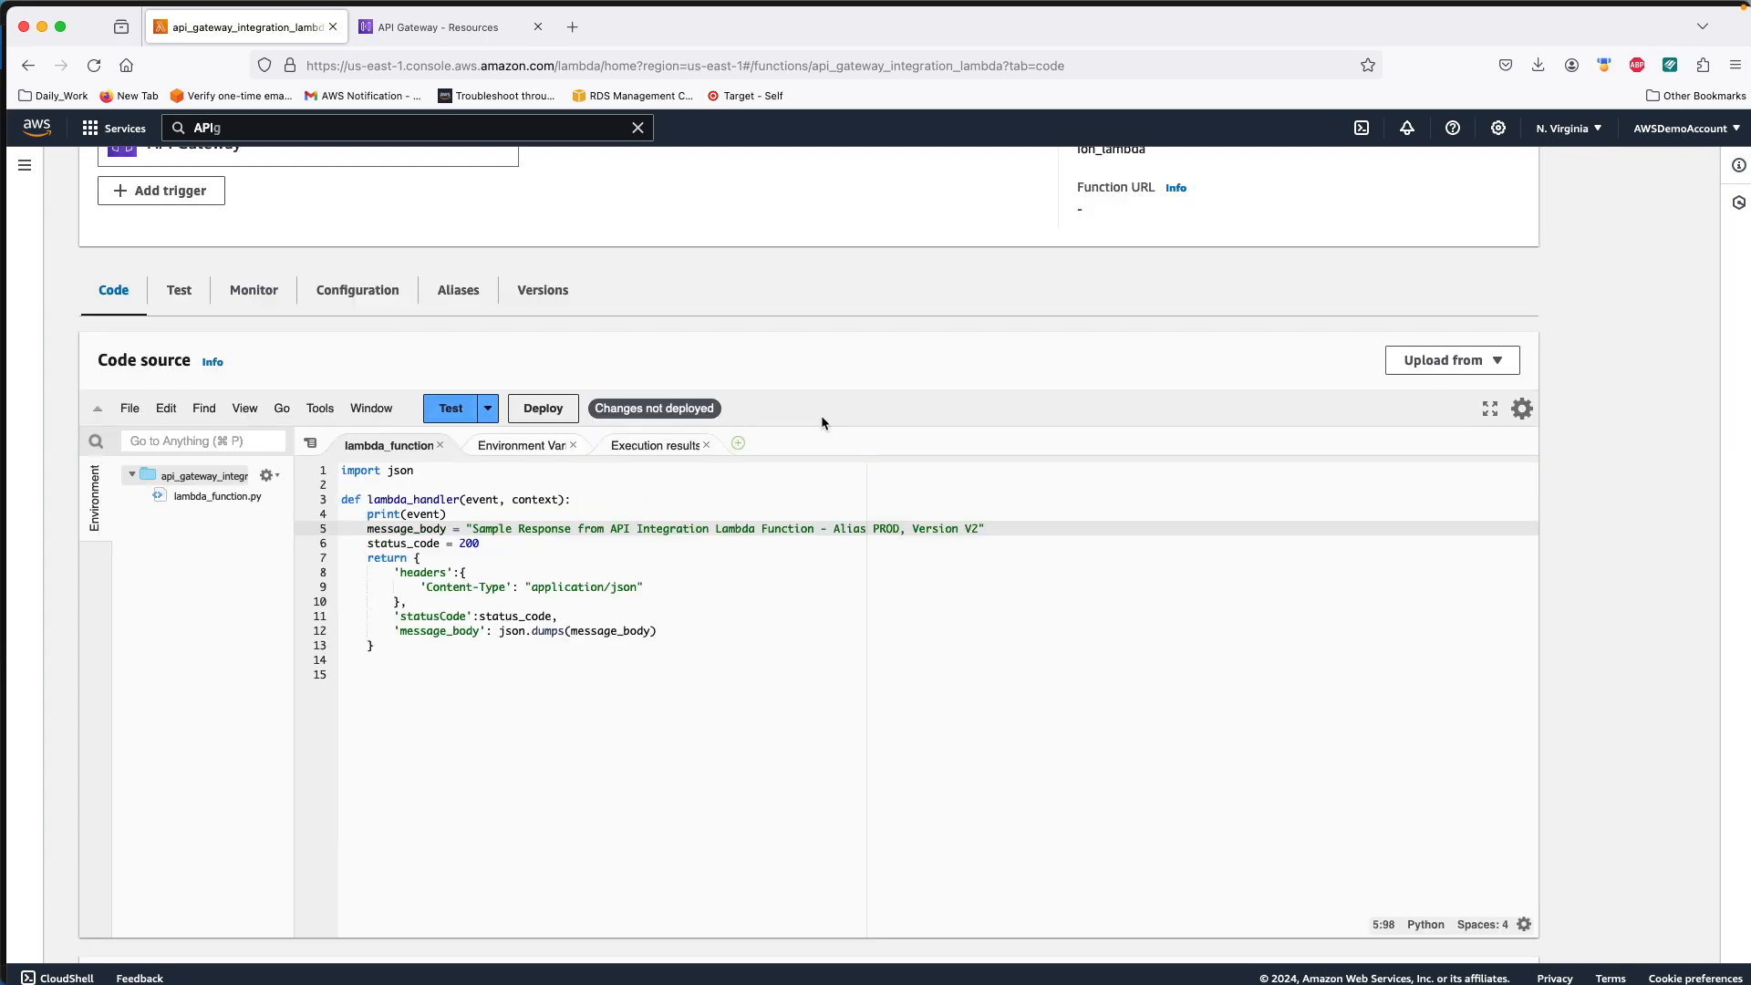
# Step: Deploy the code change, test the function with lambdaTestEvent and check the message body in the response
pyautogui.click(543, 407)
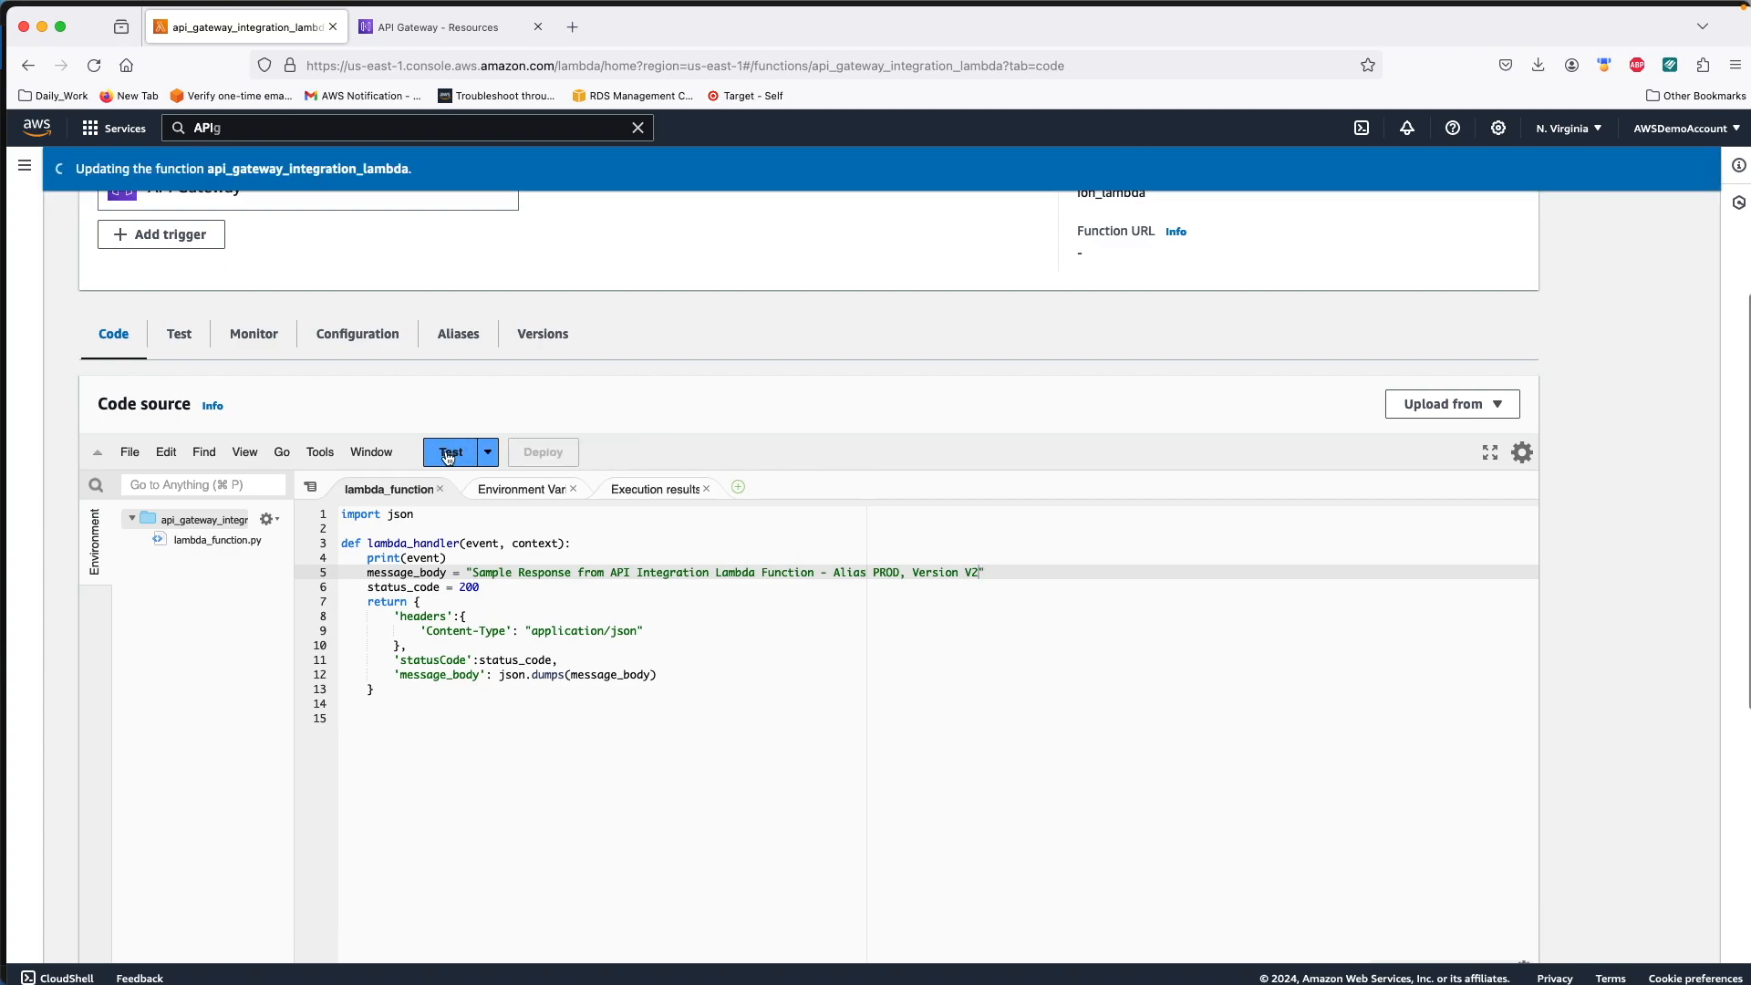
pyautogui.click(448, 456)
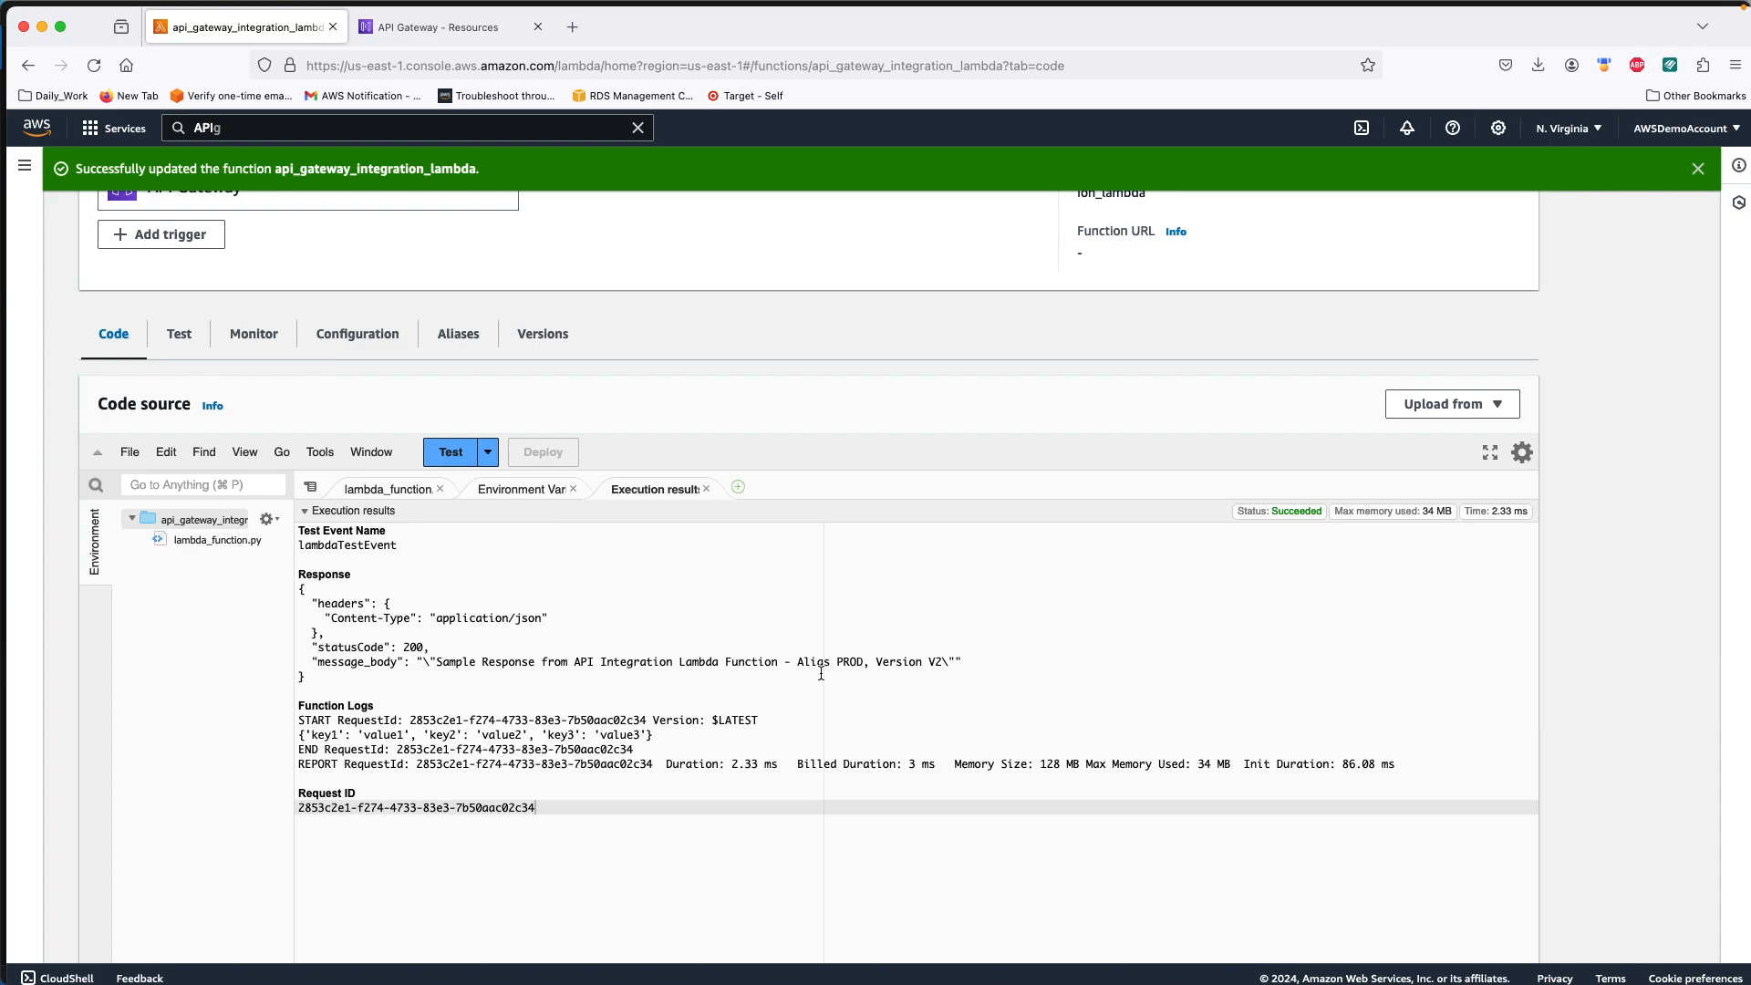
pyautogui.moveTo(800, 665); pyautogui.dragTo(945, 663)
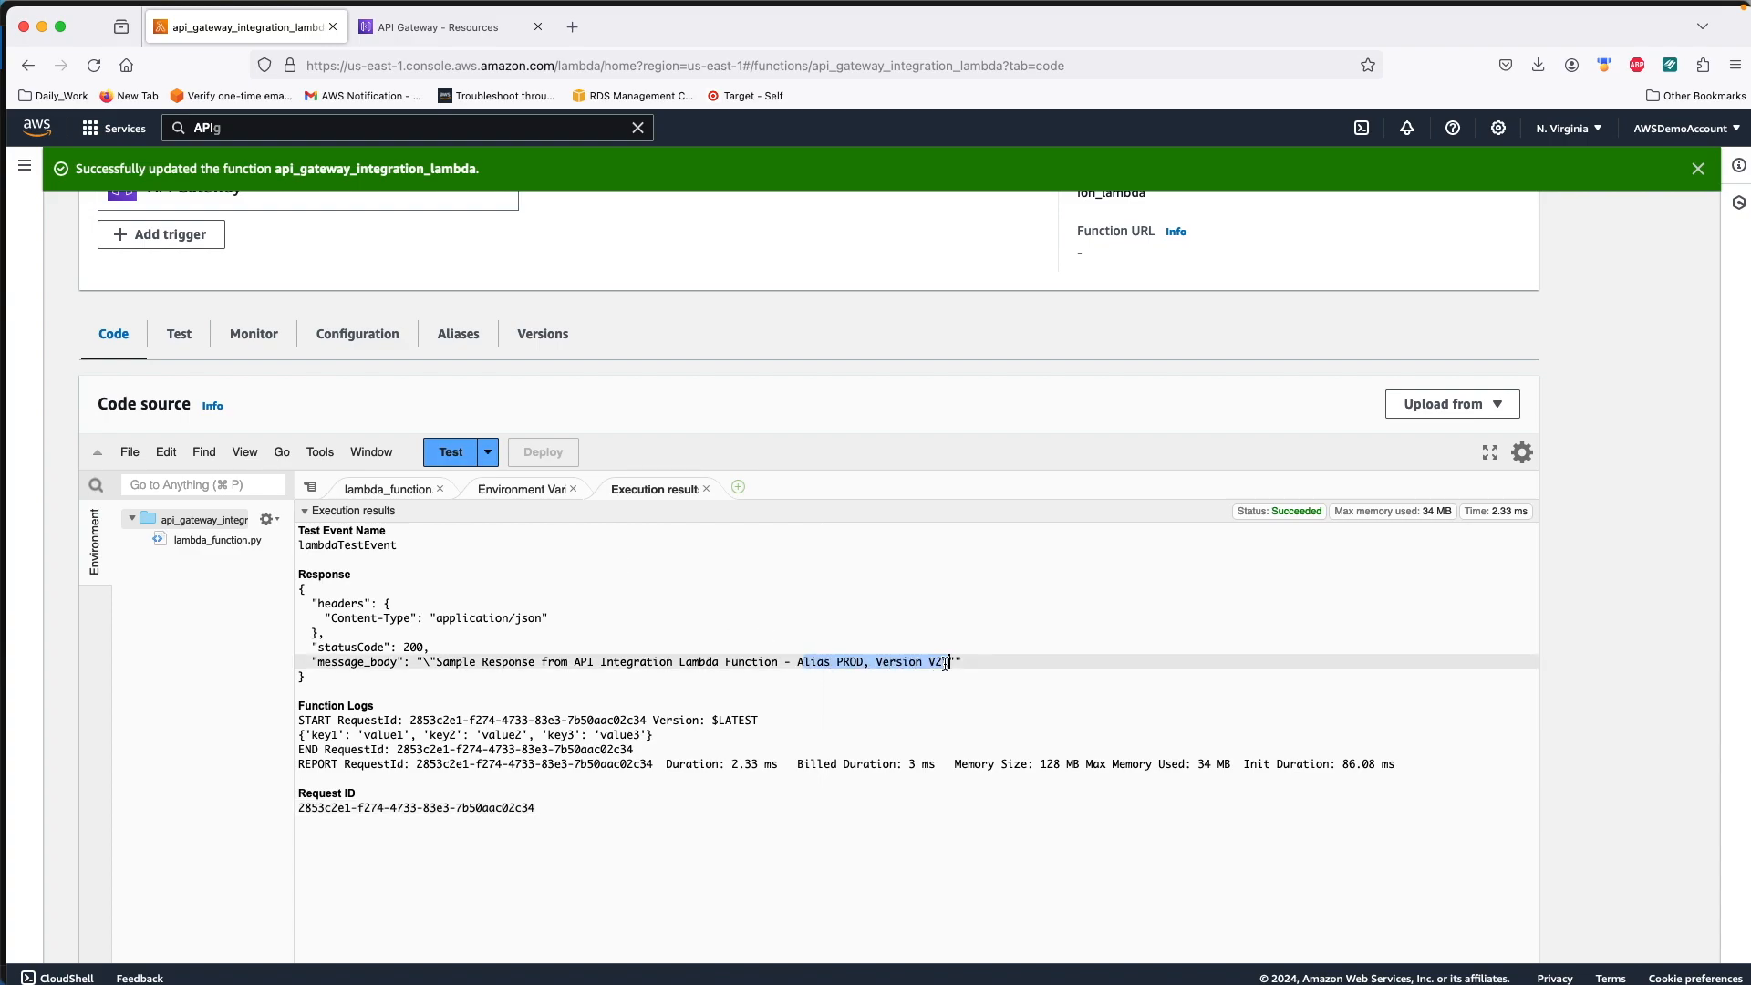
# Step: Publish another new version of the Lambda function from $LATEST with the description "V2"
pyautogui.scroll(5, 946, 664)
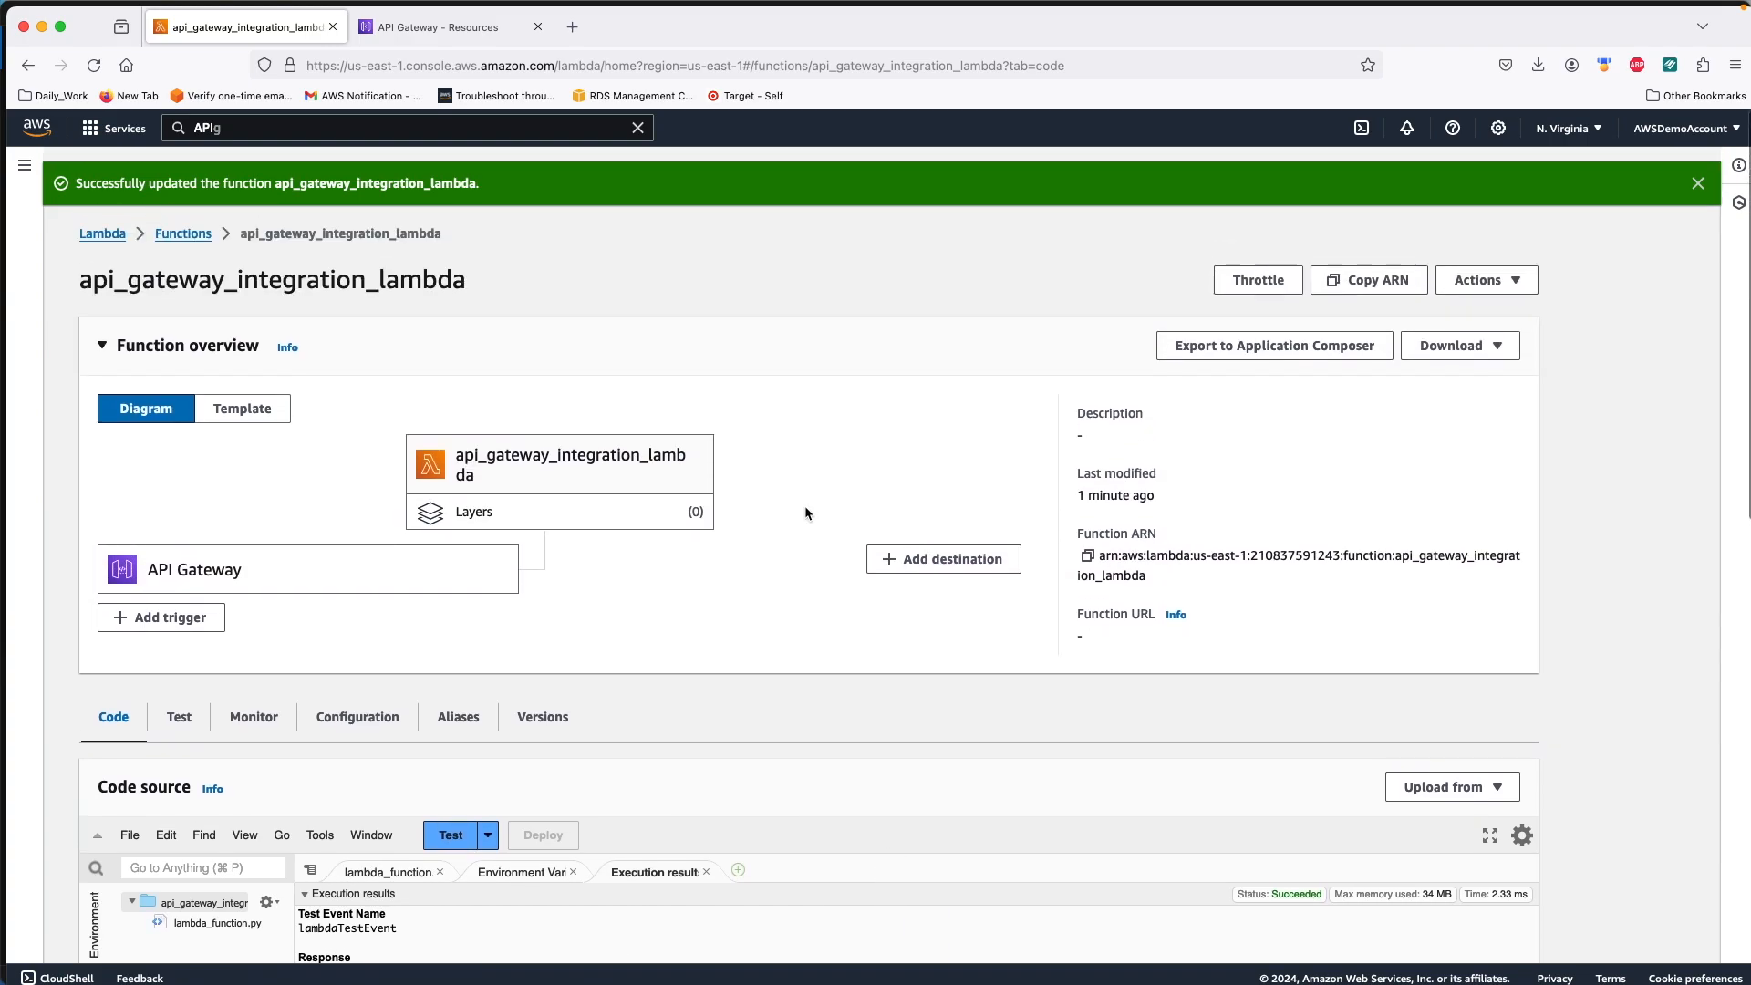
pyautogui.click(1487, 266)
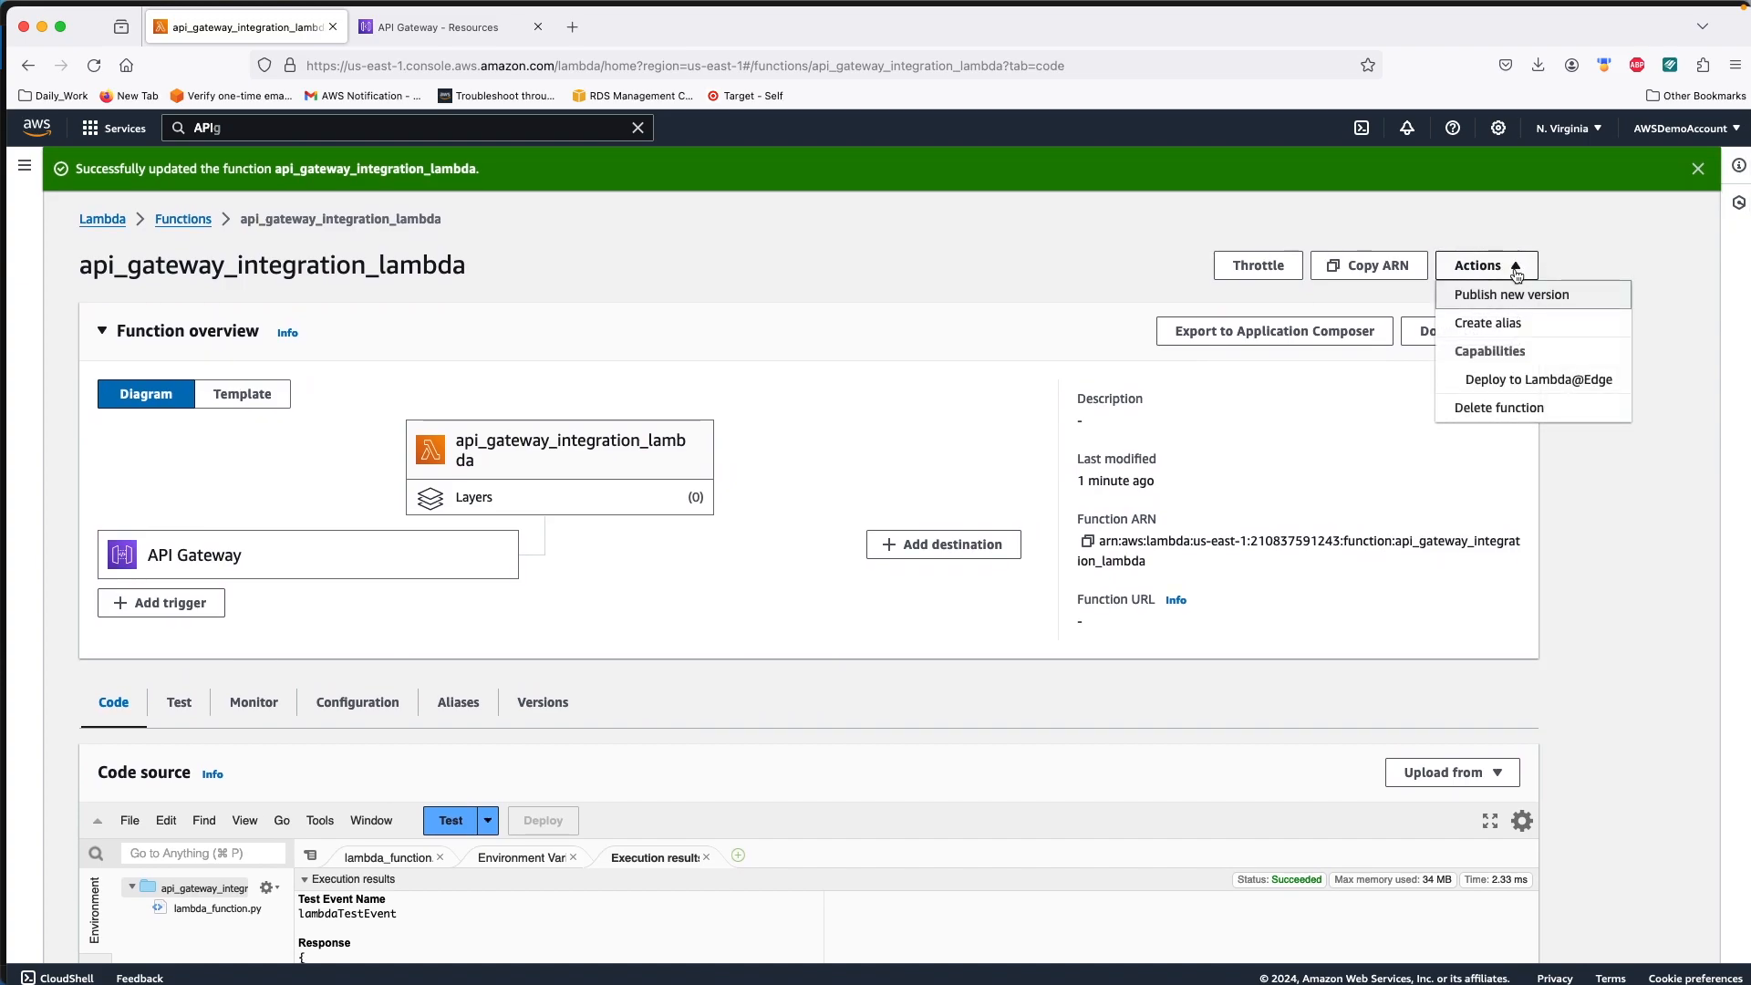
pyautogui.click(1508, 298)
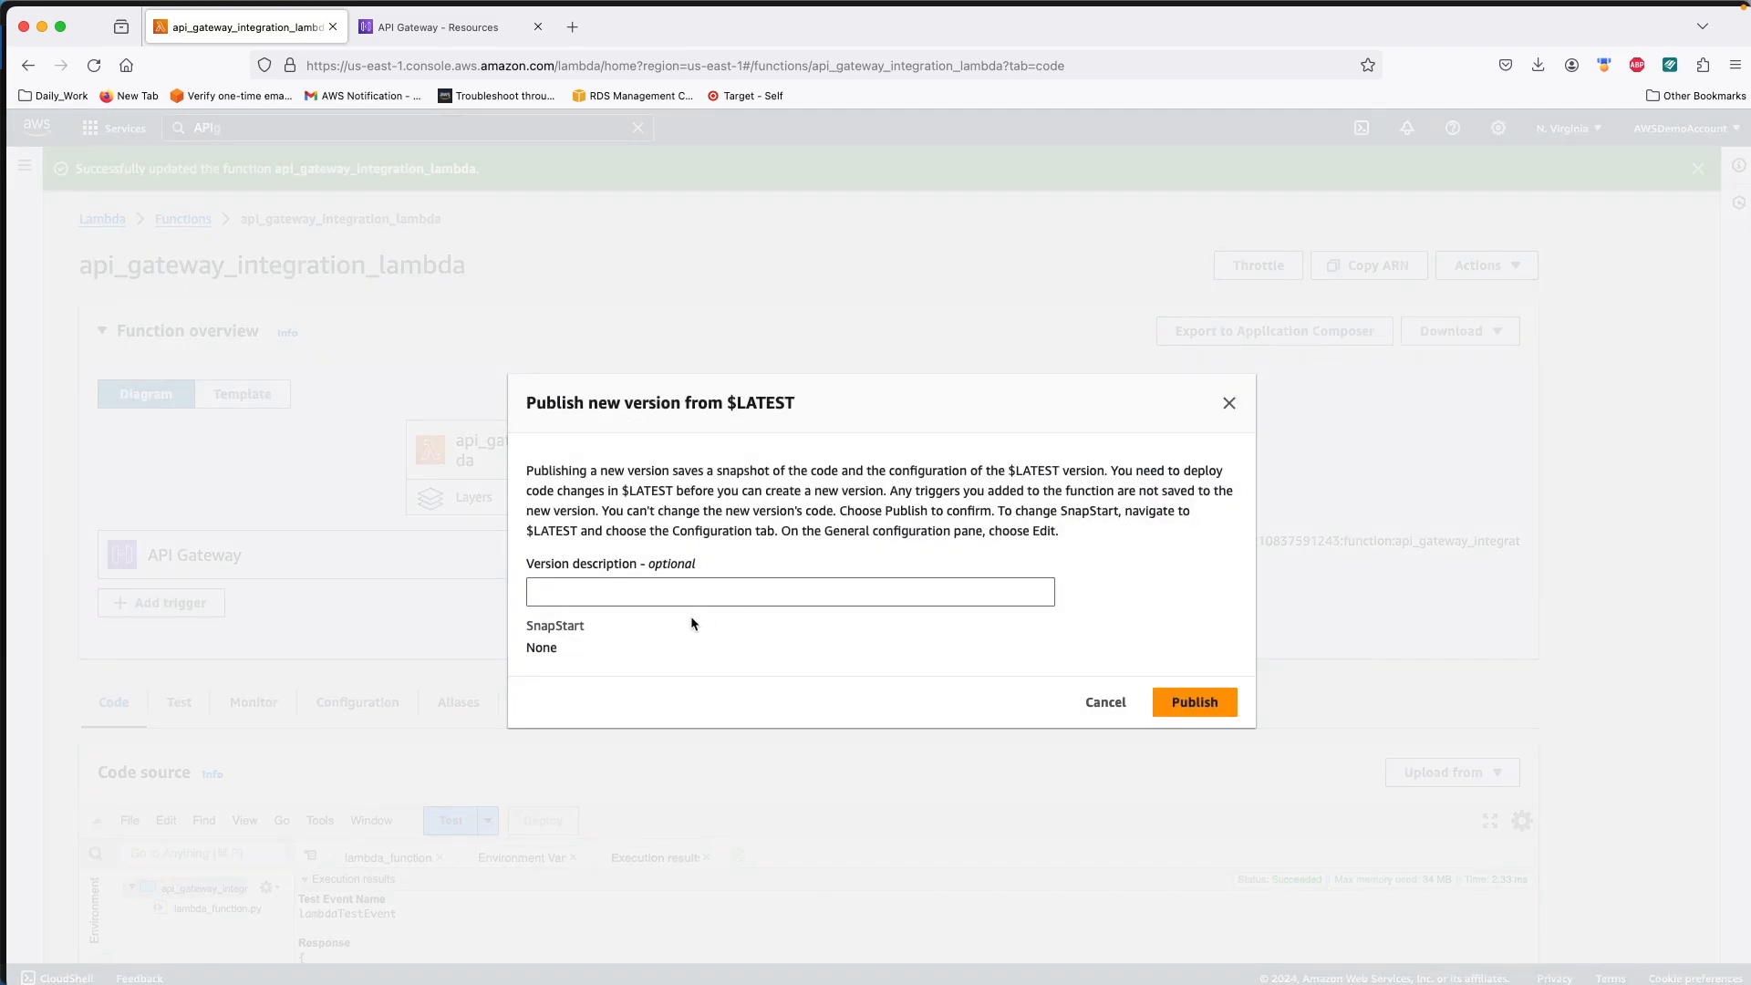
pyautogui.click(577, 588)
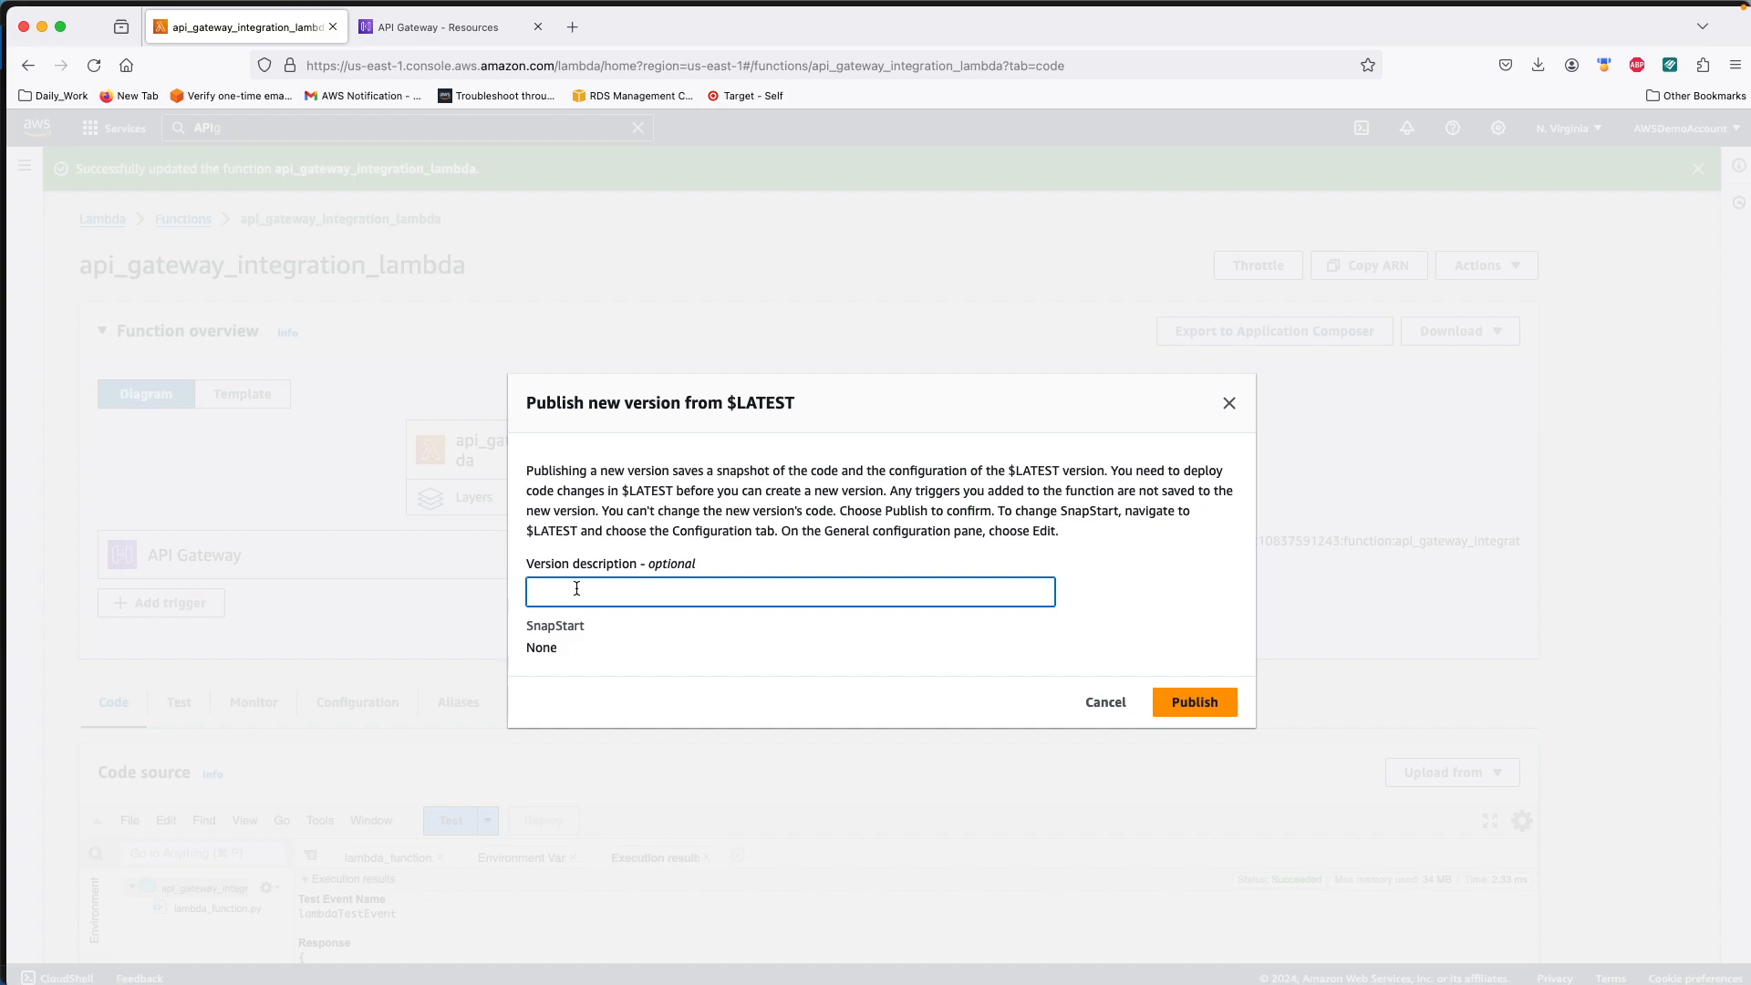
pyautogui.click(1178, 704)
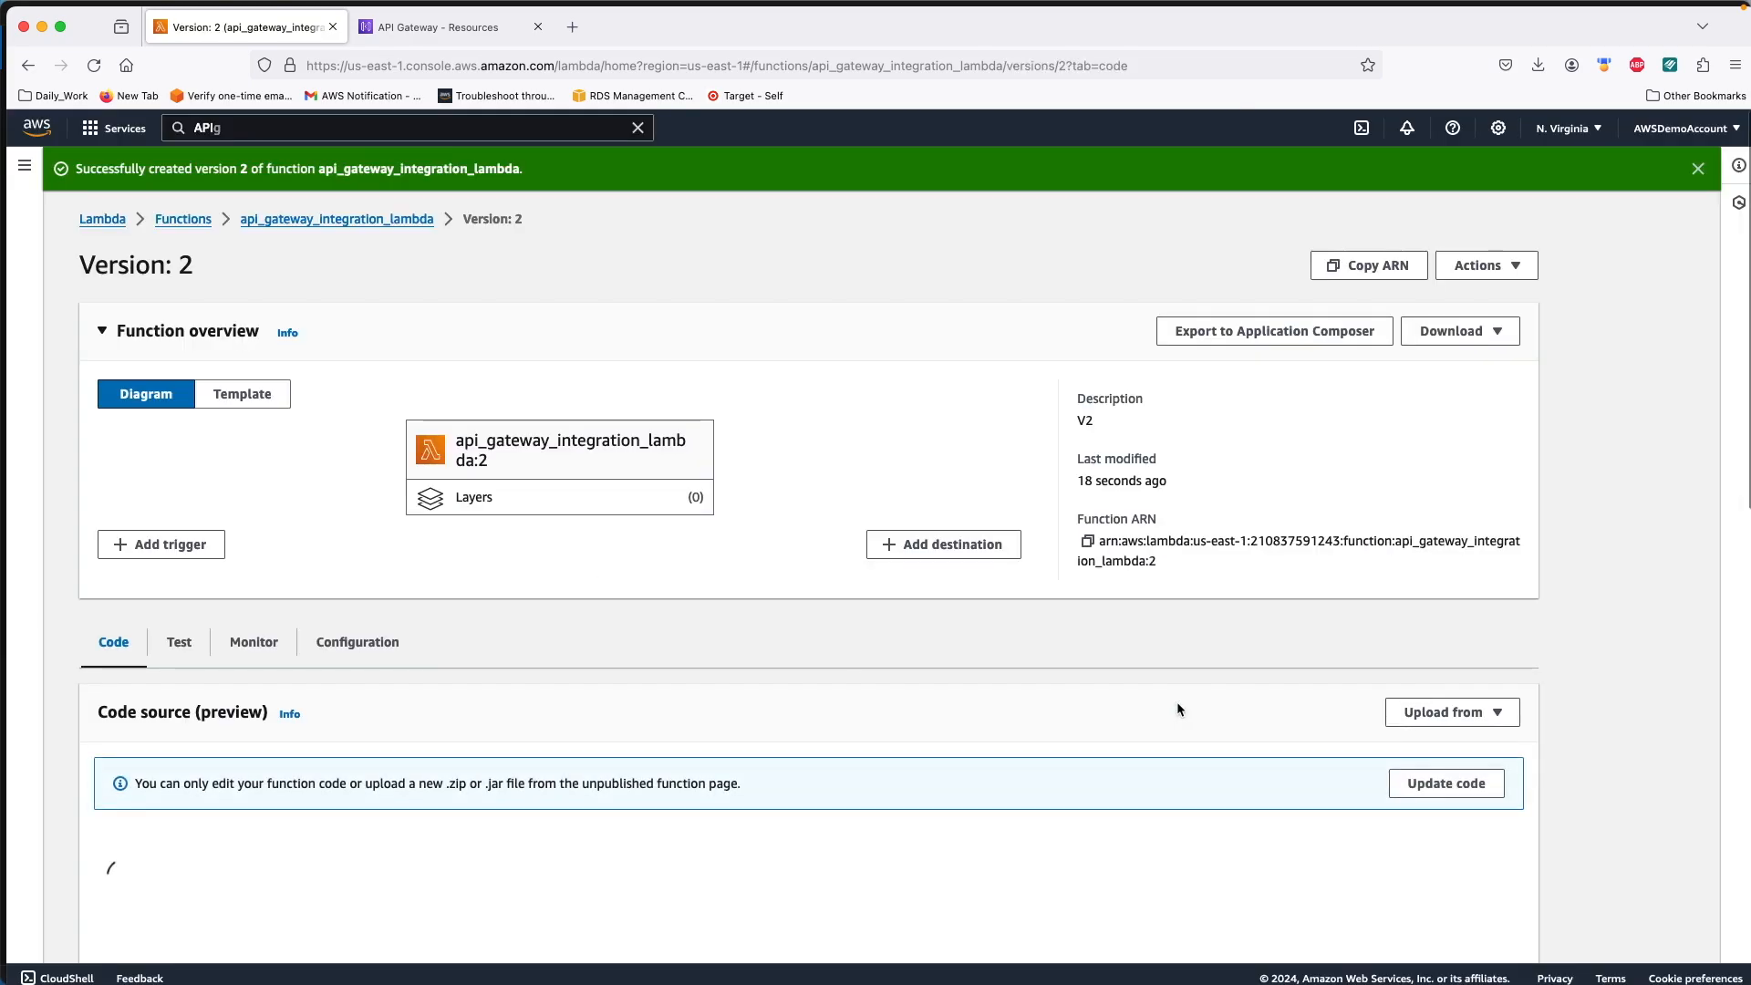
# Step: Return to the main api_gateway_integration_lambda page and view its list of published versions
pyautogui.scroll(-2, 681, 702)
pyautogui.scroll(2, 682, 708)
pyautogui.click(345, 226)
pyautogui.scroll(-3, 538, 410)
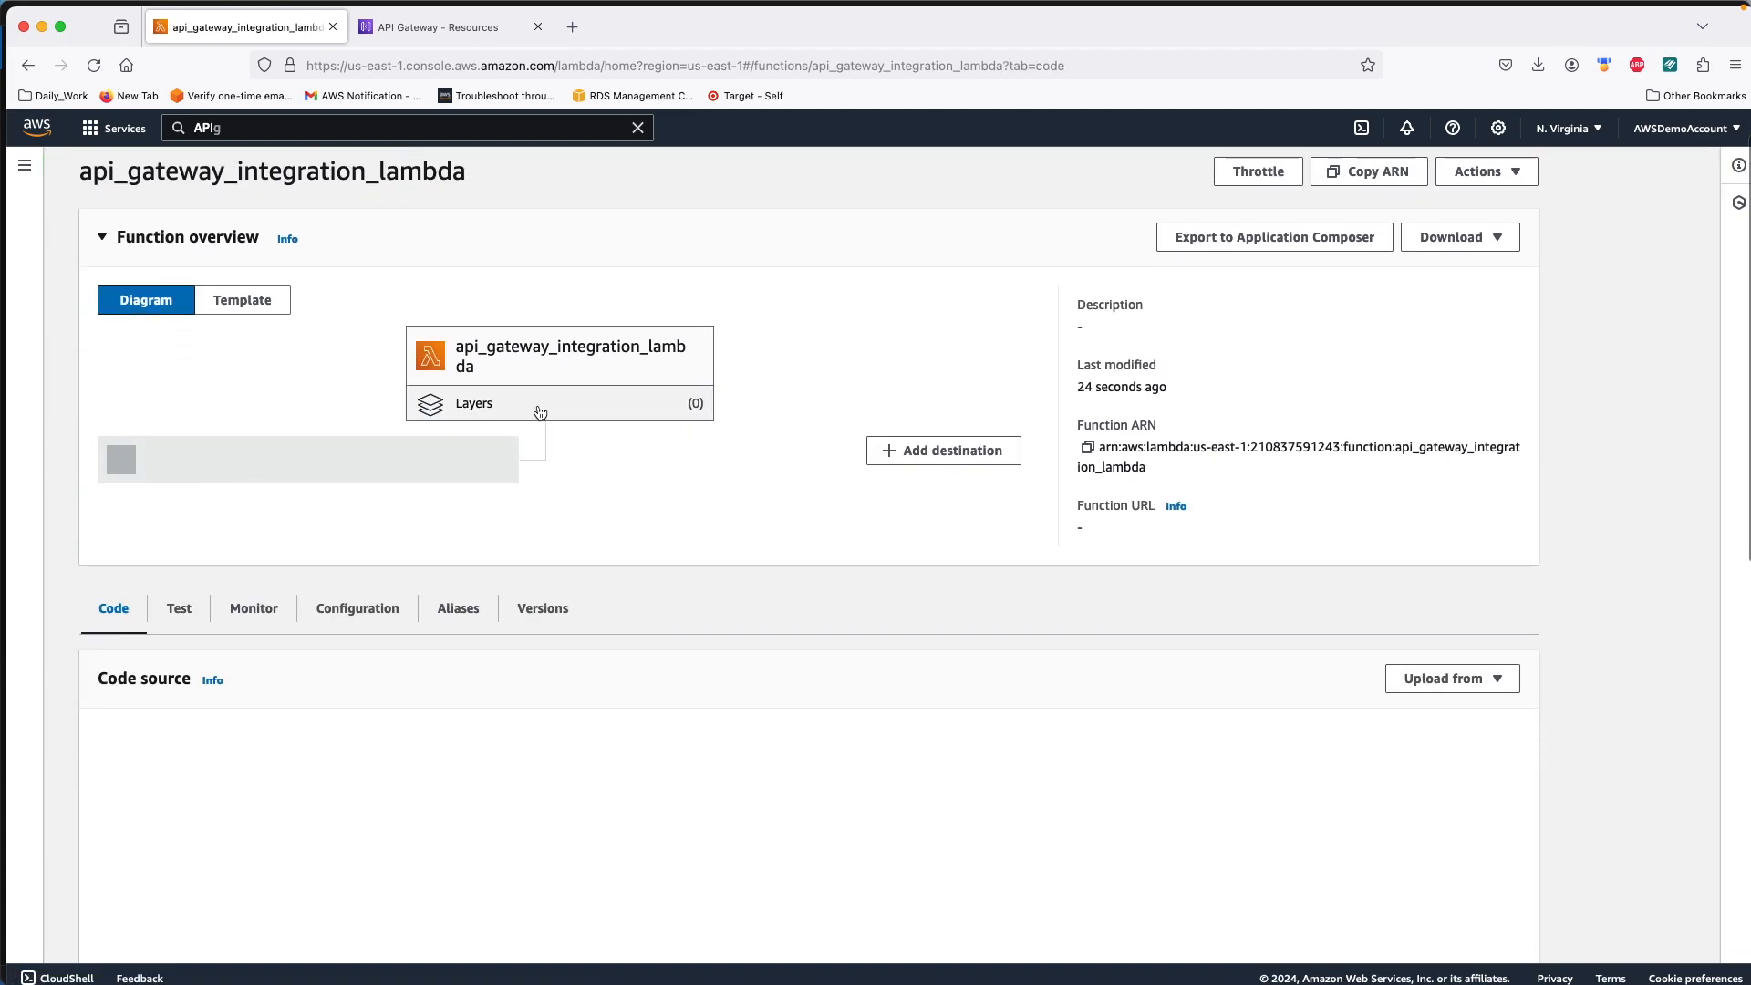
pyautogui.click(542, 507)
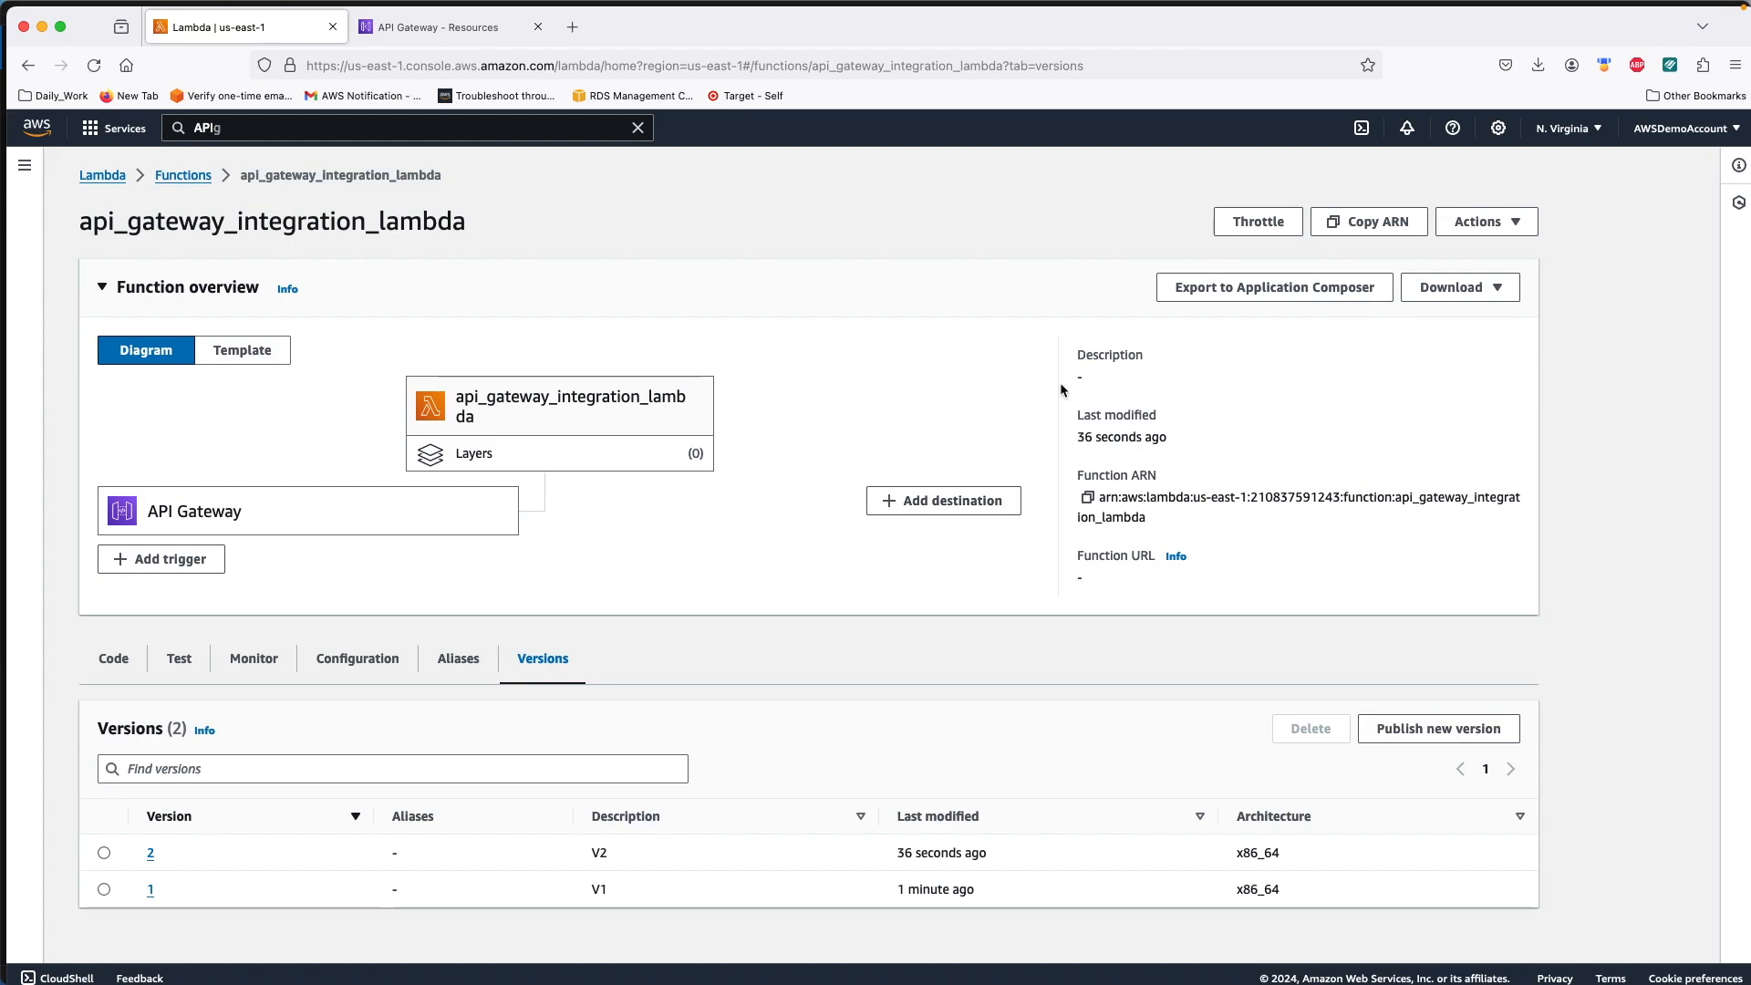
# Step: Set up a new function alias named DEV with the description "This is DEV Alias", pointing to version $LATEST
pyautogui.click(1512, 224)
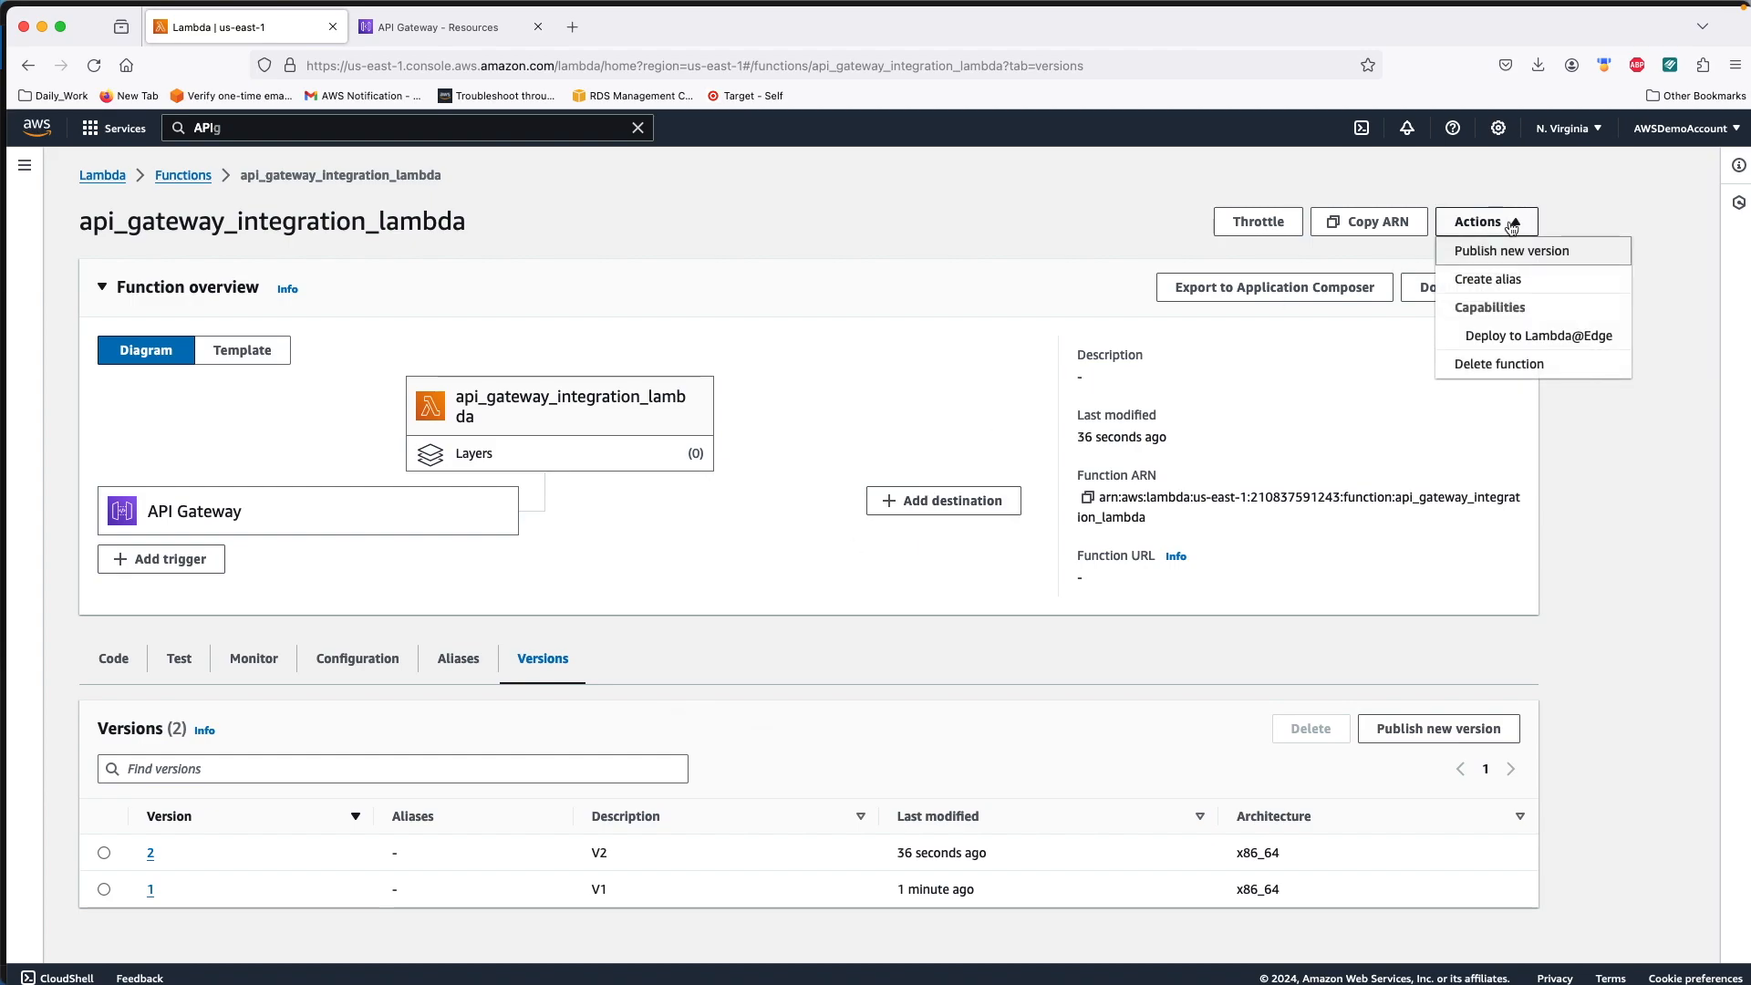
pyautogui.click(1497, 278)
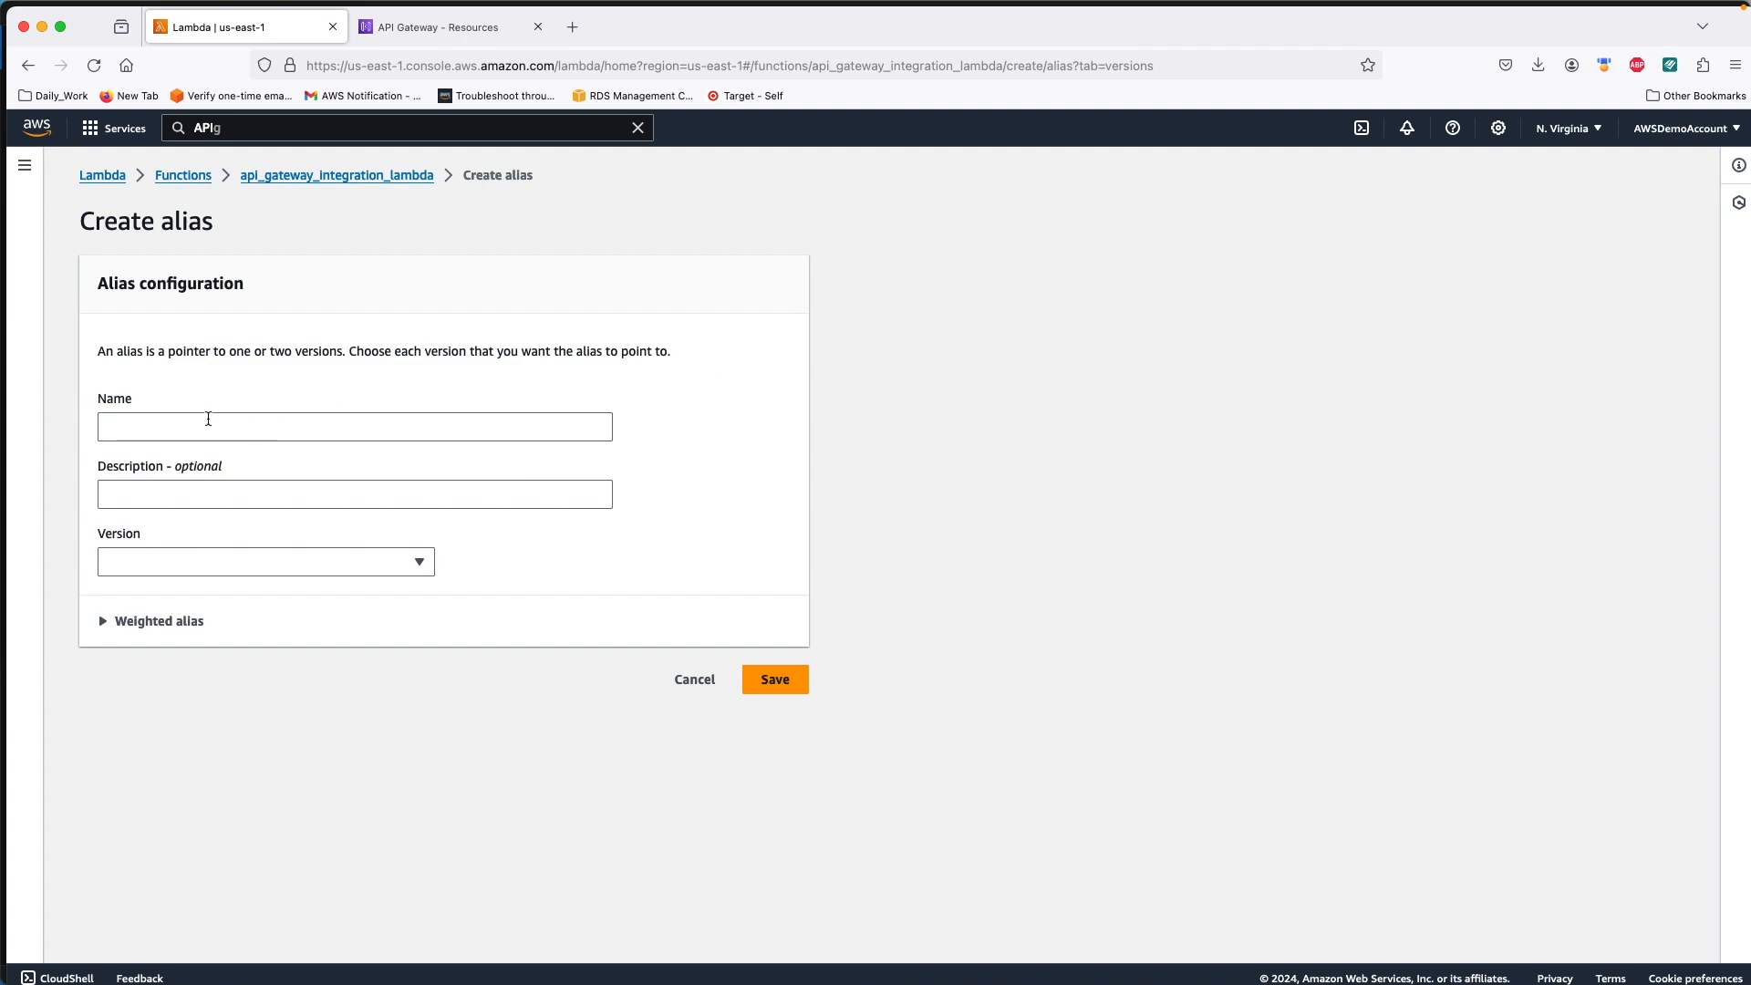
pyautogui.click(152, 421)
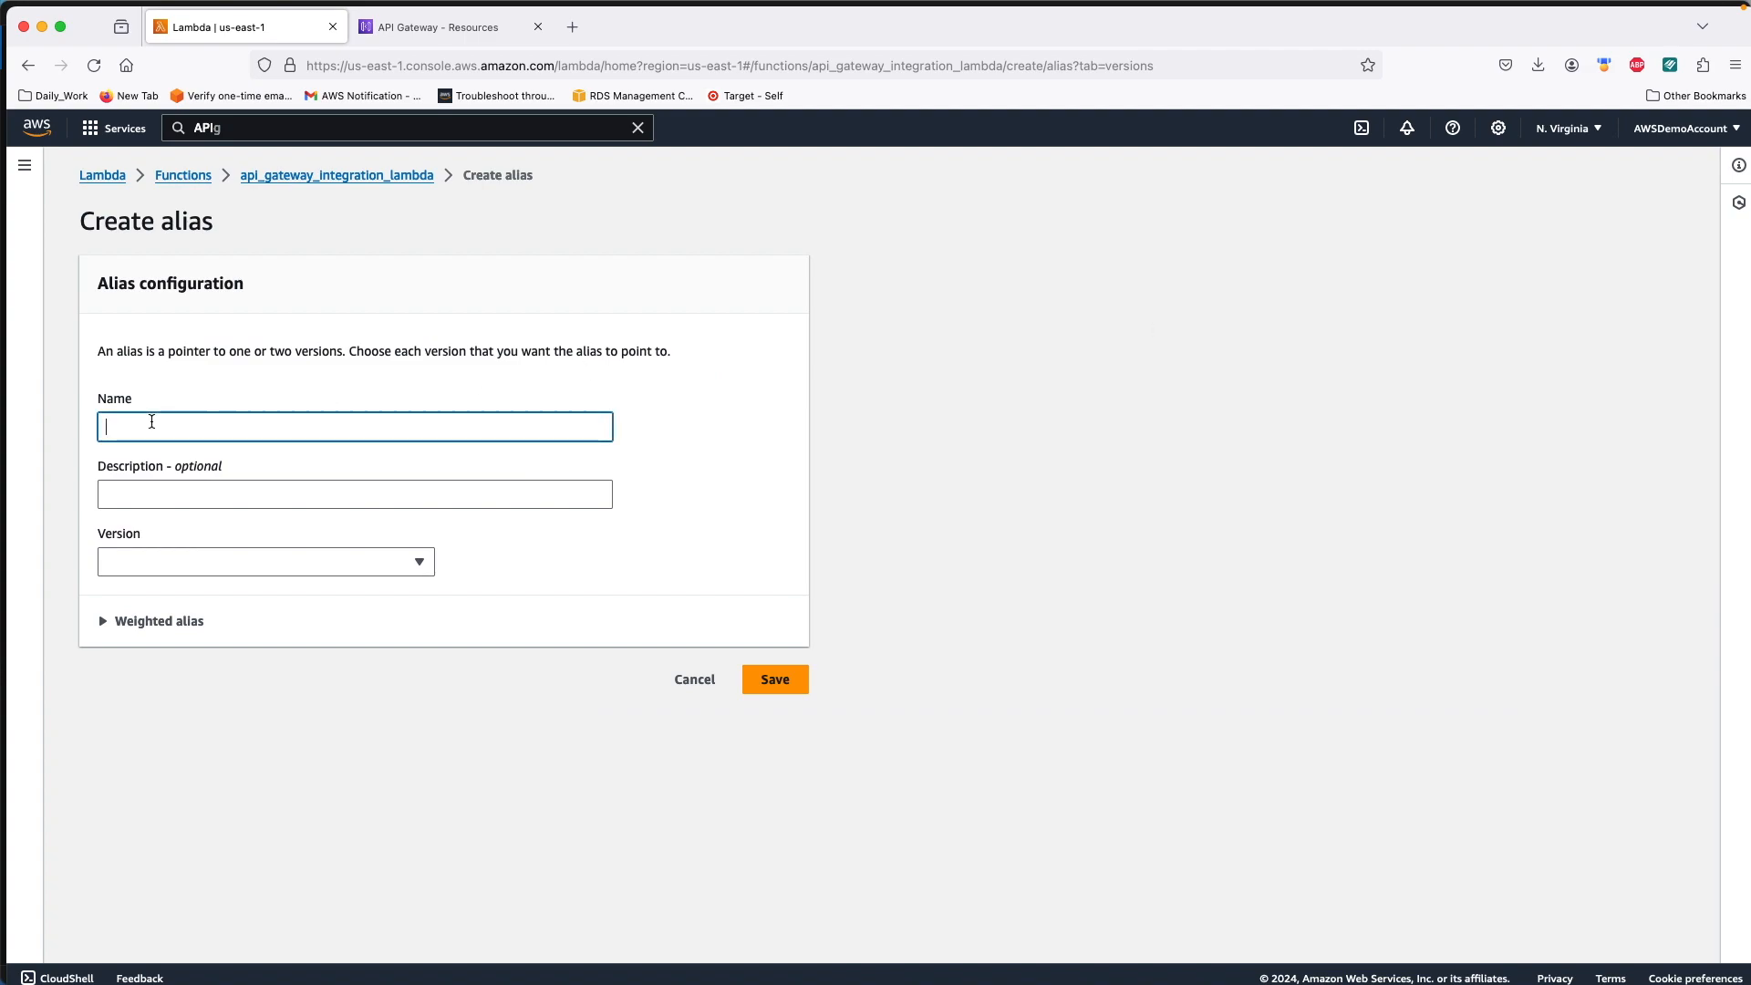
pyautogui.write('DEV')
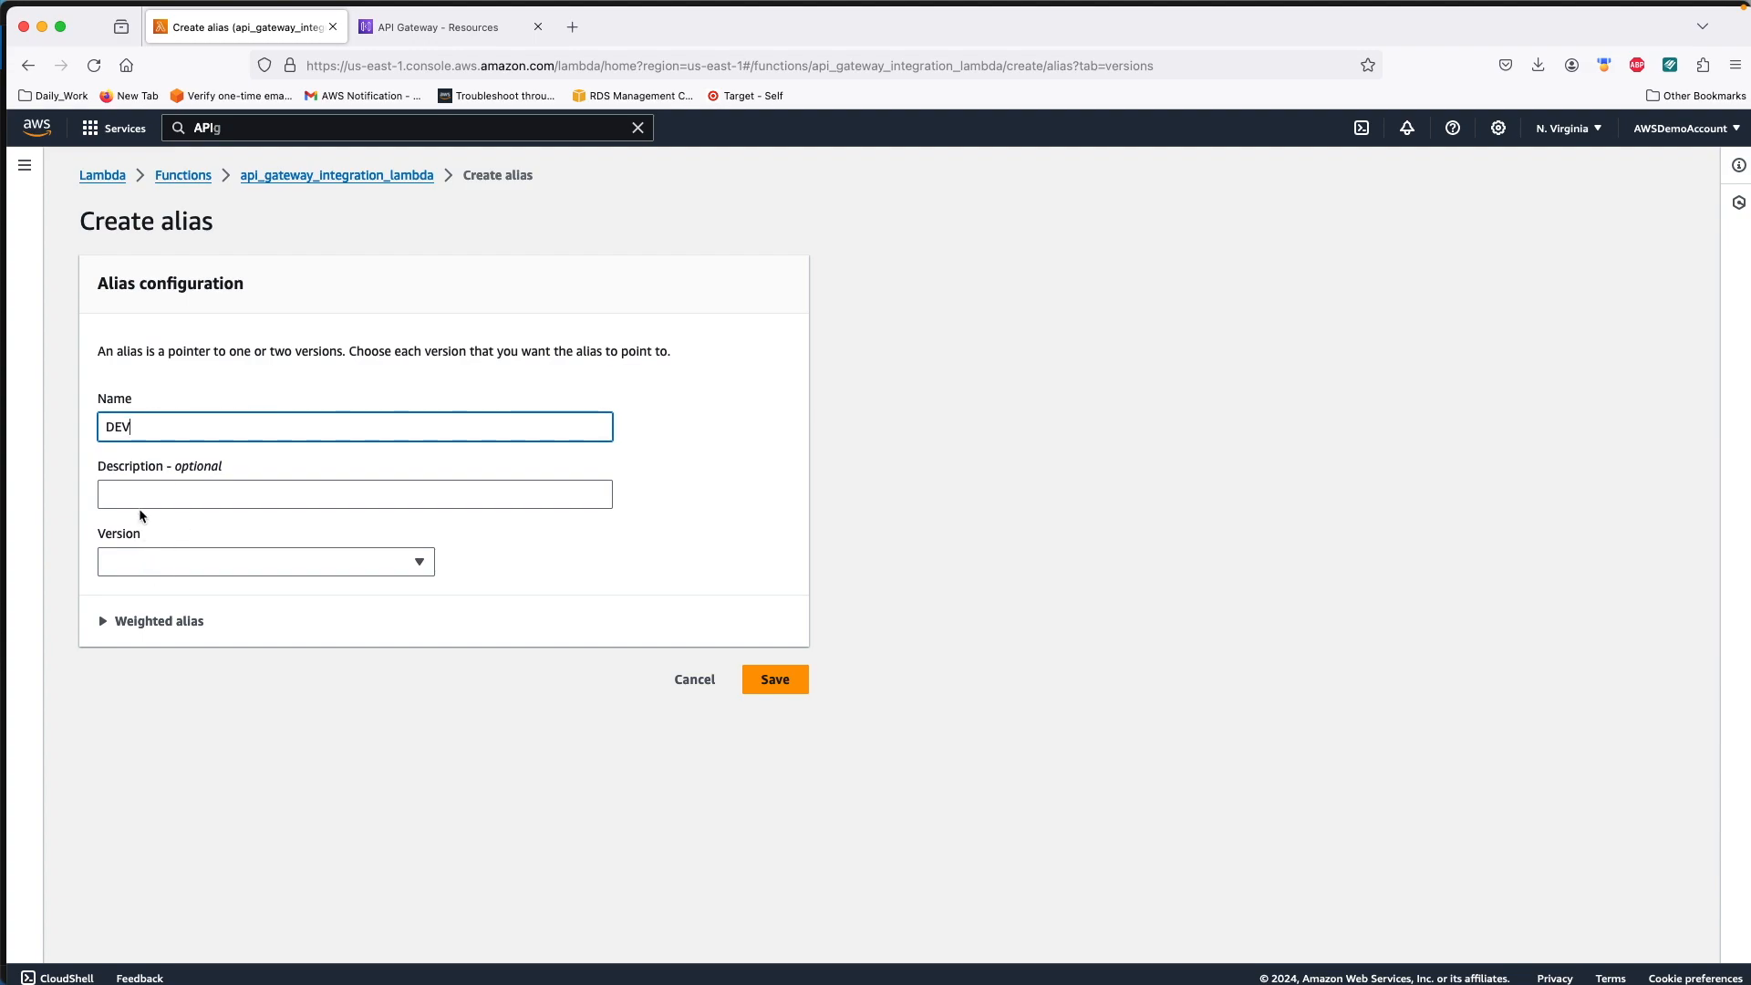
pyautogui.click(159, 555)
pyautogui.click(161, 619)
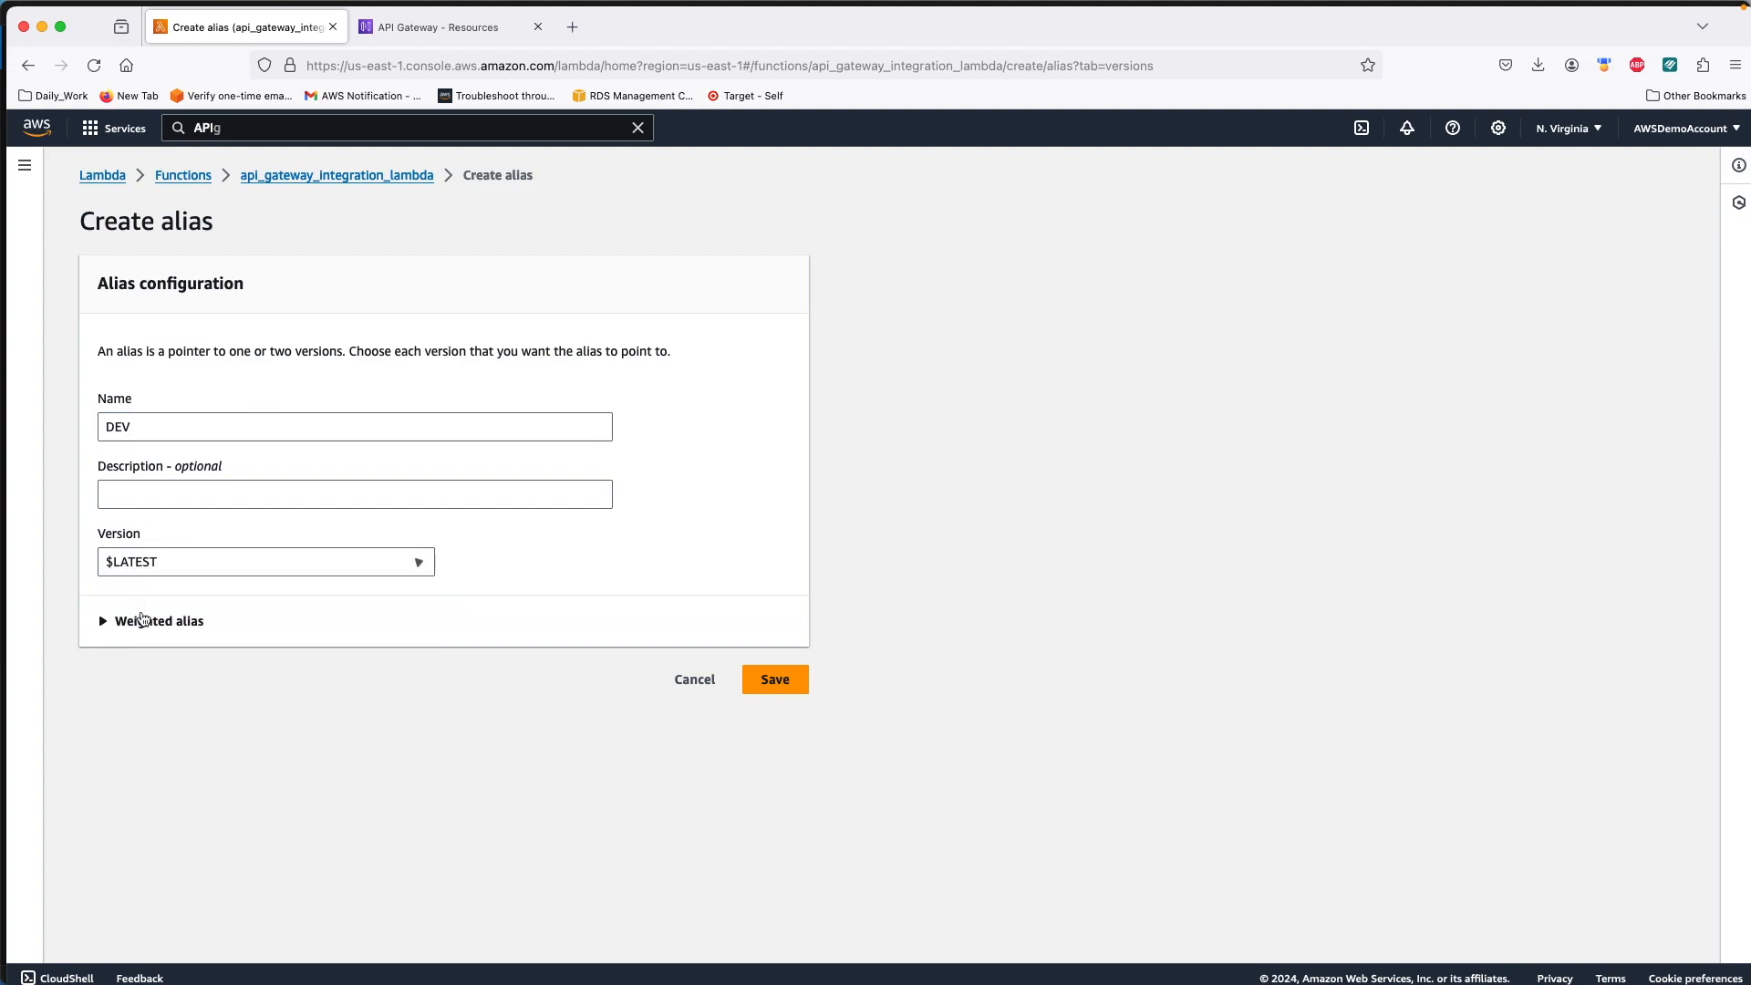
pyautogui.click(121, 498)
pyautogui.write('This is DEV Alias')
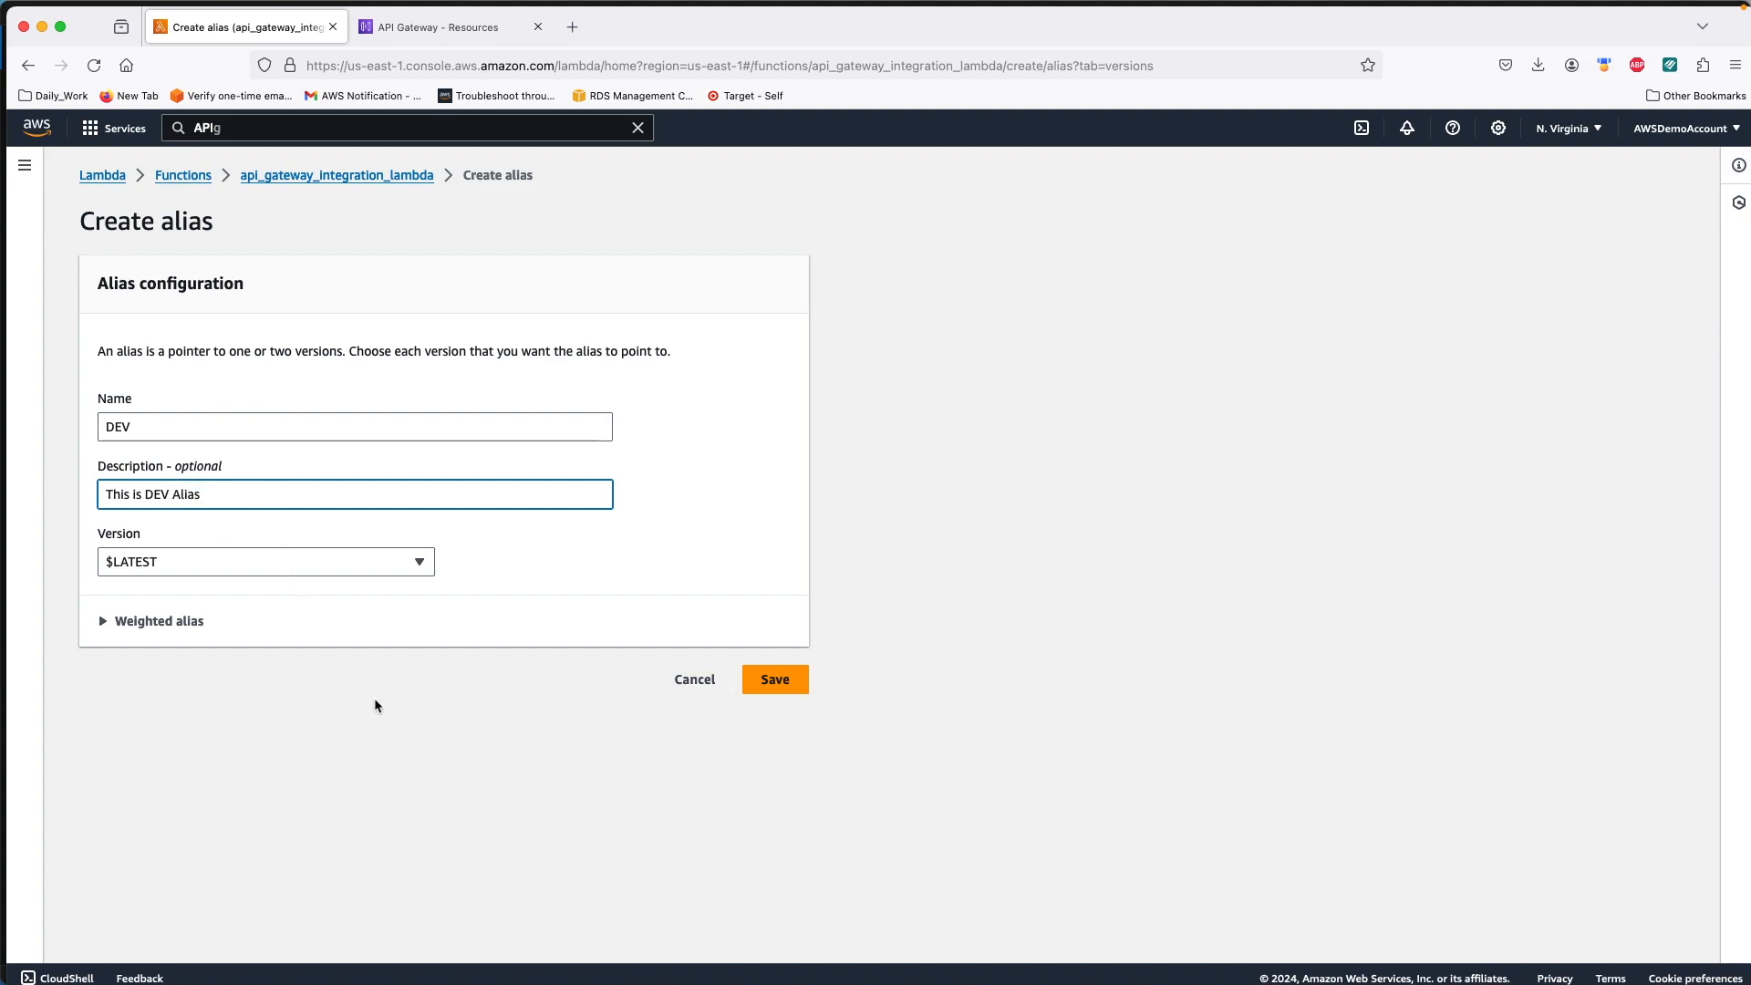
# Step: Examine the weighted alias settings and the additional versions offered there, without choosing one
pyautogui.click(104, 626)
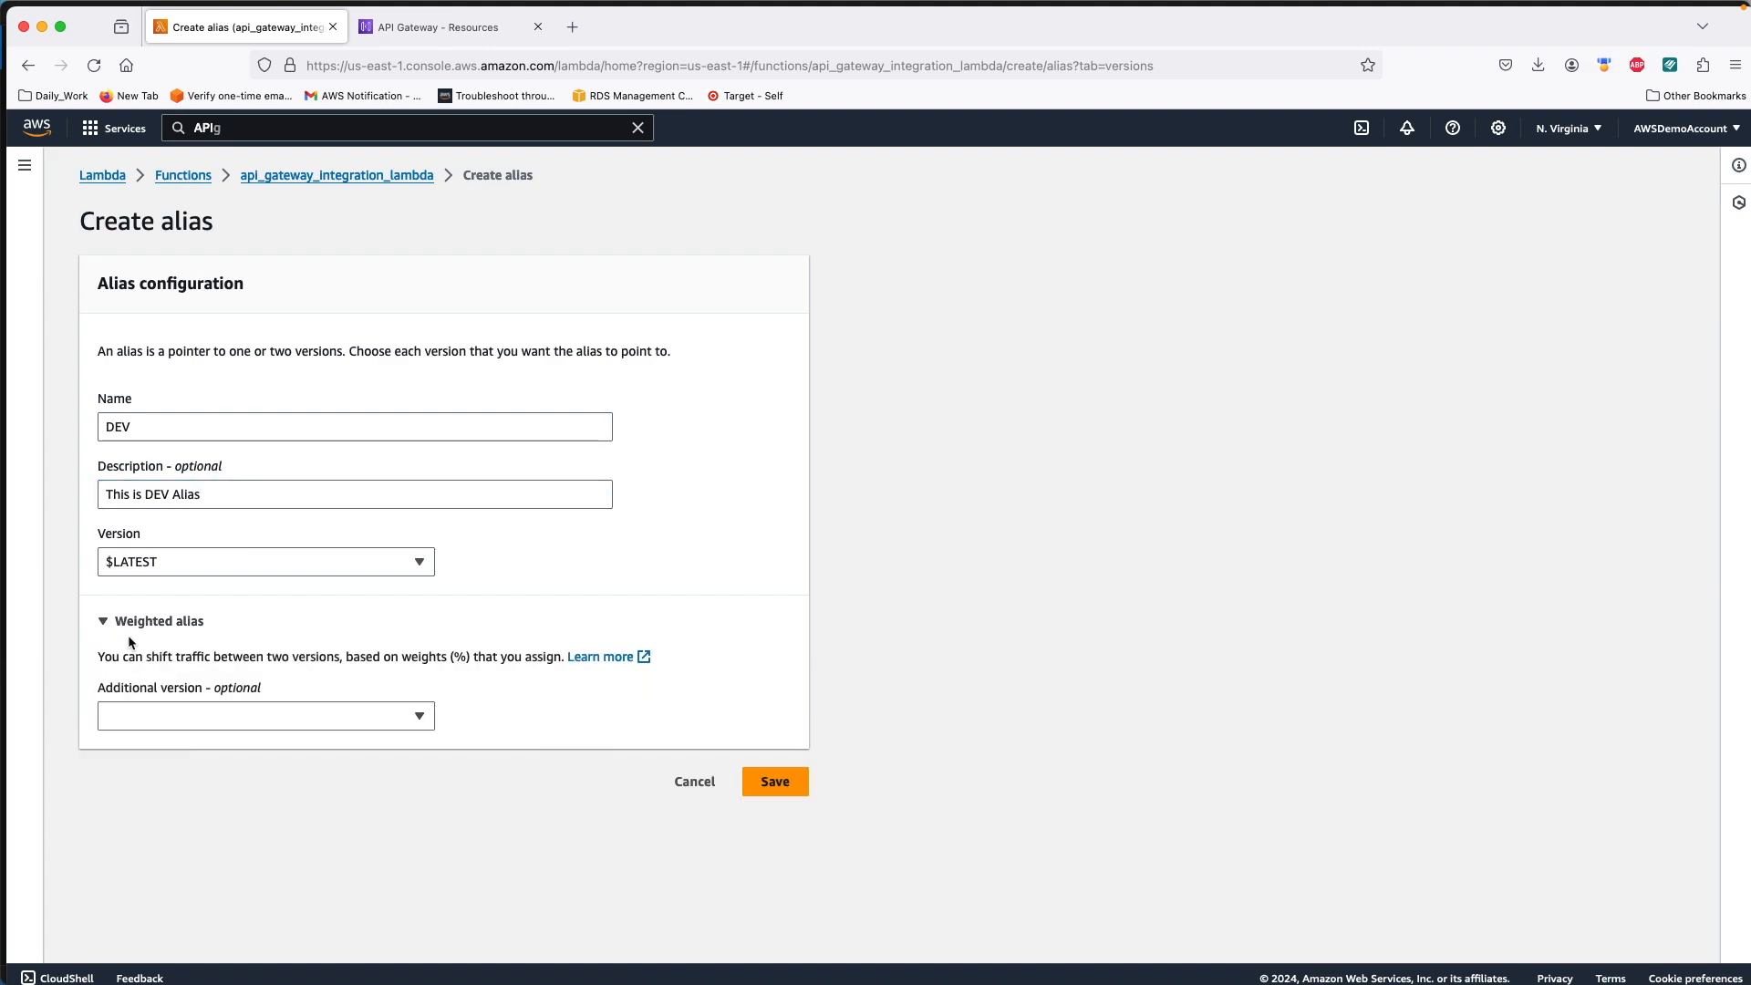
pyautogui.click(285, 716)
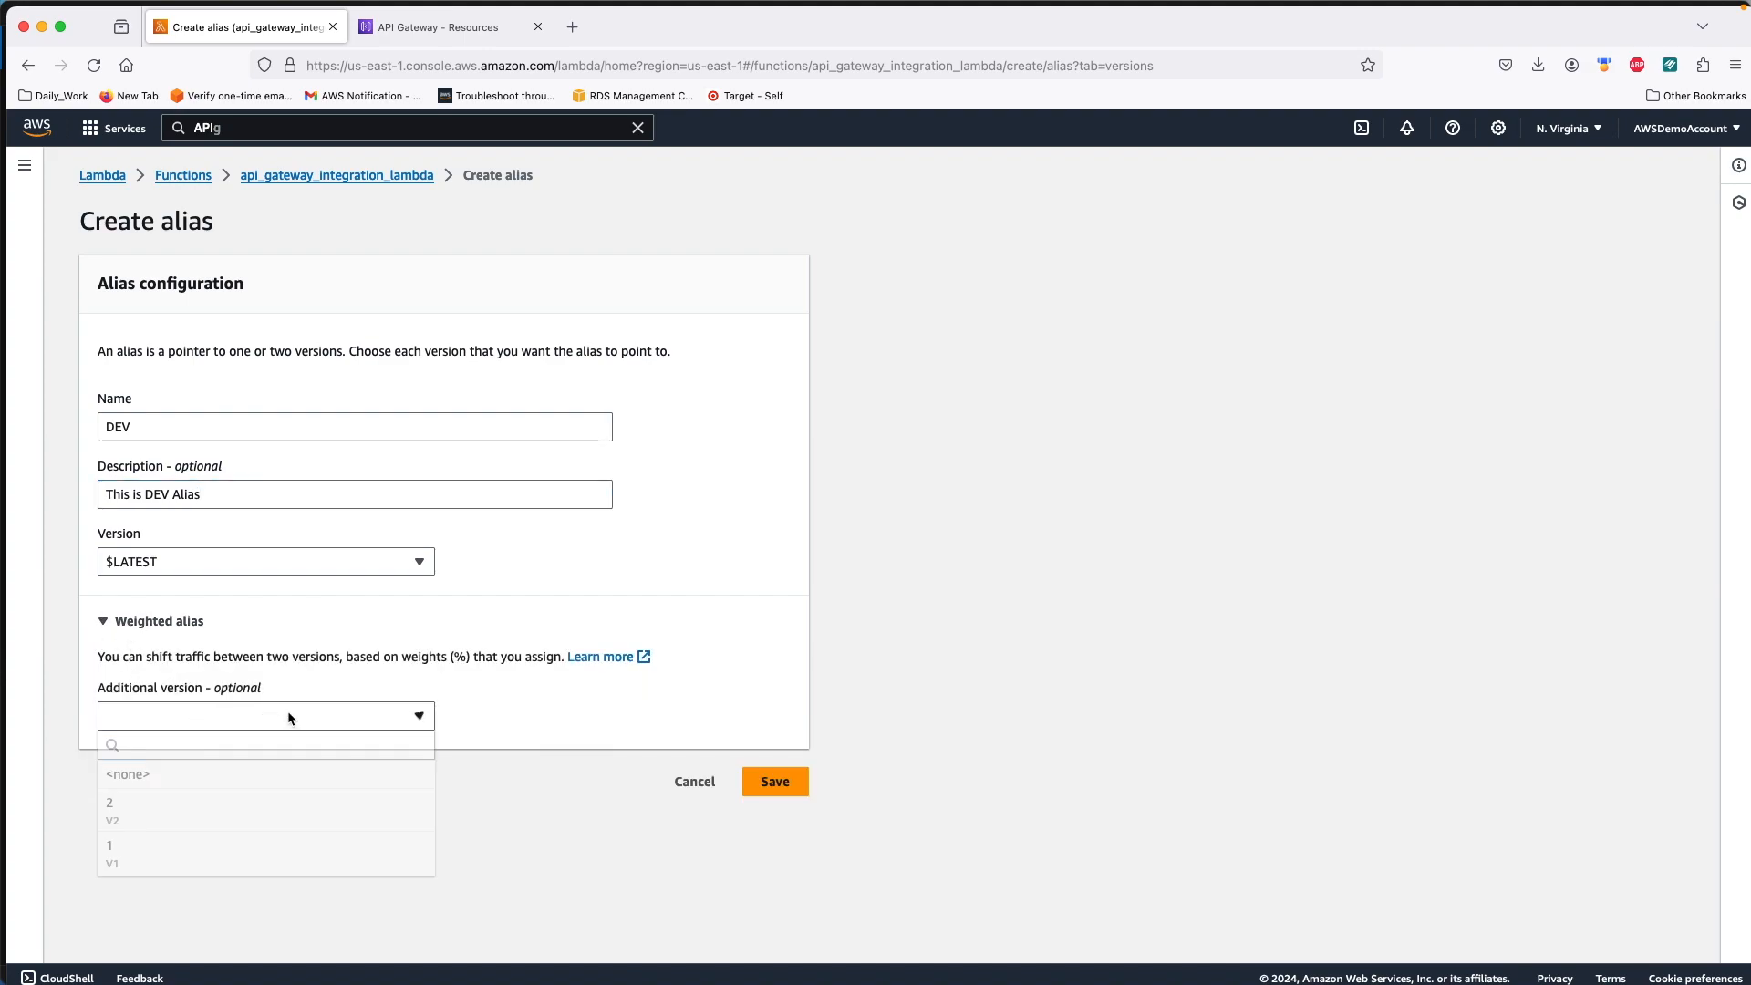
pyautogui.click(106, 624)
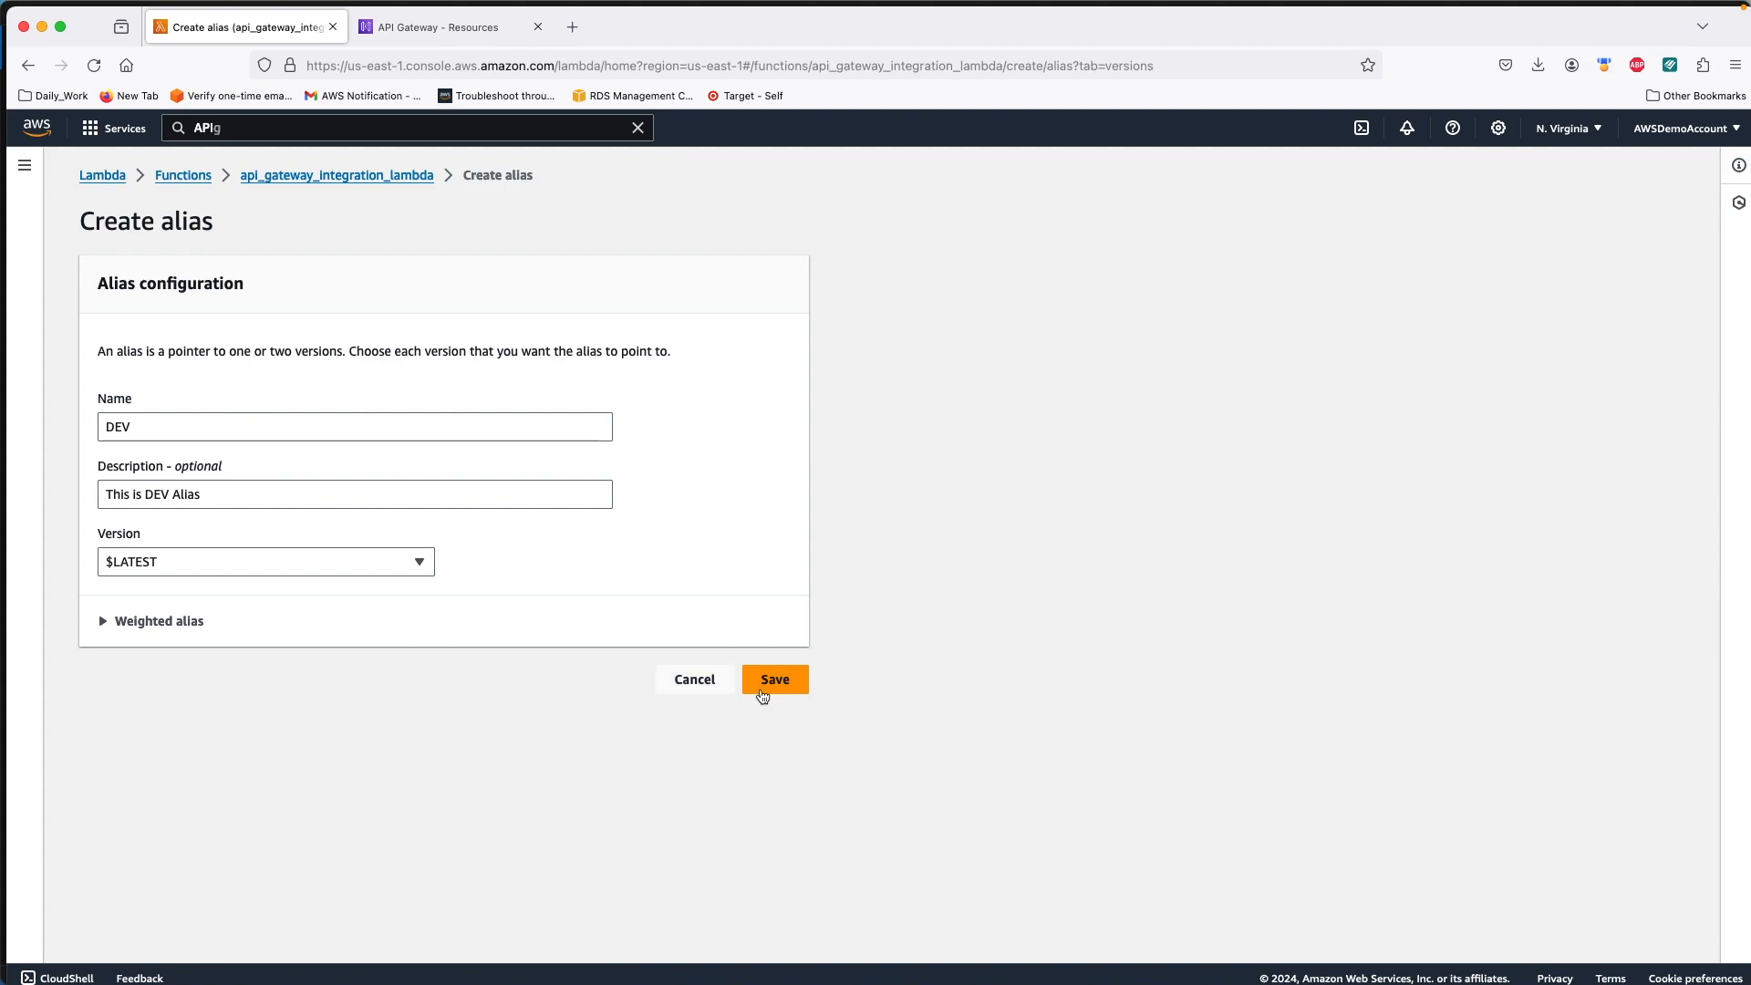
# Step: Save the DEV alias and review its general configuration
pyautogui.click(777, 682)
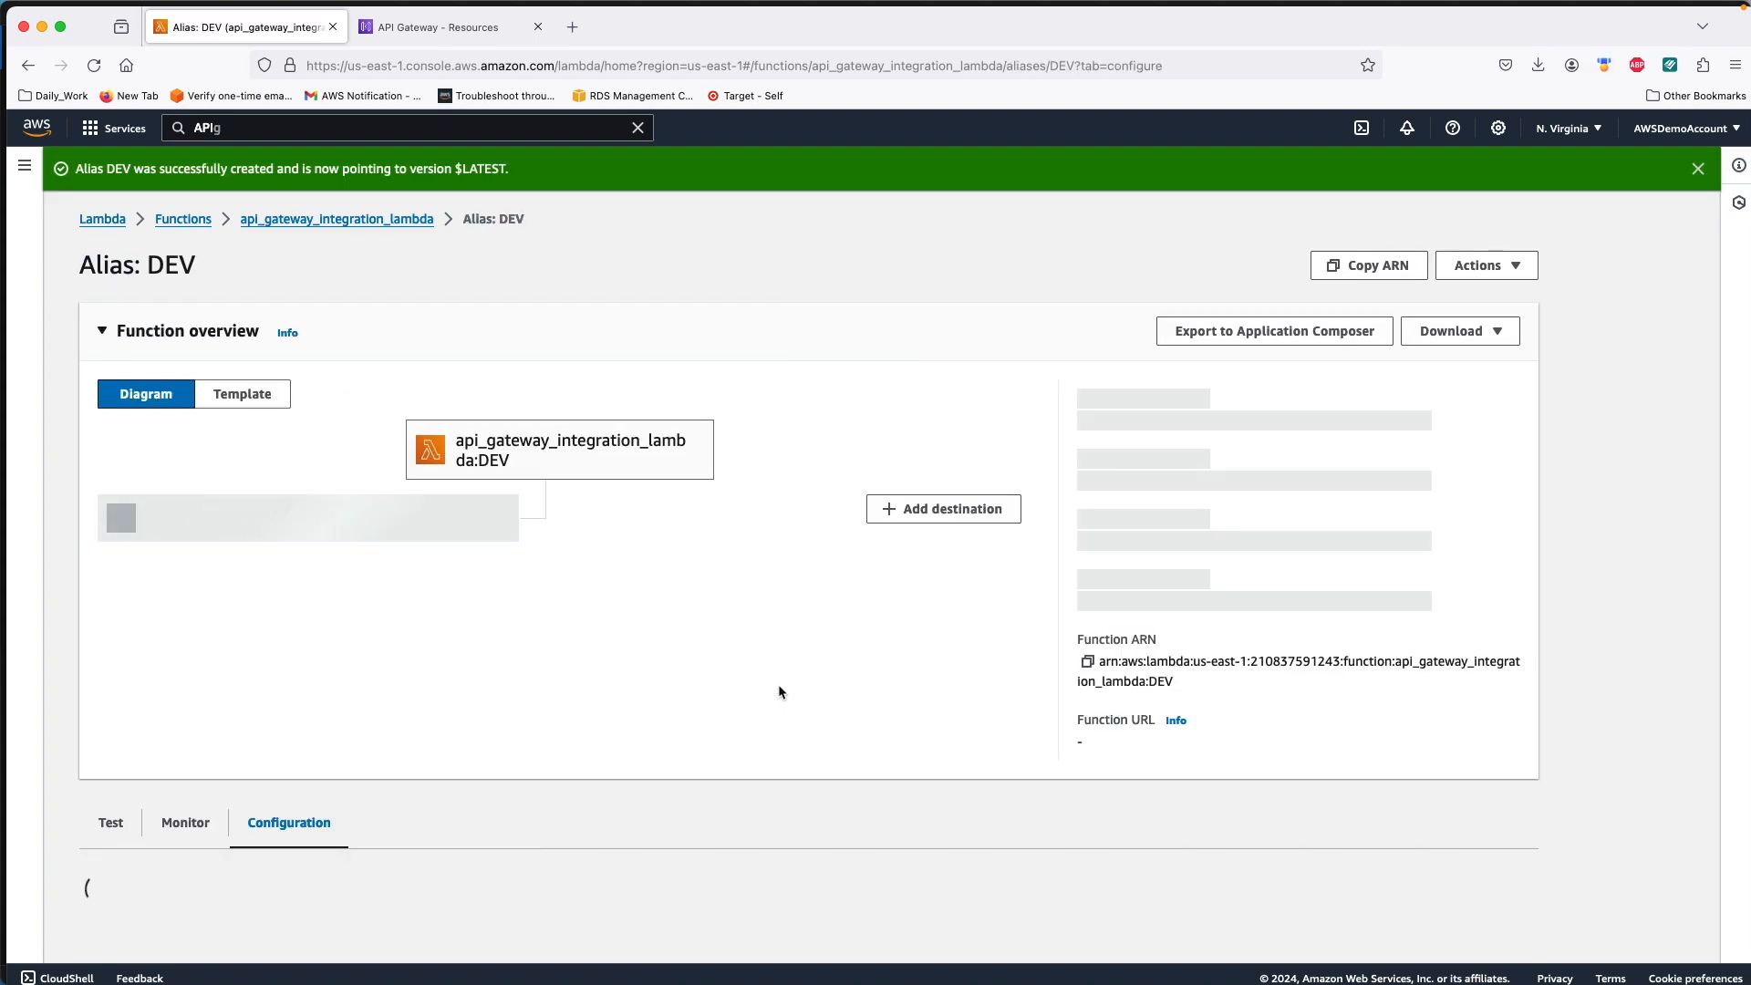
pyautogui.scroll(-3, 673, 684)
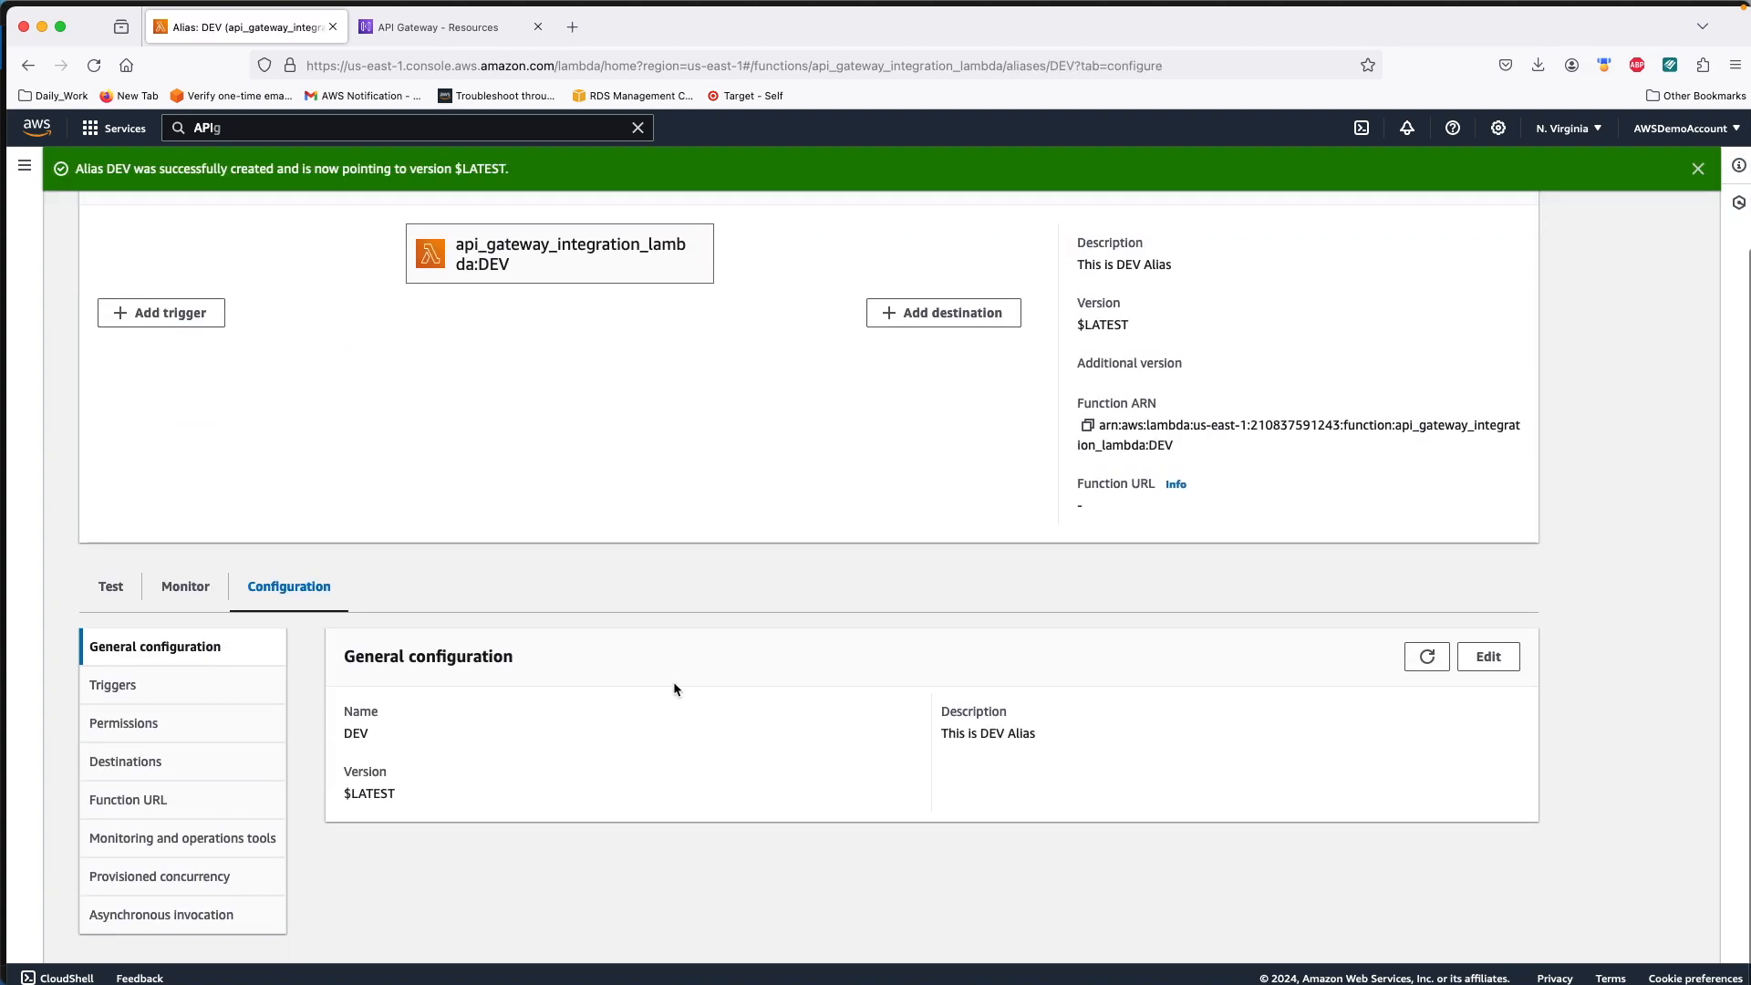
pyautogui.scroll(1, 493, 762)
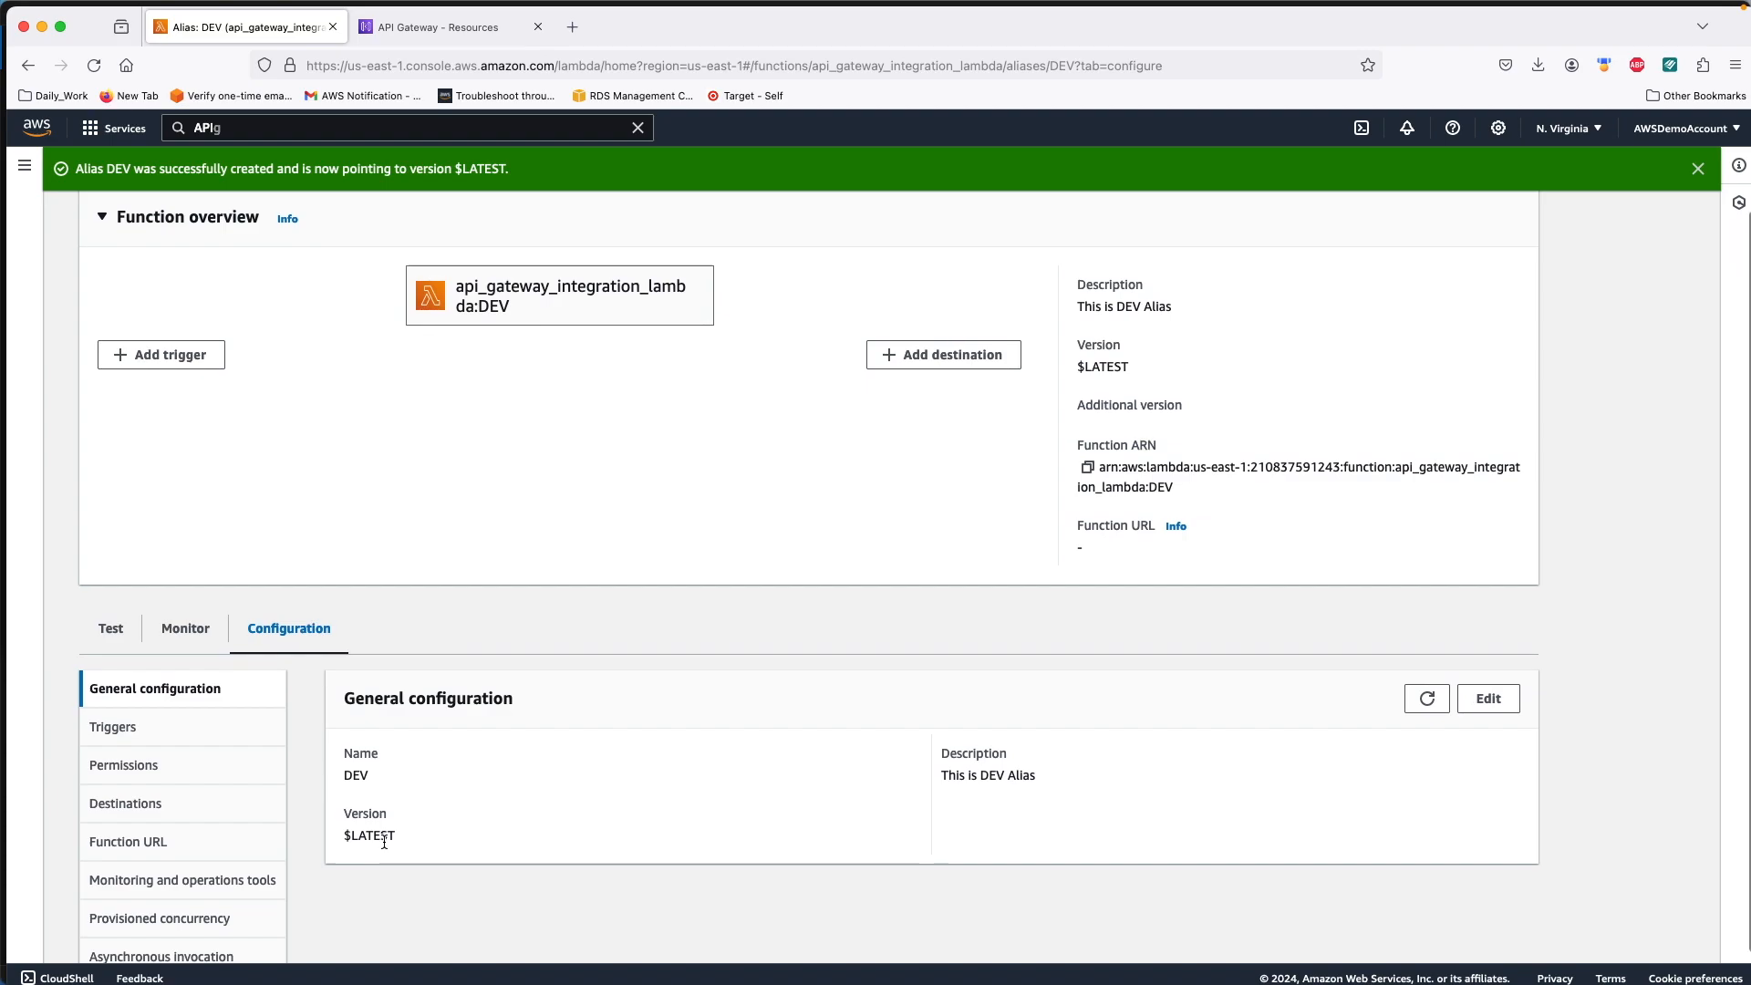
# Step: Open published version 1 of the api_gateway_integration_lambda function and review its source code
pyautogui.scroll(2, 384, 840)
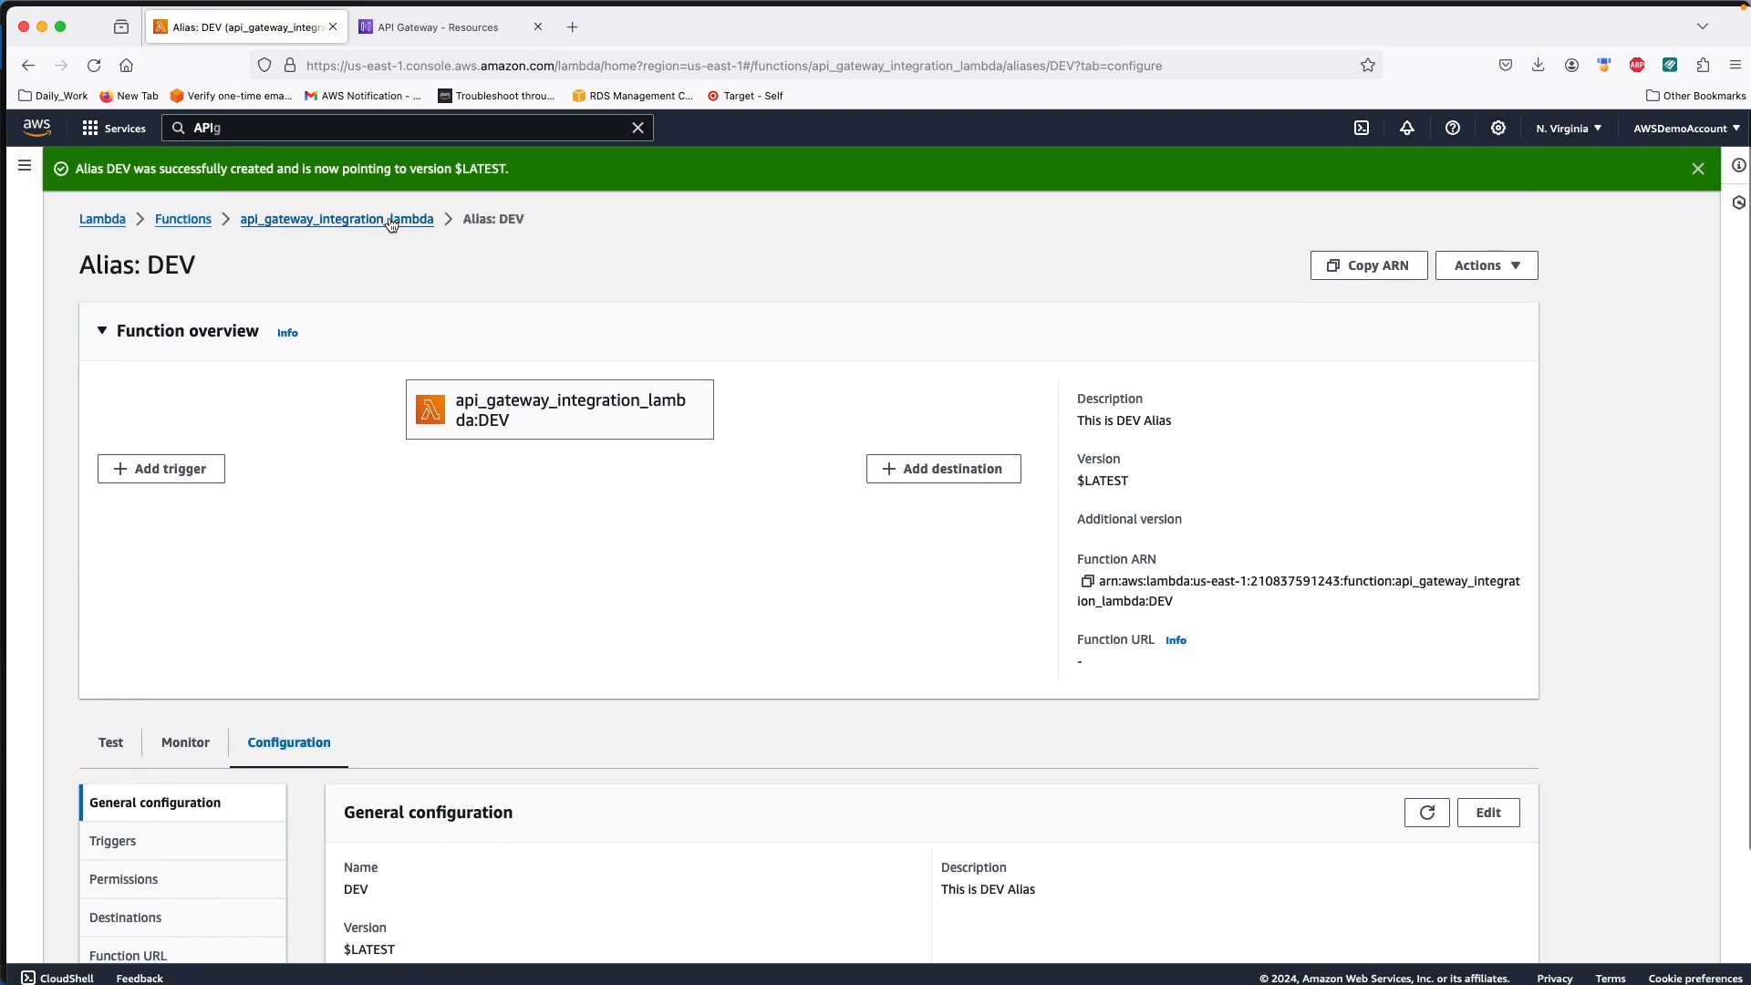
pyautogui.click(390, 224)
pyautogui.scroll(-2, 549, 522)
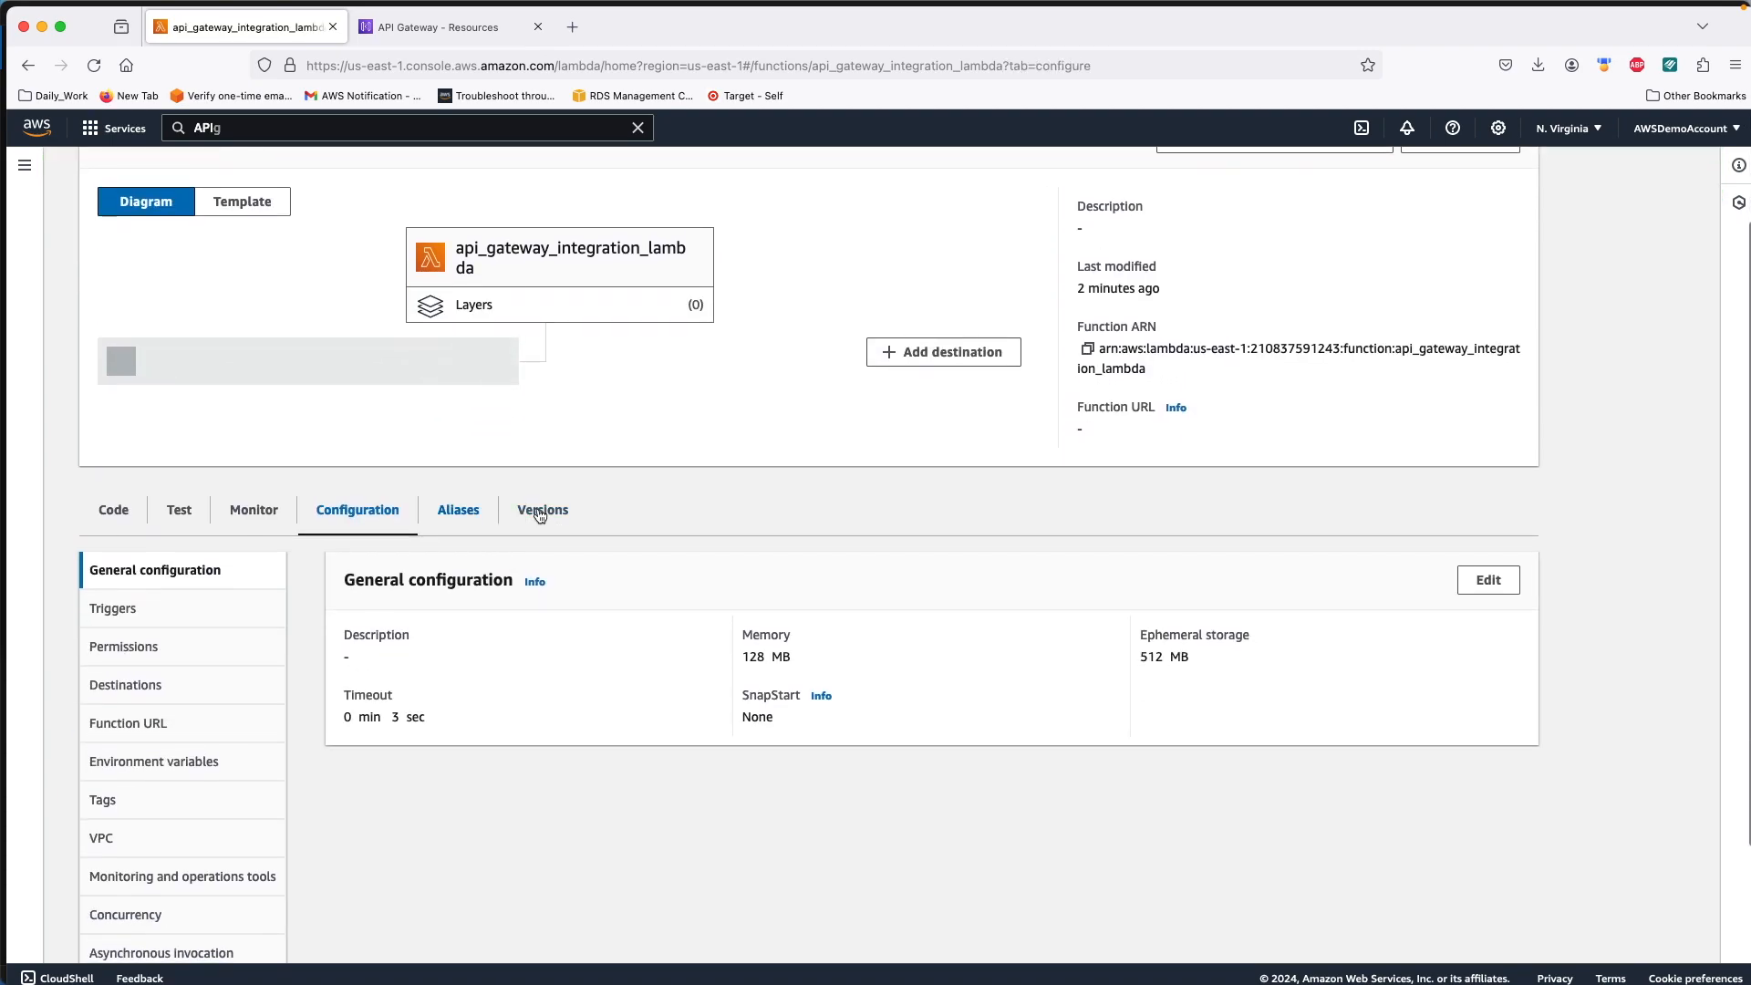
pyautogui.click(540, 512)
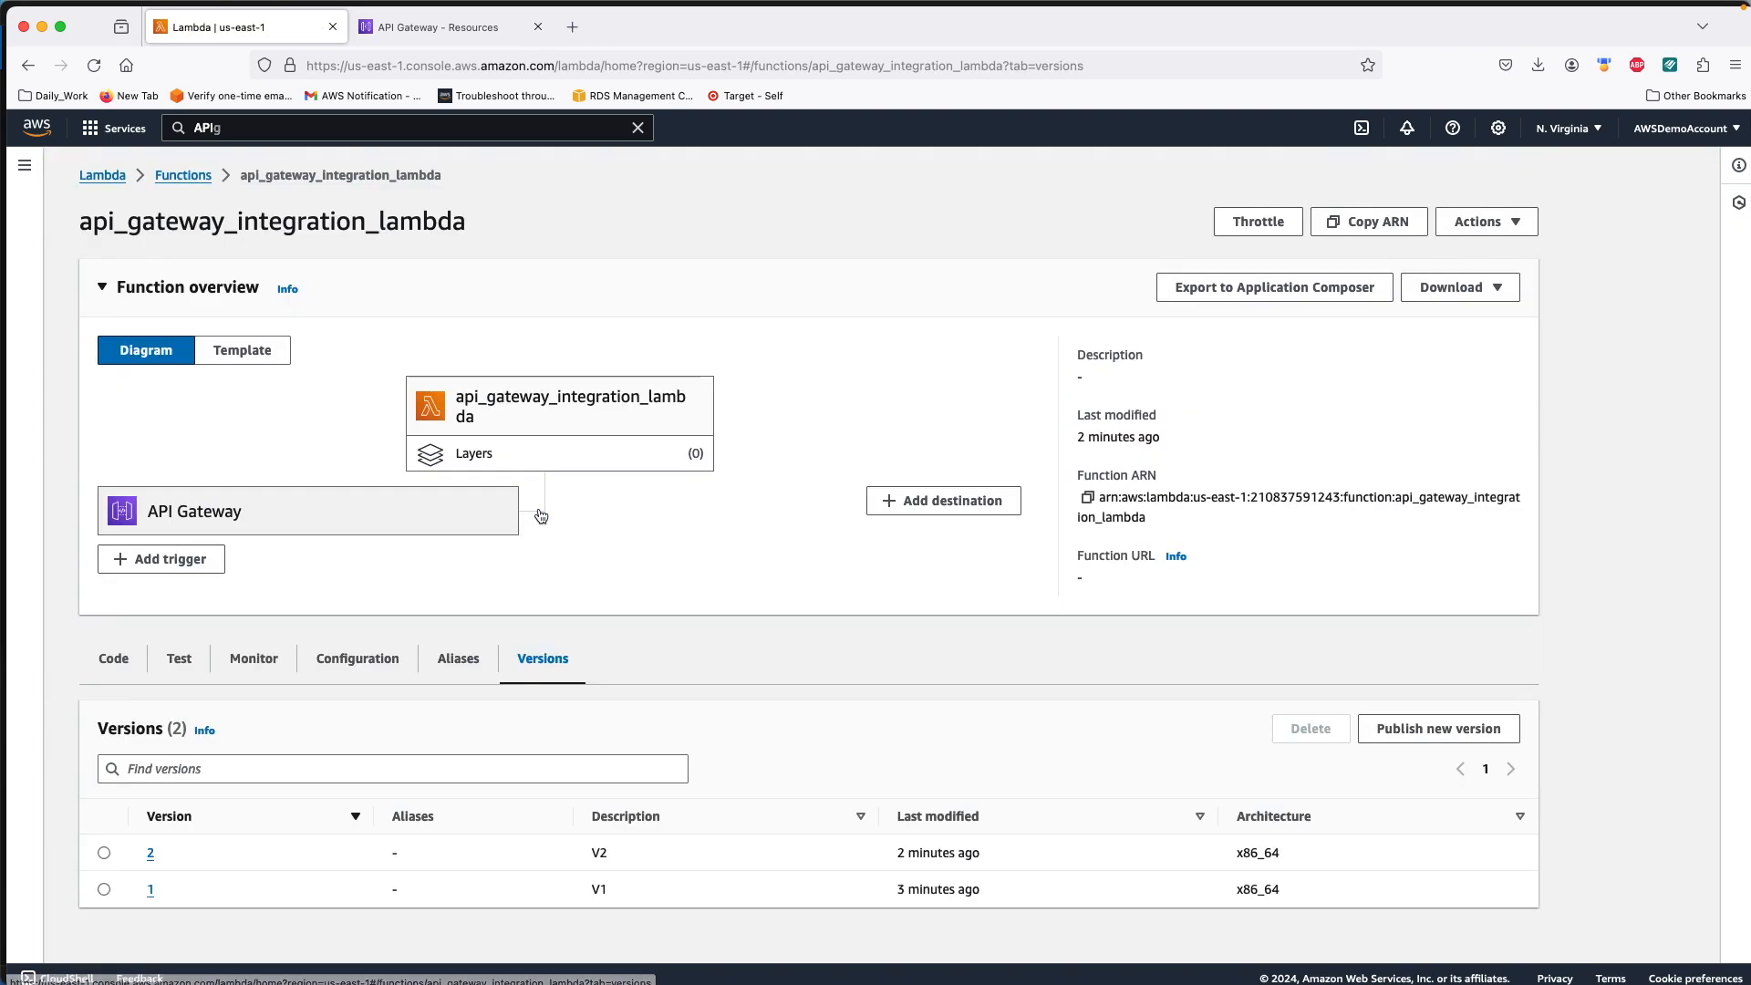
pyautogui.click(151, 890)
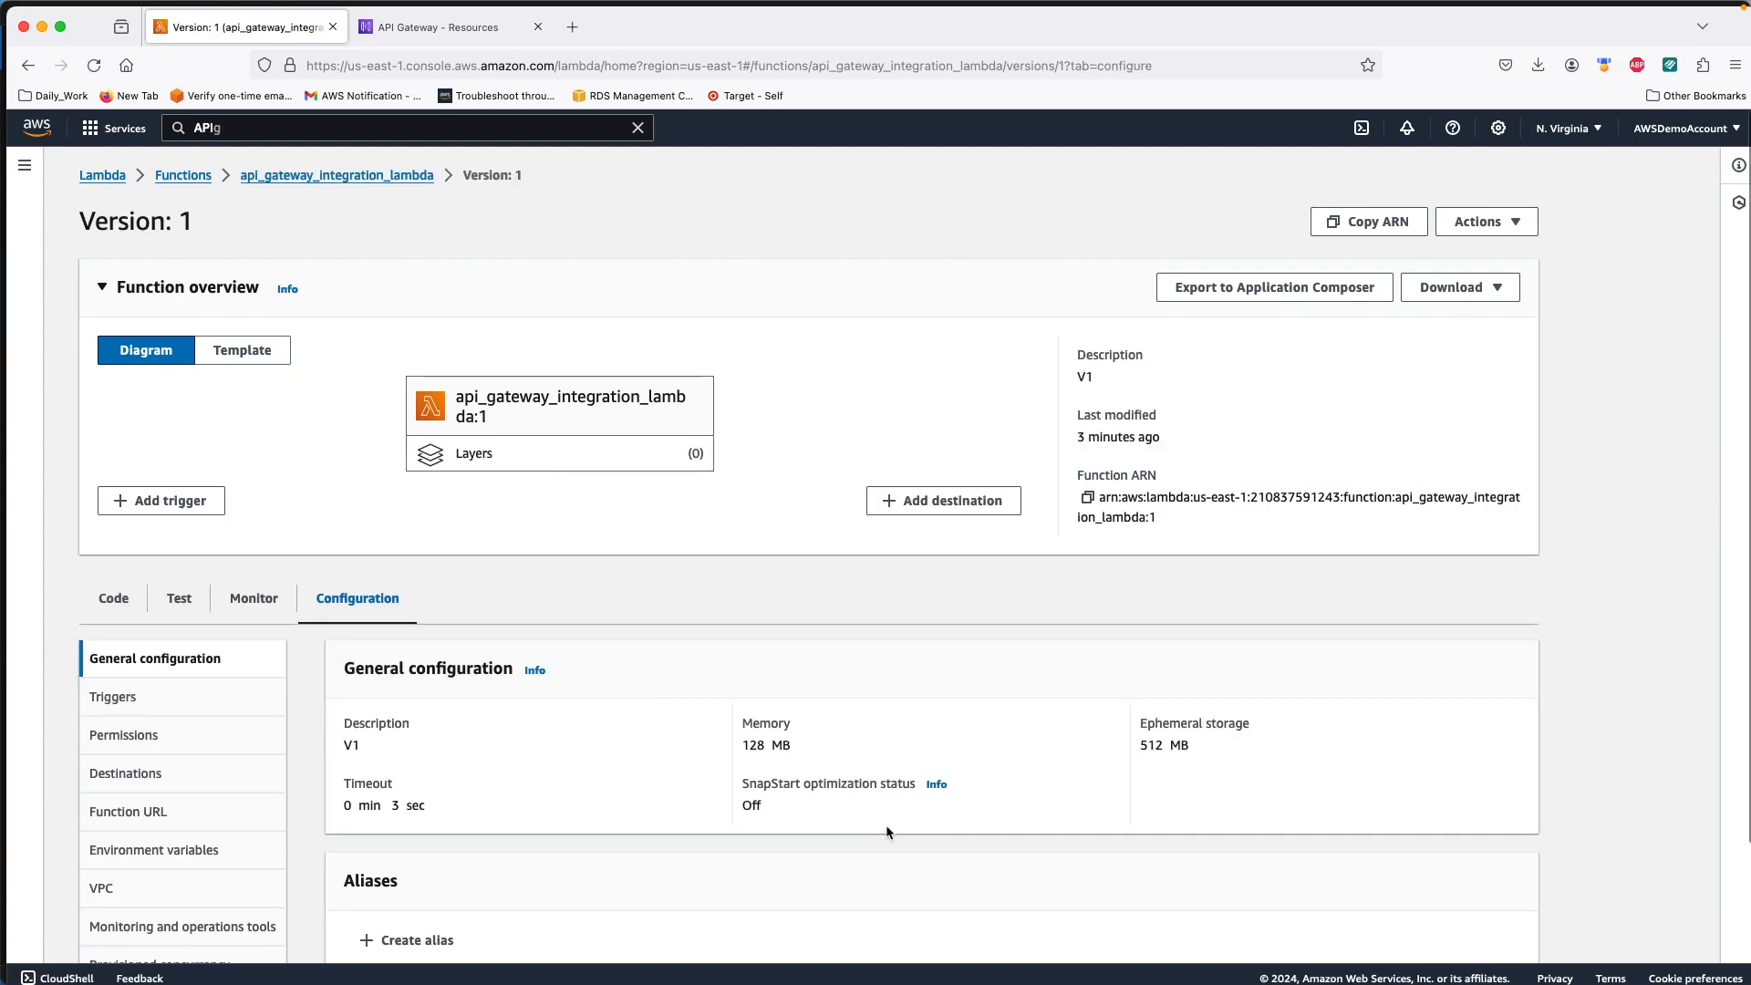
pyautogui.click(107, 599)
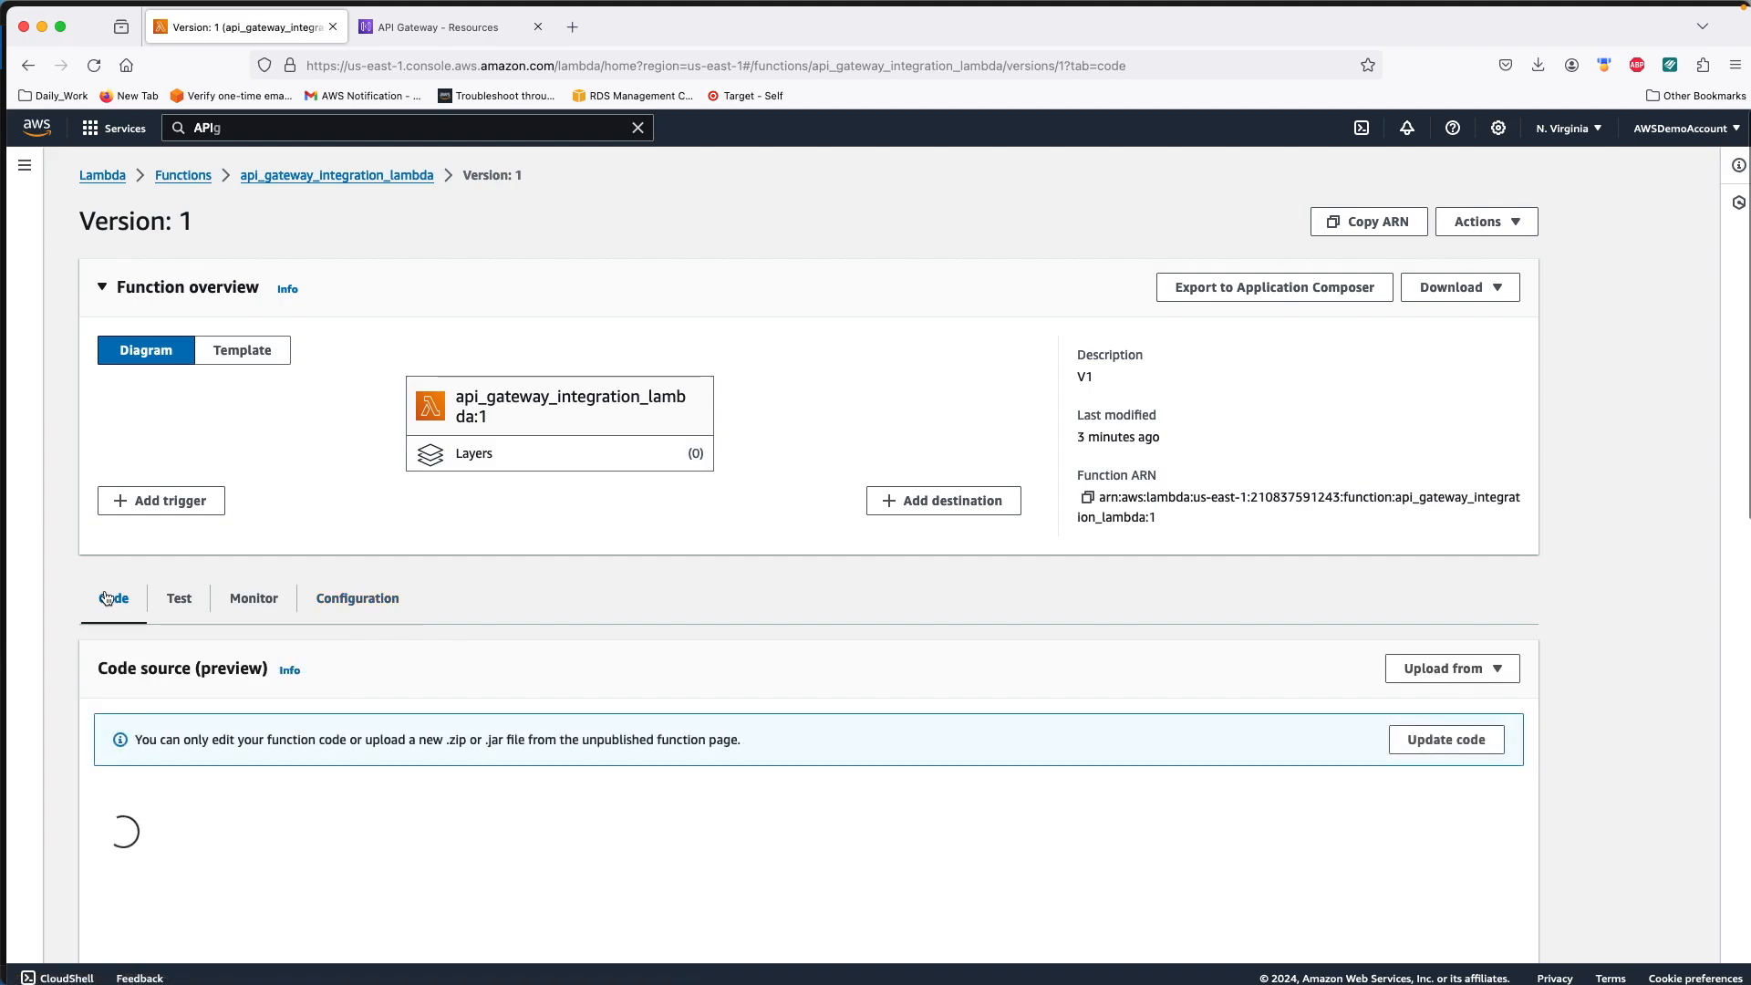
pyautogui.scroll(-5, 795, 708)
pyautogui.scroll(-1, 796, 707)
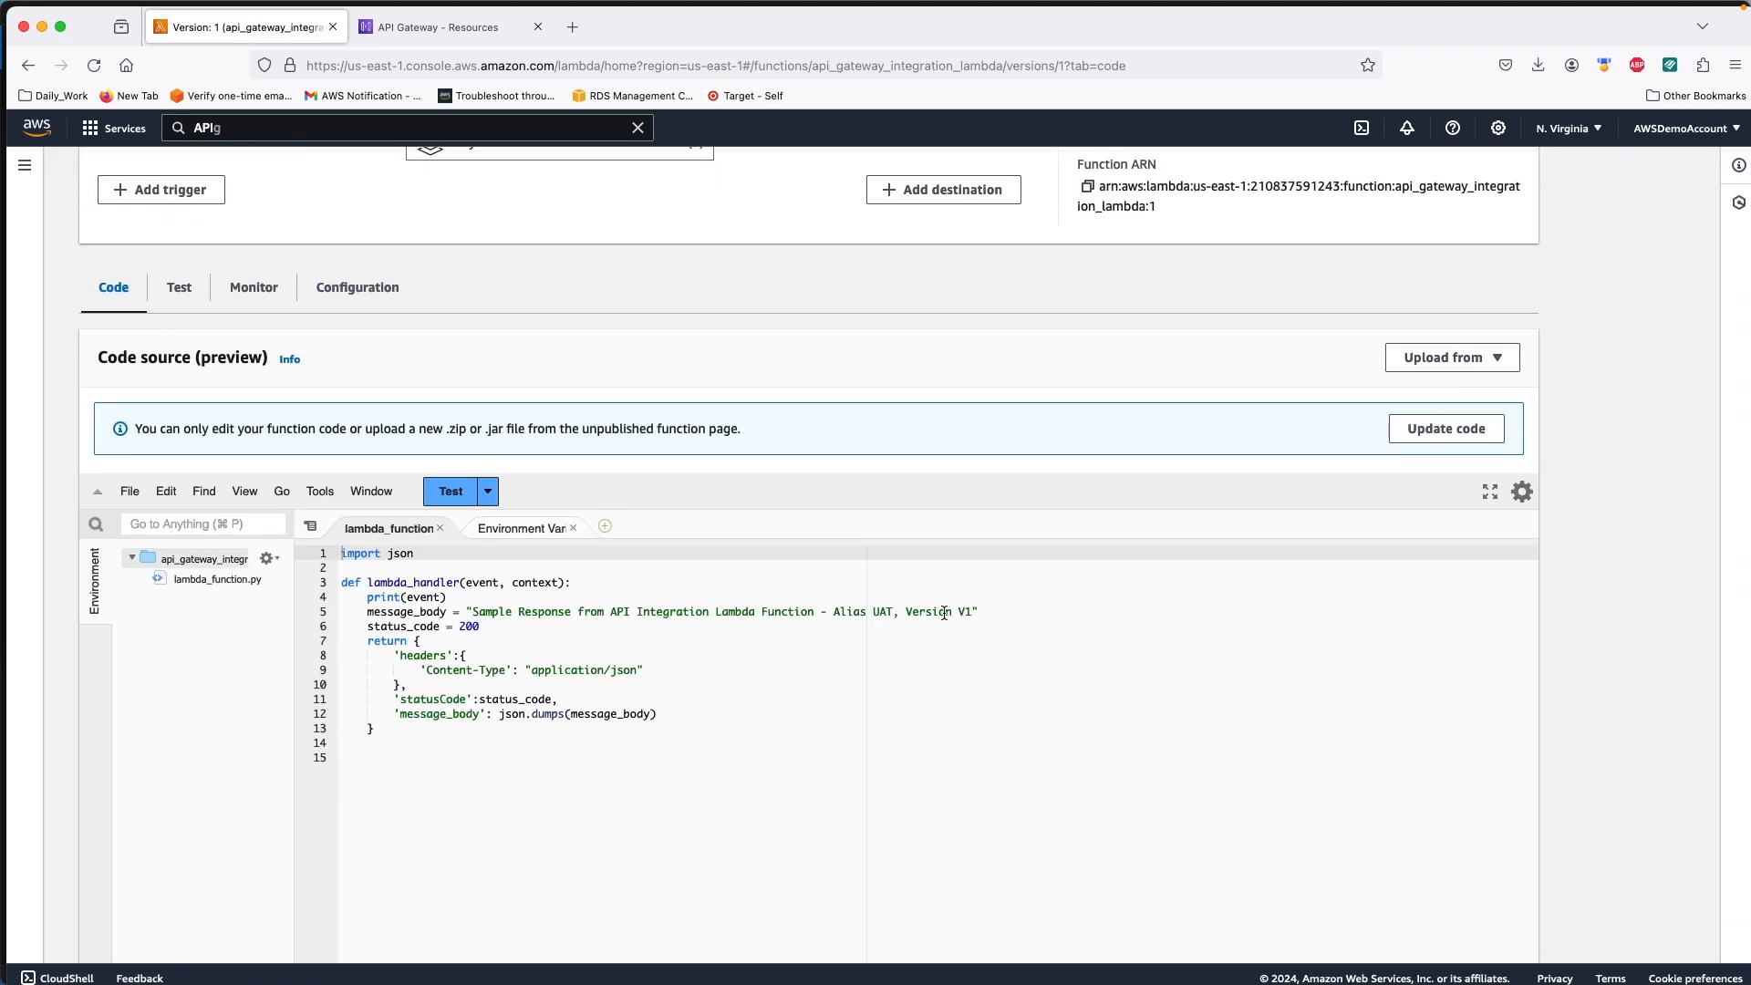
pyautogui.scroll(6, 944, 612)
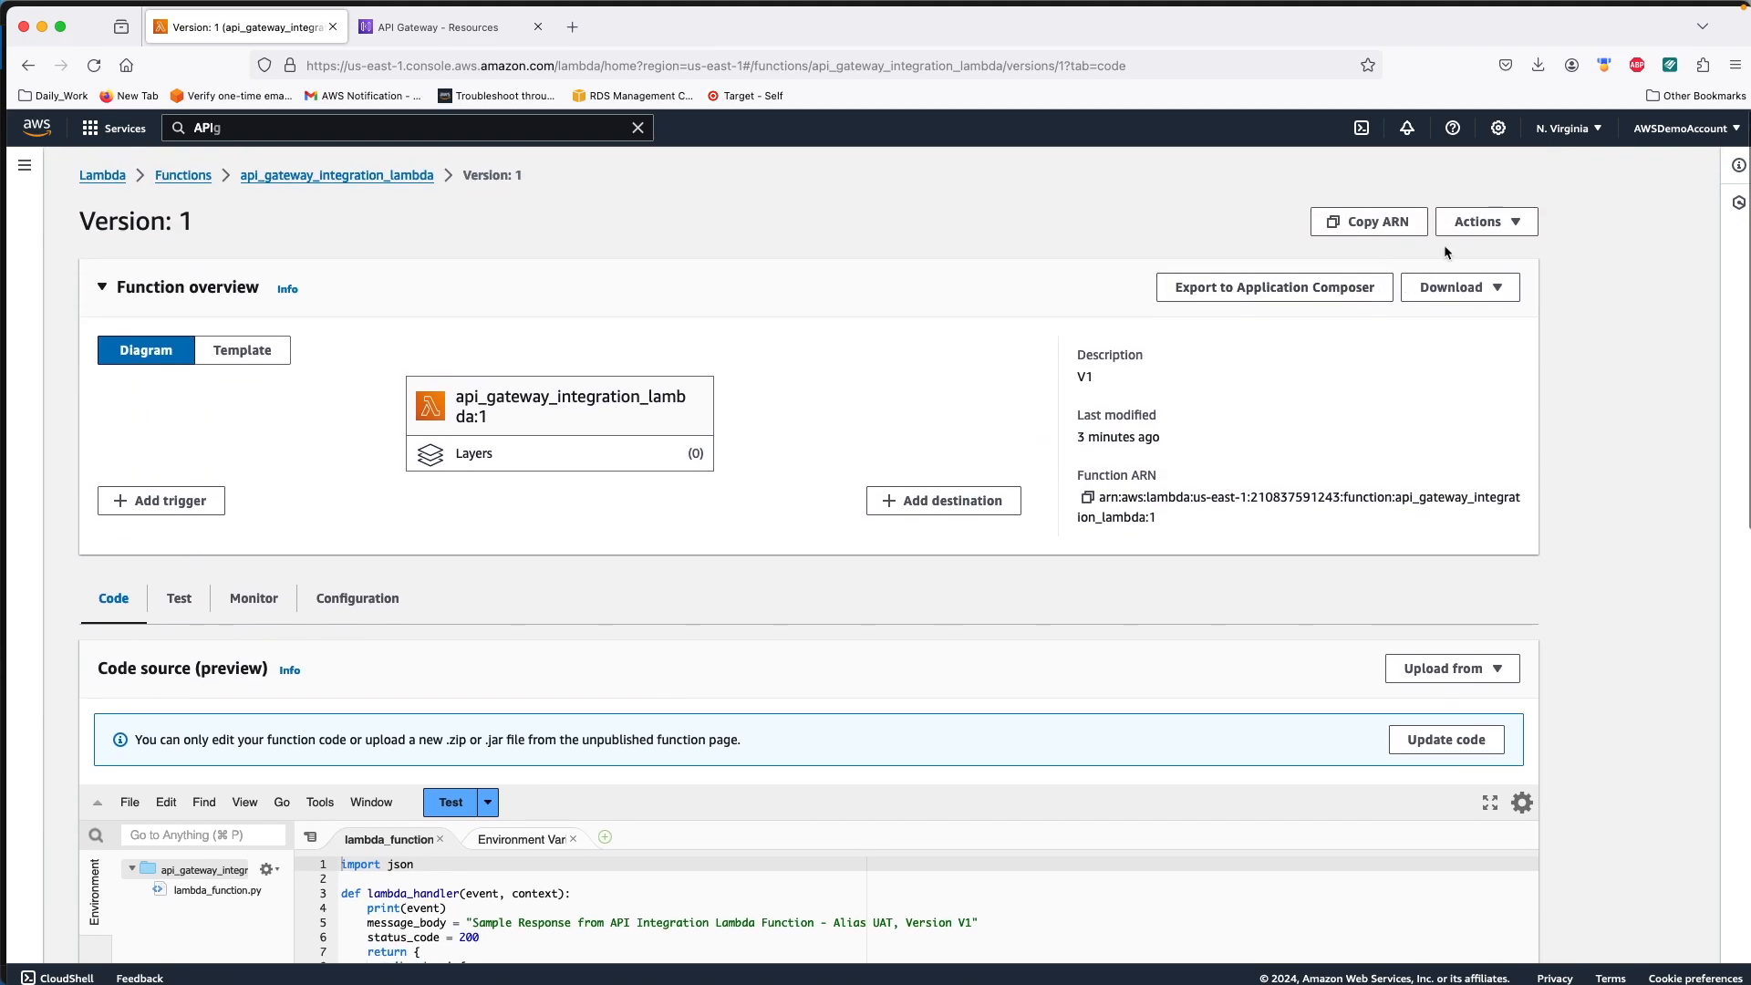
# Step: Create an alias named UAT with the description "This is UAT Lambda Alias", pointing to version 1
pyautogui.click(1481, 222)
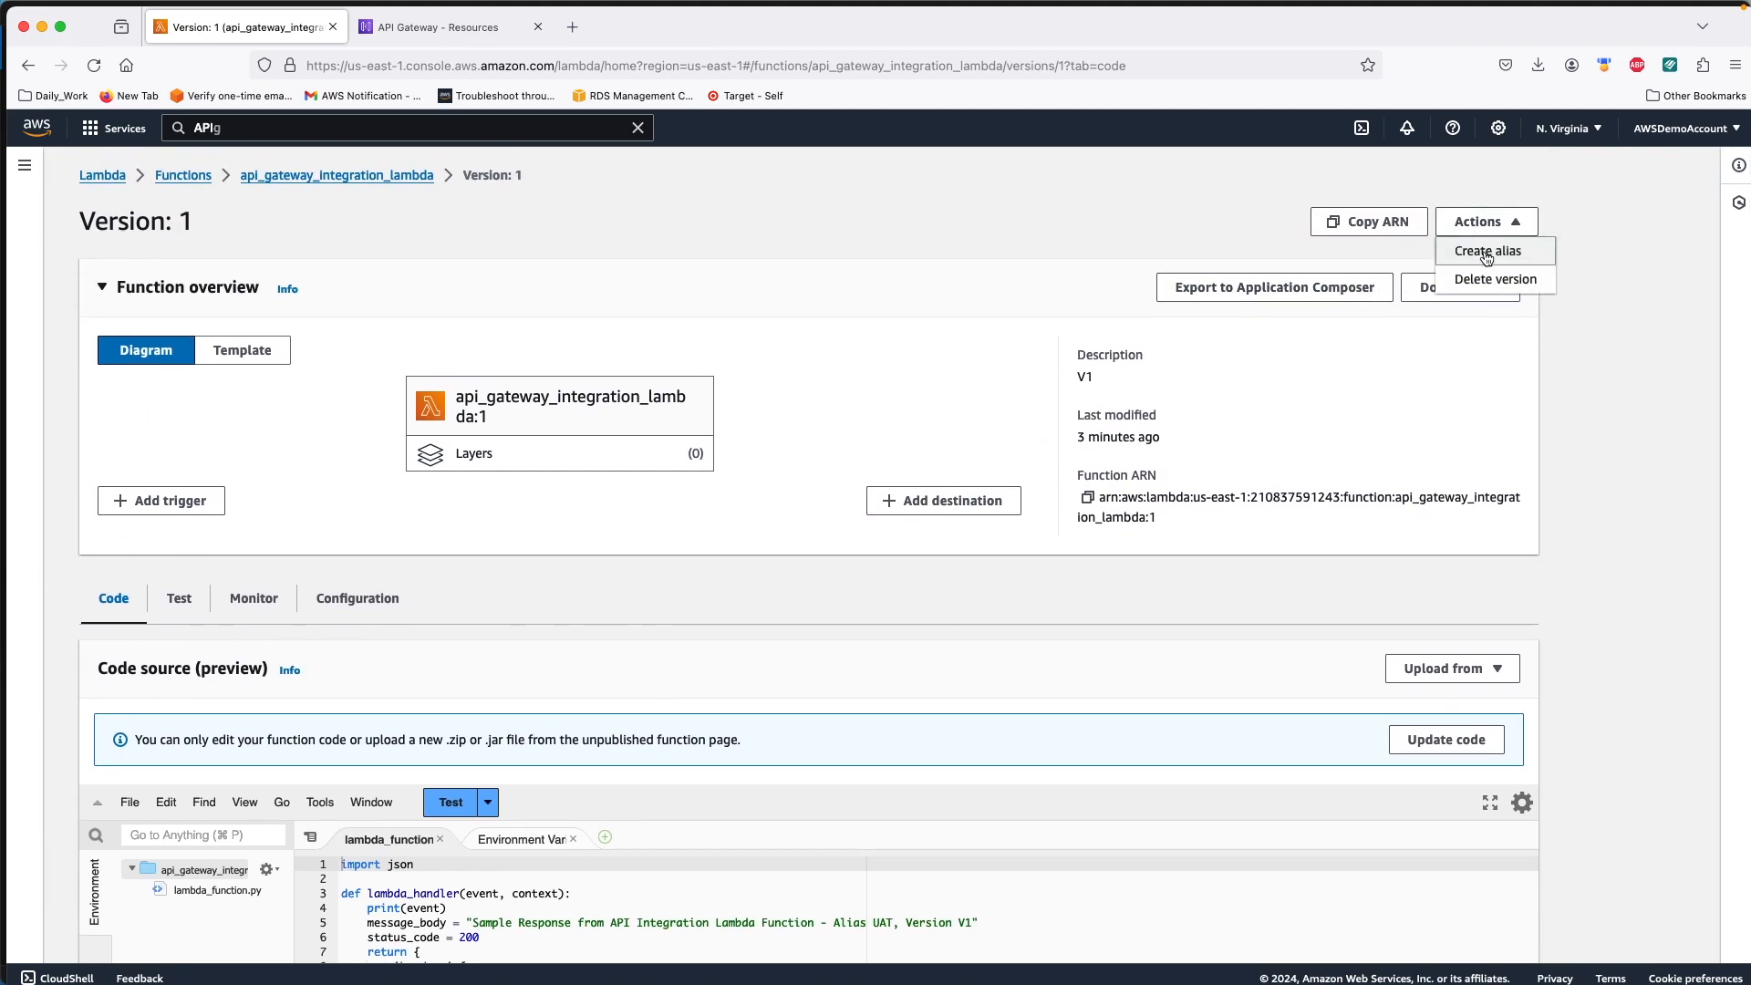
pyautogui.click(1486, 252)
pyautogui.click(102, 425)
pyautogui.write('UAT')
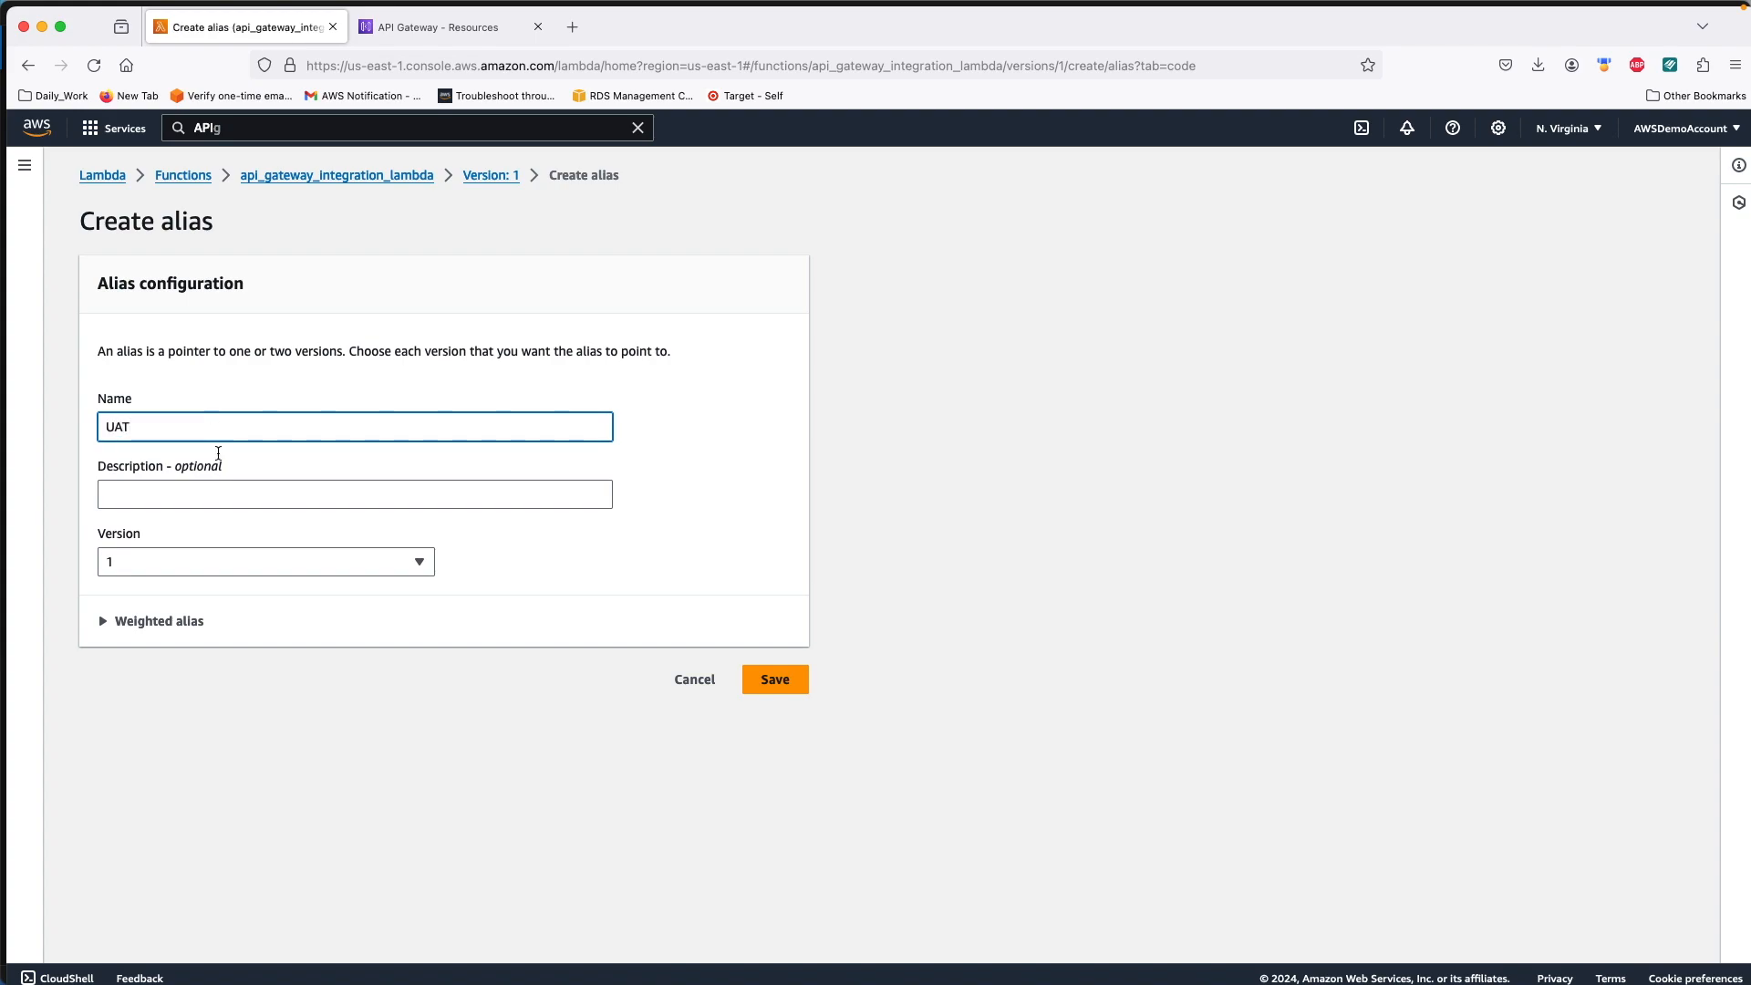
pyautogui.click(144, 563)
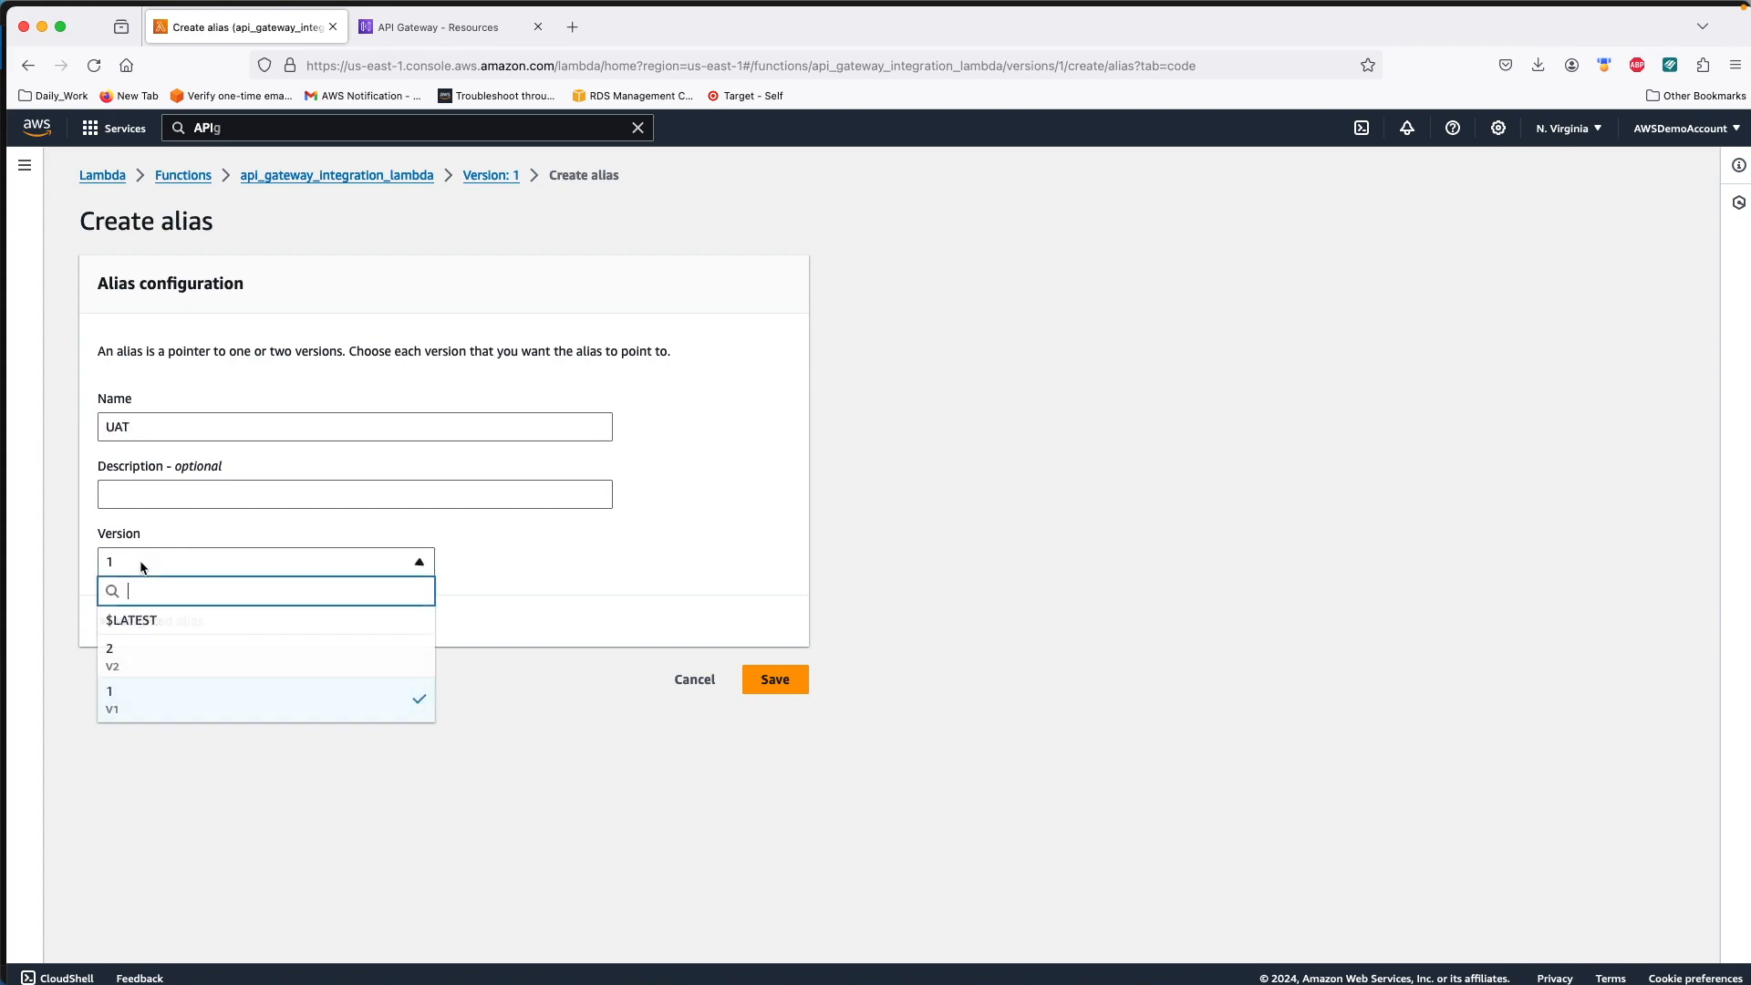
pyautogui.click(134, 698)
pyautogui.click(144, 490)
pyautogui.write('This is UAT Lambda Alias')
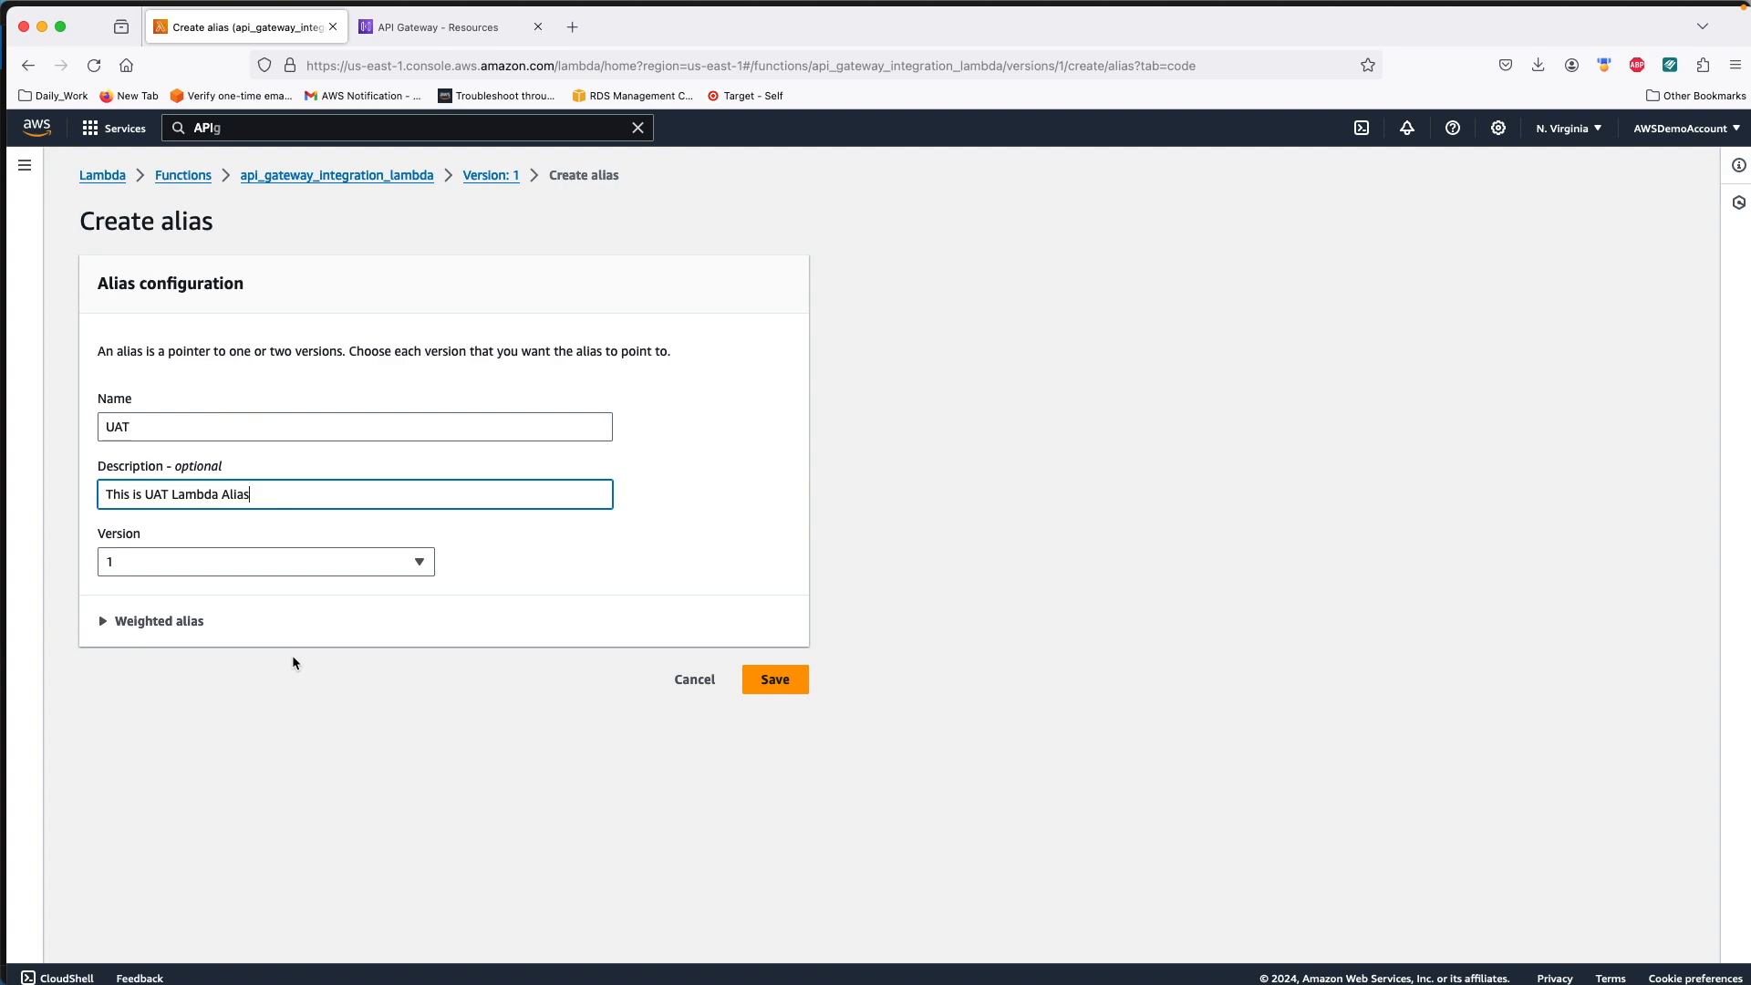
pyautogui.click(776, 679)
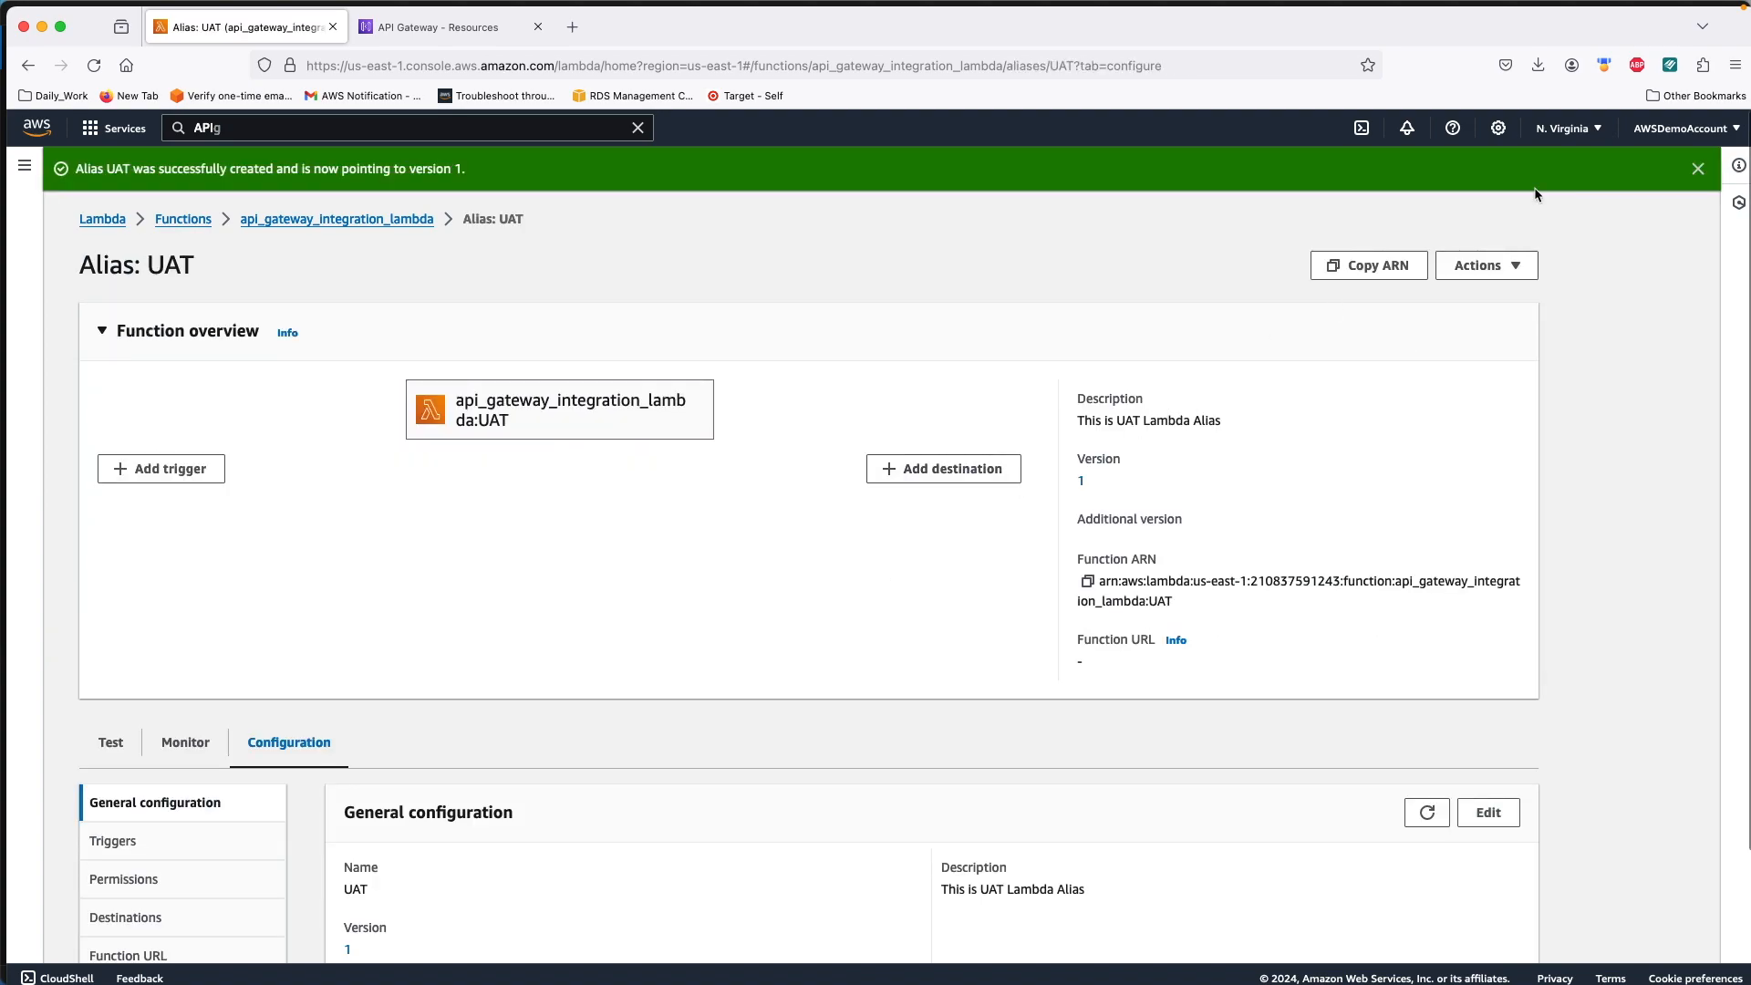
# Step: From the main function page, create an alias named PROD with the description "This is PROD Lambda Alias", pointing to version 2
pyautogui.click(1509, 266)
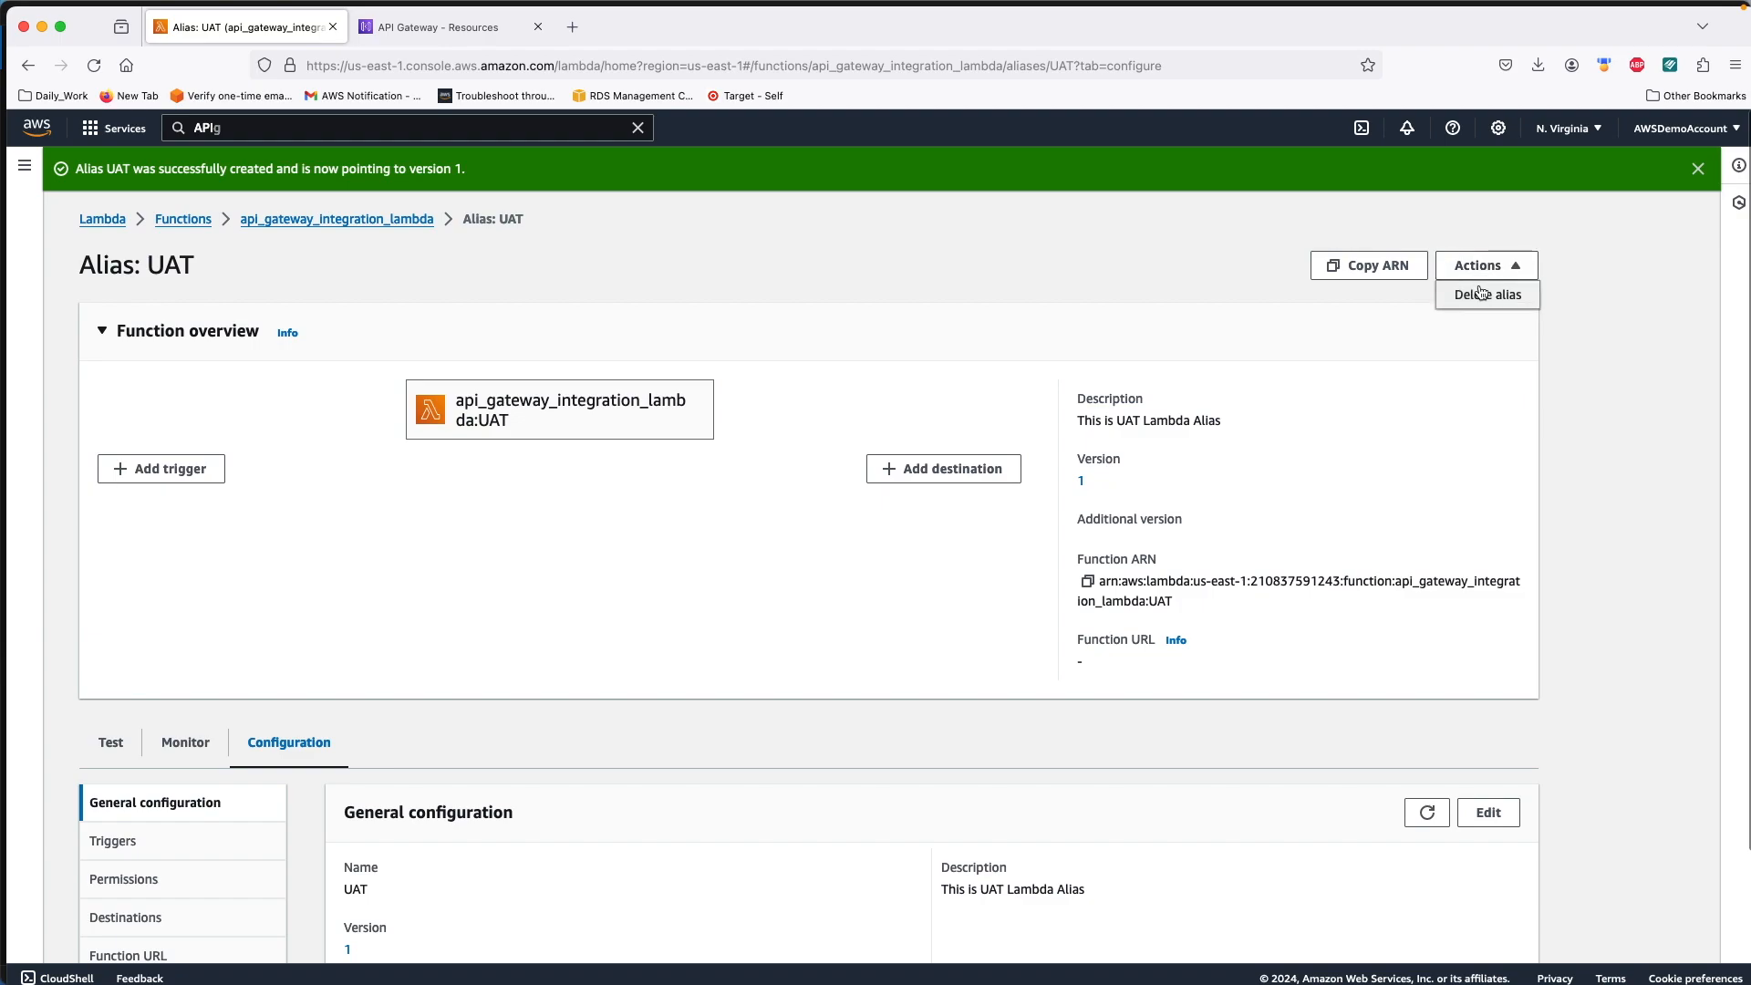
pyautogui.click(376, 220)
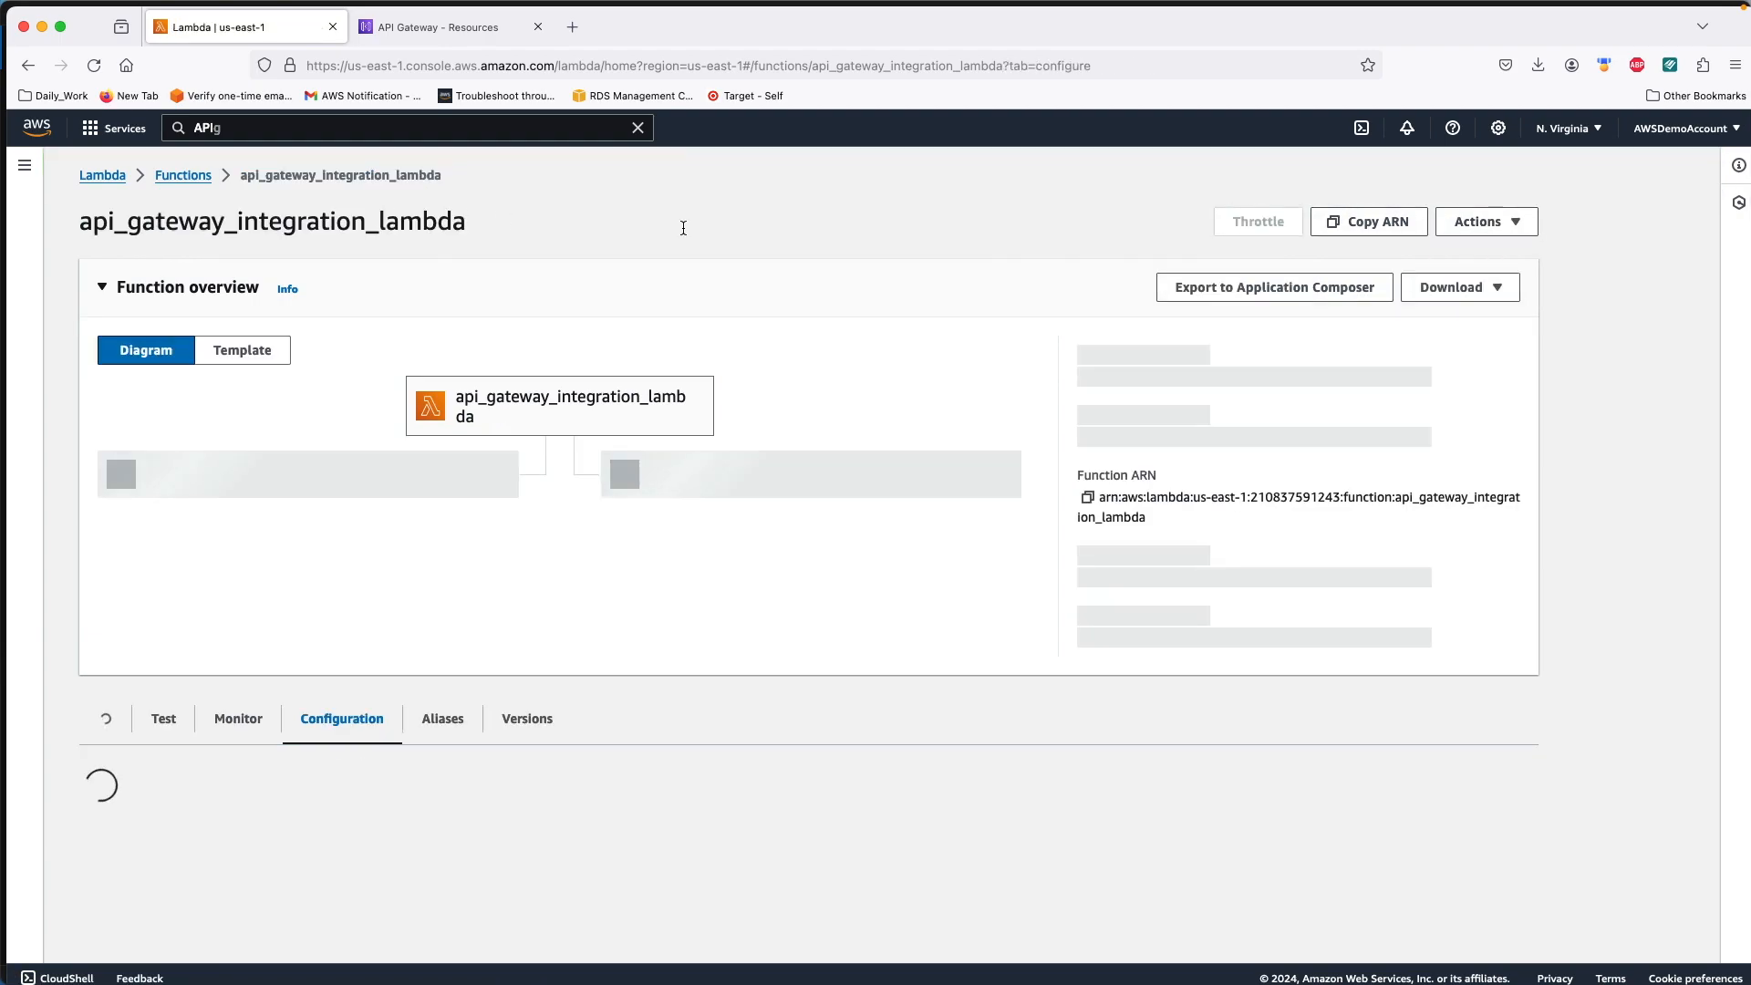
pyautogui.click(1514, 222)
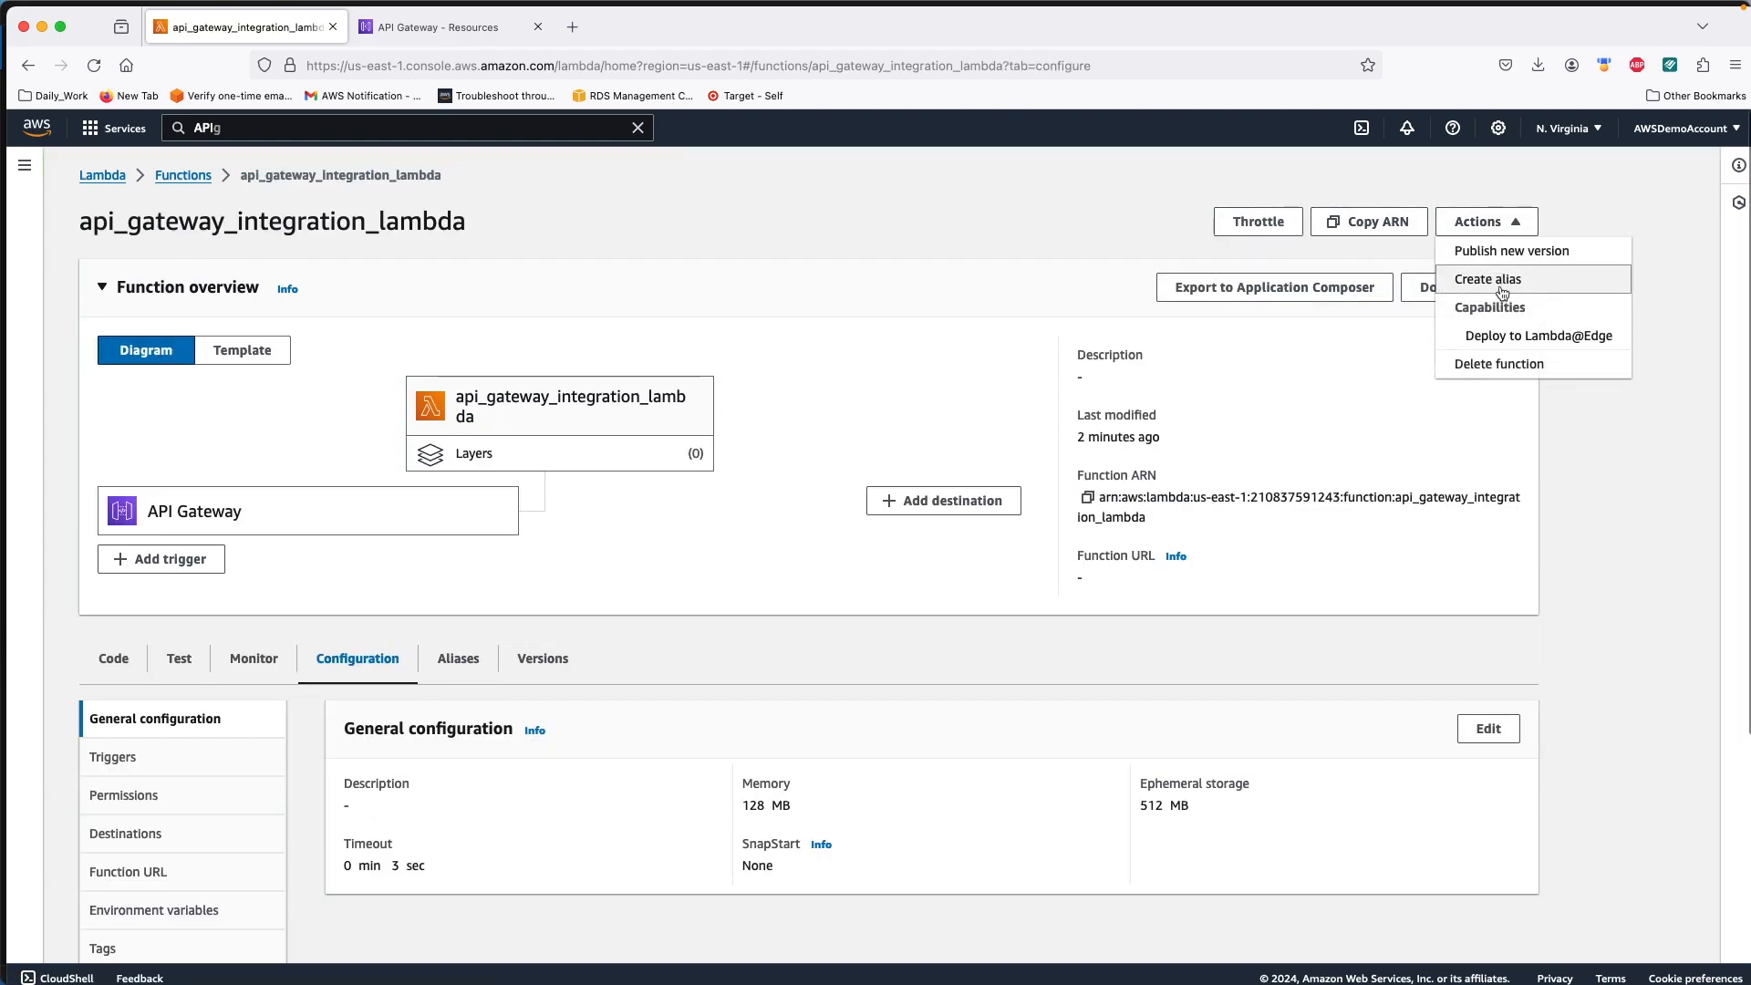
pyautogui.click(1502, 283)
pyautogui.click(170, 431)
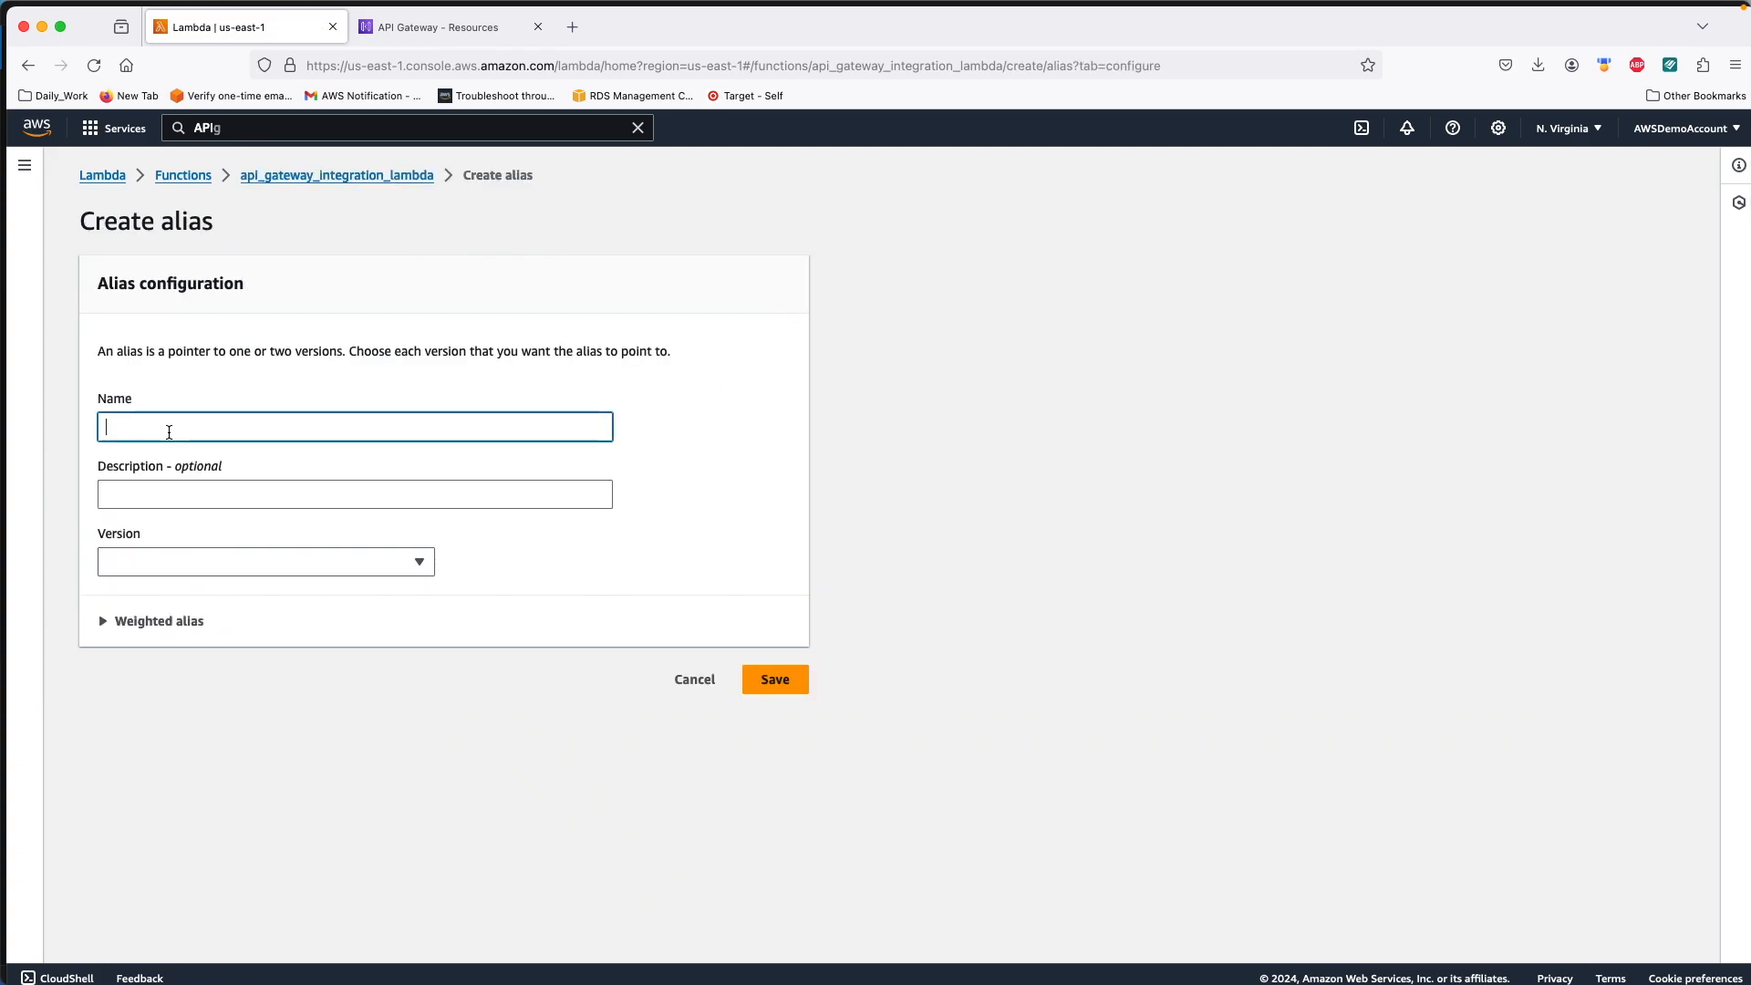
pyautogui.write('PROD')
pyautogui.click(169, 494)
pyautogui.write('This is PROD Lambda Alias')
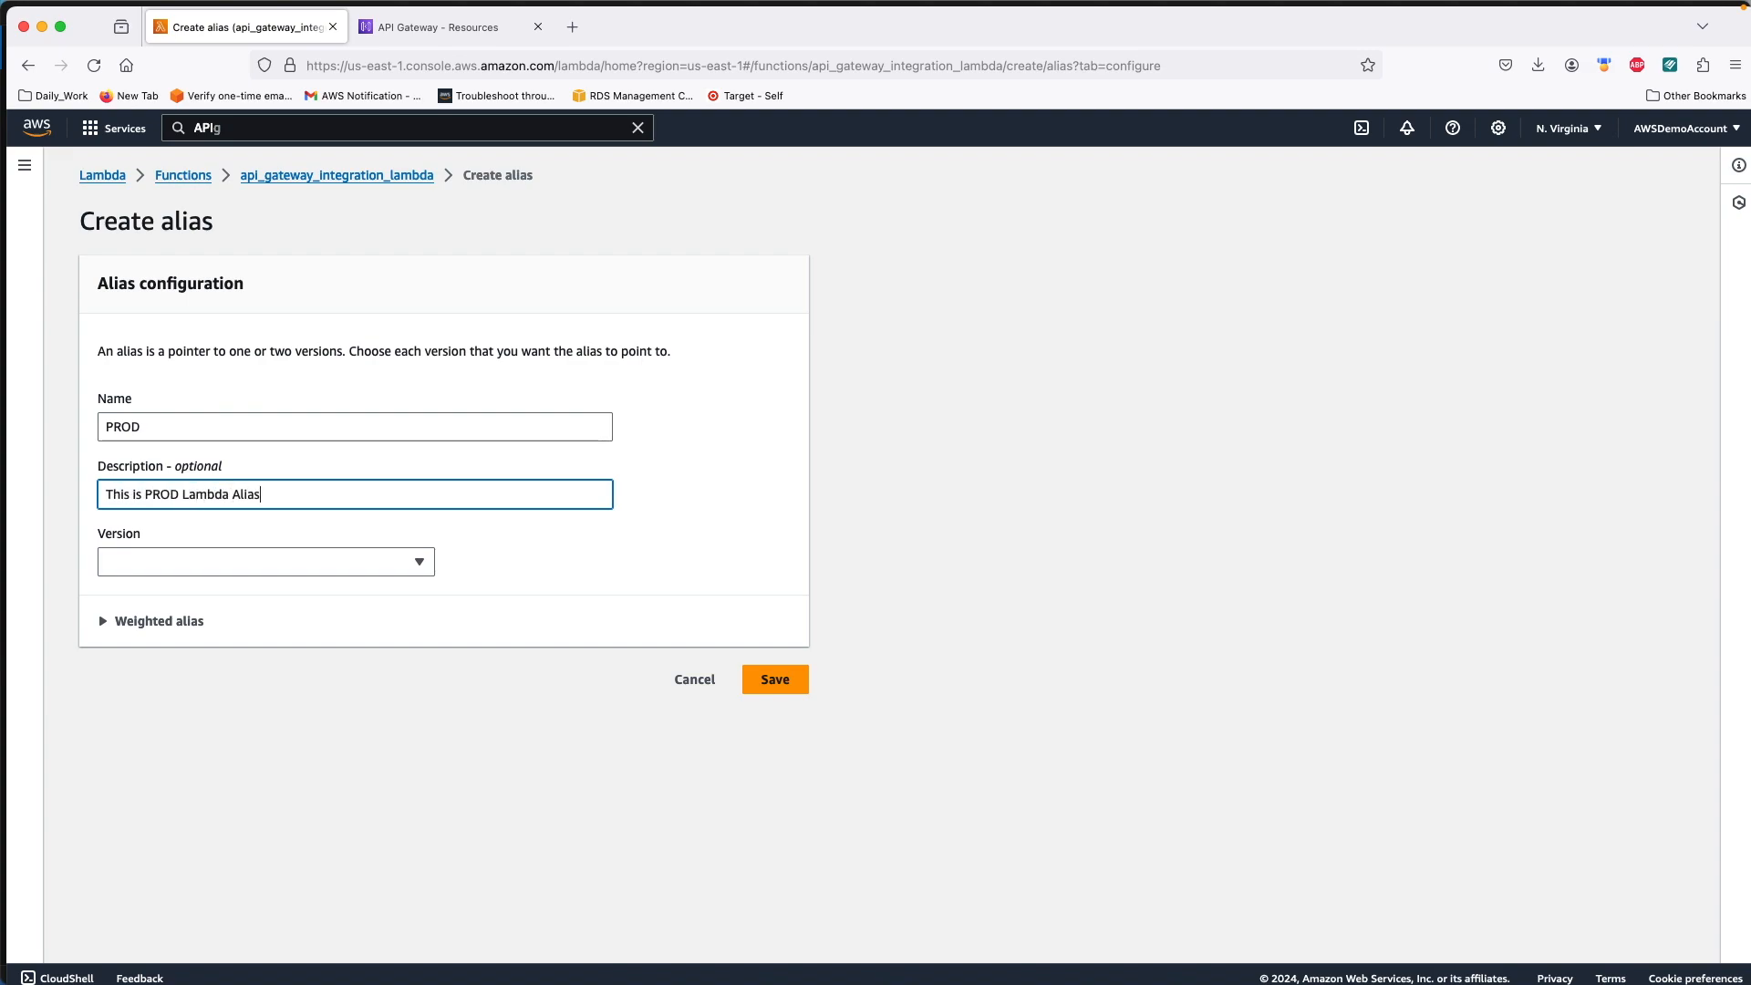
pyautogui.click(278, 563)
pyautogui.click(169, 651)
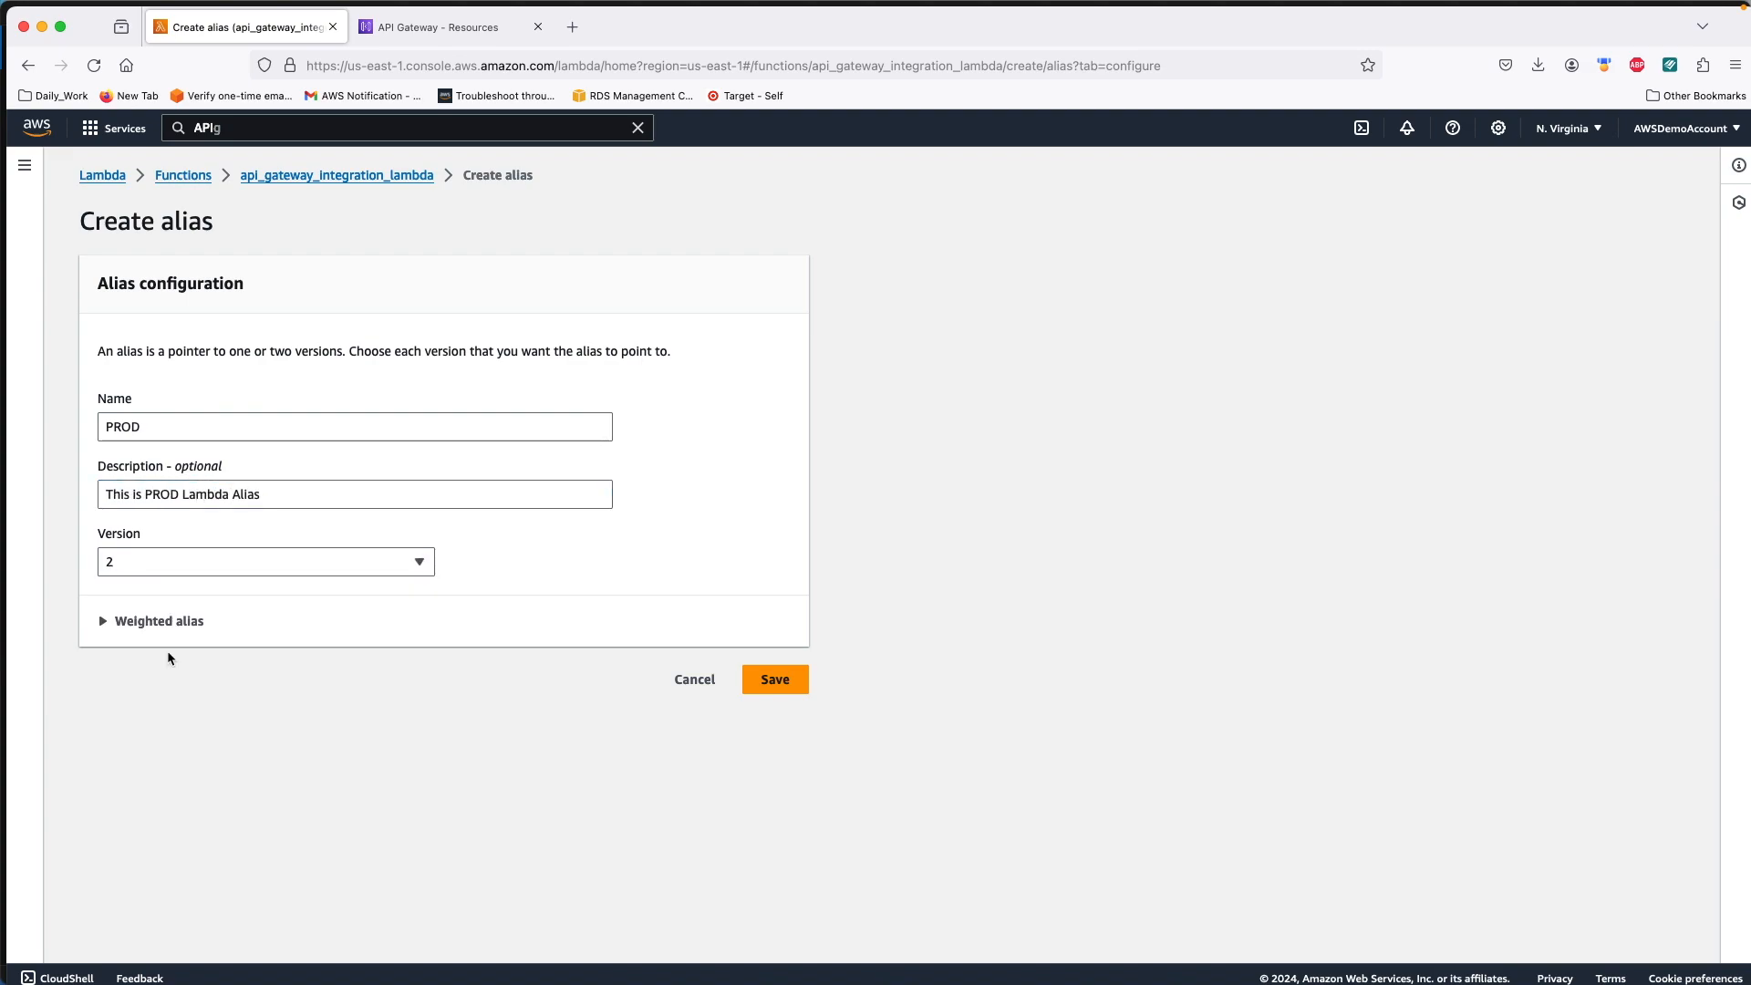
pyautogui.click(773, 681)
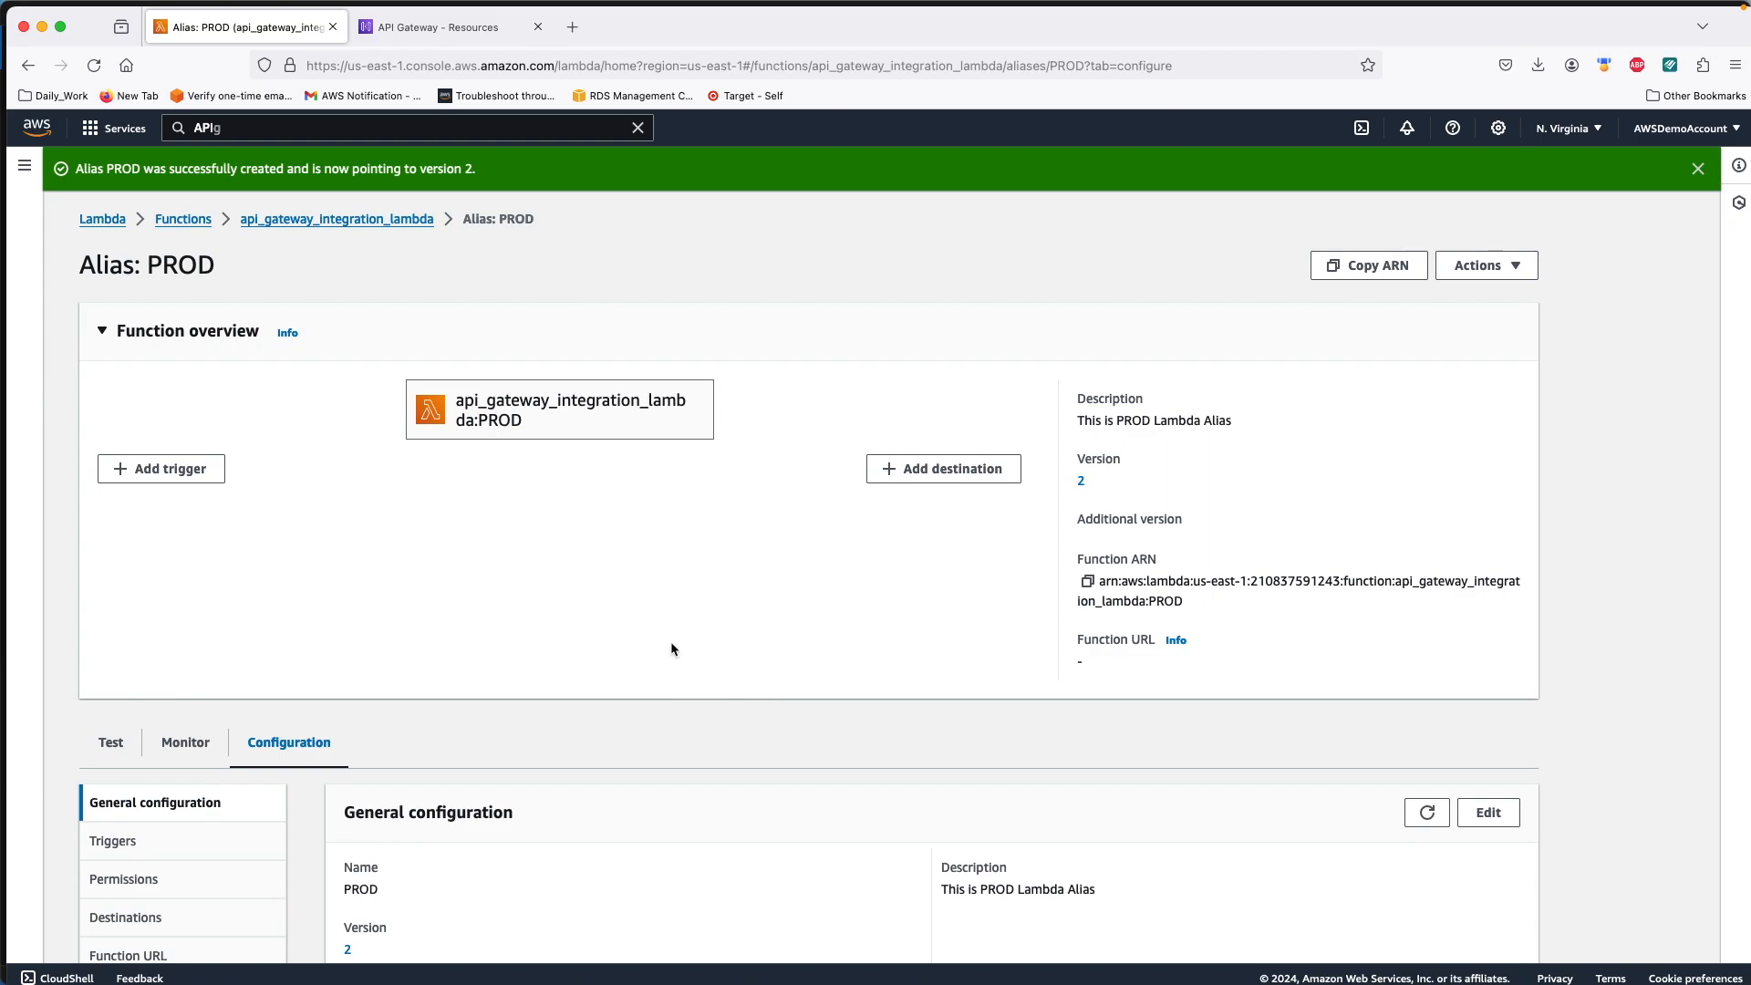
# Step: Copy the ARN of the main api_gateway_integration_lambda function and switch to the API Gateway console
pyautogui.click(370, 219)
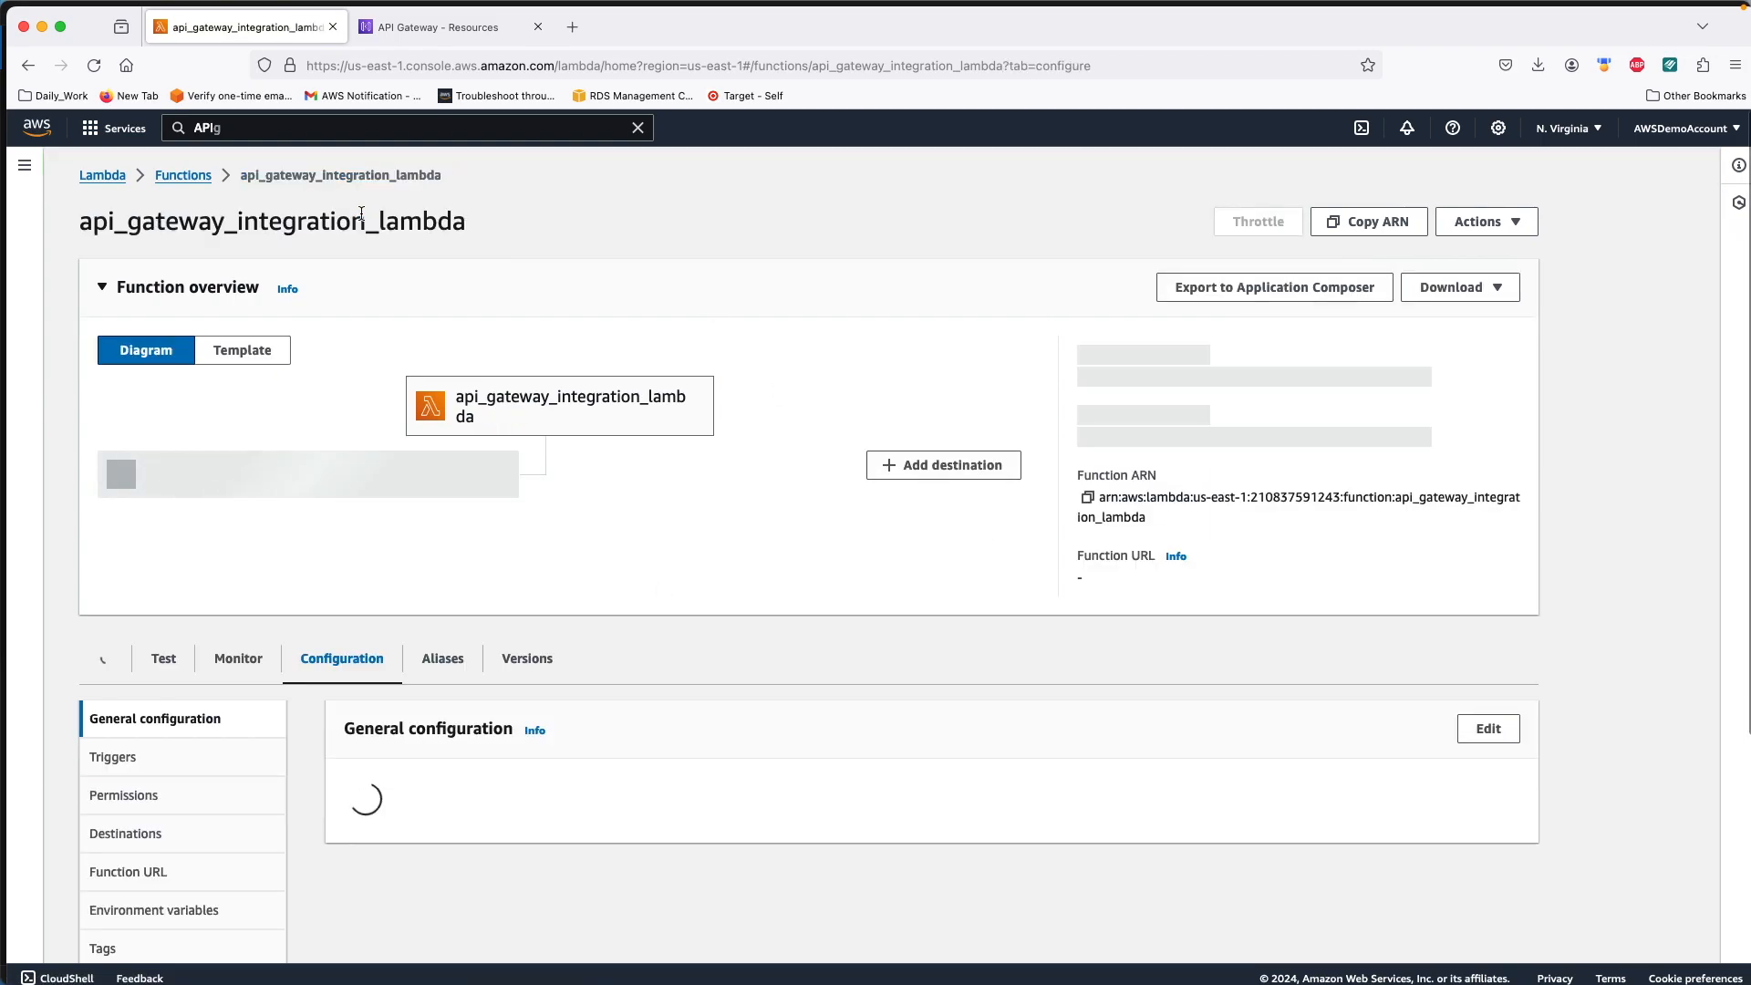
pyautogui.click(1086, 500)
pyautogui.click(429, 27)
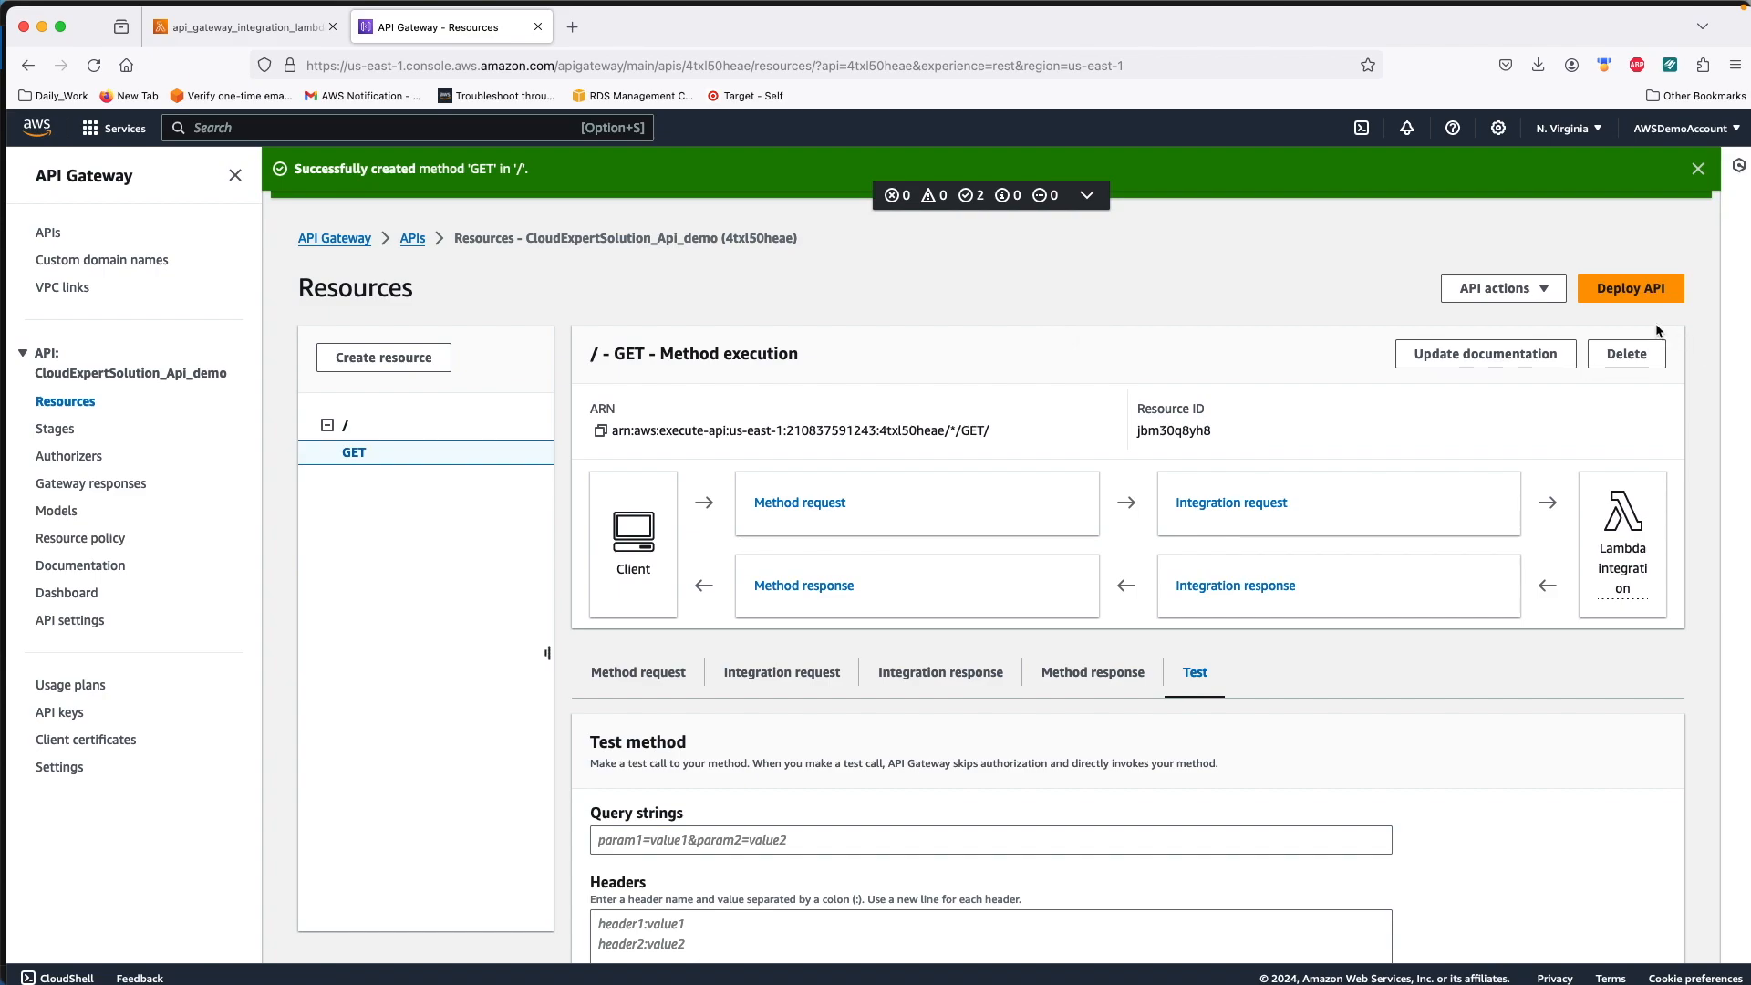
# Step: Deploy the API to a new stage named DEV and review its stage details and stage variables
pyautogui.click(1623, 302)
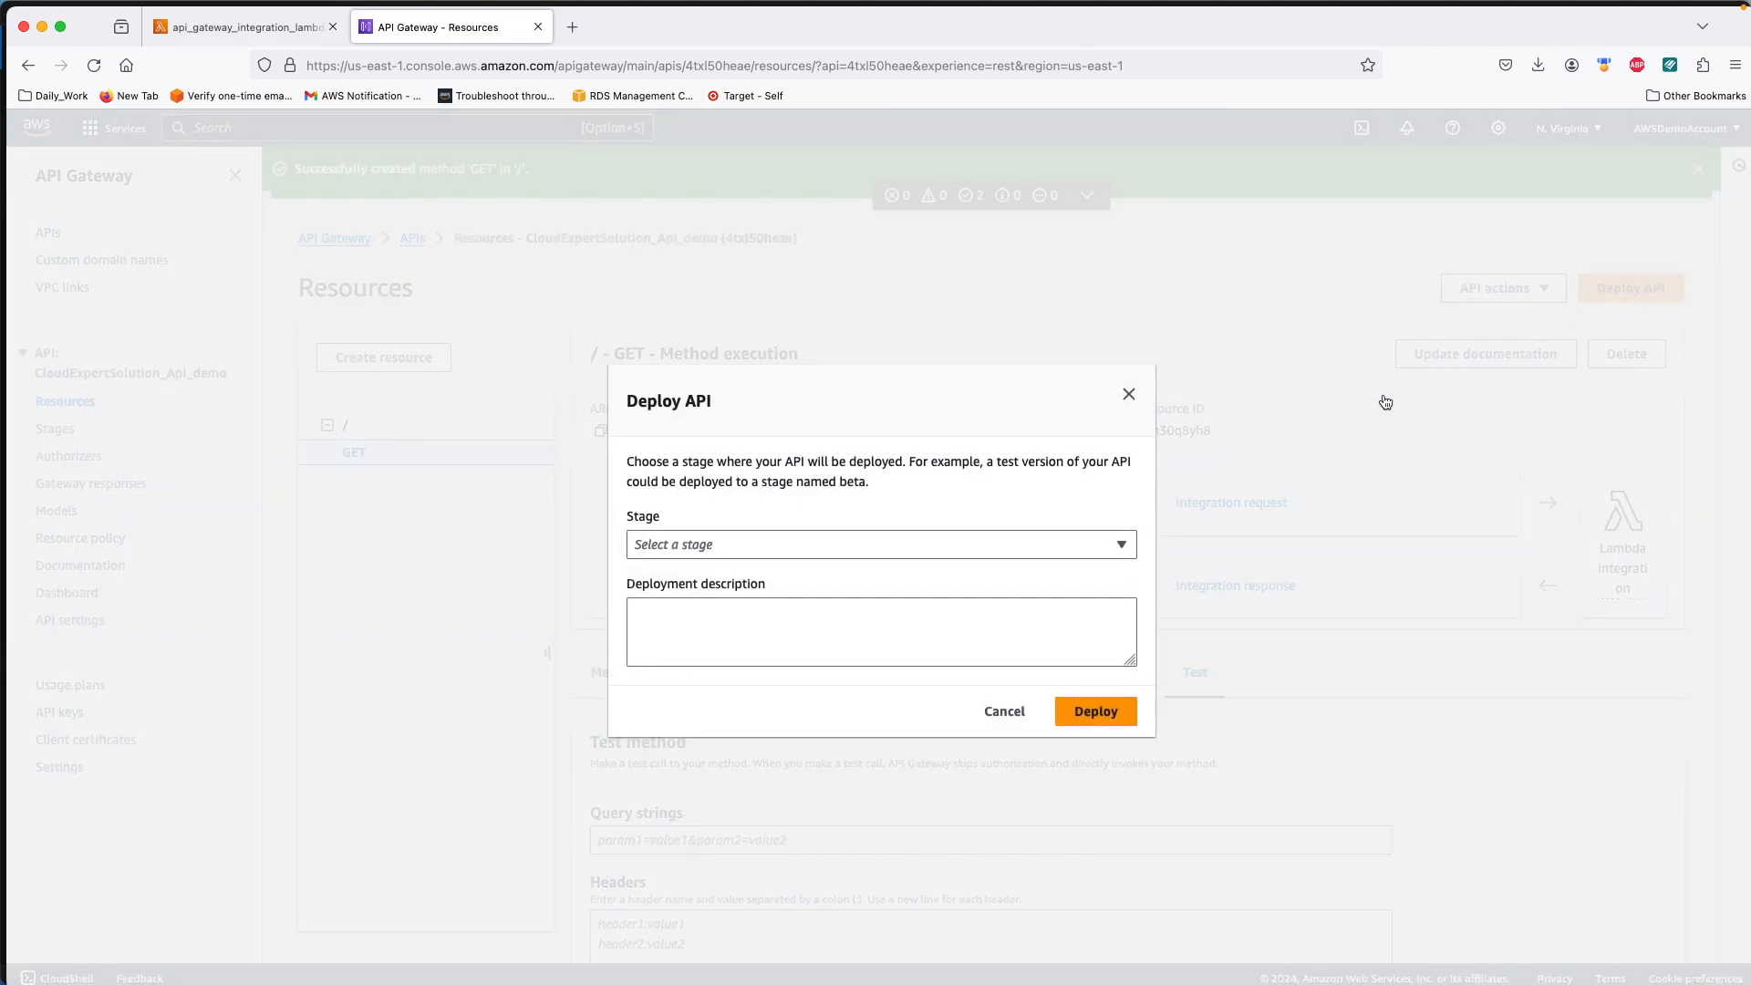
pyautogui.click(731, 545)
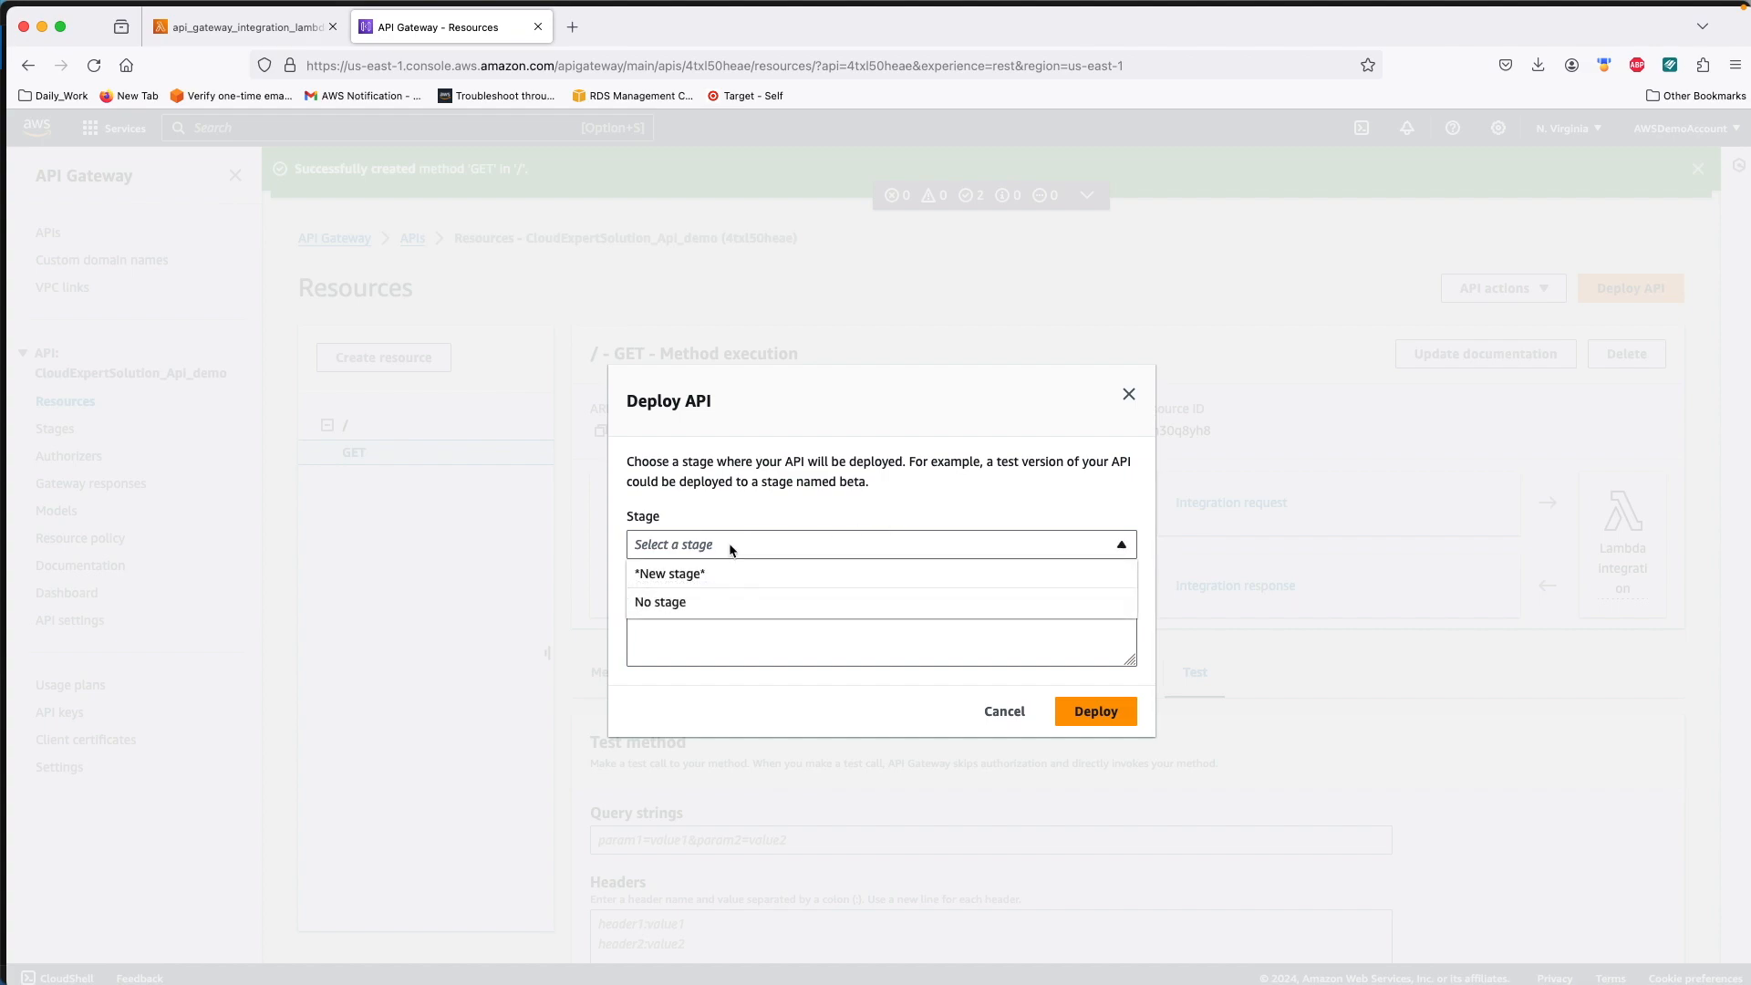
pyautogui.click(685, 580)
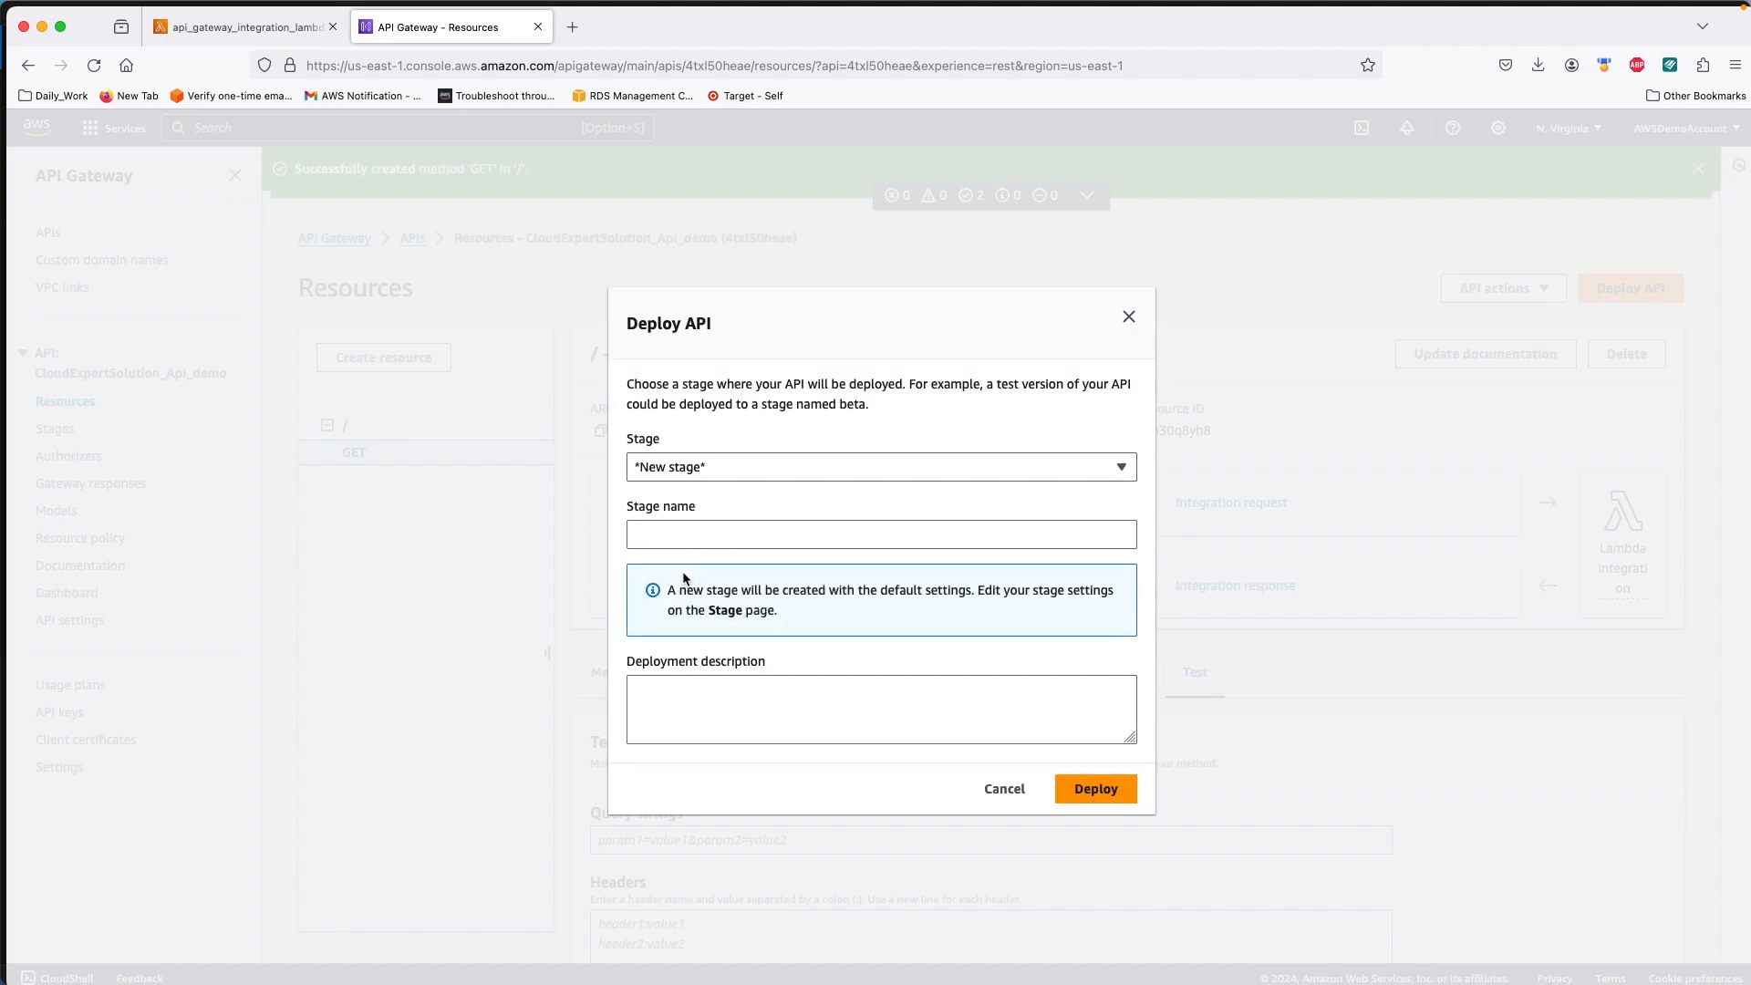
pyautogui.click(661, 536)
pyautogui.write('DEV')
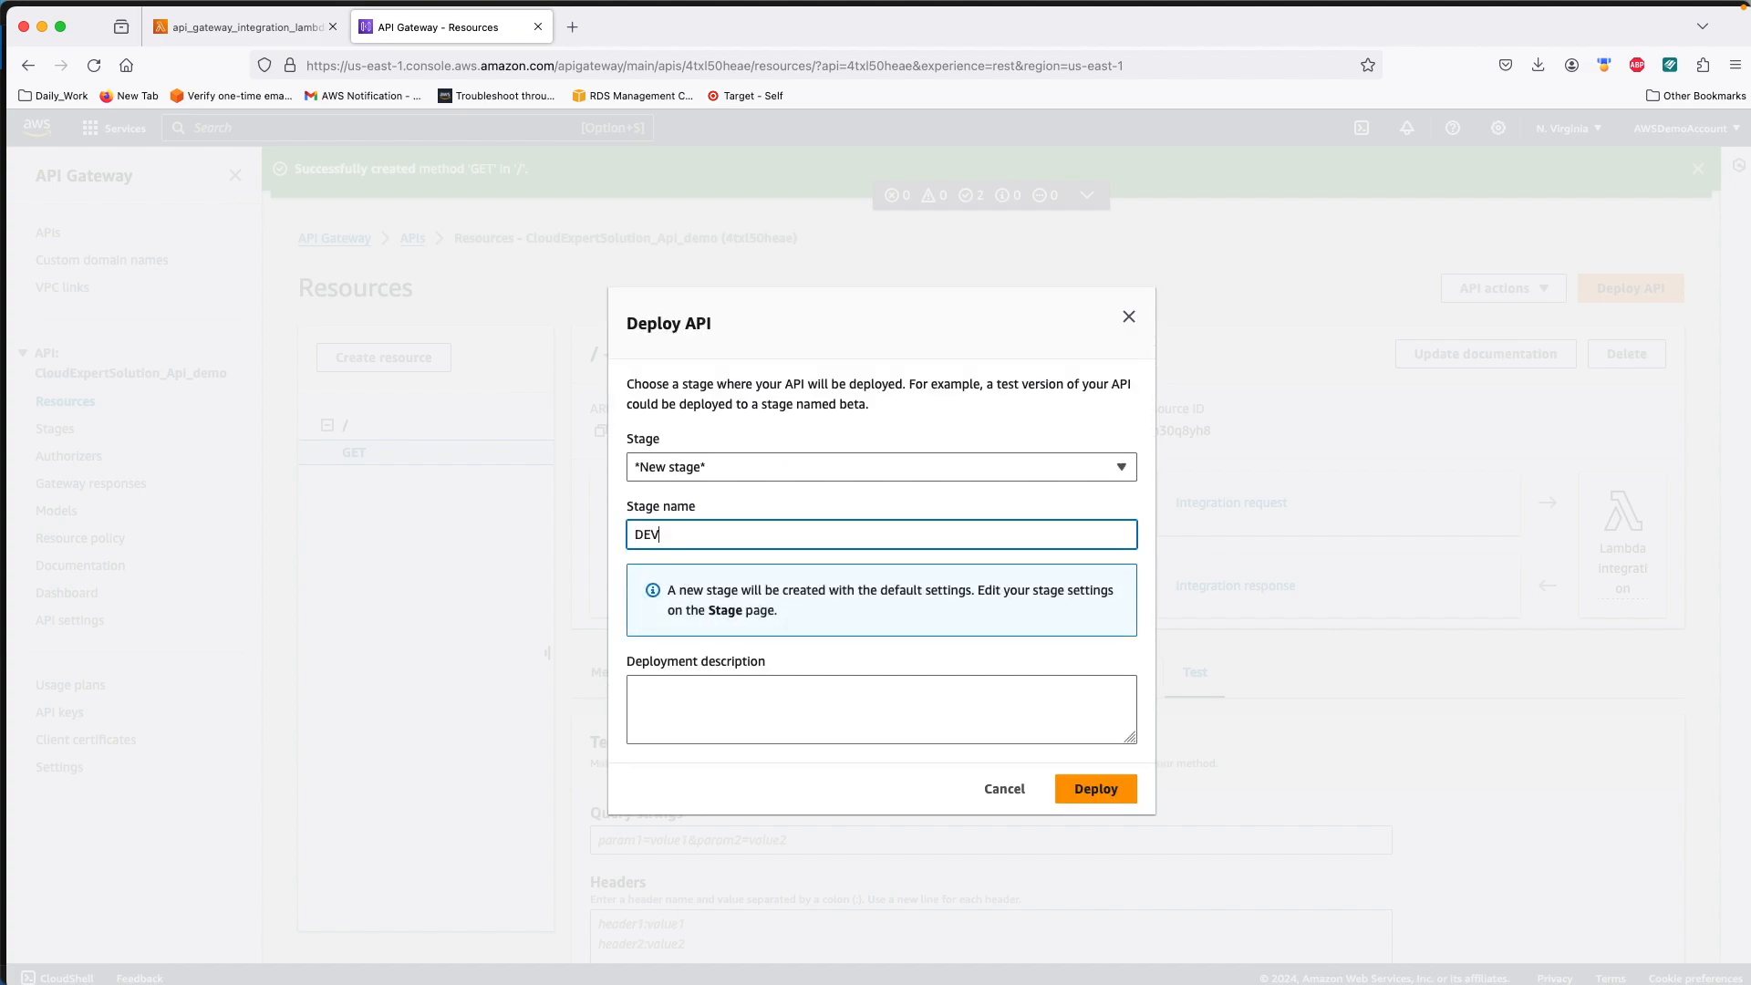
pyautogui.click(1096, 788)
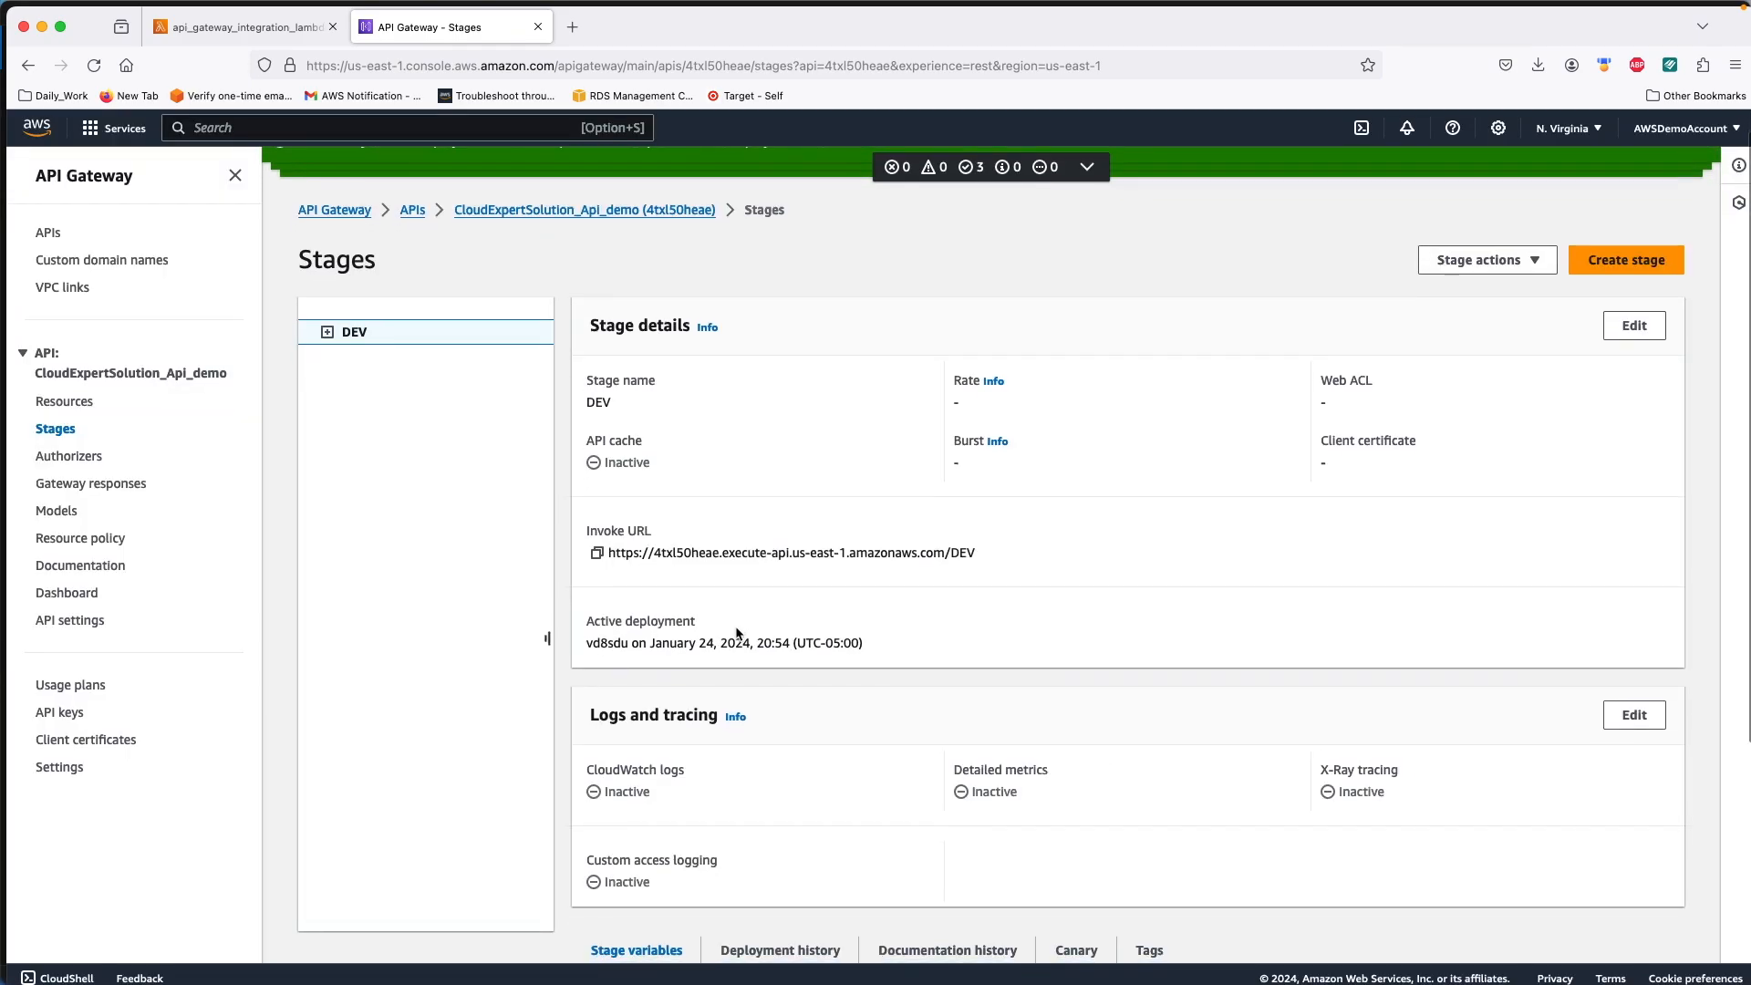
pyautogui.scroll(-5, 737, 632)
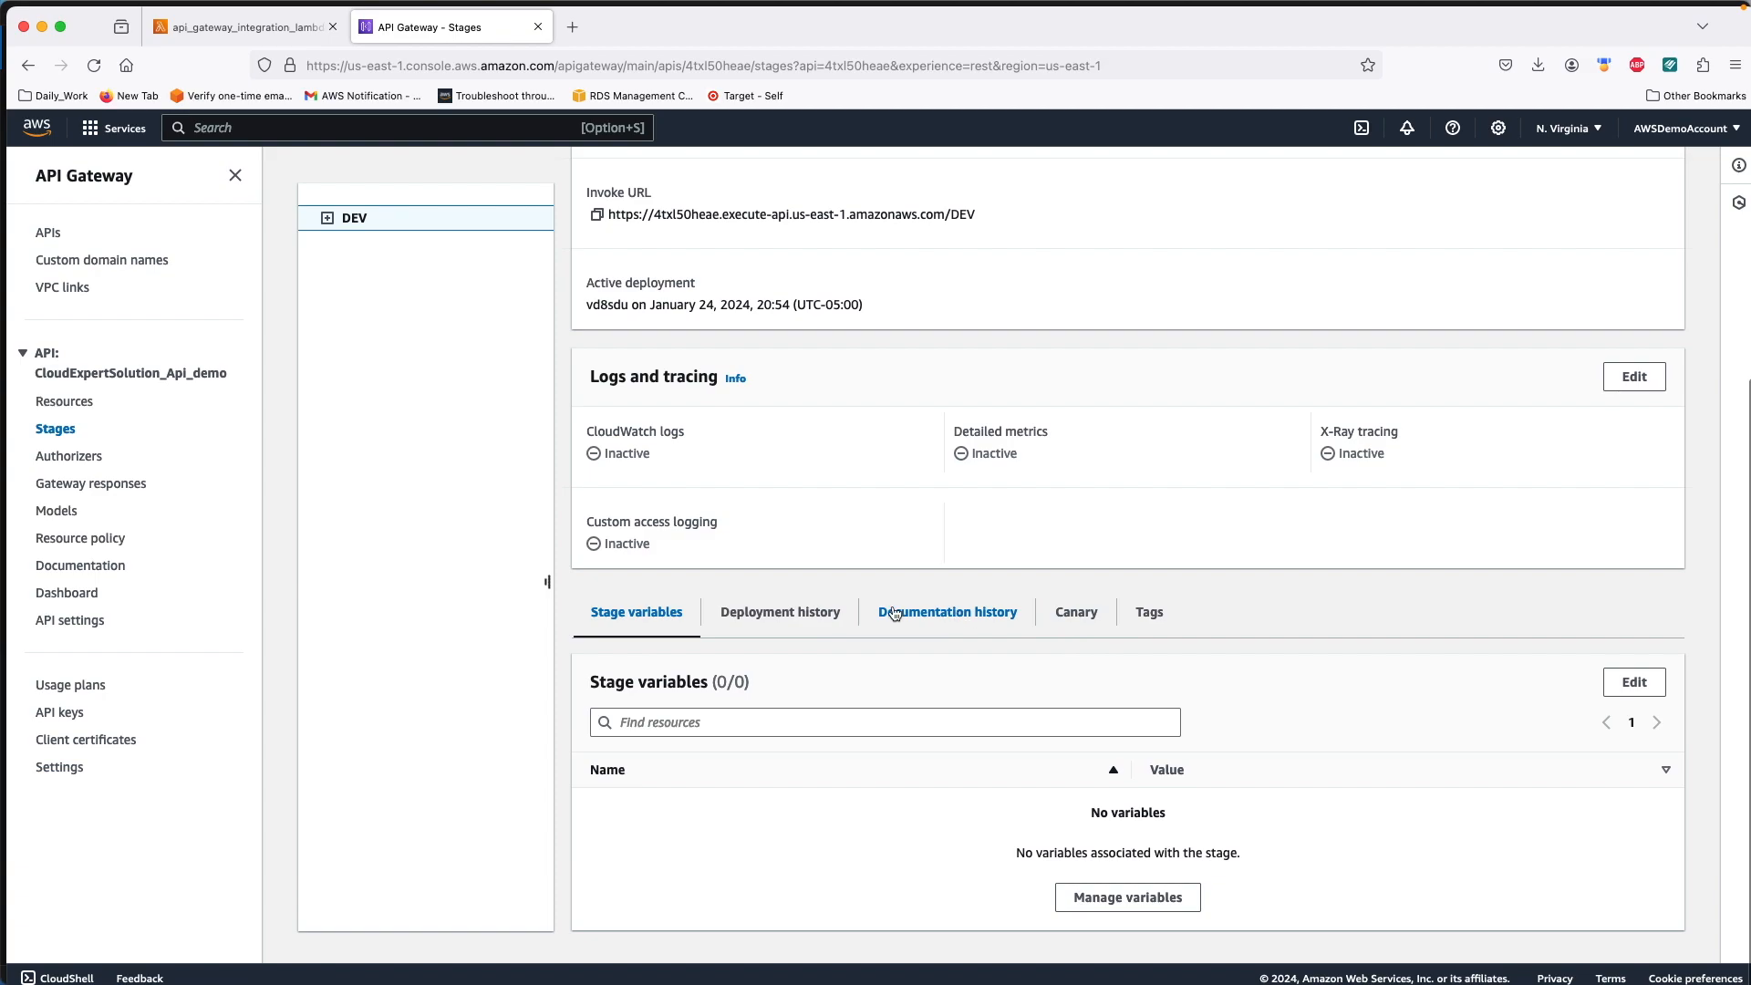
pyautogui.scroll(4, 648, 614)
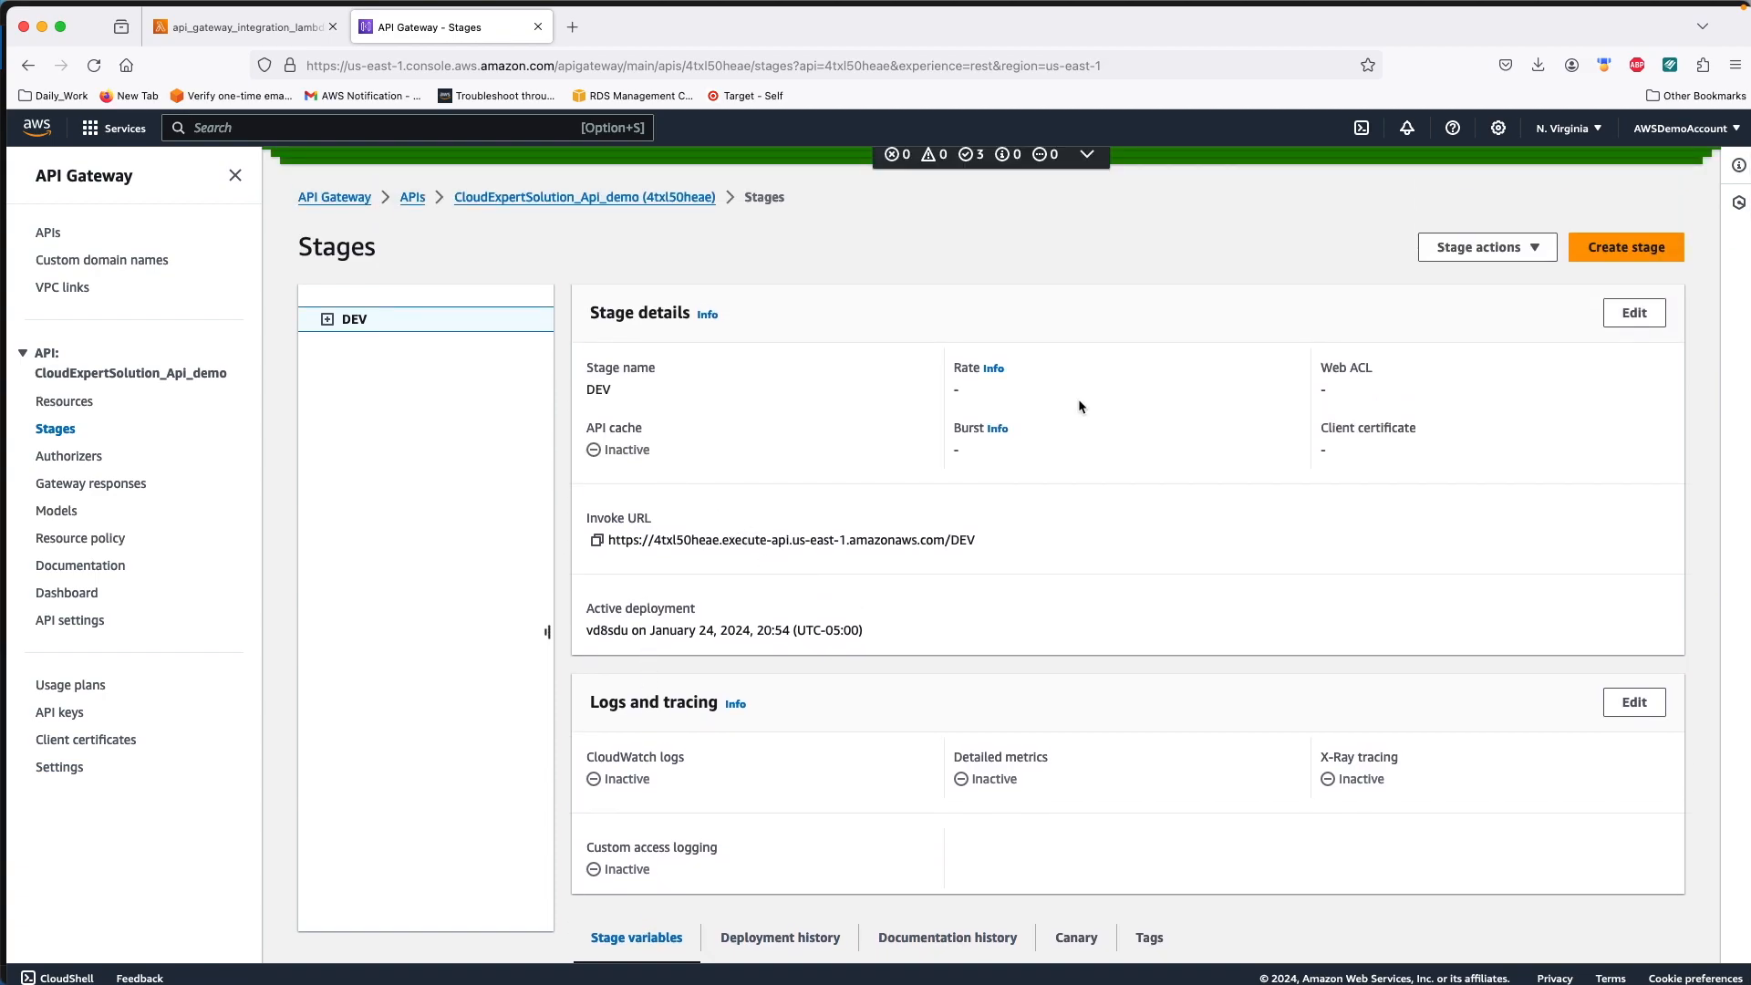
# Step: Return to the resources of CloudExpertSolution_Api_demo and create a resource named StageDeploymentDemo under the root path
pyautogui.click(575, 237)
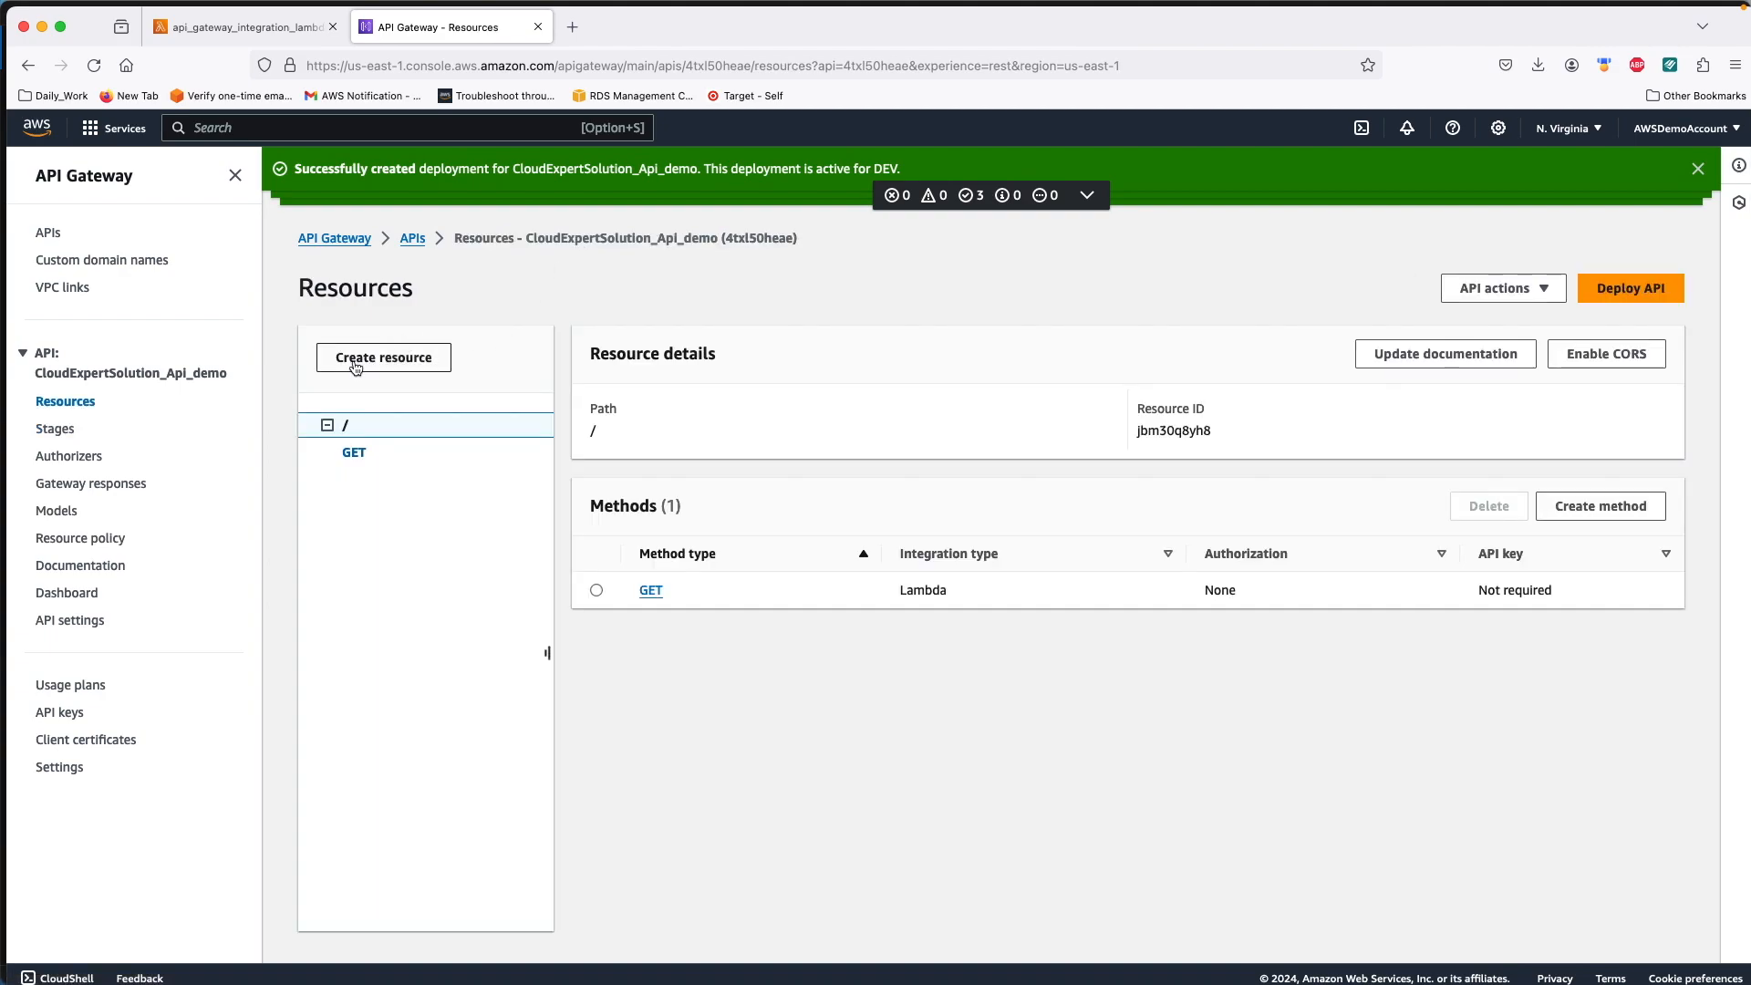
pyautogui.click(1698, 168)
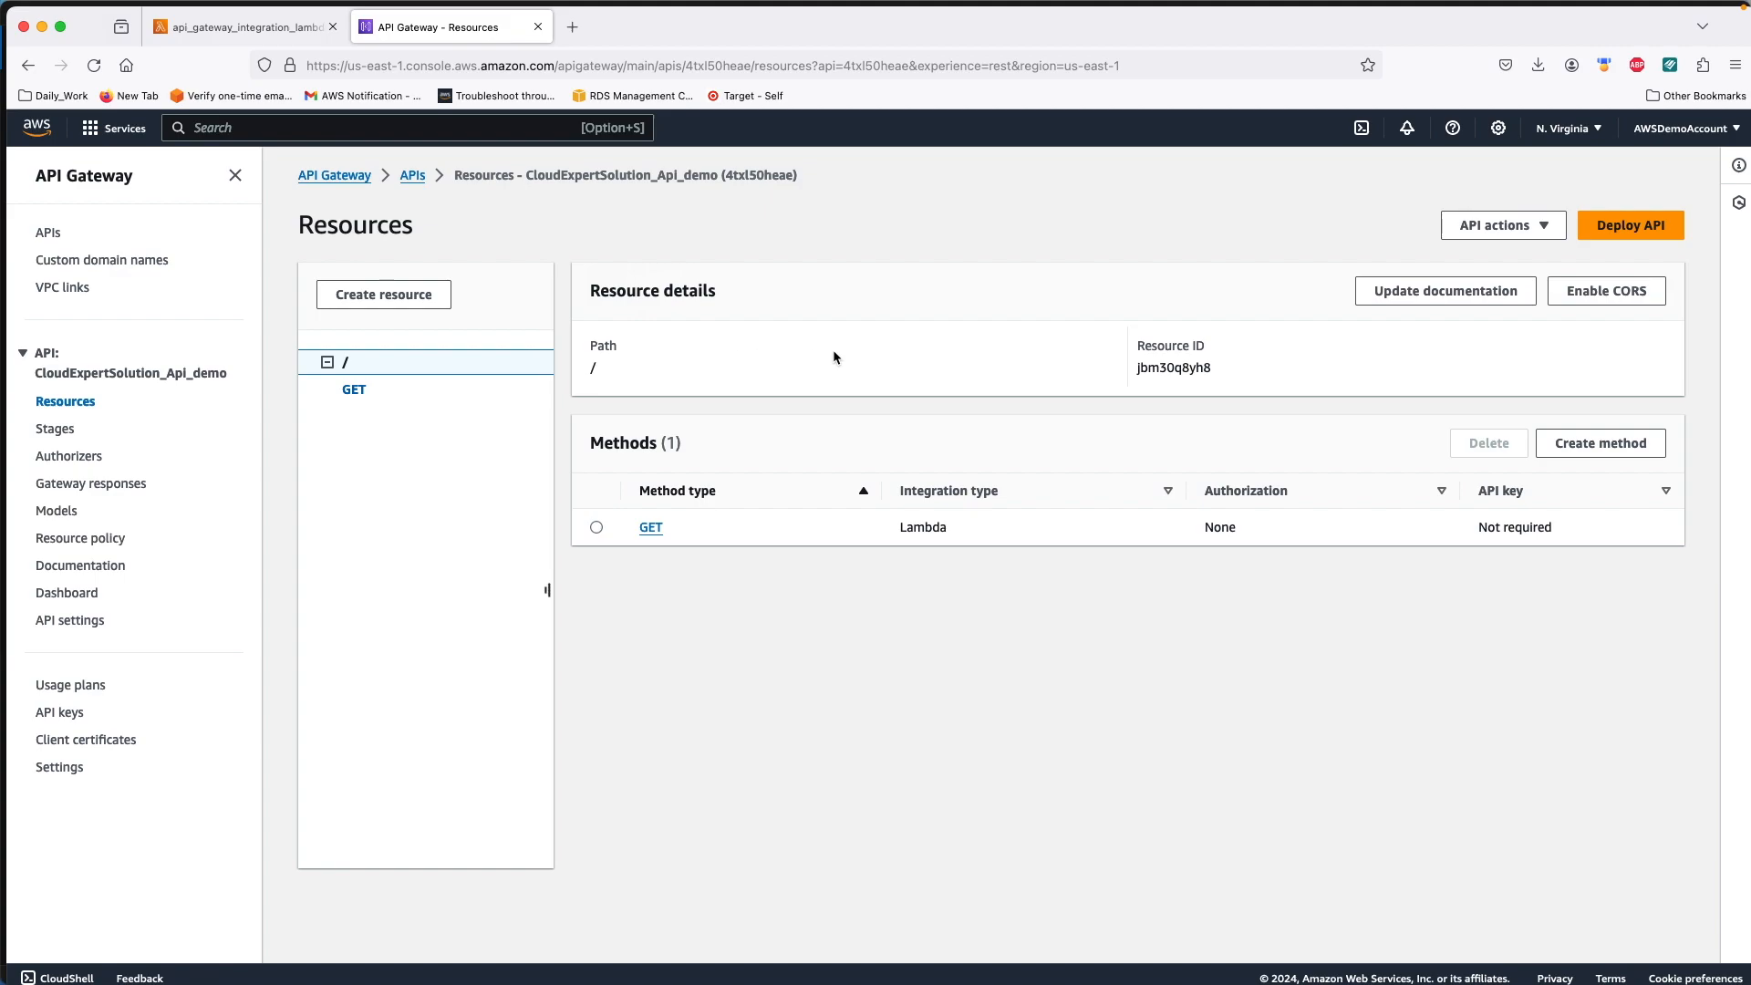
pyautogui.click(404, 296)
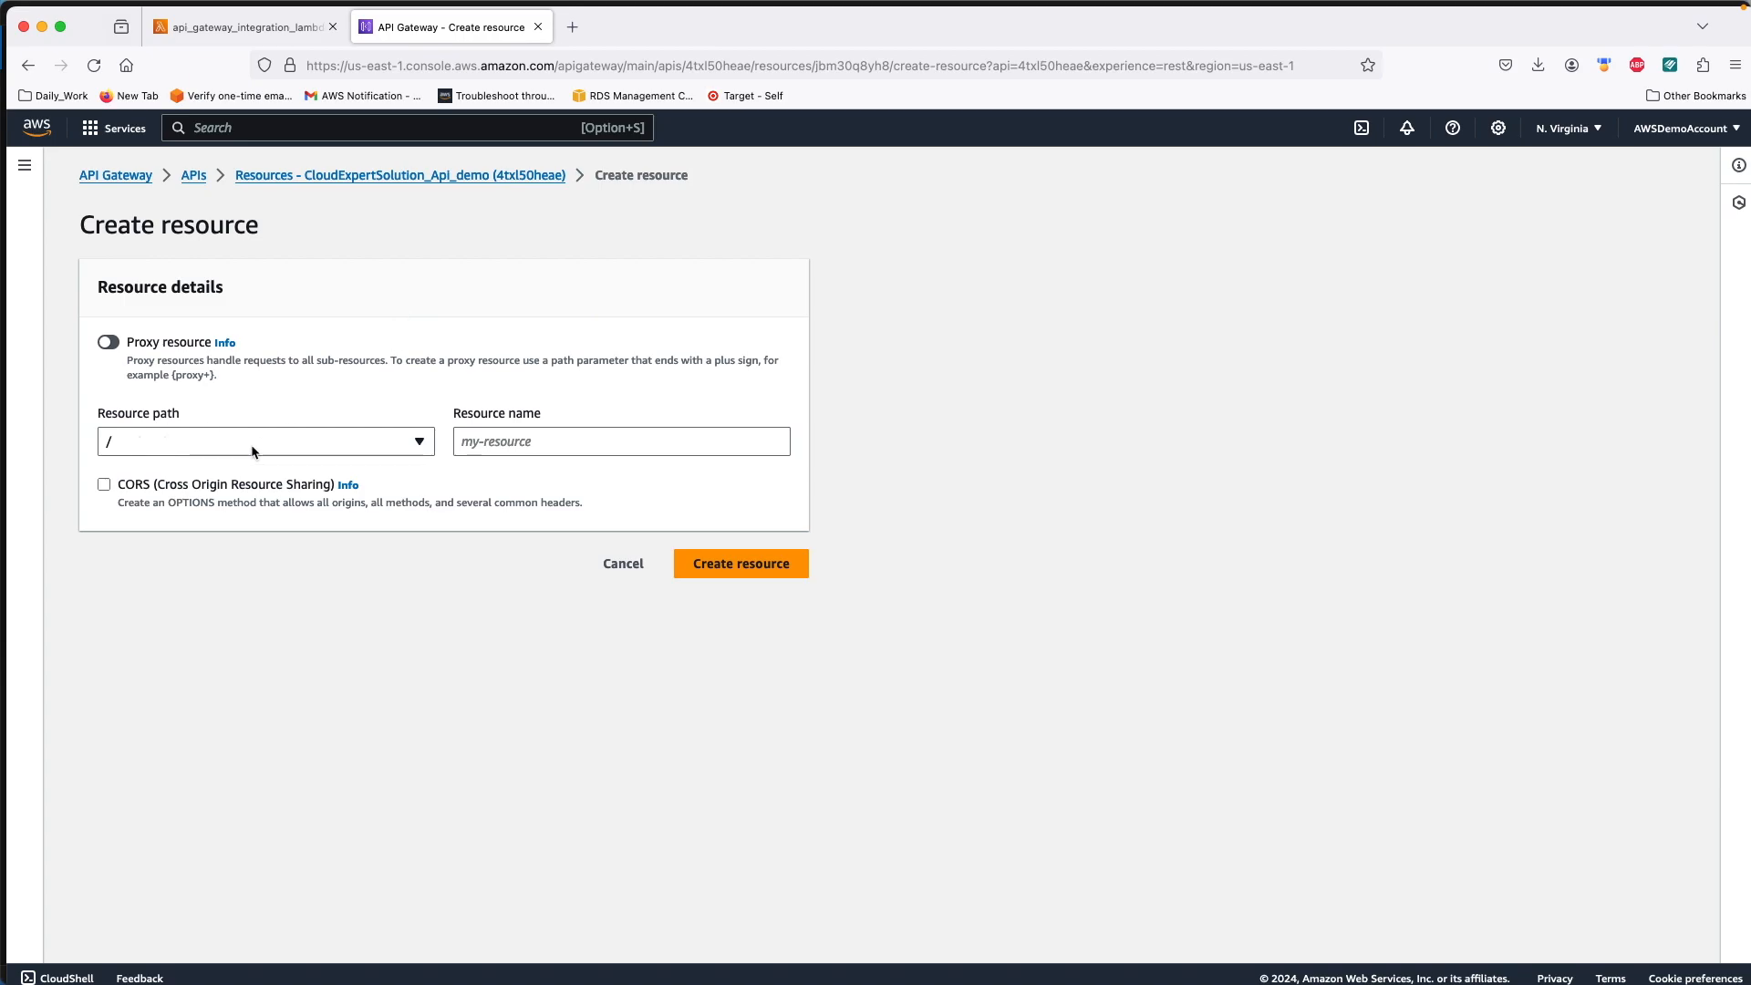
pyautogui.click(475, 446)
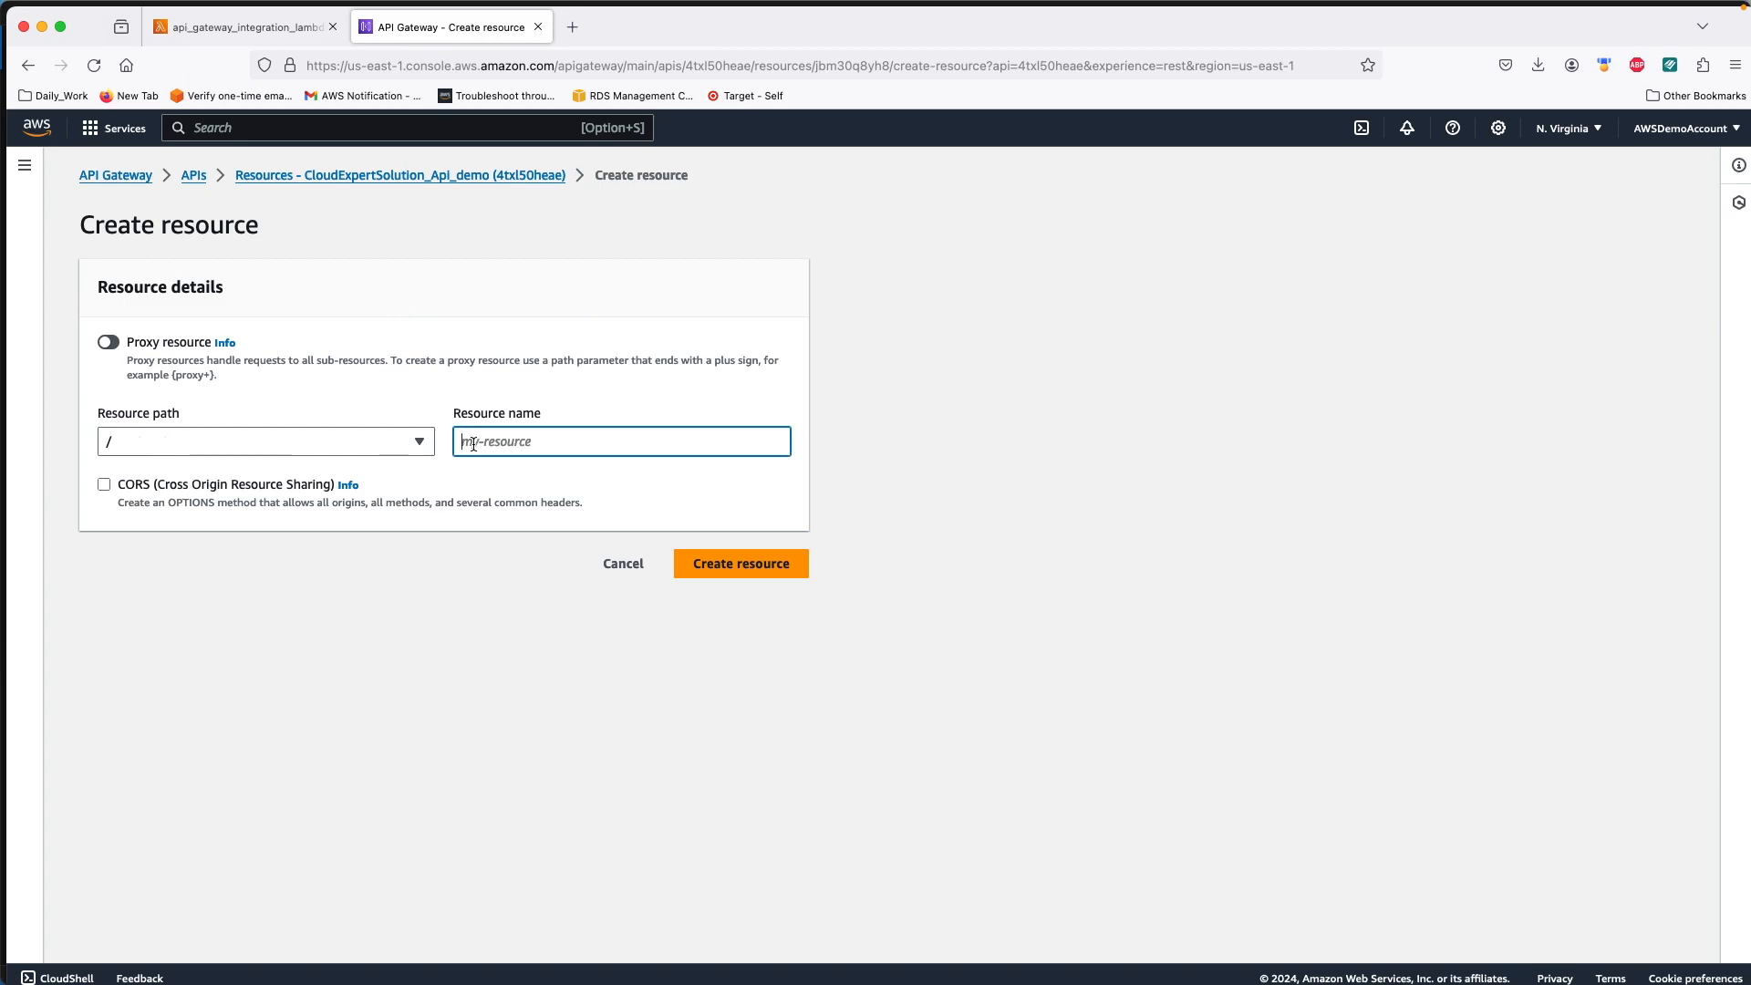
pyautogui.write('Stag')
pyautogui.write('mentDemo')
pyautogui.click(686, 563)
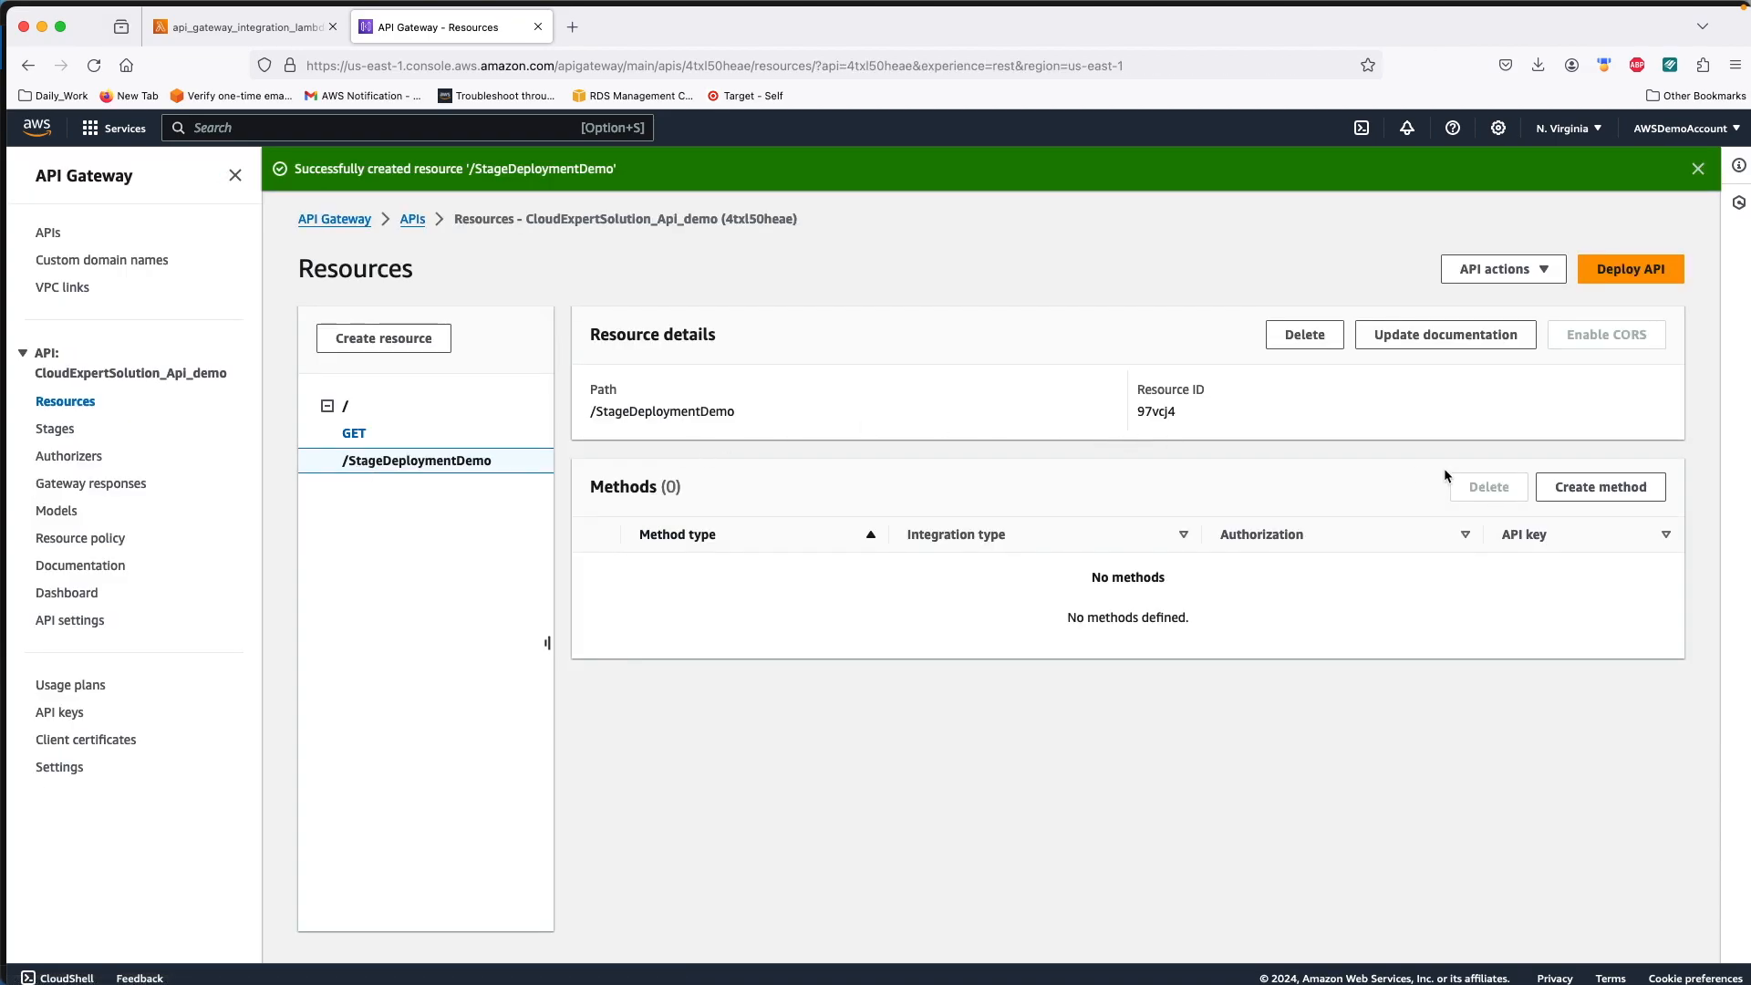
# Step: Start a GET method for the StageDeploymentDemo resource with a Lambda function integration and Lambda proxy integration enabled
pyautogui.click(1591, 490)
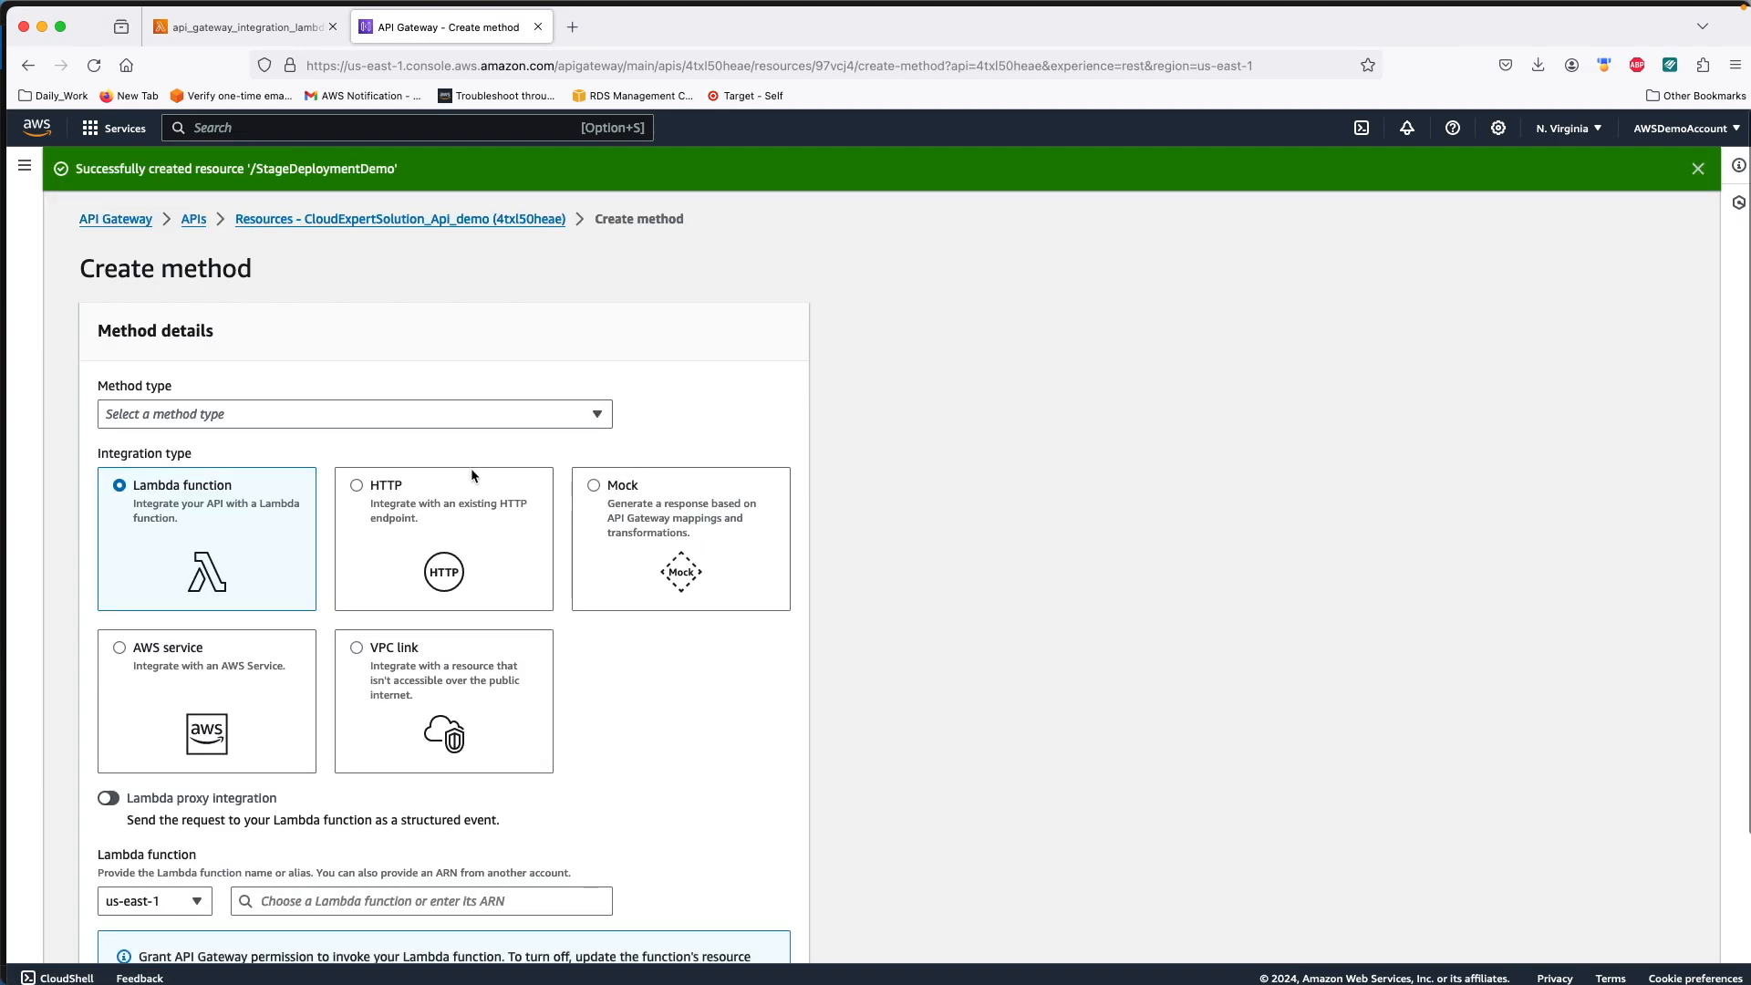
pyautogui.click(189, 417)
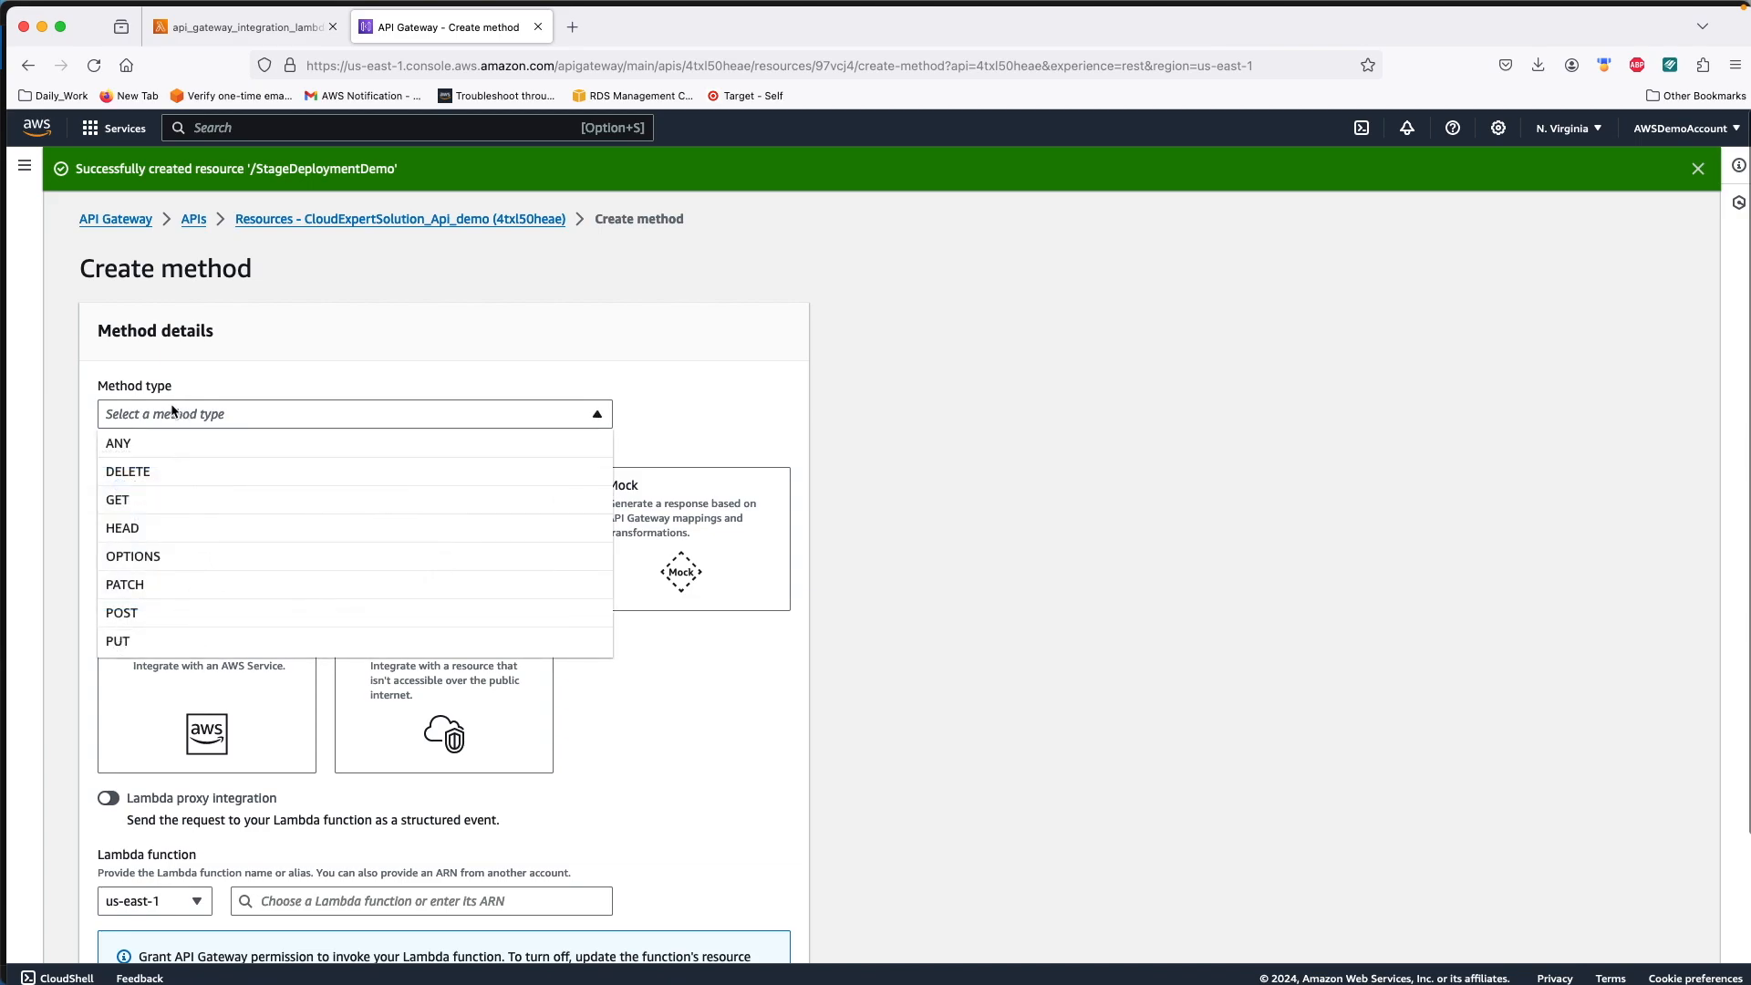
pyautogui.click(135, 499)
pyautogui.scroll(-3, 215, 509)
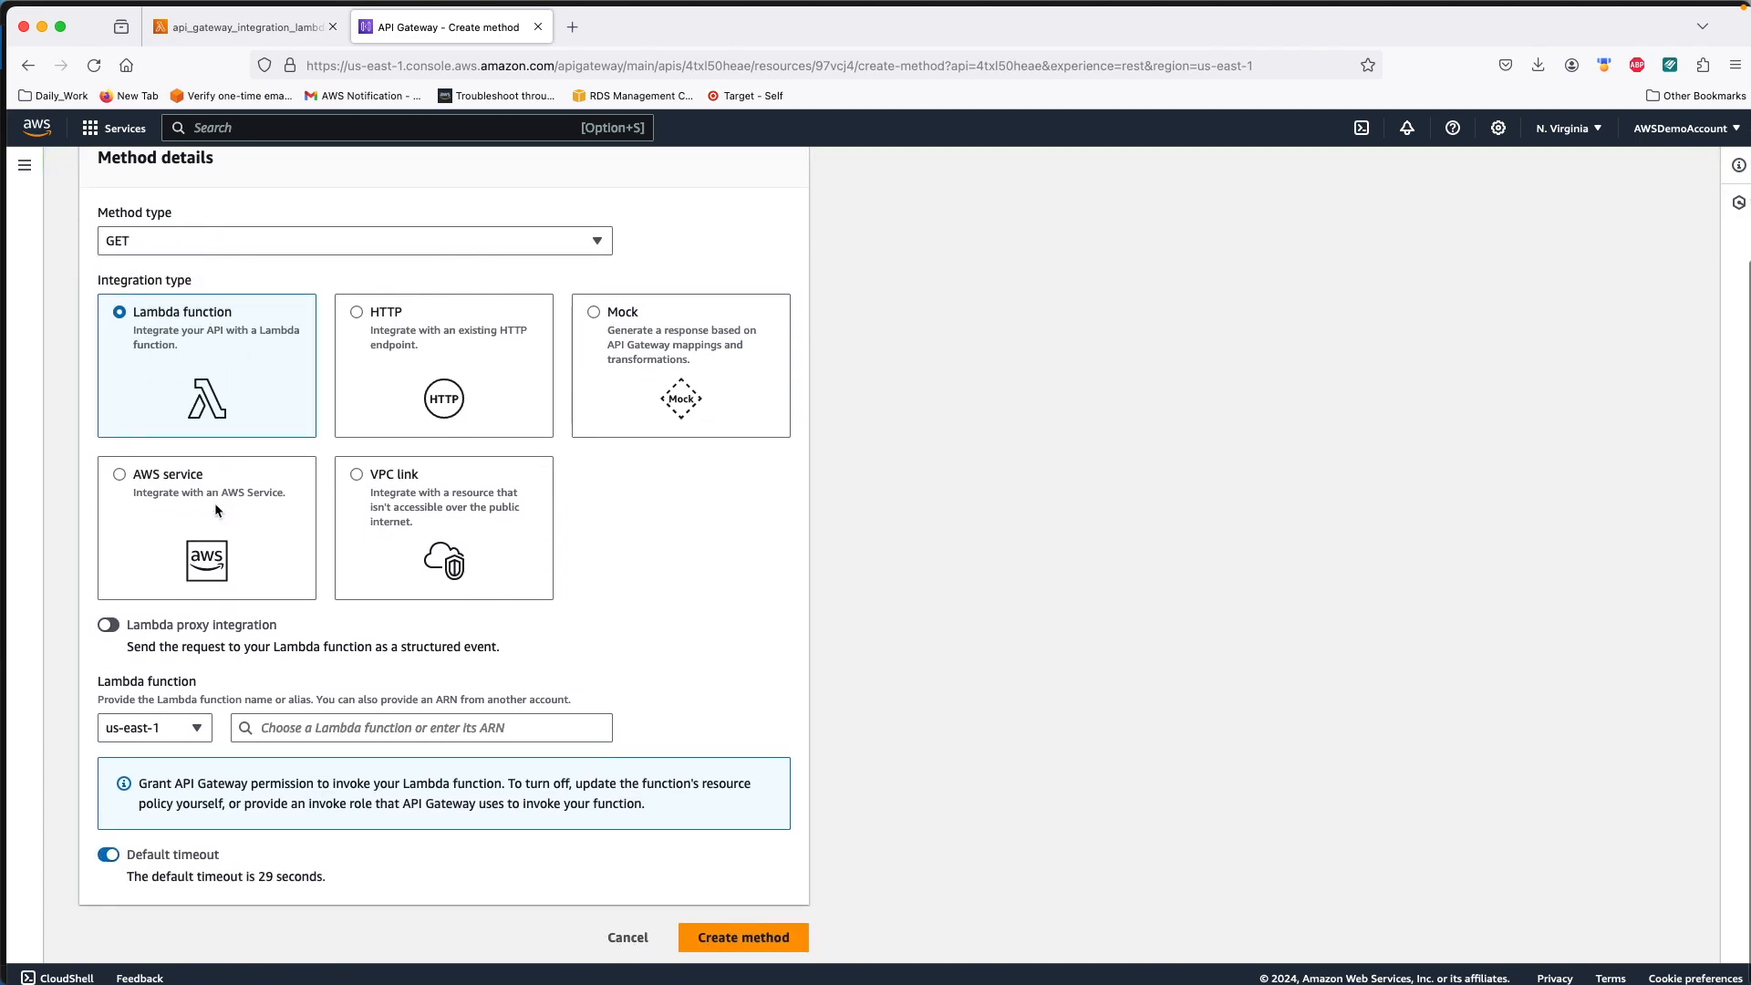
pyautogui.click(109, 619)
# Step: Set the method's Lambda function to the copied api_gateway_integration_lambda ARN followed by the stage variable ${stageVariables.lambdaAlias}
pyautogui.click(275, 721)
pyautogui.press('super+v')
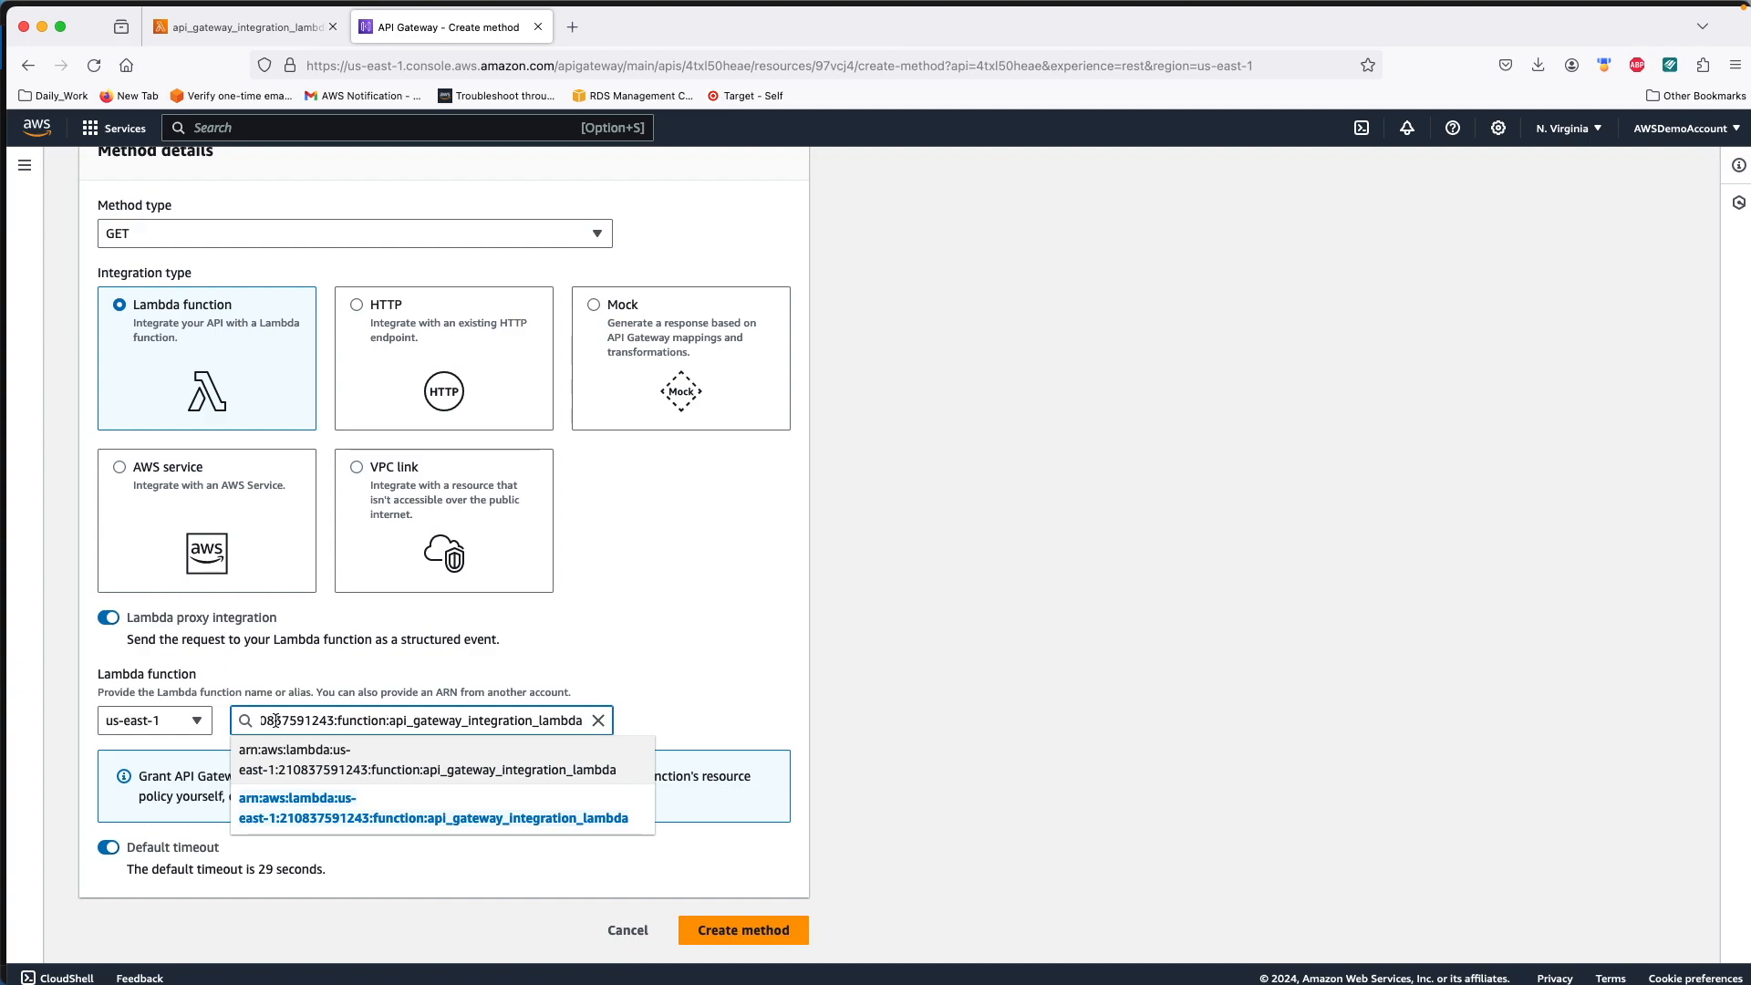
pyautogui.write(':')
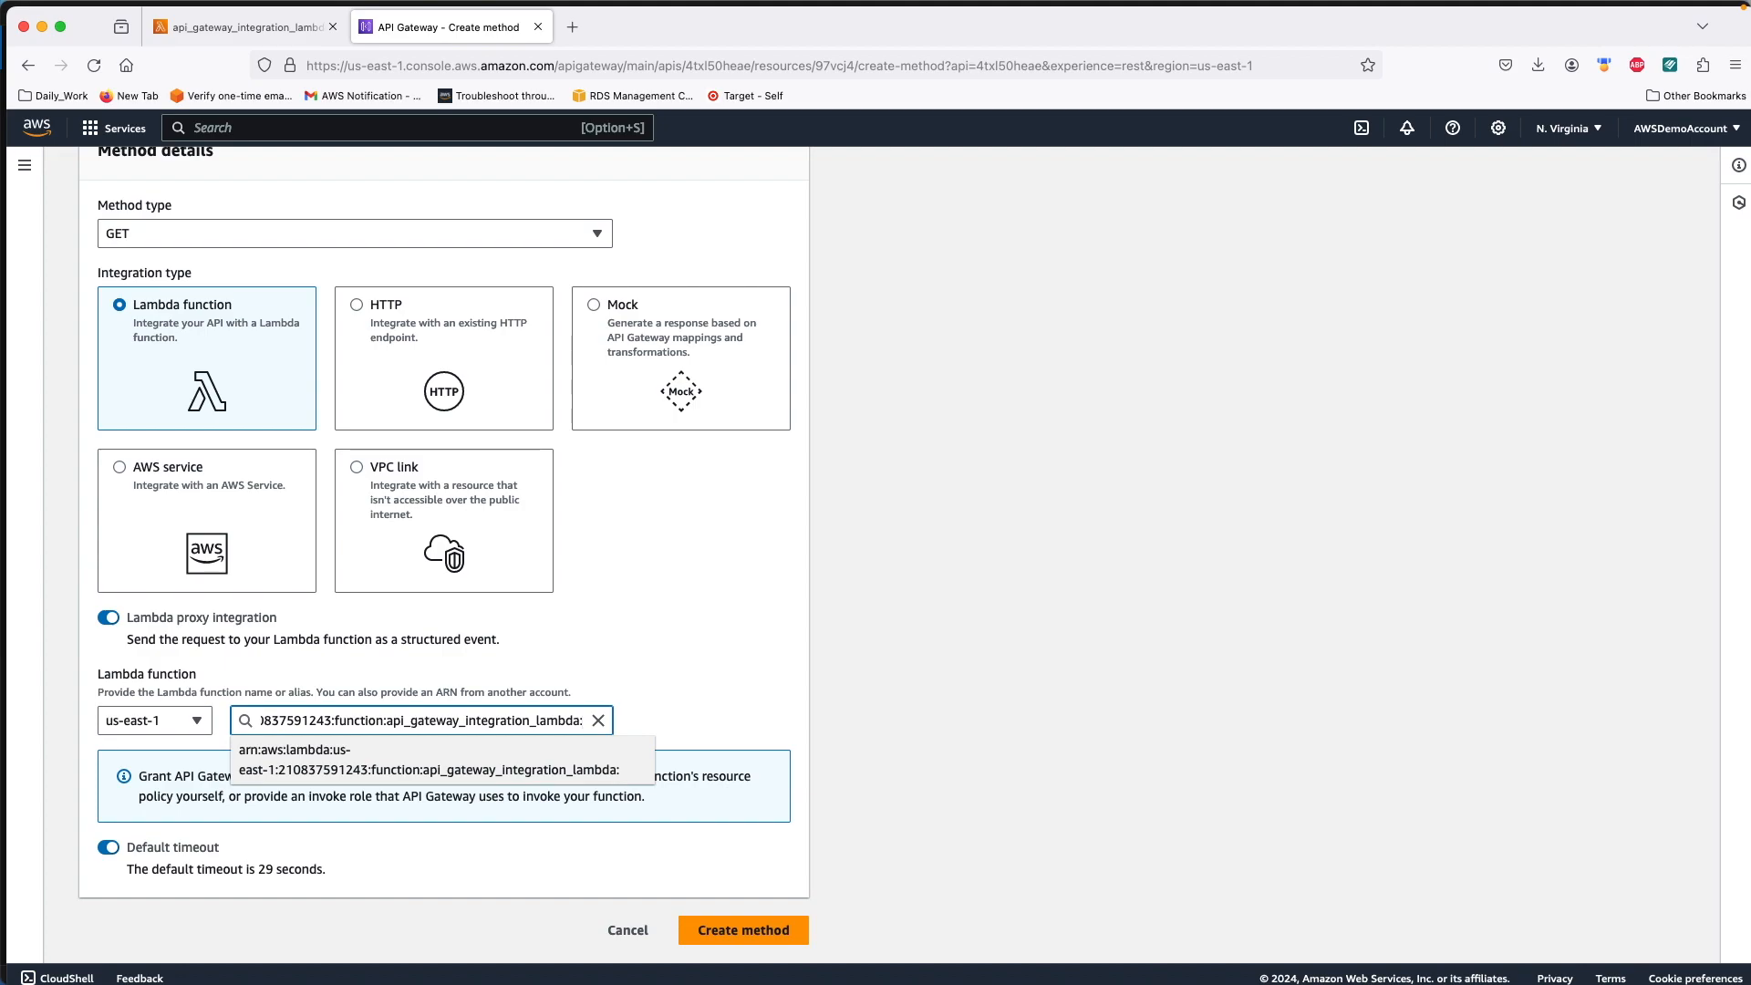
pyautogui.write('{')
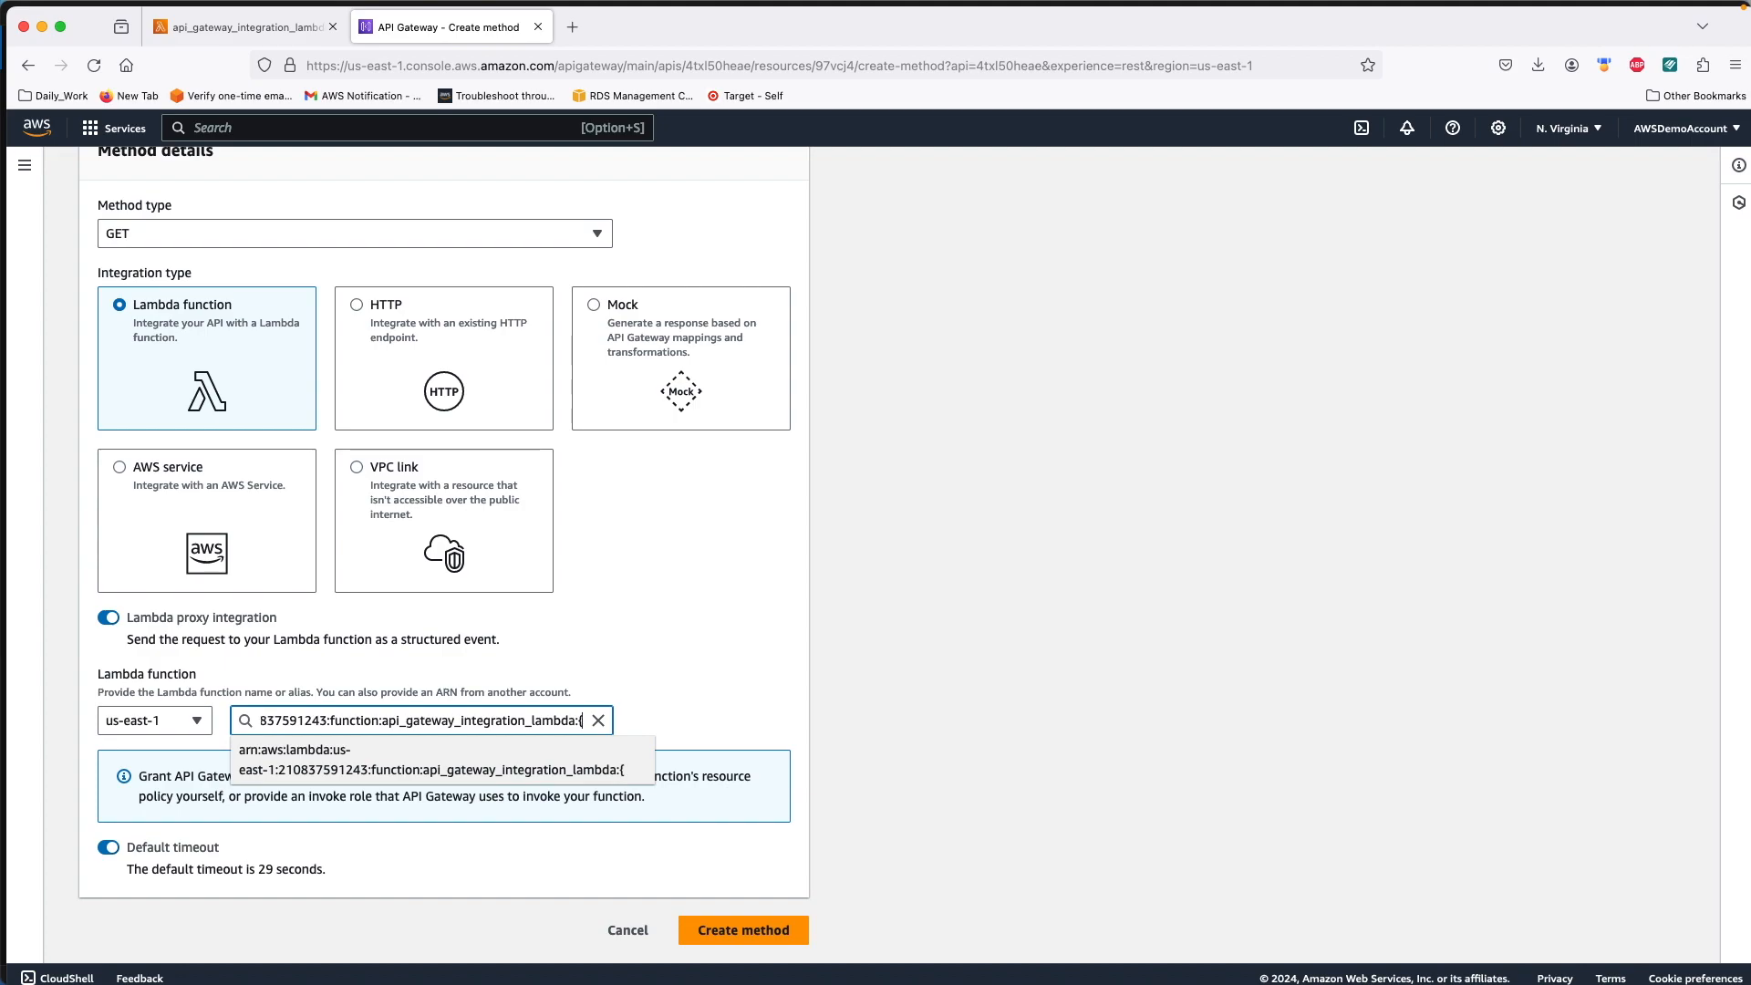
pyautogui.write('stage')
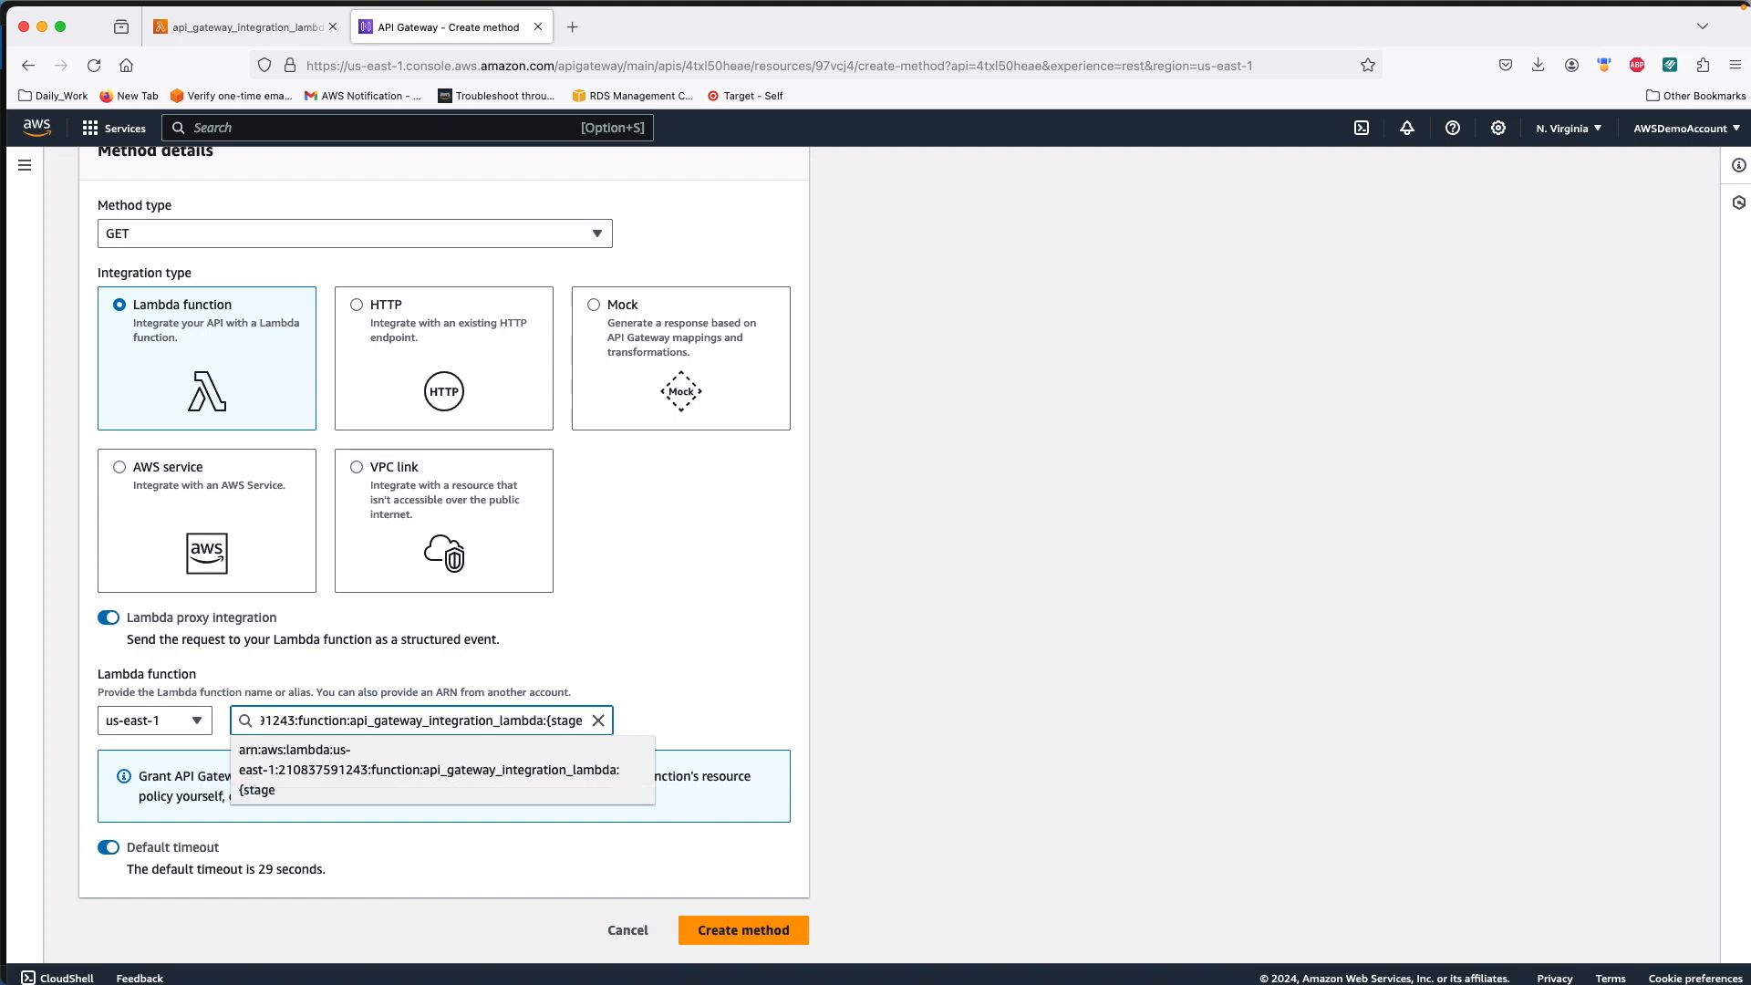
pyautogui.write('Va')
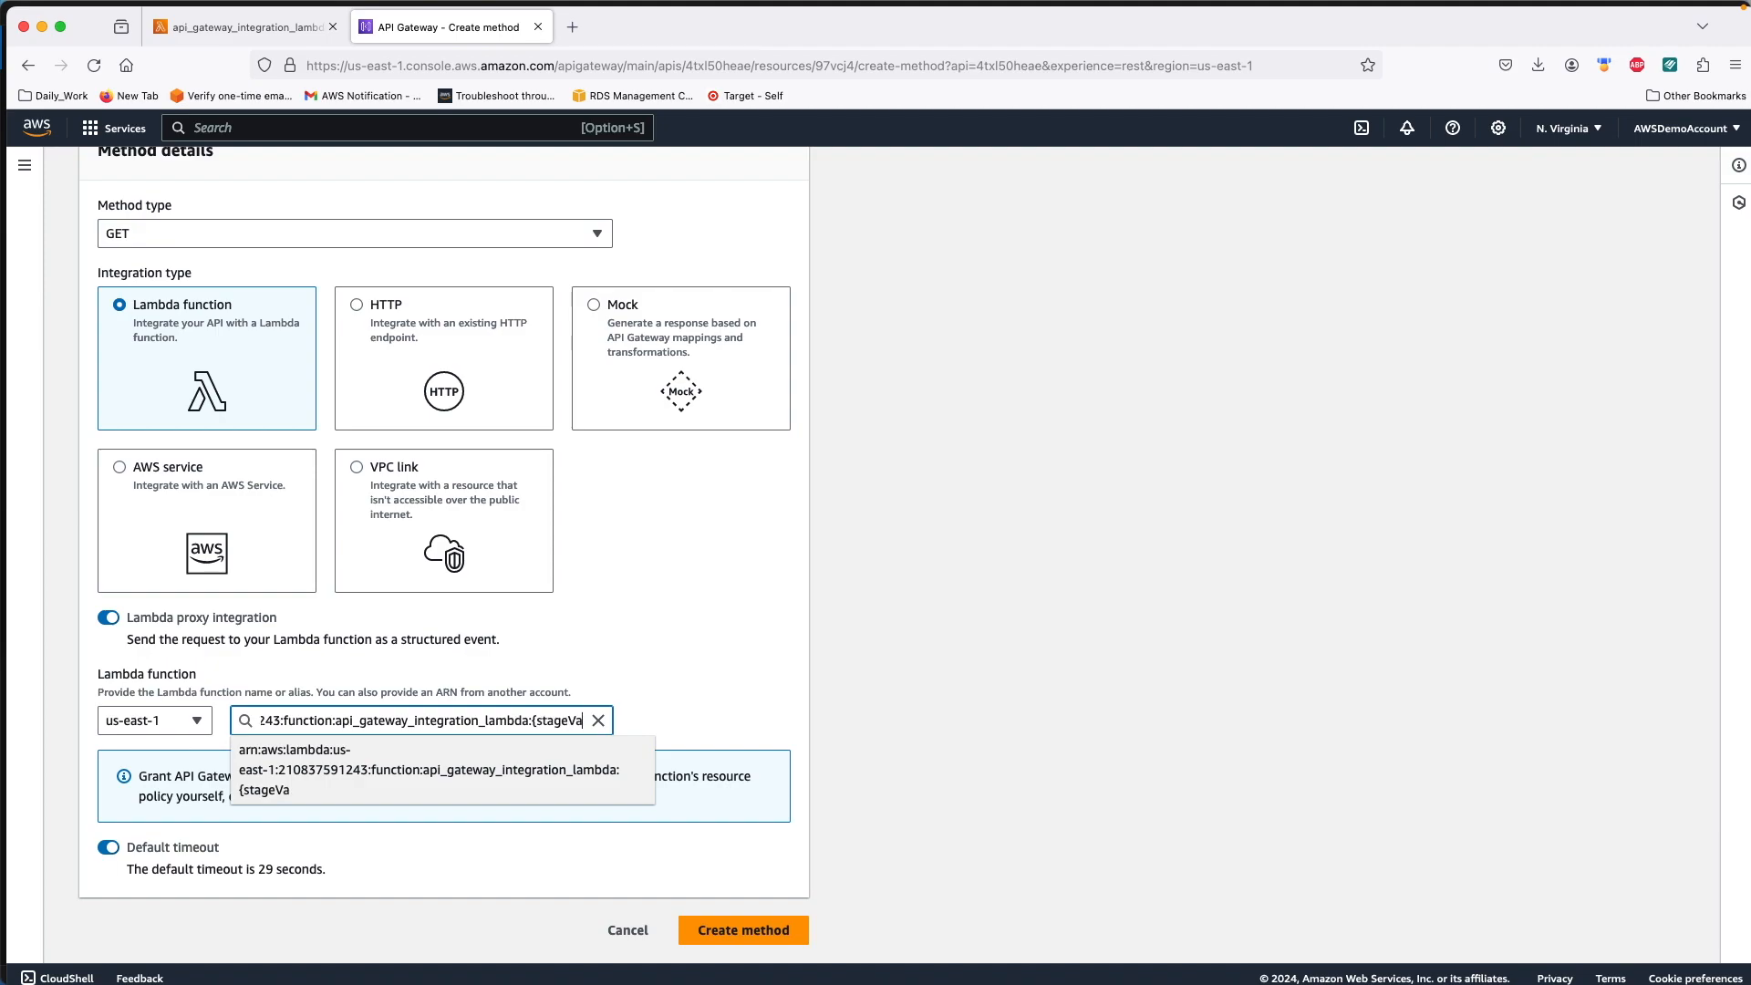
pyautogui.write('riables')
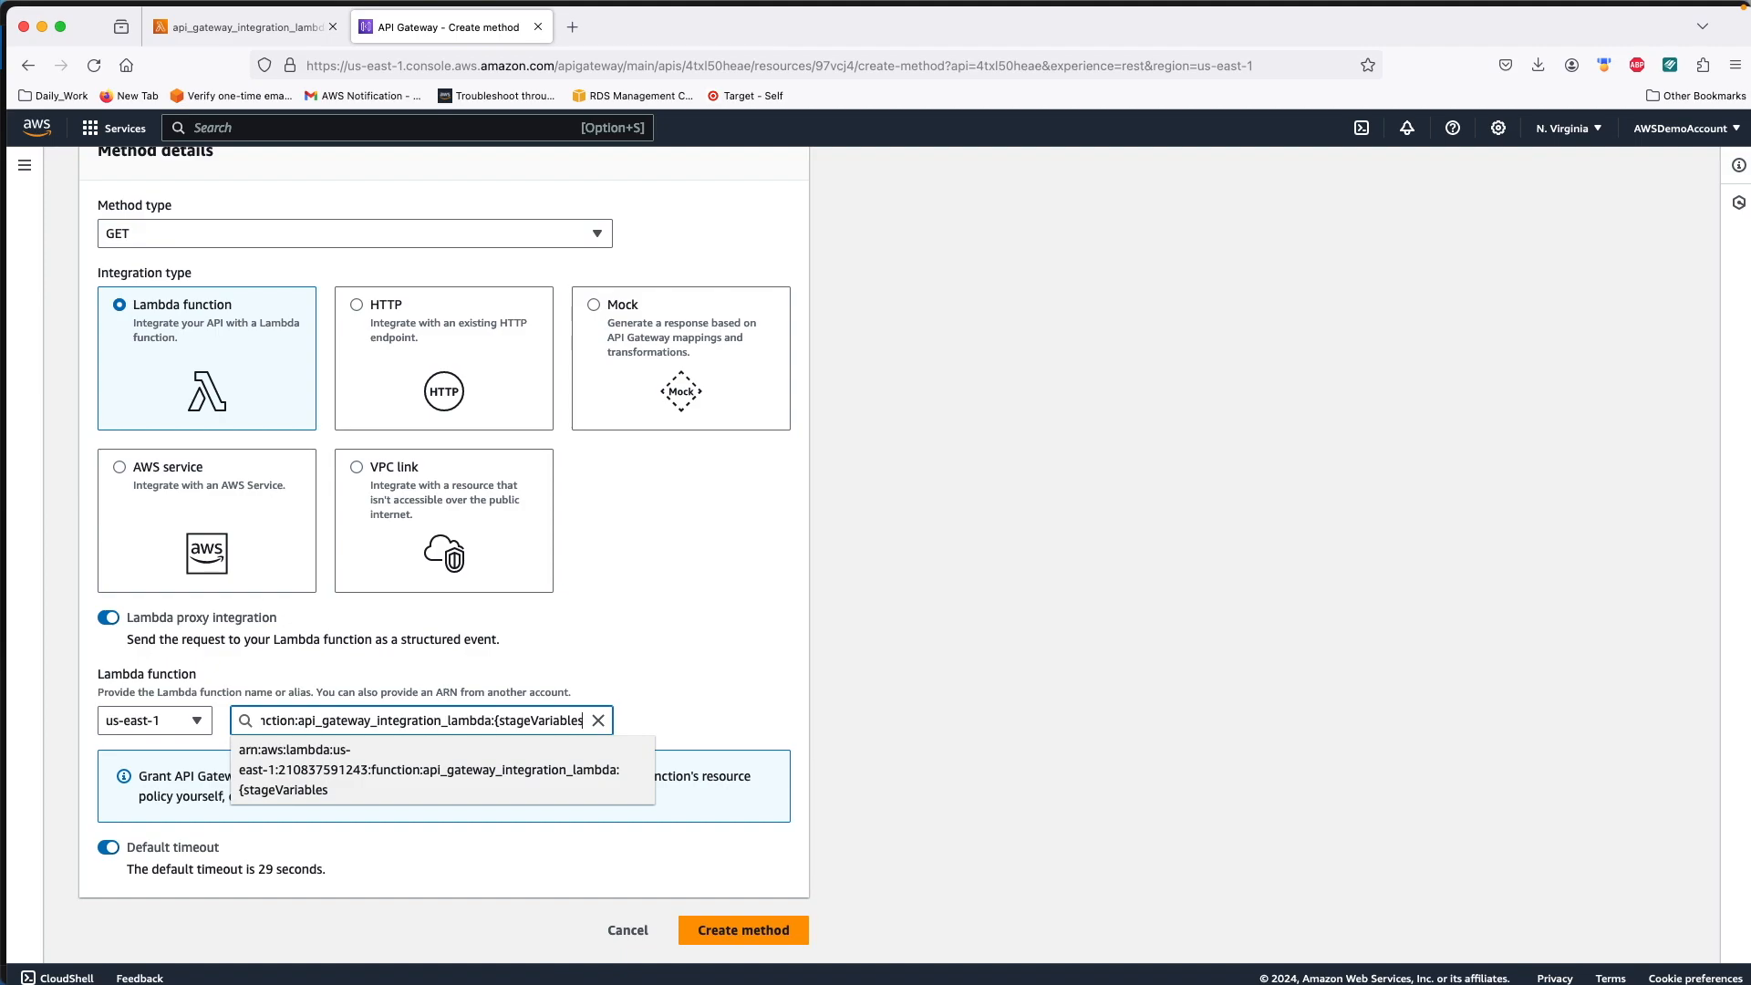
pyautogui.write('.')
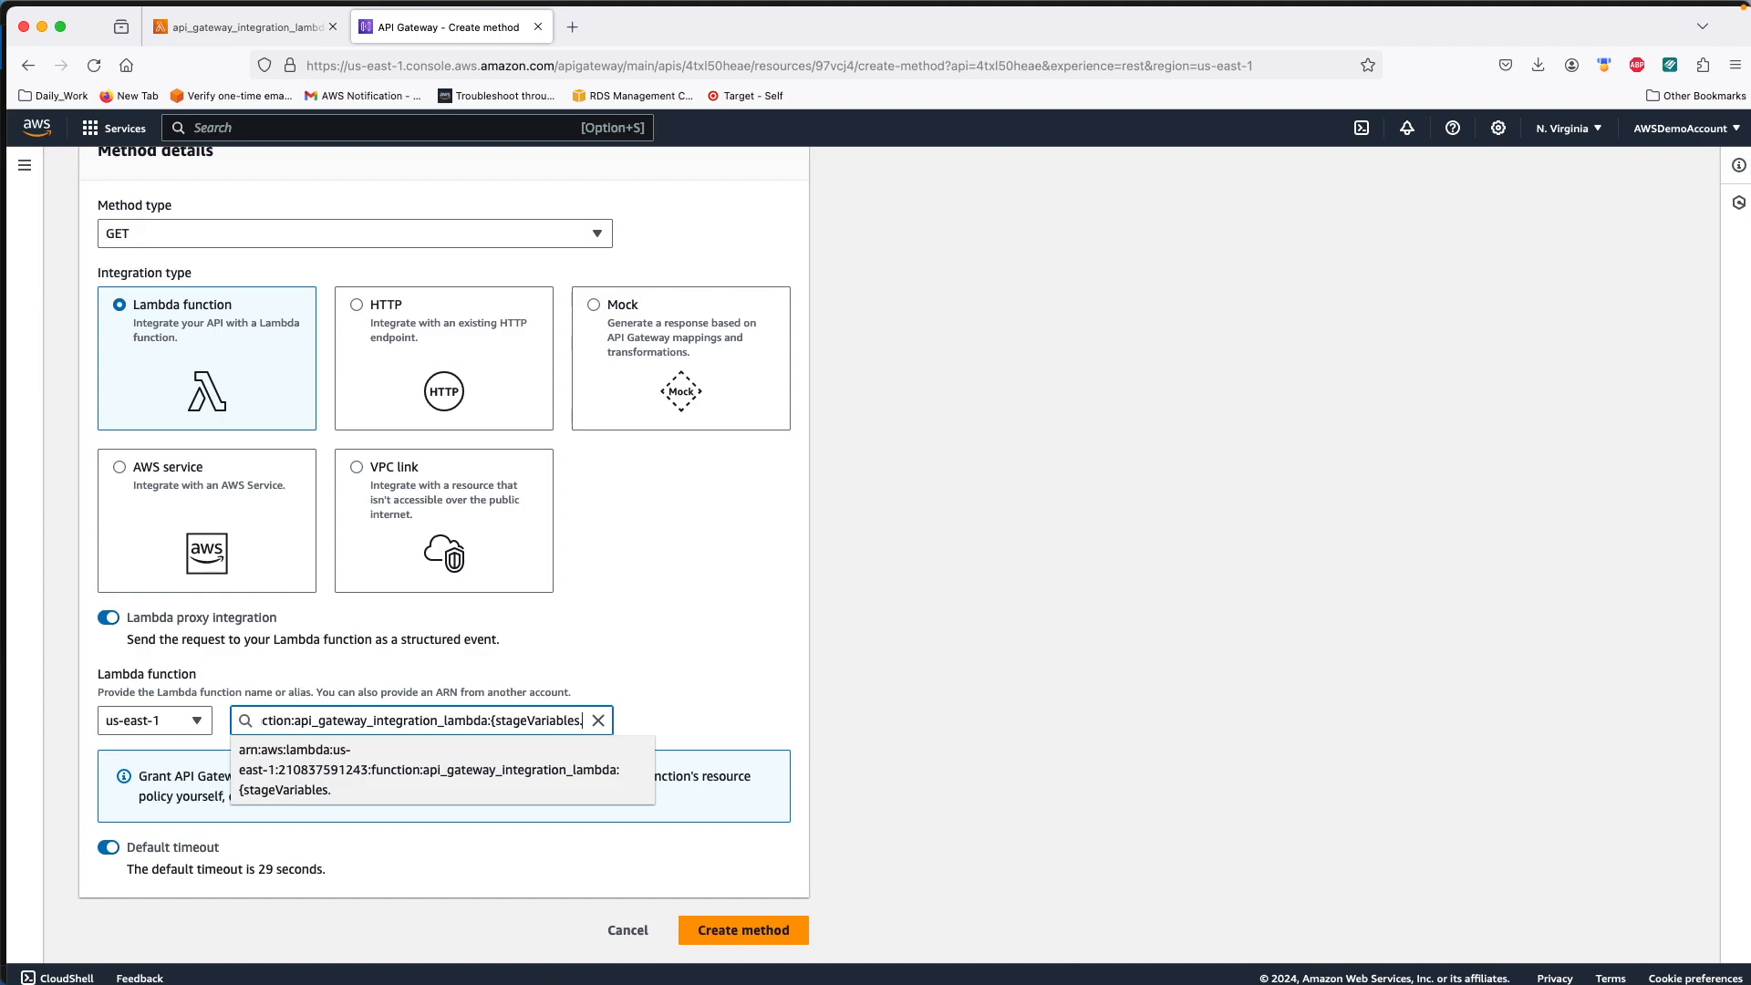
pyautogui.write('lambda')
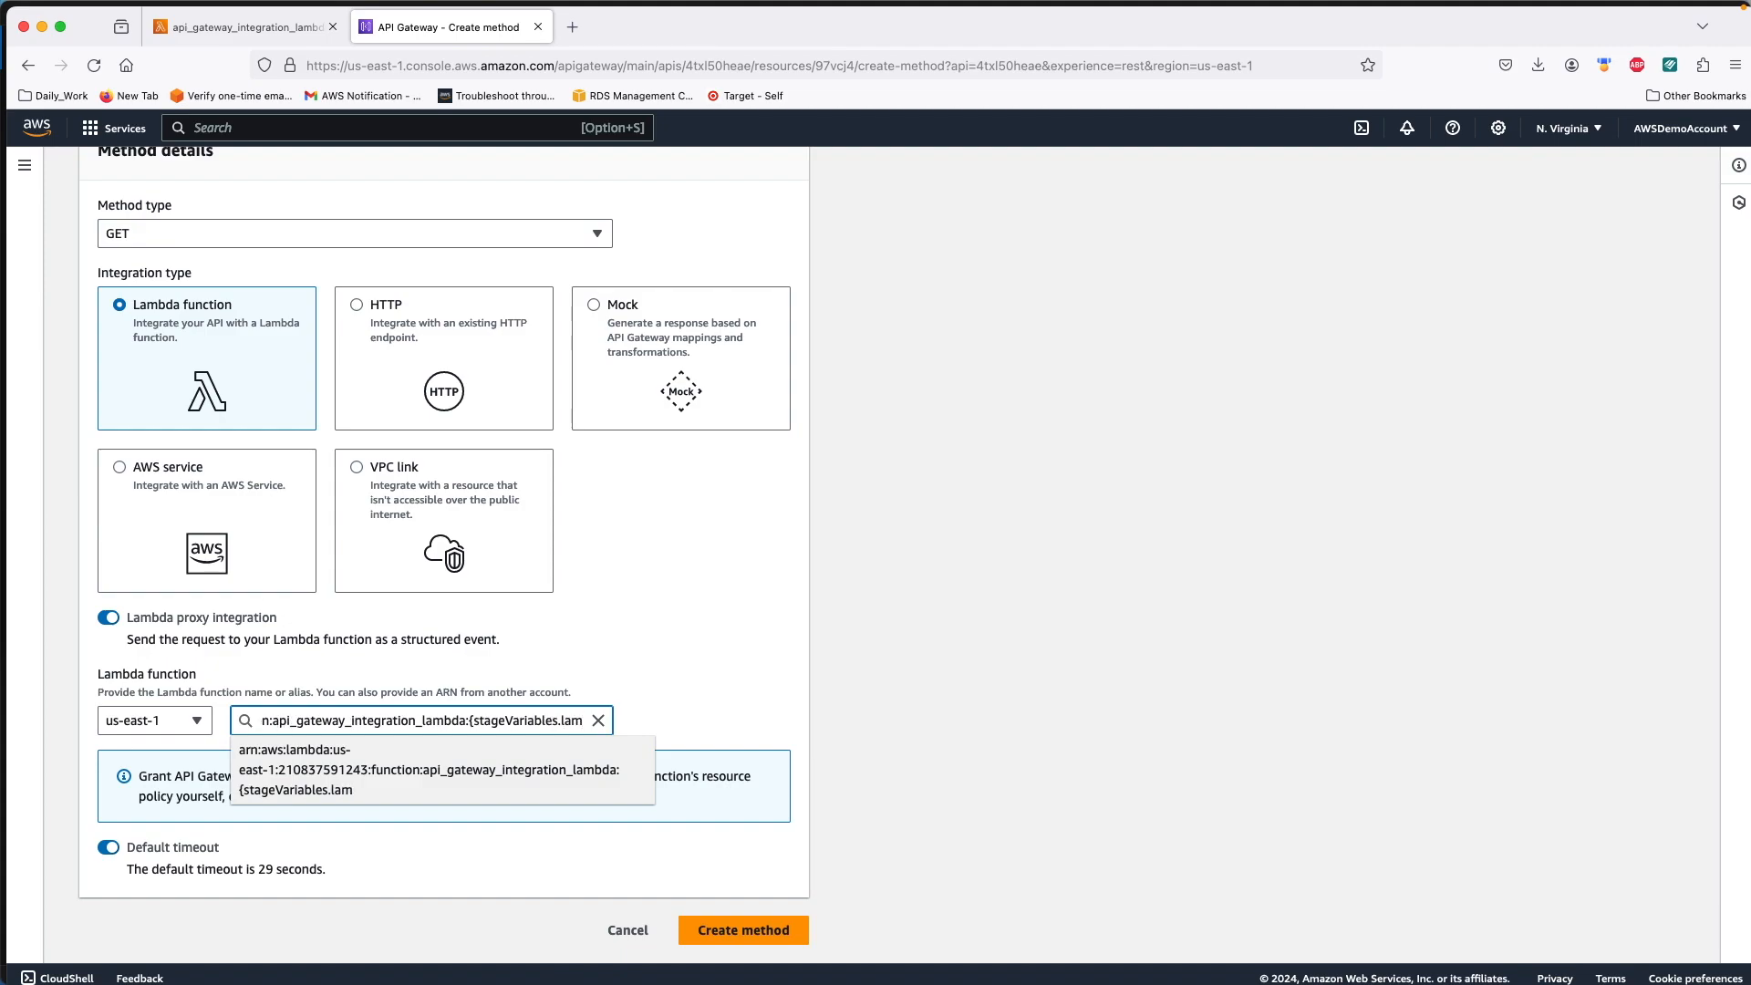
pyautogui.write('Alias}')
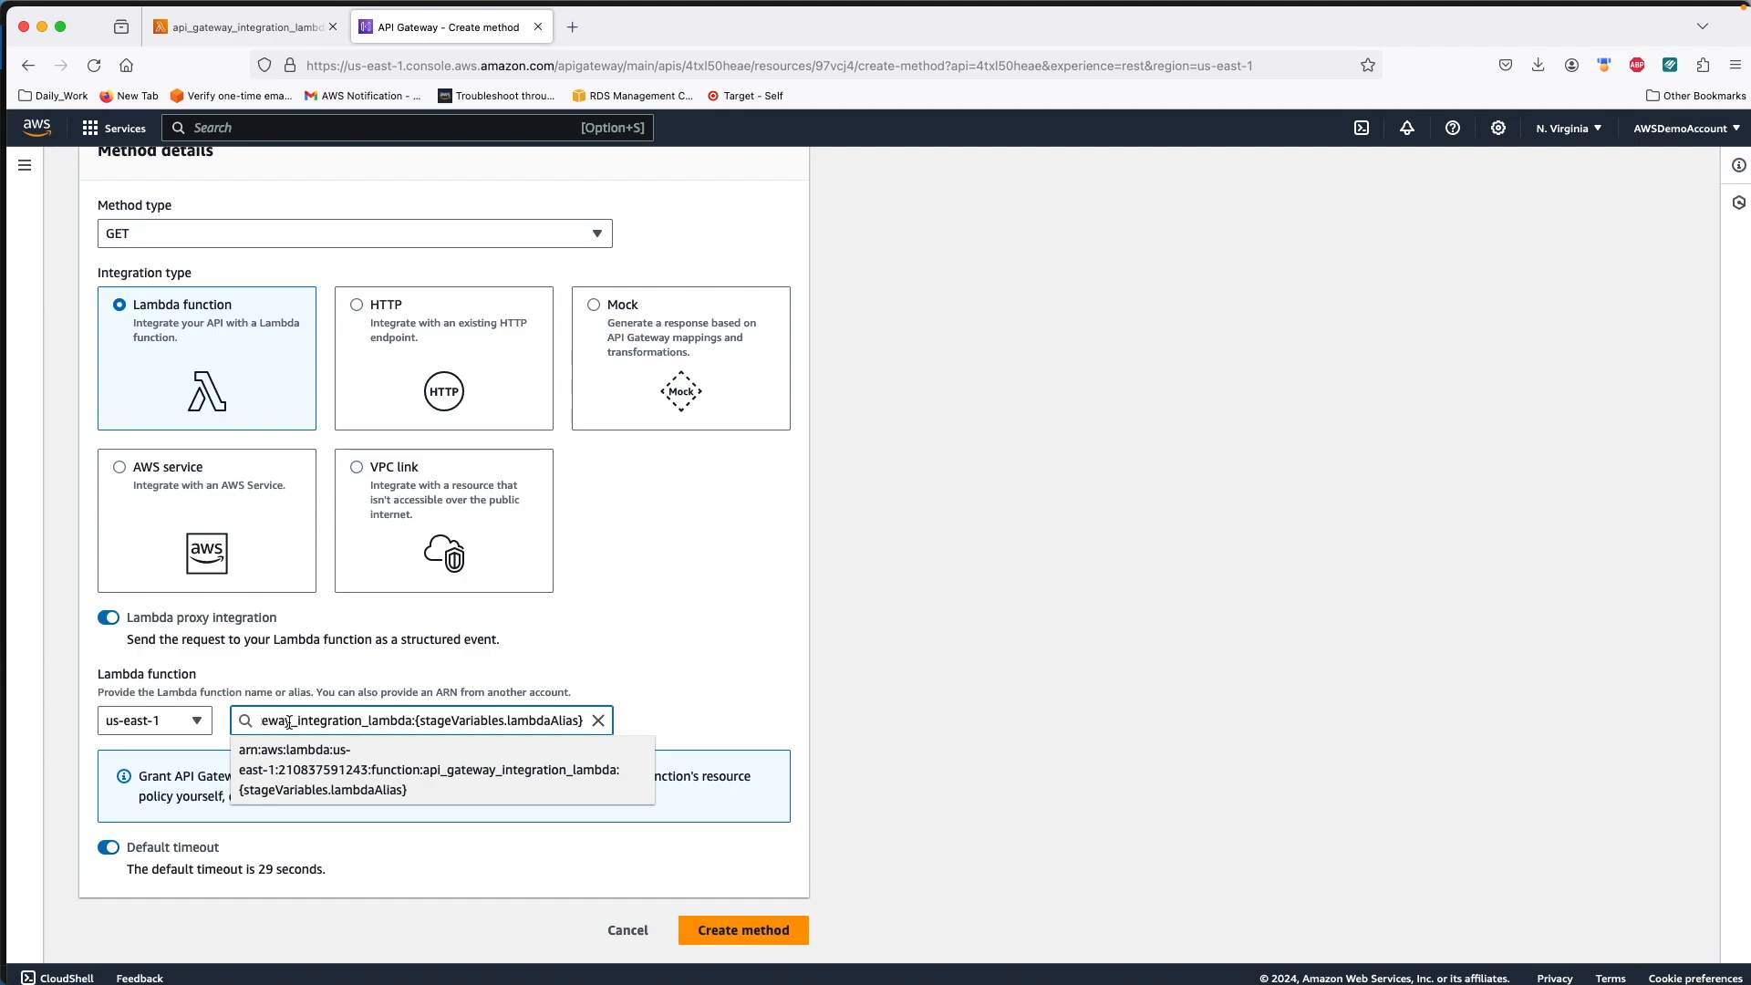
pyautogui.click(337, 784)
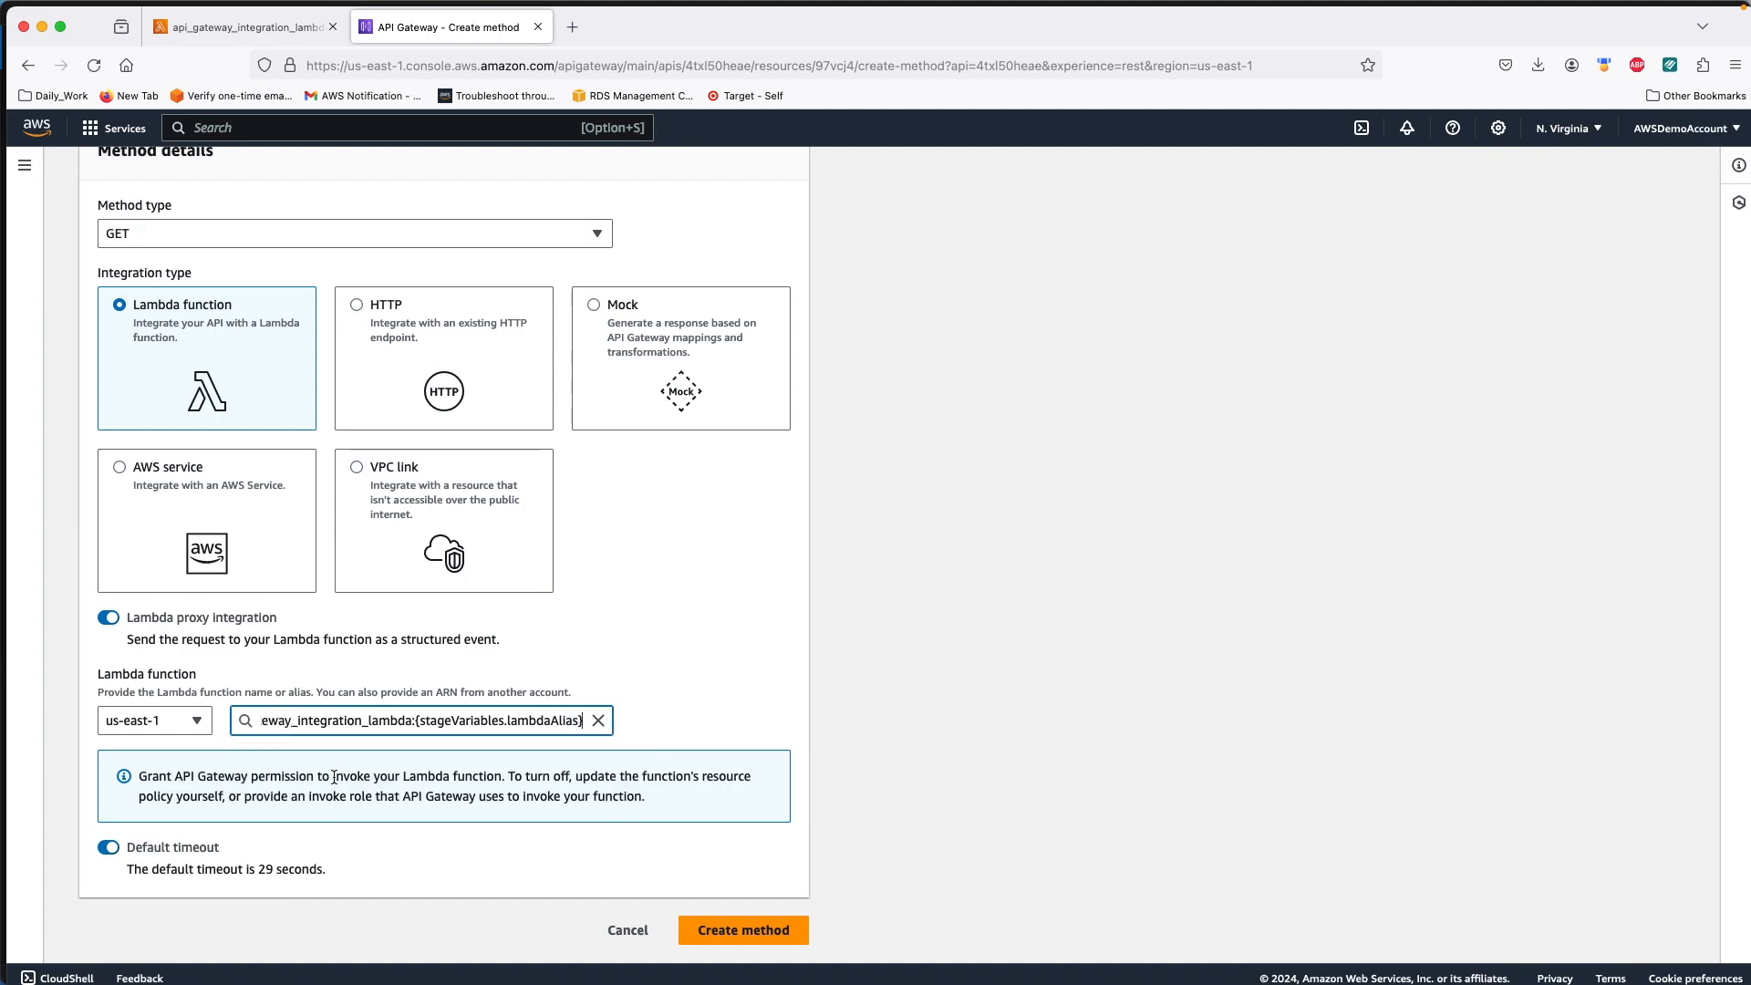
pyautogui.click(648, 719)
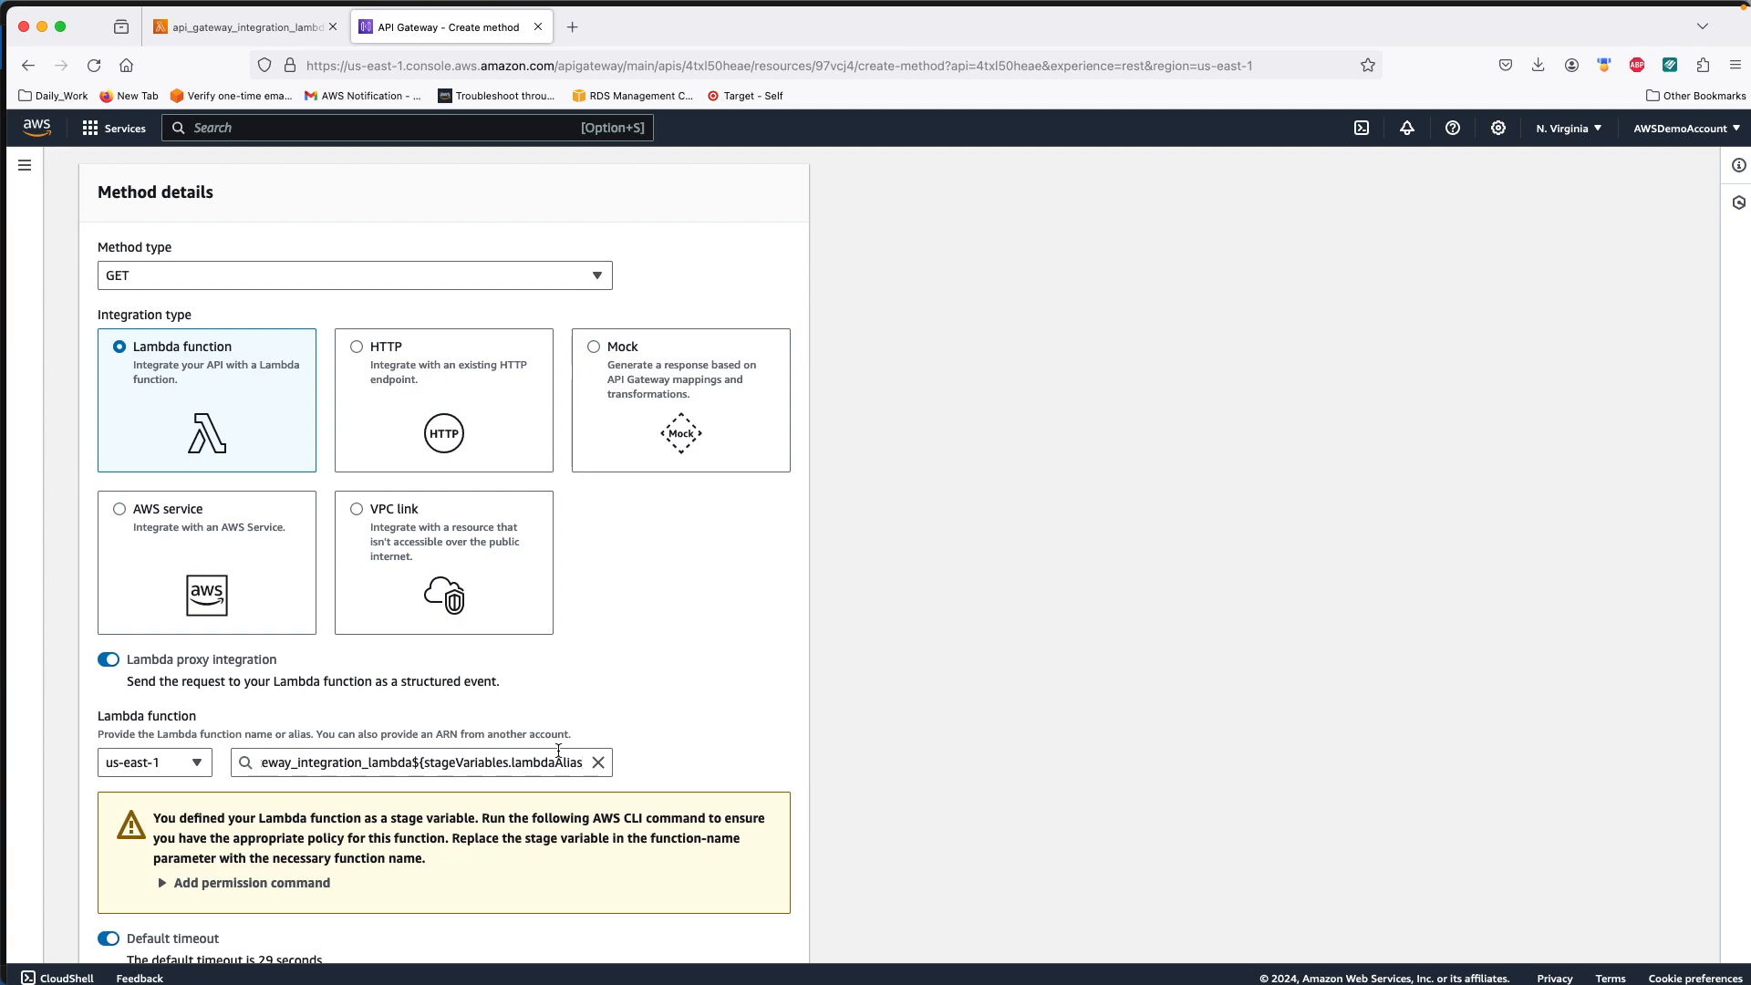
# Step: Expand the add-permission command for the stage-variable function and copy it
pyautogui.scroll(-2, 559, 750)
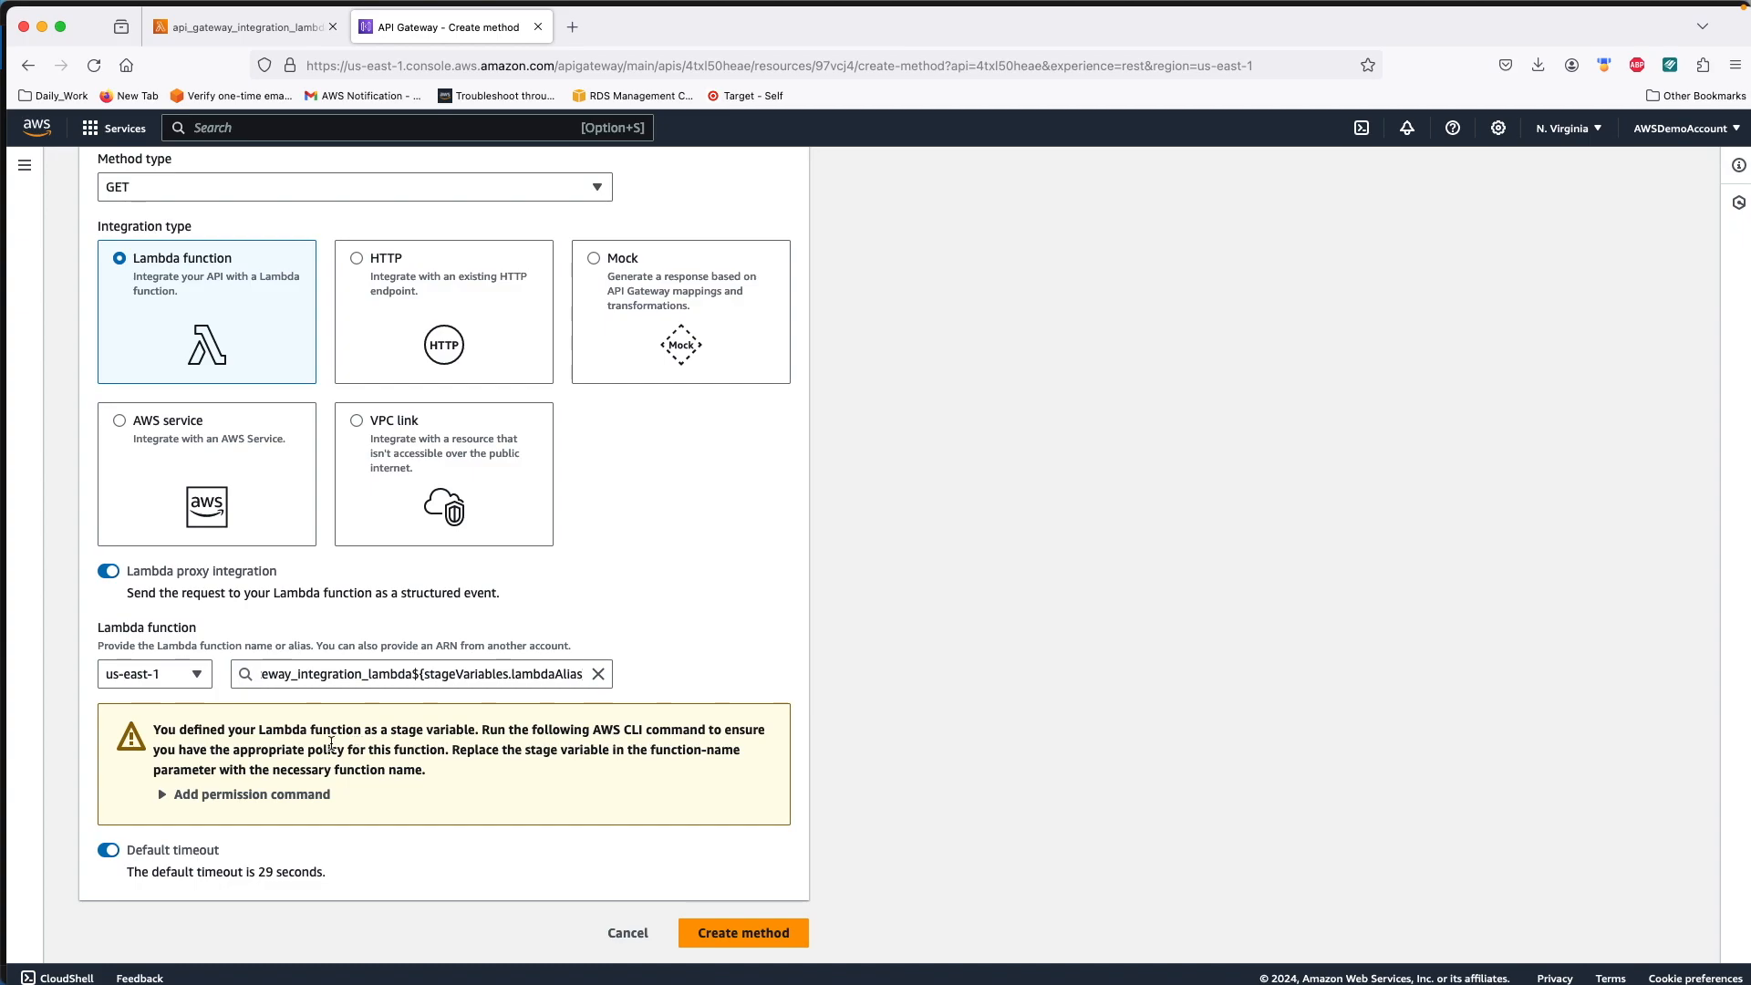
pyautogui.click(167, 795)
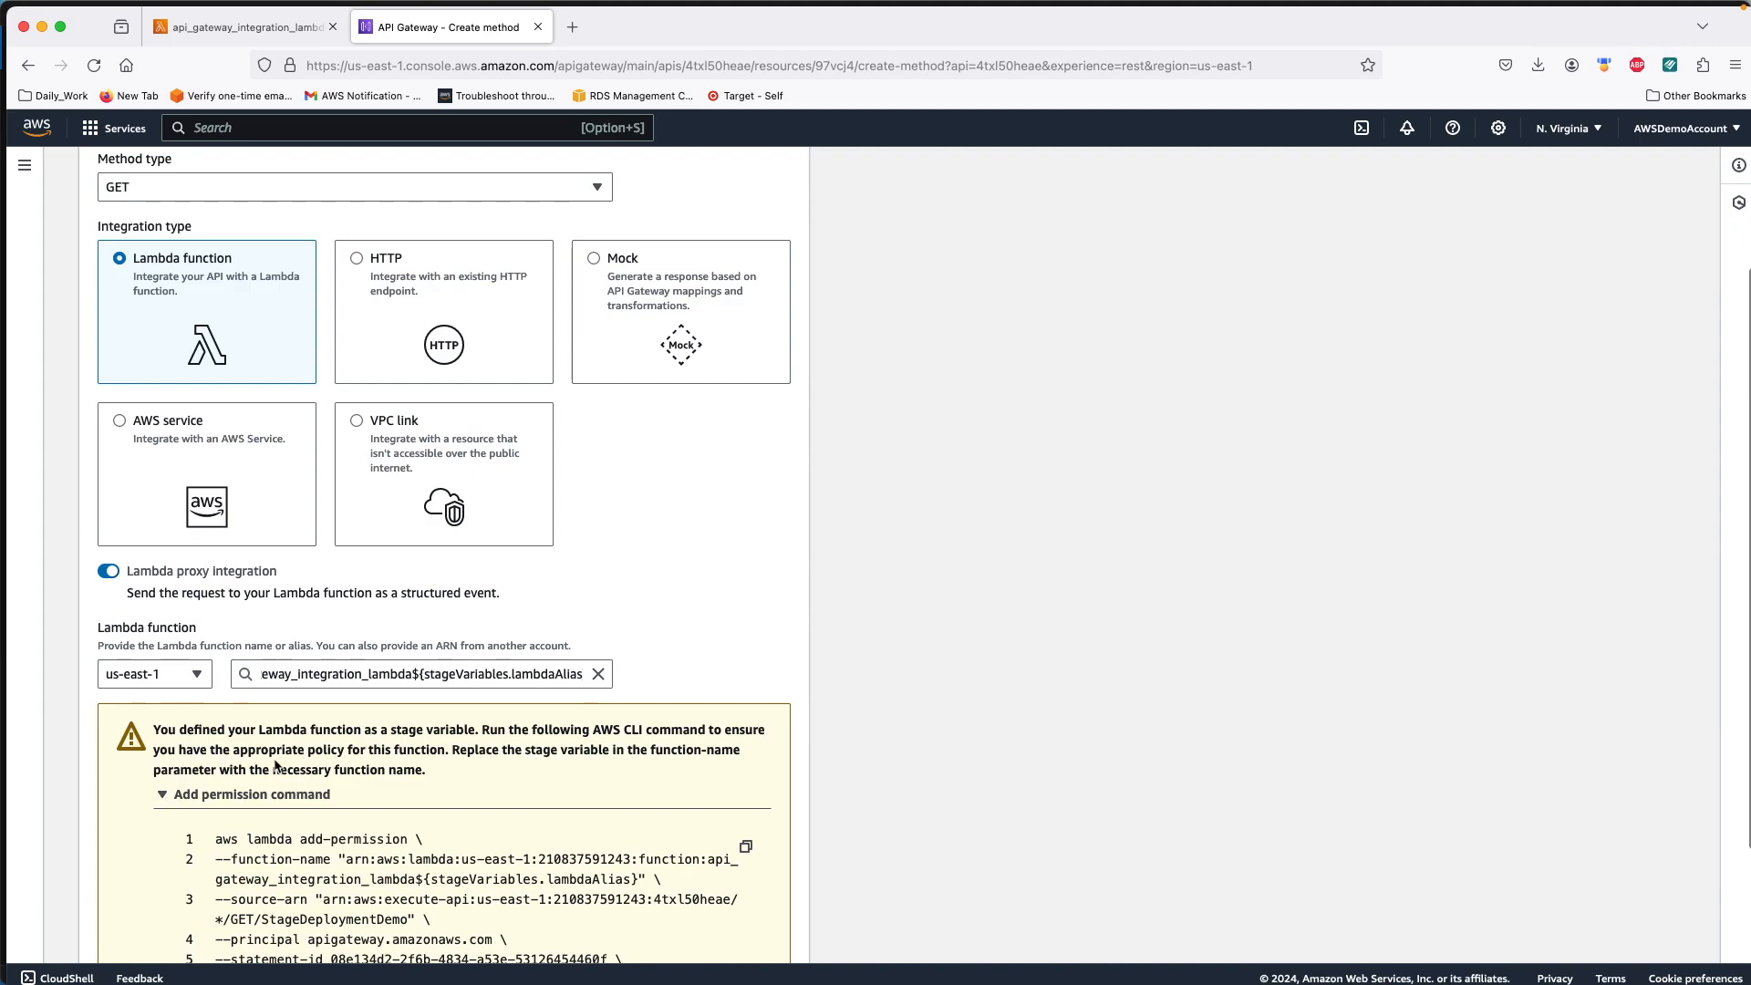
pyautogui.scroll(-3, 313, 749)
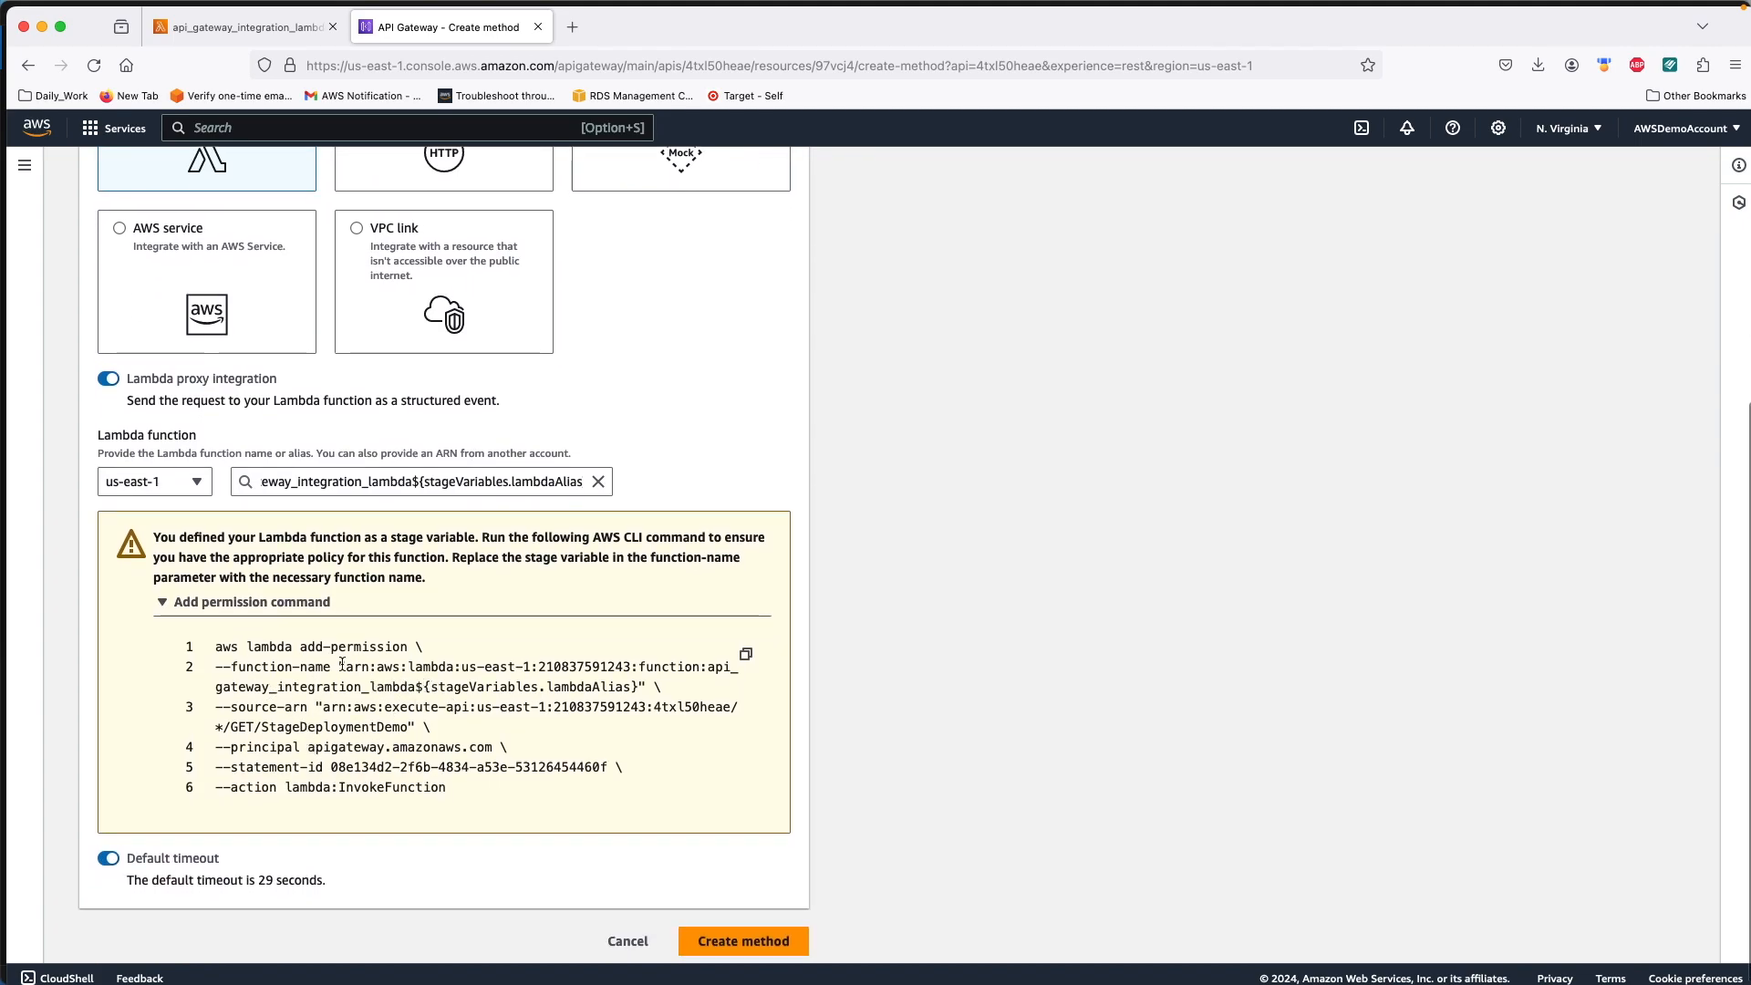
pyautogui.click(745, 654)
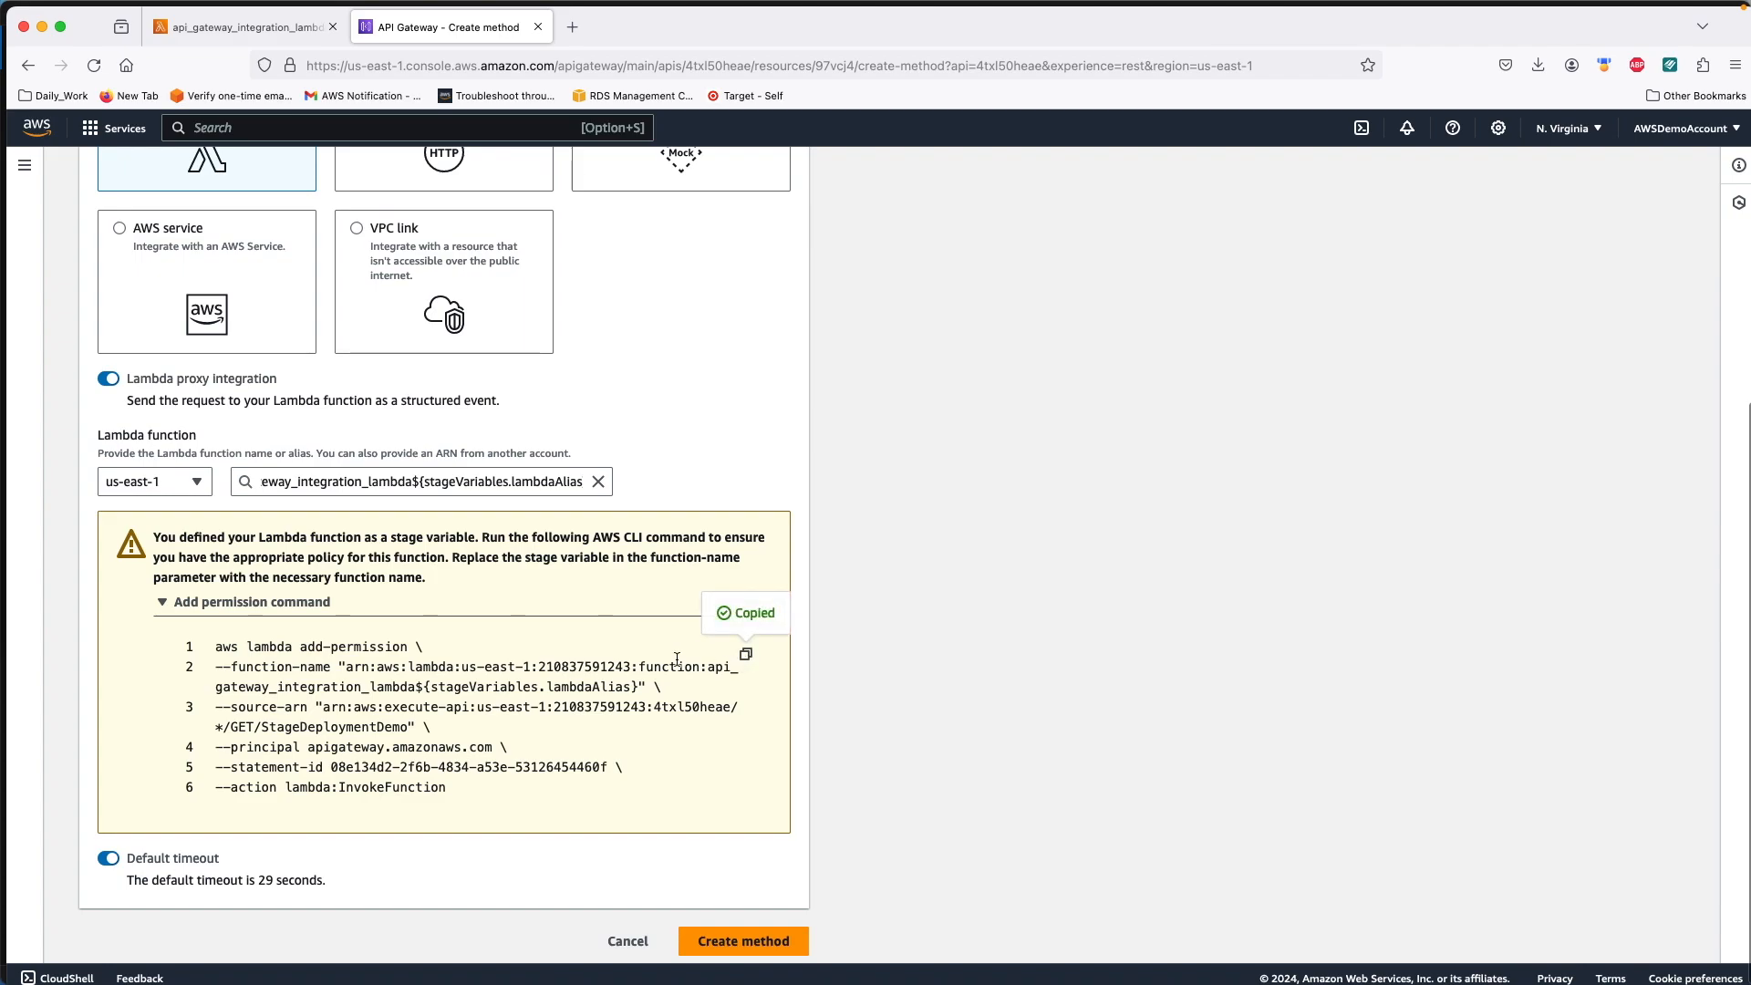
# Step: Start AWS CloudShell, then switch to the notes app and paste the copied add-permission command into a note
pyautogui.scroll(-1, 677, 658)
pyautogui.click(1361, 129)
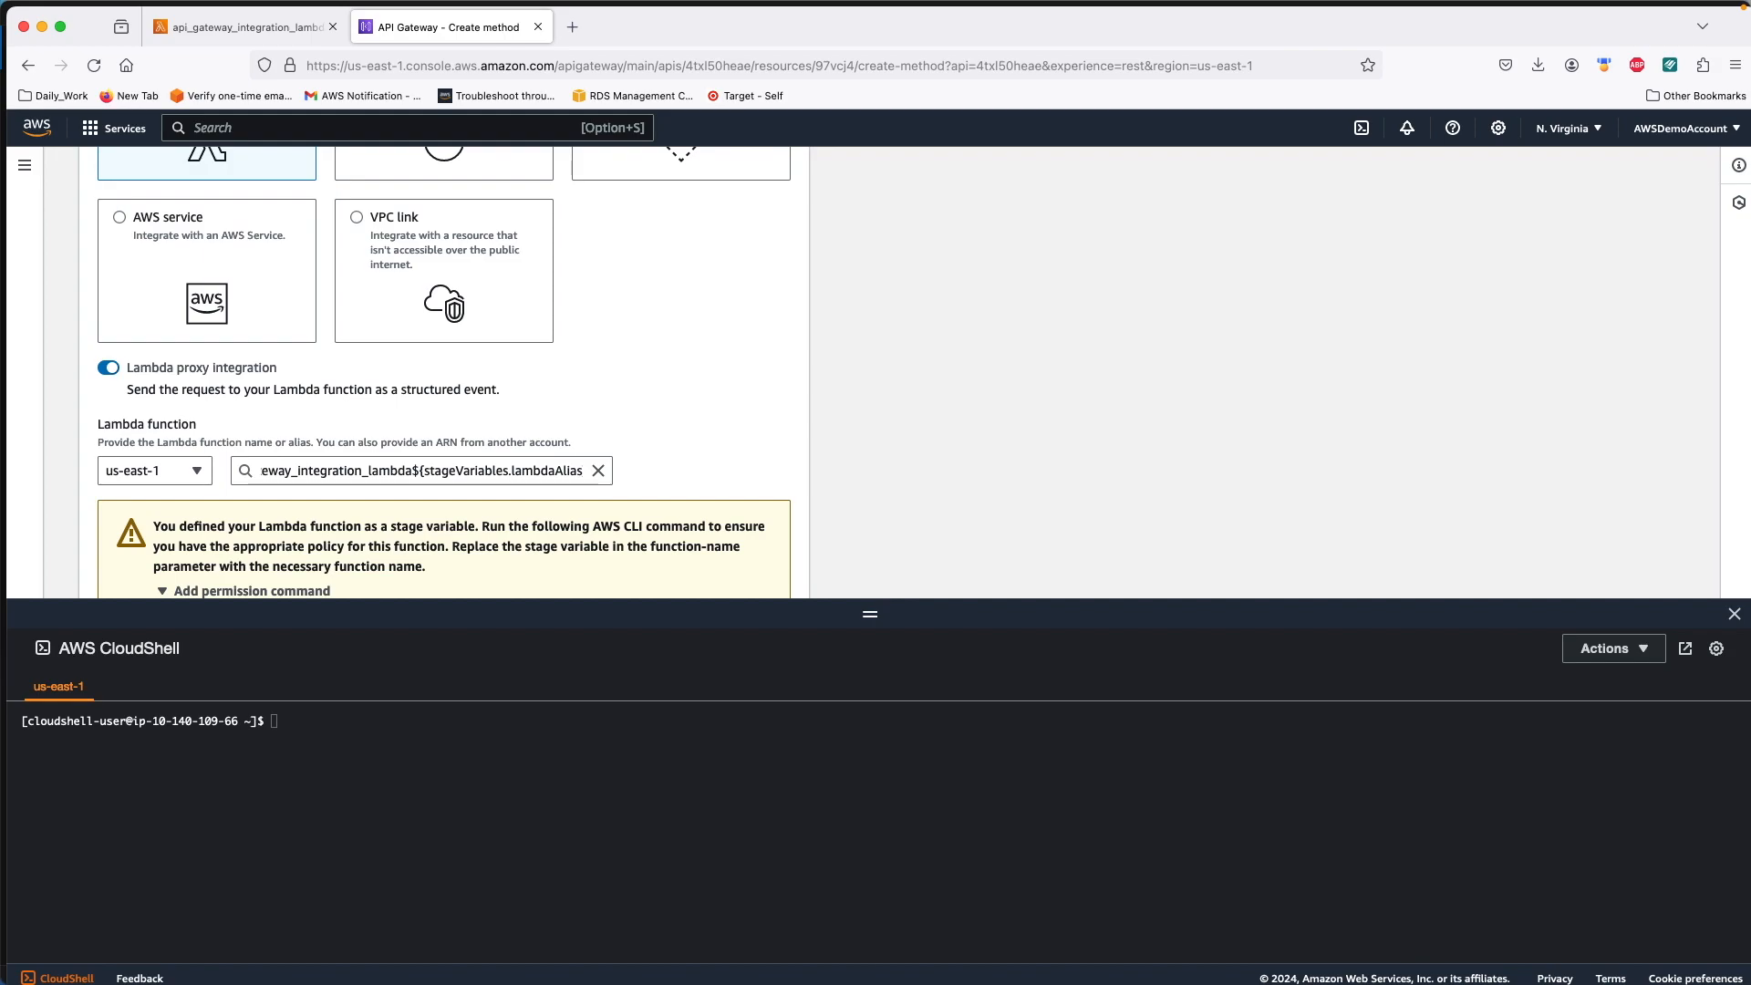
pyautogui.moveTo(0, 44); pyautogui.dragTo(102, 44)
pyautogui.press('super+v')
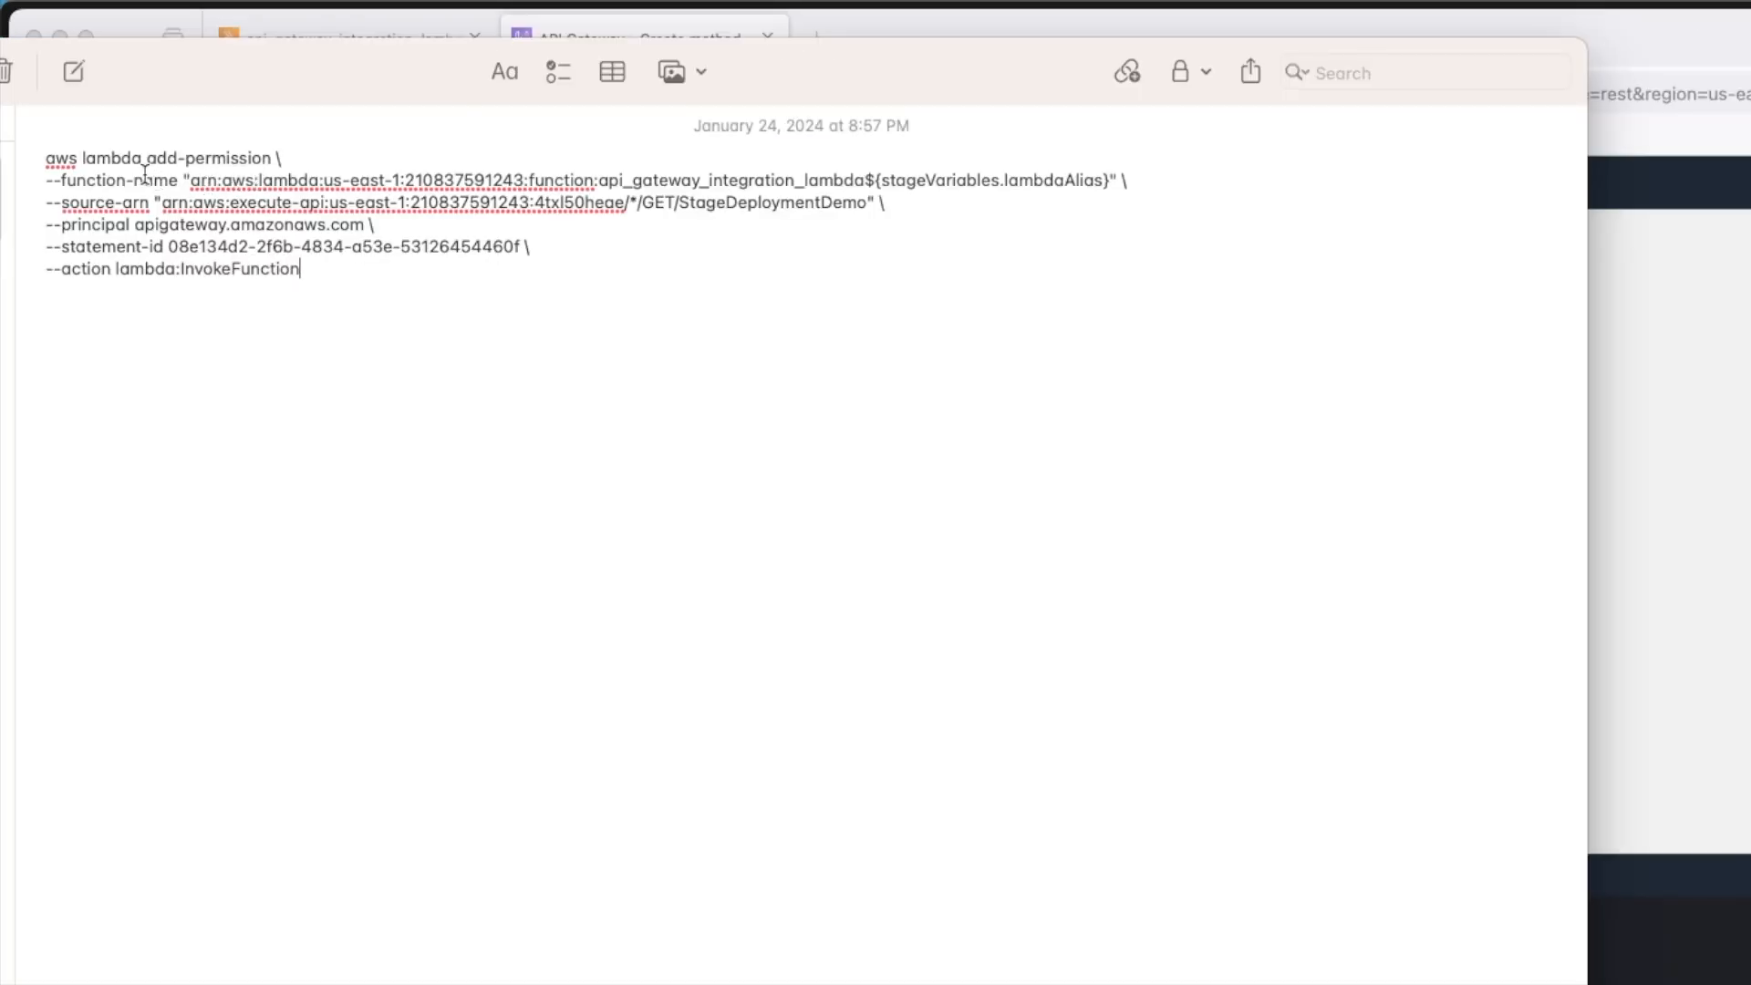
# Step: In the note, replace the stage variable in the command's function name with the alias suffix :DEV and a closing quote
pyautogui.moveTo(42, 161); pyautogui.dragTo(272, 162)
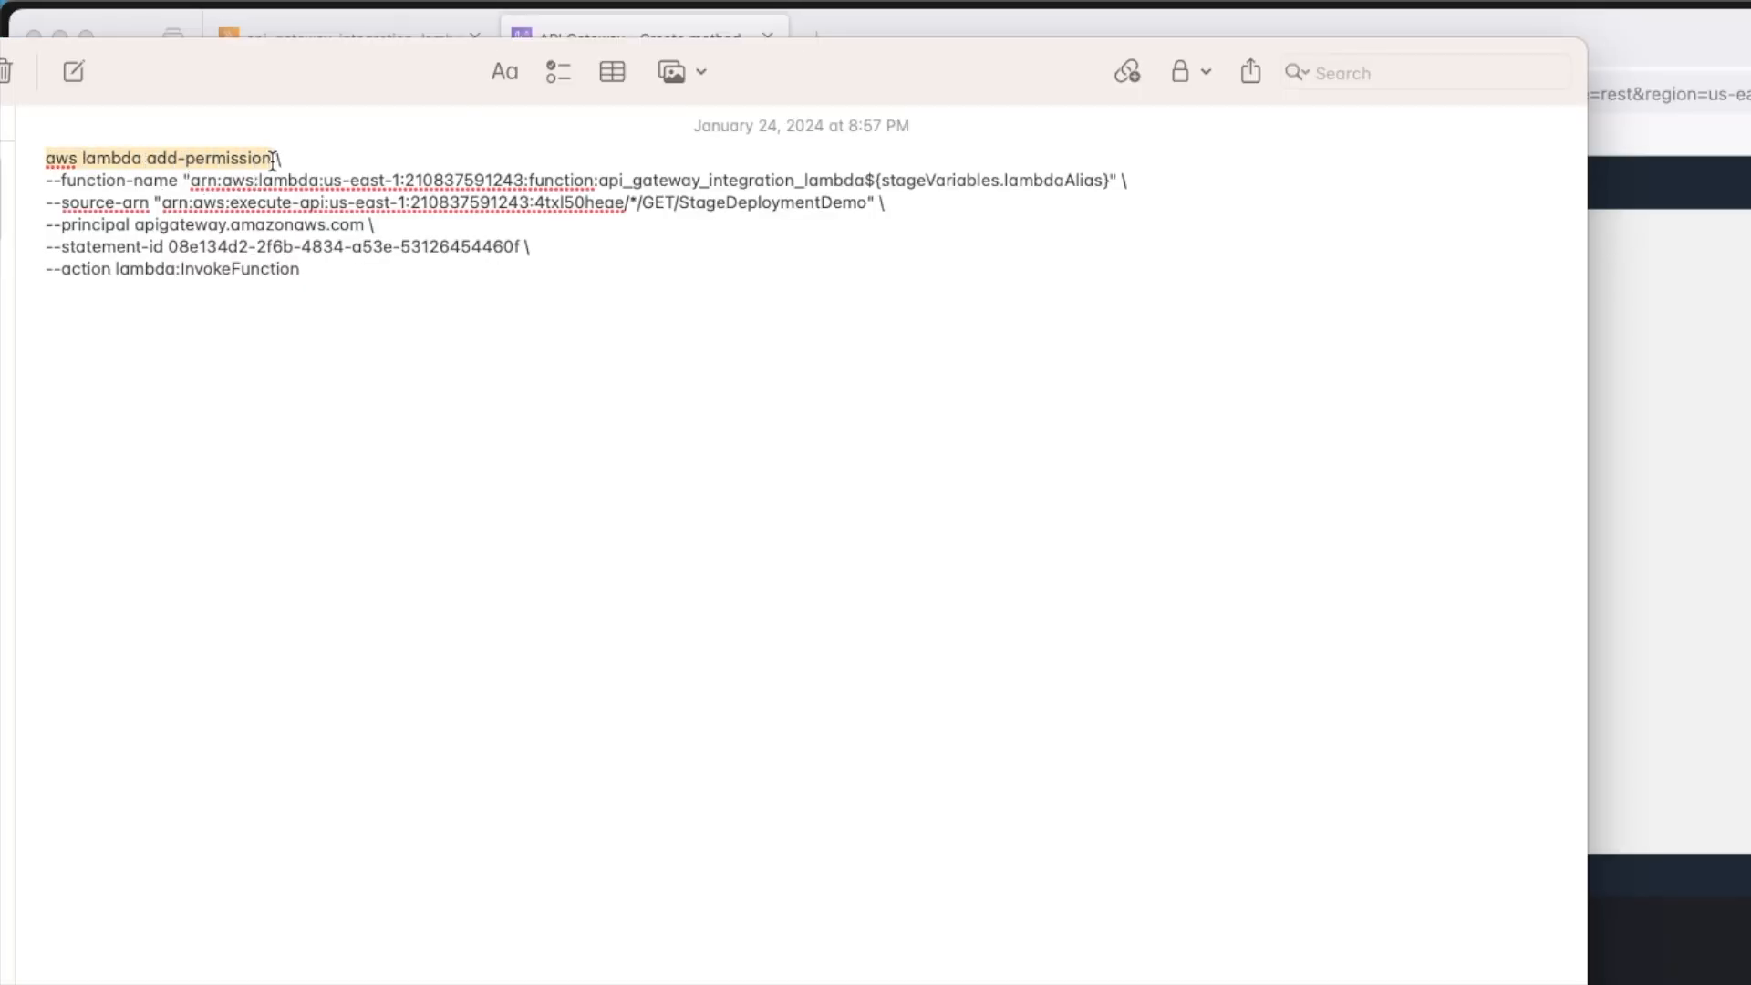
pyautogui.click(210, 181)
pyautogui.moveTo(210, 181); pyautogui.dragTo(1001, 182)
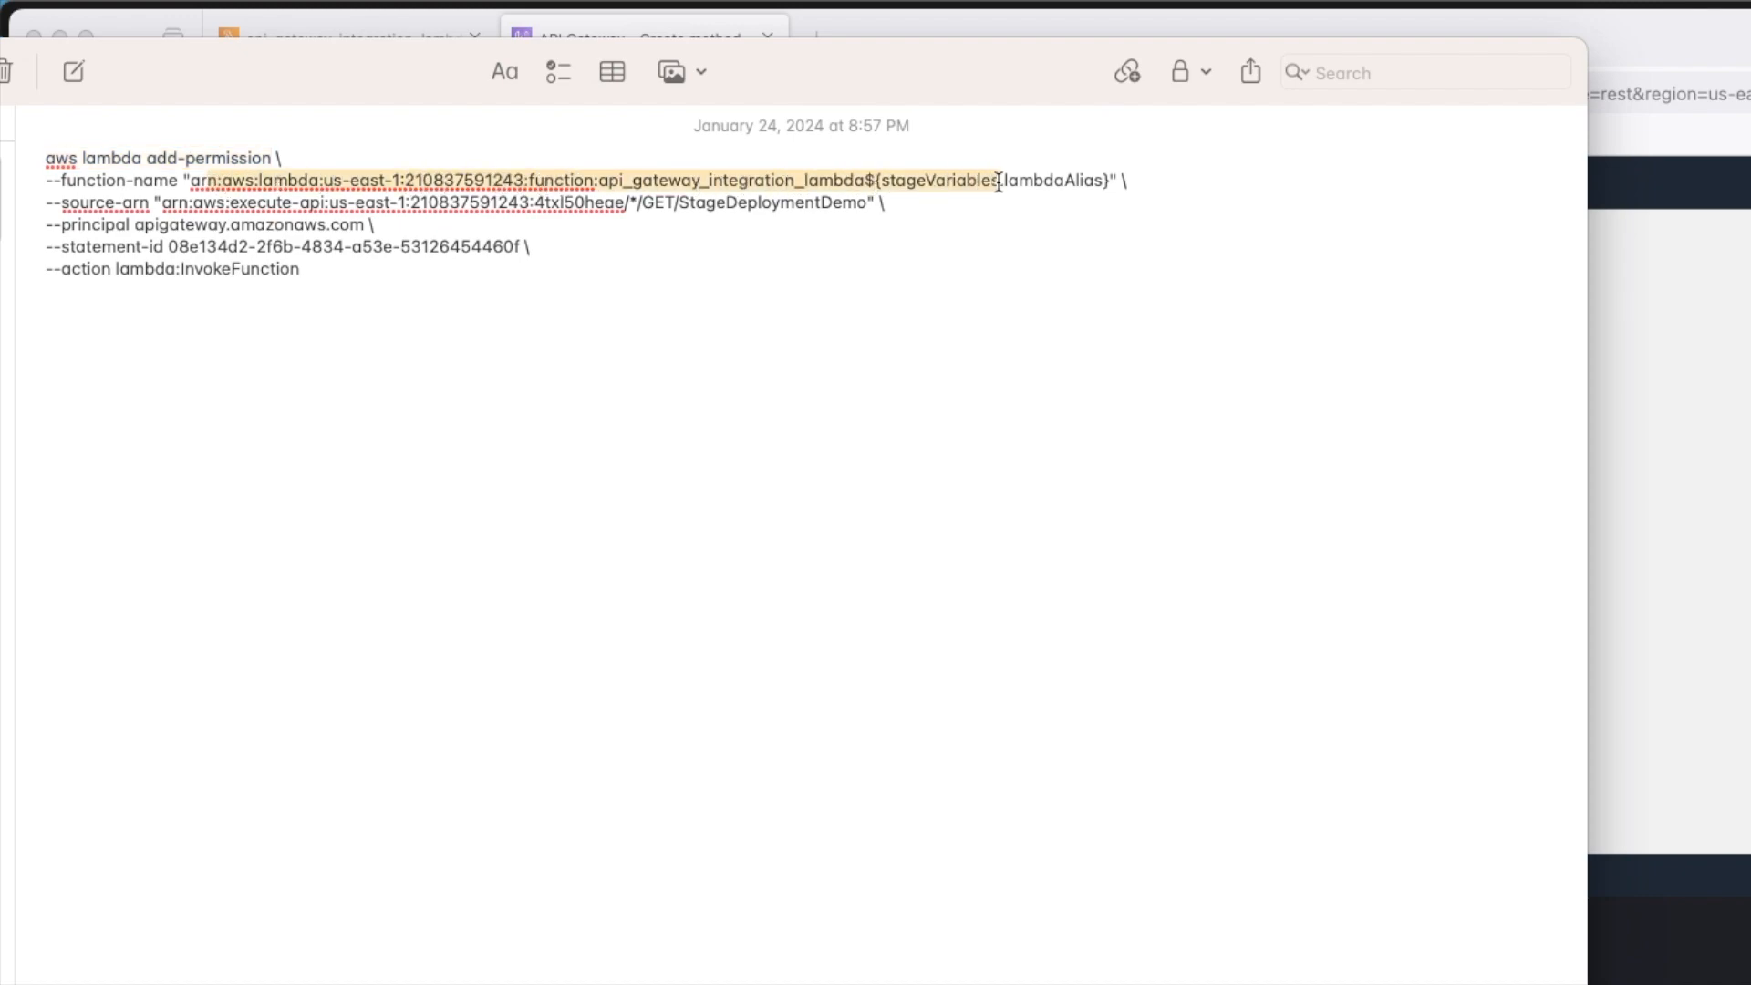
pyautogui.click(888, 182)
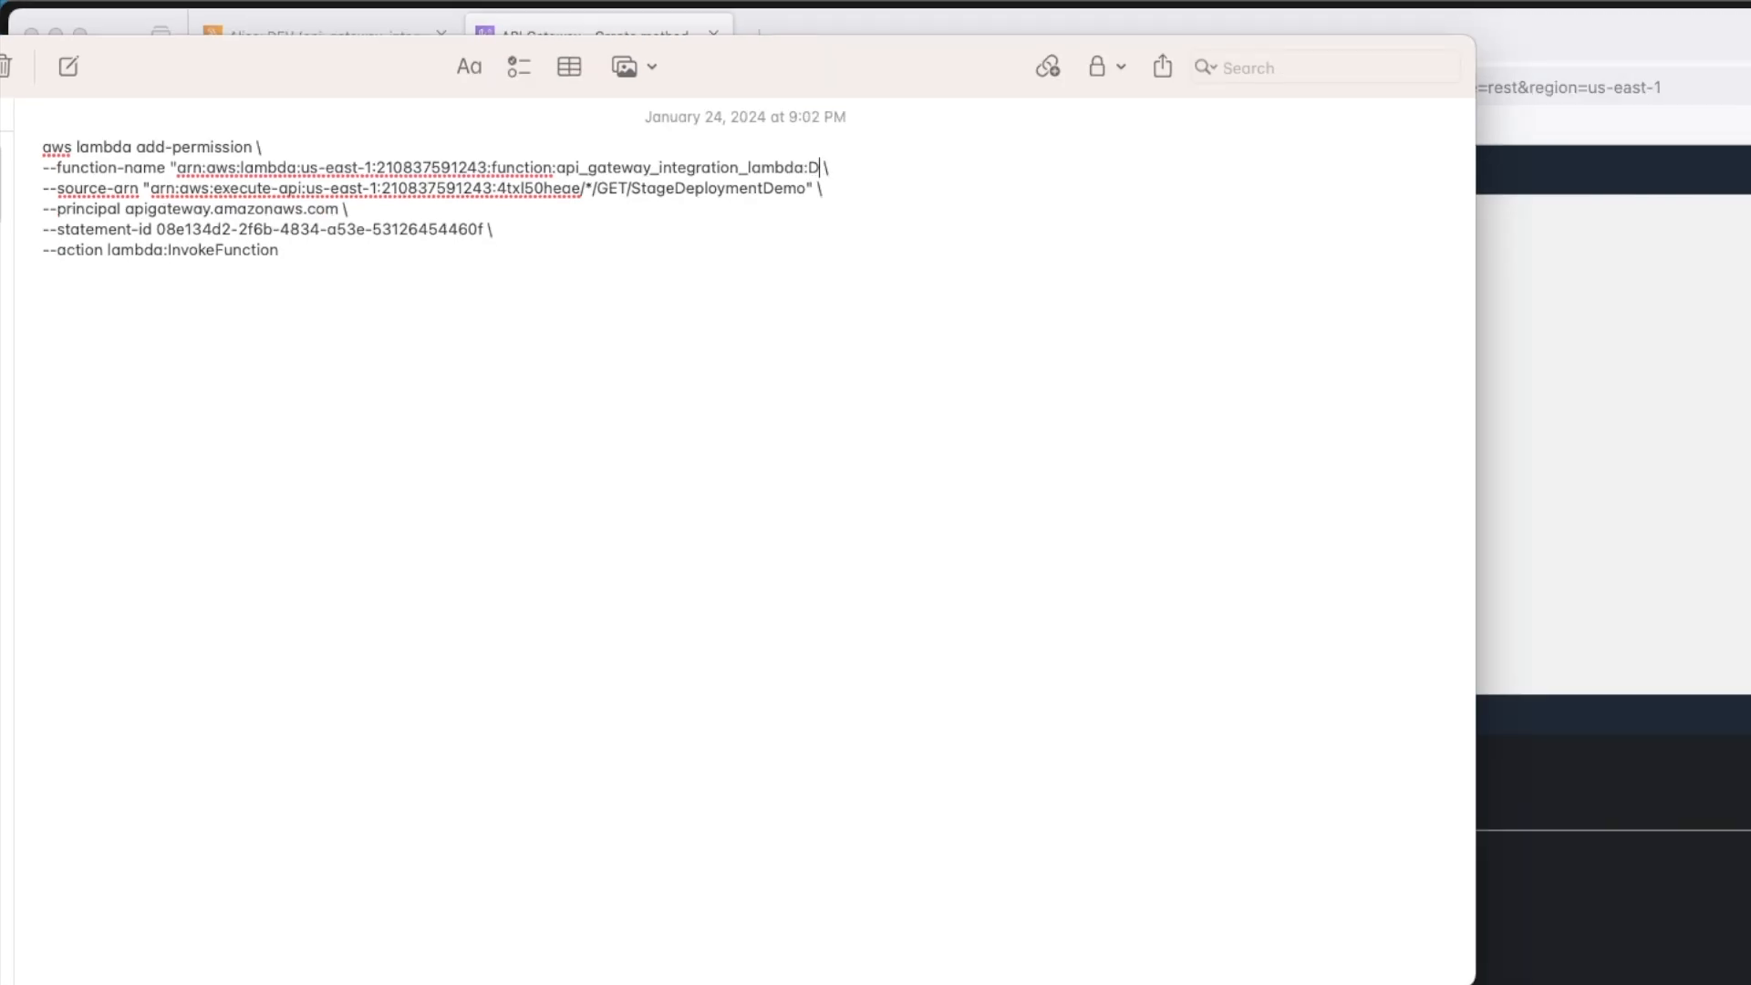
pyautogui.write('EV"')
# Step: Copy the edited DEV add-permission command from the note and run it in CloudShell
pyautogui.moveTo(311, 252); pyautogui.dragTo(4, 144)
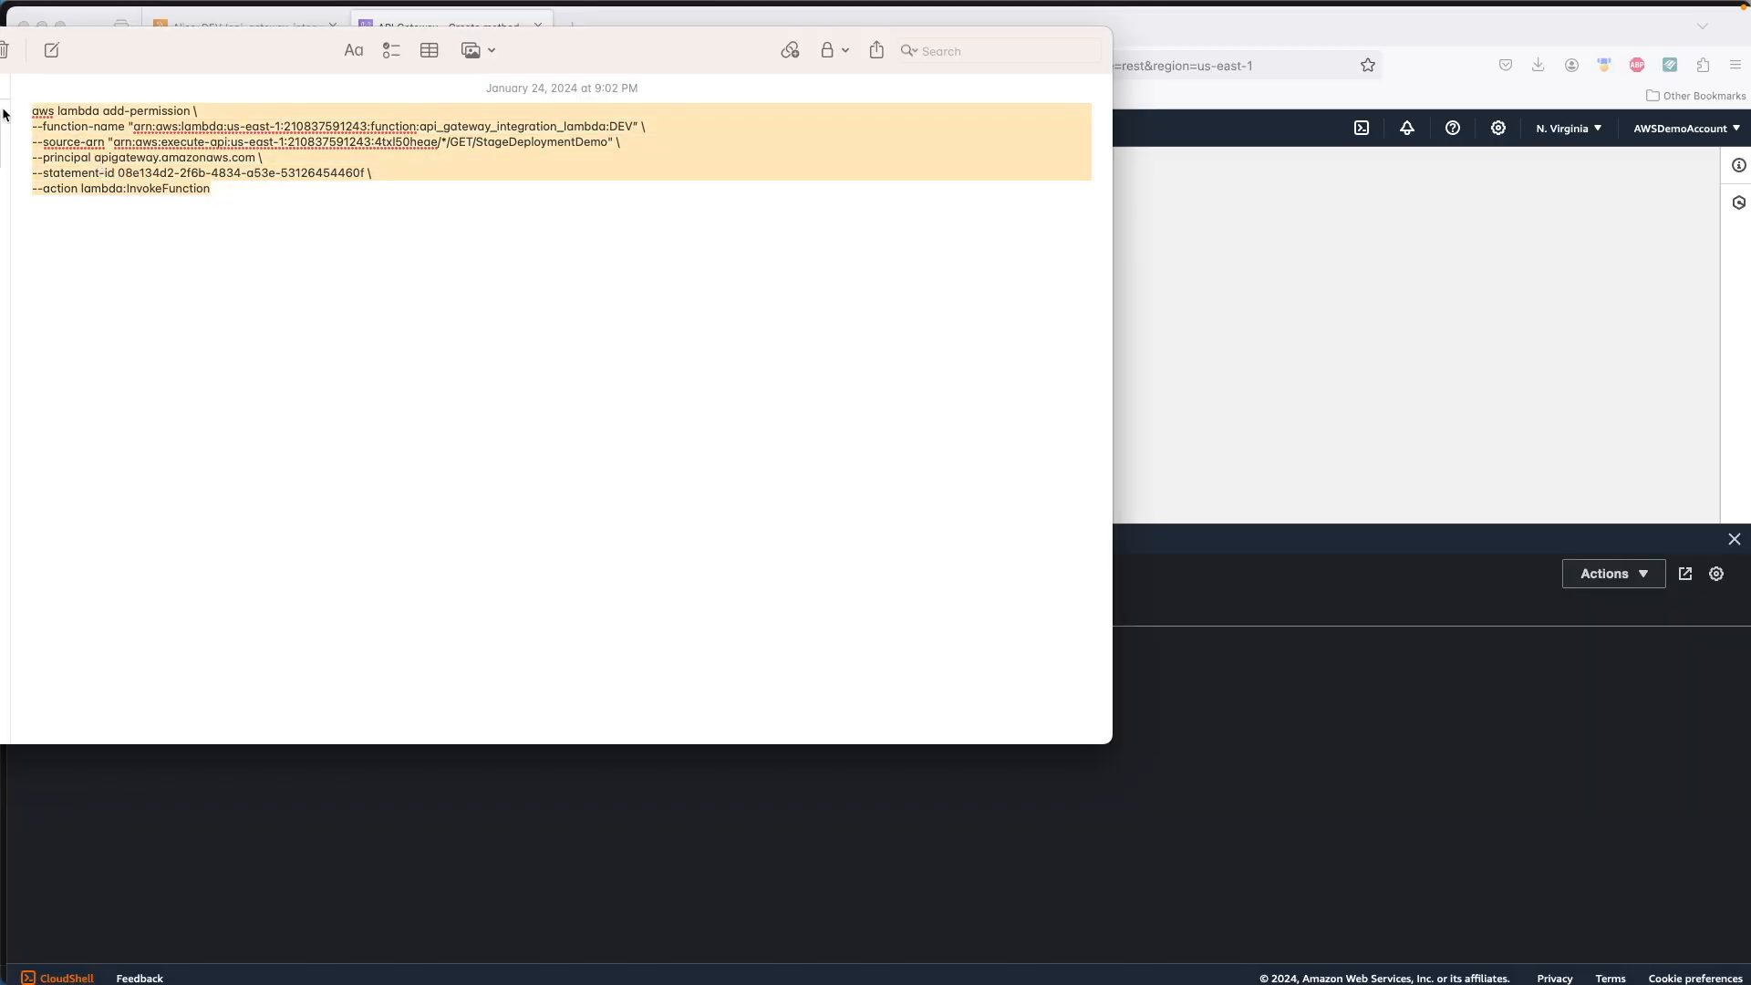
pyautogui.click(398, 789)
pyautogui.press('super+v')
pyautogui.press('Return')
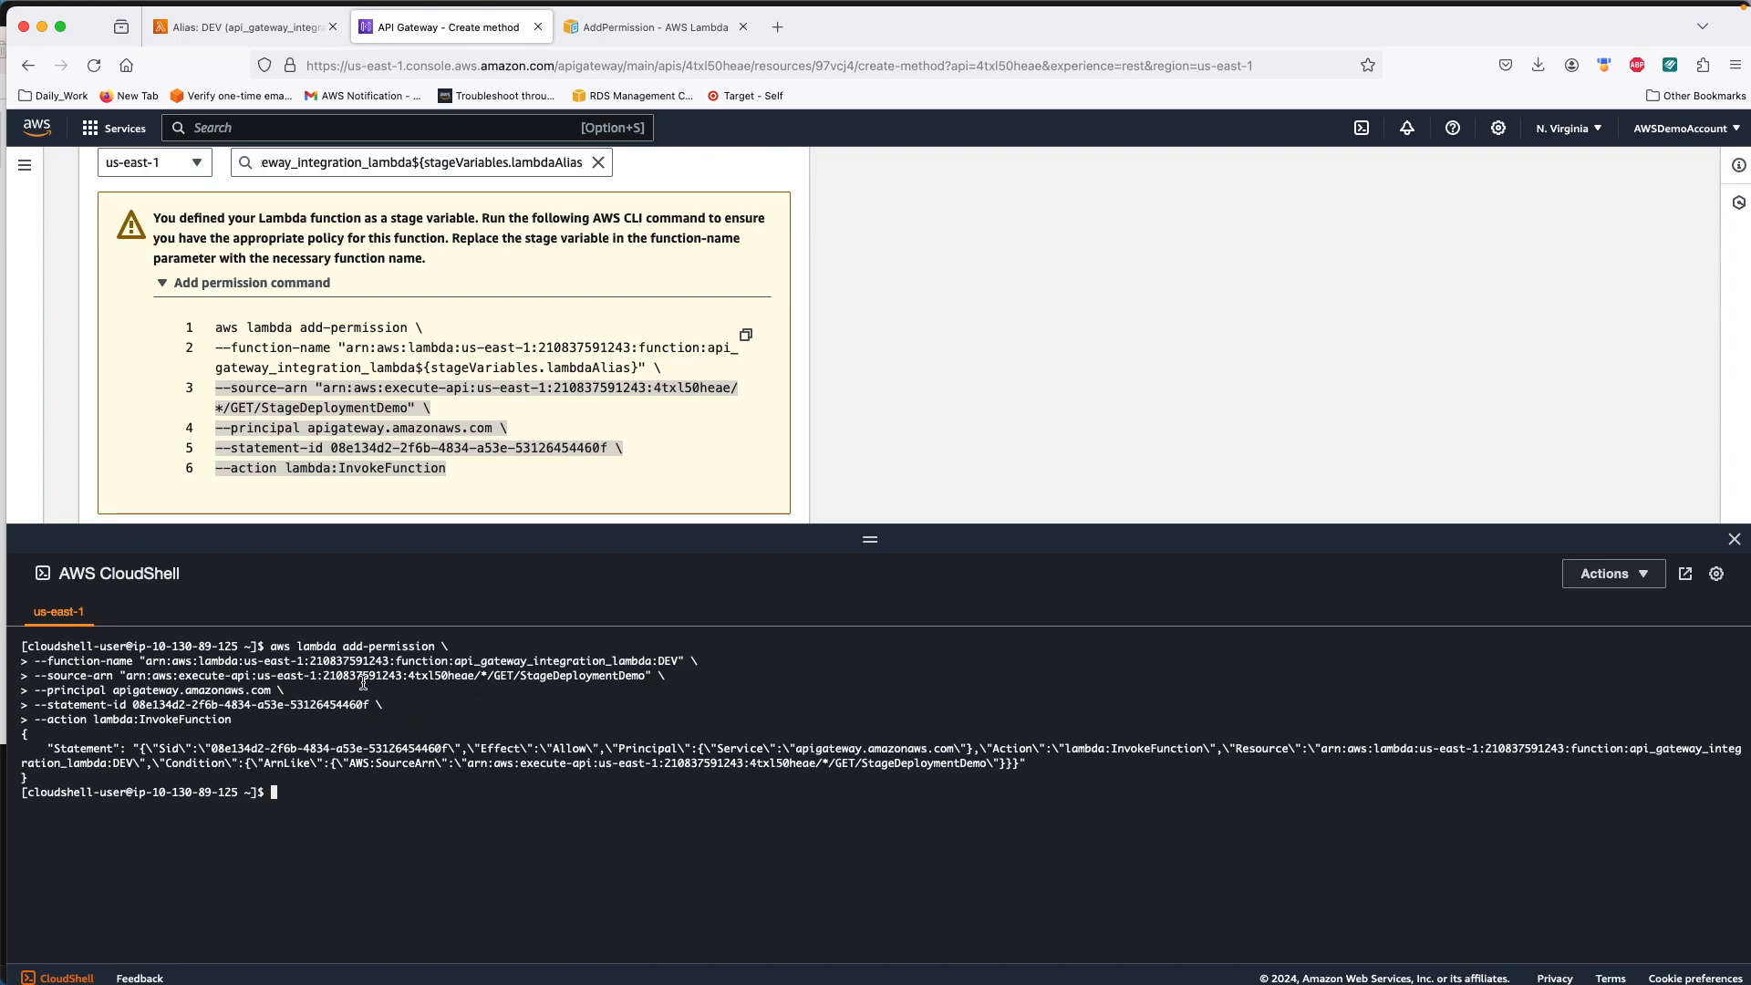
# Step: Try to run the add-permission command in CloudShell with the function name ending in api_gateway_integration_lambda$:UAT
pyautogui.click(217, 328)
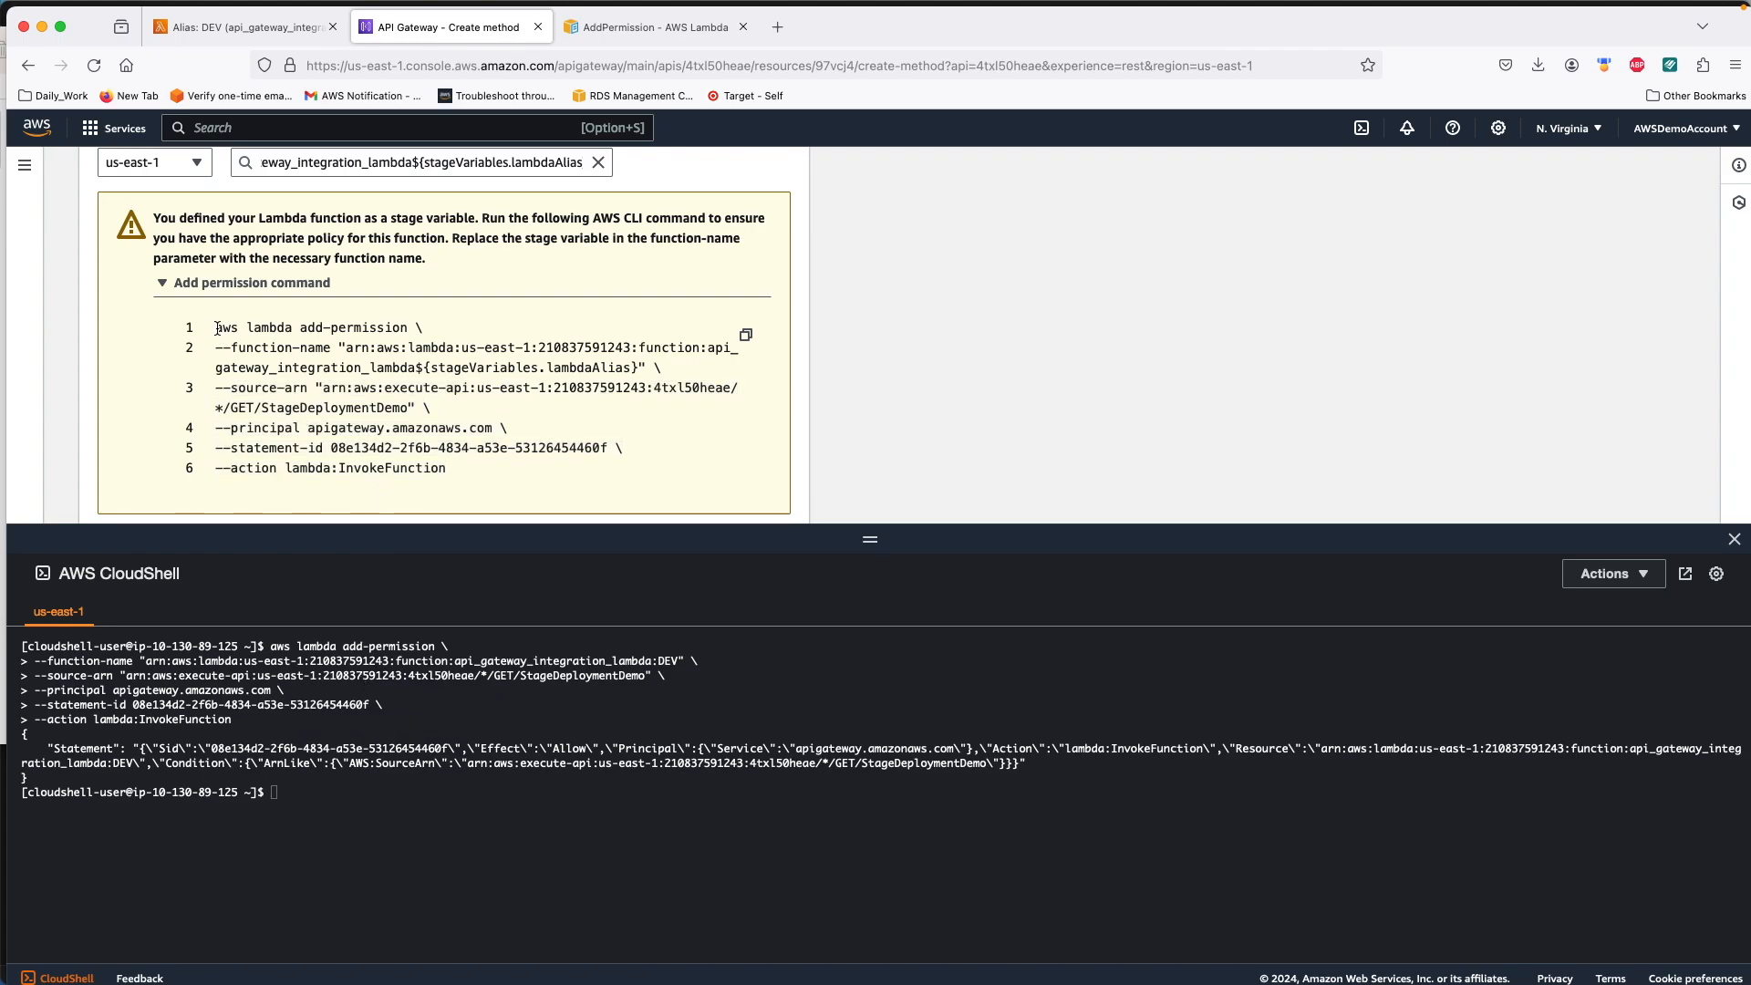
pyautogui.moveTo(218, 328); pyautogui.dragTo(645, 365)
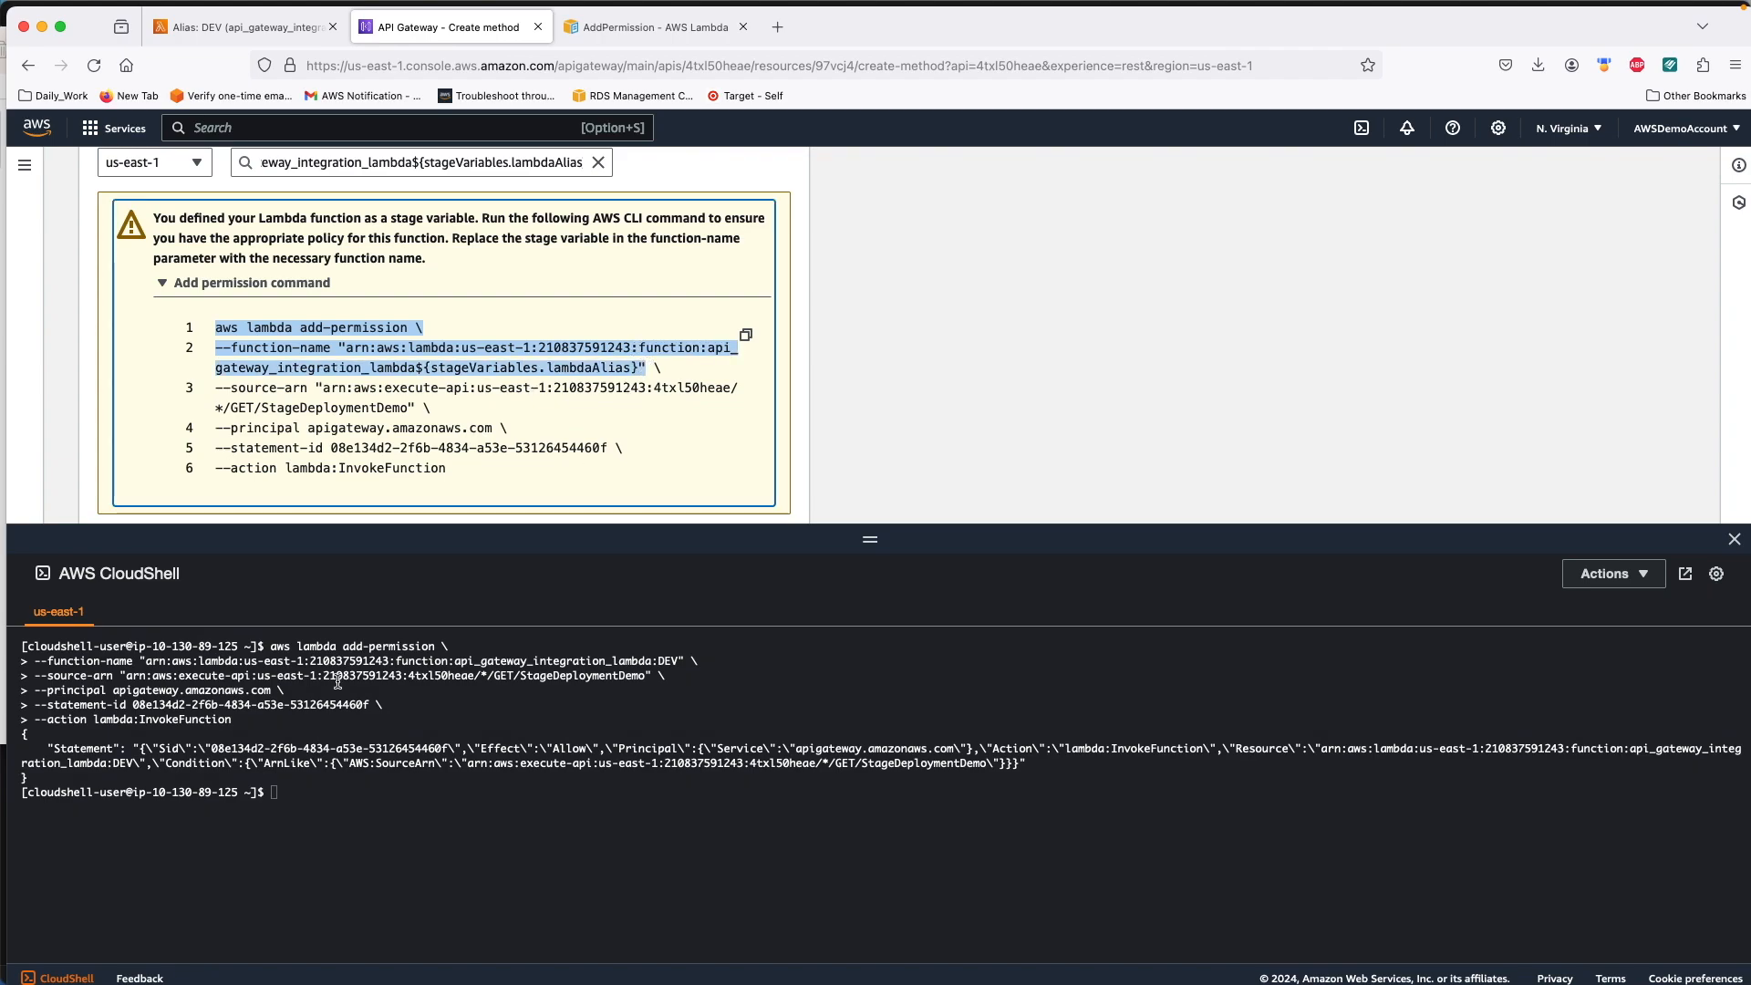
pyautogui.click(304, 791)
pyautogui.press('Return')
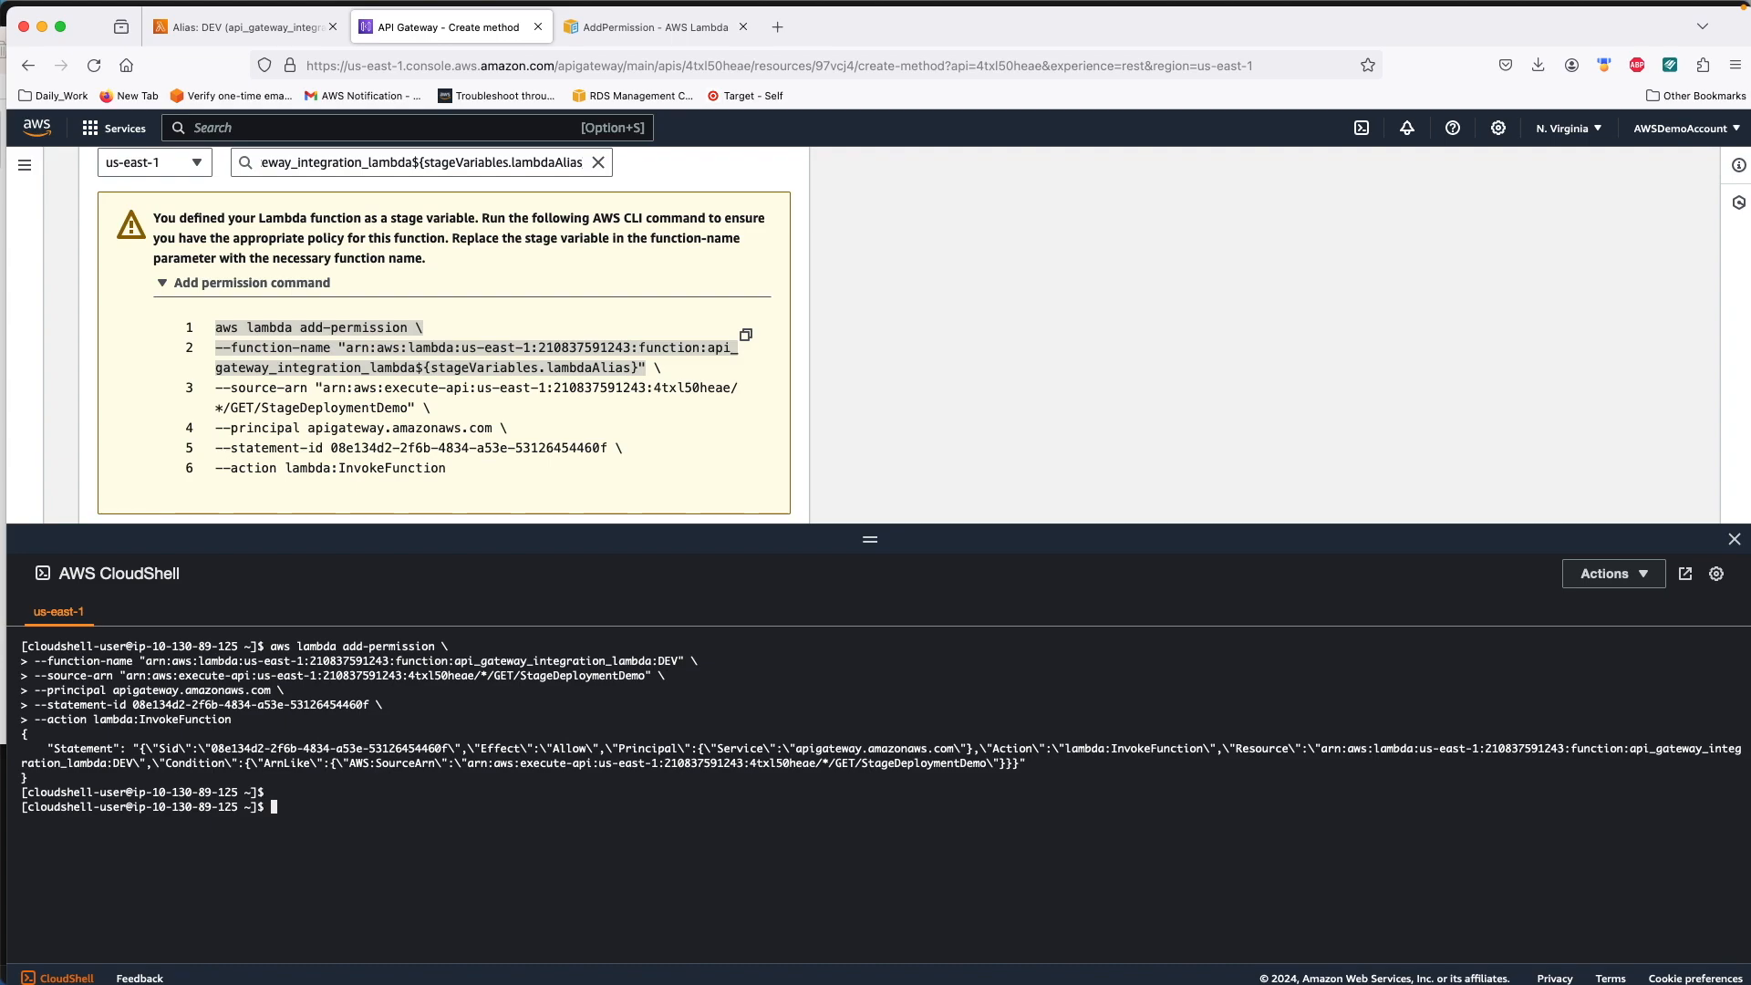
pyautogui.press('super+v')
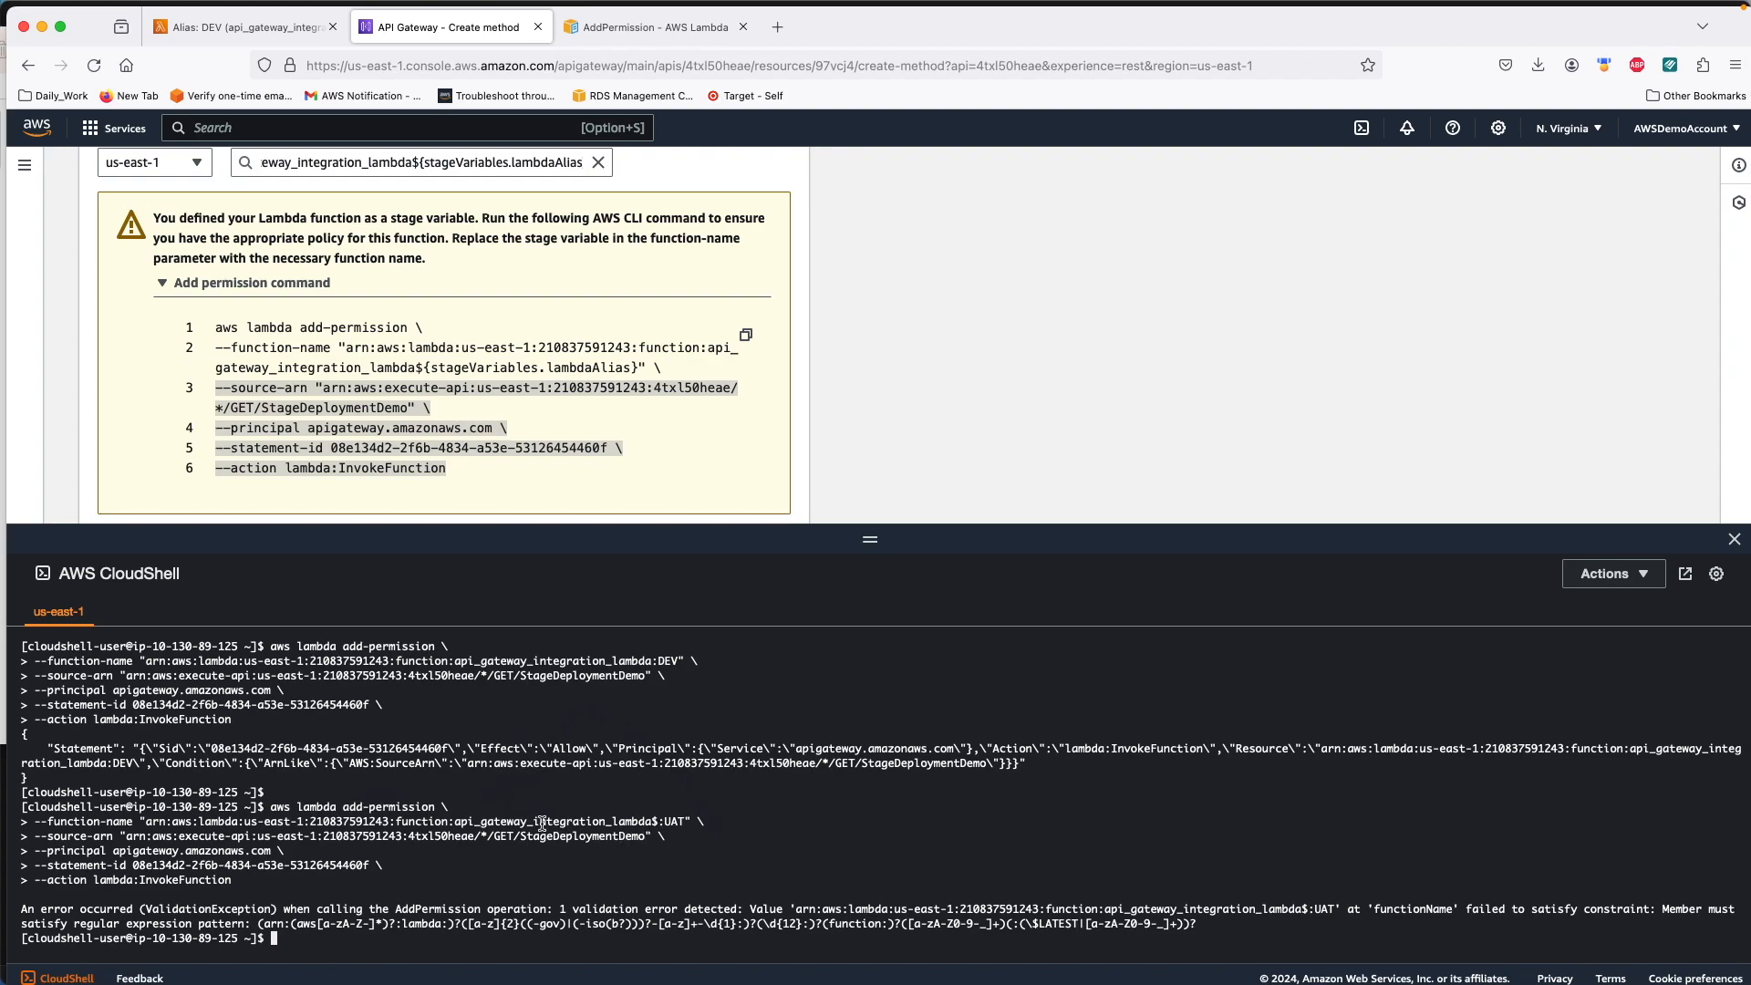
# Step: Recall the failed UAT add-permission command in CloudShell, remove the stray $ before :UAT in the function name, and run it again
pyautogui.press('Up')
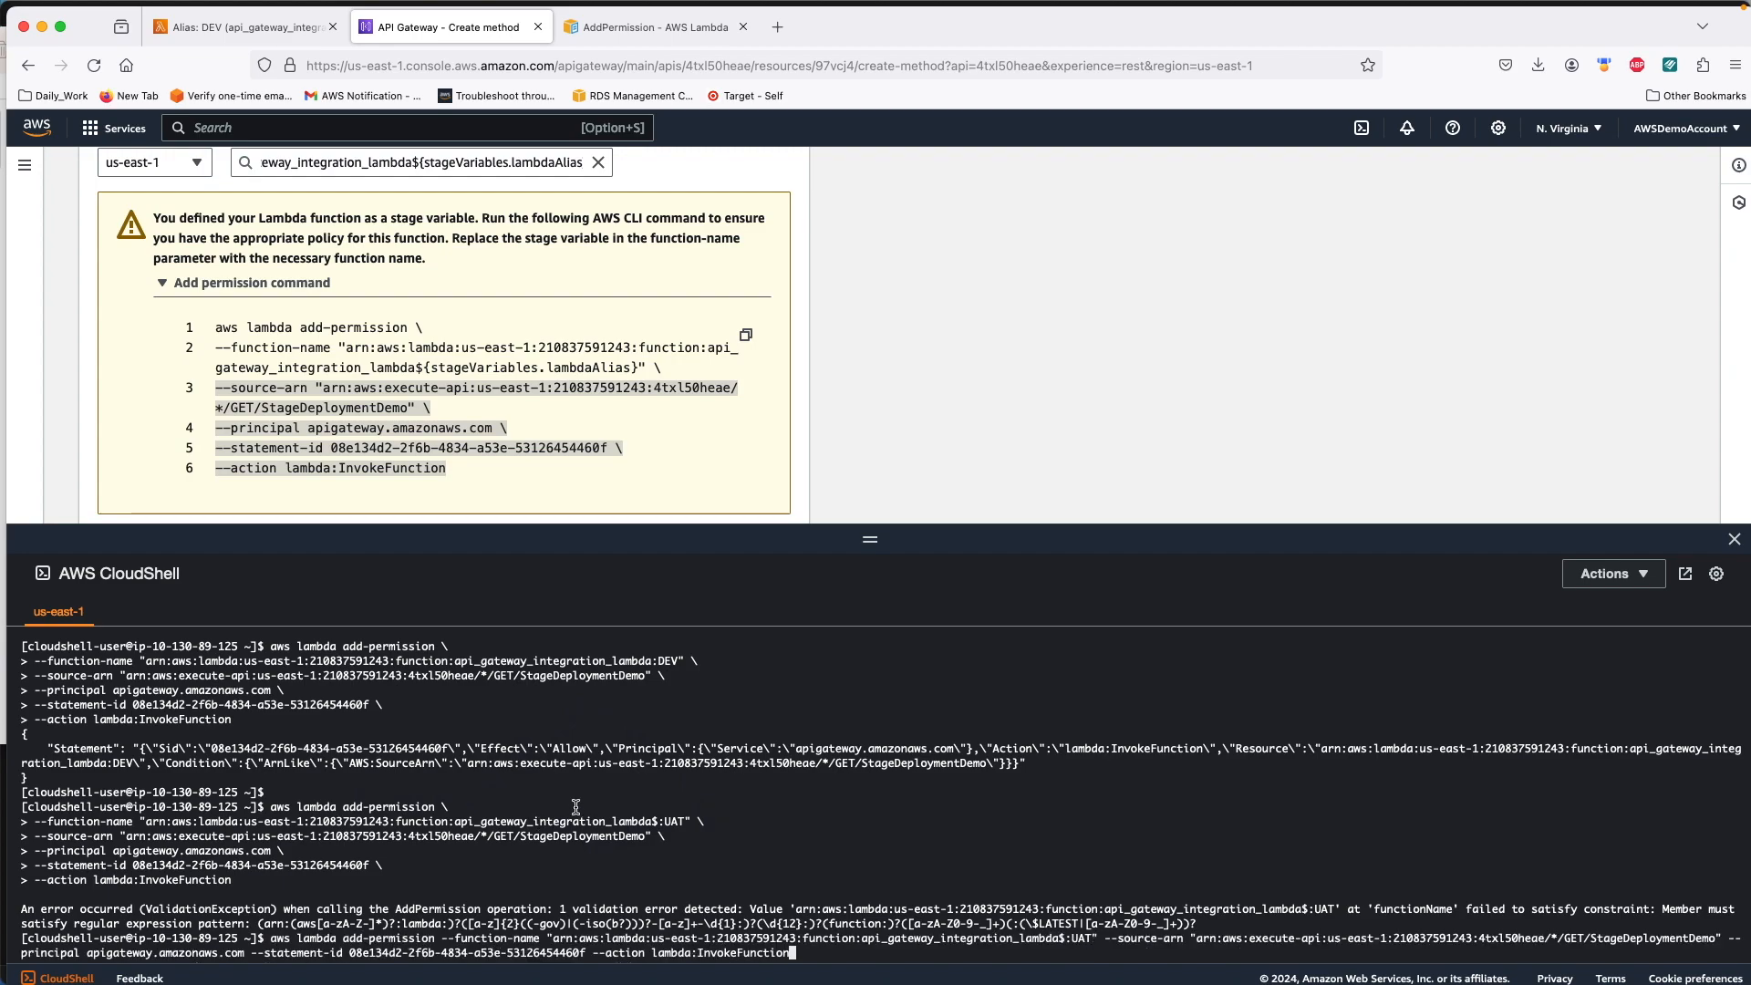
pyautogui.press('Left')
pyautogui.press('Left')
pyautogui.press('Left')
pyautogui.press('Left')
pyautogui.press('Left')
pyautogui.press('Left')
pyautogui.press('Left')
pyautogui.press('Left')
pyautogui.press('Left')
pyautogui.press('Left')
pyautogui.press('Left')
pyautogui.press('Left')
pyautogui.press('Left')
pyautogui.press('Left')
pyautogui.press('Left')
pyautogui.press('Left')
pyautogui.press('Left')
pyautogui.press('Left')
pyautogui.press('Left')
pyautogui.press('Left')
pyautogui.press('Left')
pyautogui.press('Left')
pyautogui.press('Left')
pyautogui.press('Left')
pyautogui.press('Left')
pyautogui.press('Left')
pyautogui.press('Left')
pyautogui.press('Left')
pyautogui.press('Left')
pyautogui.press('Left')
pyautogui.press('Left')
pyautogui.press('Left')
pyautogui.press('Left')
pyautogui.press('Left')
pyautogui.press('Left')
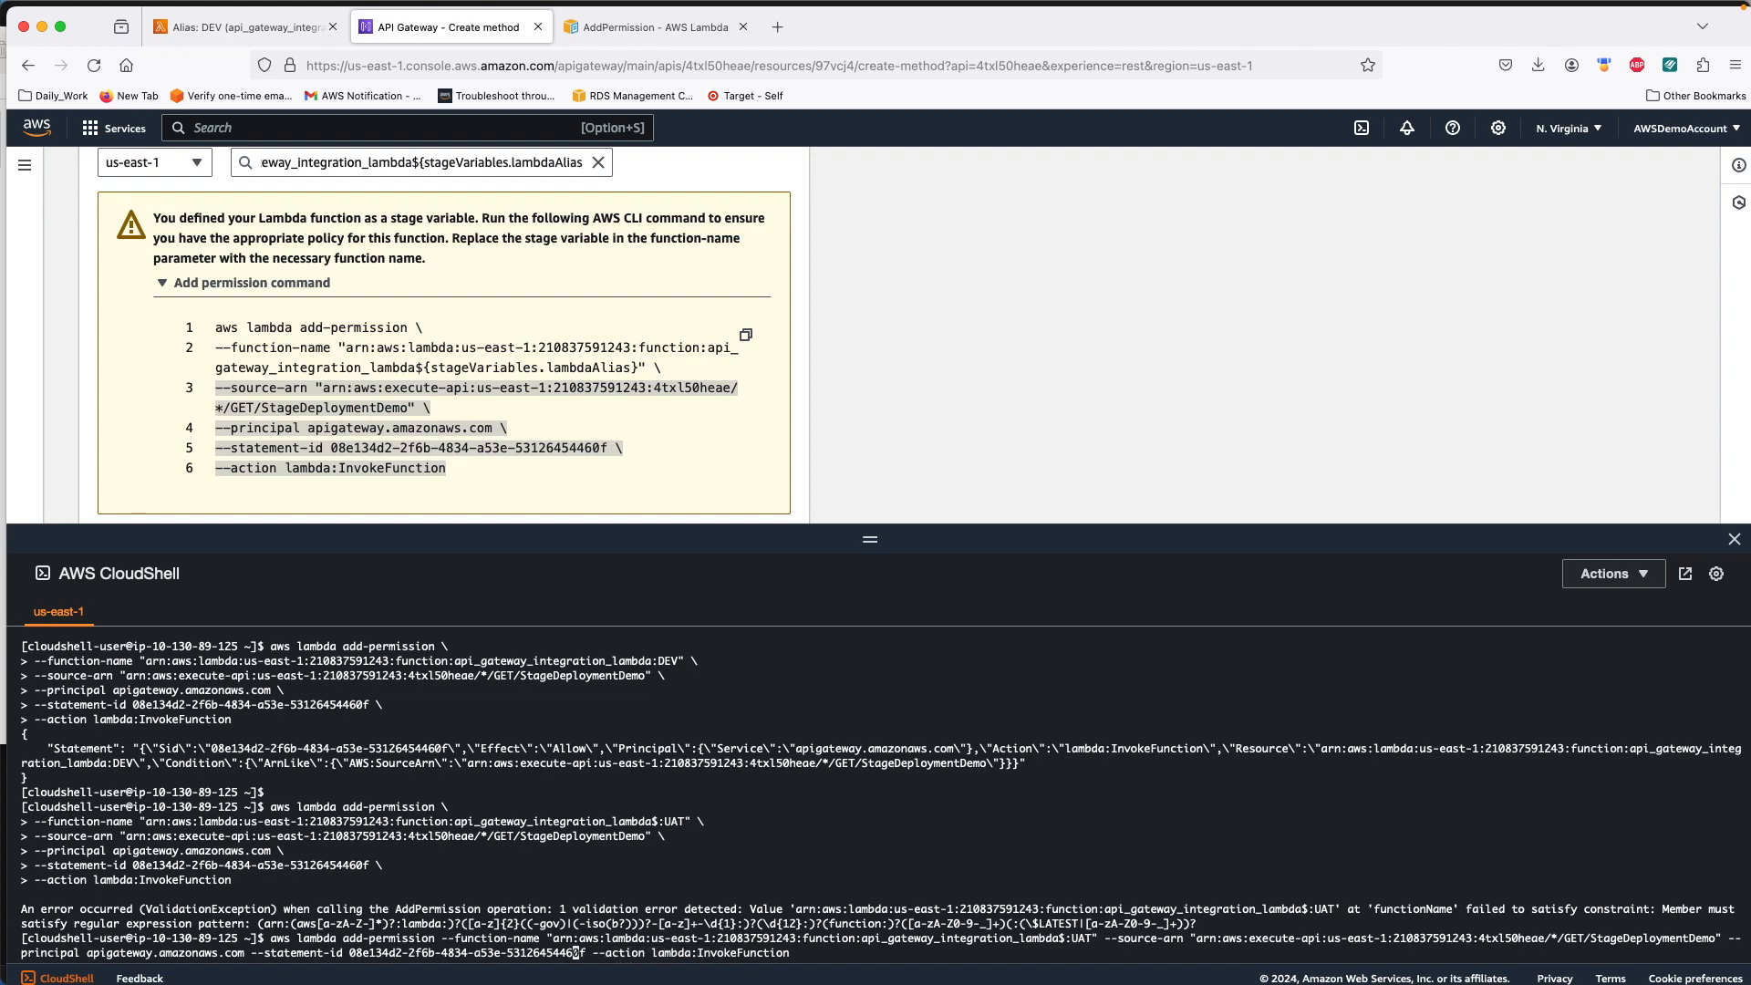
pyautogui.press('Left')
pyautogui.press('Left')
pyautogui.press('Left')
pyautogui.press('Left')
pyautogui.press('Left')
pyautogui.press('Left')
pyautogui.press('Left')
pyautogui.press('Left')
pyautogui.press('Left')
pyautogui.press('Left')
pyautogui.press('Left')
pyautogui.press('Left')
pyautogui.press('Left')
pyautogui.press('Left')
pyautogui.press('Left')
pyautogui.press('Left')
pyautogui.press('Left')
pyautogui.press('Left')
pyautogui.press('Left')
pyautogui.press('Left')
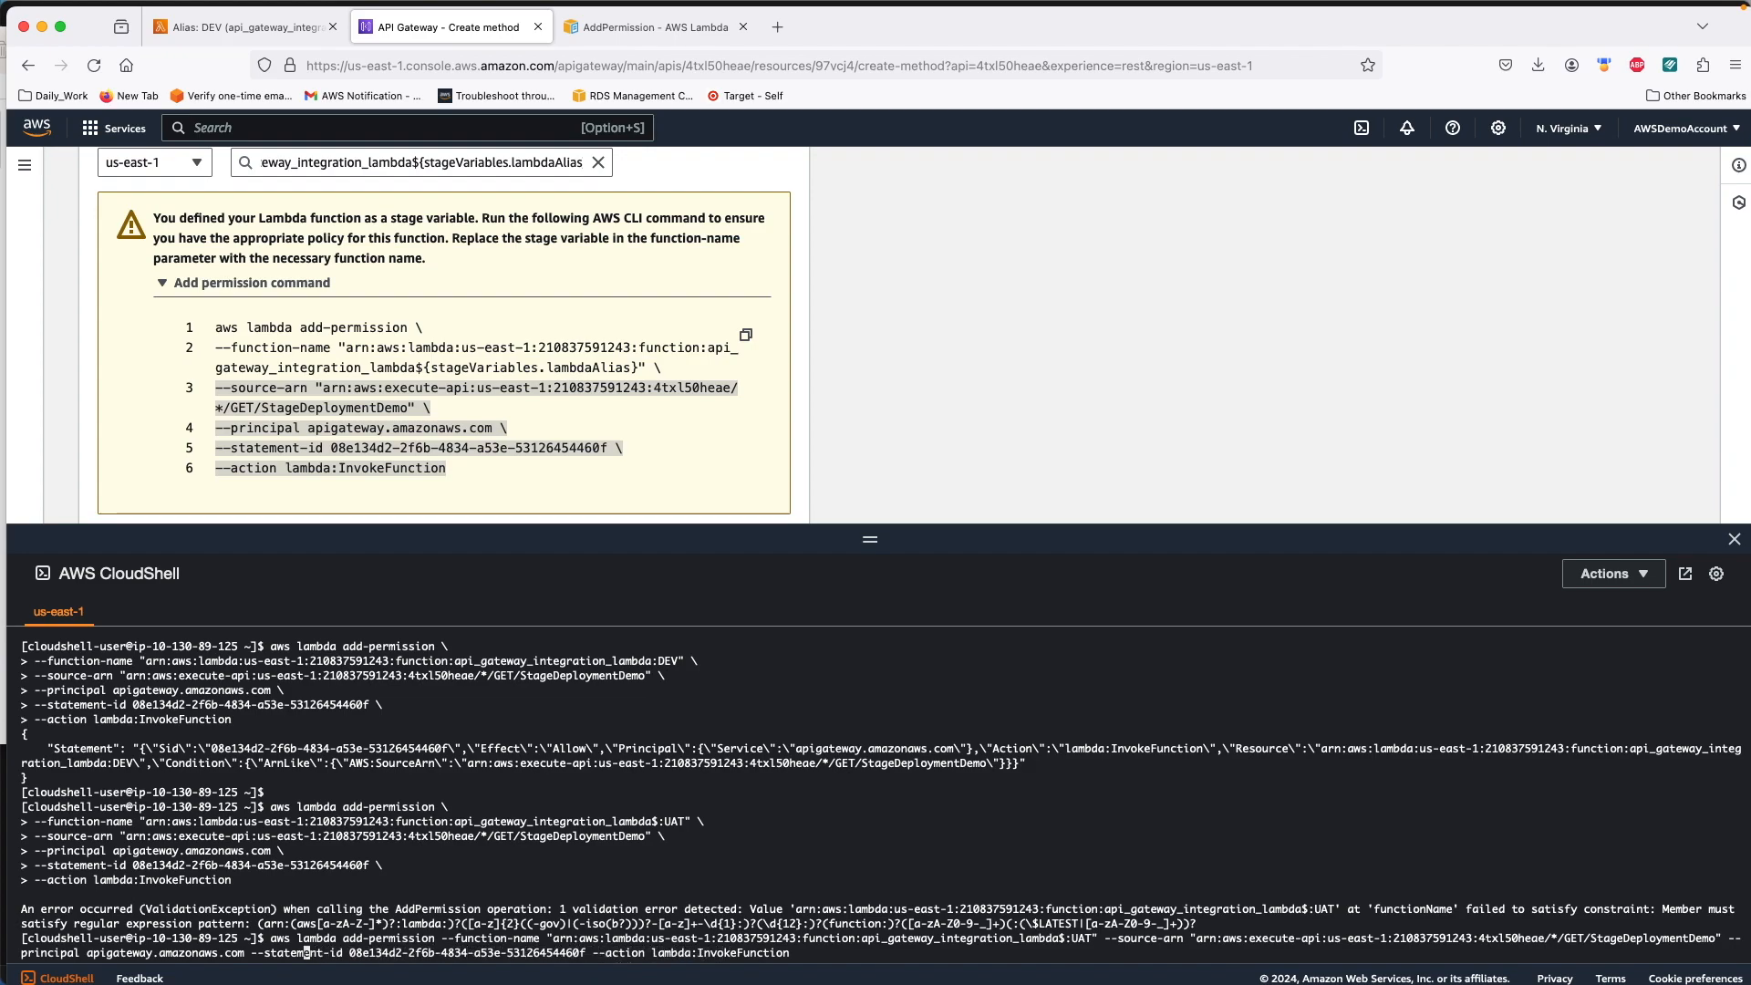
pyautogui.press('Left')
pyautogui.press('Left')
pyautogui.press('Left')
pyautogui.press('Left')
pyautogui.press('Left')
pyautogui.press('Left')
pyautogui.press('Left')
pyautogui.press('Left')
pyautogui.press('Left')
pyautogui.press('Left')
pyautogui.press('Left')
pyautogui.press('Left')
pyautogui.press('Left')
pyautogui.press('Left')
pyautogui.press('Left')
pyautogui.press('Left')
pyautogui.press('Left')
pyautogui.press('Left')
pyautogui.press('Left')
pyautogui.press('Left')
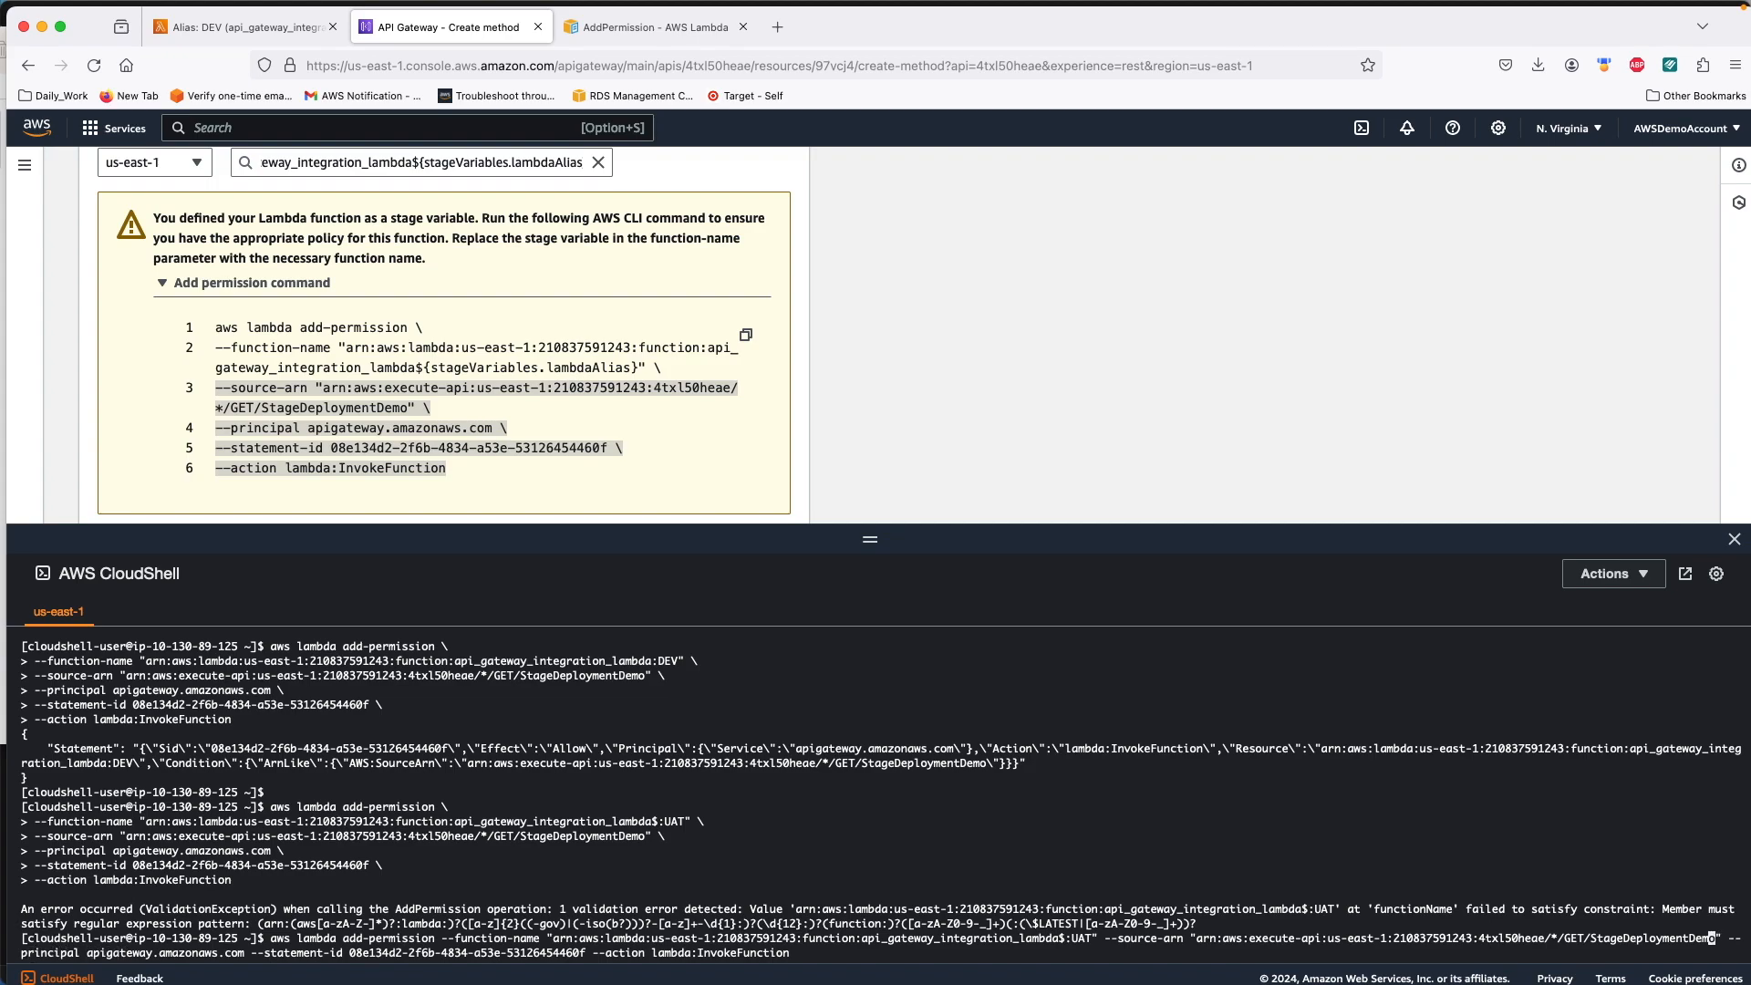
pyautogui.press('Left')
pyautogui.press('Left')
pyautogui.press('Left')
pyautogui.press('Left')
pyautogui.press('Left')
pyautogui.press('Left')
pyautogui.press('Left')
pyautogui.press('Left')
pyautogui.press('Left')
pyautogui.press('Left')
pyautogui.press('Left')
pyautogui.press('Left')
pyautogui.press('Left')
pyautogui.press('Left')
pyautogui.press('Left')
pyautogui.press('Left')
pyautogui.press('Left')
pyautogui.press('Left')
pyautogui.press('Left')
pyautogui.press('Left')
pyautogui.press('Left')
pyautogui.press('Left')
pyautogui.press('Left')
pyautogui.press('Left')
pyautogui.press('Left')
pyautogui.press('Left')
pyautogui.press('Left')
pyautogui.press('Left')
pyautogui.press('Left')
pyautogui.press('Left')
pyautogui.press('Left')
pyautogui.press('Left')
pyautogui.press('Left')
pyautogui.press('Left')
pyautogui.press('Left')
pyautogui.press('Left')
pyautogui.press('Left')
pyautogui.press('Left')
pyautogui.press('Left')
pyautogui.press('Left')
pyautogui.press('Left')
pyautogui.press('Left')
pyautogui.press('Left')
pyautogui.press('Left')
pyautogui.press('Left')
pyautogui.press('Left')
pyautogui.press('Left')
pyautogui.press('Left')
pyautogui.press('Left')
pyautogui.press('Left')
pyautogui.press('Left')
pyautogui.press('Left')
pyautogui.press('Left')
pyautogui.press('Left')
pyautogui.press('Left')
pyautogui.press('Left')
pyautogui.press('Left')
pyautogui.press('Left')
pyautogui.press('Left')
pyautogui.press('Left')
pyautogui.press('Left')
pyautogui.press('Left')
pyautogui.press('Left')
pyautogui.press('Left')
pyautogui.press('Left')
pyautogui.press('Left')
pyautogui.press('Left')
pyautogui.press('Left')
pyautogui.press('Left')
pyautogui.press('Right')
pyautogui.press('BackSpace')
pyautogui.press('Return')
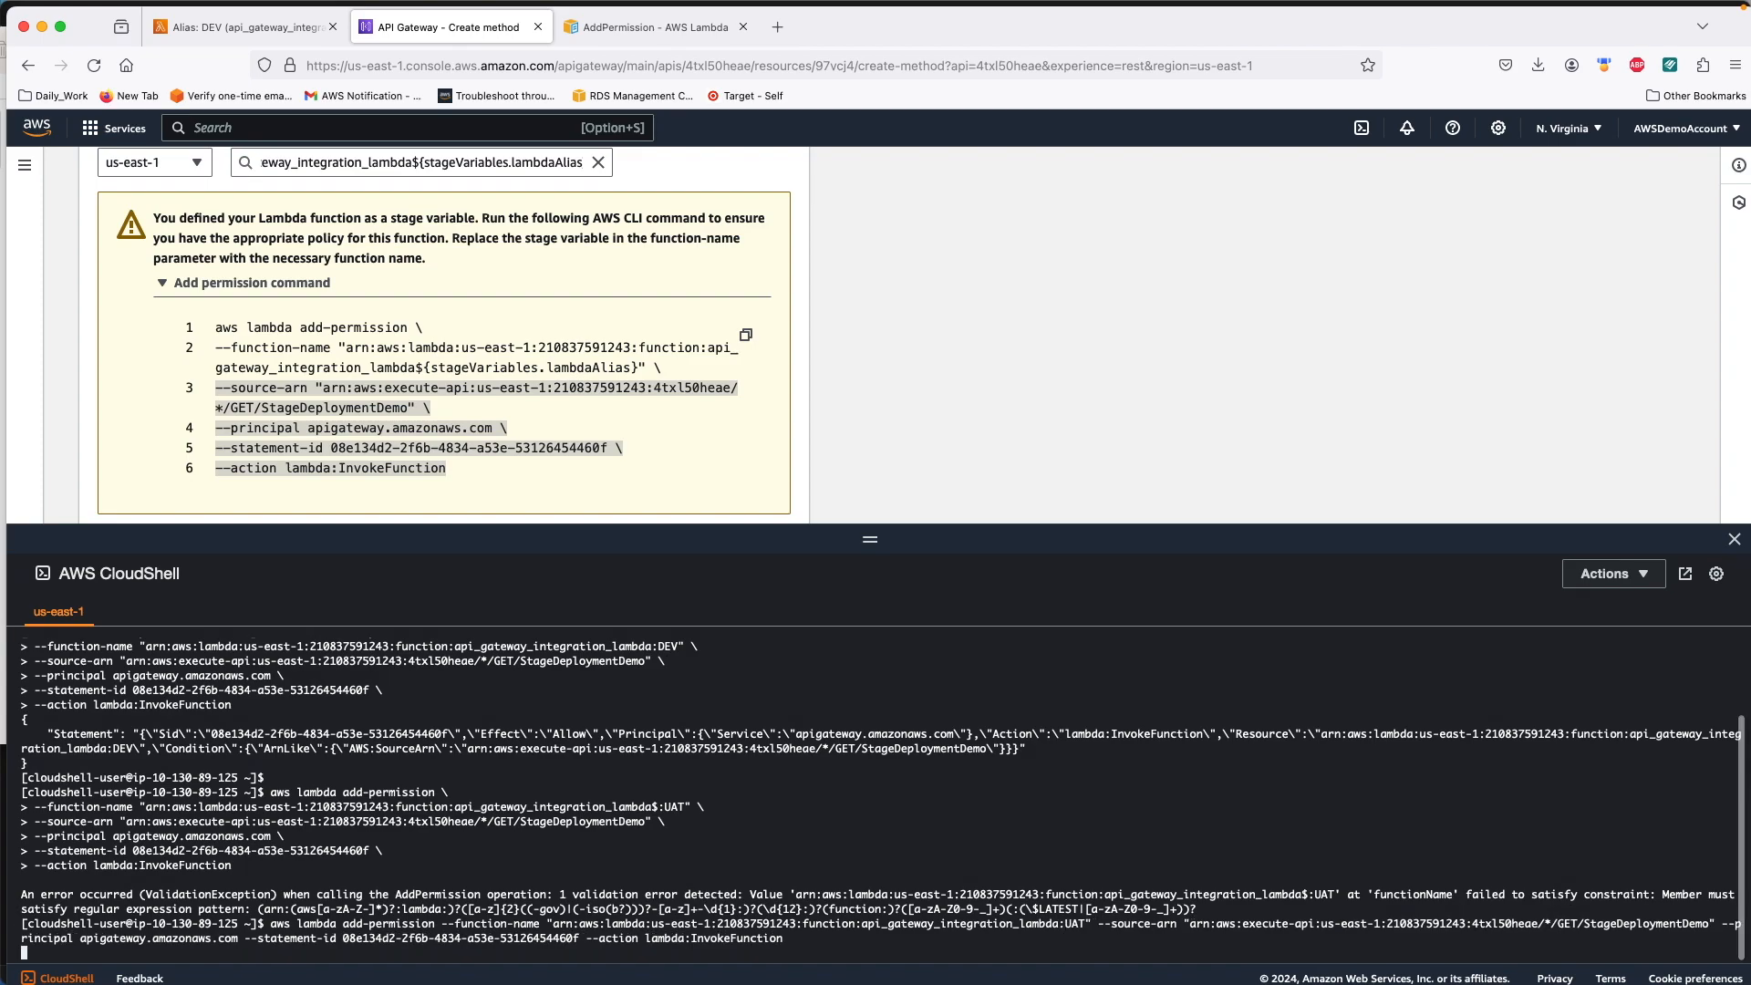
pyautogui.scroll(-2, 377, 844)
pyautogui.scroll(-1, 370, 858)
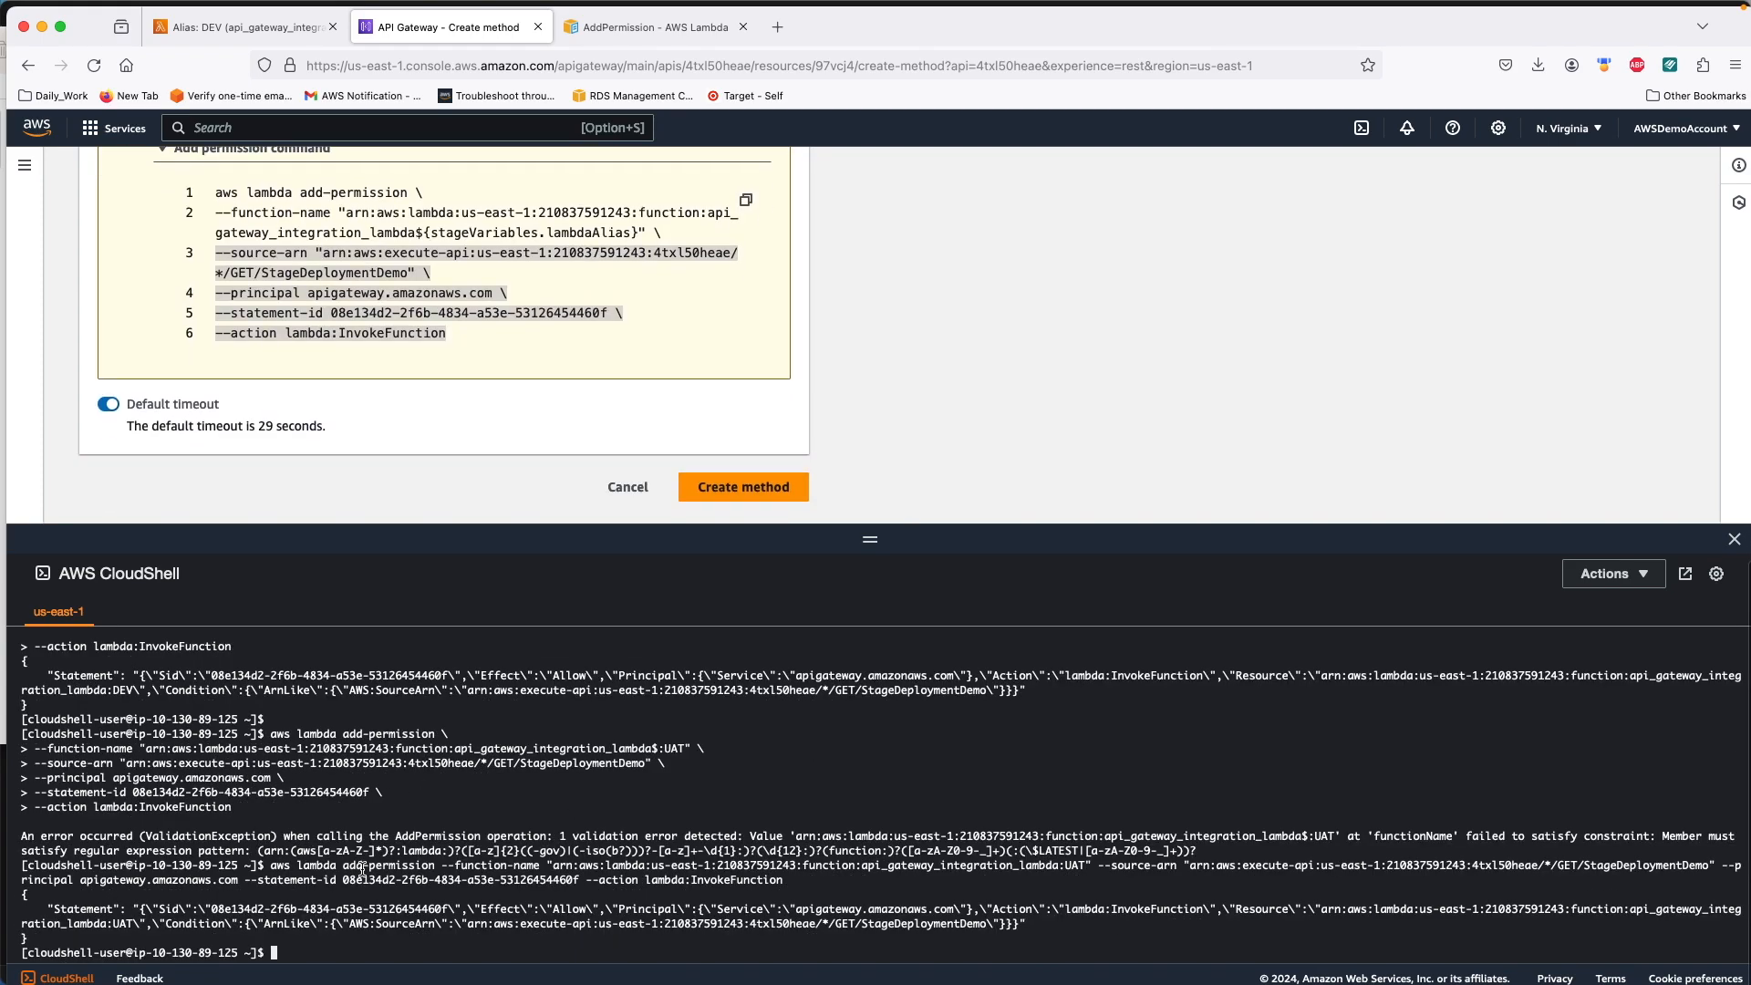
# Step: Recall the DEV add-permission command in CloudShell, change the function name's alias to PROD, run it and close CloudShell
pyautogui.press('Up')
pyautogui.press('Up')
pyautogui.press('Up')
pyautogui.press('Left')
pyautogui.press('Left')
pyautogui.press('Left')
pyautogui.press('Left')
pyautogui.press('Left')
pyautogui.press('Left')
pyautogui.press('Left')
pyautogui.press('Left')
pyautogui.press('Left')
pyautogui.press('Left')
pyautogui.press('Left')
pyautogui.press('Left')
pyautogui.press('Left')
pyautogui.press('Left')
pyautogui.press('Left')
pyautogui.press('Left')
pyautogui.press('Left')
pyautogui.press('Left')
pyautogui.press('Left')
pyautogui.press('Left')
pyautogui.press('Left')
pyautogui.press('Left')
pyautogui.press('Left')
pyautogui.press('Left')
pyautogui.press('Left')
pyautogui.press('Left')
pyautogui.press('Left')
pyautogui.press('Left')
pyautogui.press('Left')
pyautogui.press('Left')
pyautogui.press('Left')
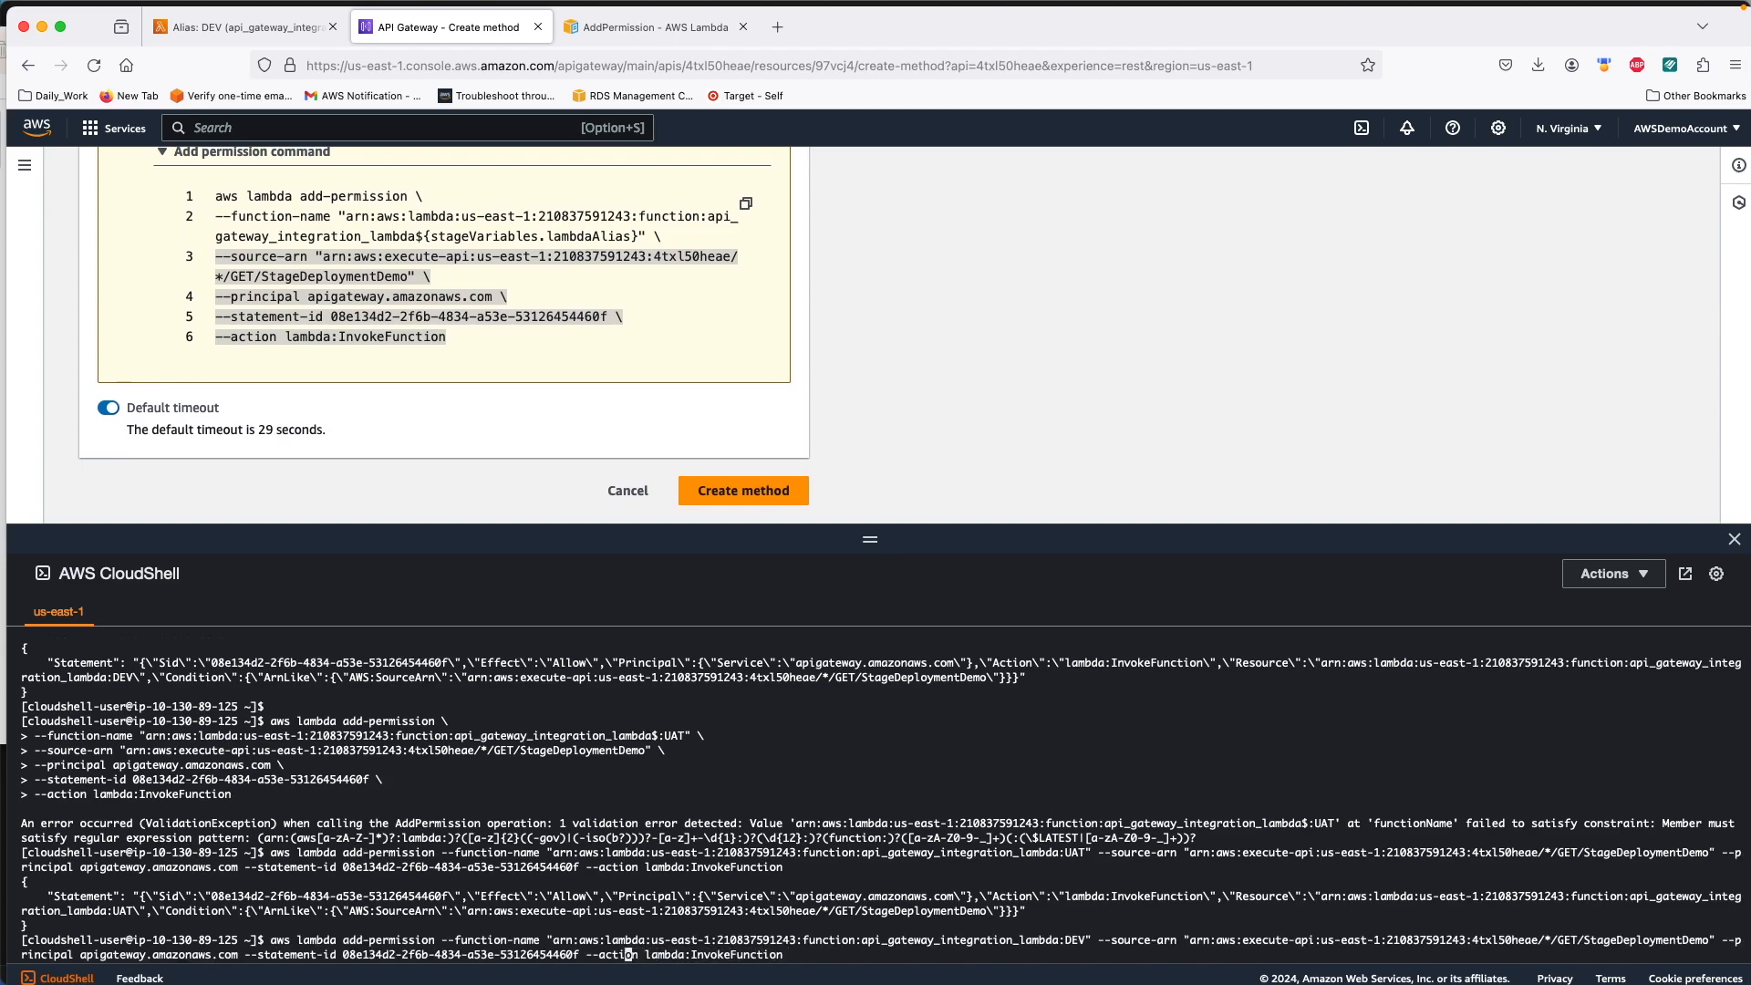
pyautogui.press('Left')
pyautogui.press('Left')
pyautogui.press('Left')
pyautogui.press('Left')
pyautogui.press('Left')
pyautogui.press('Left')
pyautogui.press('Left')
pyautogui.press('Left')
pyautogui.press('Left')
pyautogui.press('Left')
pyautogui.press('Left')
pyautogui.press('Left')
pyautogui.press('Left')
pyautogui.press('Left')
pyautogui.press('Left')
pyautogui.press('Left')
pyautogui.press('Left')
pyautogui.press('Left')
pyautogui.press('Left')
pyautogui.press('Left')
pyautogui.press('Left')
pyautogui.press('Left')
pyautogui.press('Left')
pyautogui.press('Left')
pyautogui.press('Left')
pyautogui.press('Left')
pyautogui.press('Left')
pyautogui.press('Left')
pyautogui.press('Left')
pyautogui.press('Left')
pyautogui.press('Left')
pyautogui.press('Left')
pyautogui.press('Left')
pyautogui.press('Left')
pyautogui.press('Left')
pyautogui.press('Left')
pyautogui.press('Left')
pyautogui.press('Left')
pyautogui.press('Left')
pyautogui.press('Left')
pyautogui.click(1082, 940)
pyautogui.press('BackSpace')
pyautogui.press('BackSpace')
pyautogui.write('PROD')
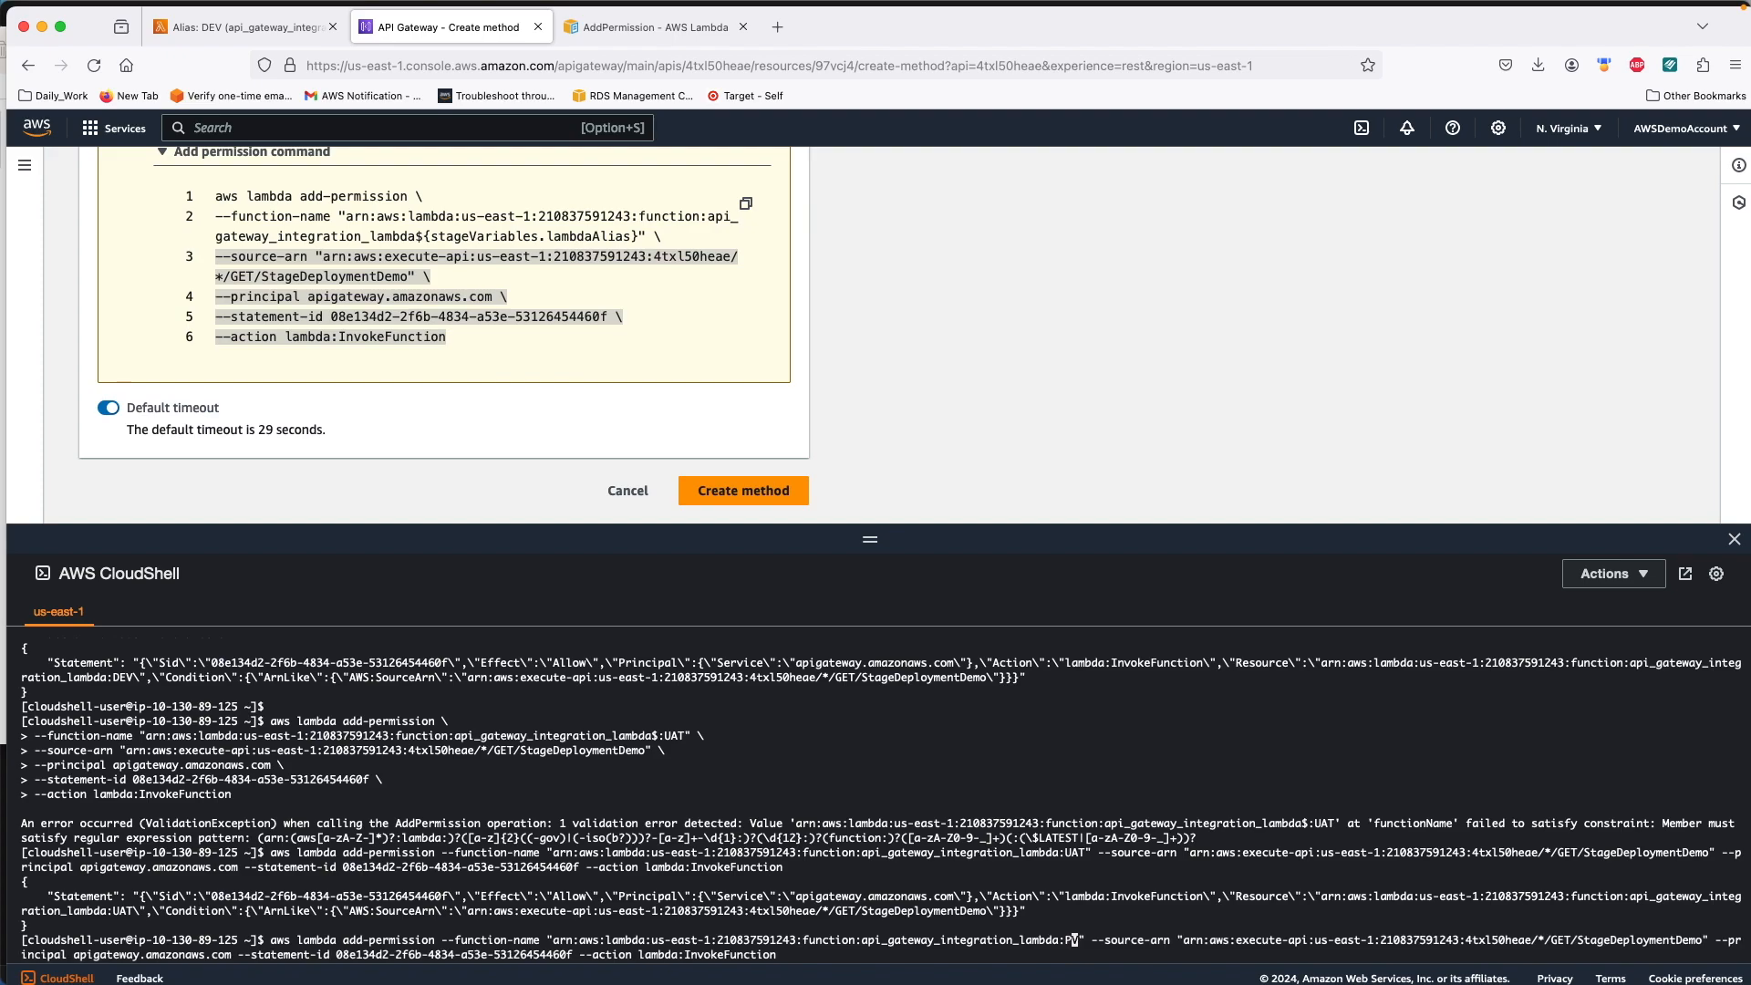
pyautogui.press('Delete')
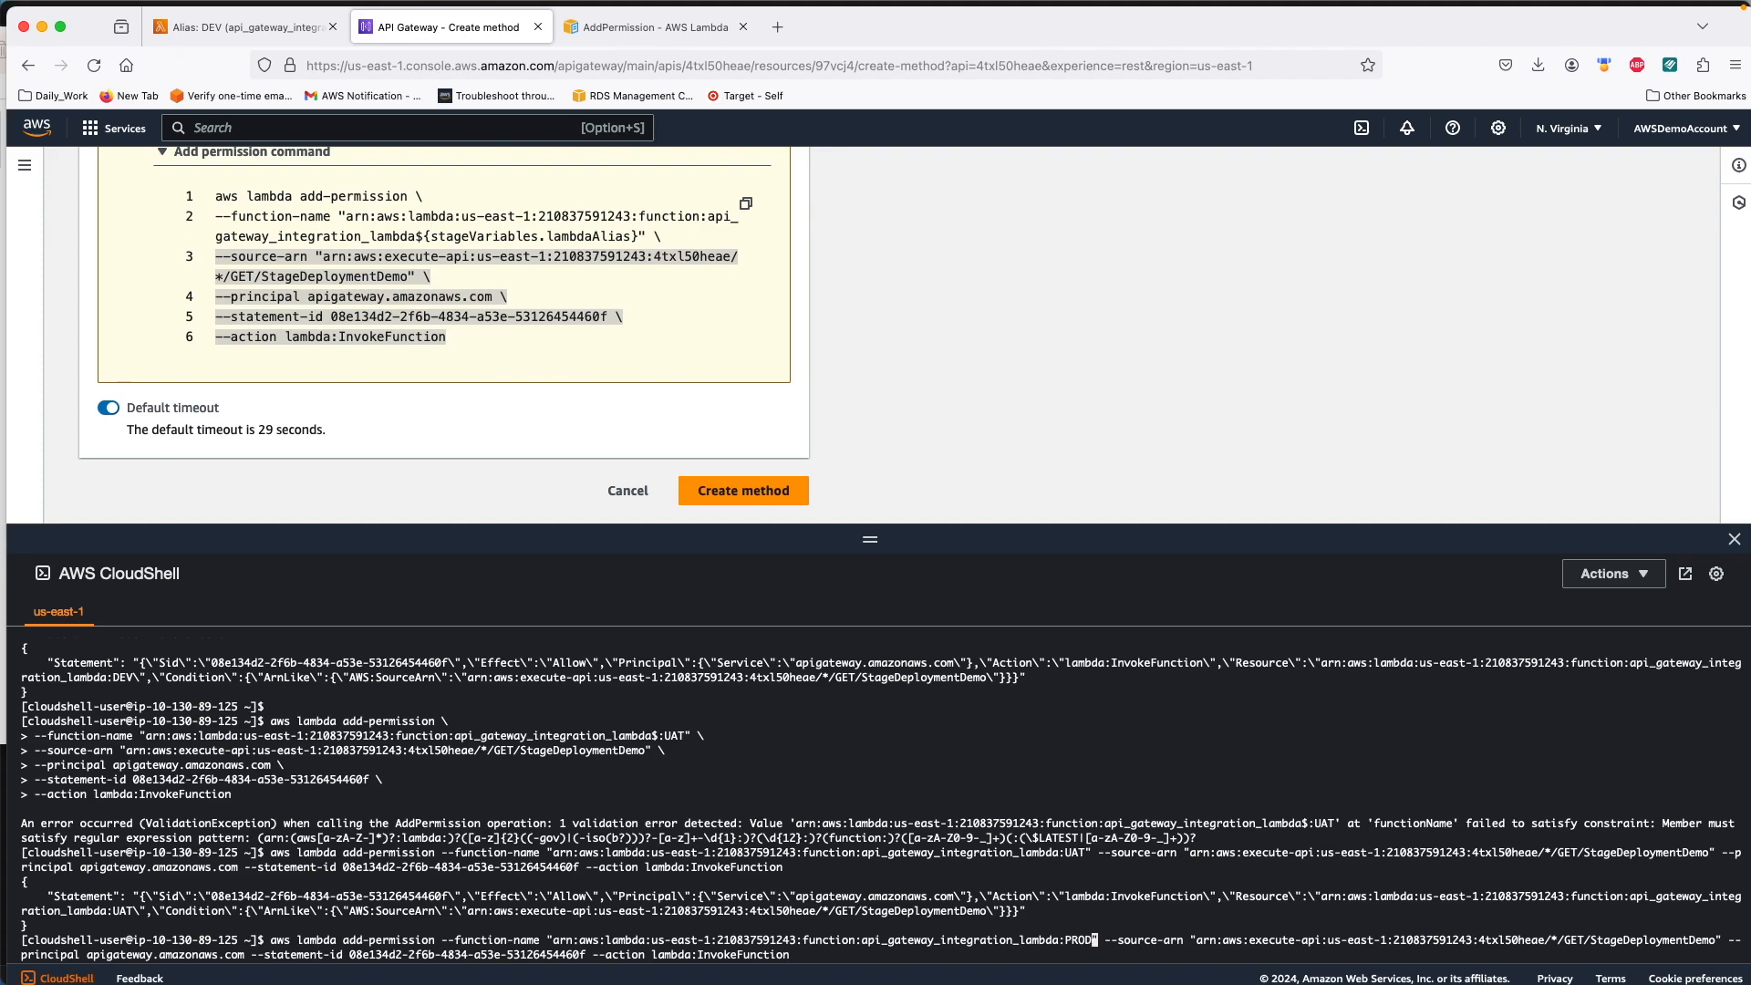
pyautogui.press('Return')
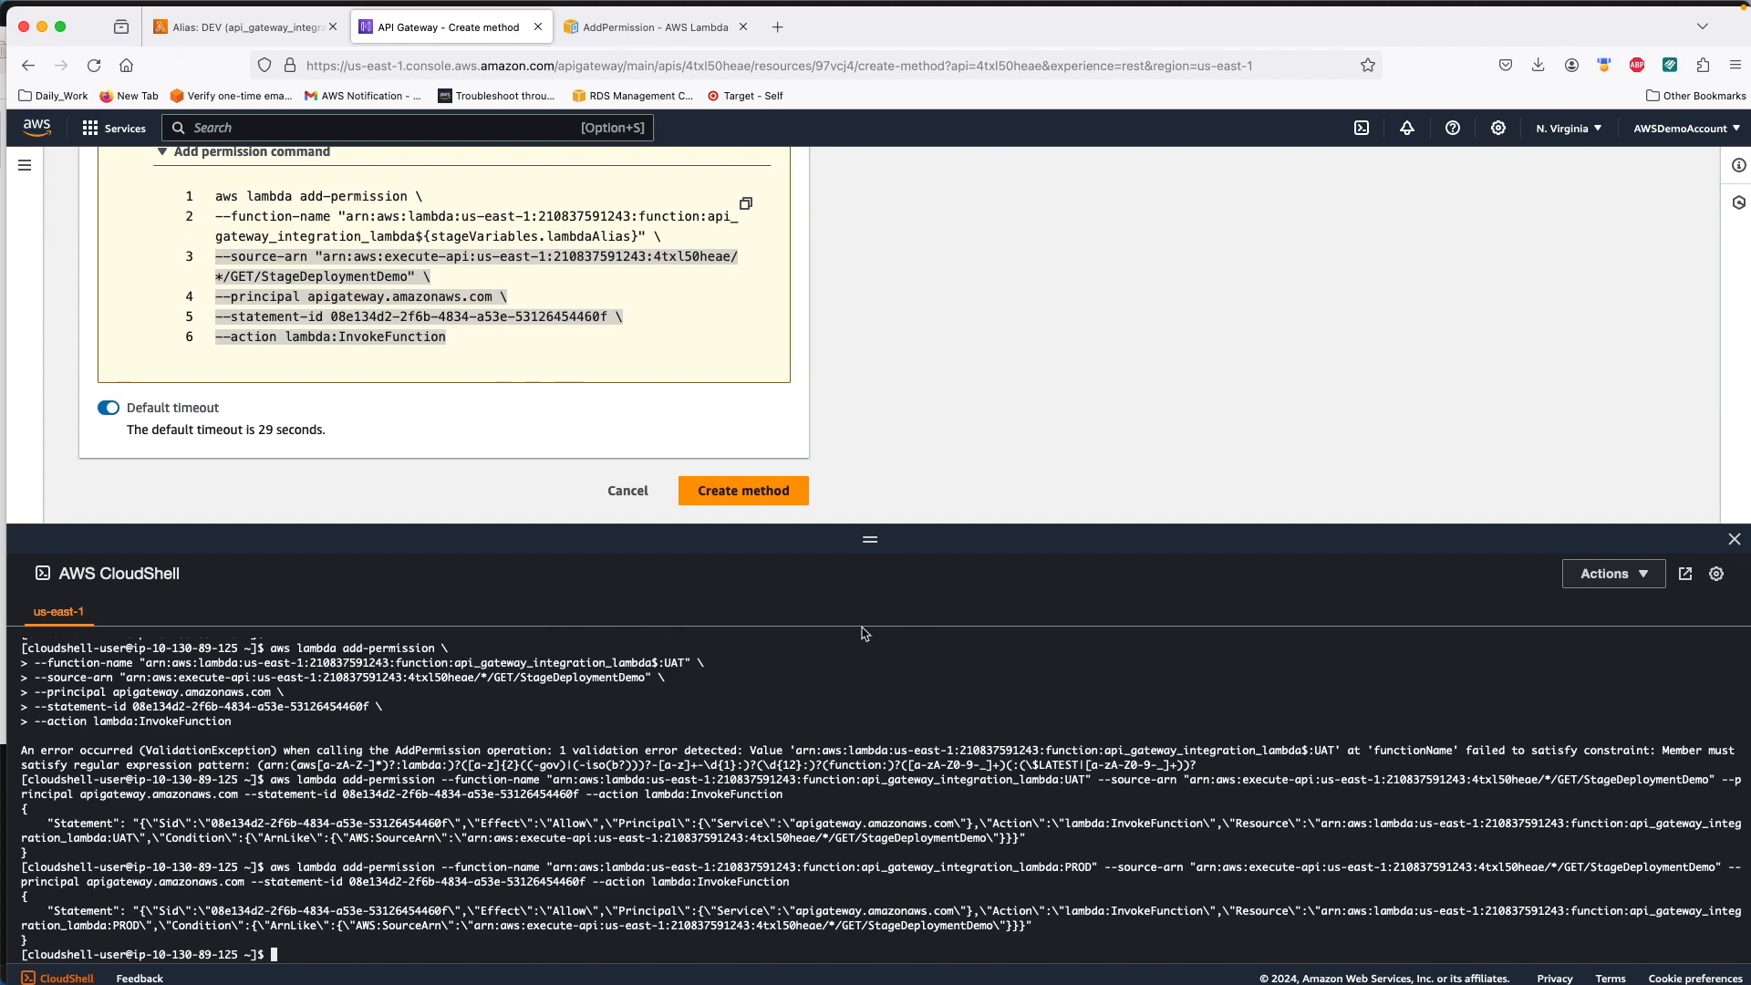
pyautogui.click(1733, 540)
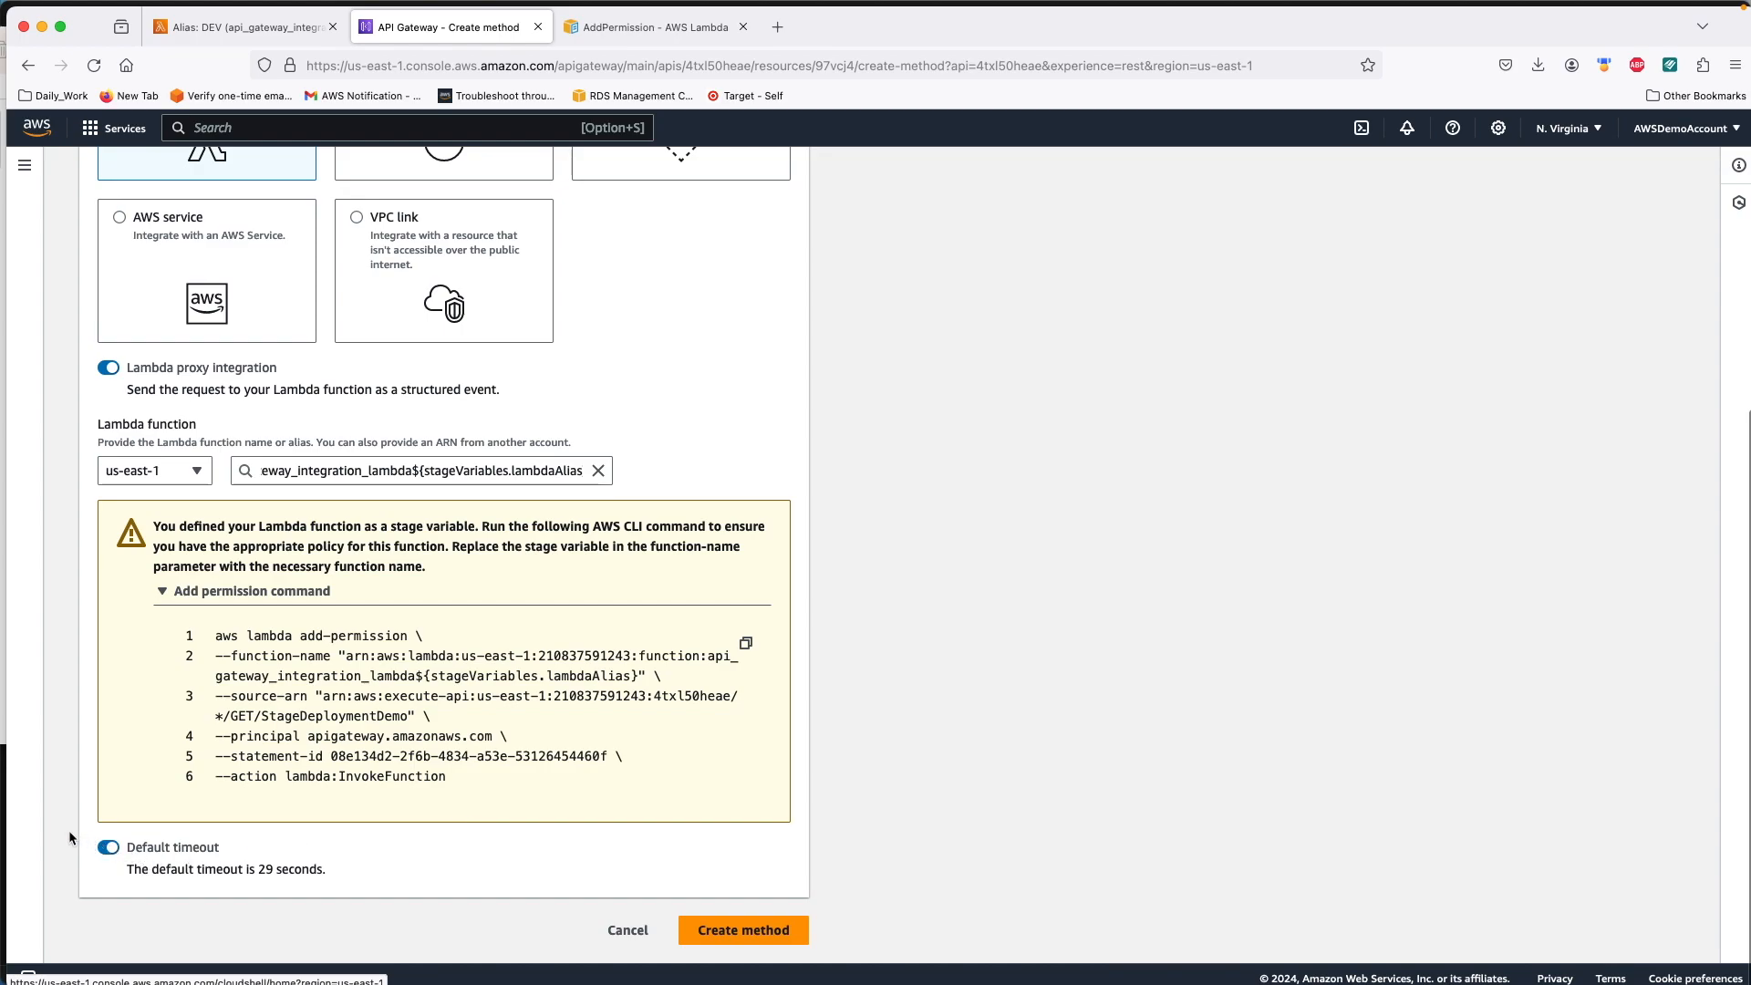
# Step: Turn off the default timeout to inspect the custom timeout setting, and turn the default timeout back on
pyautogui.moveTo(73, 833); pyautogui.dragTo(224, 847)
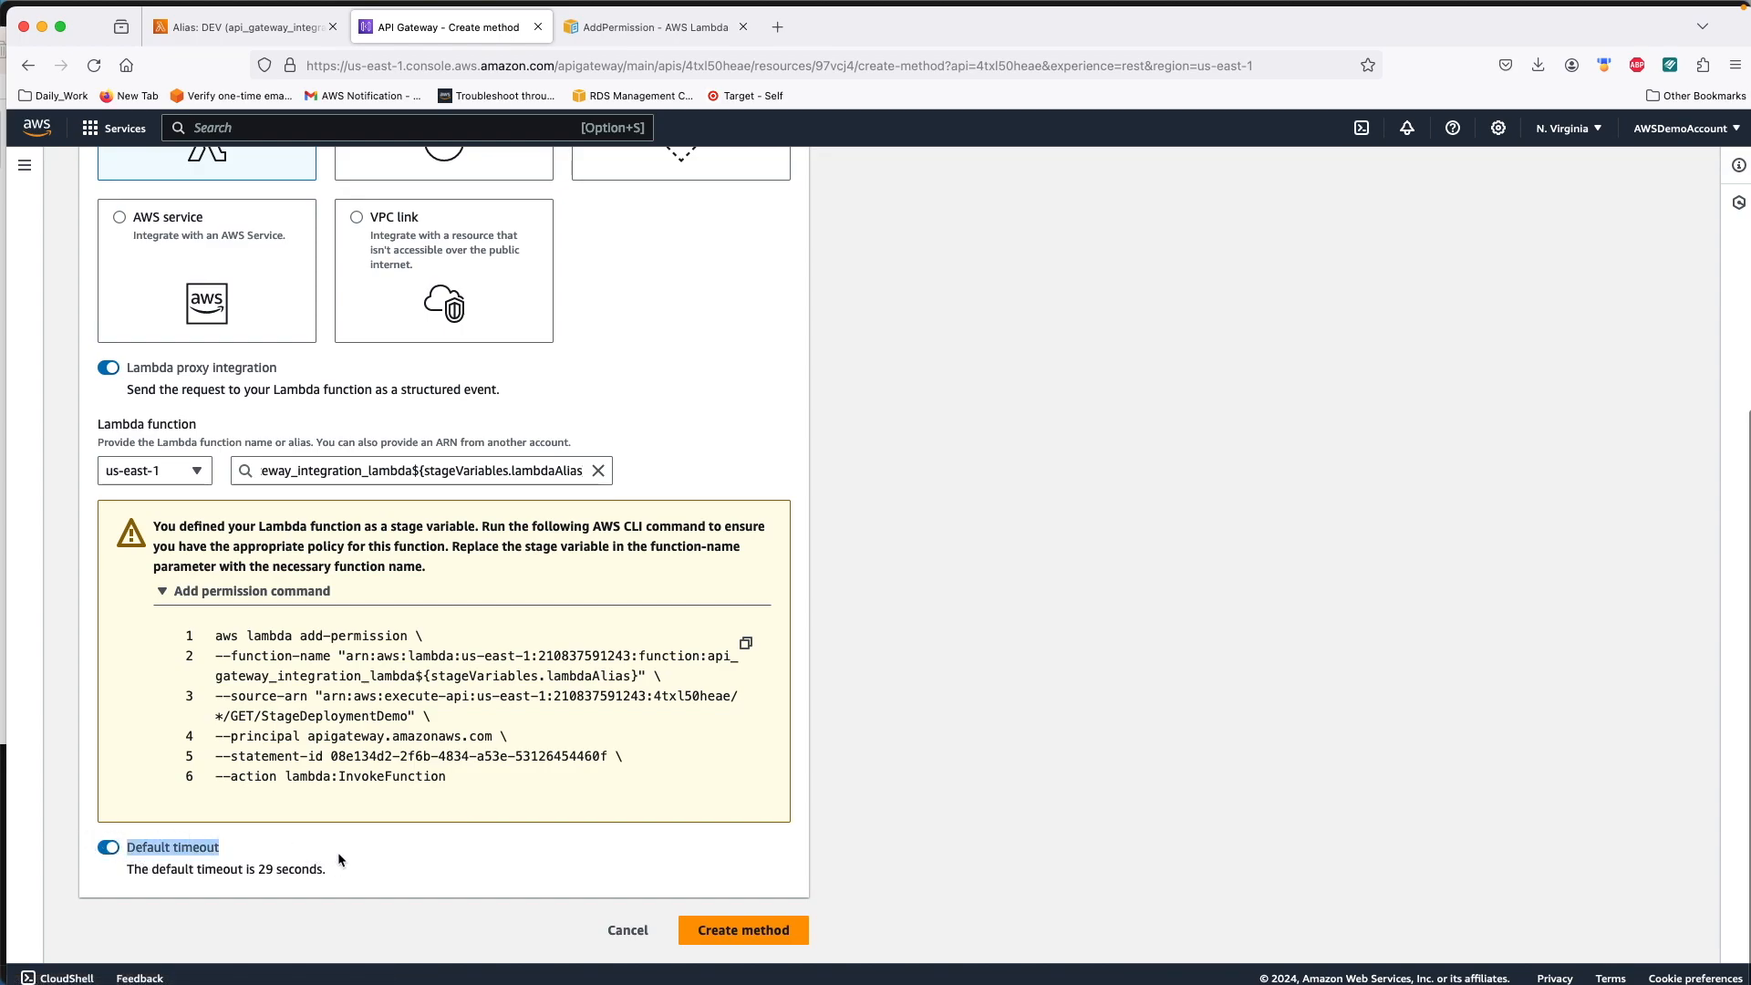
pyautogui.click(108, 848)
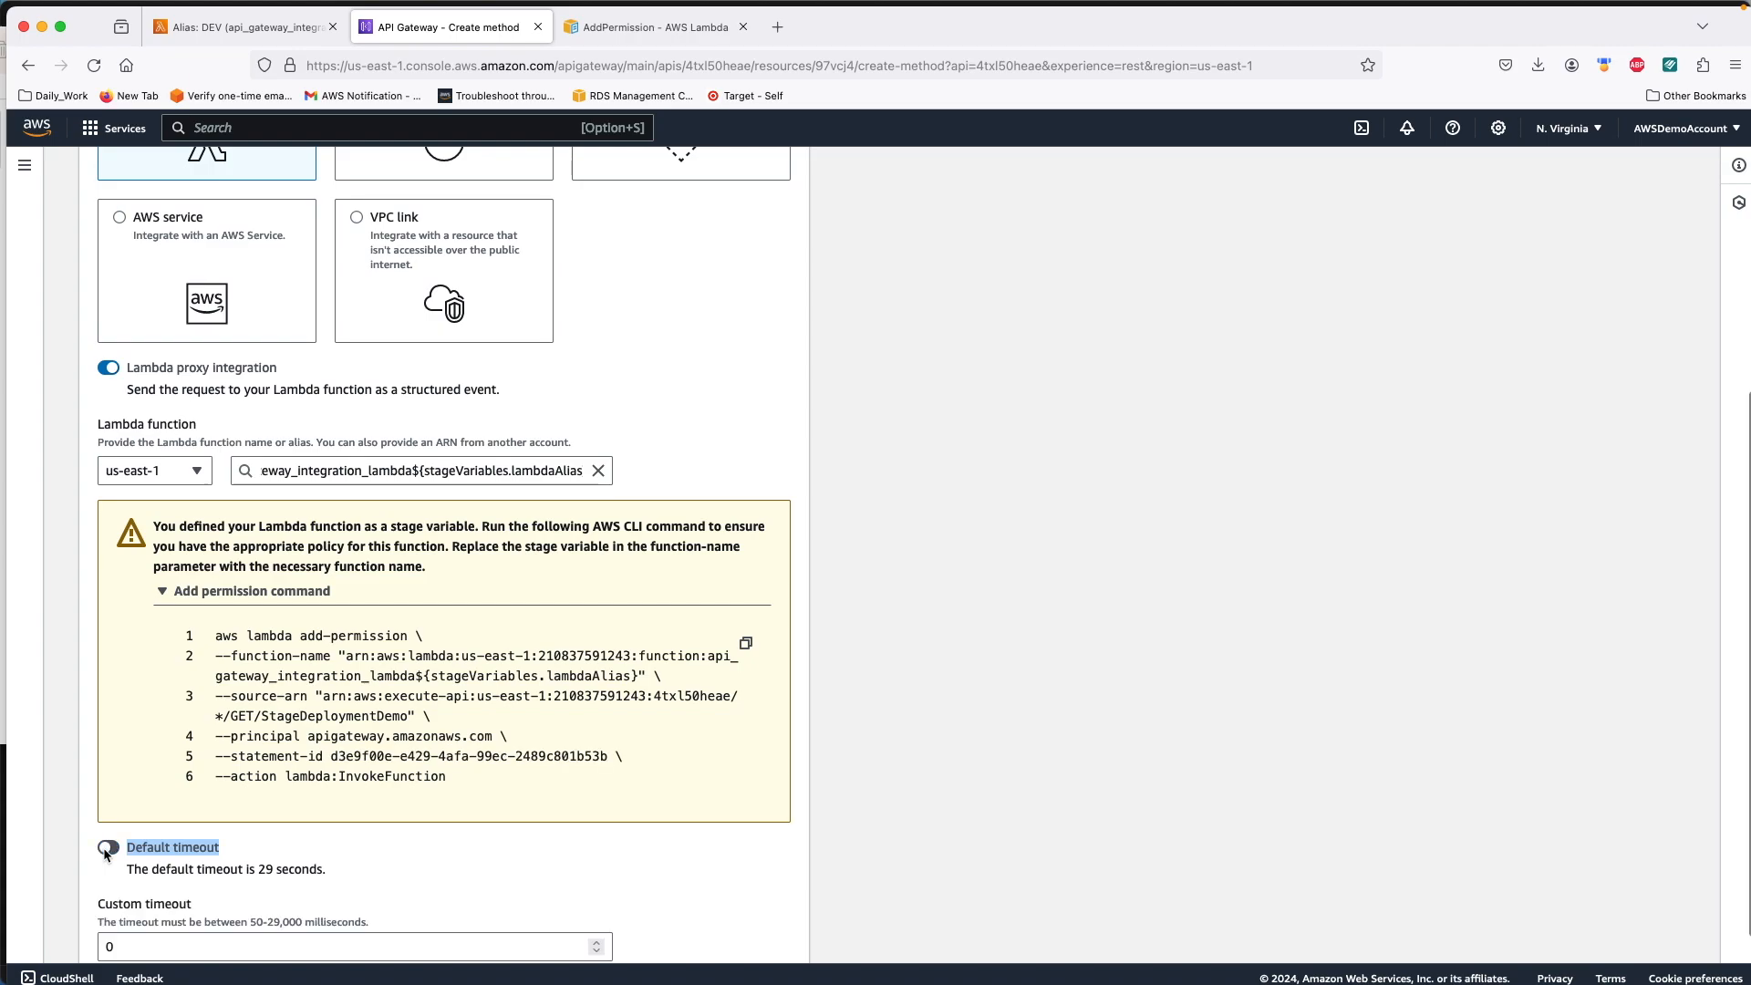
pyautogui.scroll(-2, 180, 853)
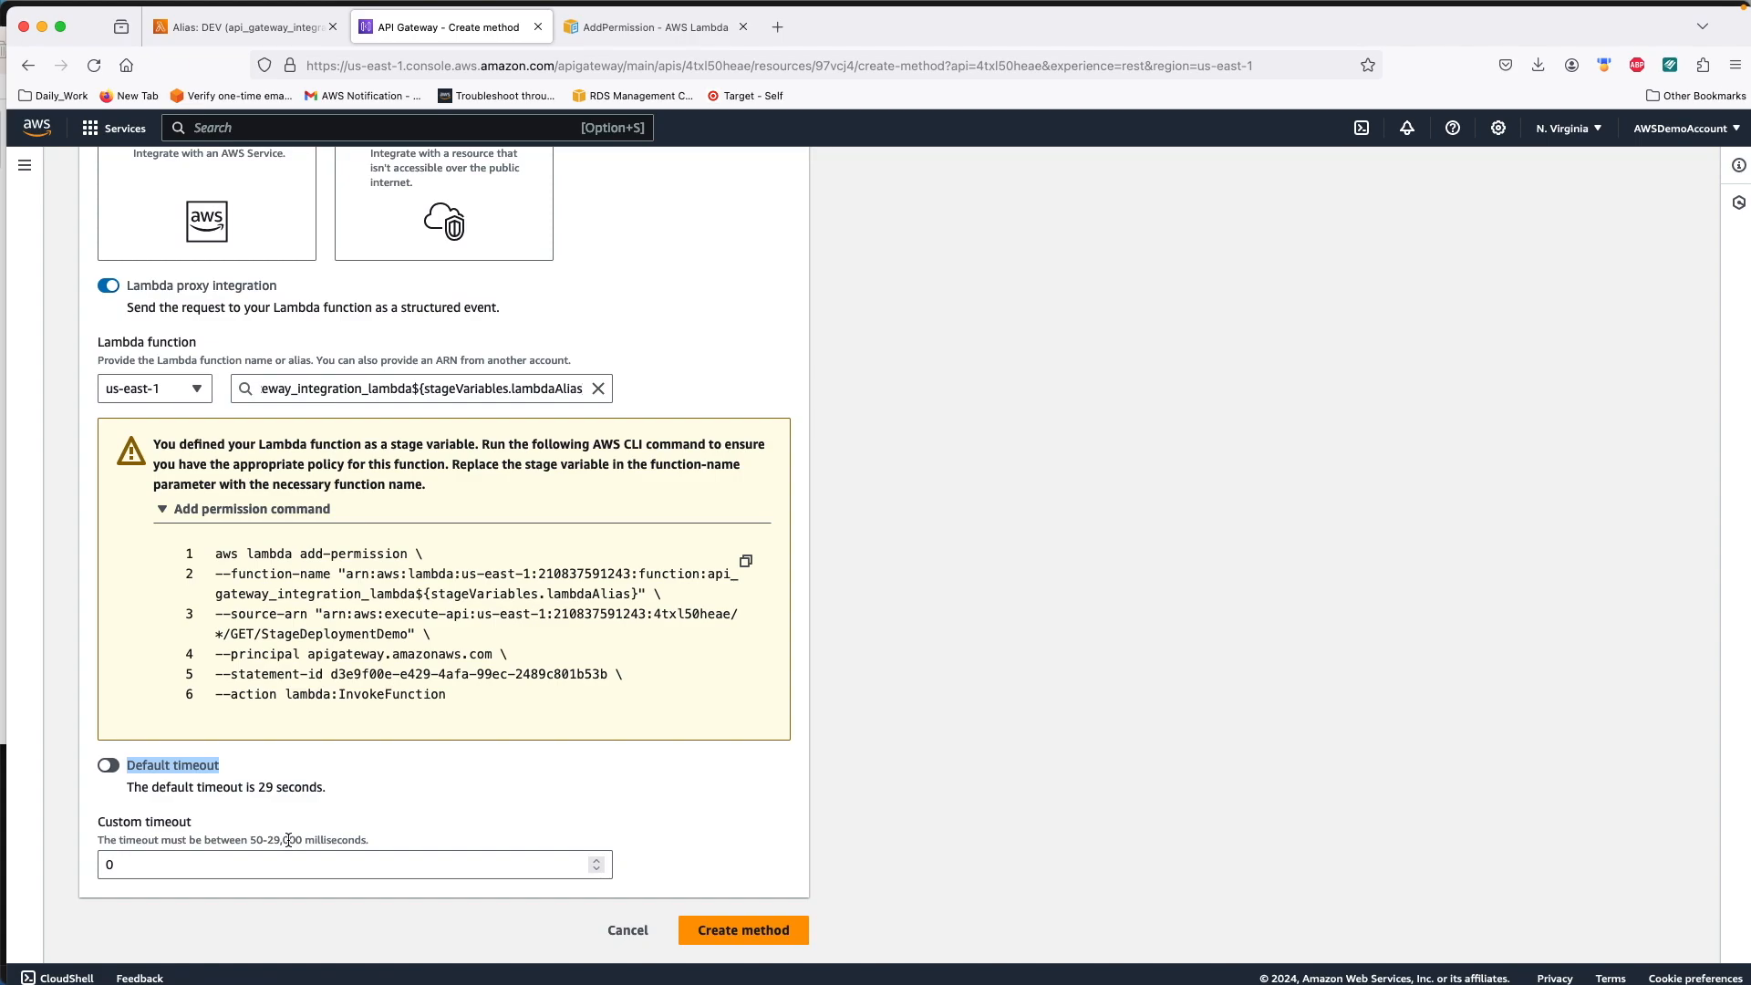
pyautogui.click(243, 803)
pyautogui.click(113, 766)
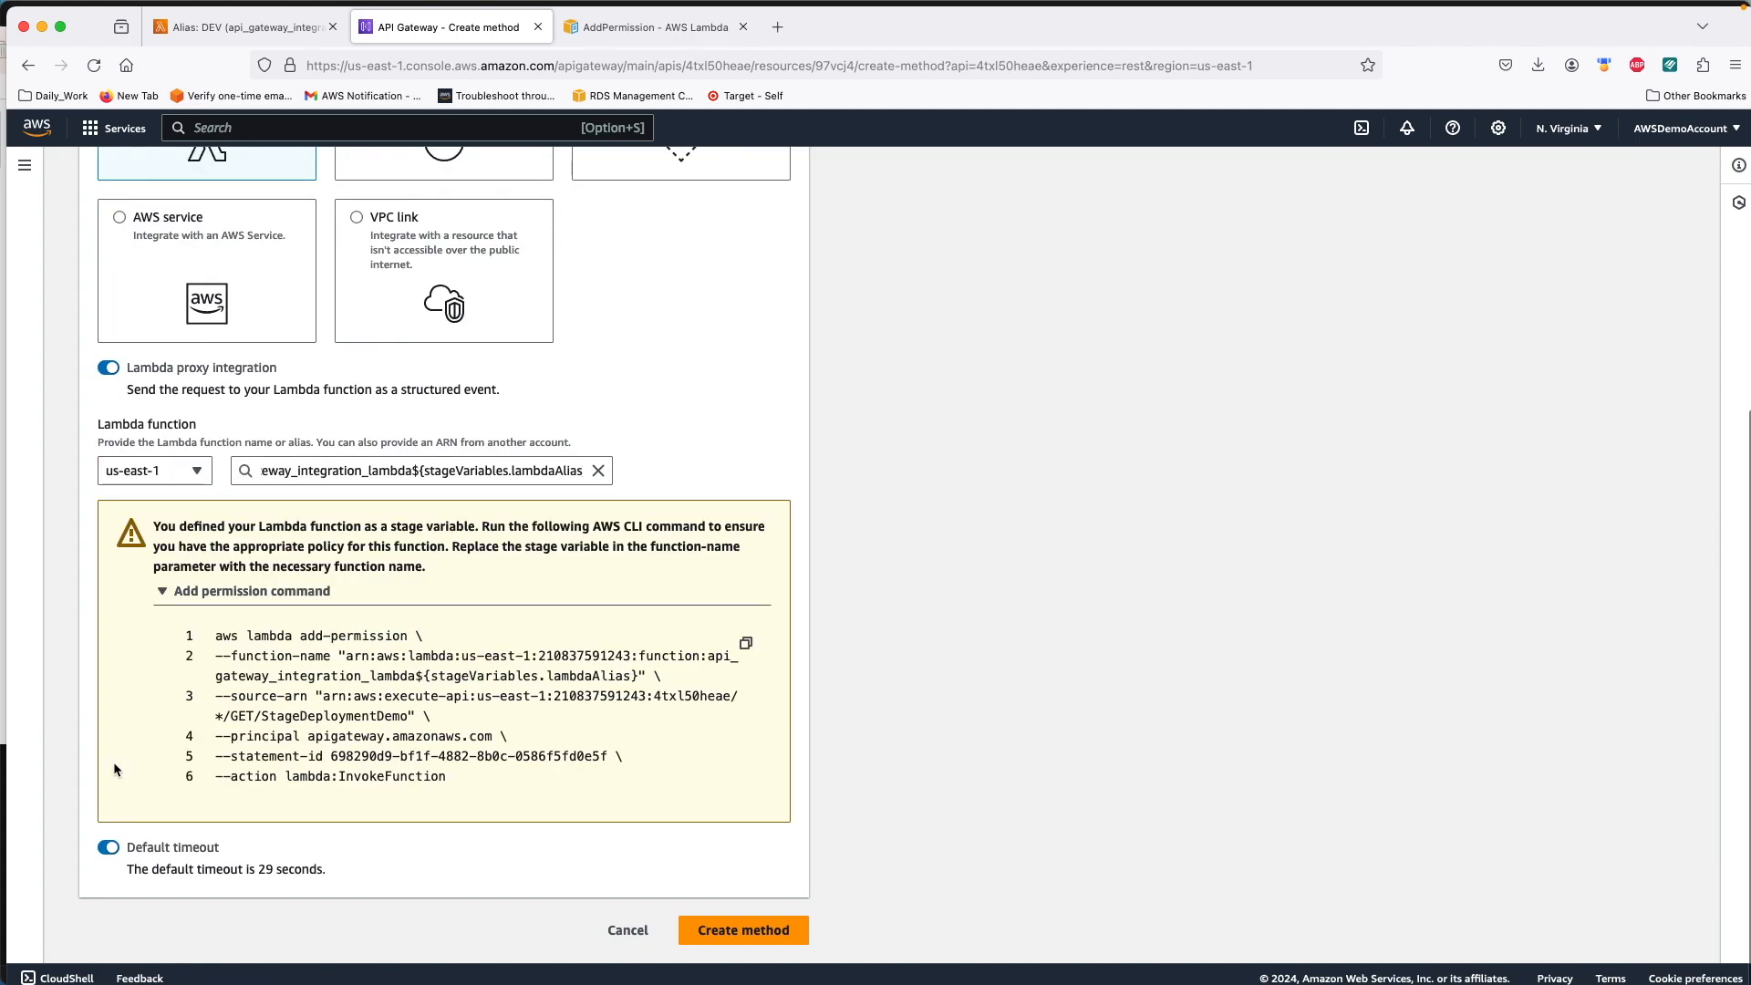
# Step: Create the GET method and test it with the lambdaAlias stage variable set to PROD, checking the response body
pyautogui.click(716, 930)
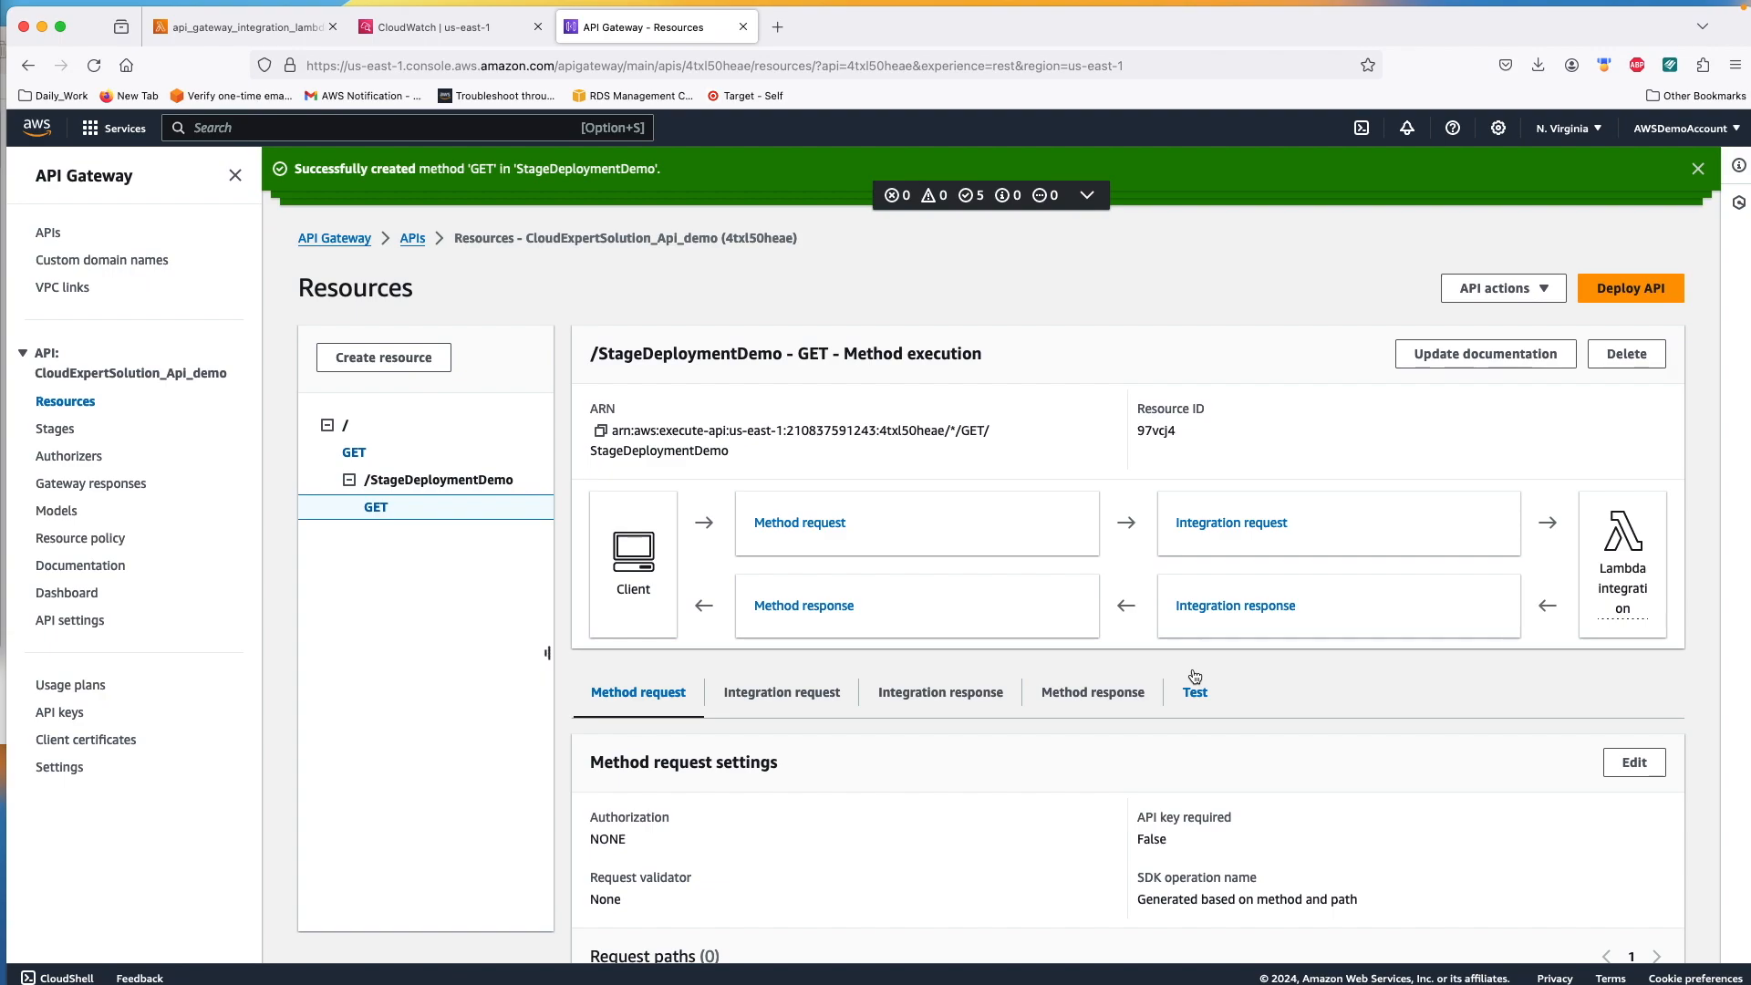
pyautogui.click(1191, 694)
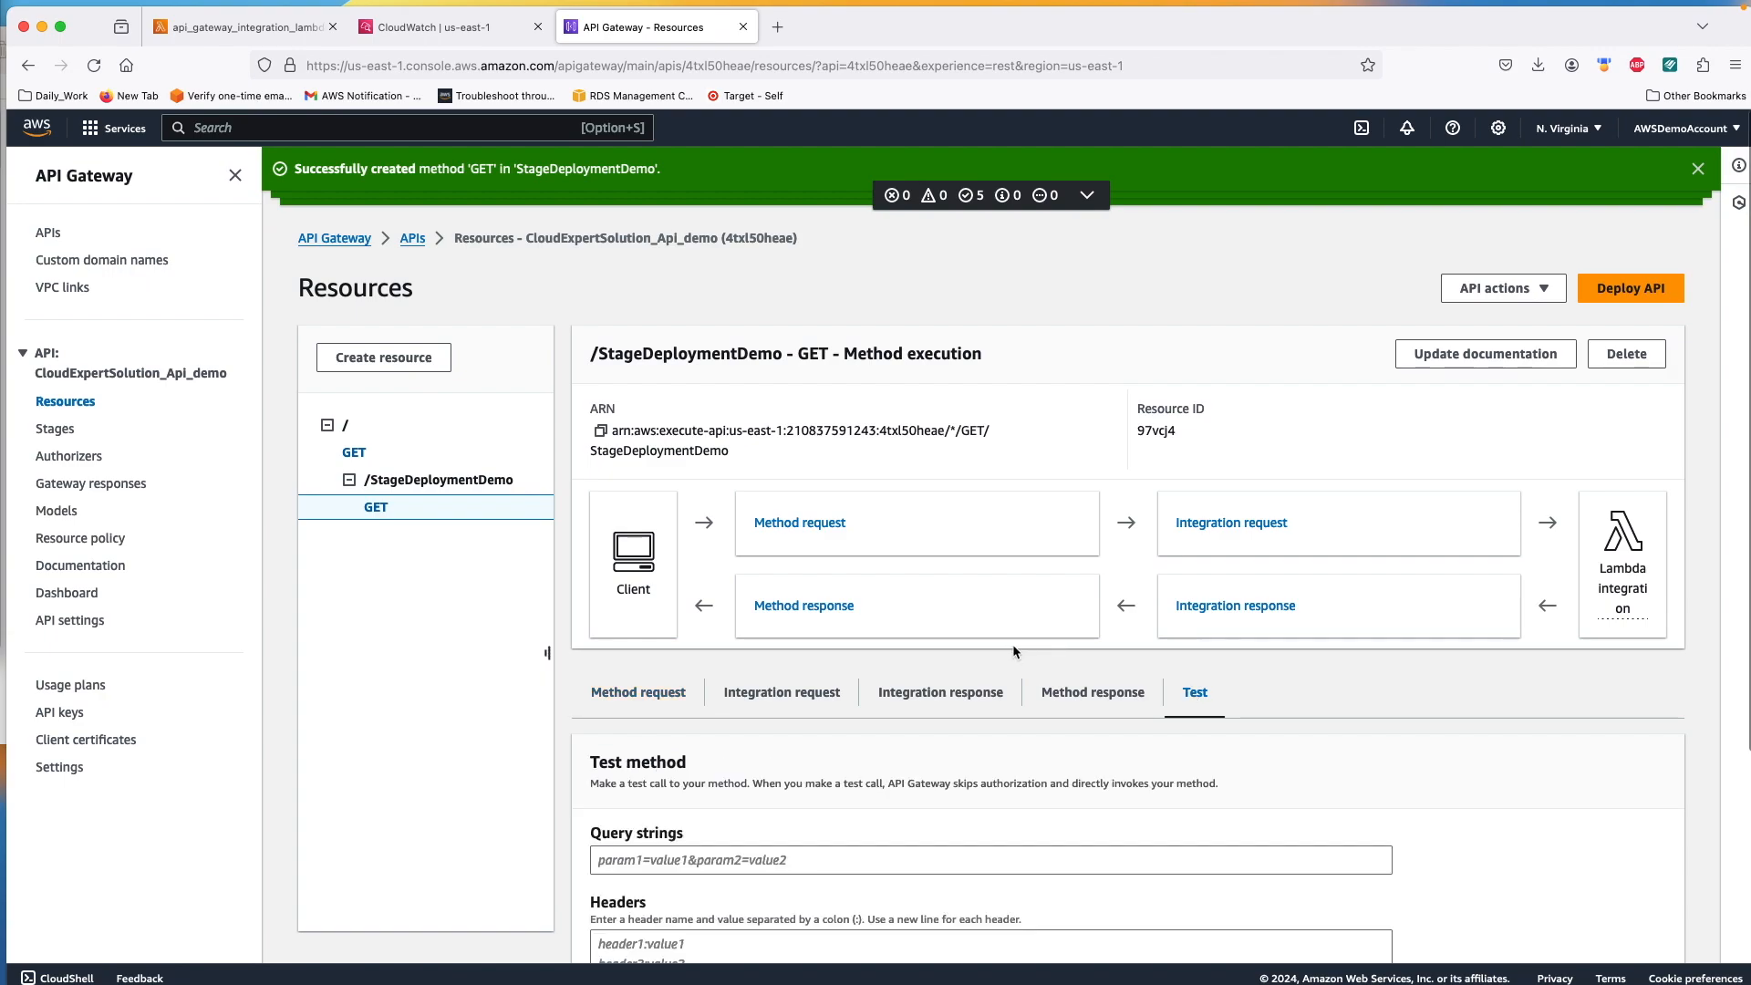
pyautogui.scroll(-5, 1012, 644)
pyautogui.click(646, 782)
pyautogui.write('PROD')
pyautogui.click(621, 889)
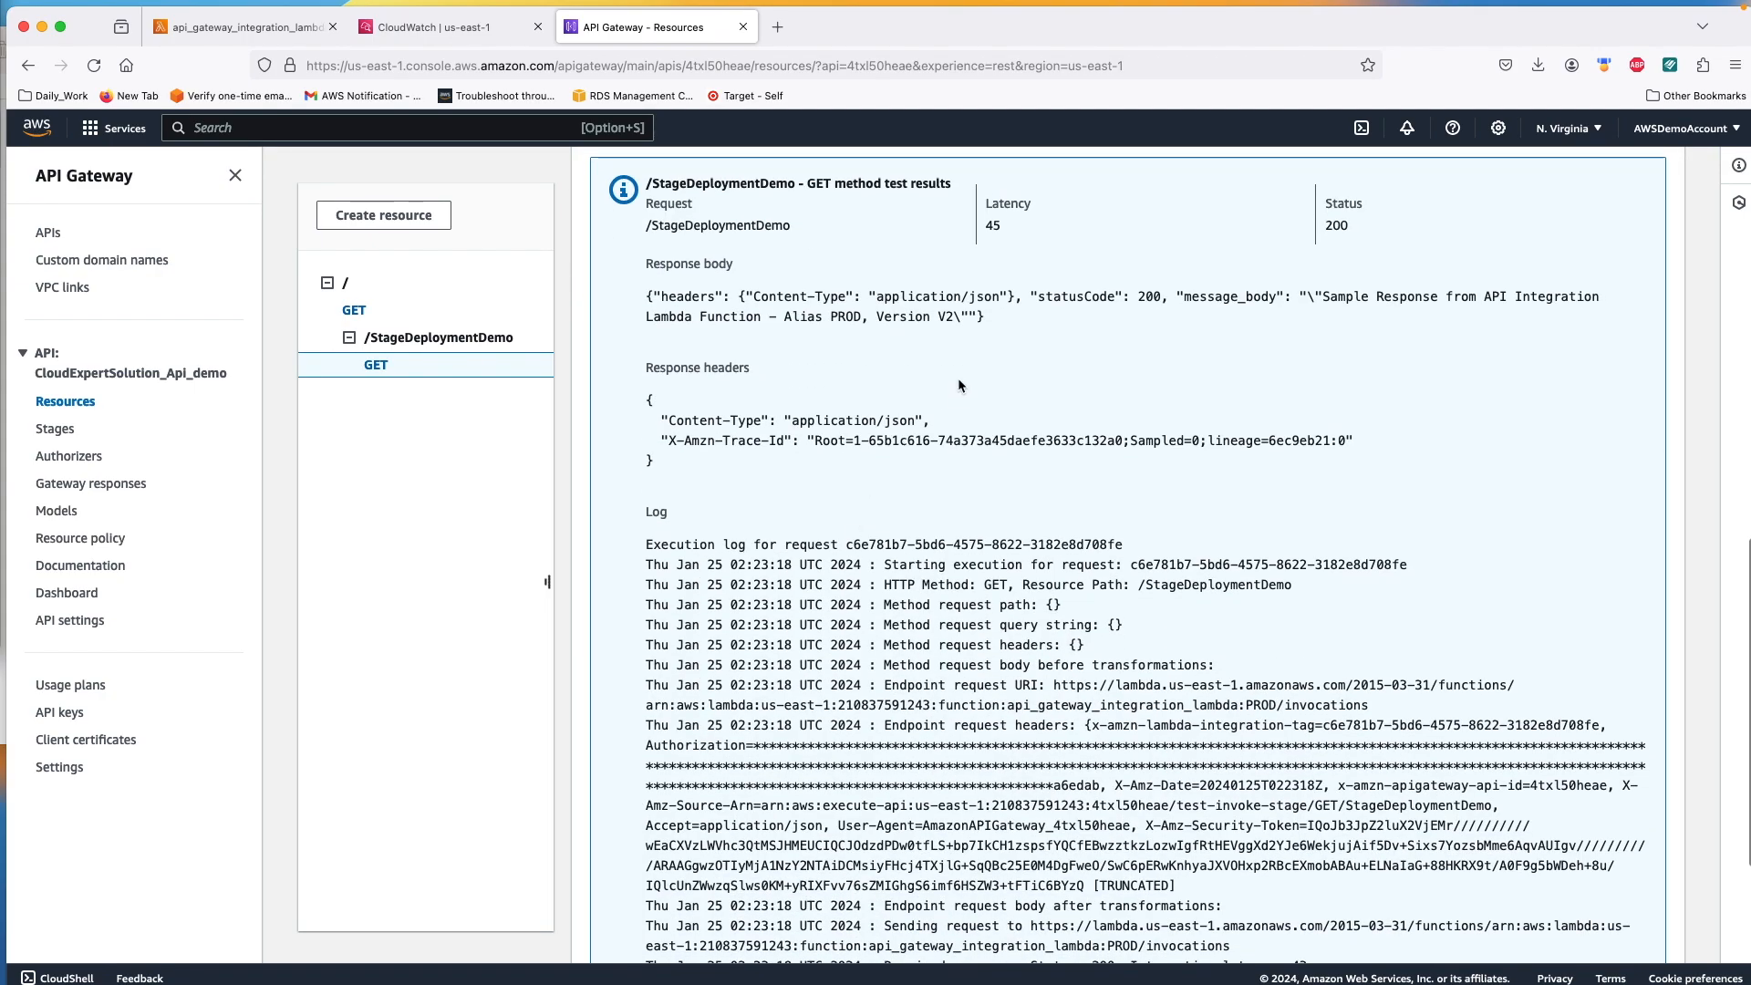
pyautogui.moveTo(784, 317); pyautogui.dragTo(861, 317)
# Step: Test the /StageDeploymentDemo GET method with lambdaAlias set to UAT and check the alias in the response body
pyautogui.scroll(4, 931, 320)
pyautogui.moveTo(664, 331); pyautogui.dragTo(554, 322)
pyautogui.write('UAT')
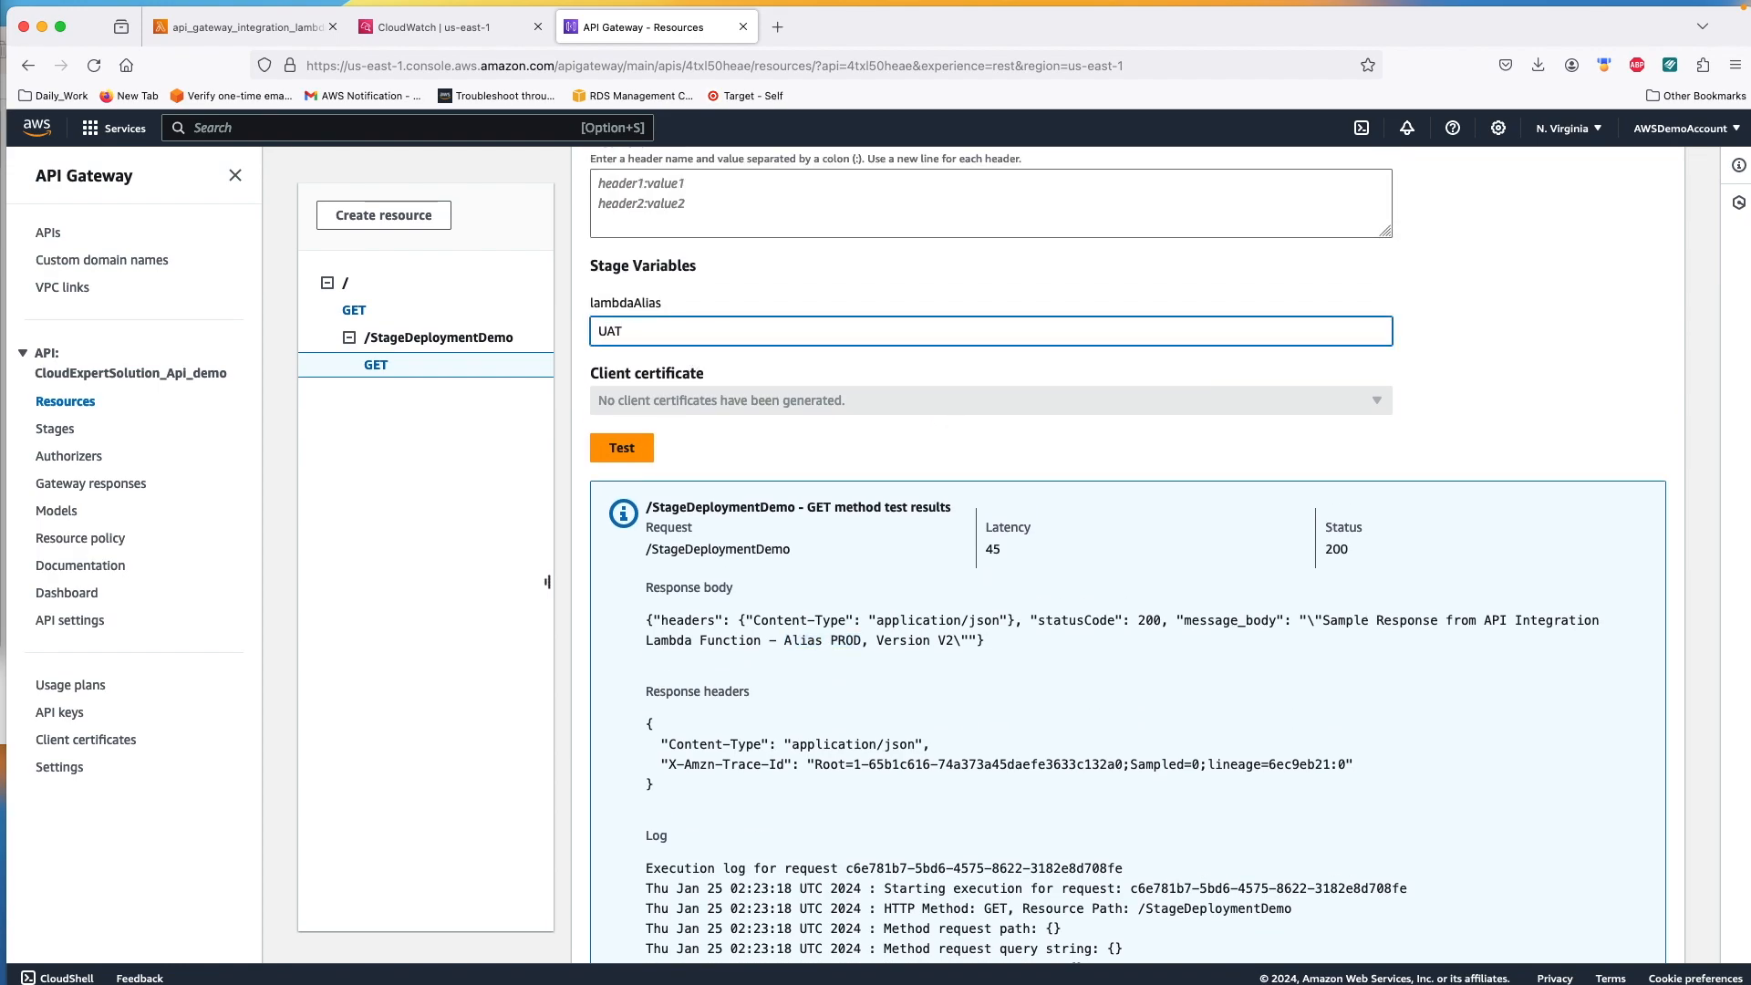
pyautogui.click(610, 436)
pyautogui.scroll(-5, 611, 436)
pyautogui.moveTo(784, 316); pyautogui.dragTo(855, 316)
pyautogui.scroll(1, 891, 321)
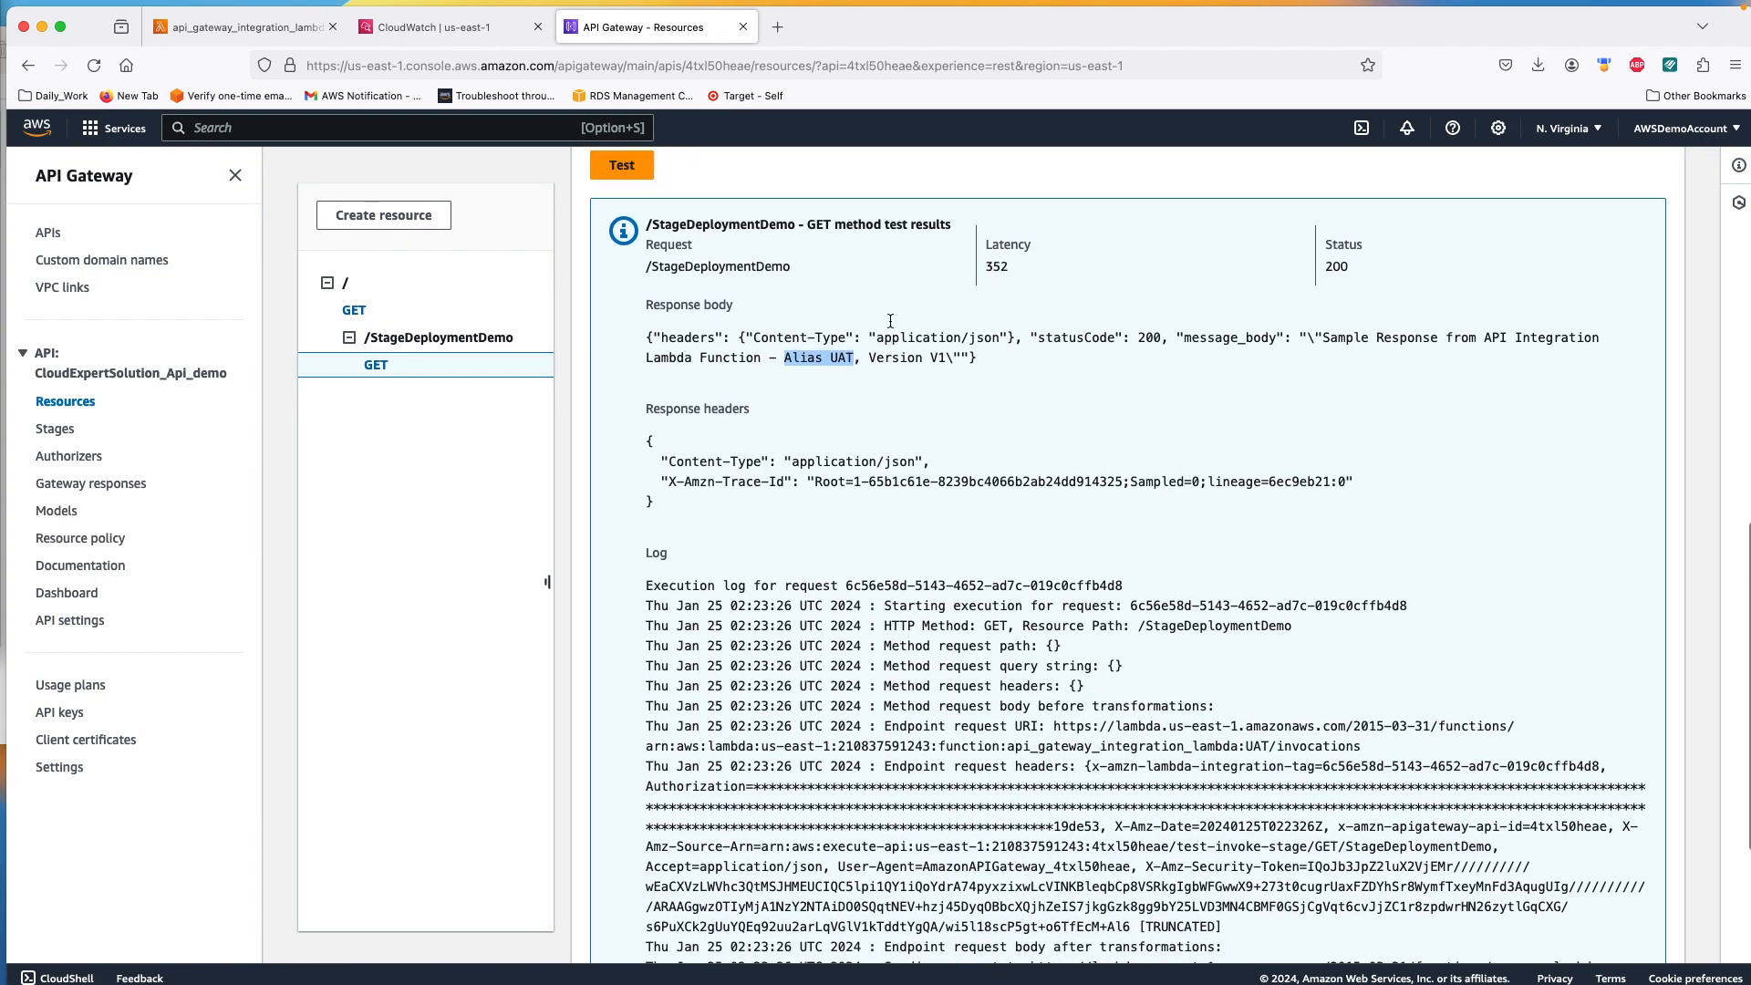
# Step: Test the GET method with lambdaAlias set to DEV and check the message in the response body
pyautogui.scroll(3, 890, 319)
pyautogui.moveTo(633, 221); pyautogui.dragTo(525, 213)
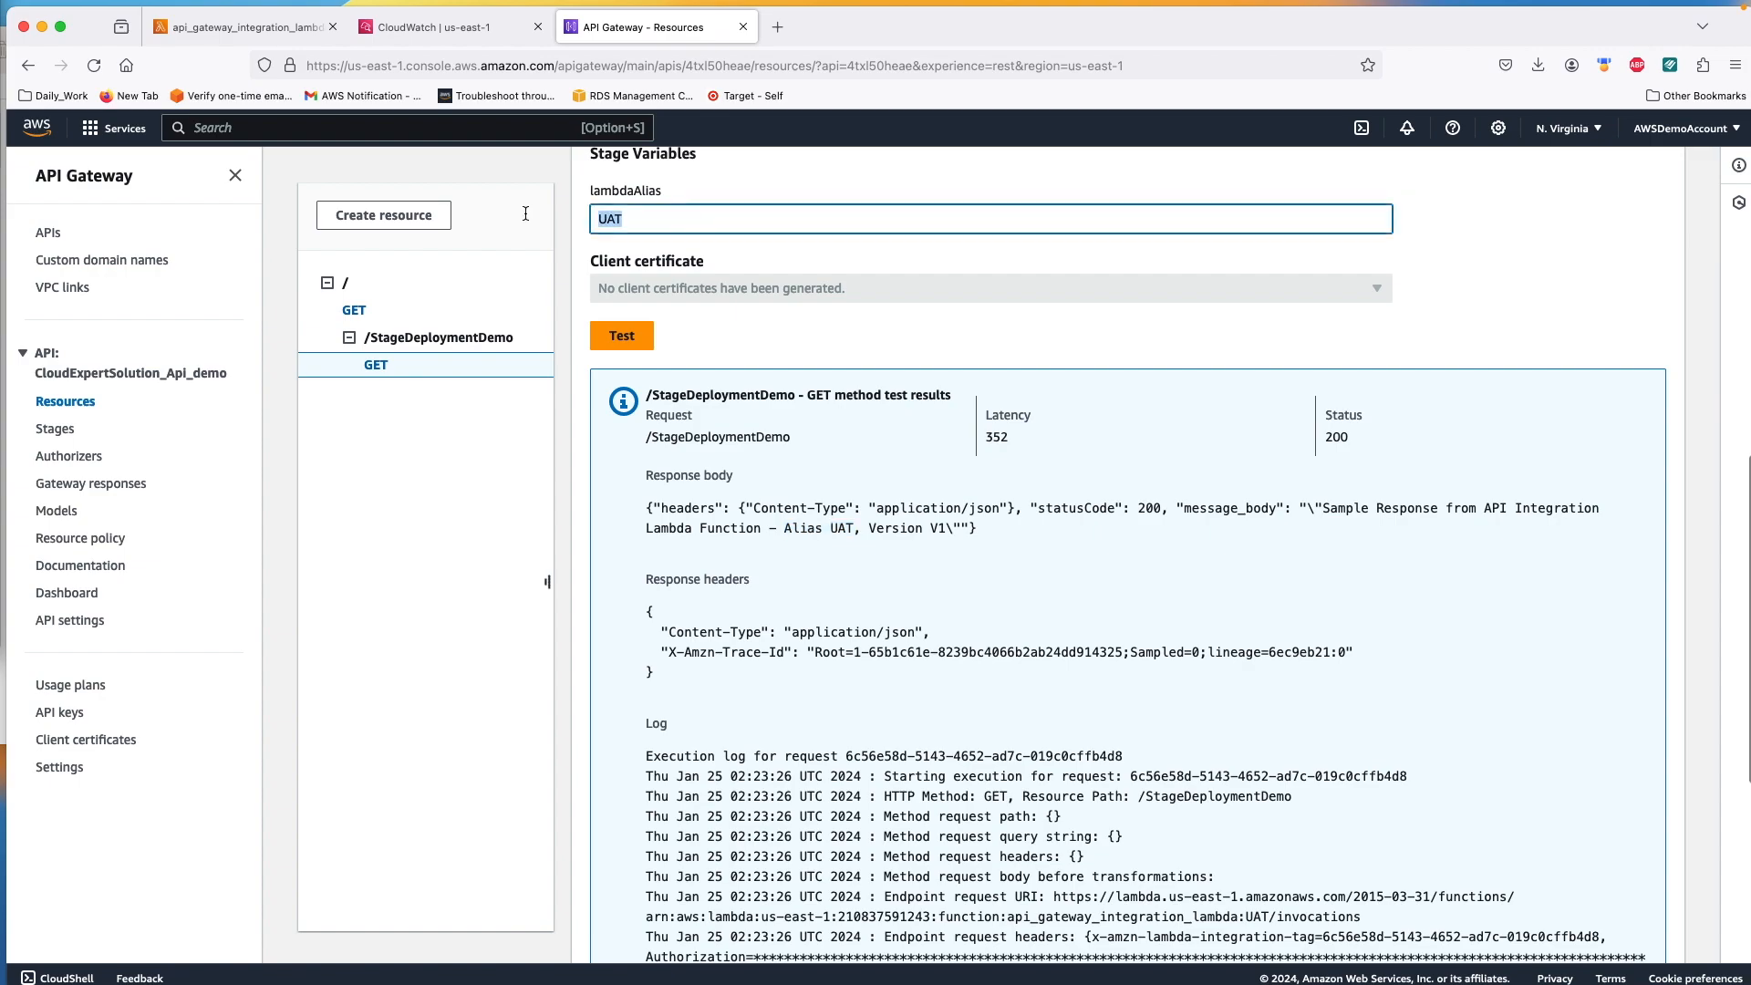
pyautogui.write('DEV')
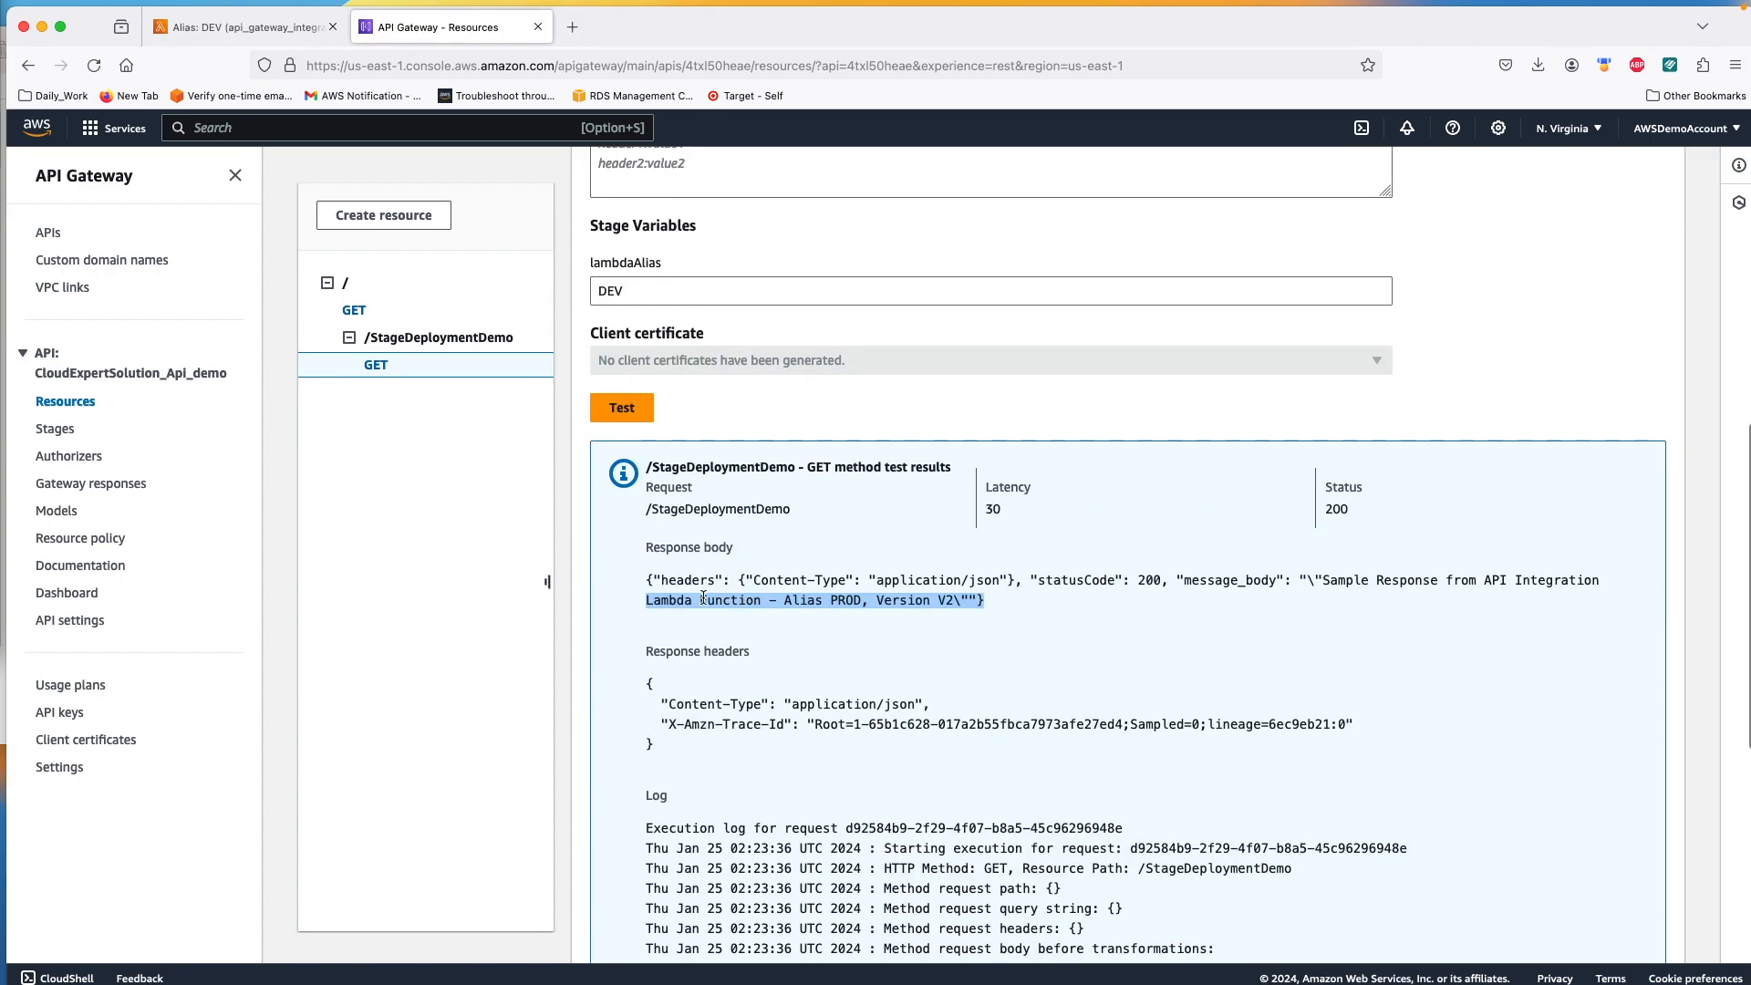
pyautogui.click(648, 598)
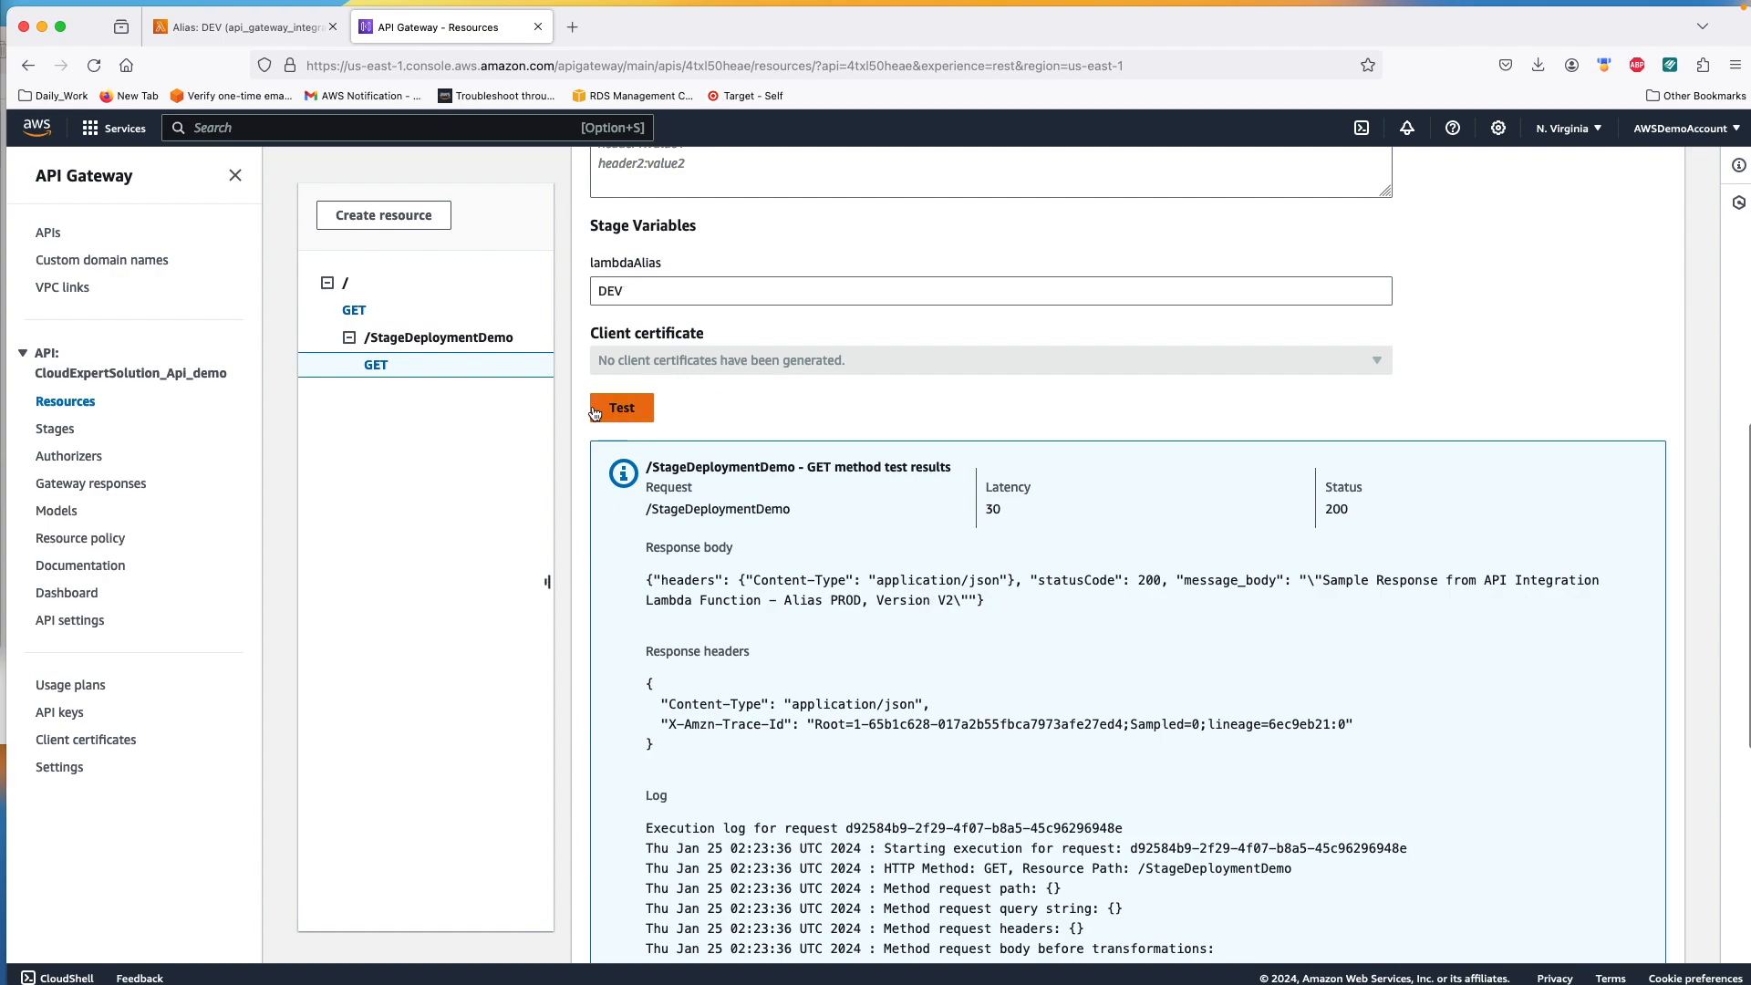
# Step: In the api_gateway_integration_lambda function's code, change the message ending to "Alias DEV, Version LATEST" and deploy the change
pyautogui.click(227, 35)
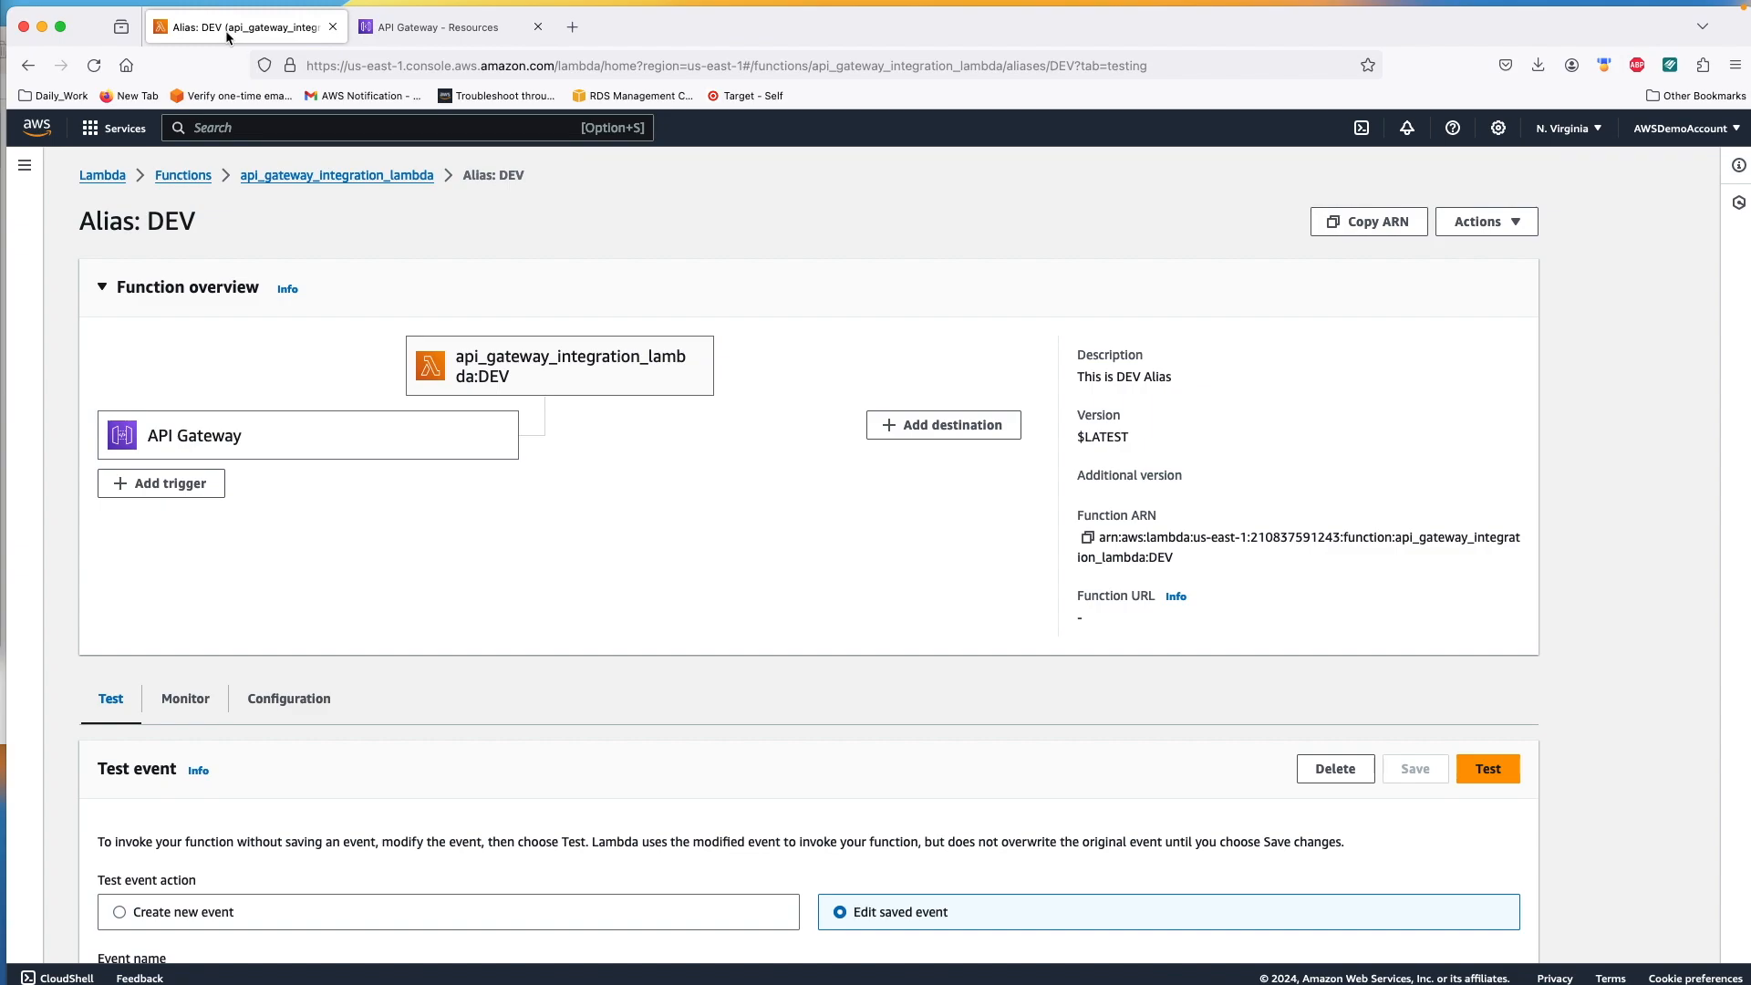
pyautogui.click(340, 176)
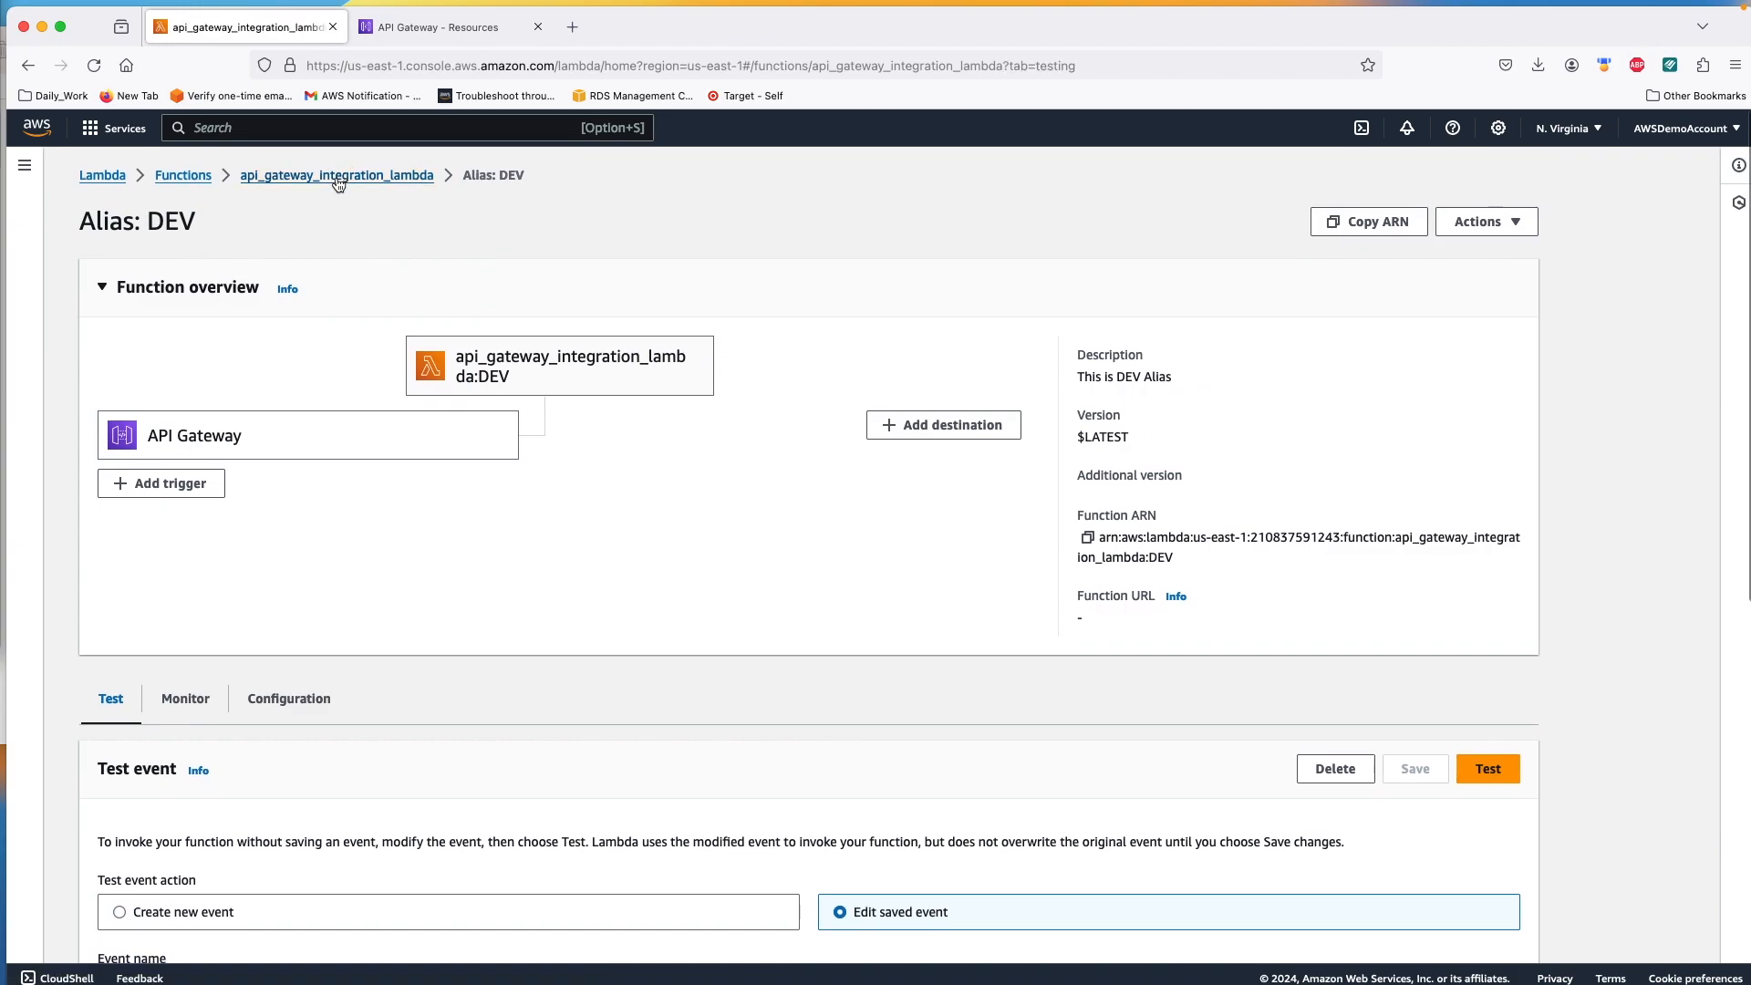
pyautogui.scroll(-2, 293, 489)
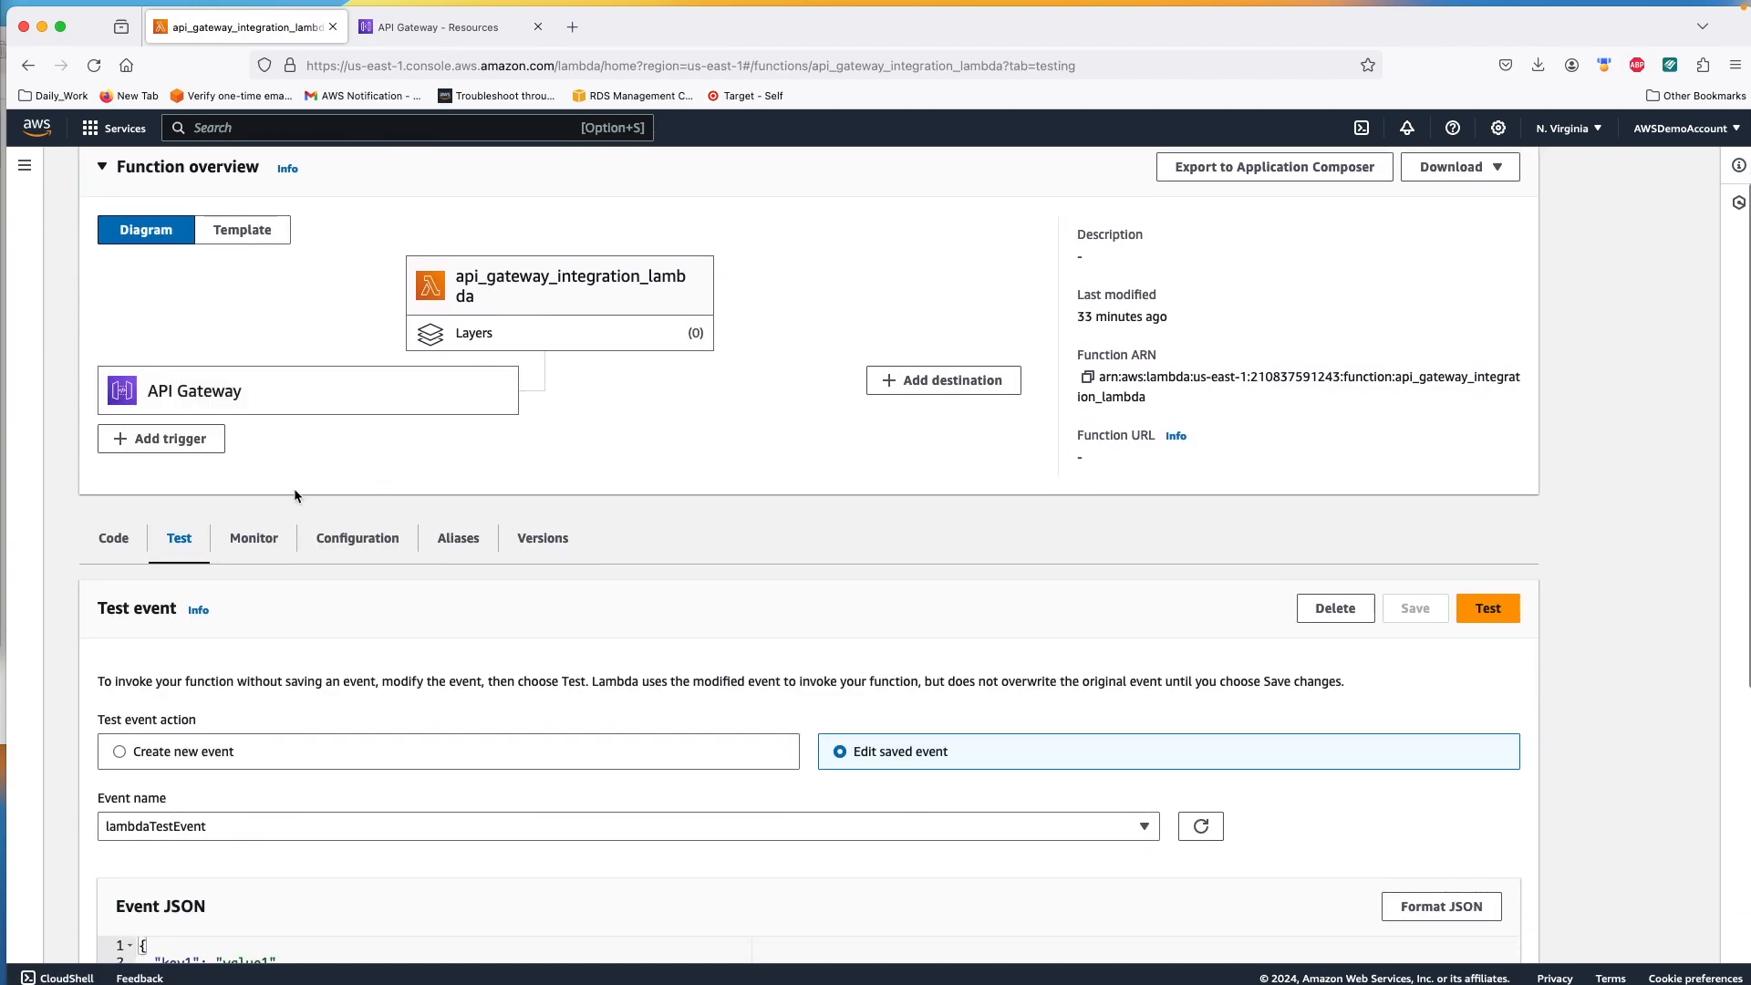
pyautogui.click(117, 542)
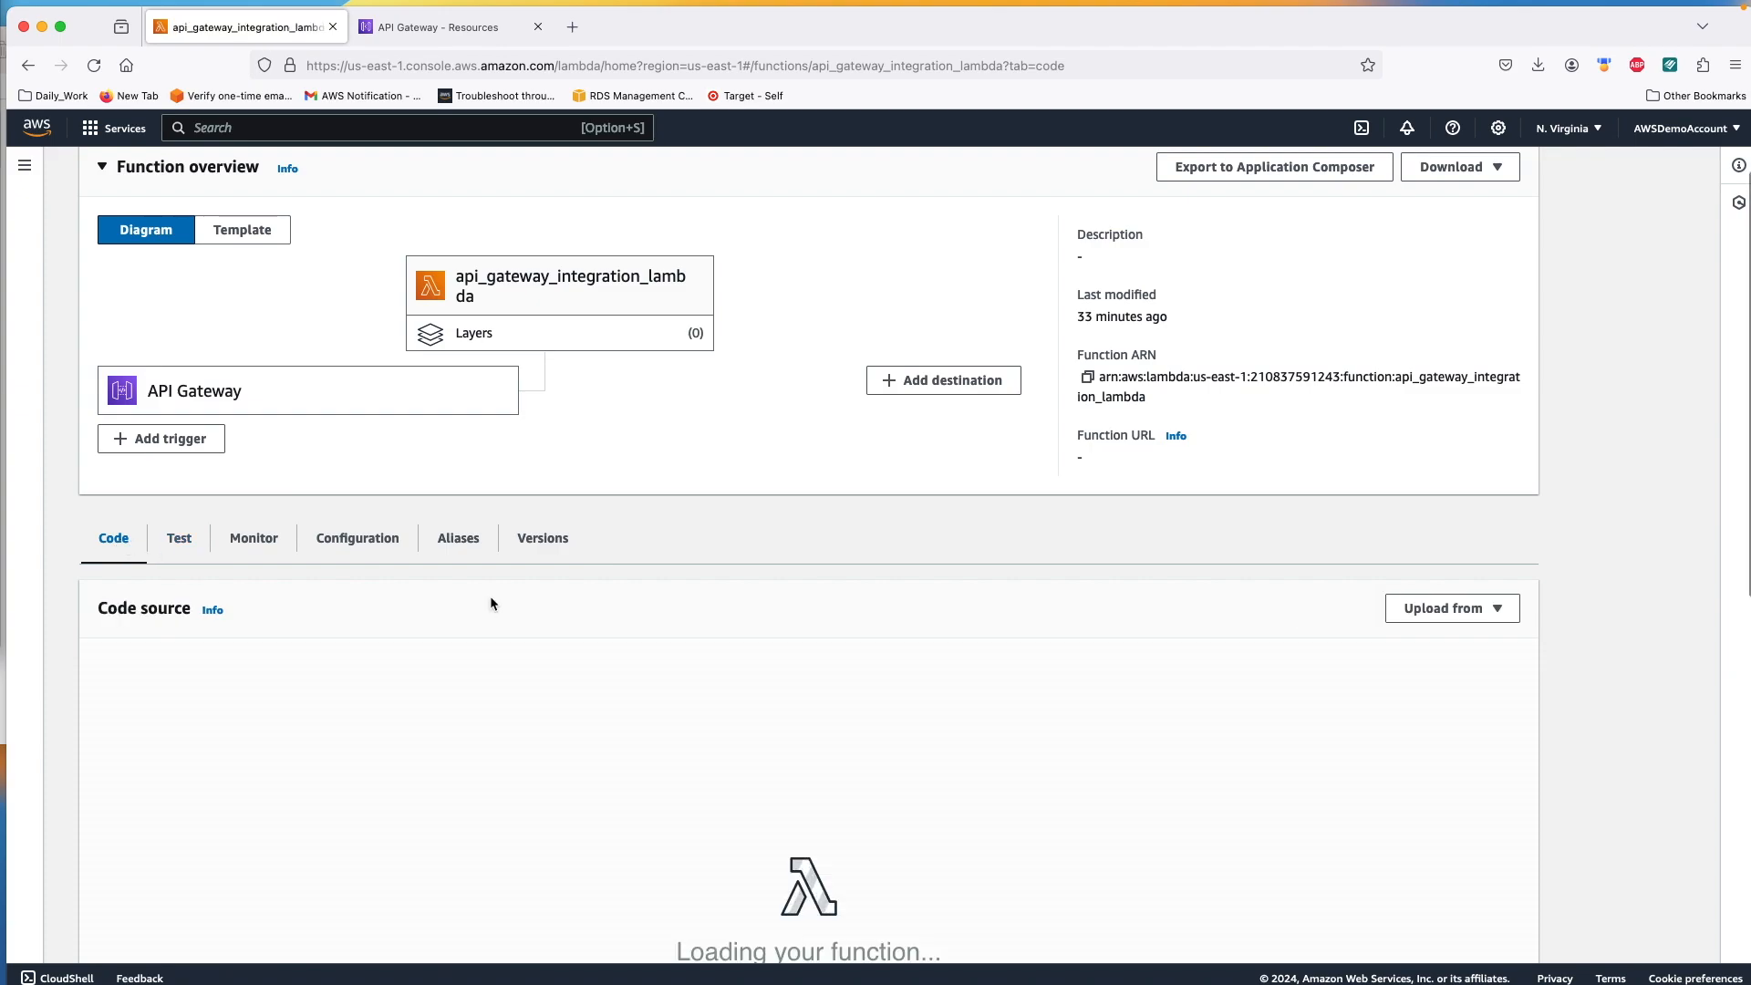
pyautogui.scroll(-3, 492, 602)
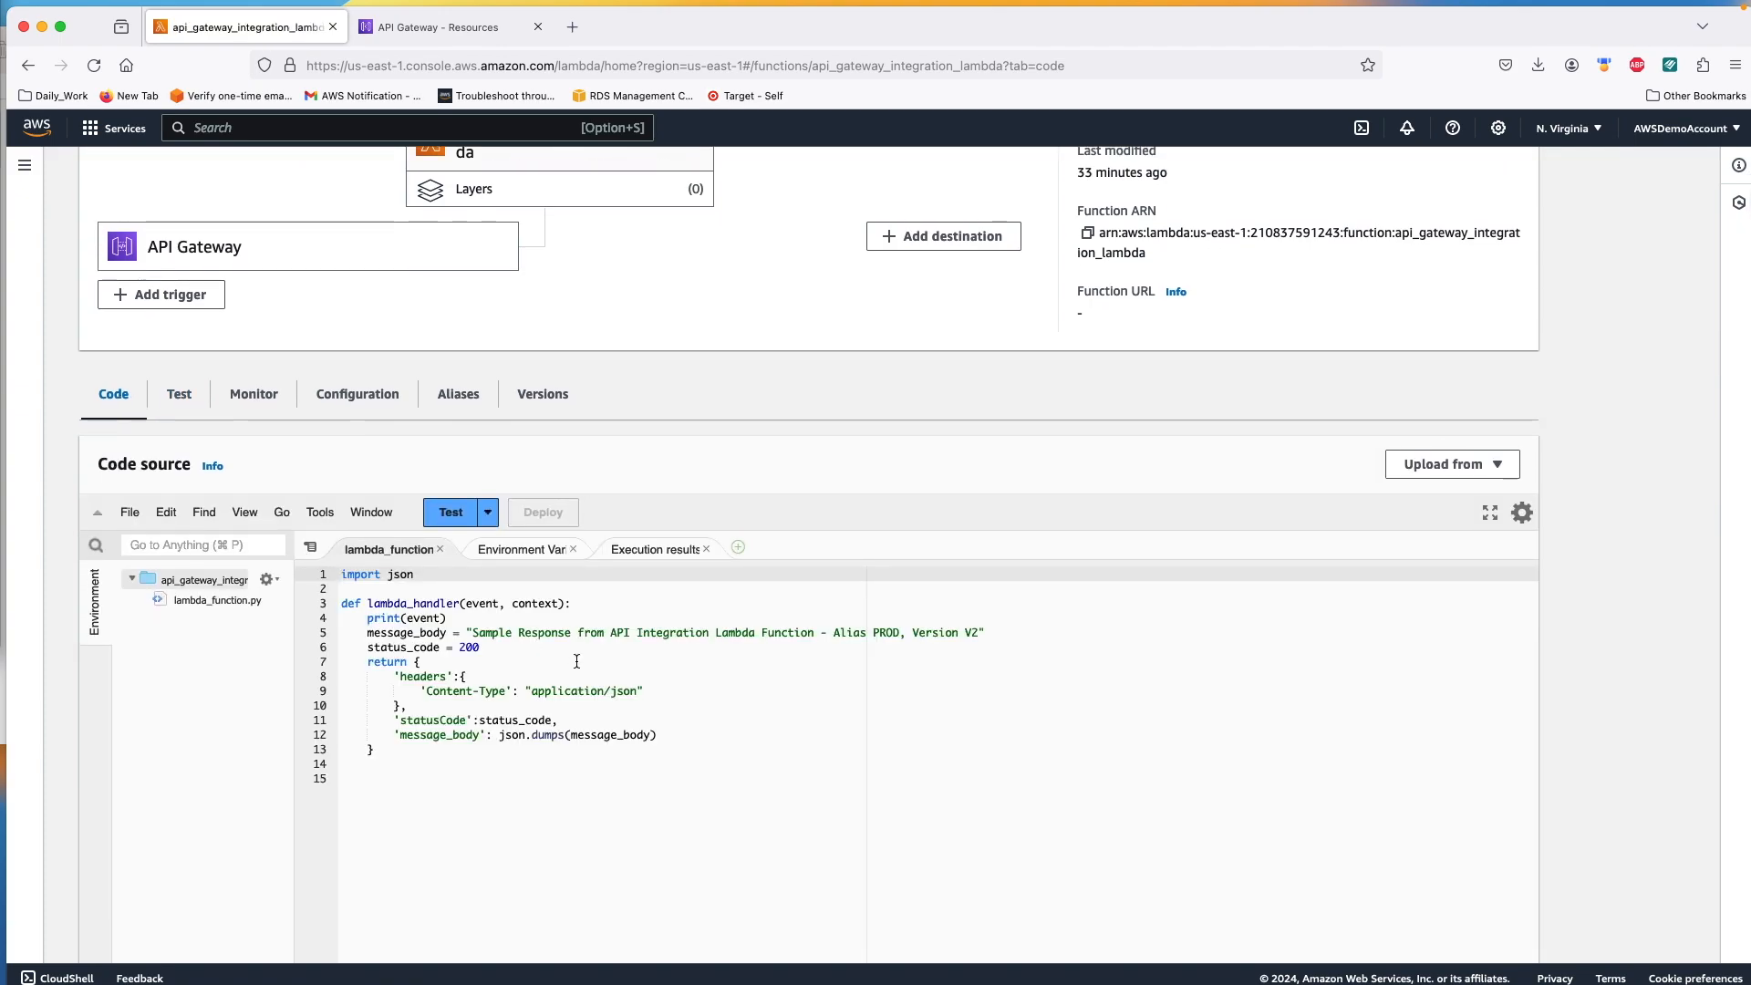
pyautogui.moveTo(837, 632); pyautogui.dragTo(901, 633)
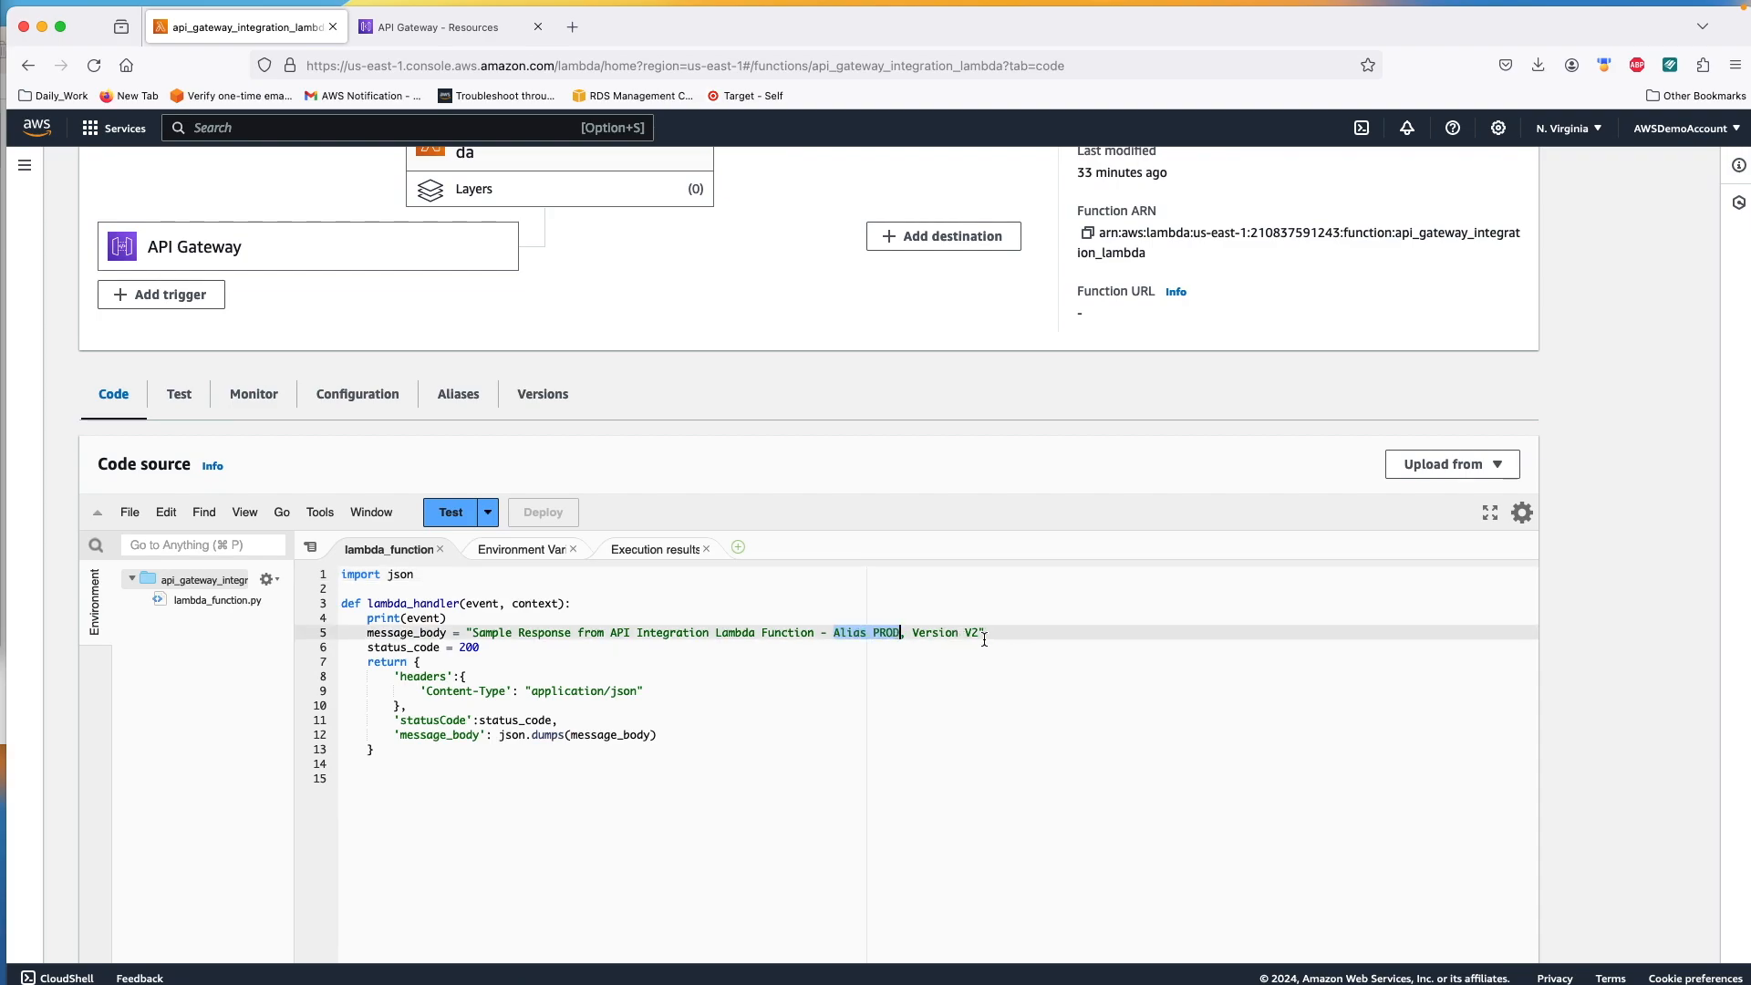
pyautogui.doubleClick(894, 633)
pyautogui.write('DEV')
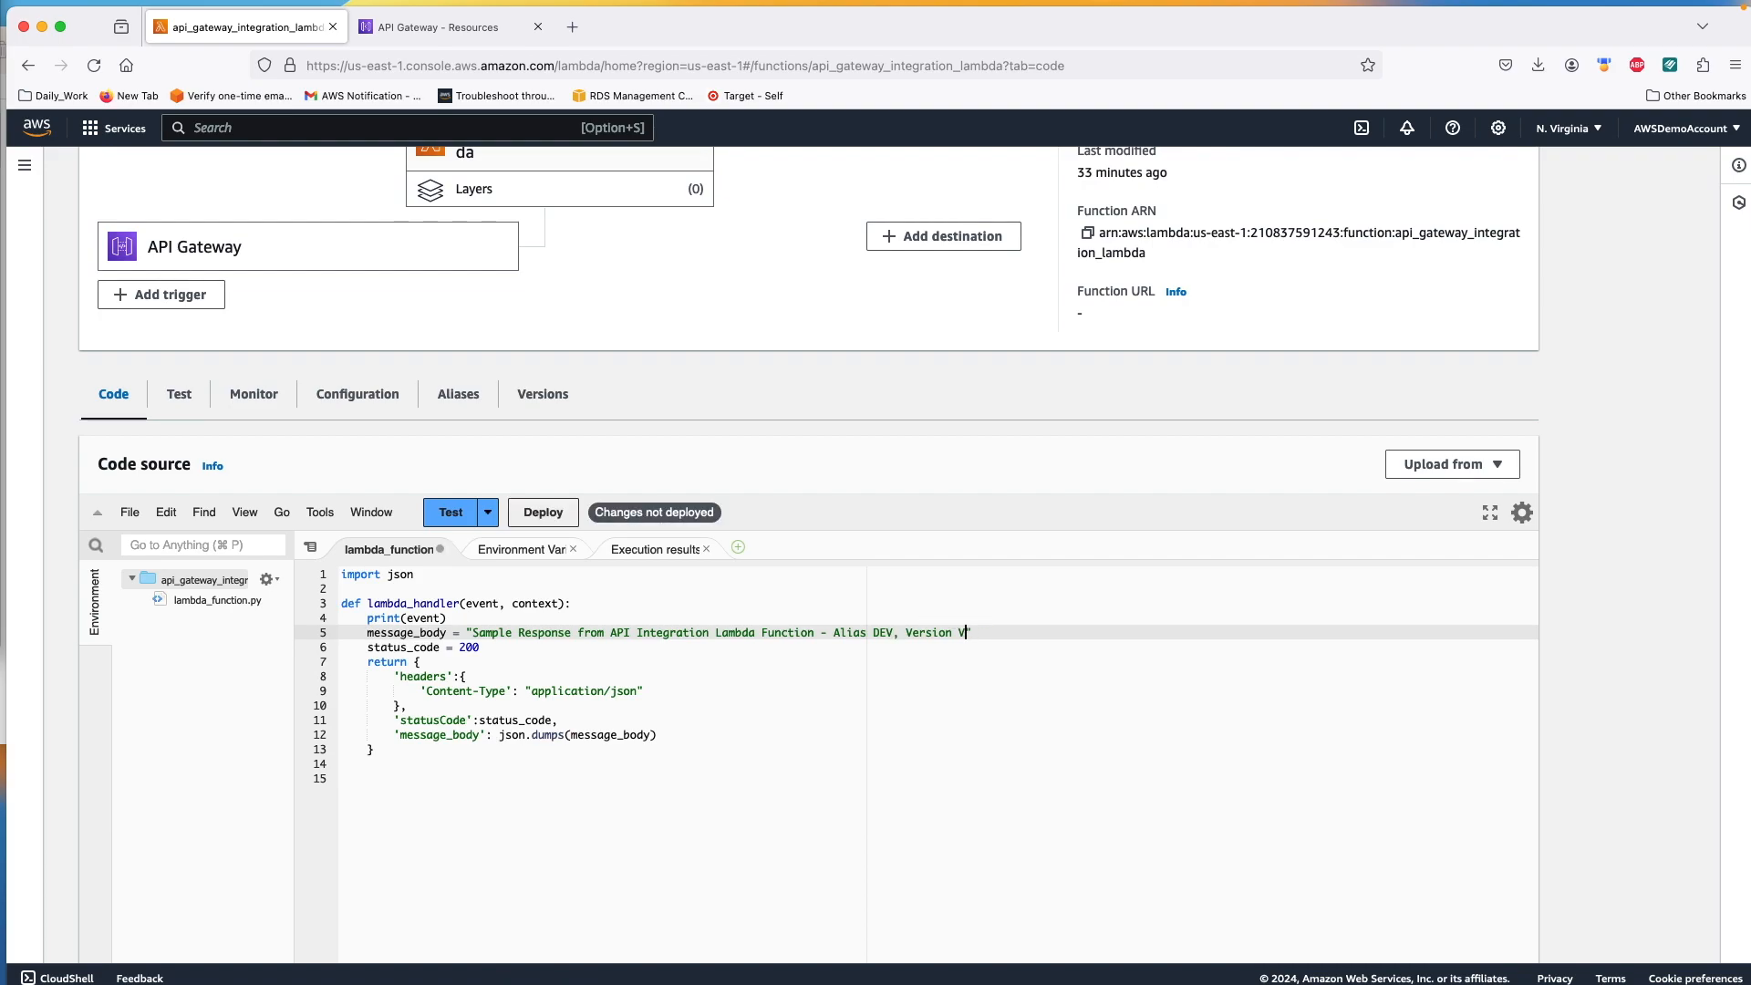
pyautogui.write('LATEST')
pyautogui.click(543, 511)
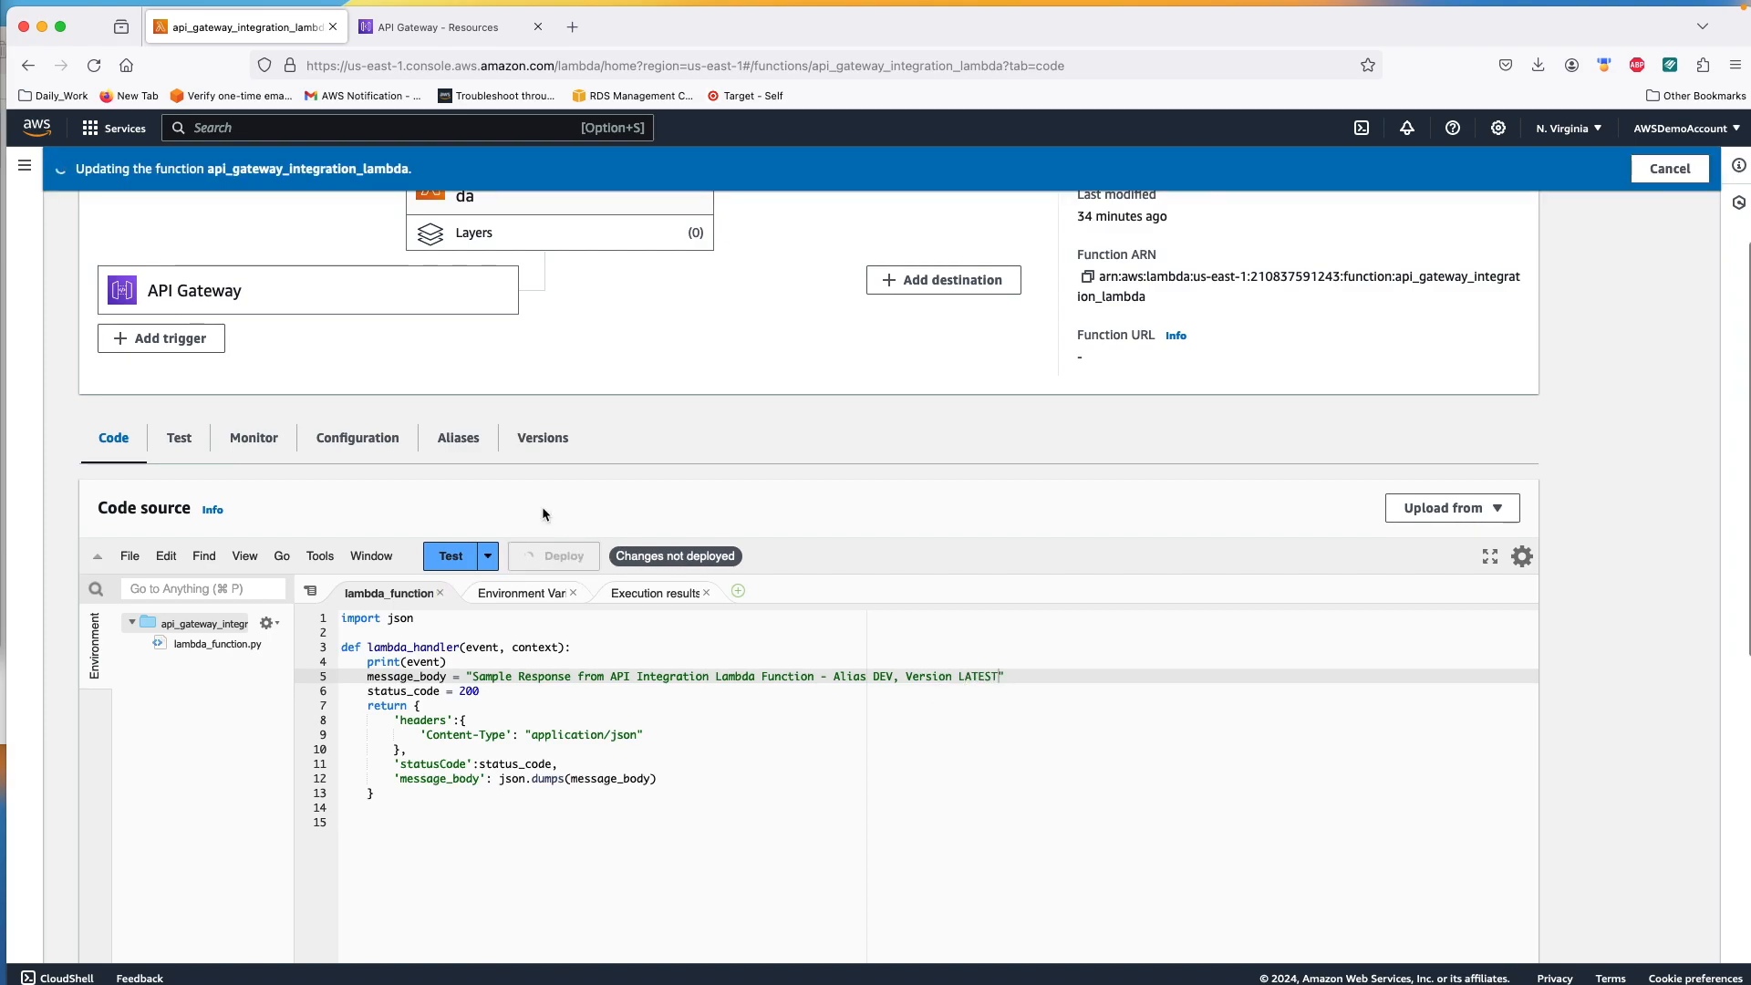
# Step: Back in API Gateway, rerun the GET method test for the DEV alias and check the alias and version in the response
pyautogui.click(428, 28)
pyautogui.click(626, 413)
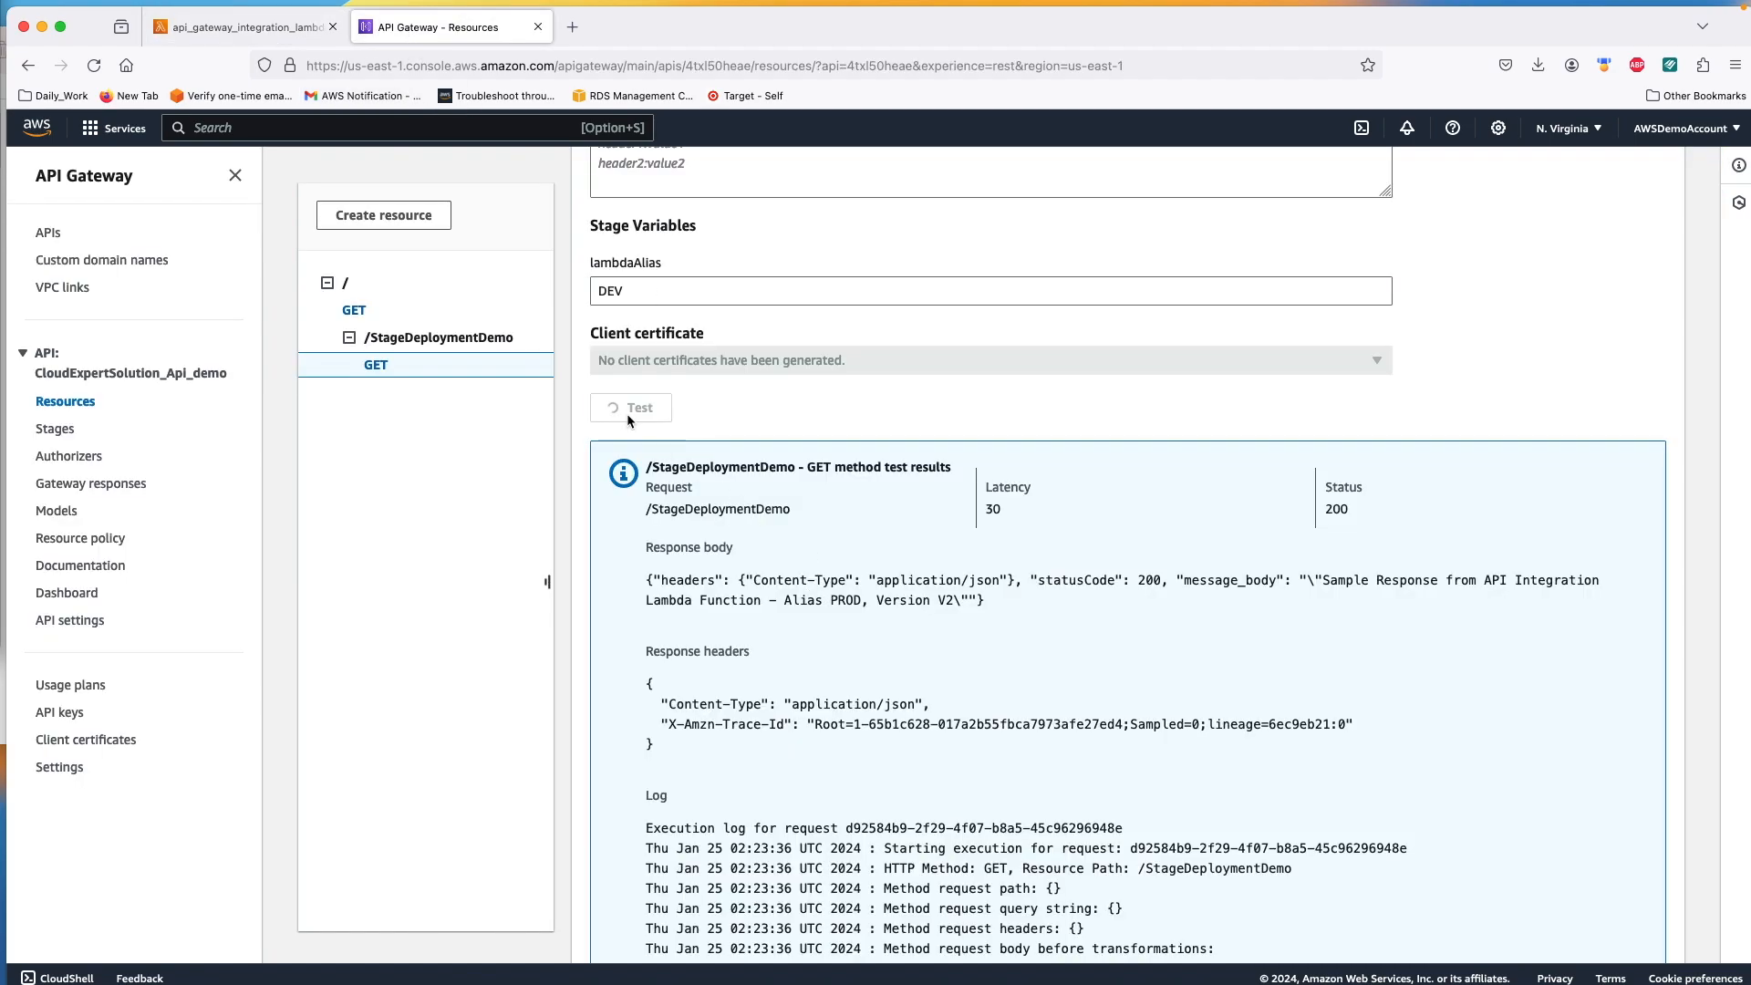
pyautogui.scroll(2, 701, 434)
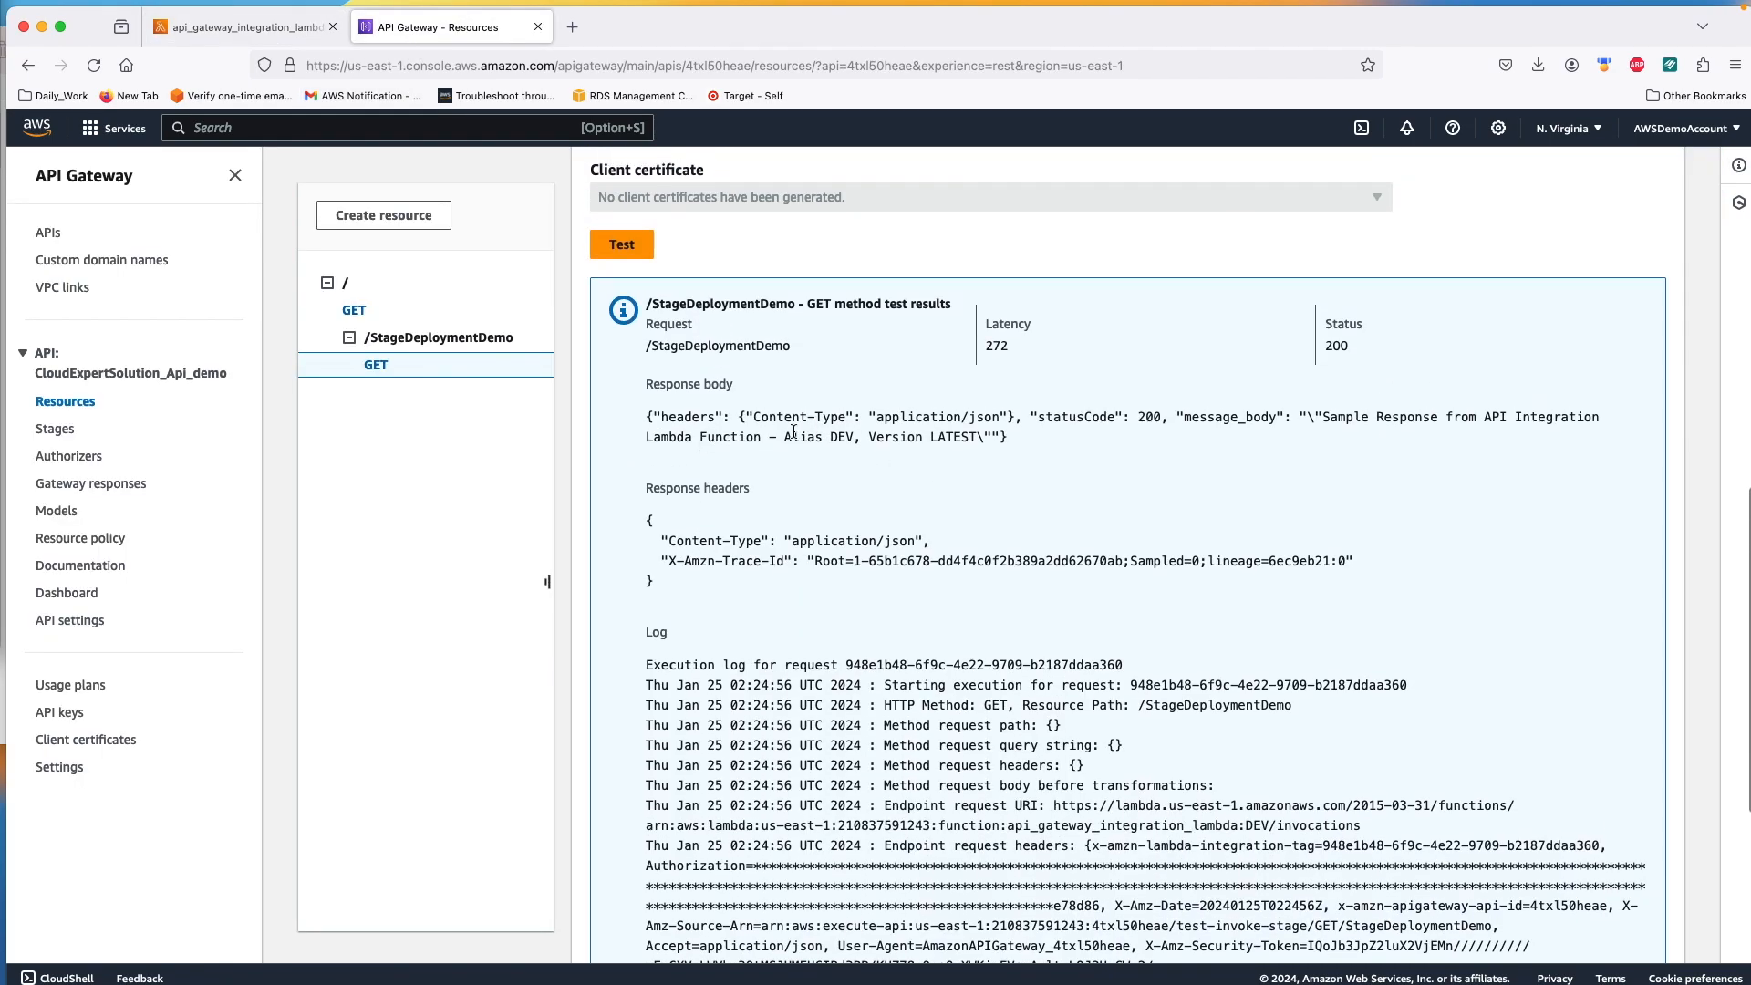
pyautogui.moveTo(839, 436); pyautogui.dragTo(923, 439)
pyautogui.scroll(2, 912, 439)
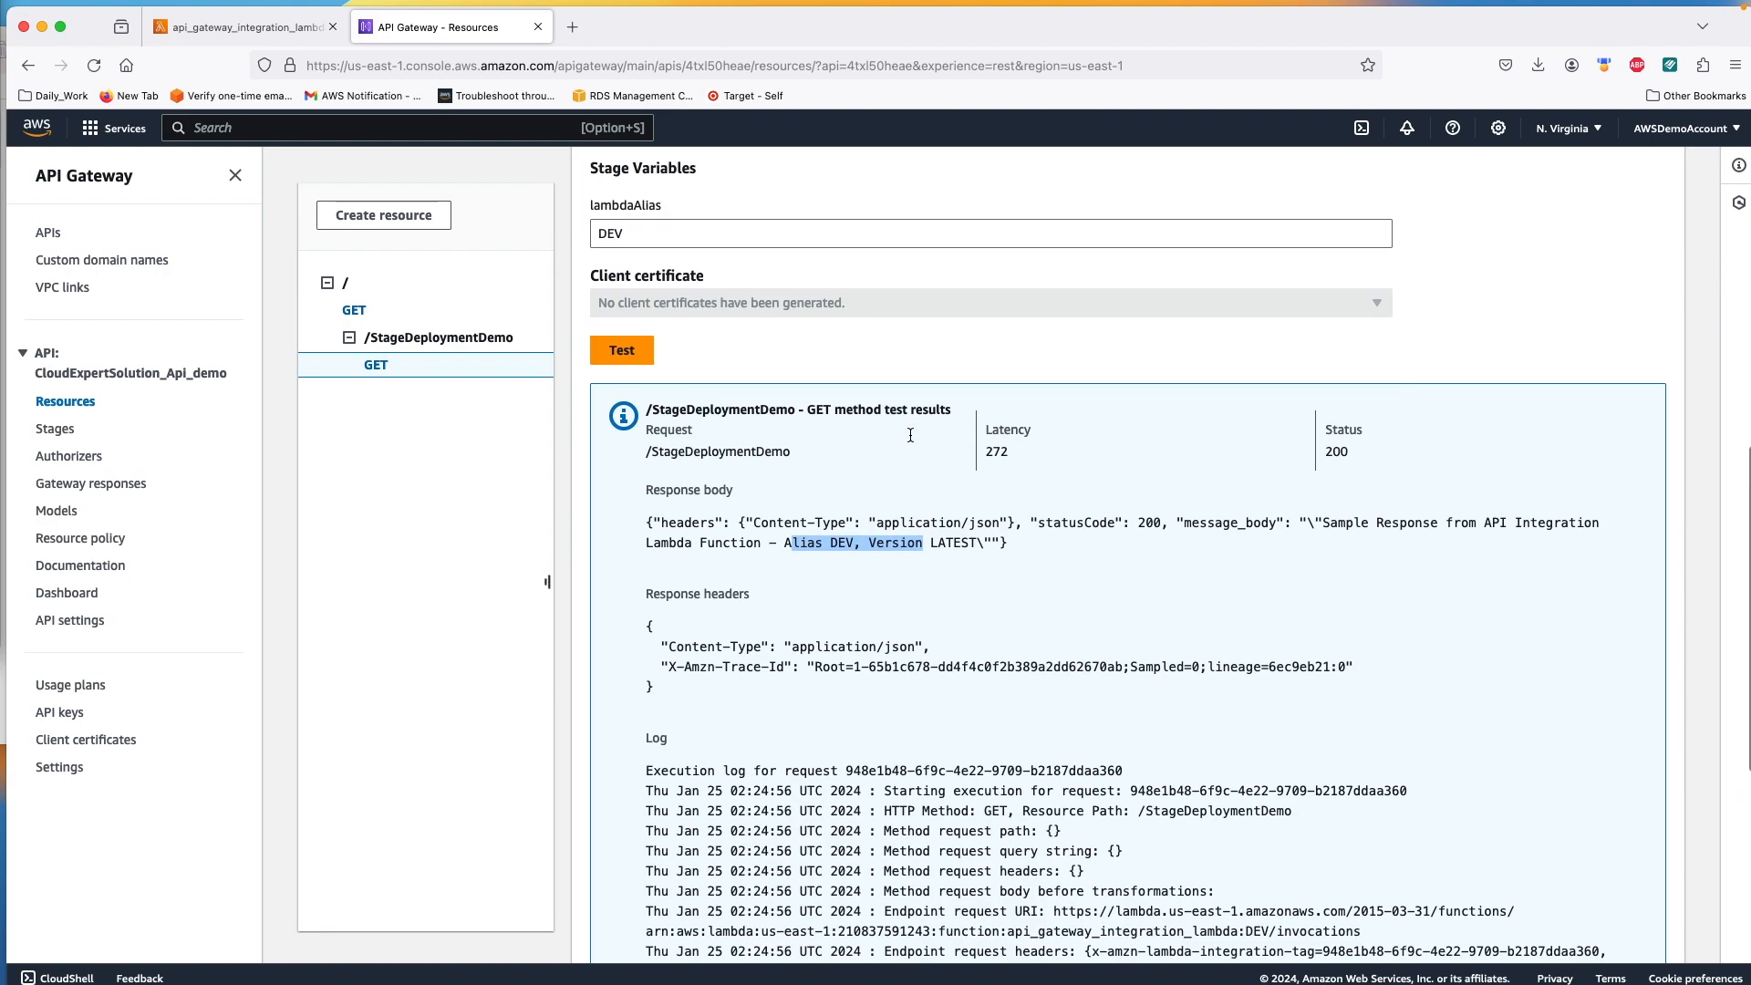
# Step: Retest the GET method with lambdaAlias set to PROD and review the test results
pyautogui.moveTo(634, 236); pyautogui.dragTo(565, 235)
pyautogui.write('PROD')
pyautogui.click(625, 366)
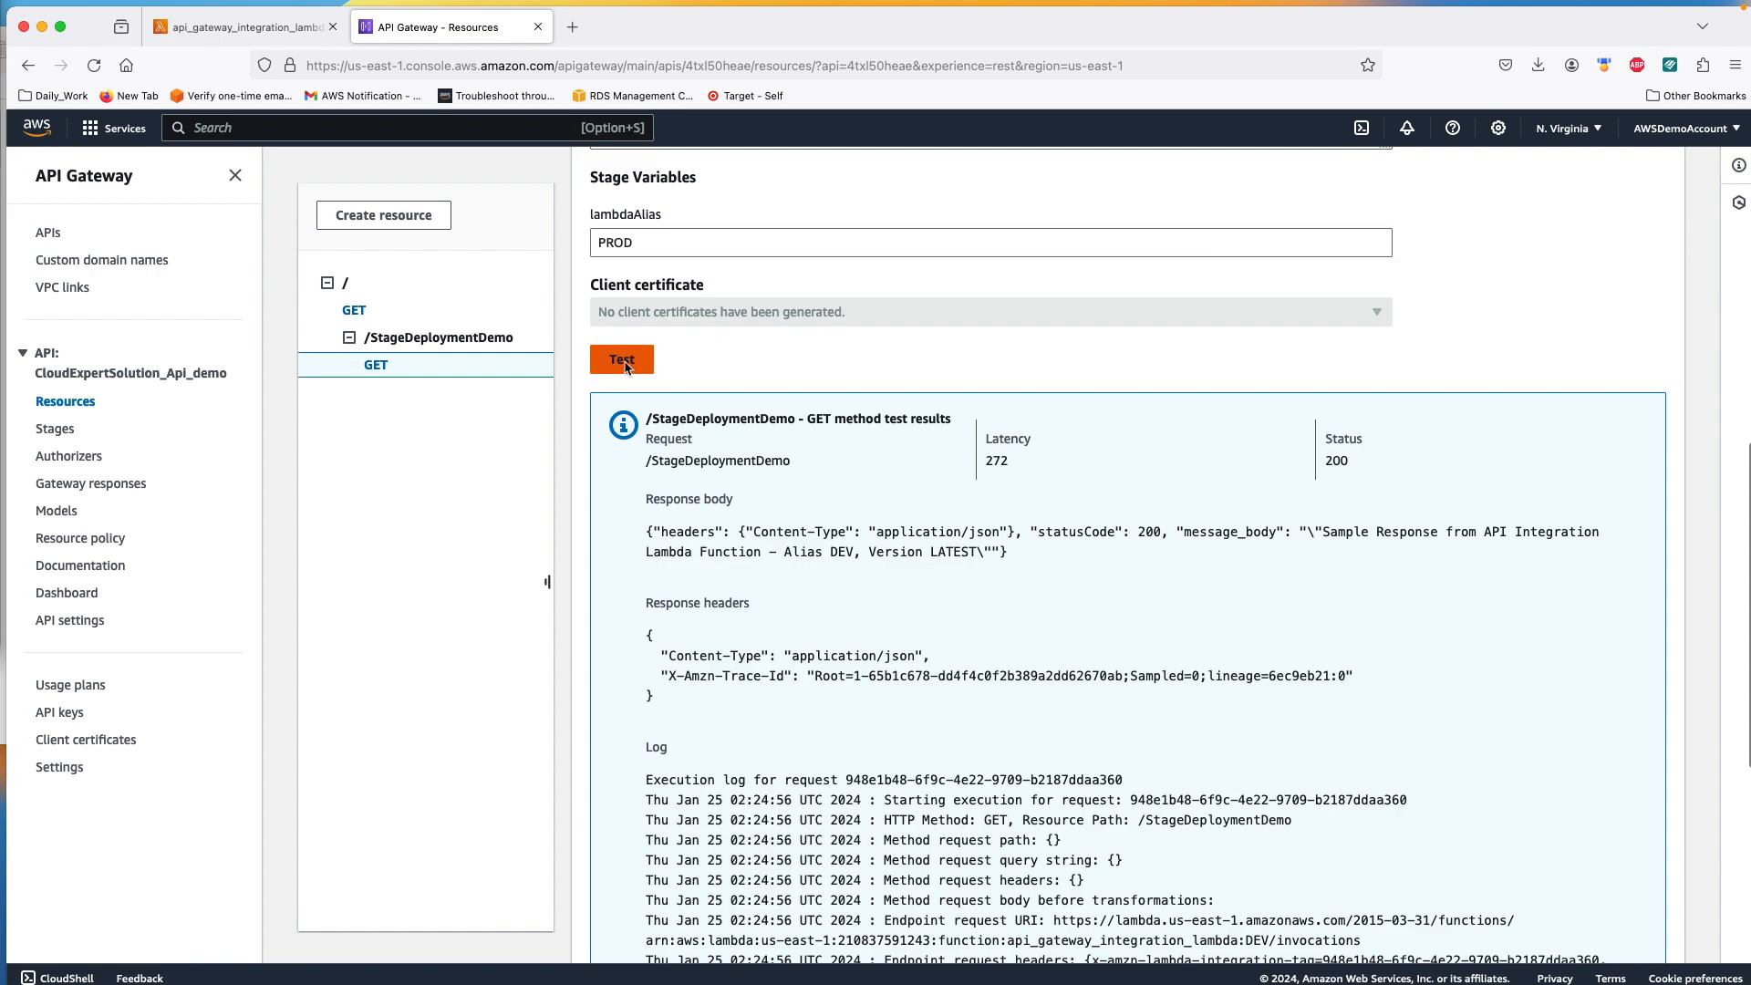
pyautogui.scroll(-3, 626, 365)
pyautogui.scroll(3, 860, 341)
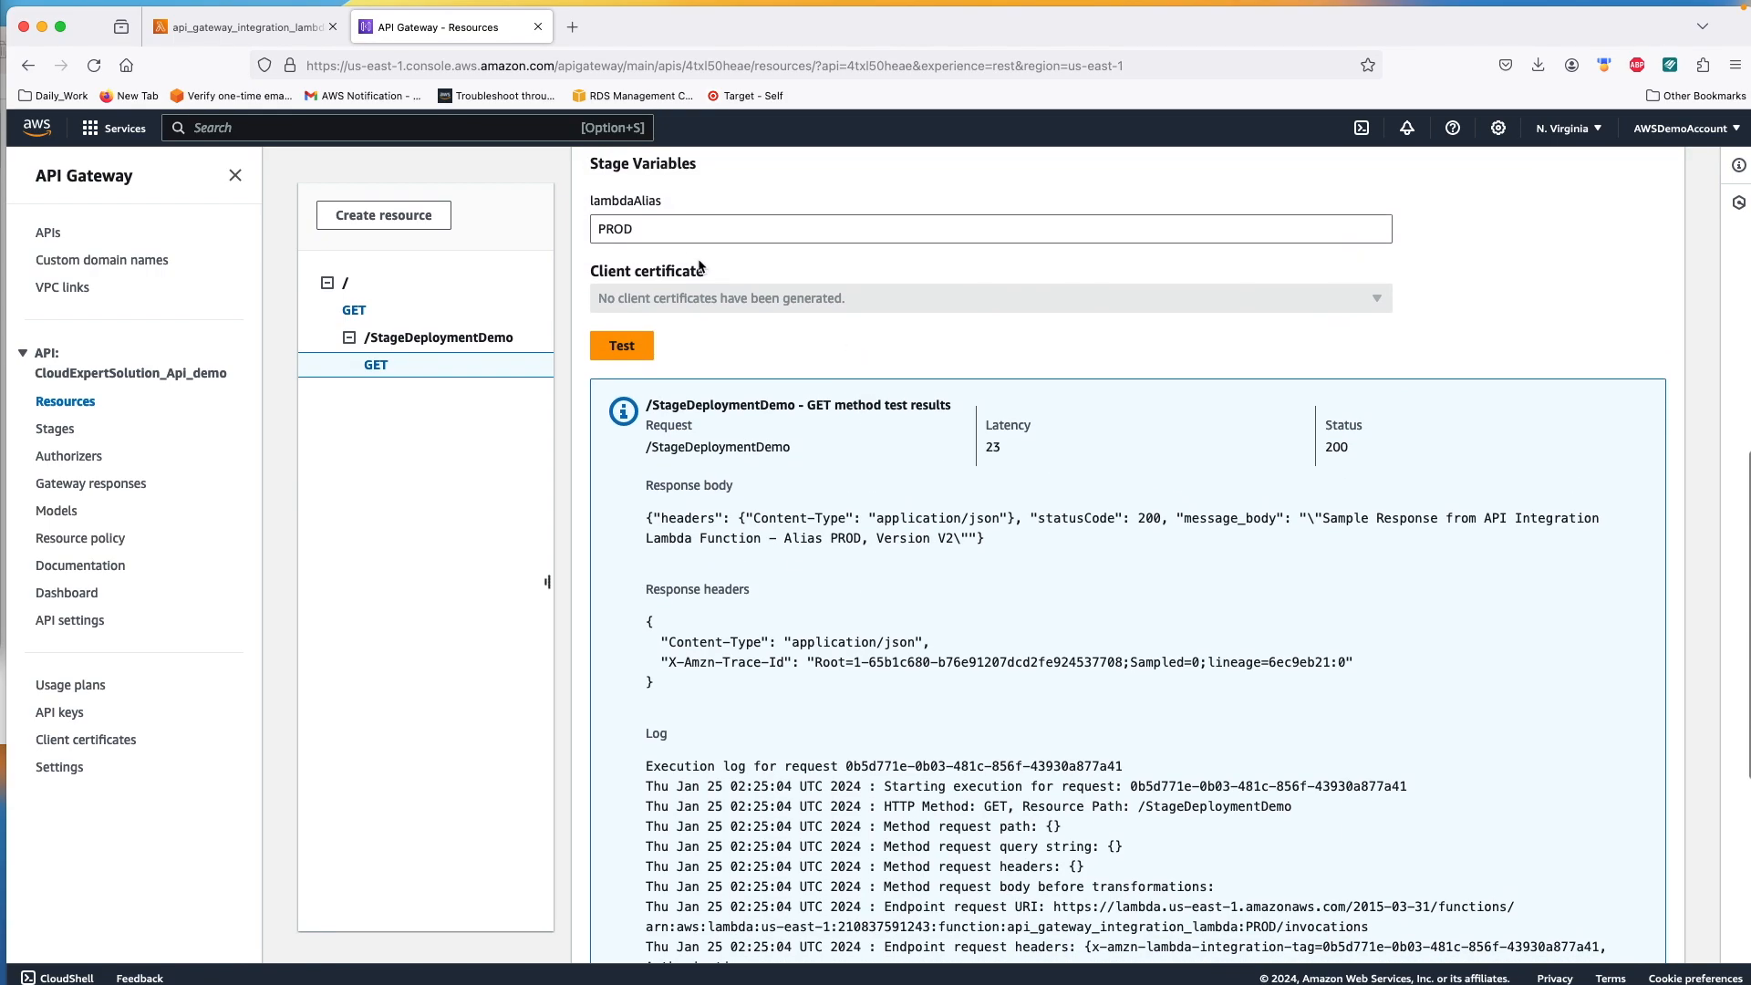
# Step: Retest the GET method with lambdaAlias set to UAT and review the test results
pyautogui.moveTo(636, 231); pyautogui.dragTo(562, 220)
pyautogui.write('UAT')
pyautogui.click(621, 344)
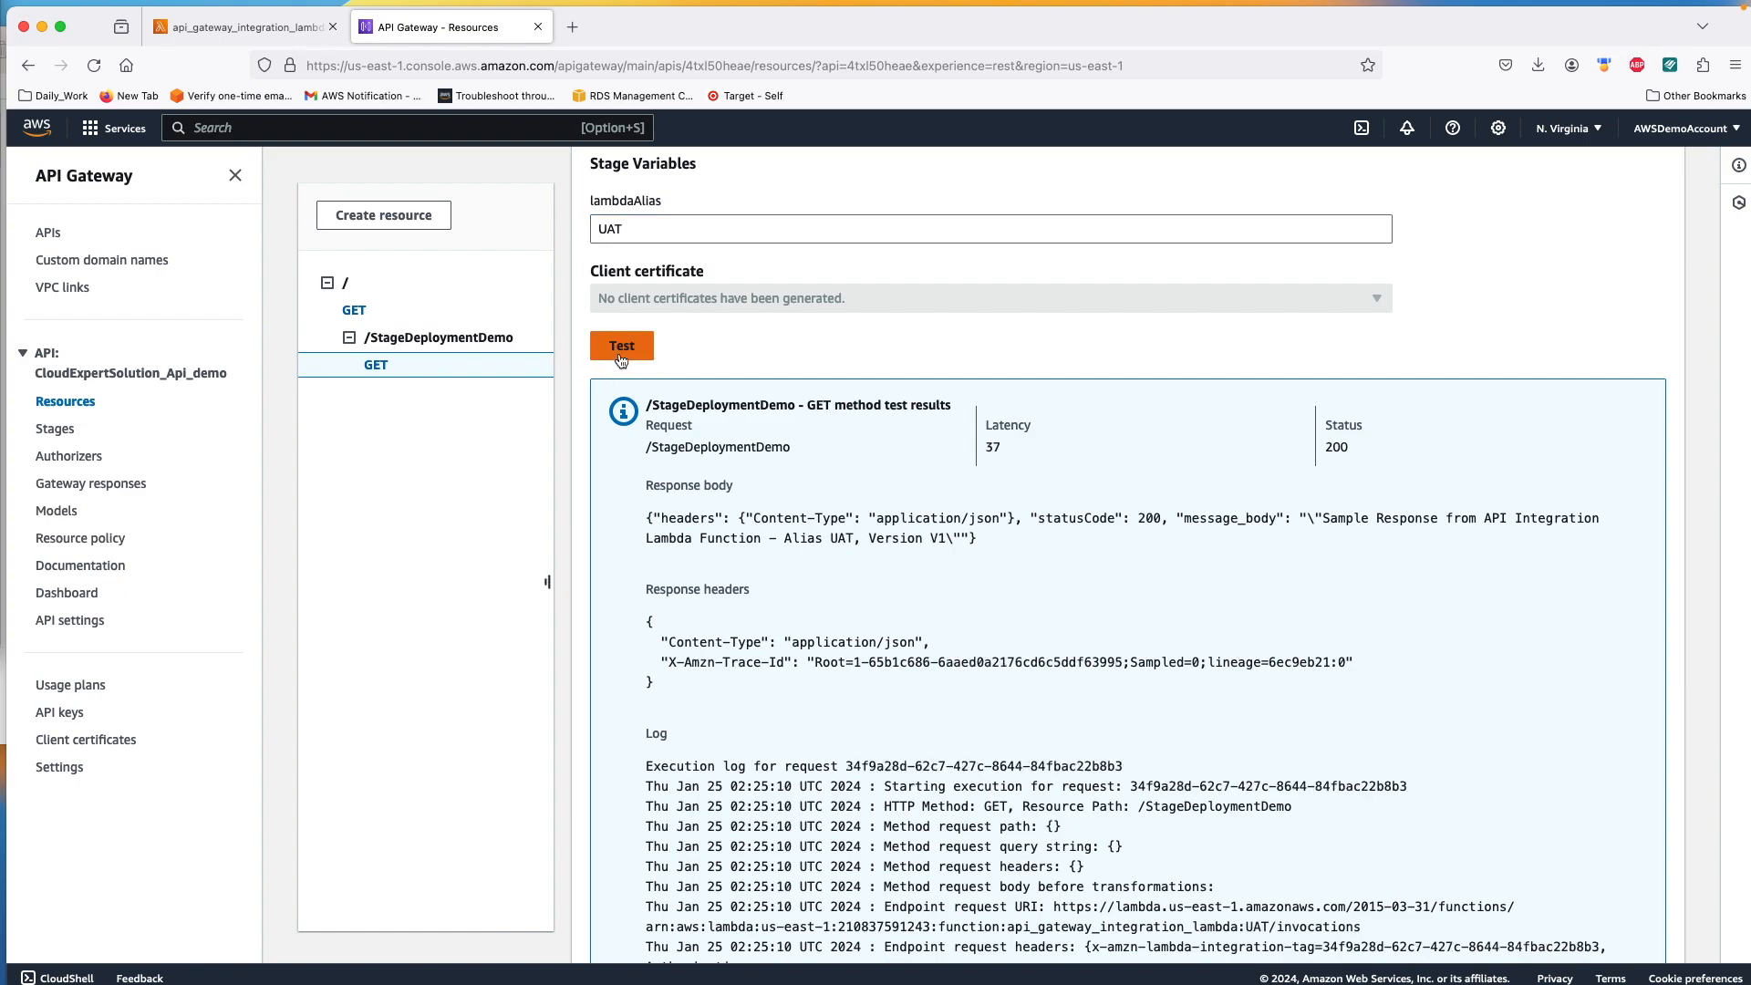
pyautogui.scroll(-3, 861, 413)
pyautogui.scroll(5, 862, 412)
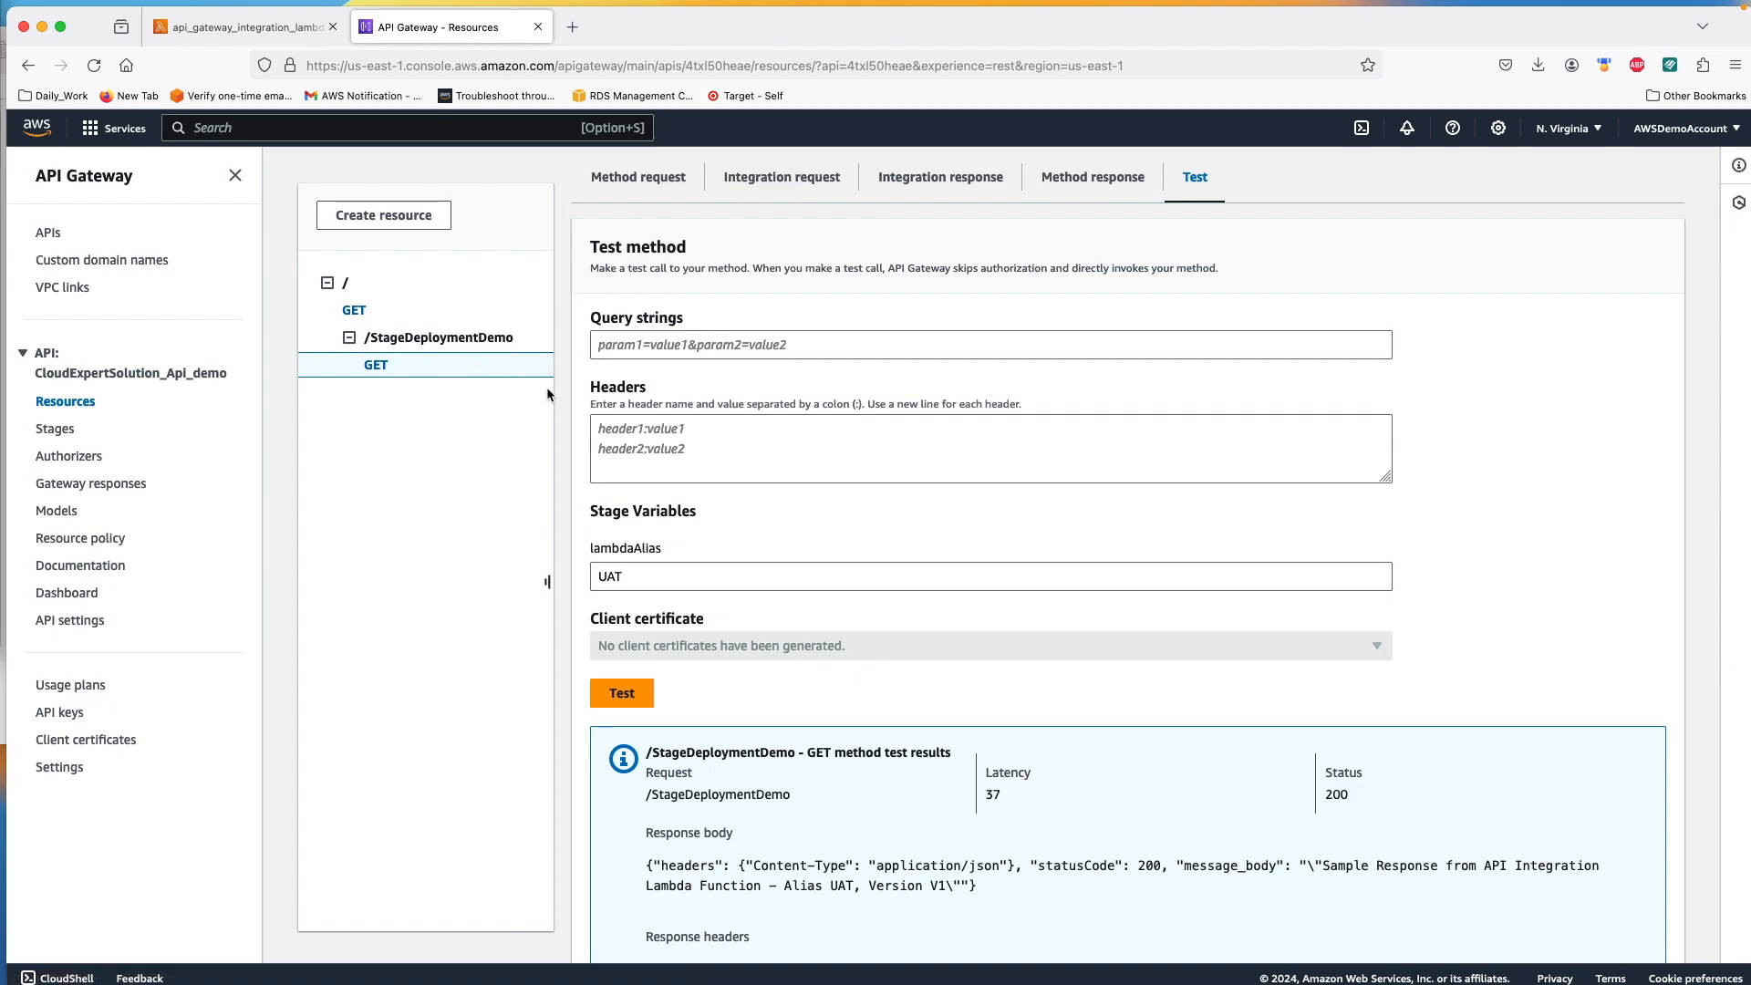
pyautogui.scroll(5, 572, 393)
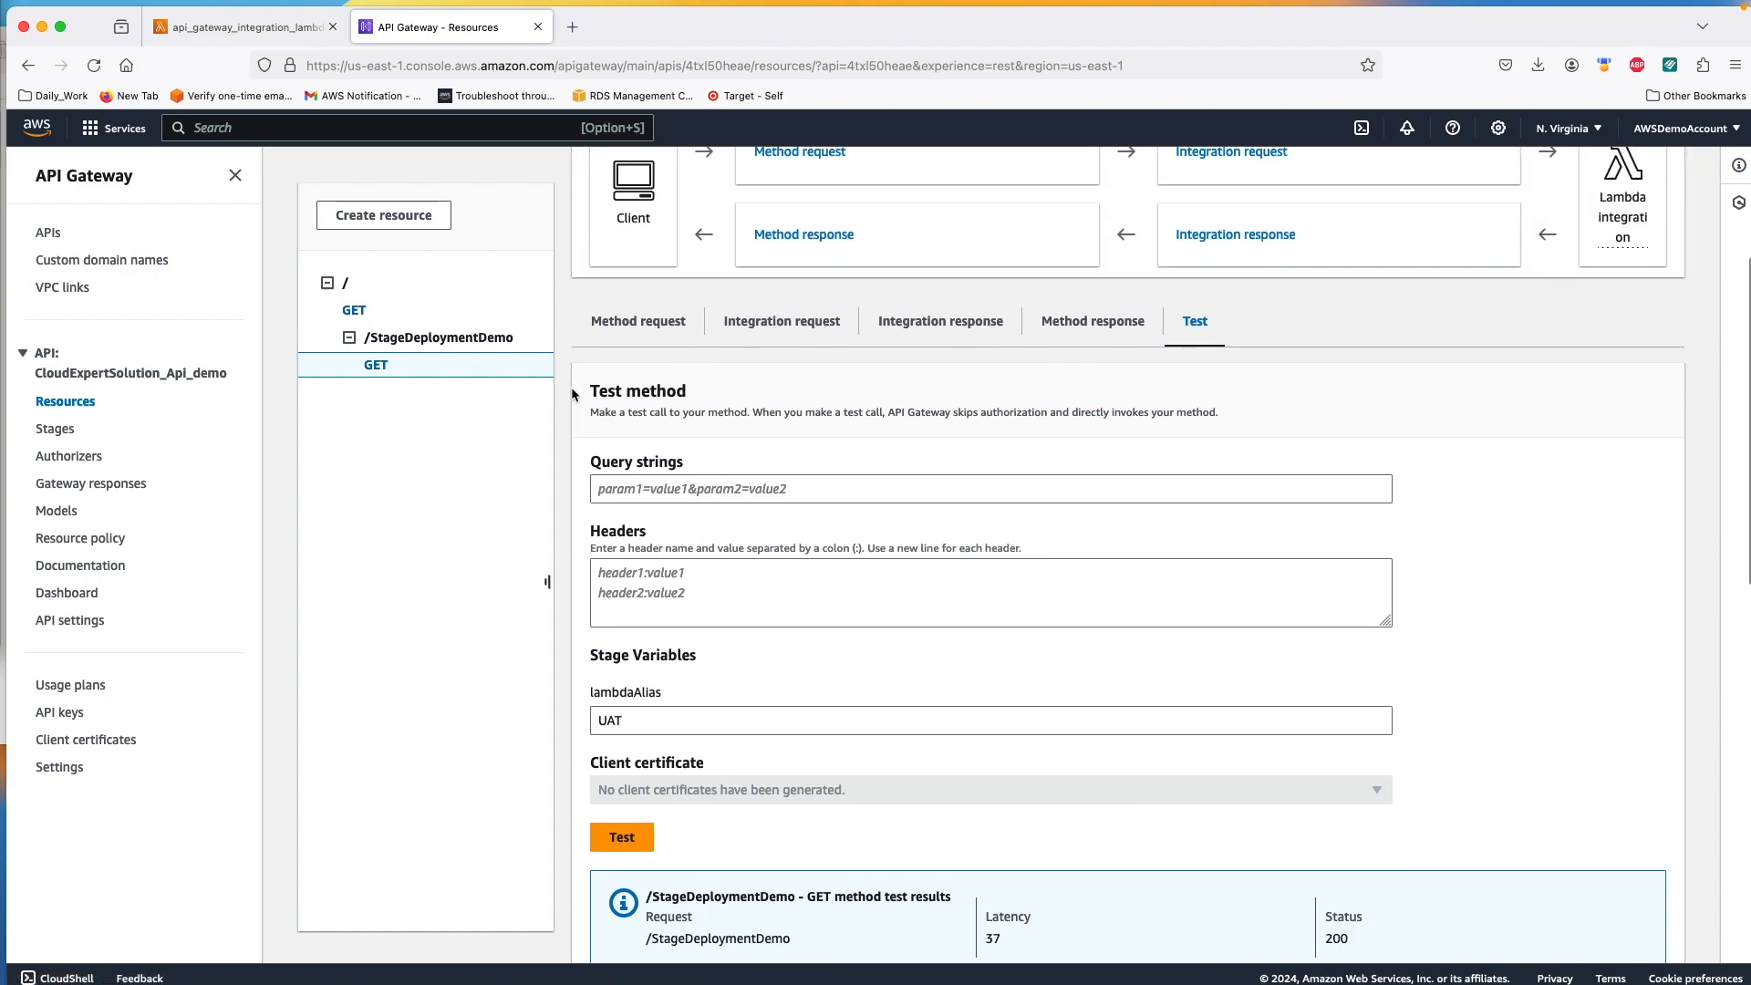
# Step: Deploy the API to a new stage named DEV
pyautogui.click(1694, 173)
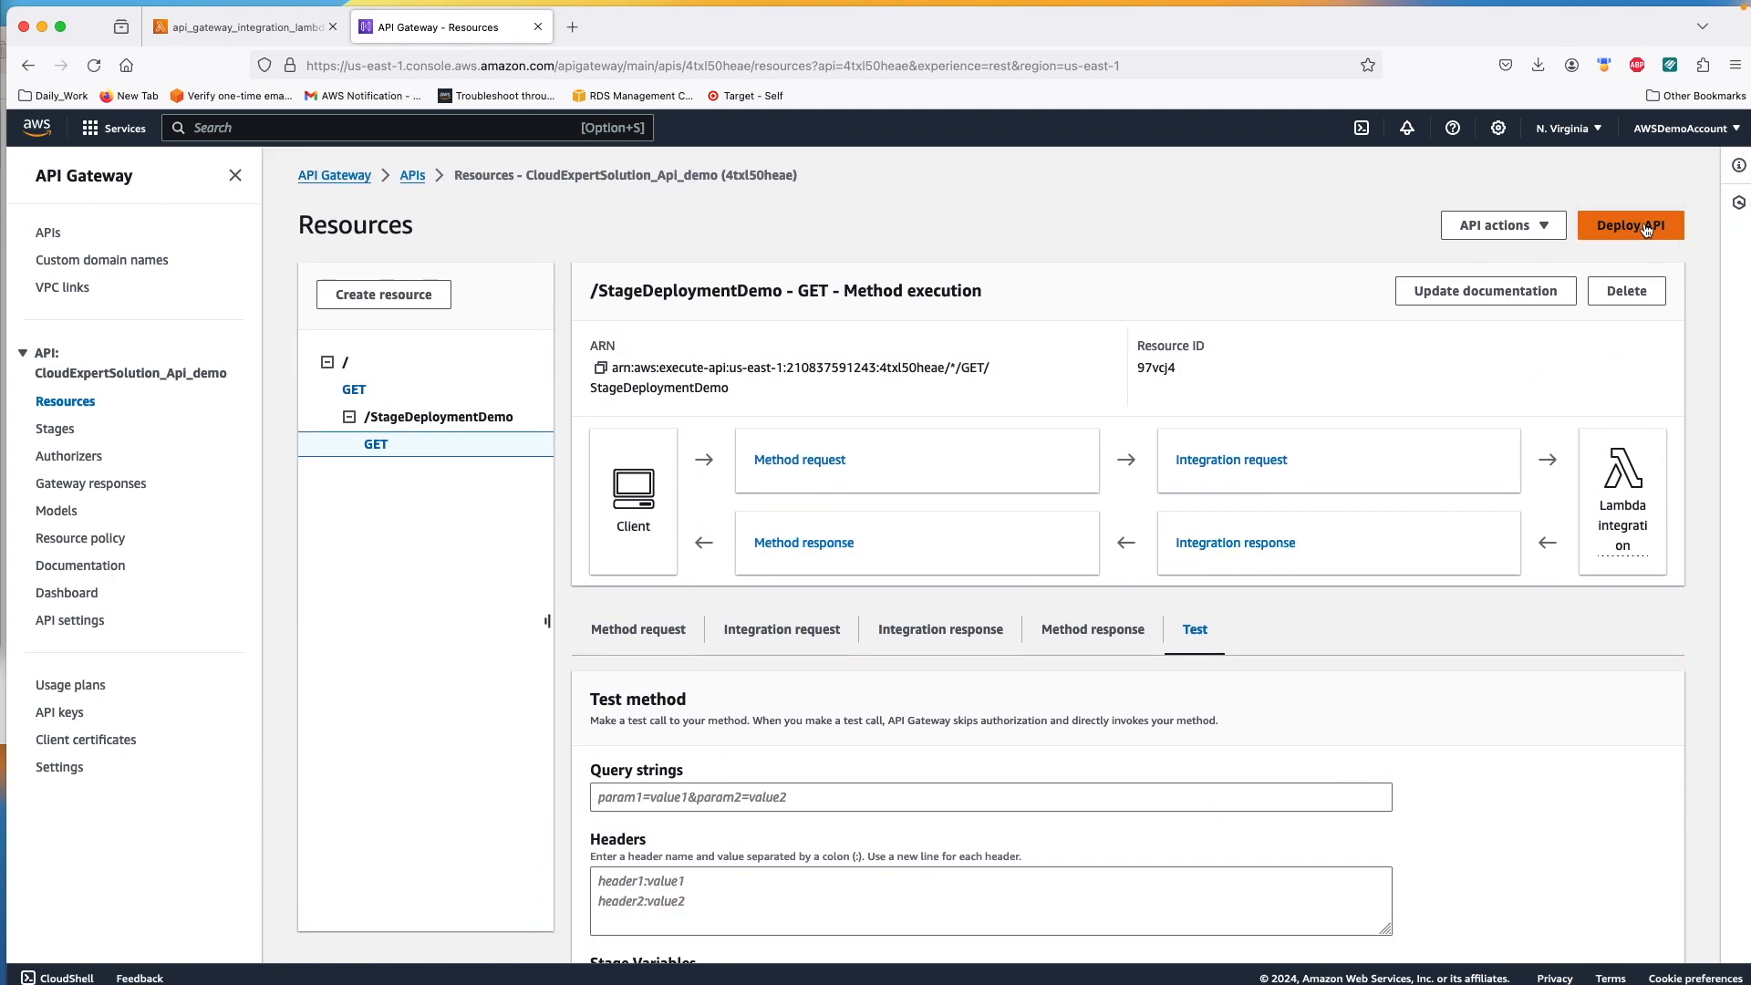
pyautogui.click(1646, 228)
pyautogui.click(691, 547)
pyautogui.click(674, 573)
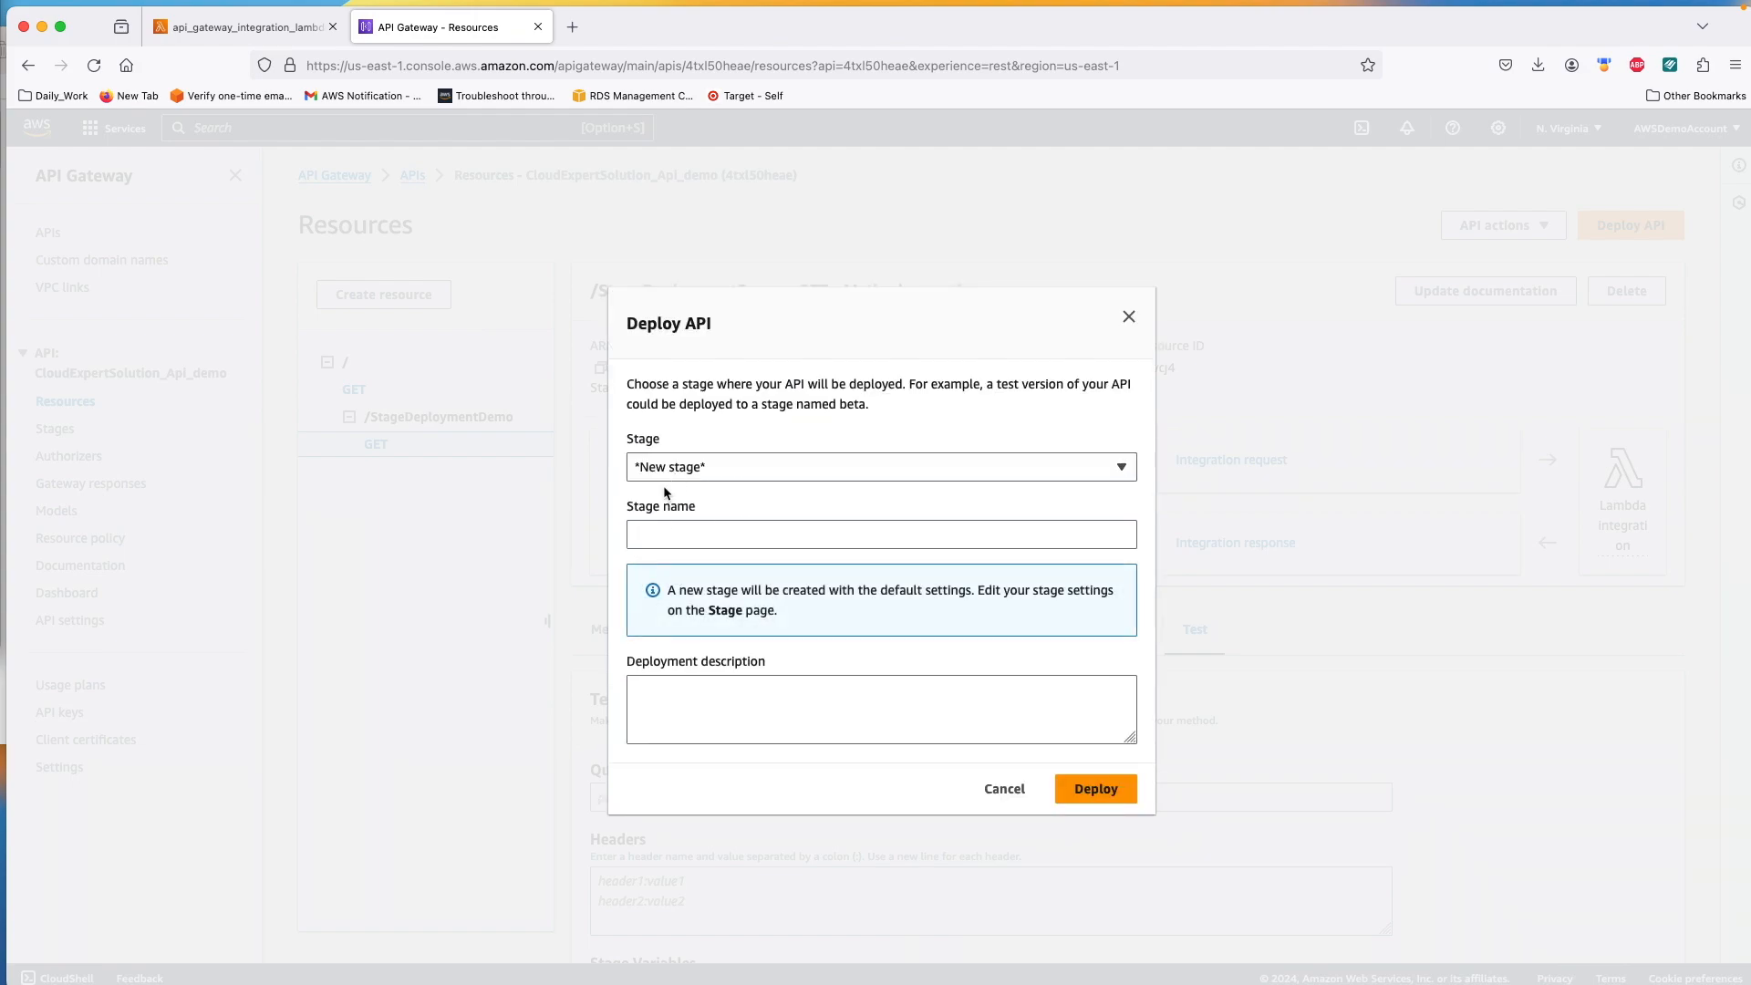
pyautogui.click(649, 531)
pyautogui.write('DEV')
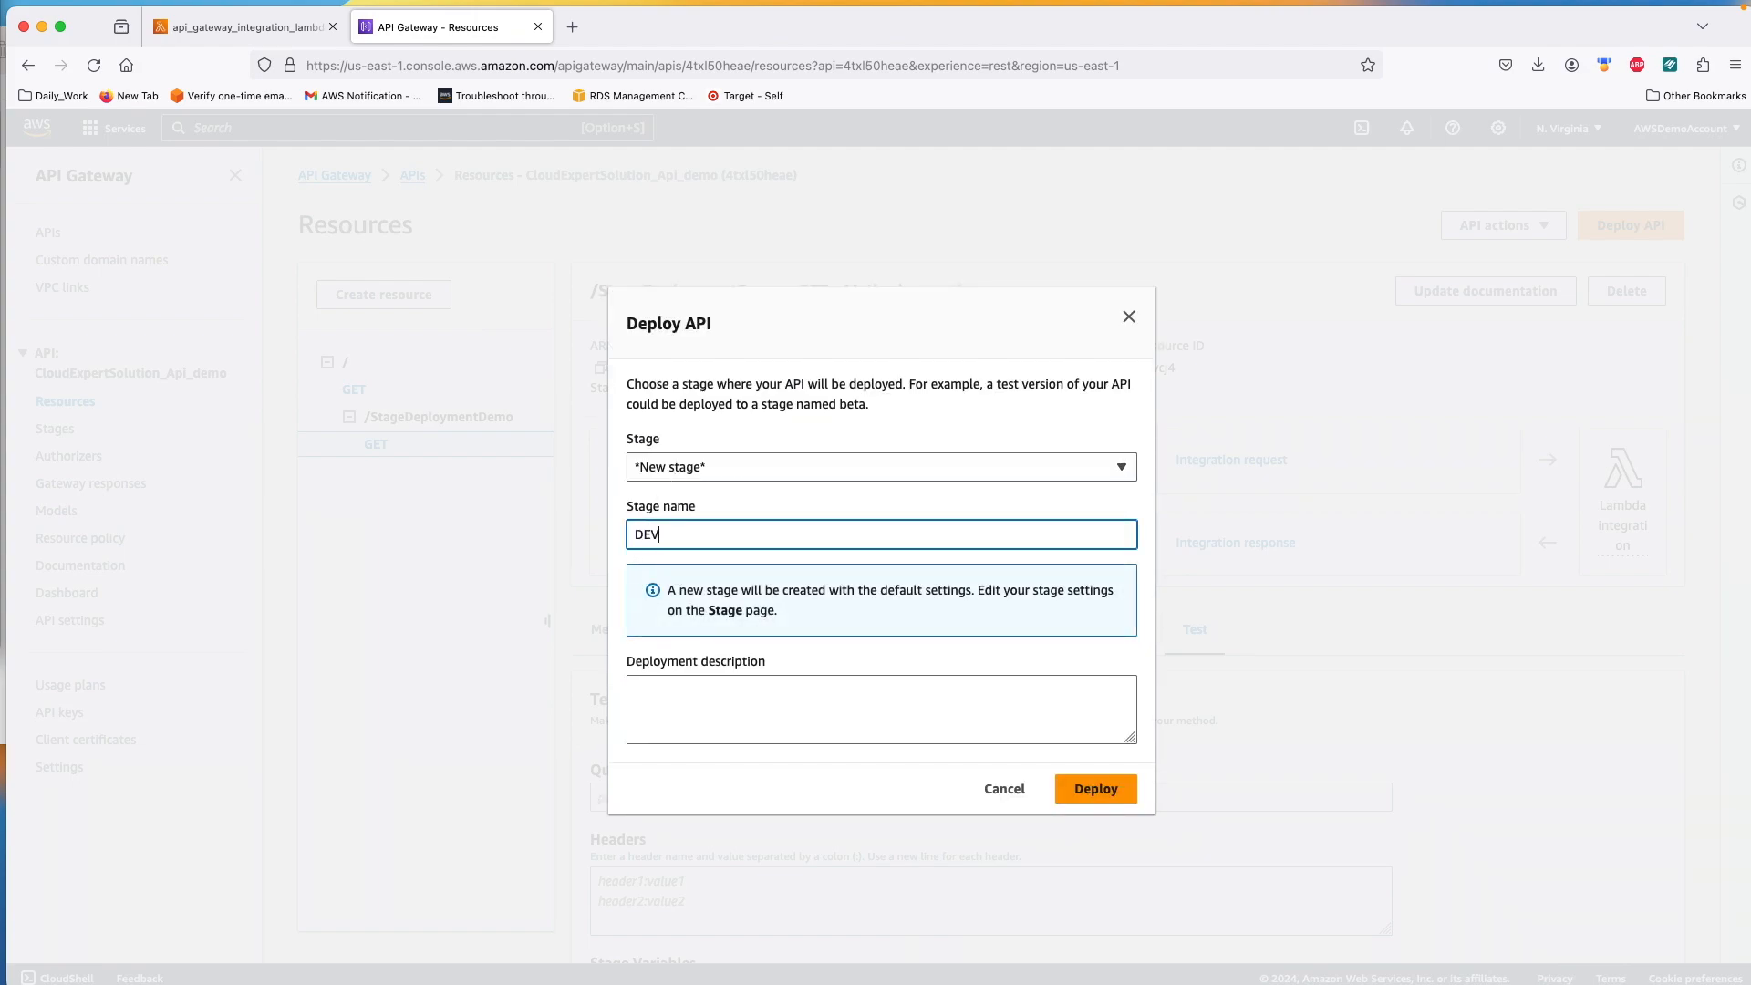
pyautogui.click(1084, 786)
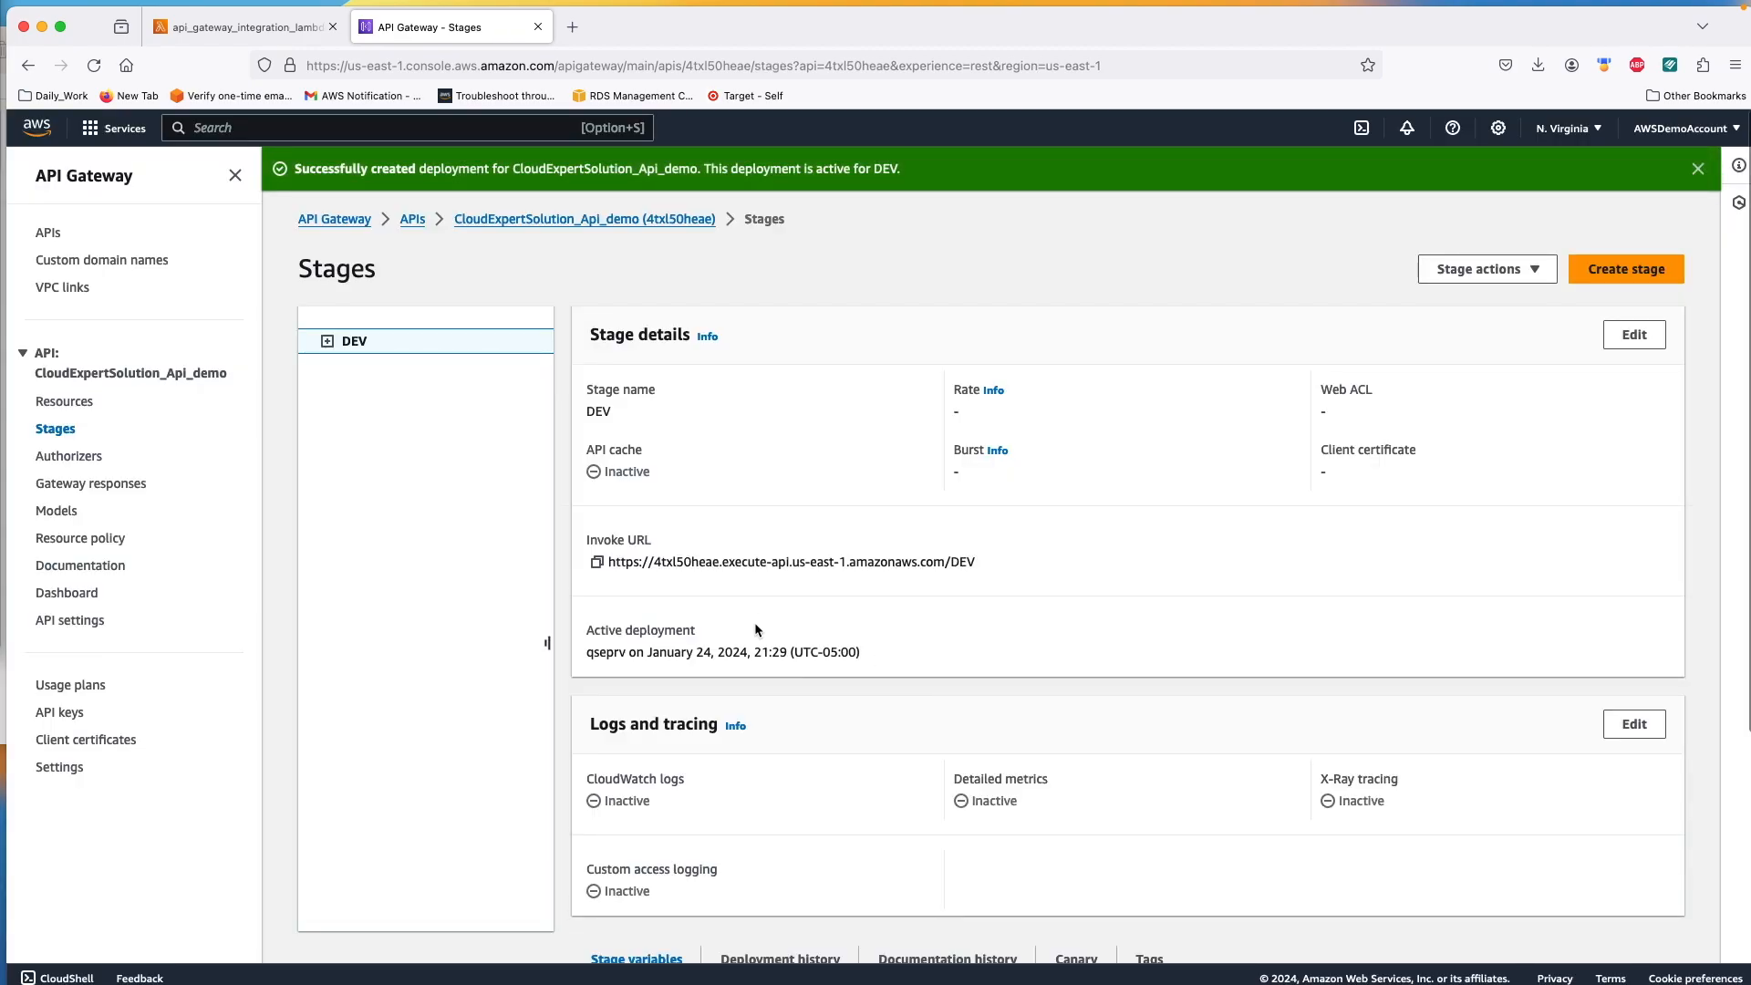
# Step: Add a stage variable named lambdaAlias with the value DEV to the DEV stage and save it
pyautogui.scroll(-5, 753, 624)
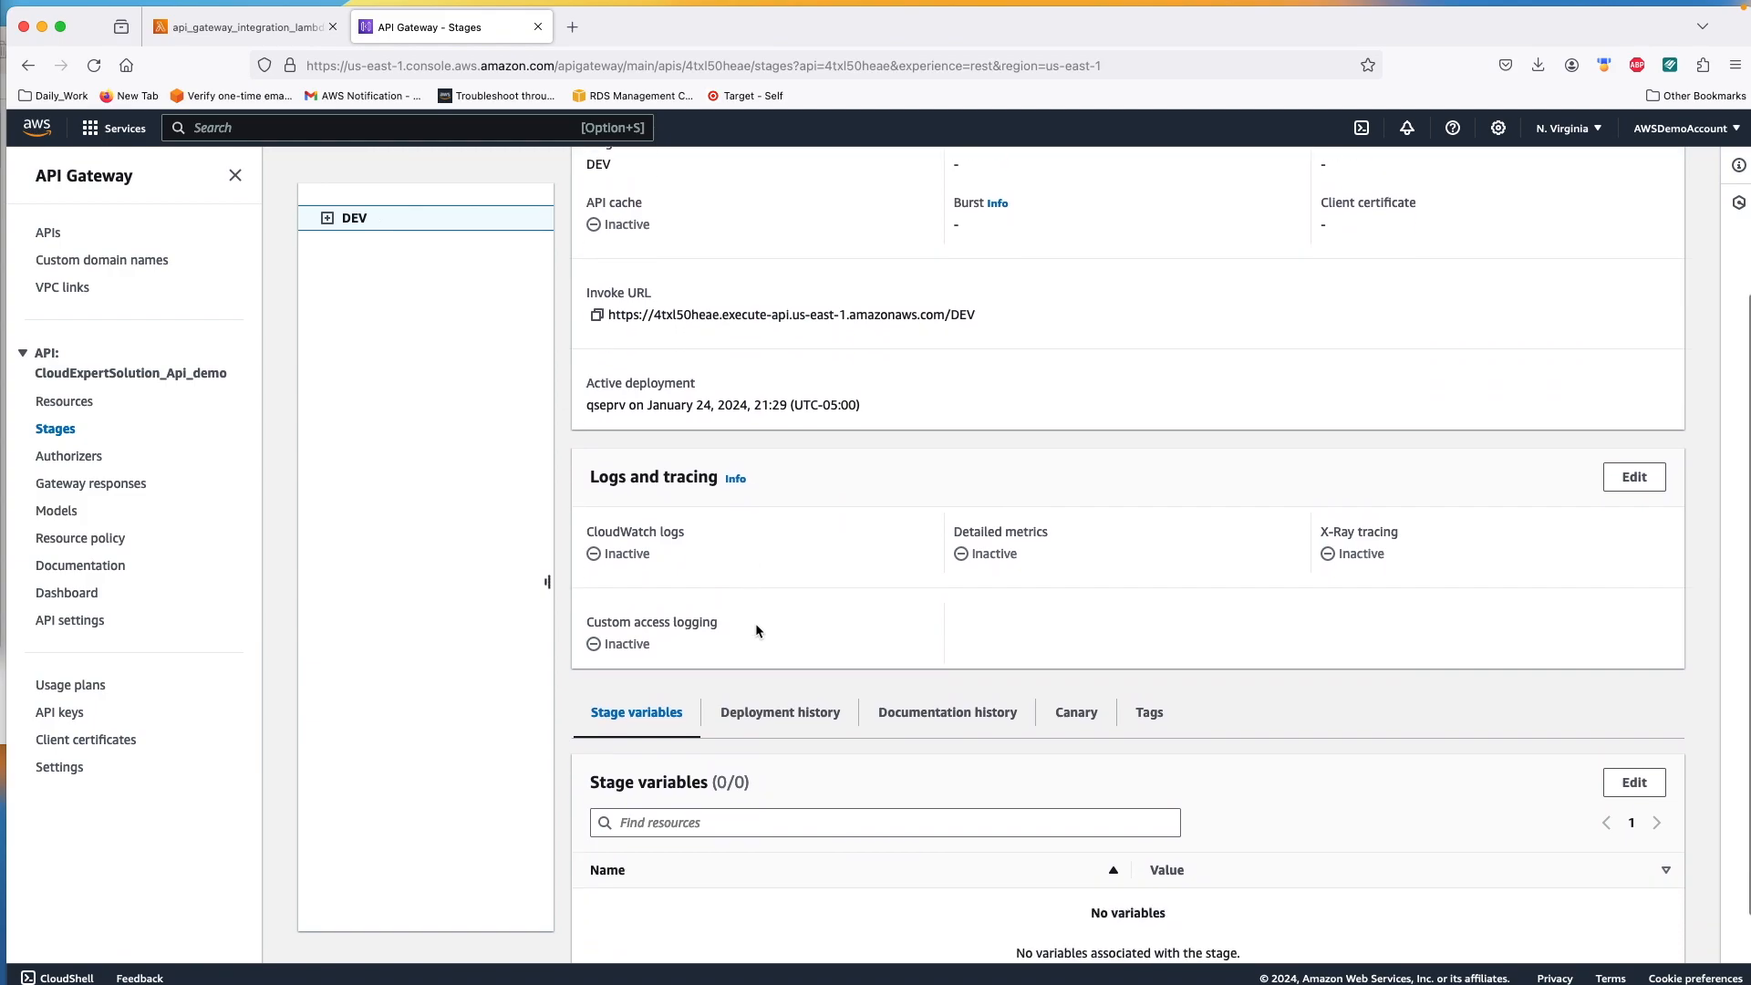
pyautogui.scroll(-3, 756, 629)
pyautogui.scroll(4, 758, 632)
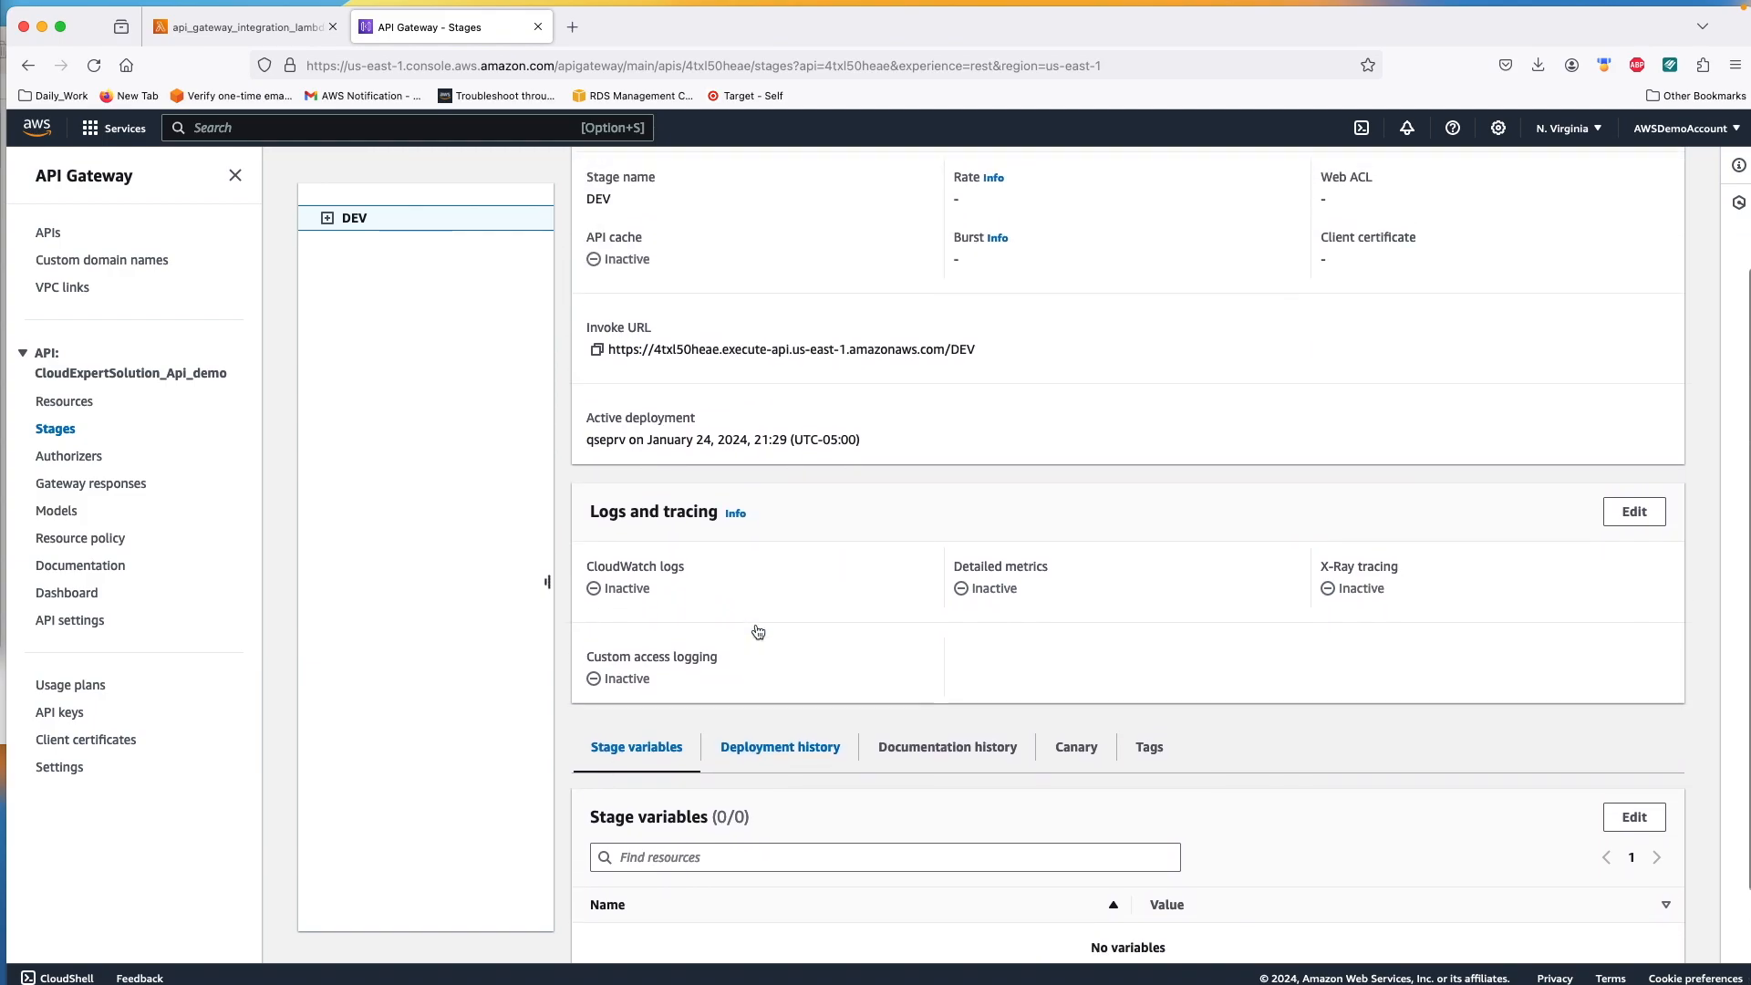
pyautogui.scroll(2, 757, 631)
pyautogui.scroll(-5, 755, 622)
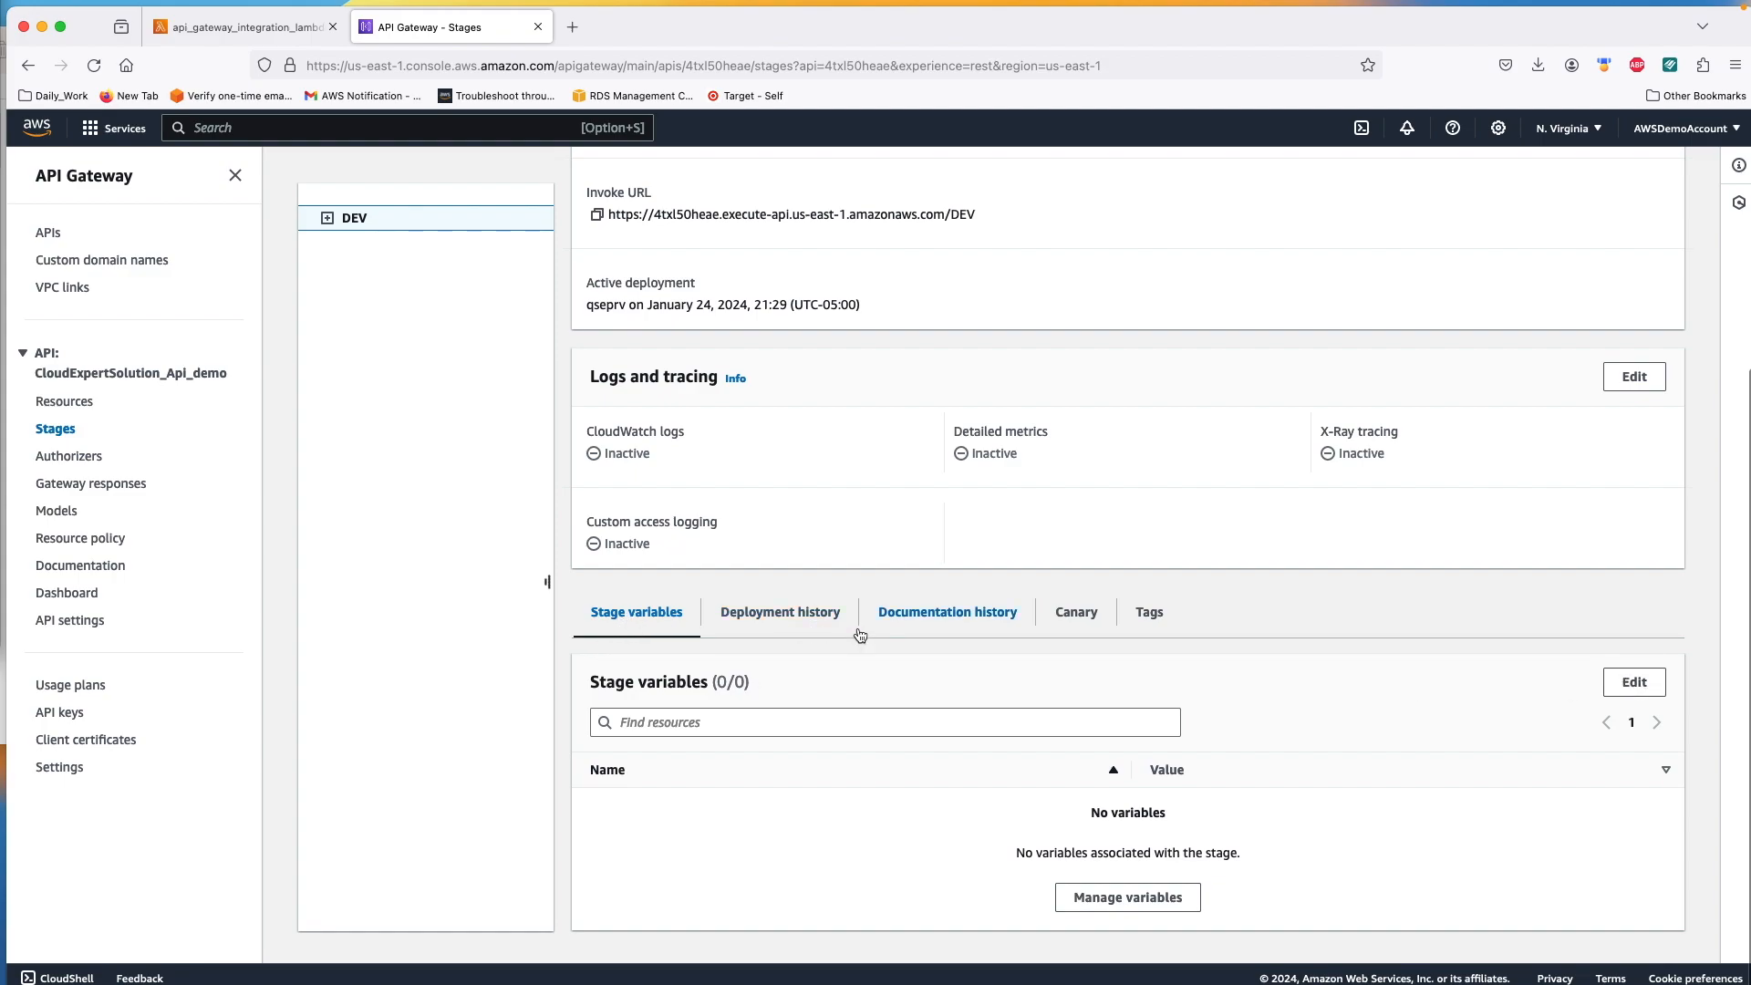
pyautogui.click(1634, 684)
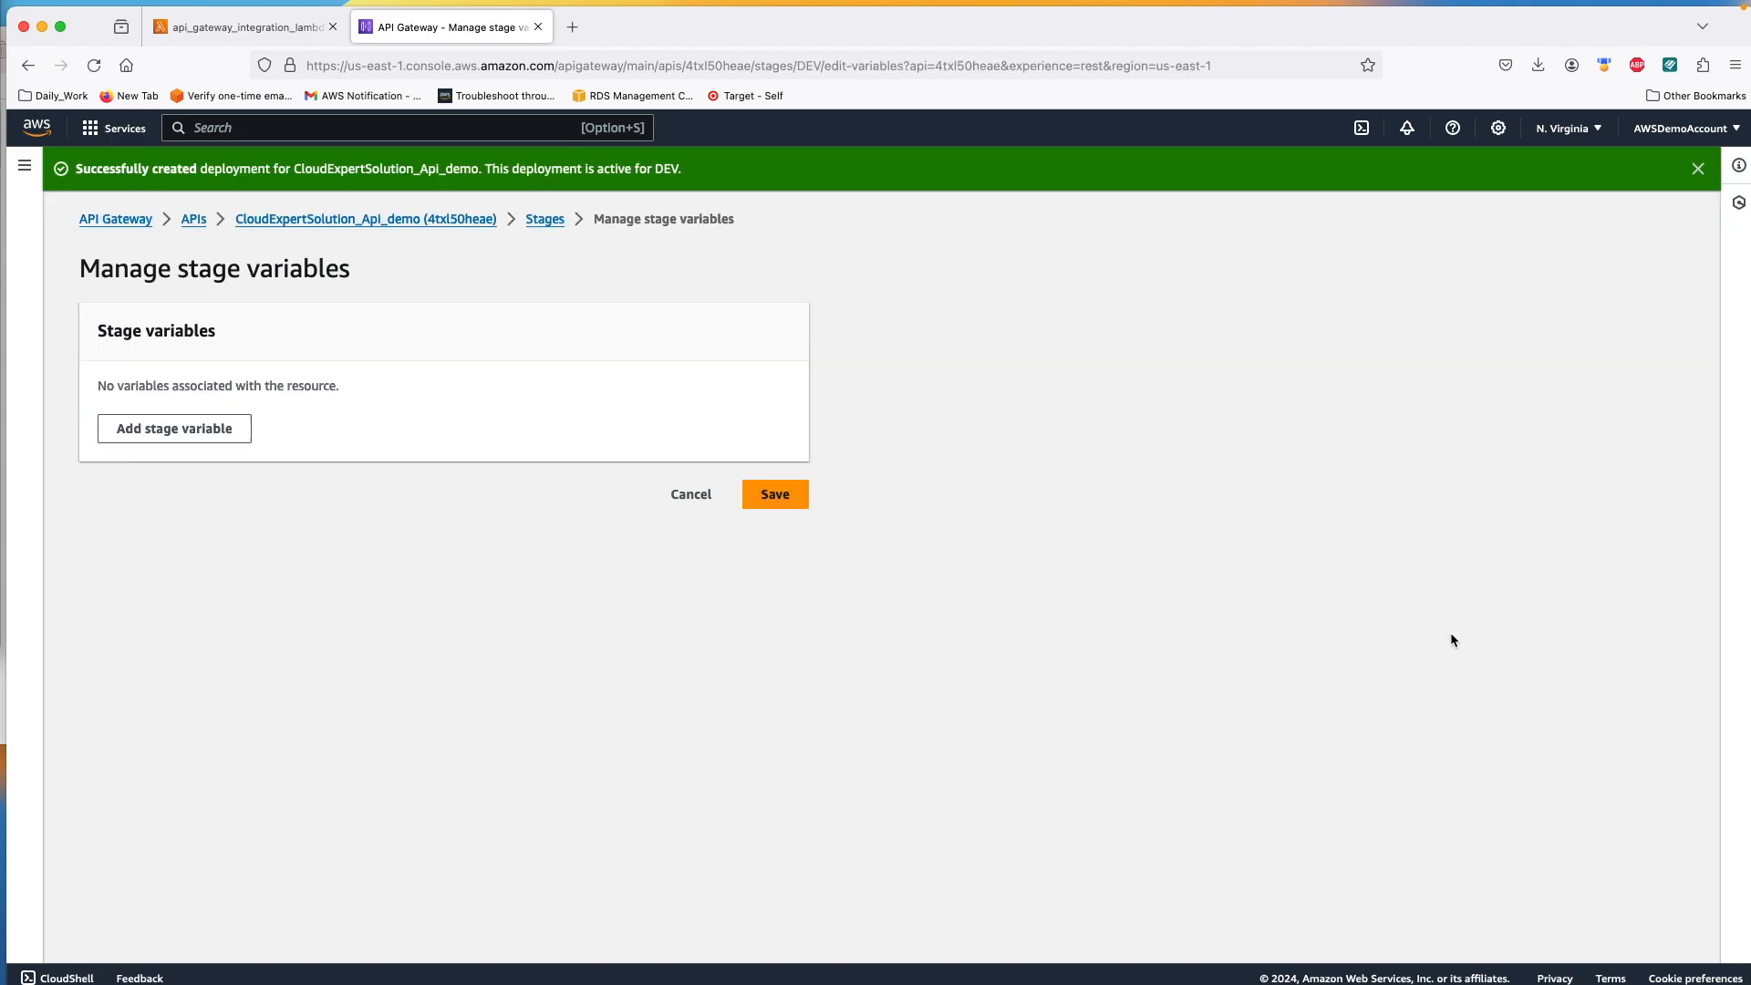
pyautogui.click(228, 430)
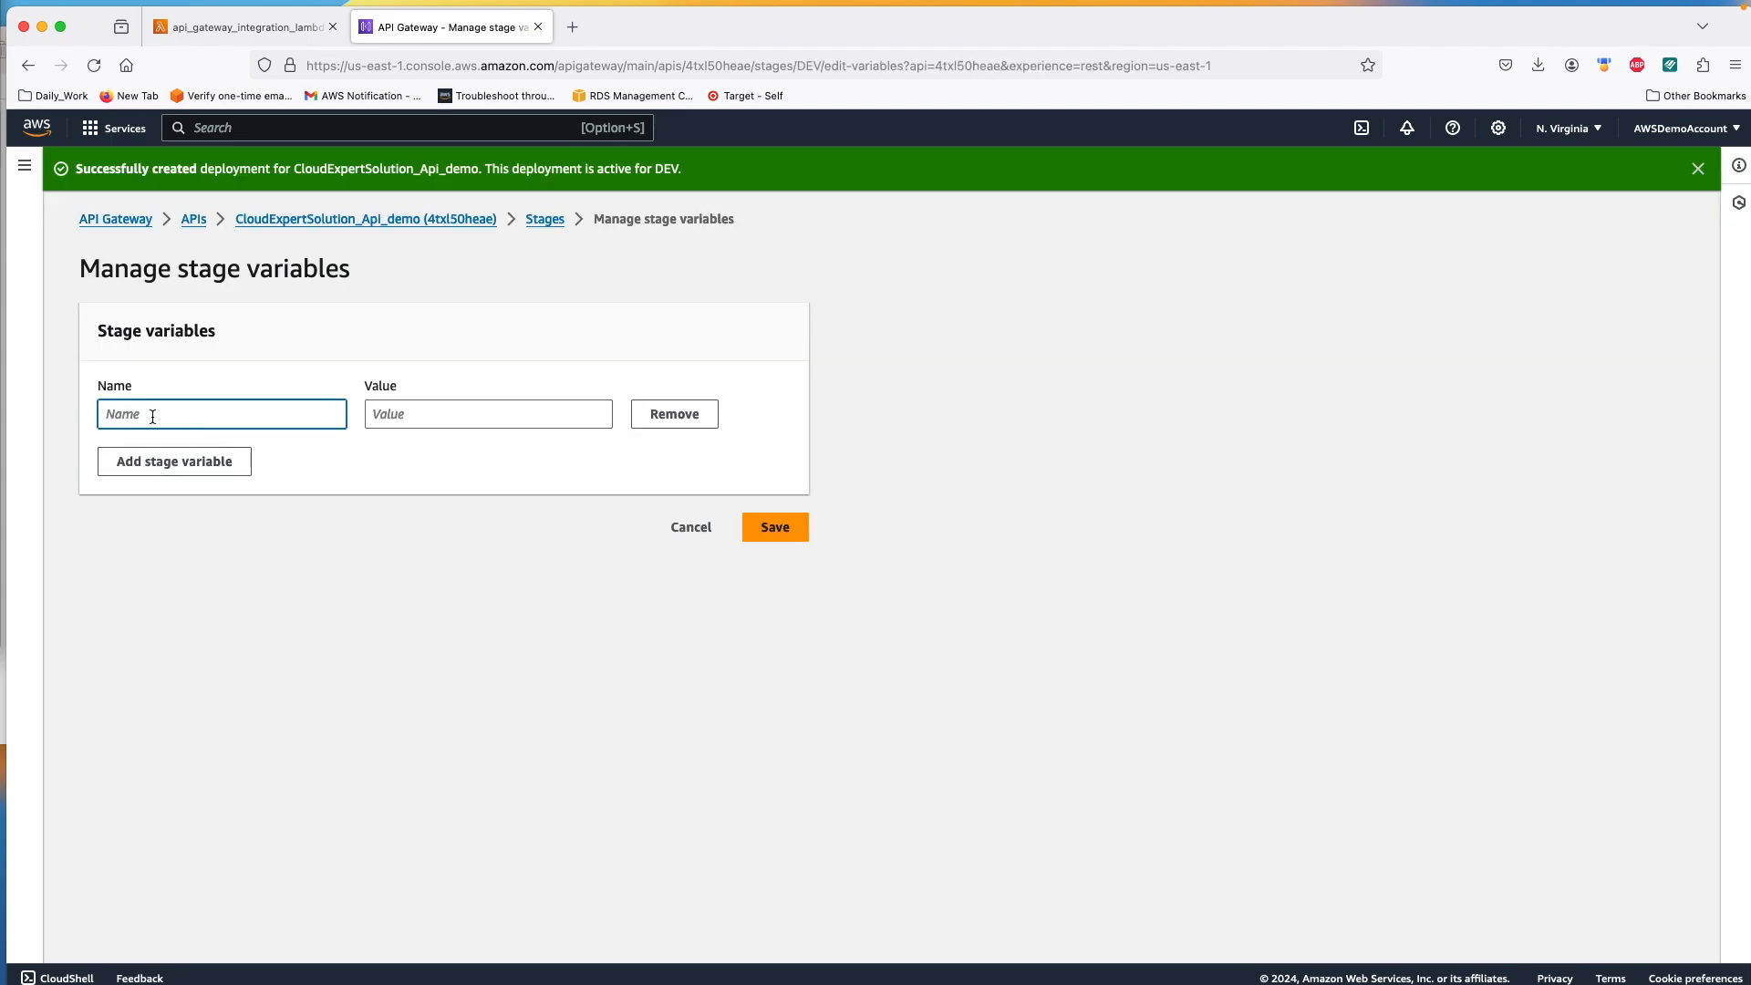
pyautogui.write('lam')
pyautogui.write('da')
pyautogui.press('BackSpace')
pyautogui.press('BackSpace')
pyautogui.write('bdaAlias')
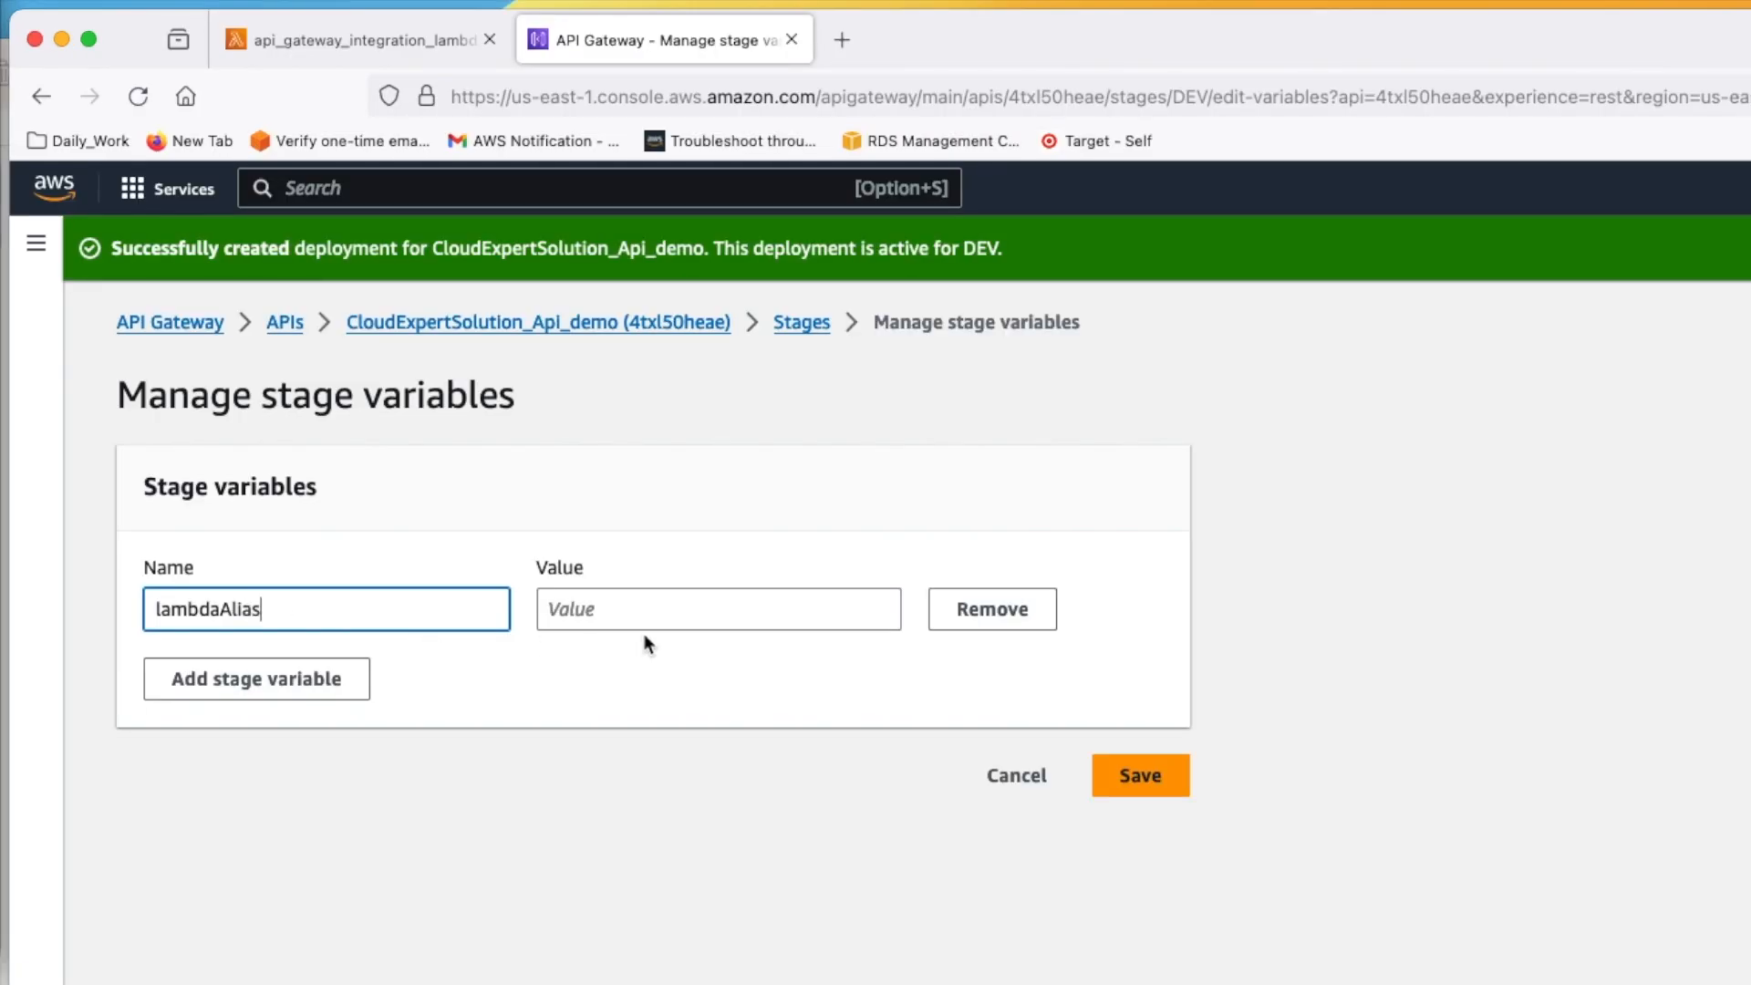
pyautogui.click(638, 621)
pyautogui.write('DEV')
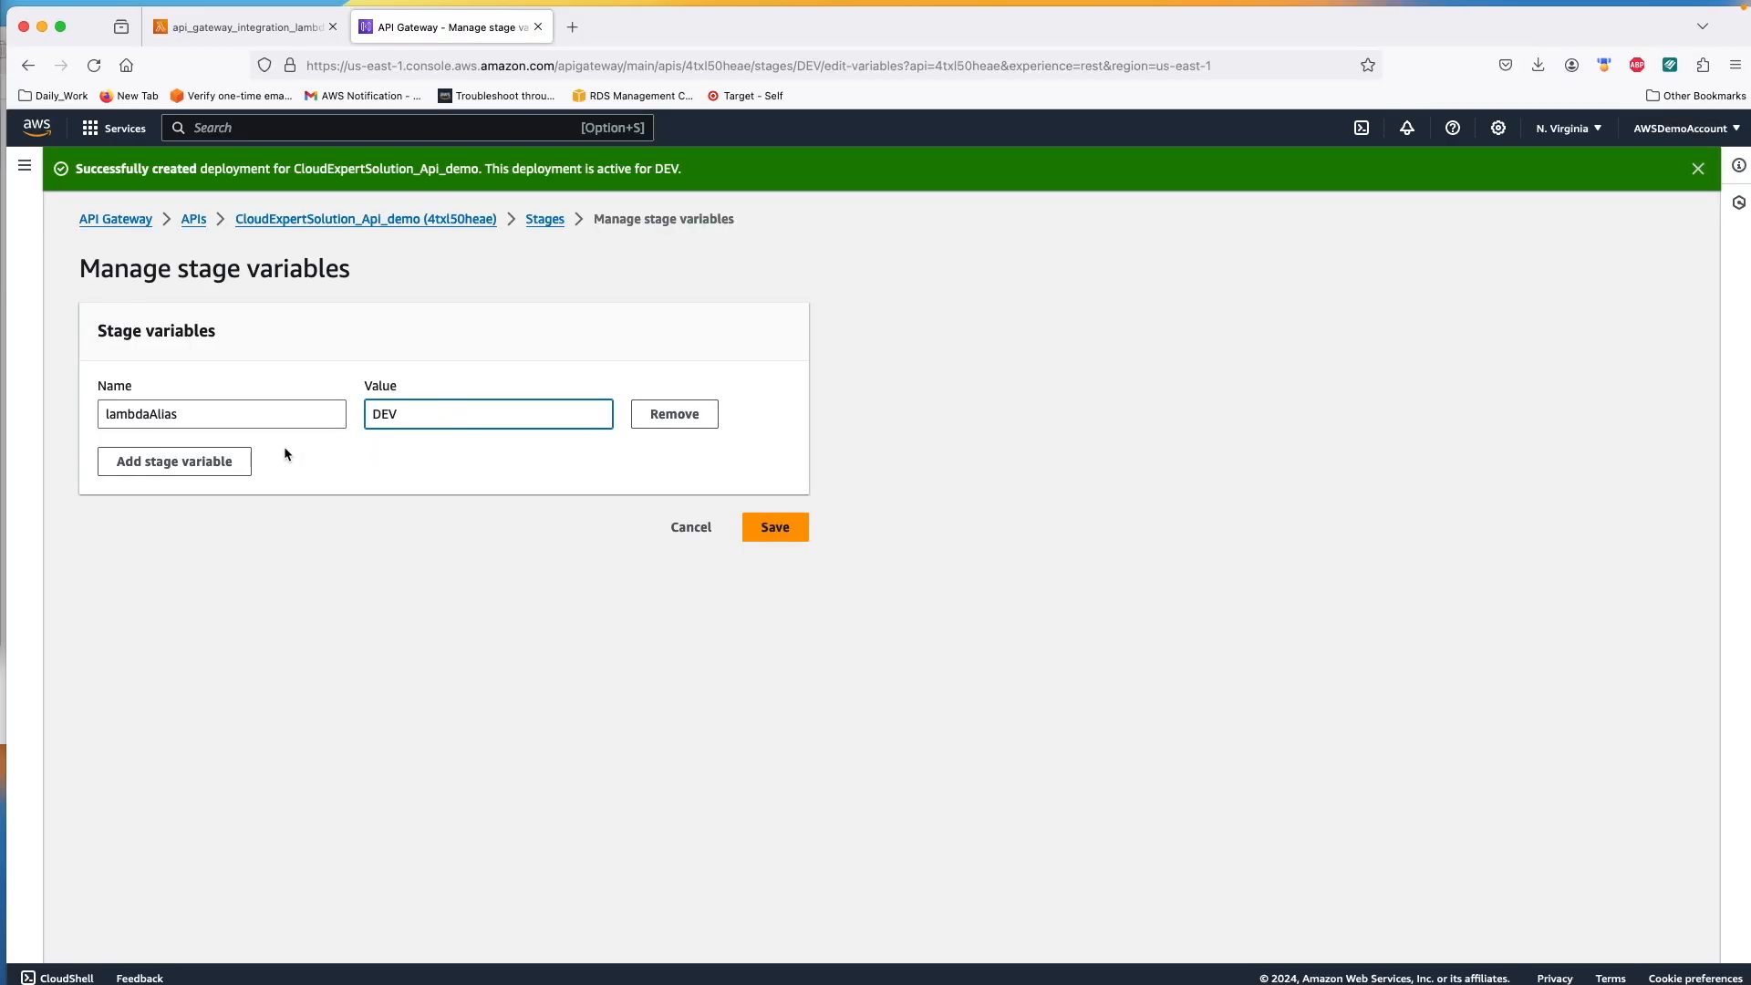
pyautogui.click(767, 527)
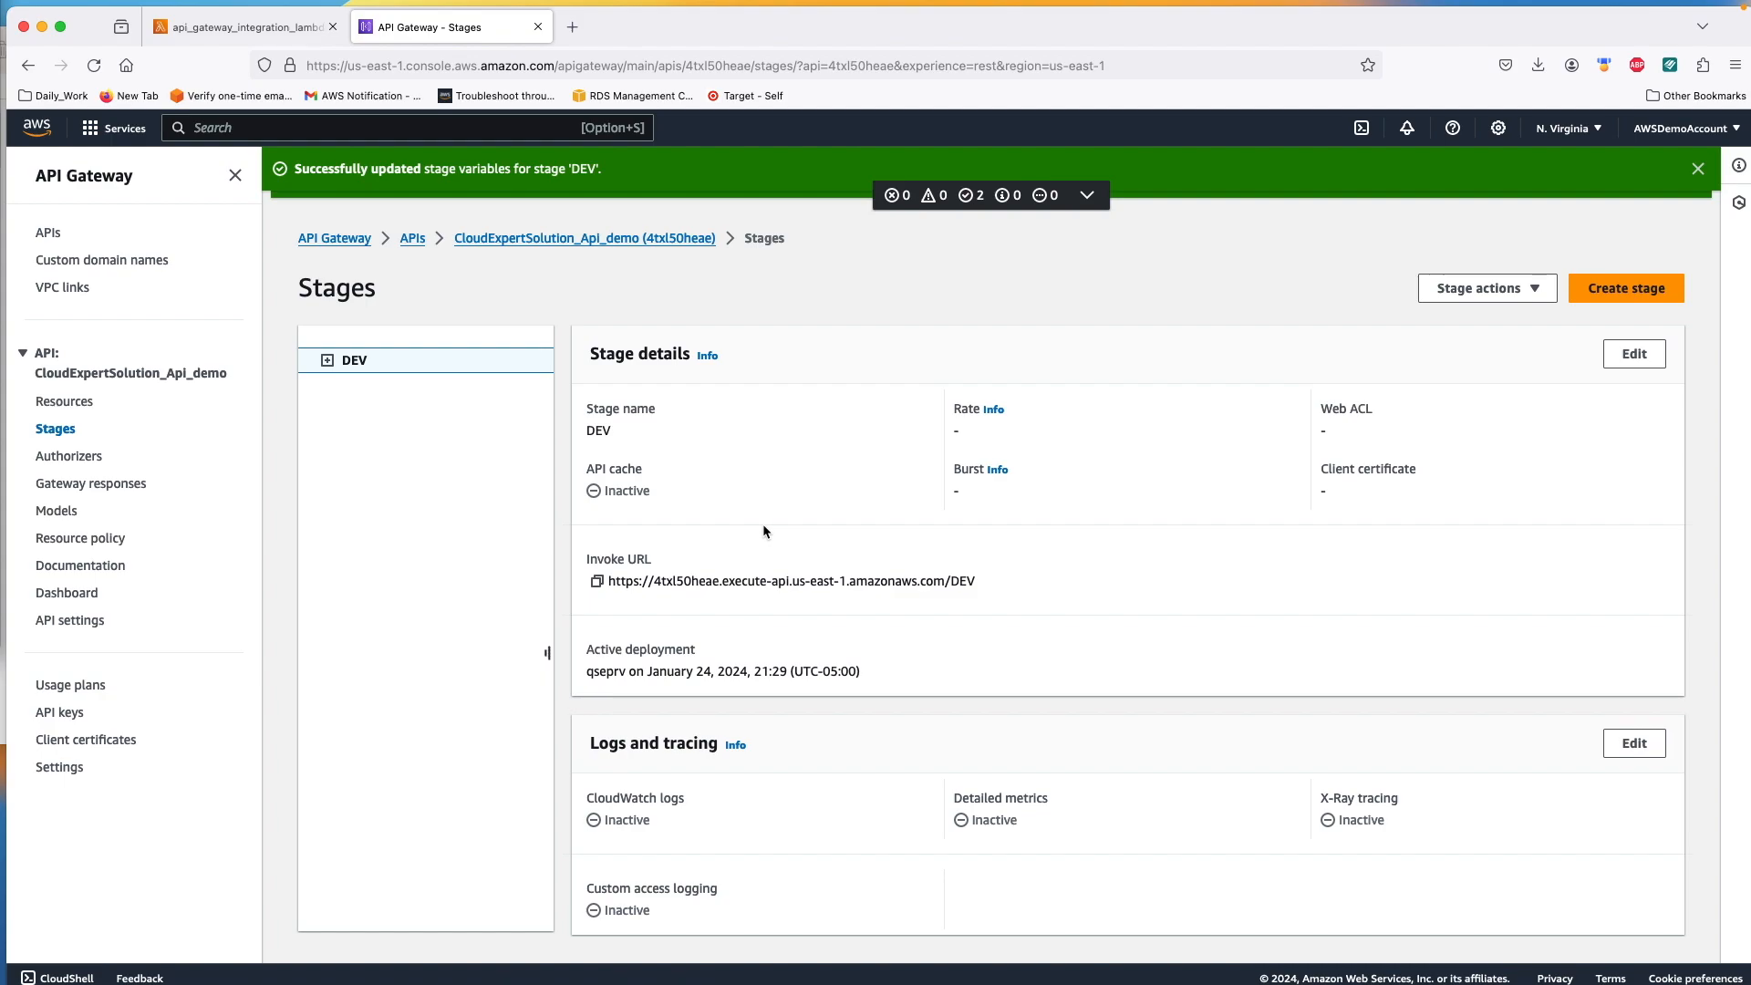
pyautogui.scroll(-5, 672, 512)
pyautogui.scroll(5, 672, 513)
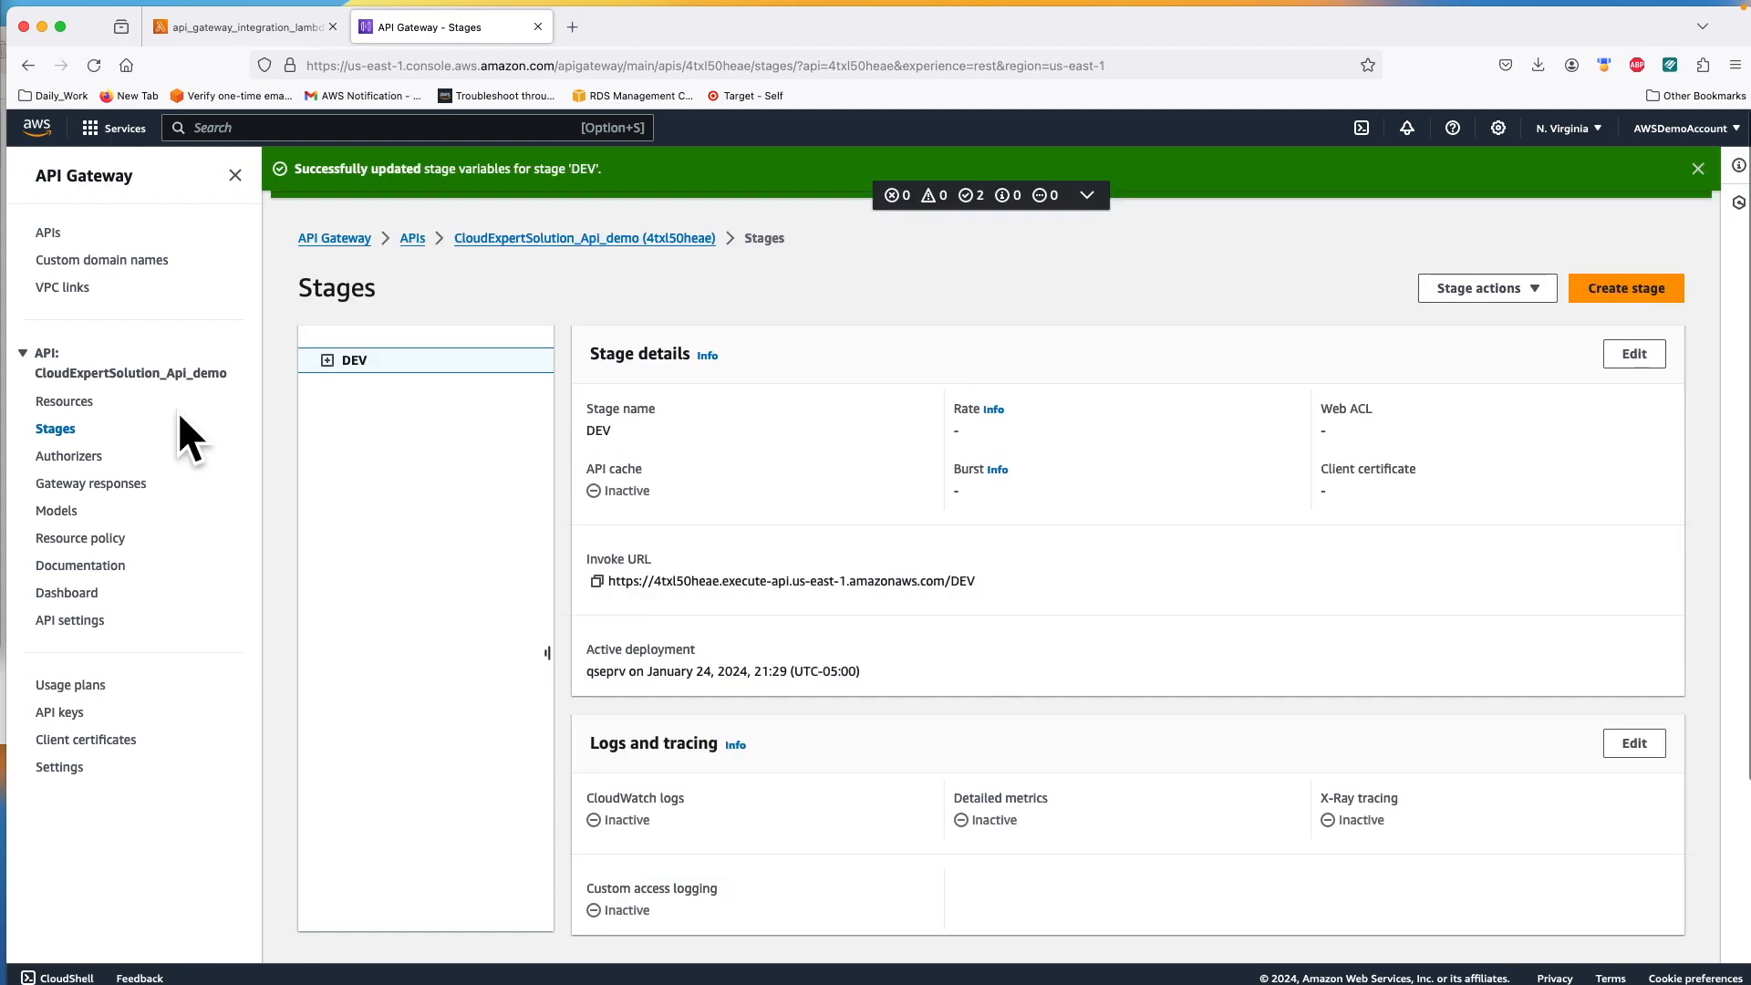
# Step: Return to the API's resources and deploy the API to a new stage named UAT
pyautogui.click(73, 403)
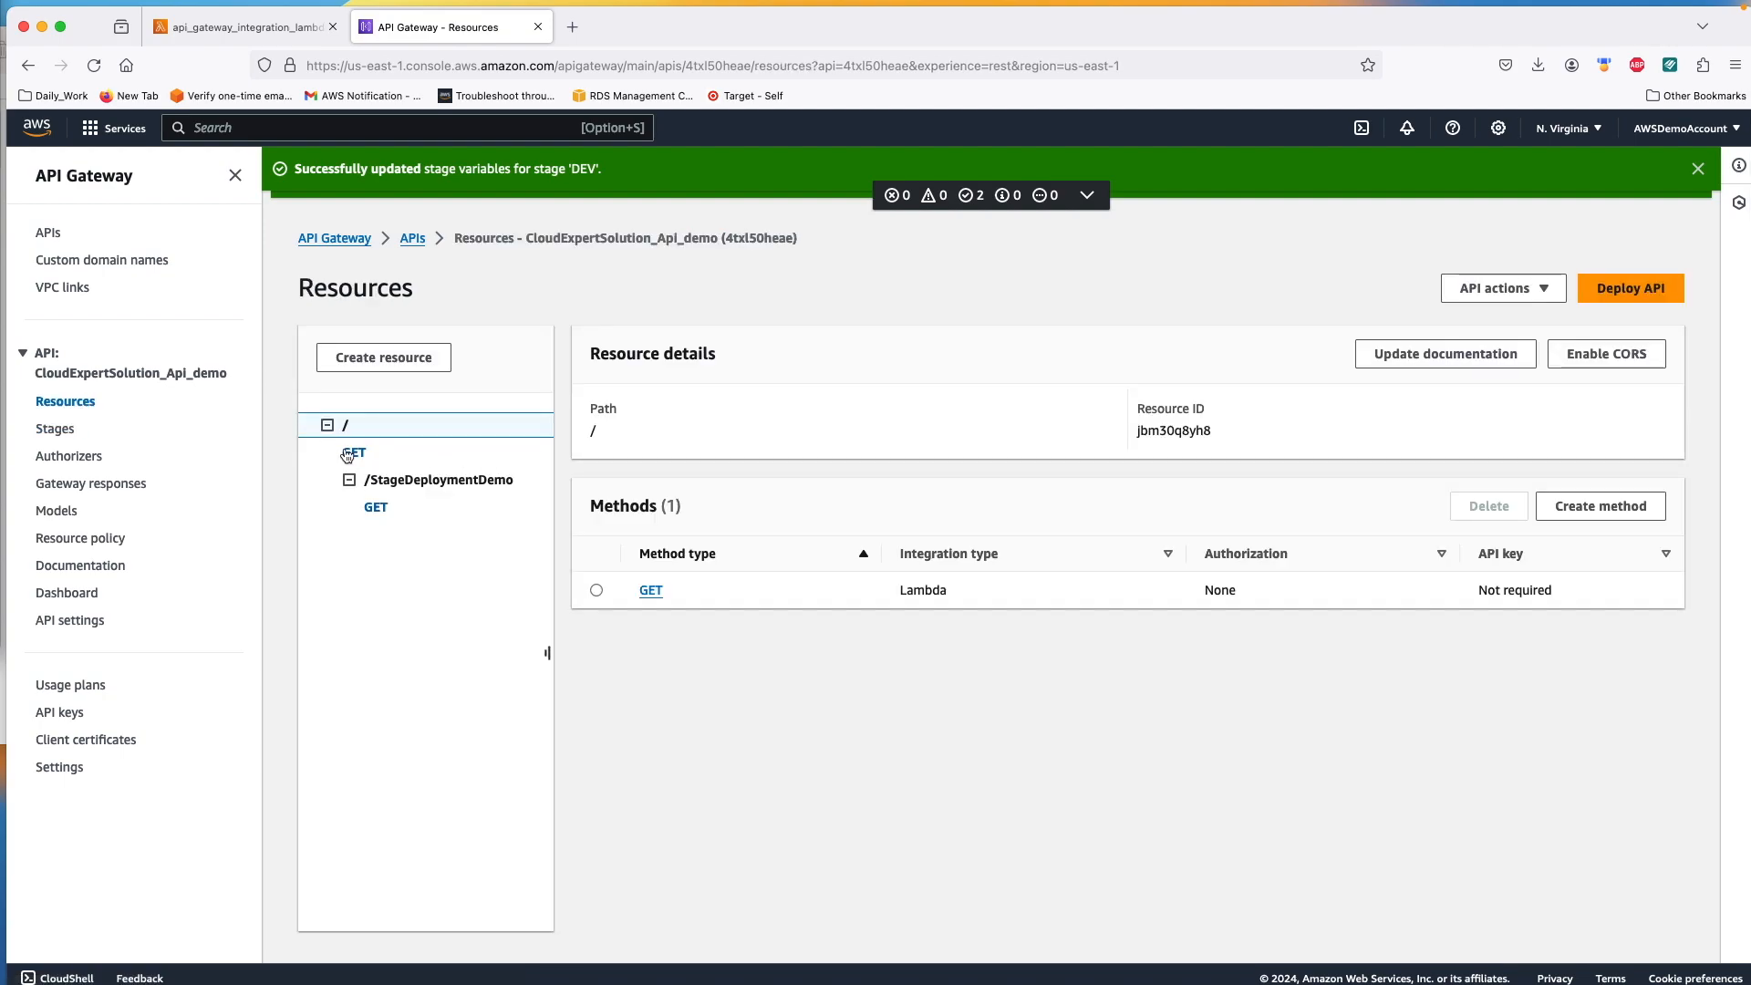
pyautogui.click(652, 590)
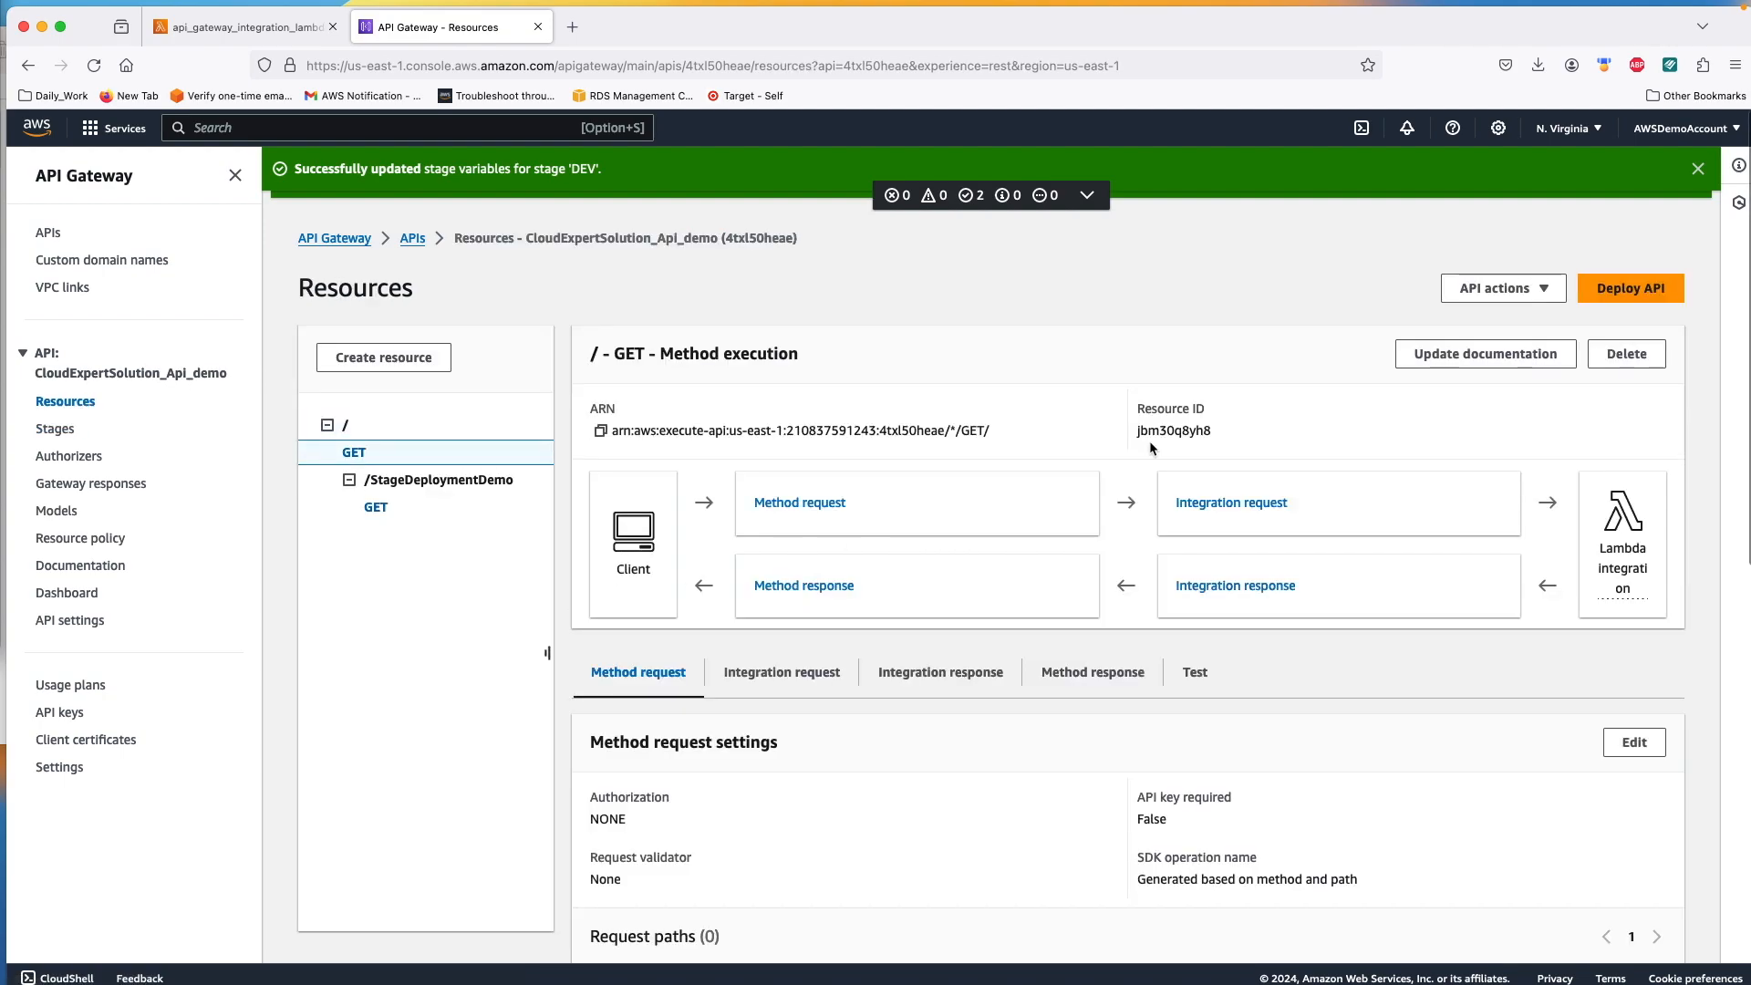
pyautogui.click(1639, 290)
pyautogui.click(716, 547)
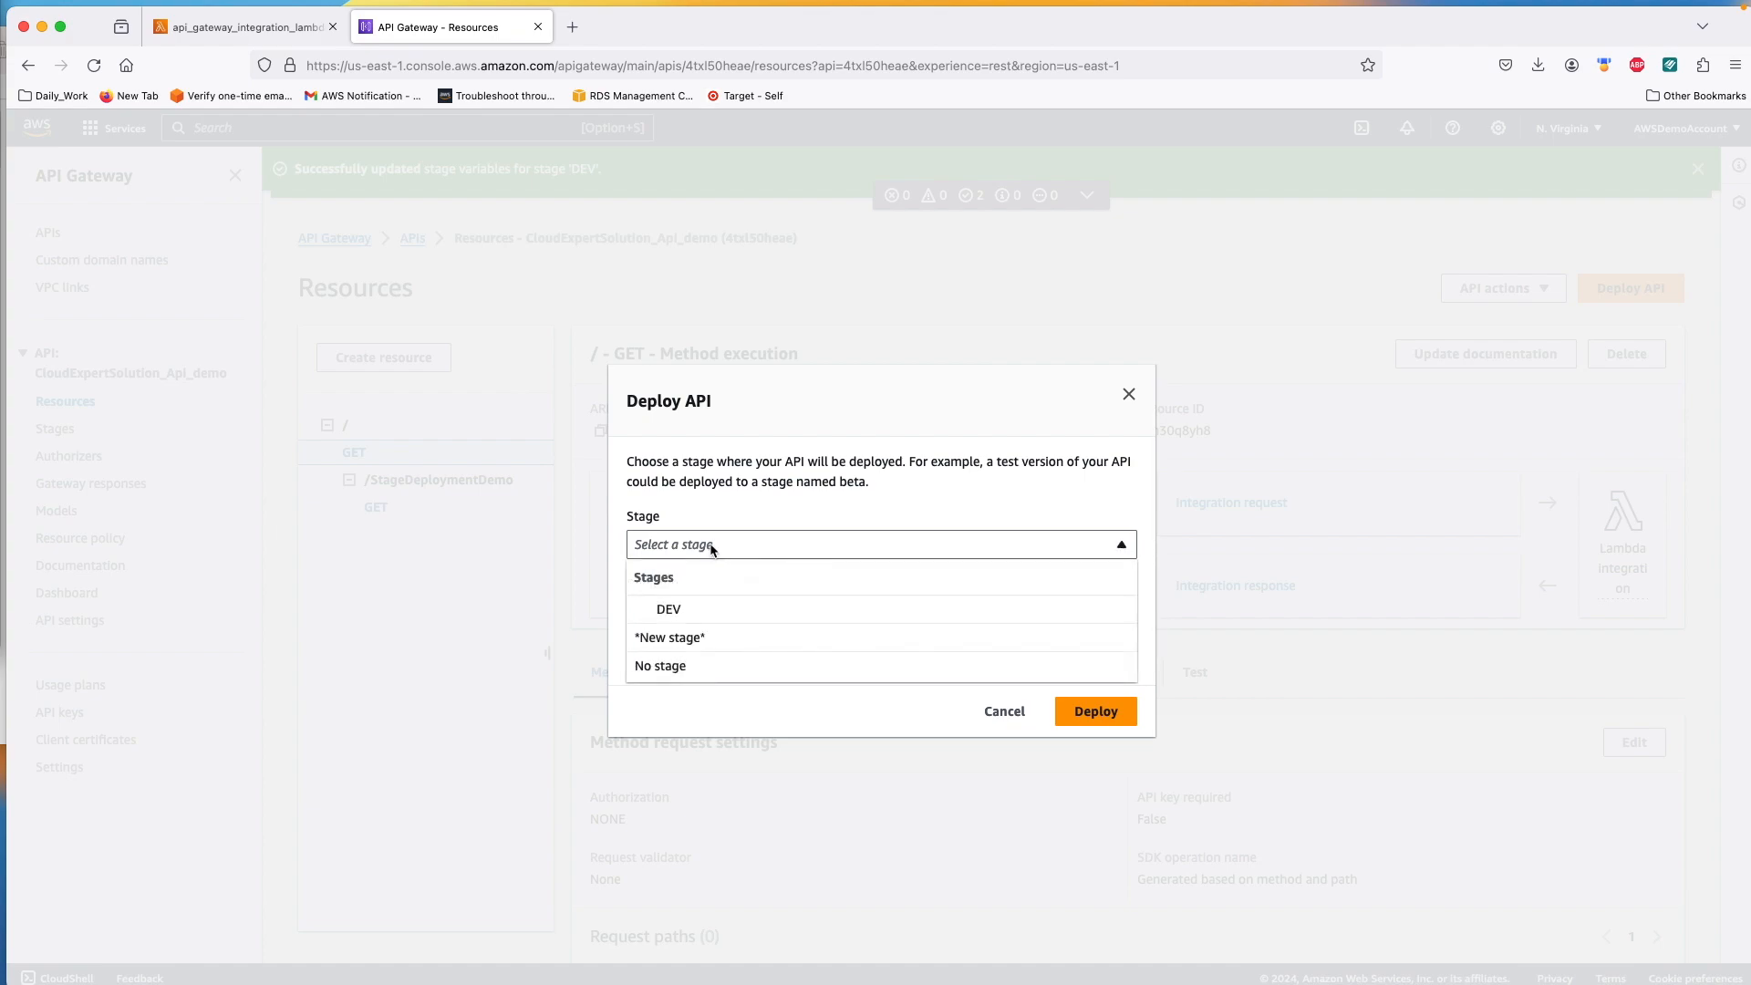
pyautogui.click(671, 636)
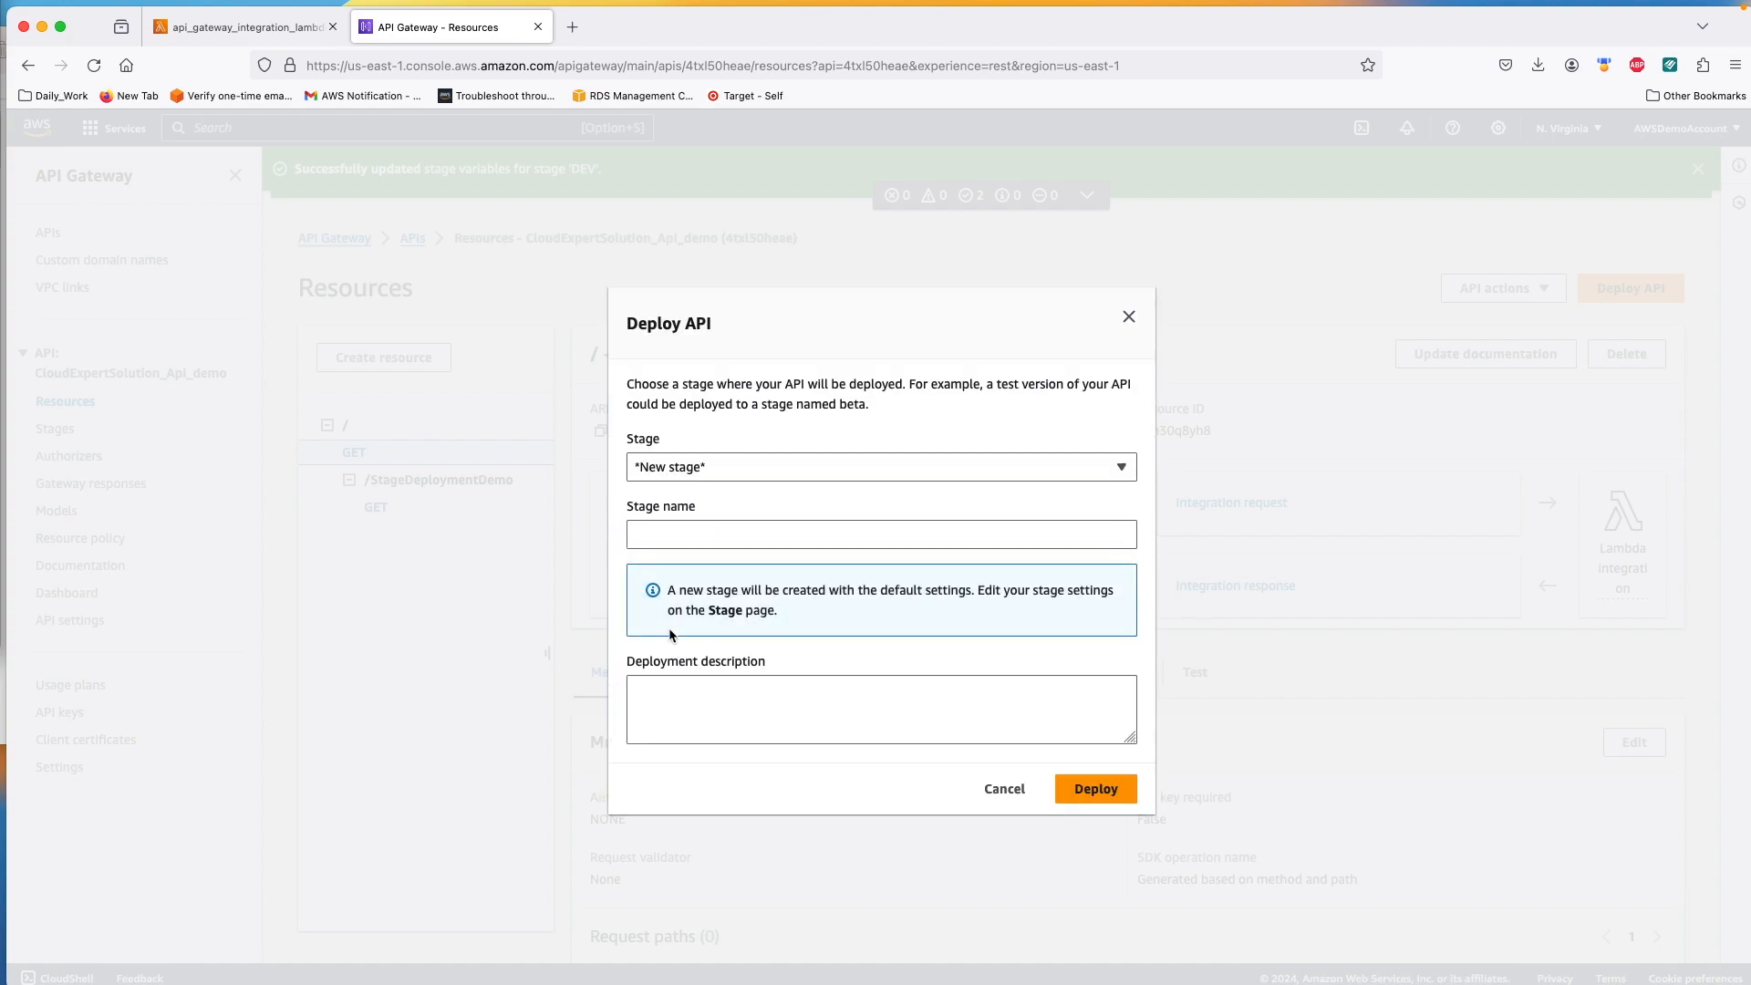
pyautogui.click(667, 529)
pyautogui.write('UA')
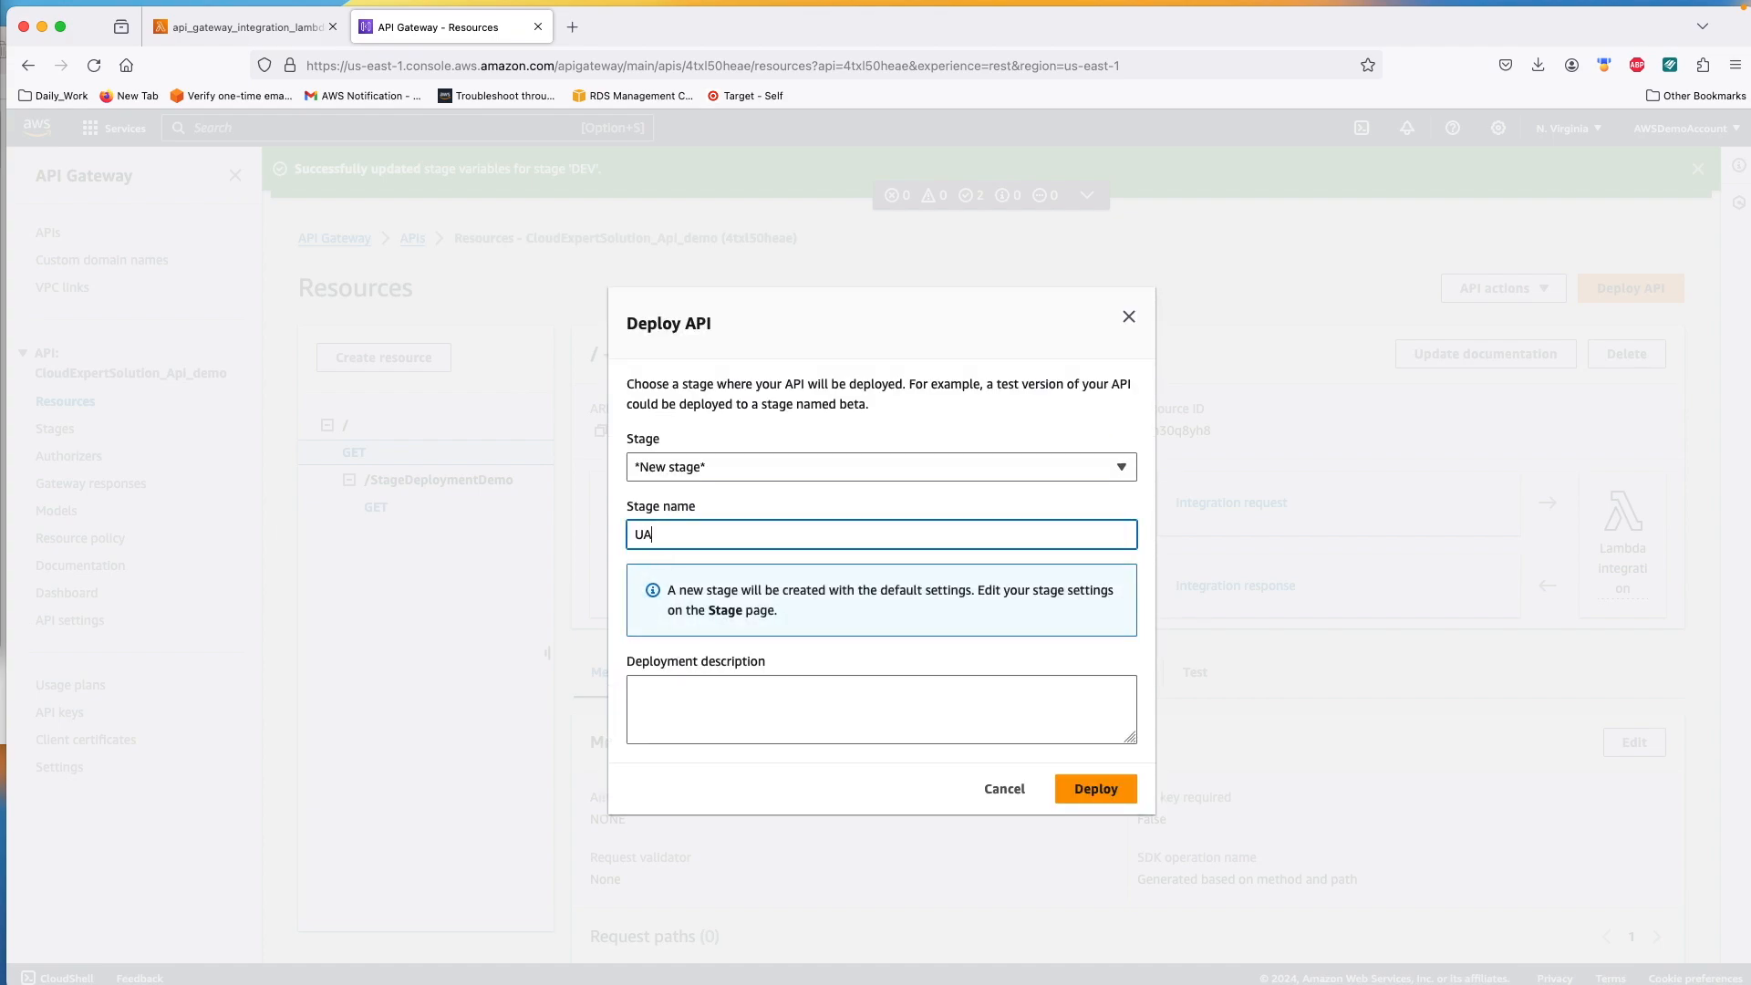
pyautogui.click(1072, 789)
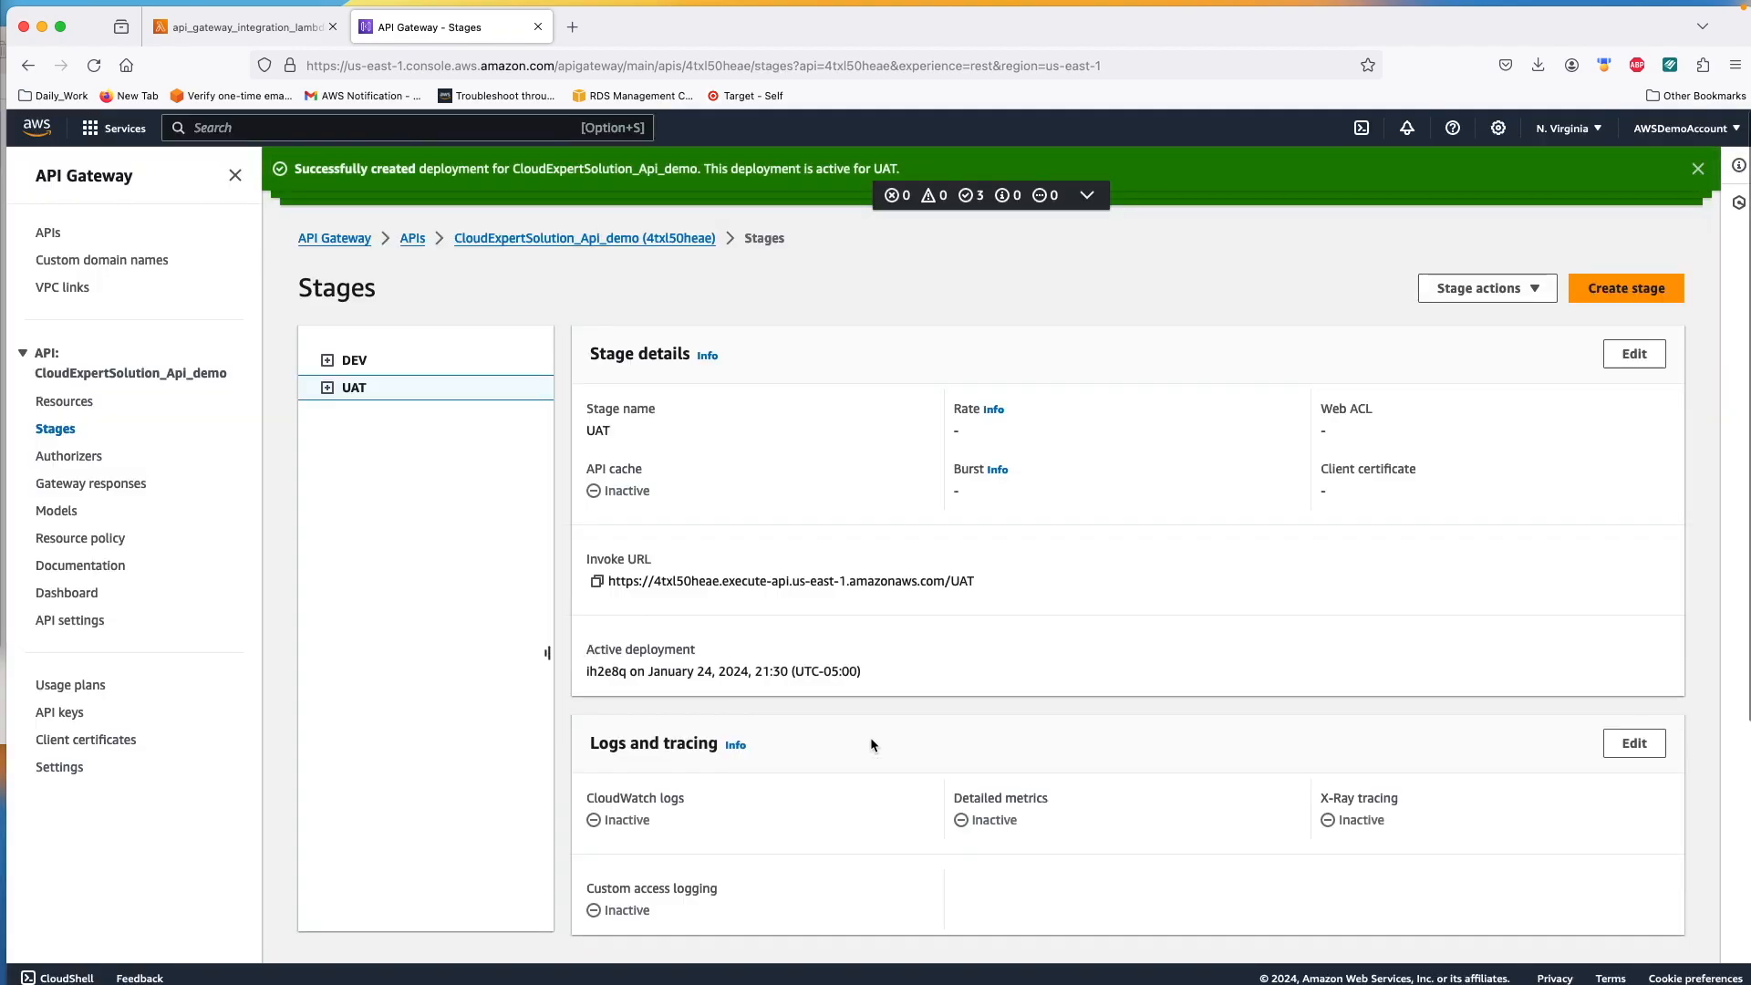
# Step: Add a stage variable named lambdaAlias with the value UAT to the UAT stage and save it
pyautogui.scroll(-5, 871, 737)
pyautogui.click(1616, 682)
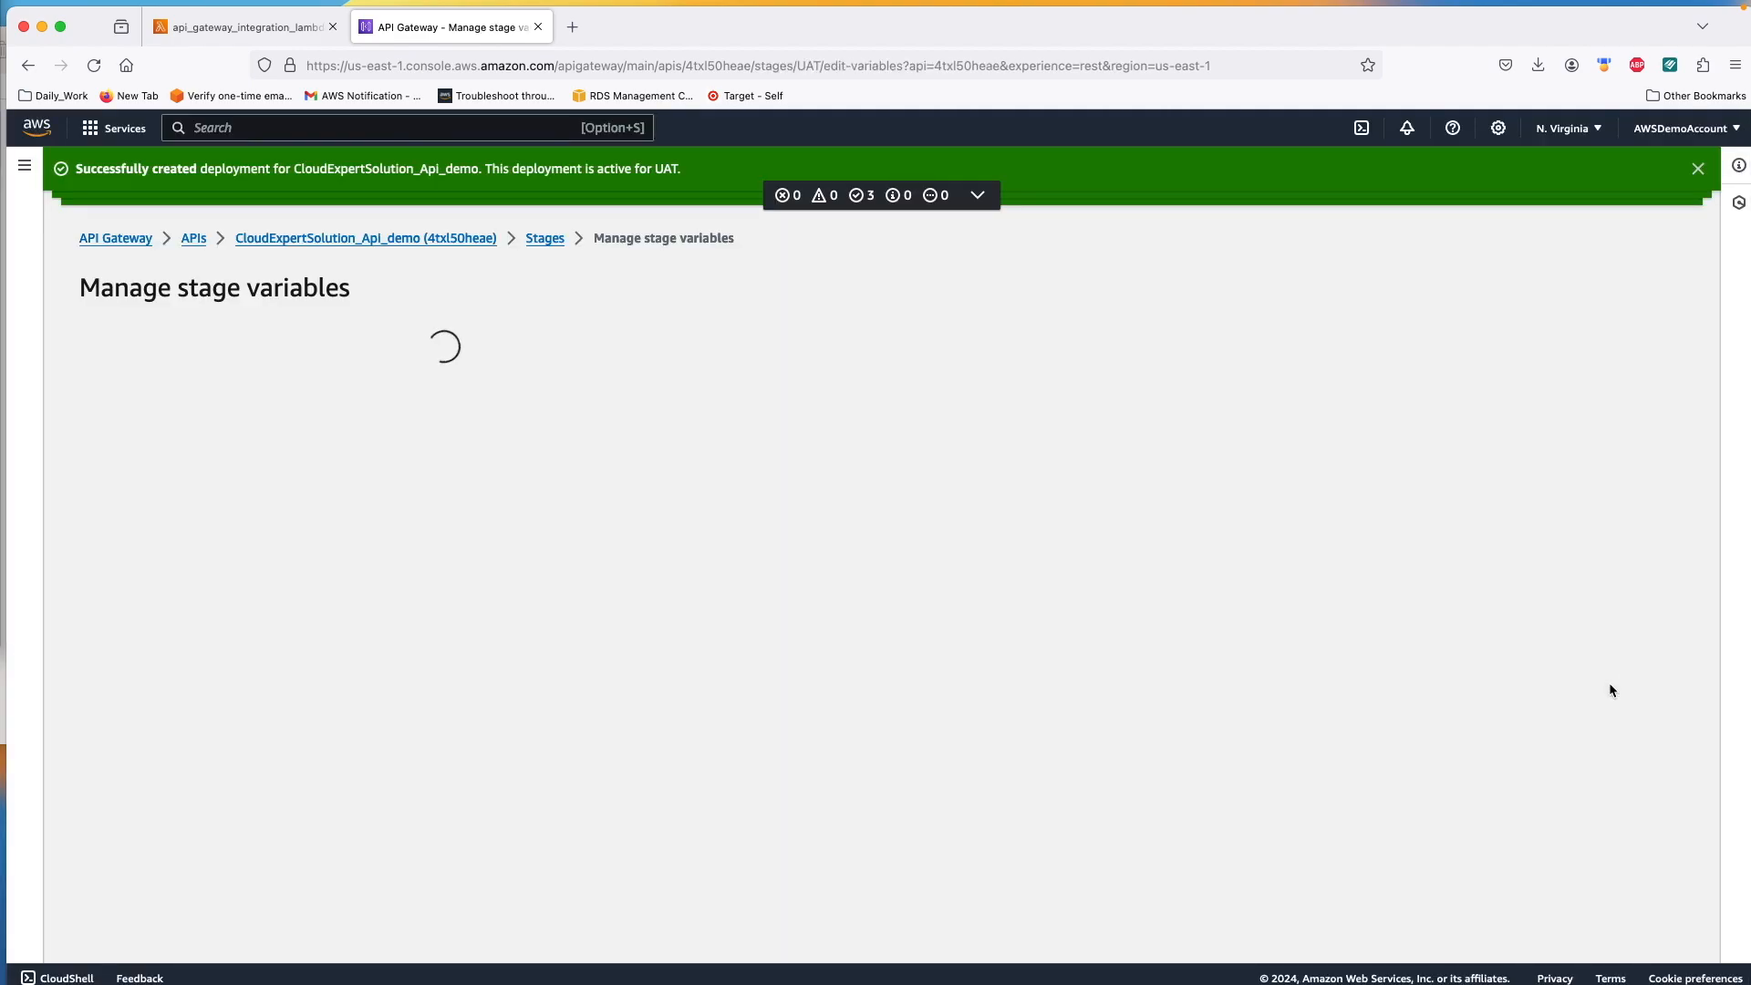
pyautogui.click(243, 453)
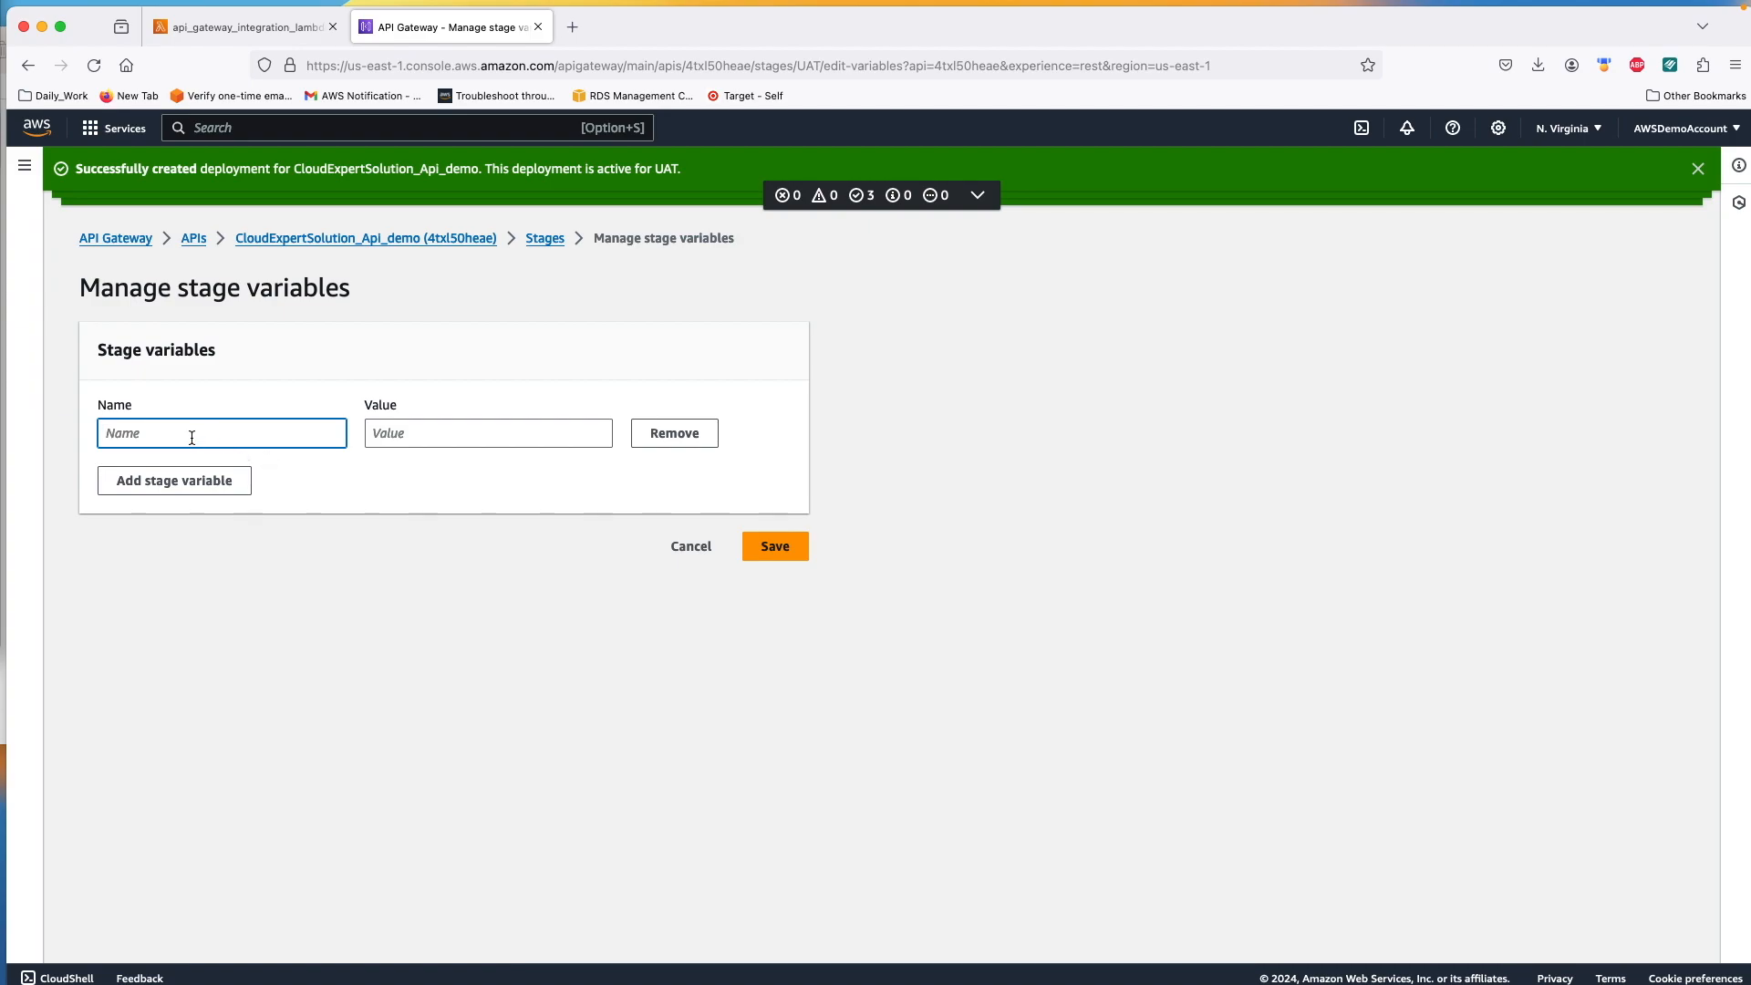
pyautogui.write('lambdaA')
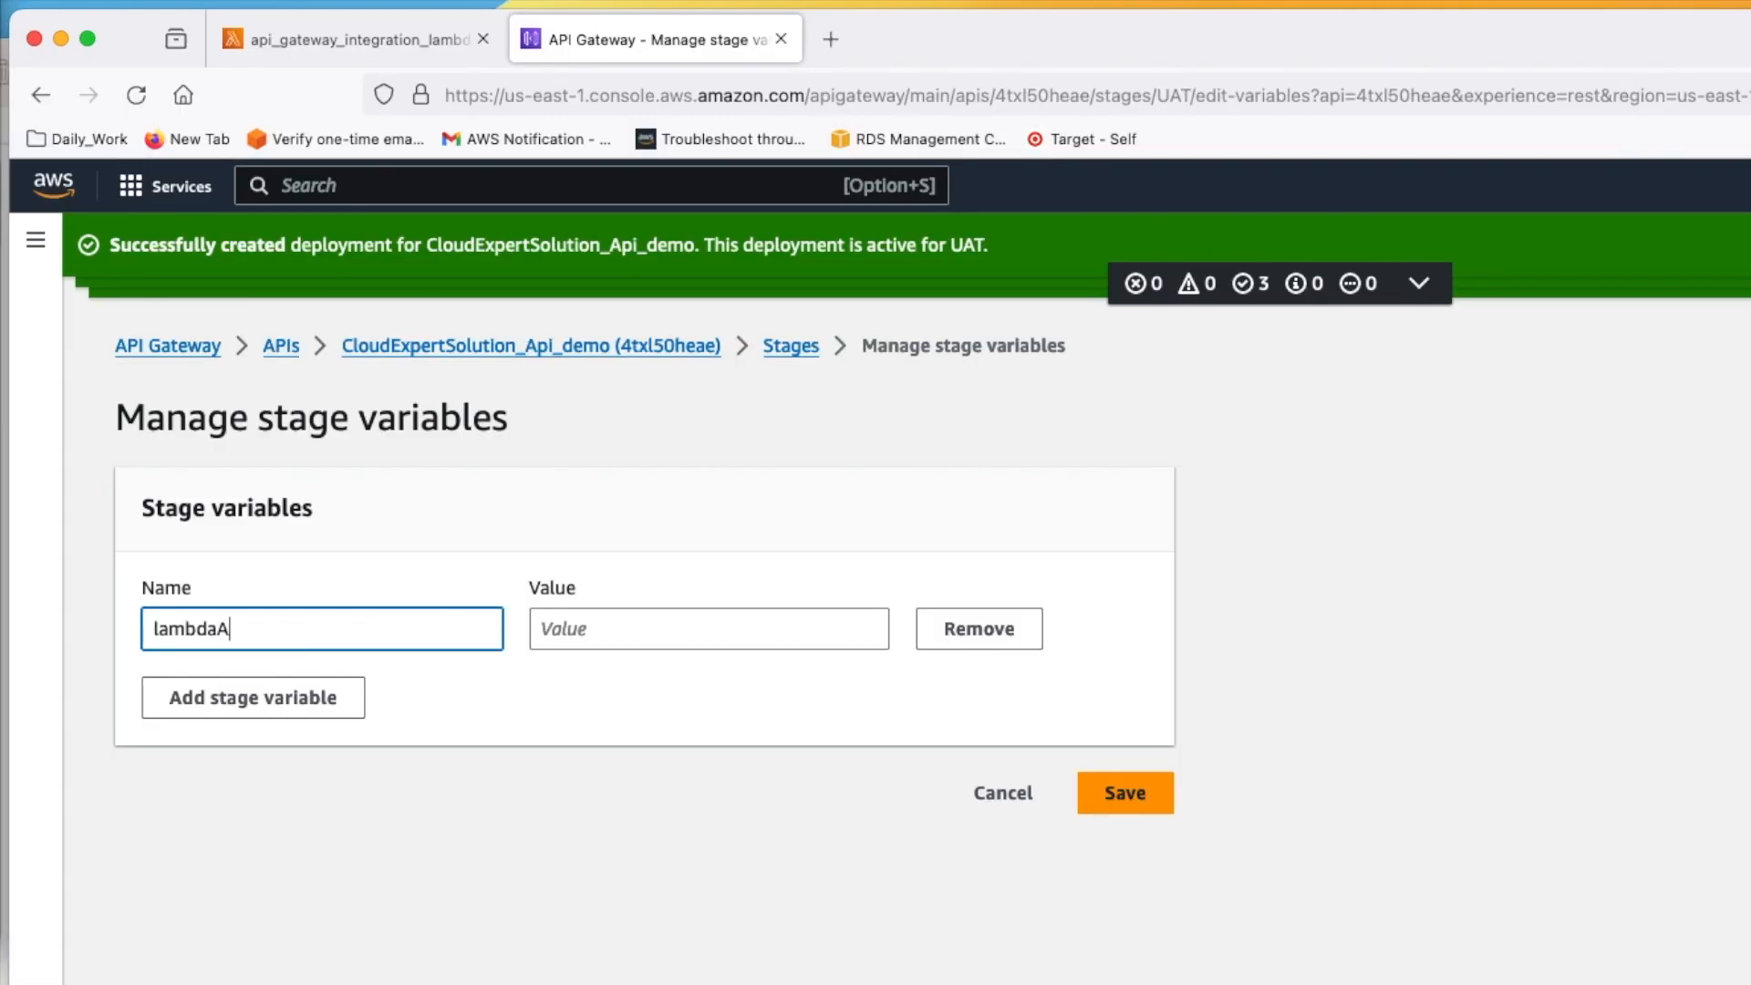
pyautogui.write('lias')
pyautogui.click(597, 629)
pyautogui.write('UAT')
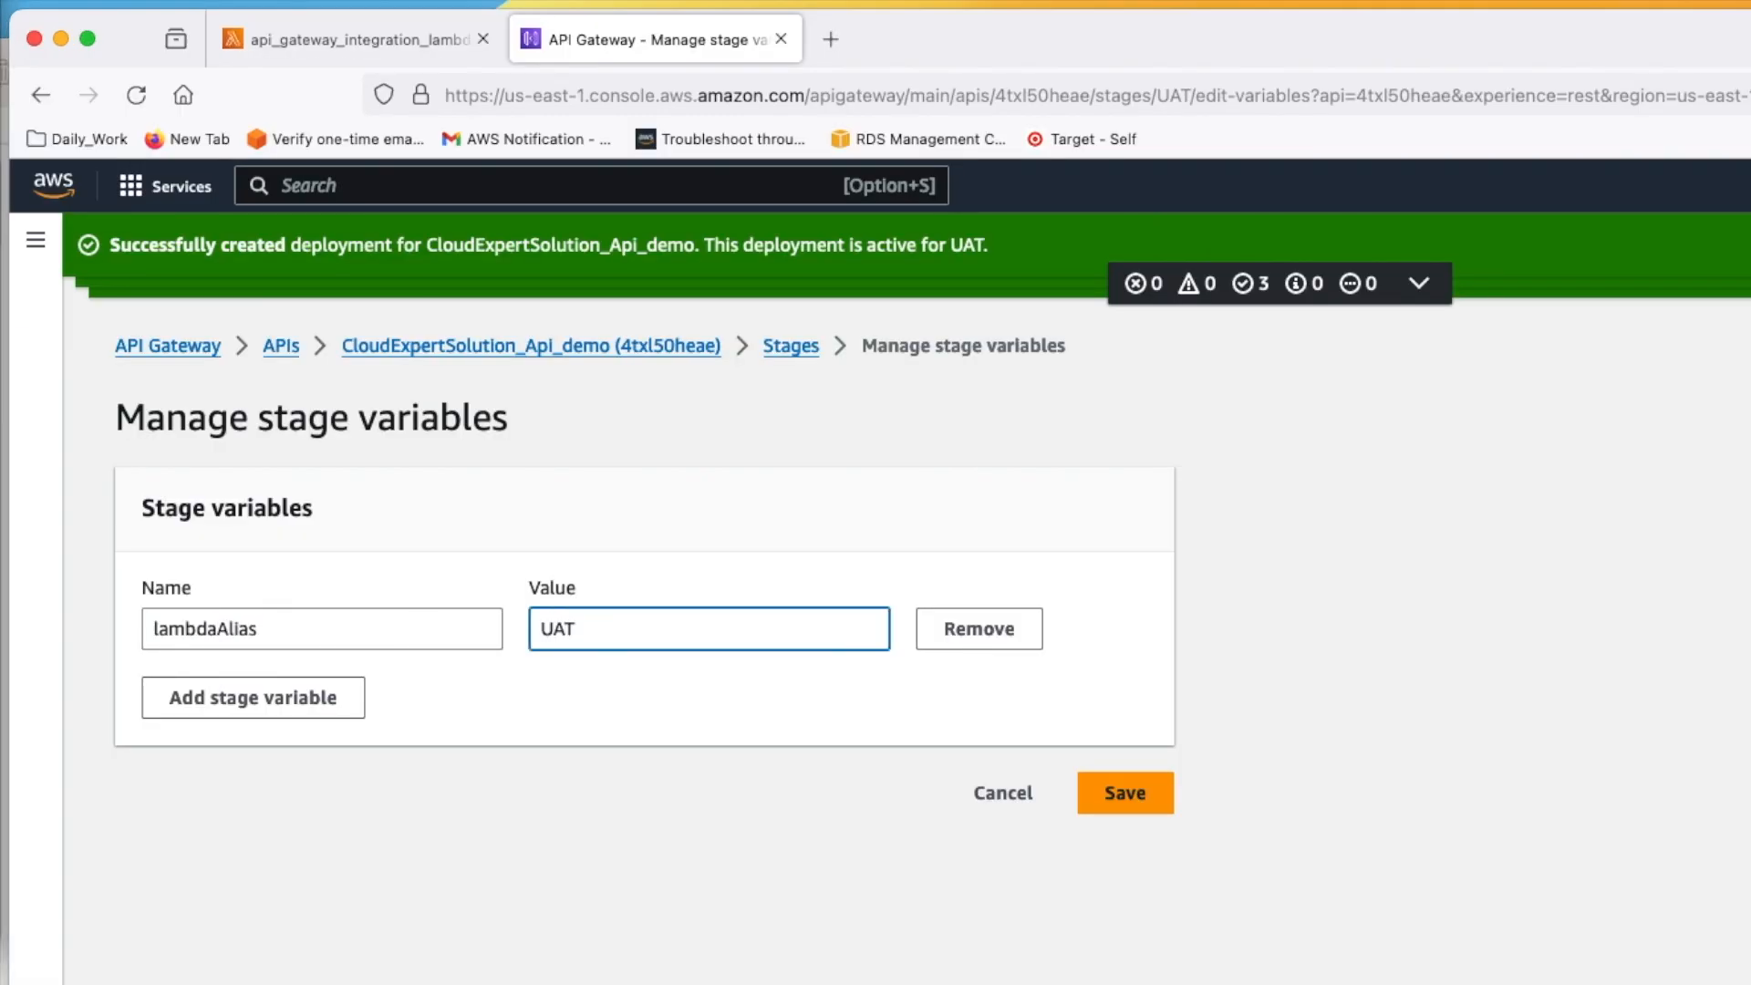
pyautogui.click(1090, 782)
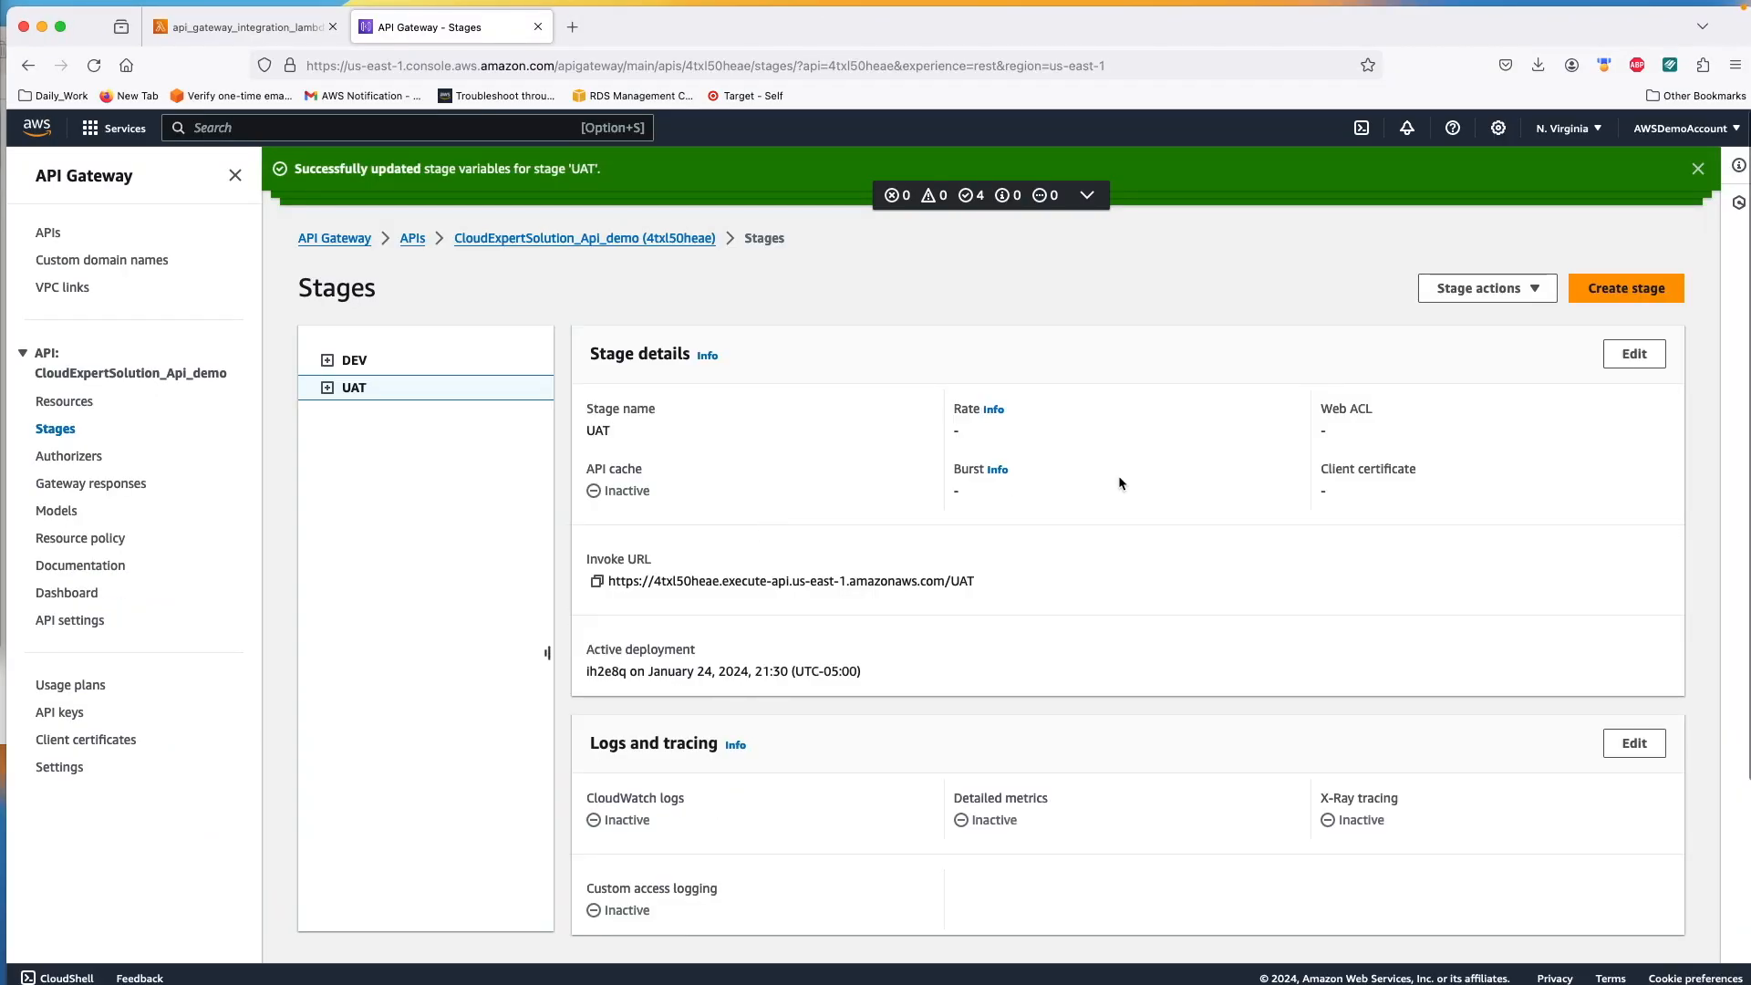
# Step: From the /StageDeploymentDemo GET method, deploy the API to a new stage named PROD
pyautogui.click(578, 239)
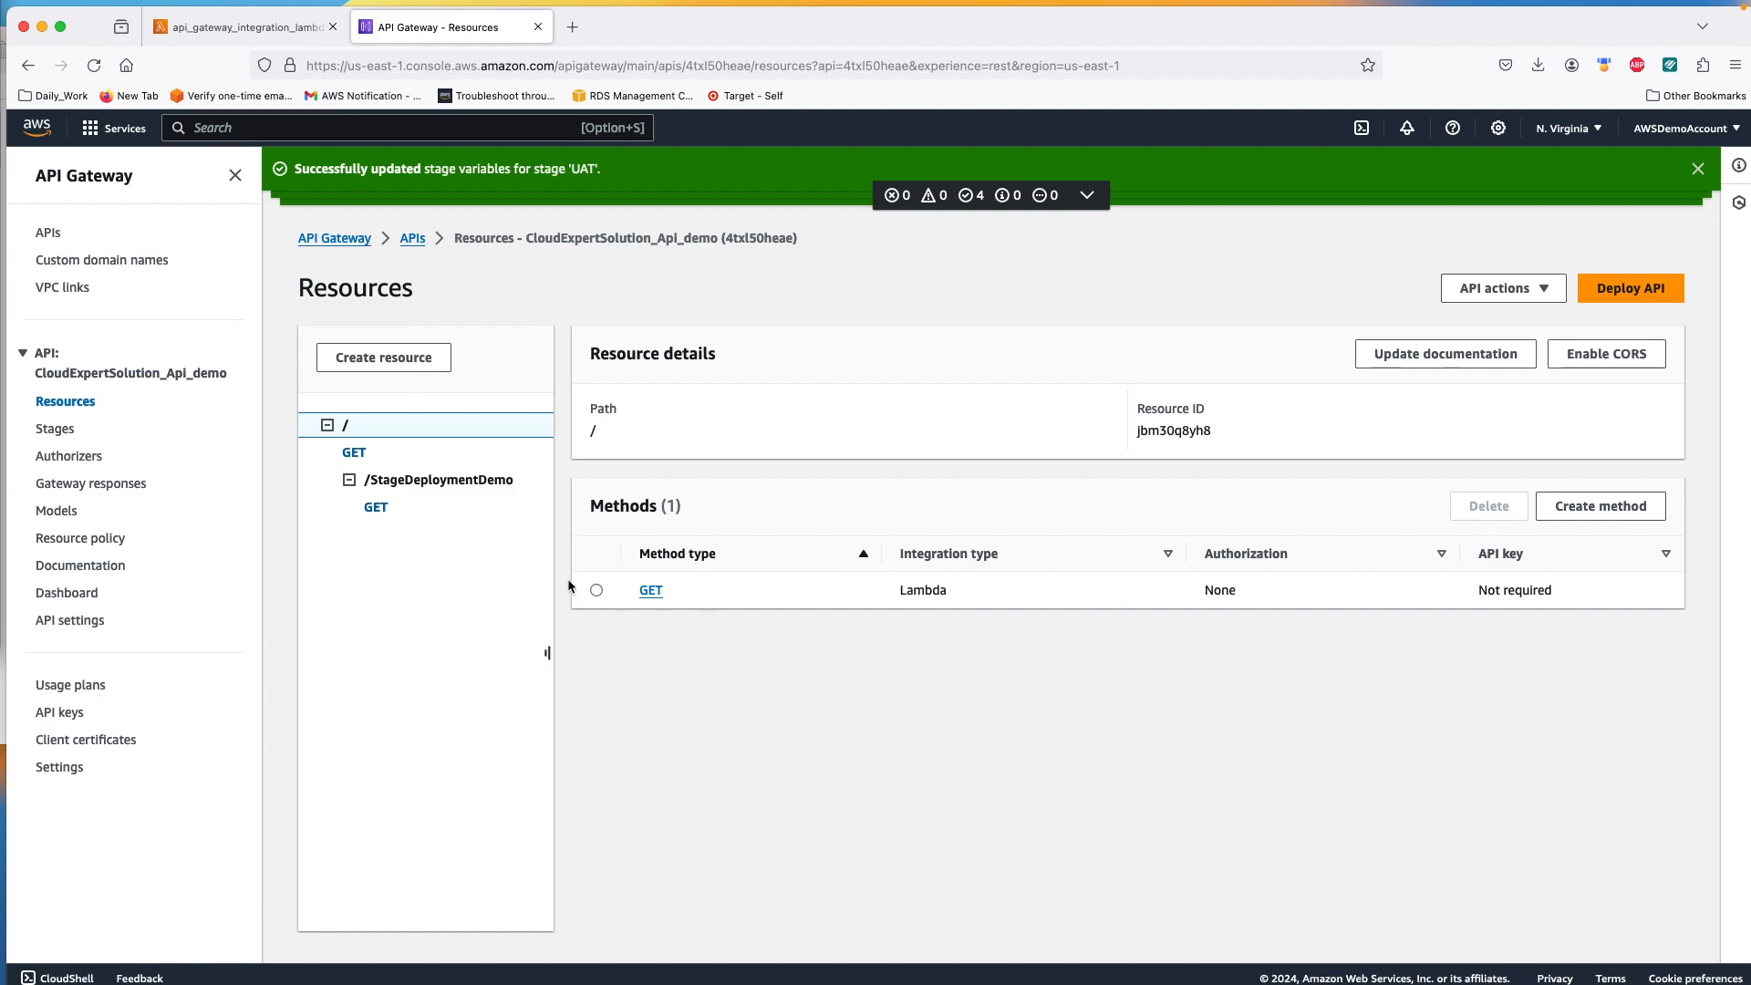
pyautogui.click(376, 507)
pyautogui.scroll(-2, 1330, 343)
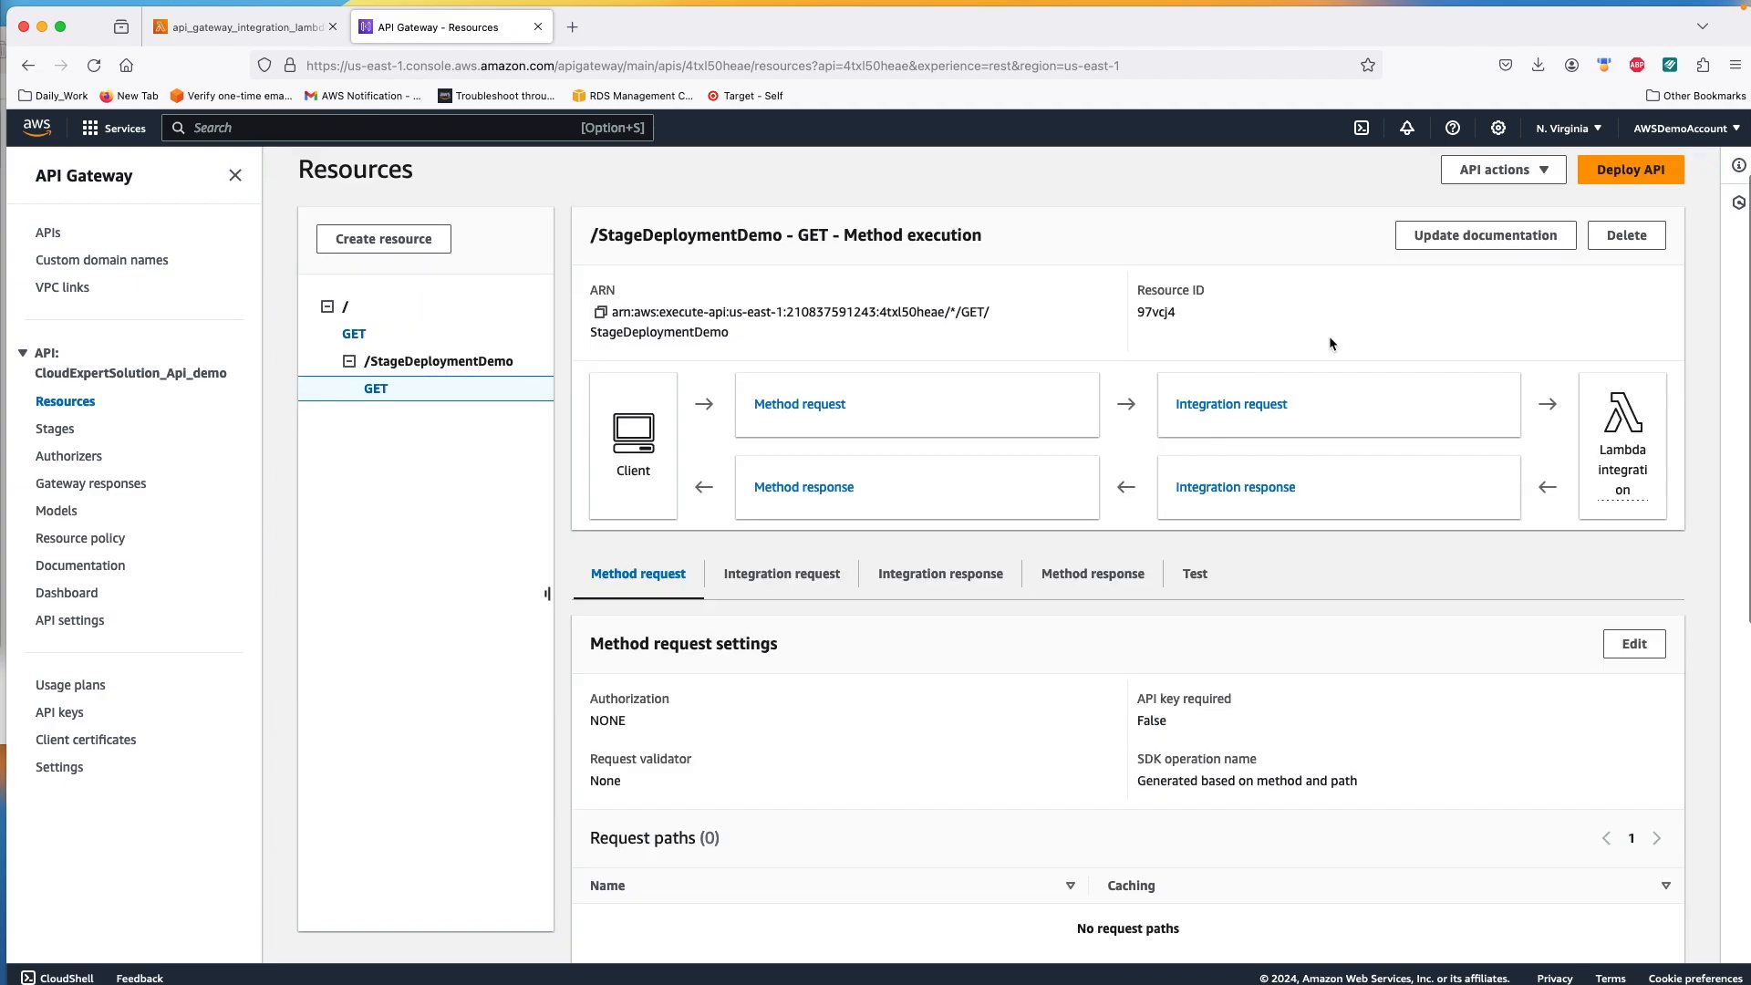
pyautogui.click(1630, 170)
pyautogui.click(775, 548)
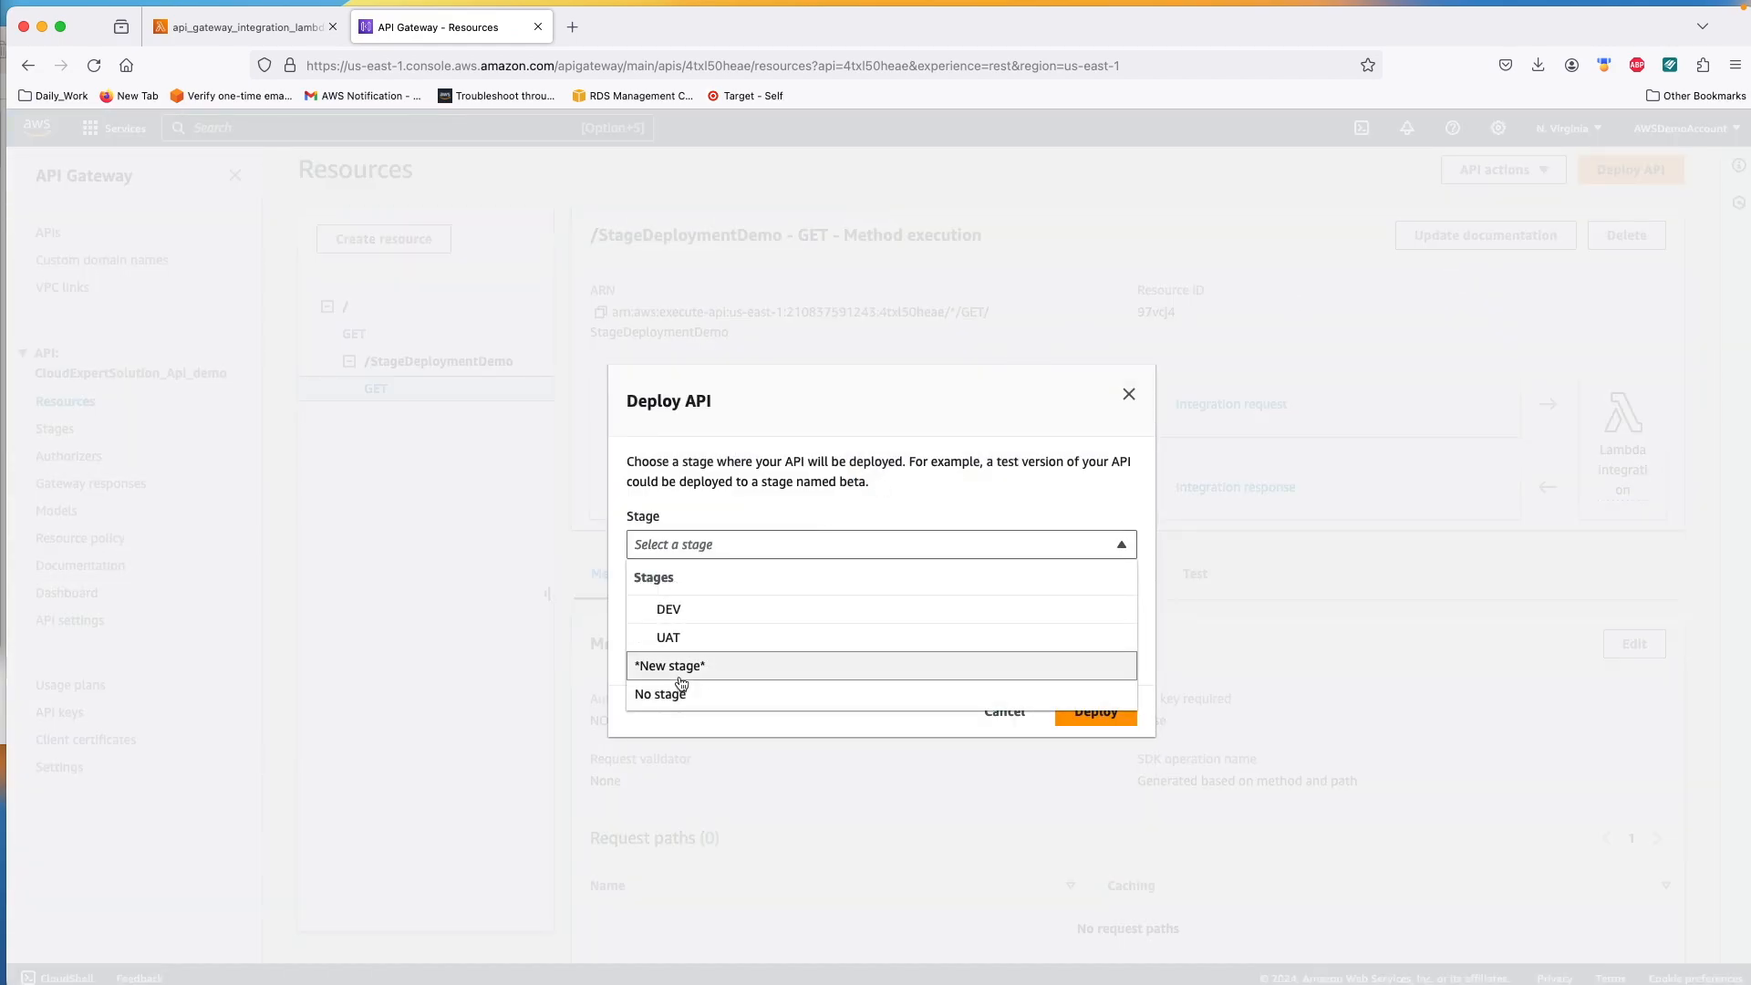
pyautogui.click(682, 668)
pyautogui.write('PROD')
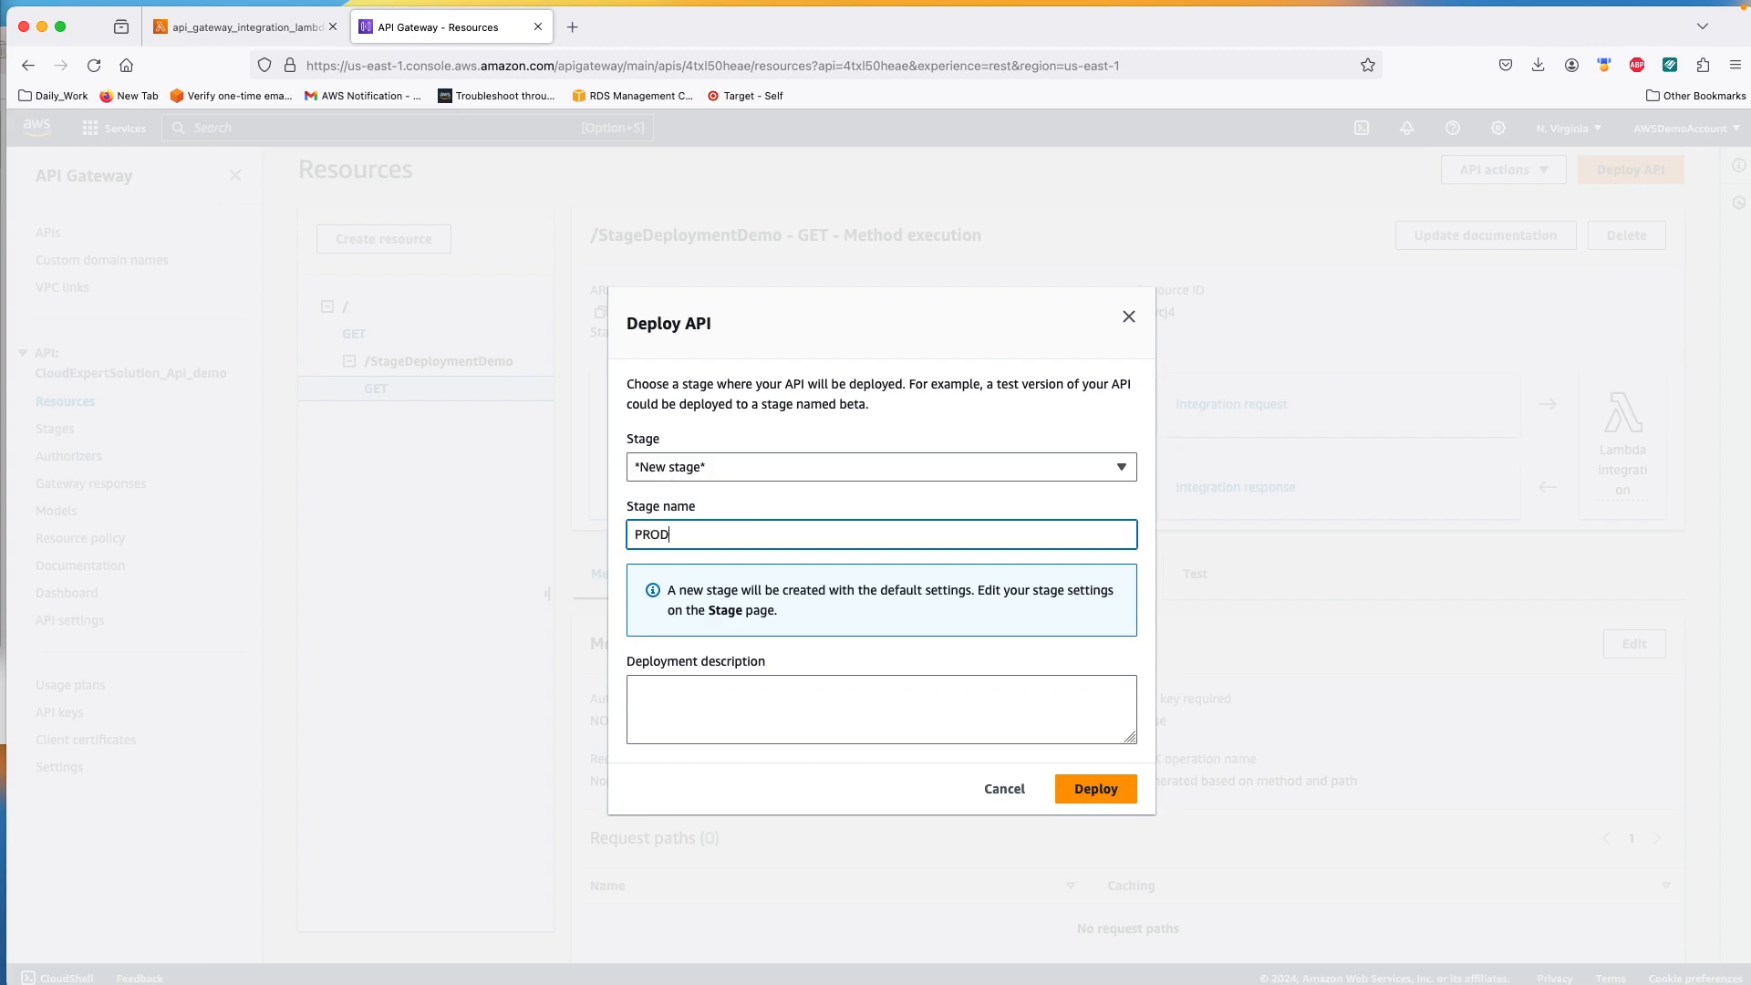
pyautogui.click(1096, 794)
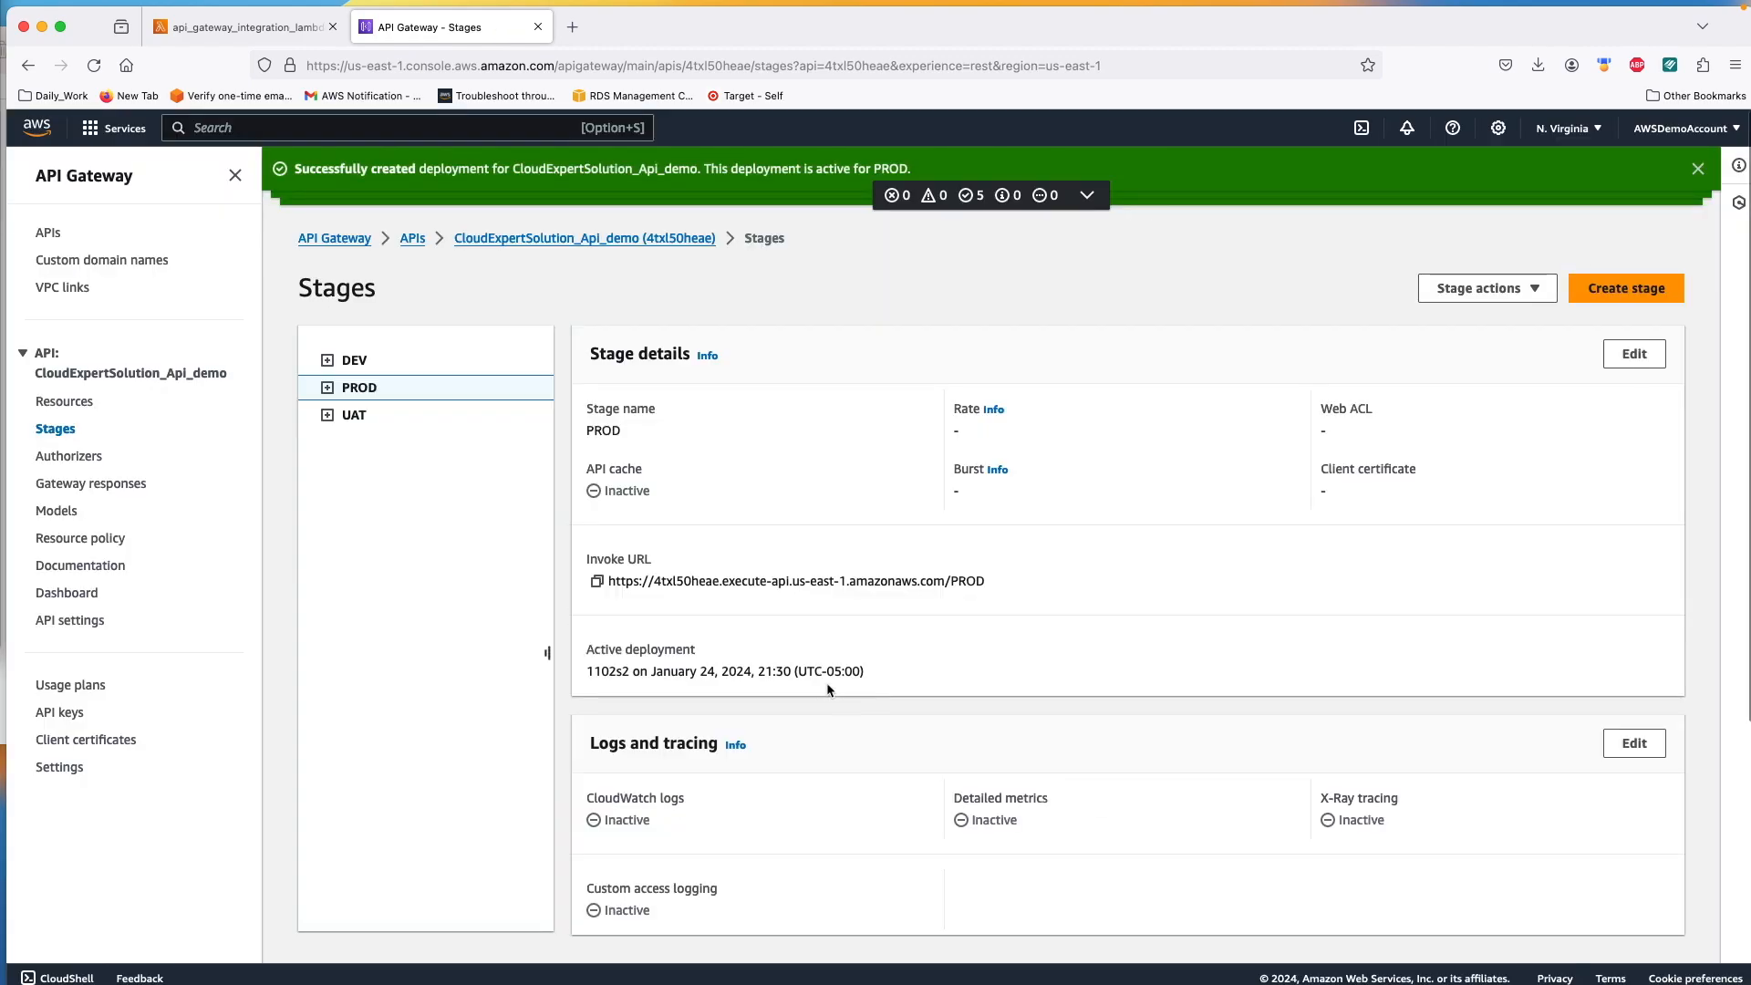
# Step: Add a stage variable named lambdaAlias with the value PROD to the PROD stage and save it
pyautogui.scroll(-5, 821, 688)
pyautogui.click(1622, 676)
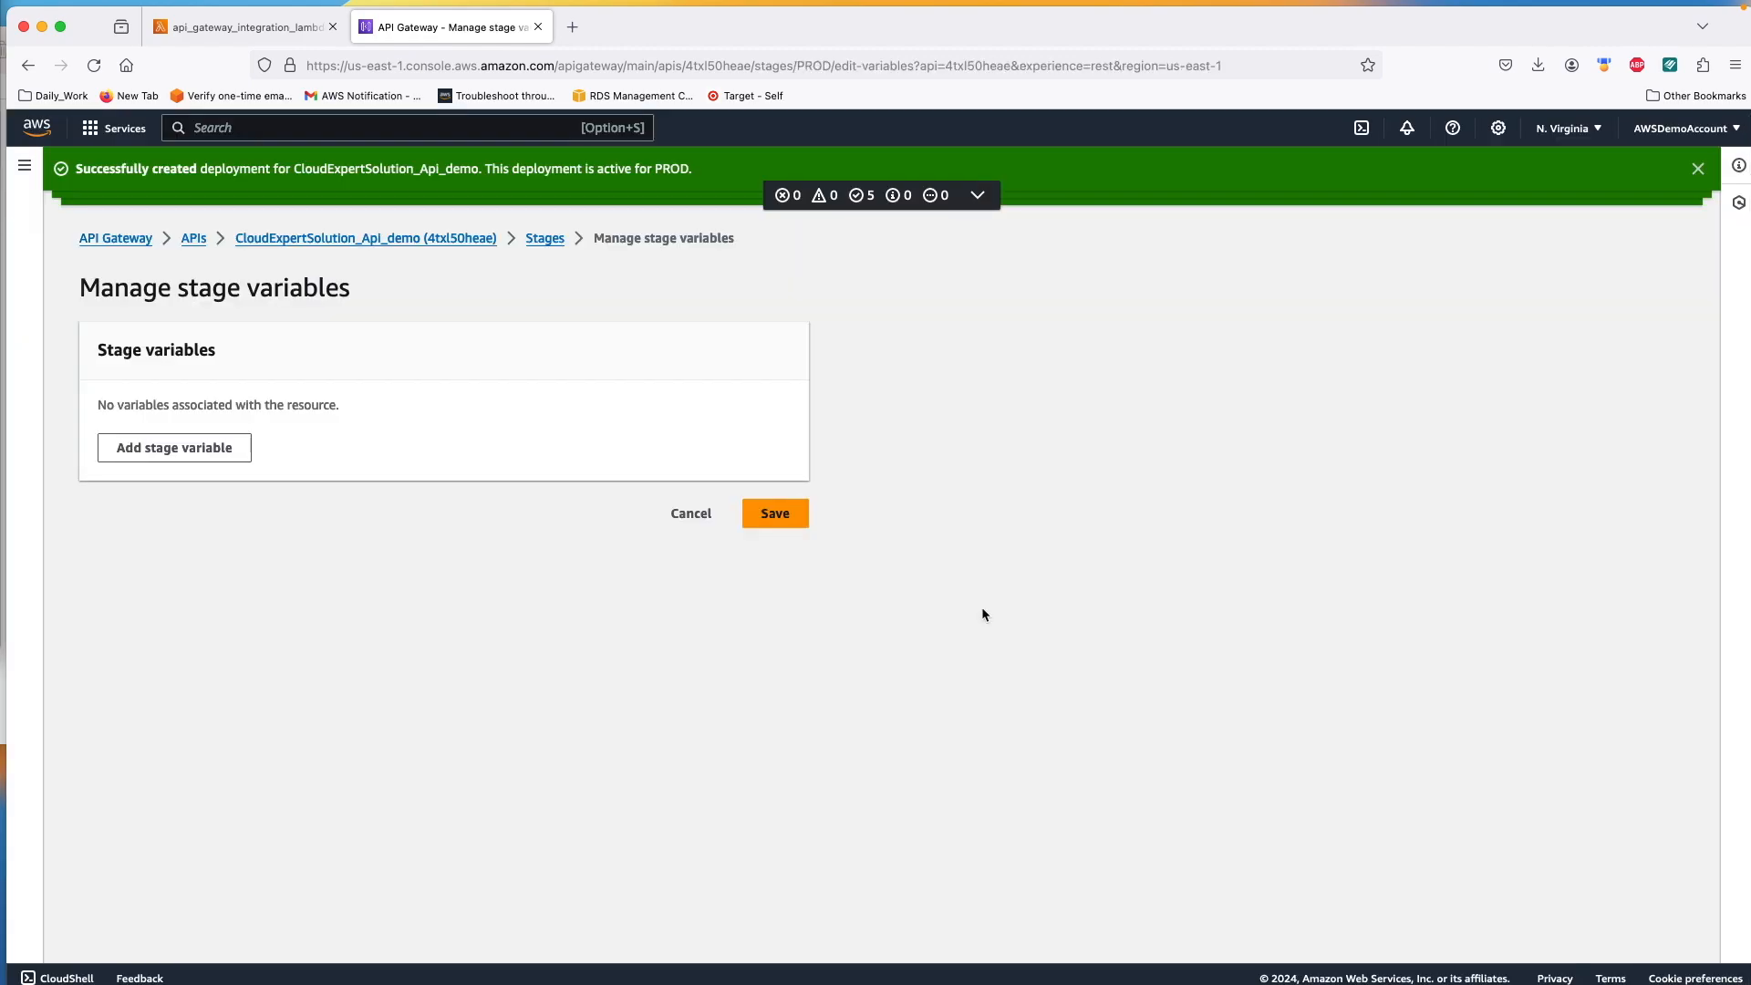
pyautogui.click(188, 447)
pyautogui.write('lambdaAlias')
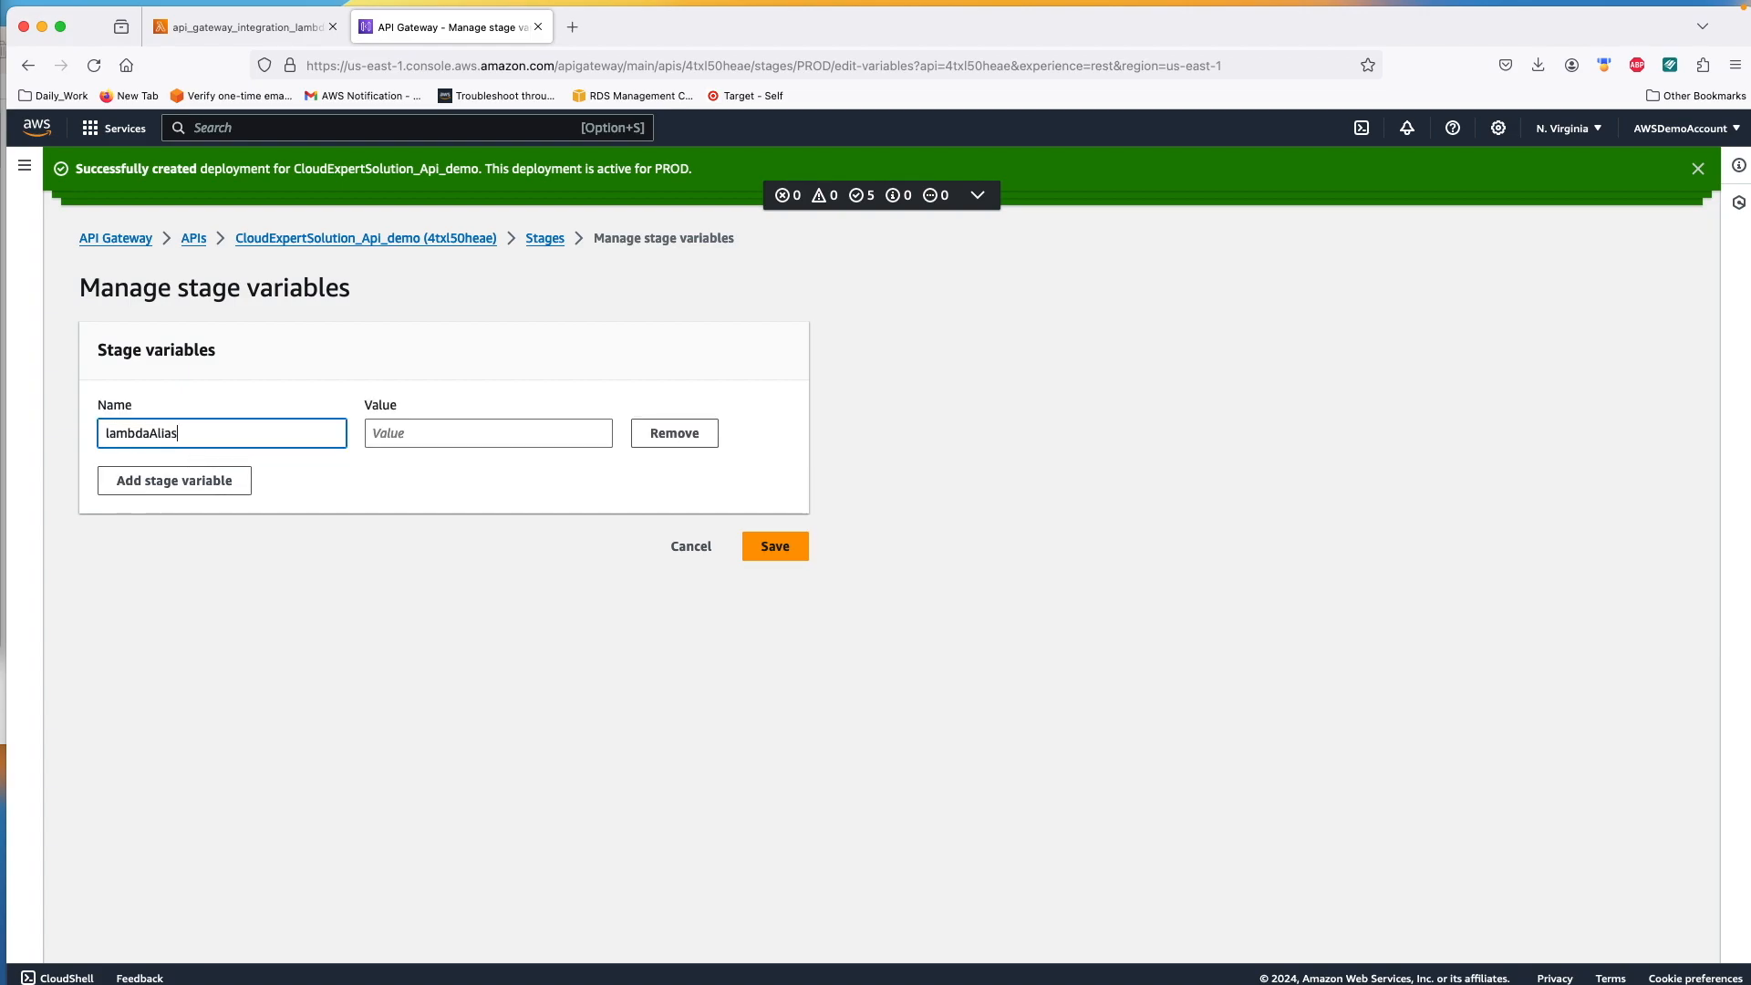
pyautogui.click(401, 440)
pyautogui.write('PROD')
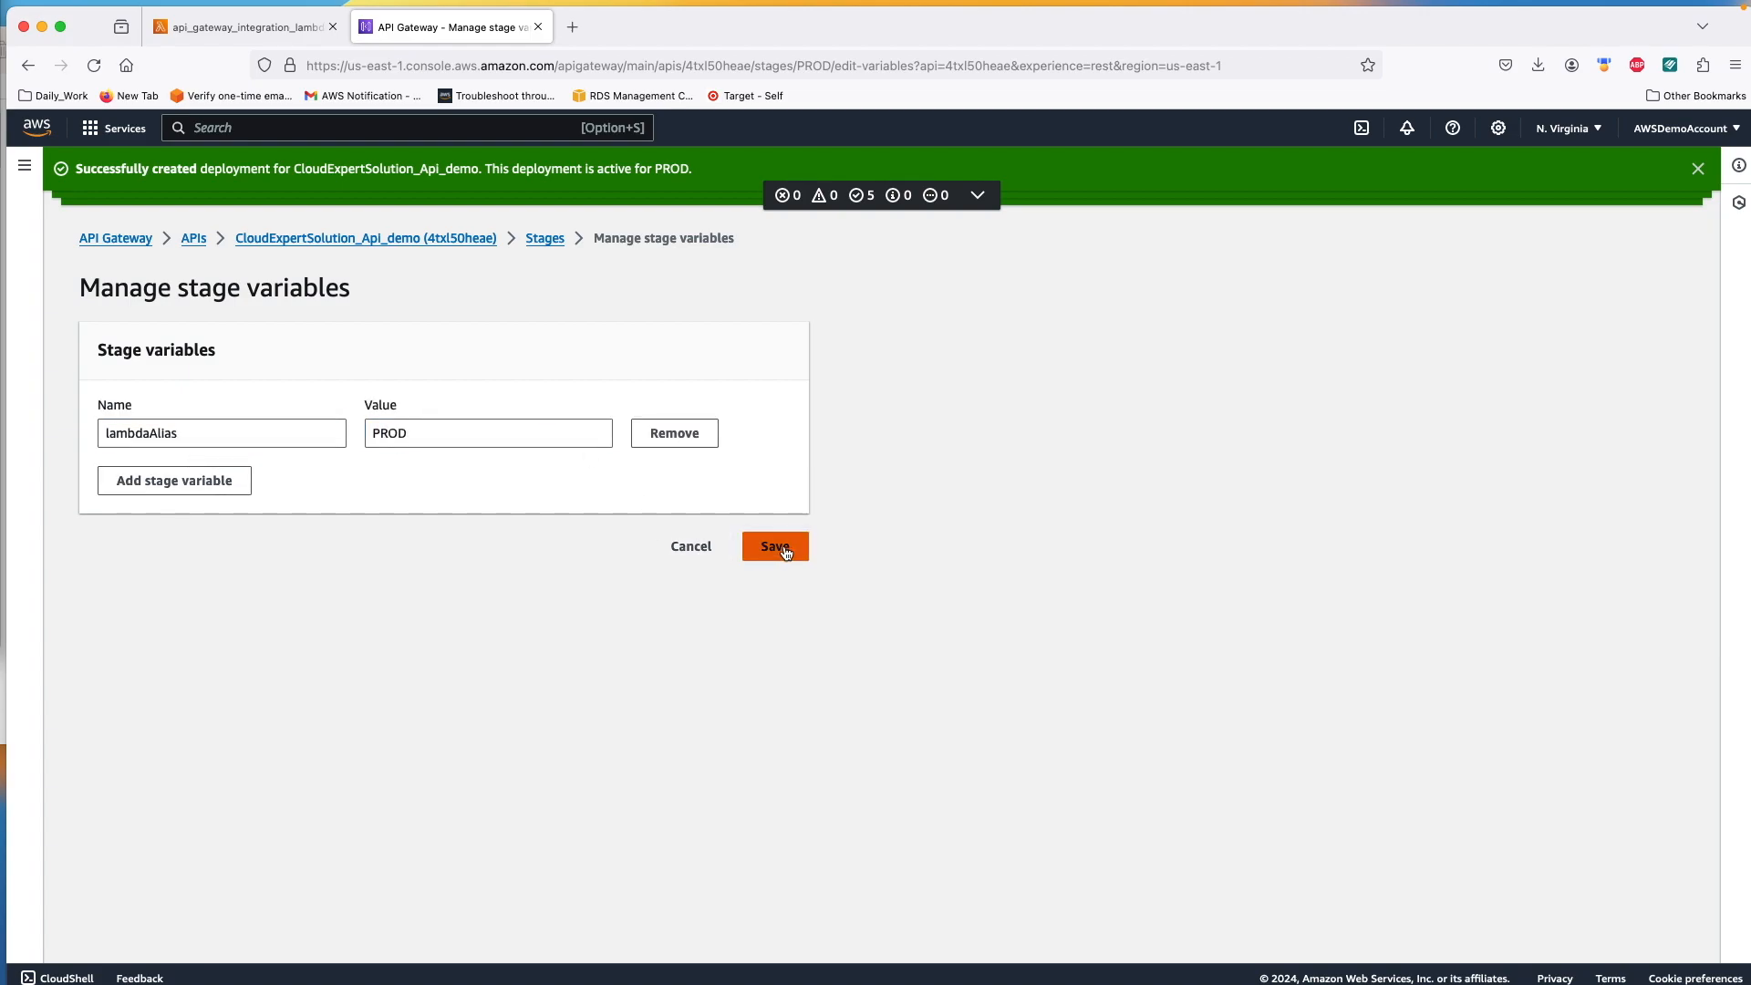
pyautogui.click(775, 546)
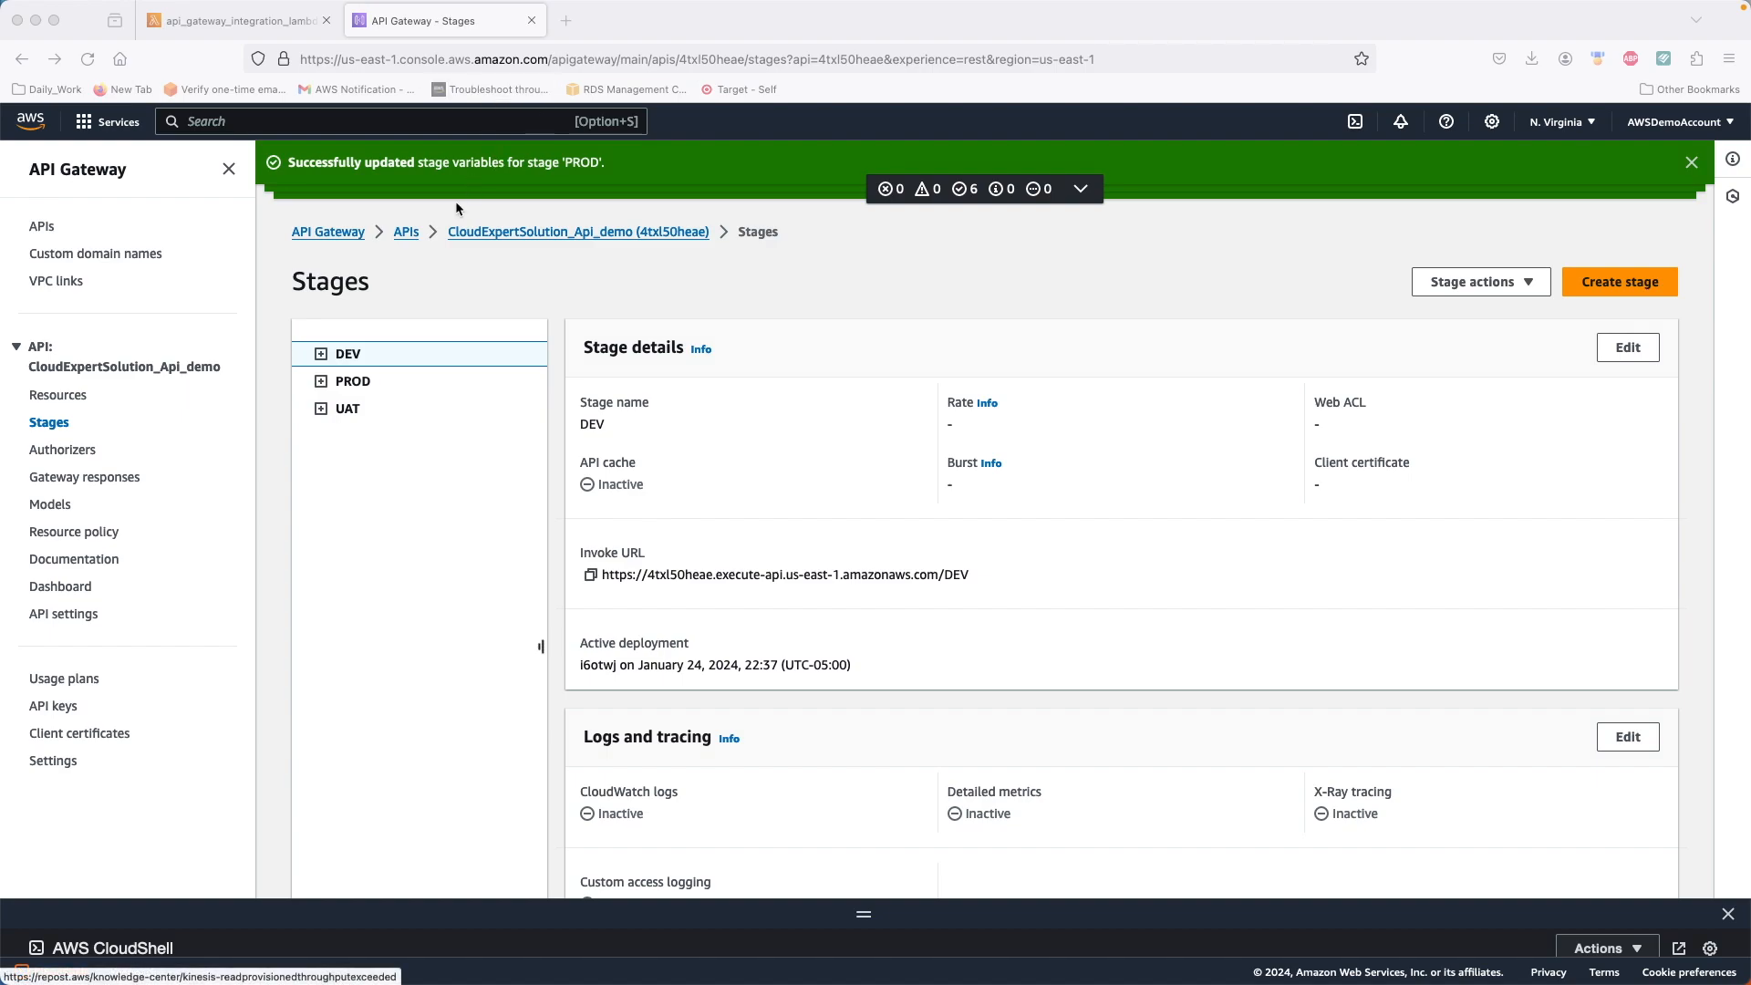
# Step: Copy the PROD stage's invoke URL and open it in a new browser tab with /StageDeploymentDemo appended to check the response message
pyautogui.click(356, 381)
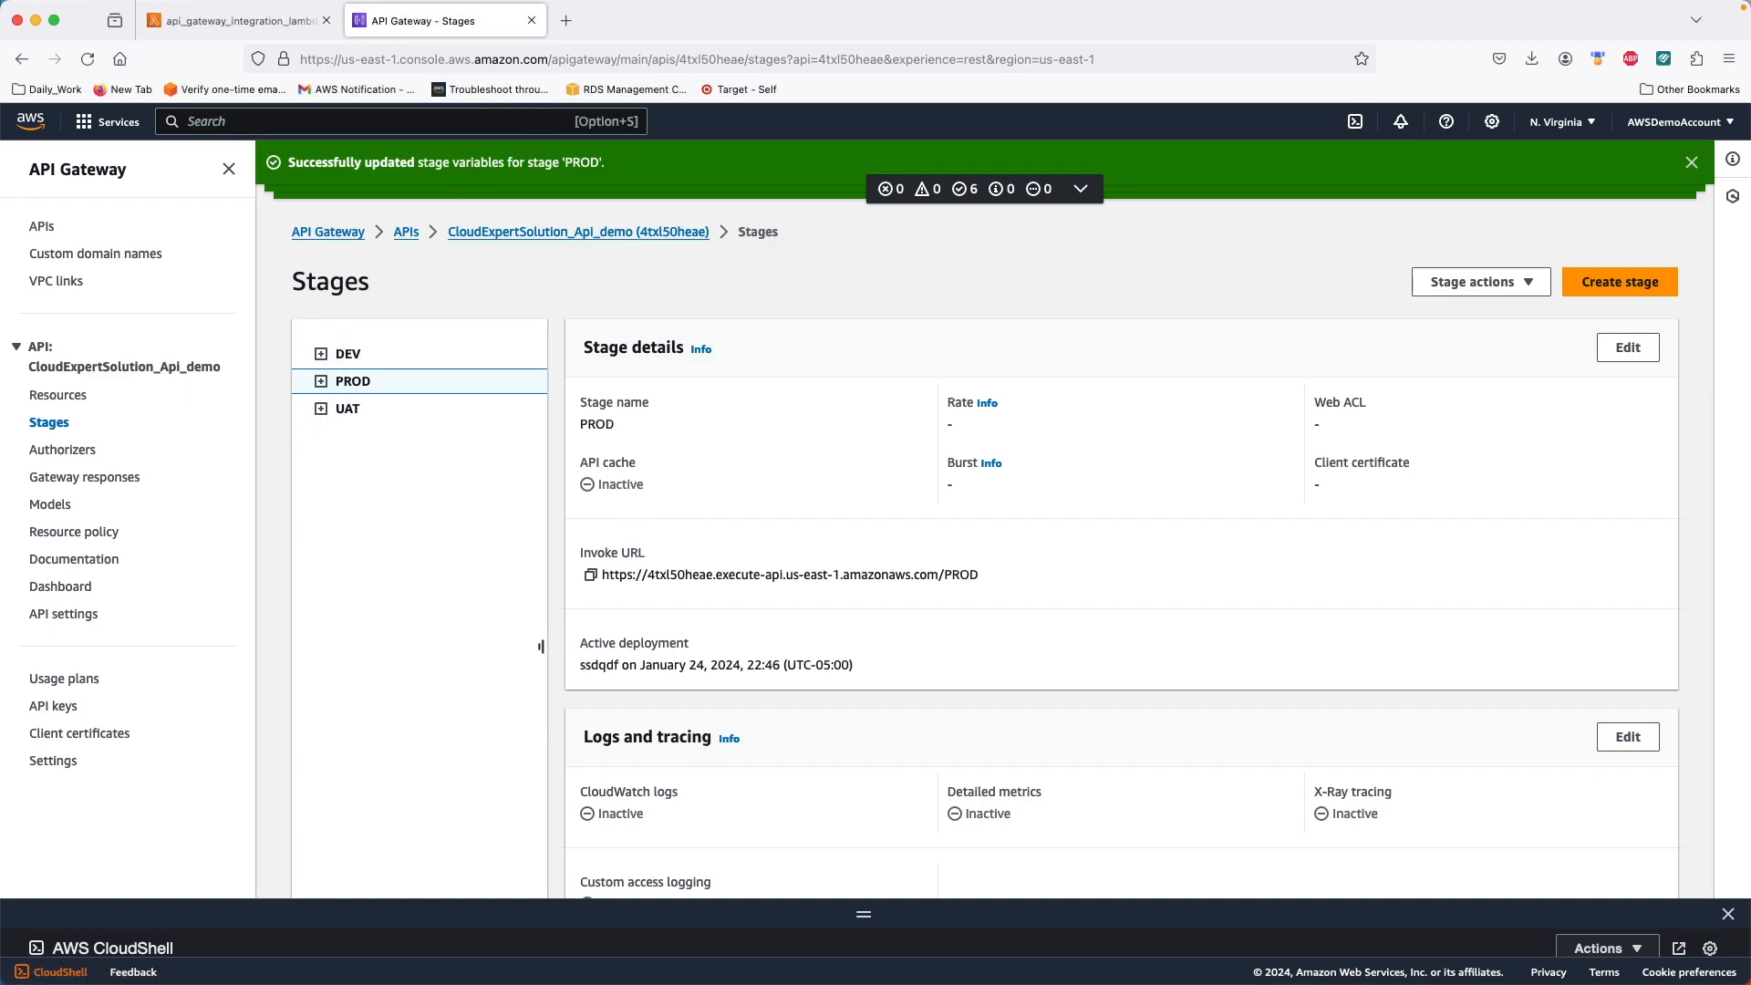
pyautogui.click(590, 575)
pyautogui.click(564, 20)
pyautogui.press('super+v')
pyautogui.write('/Sta')
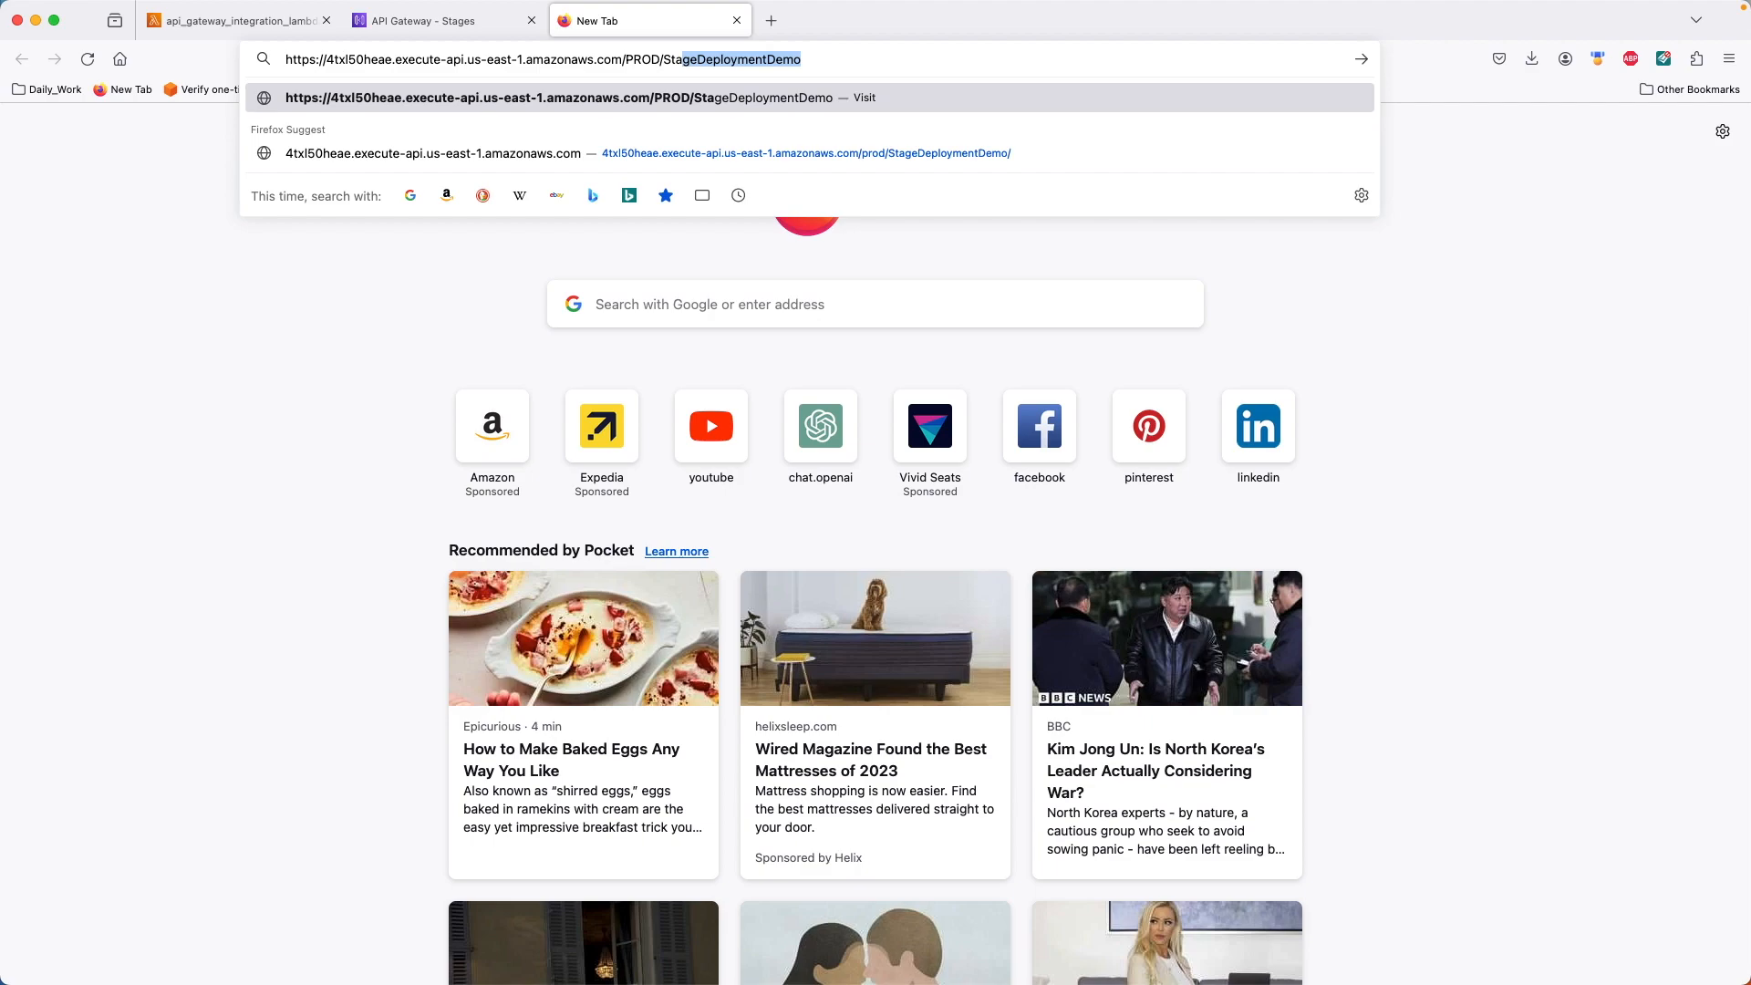
pyautogui.click(624, 94)
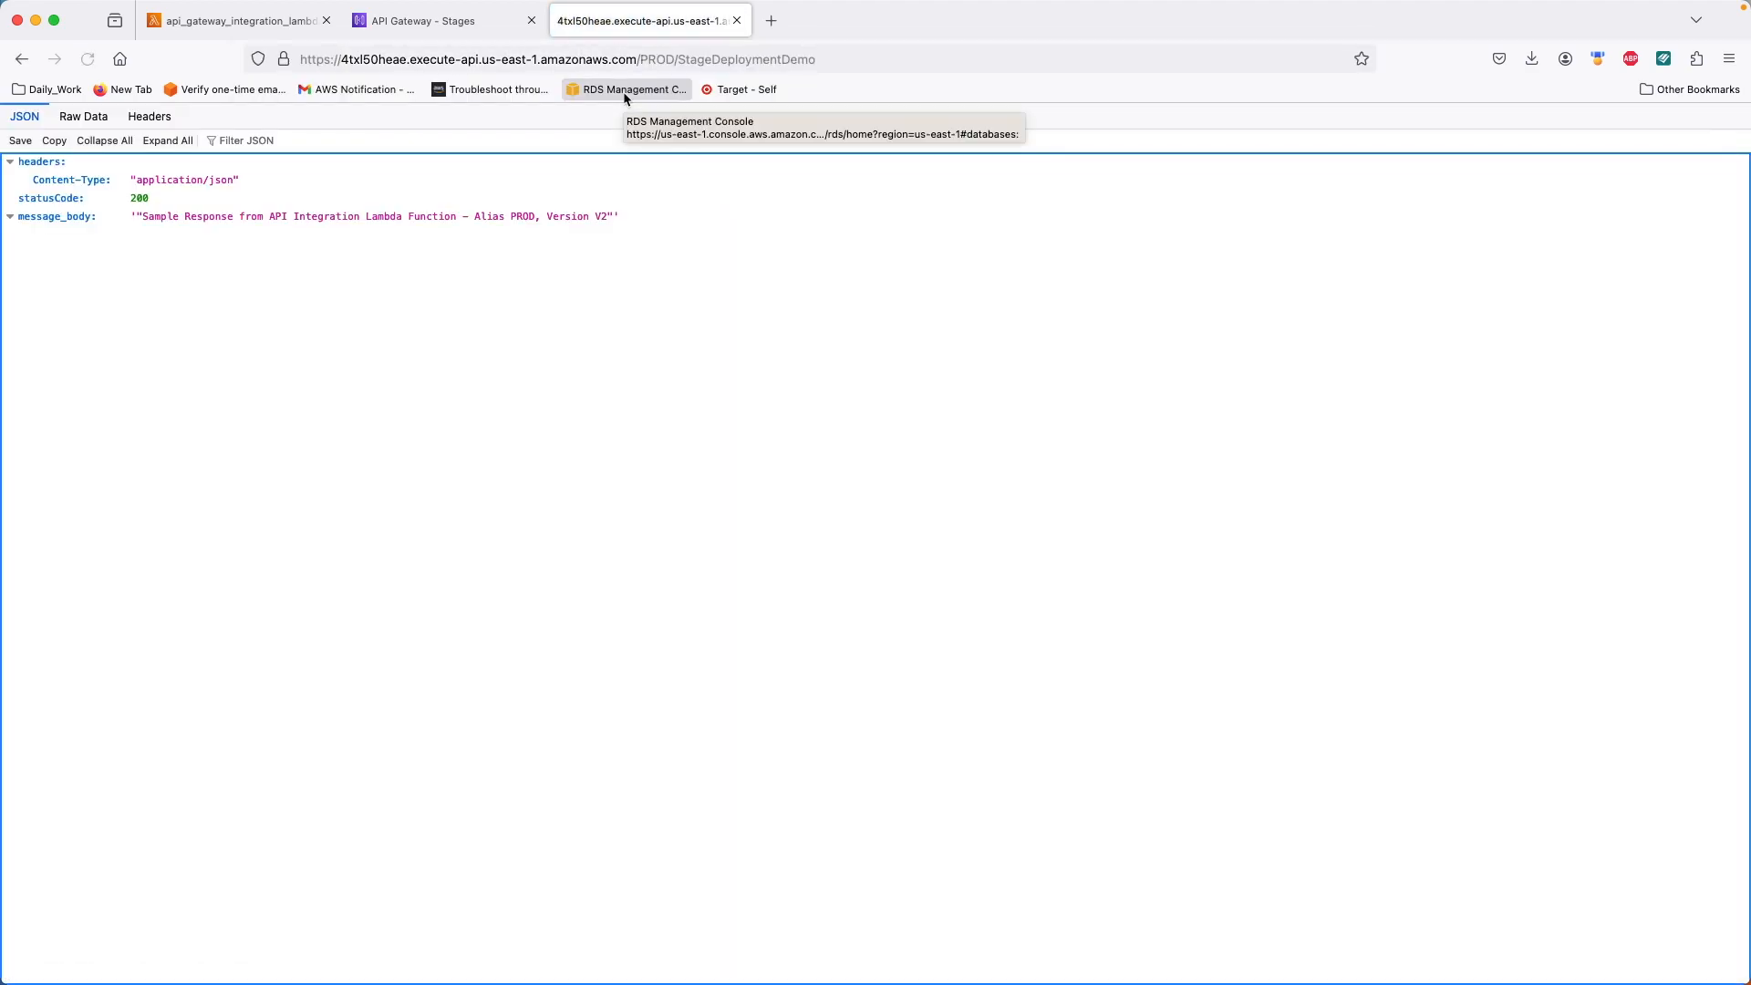
pyautogui.moveTo(526, 216); pyautogui.dragTo(376, 214)
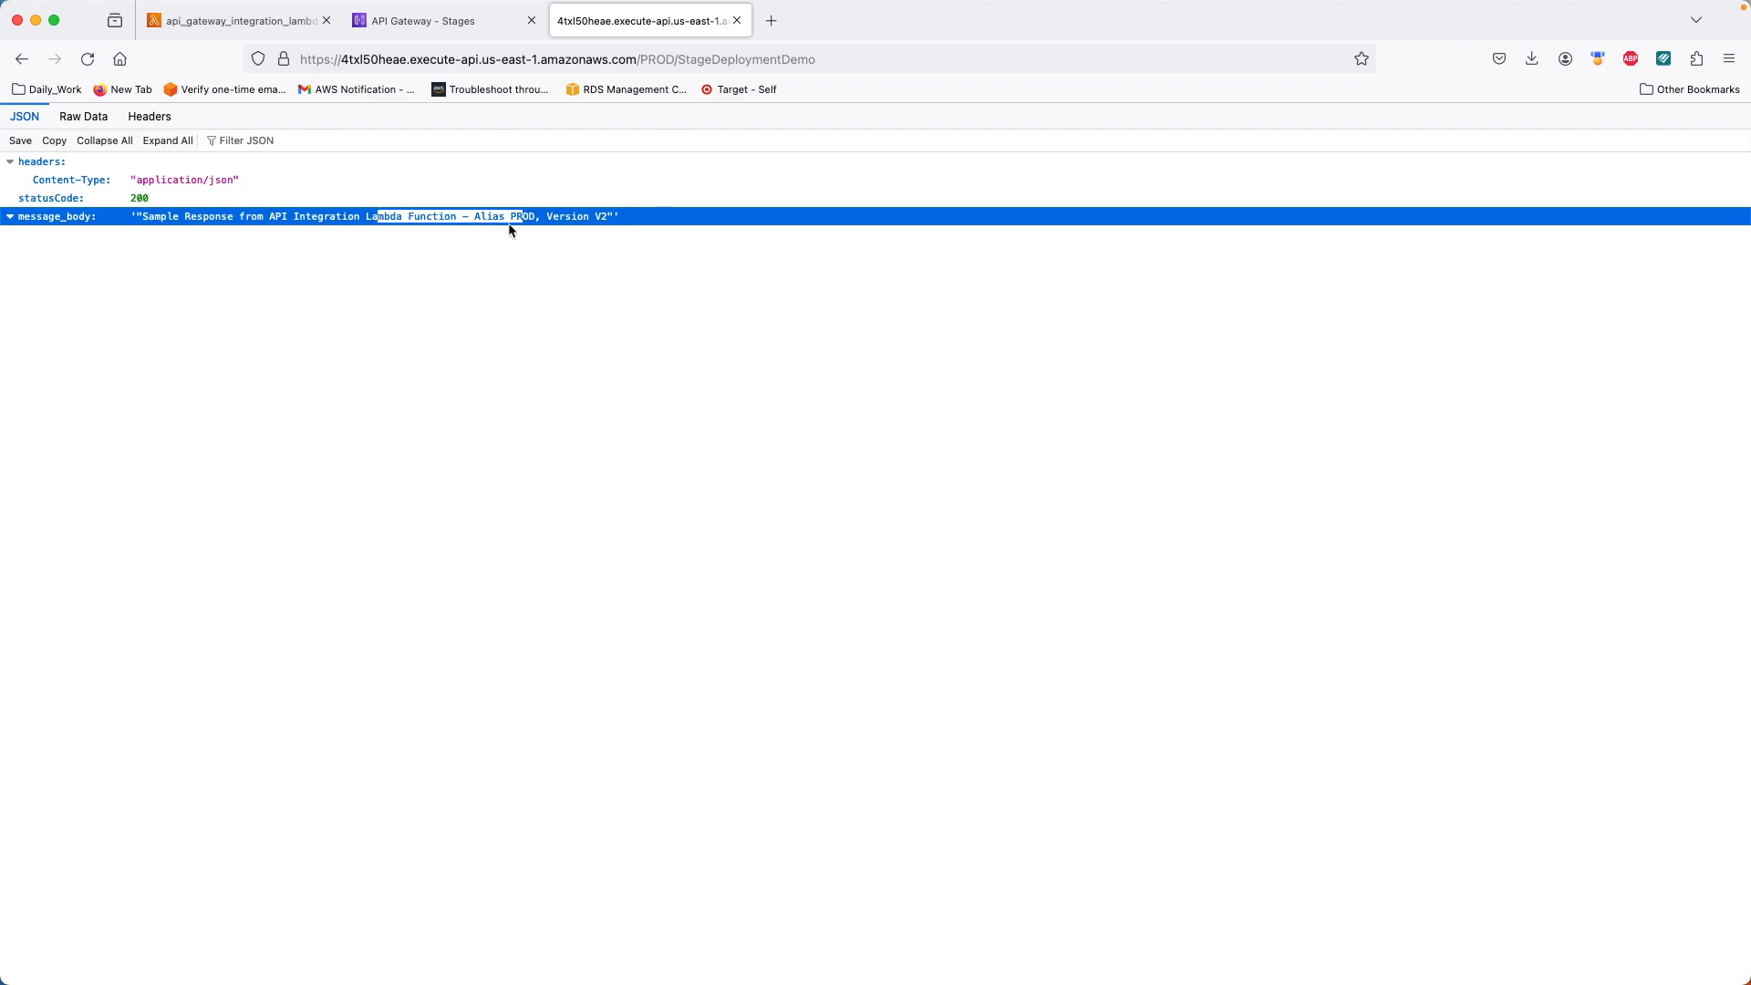
# Step: Request the StageDeploymentDemo URL with the stage segment changed to UAT, and again with DEV
pyautogui.doubleClick(653, 58)
pyautogui.write('UAT')
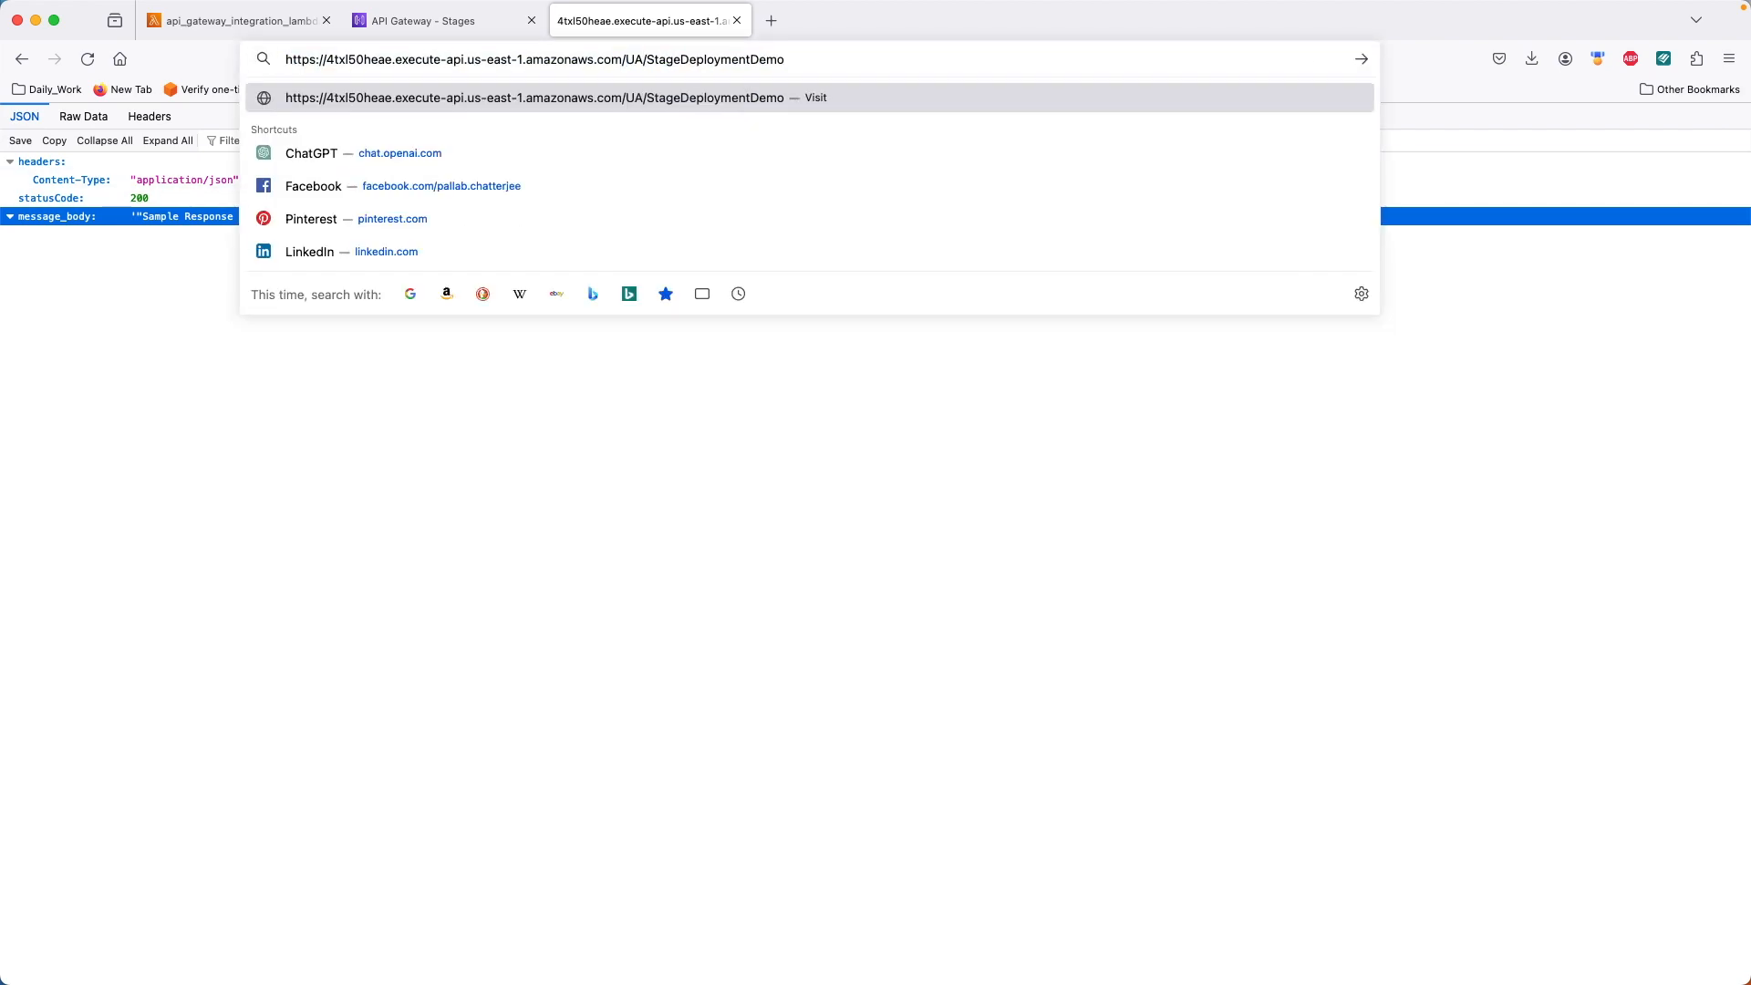
pyautogui.press('Return')
pyautogui.moveTo(474, 216); pyautogui.dragTo(604, 216)
pyautogui.doubleClick(654, 60)
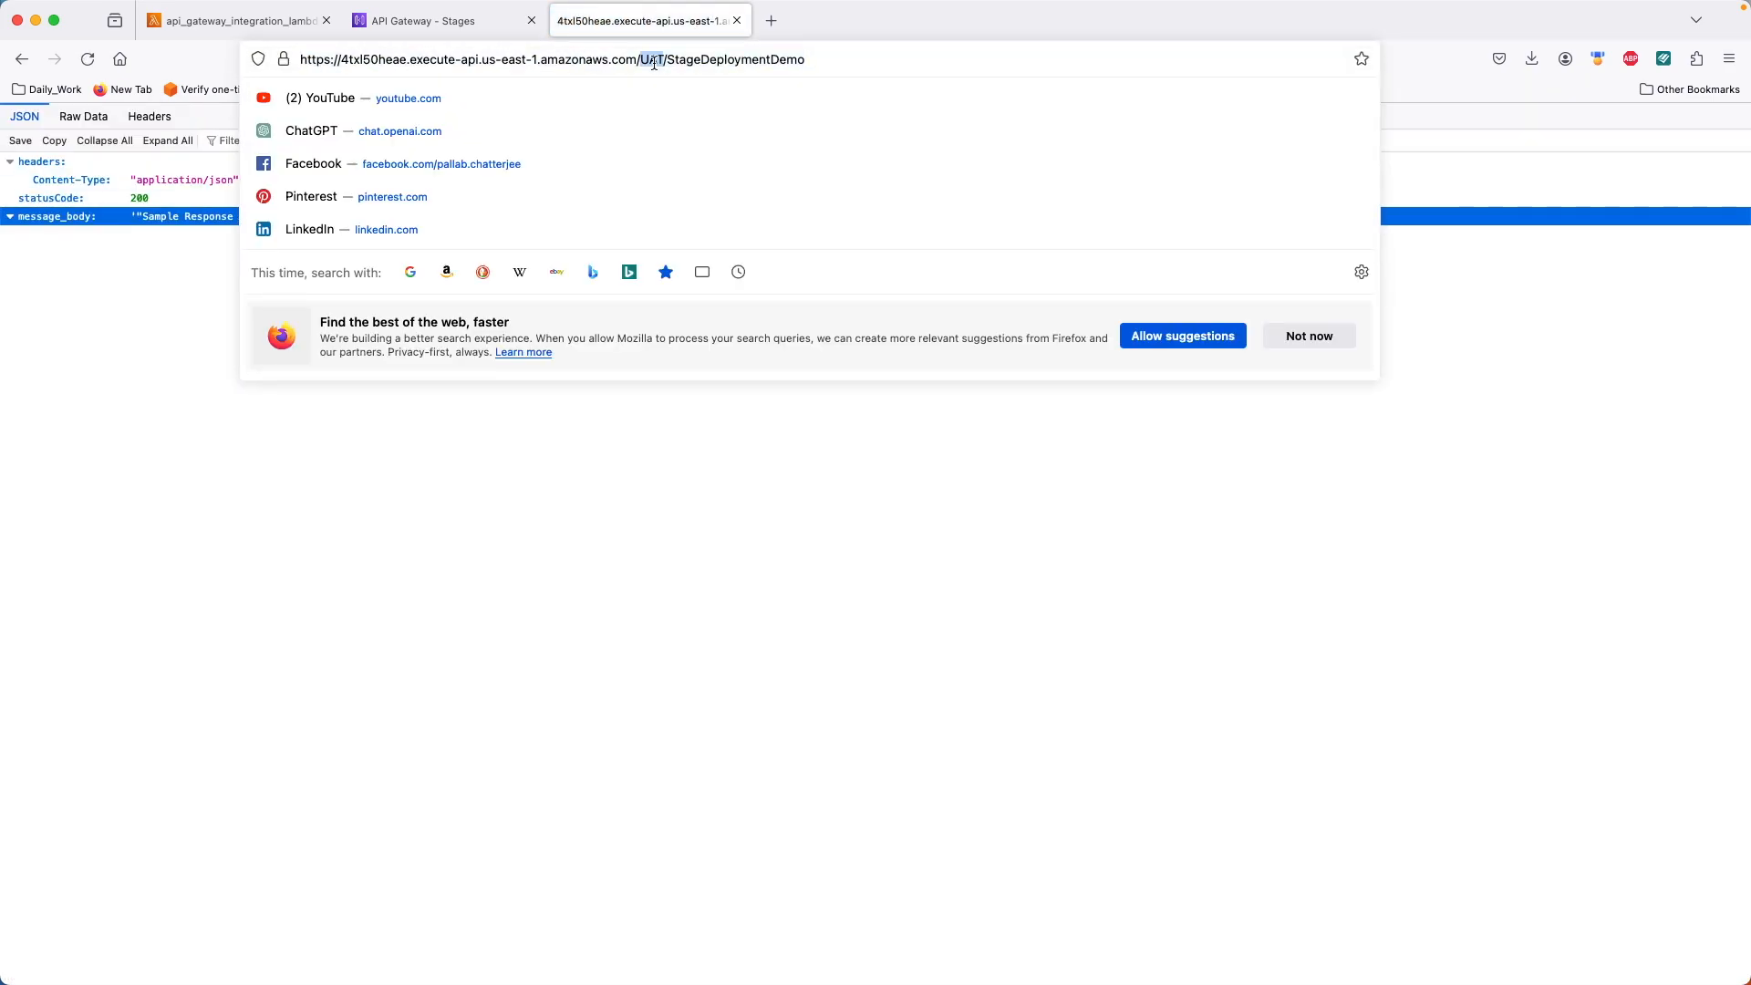
pyautogui.write('DEV')
pyautogui.press('Return')
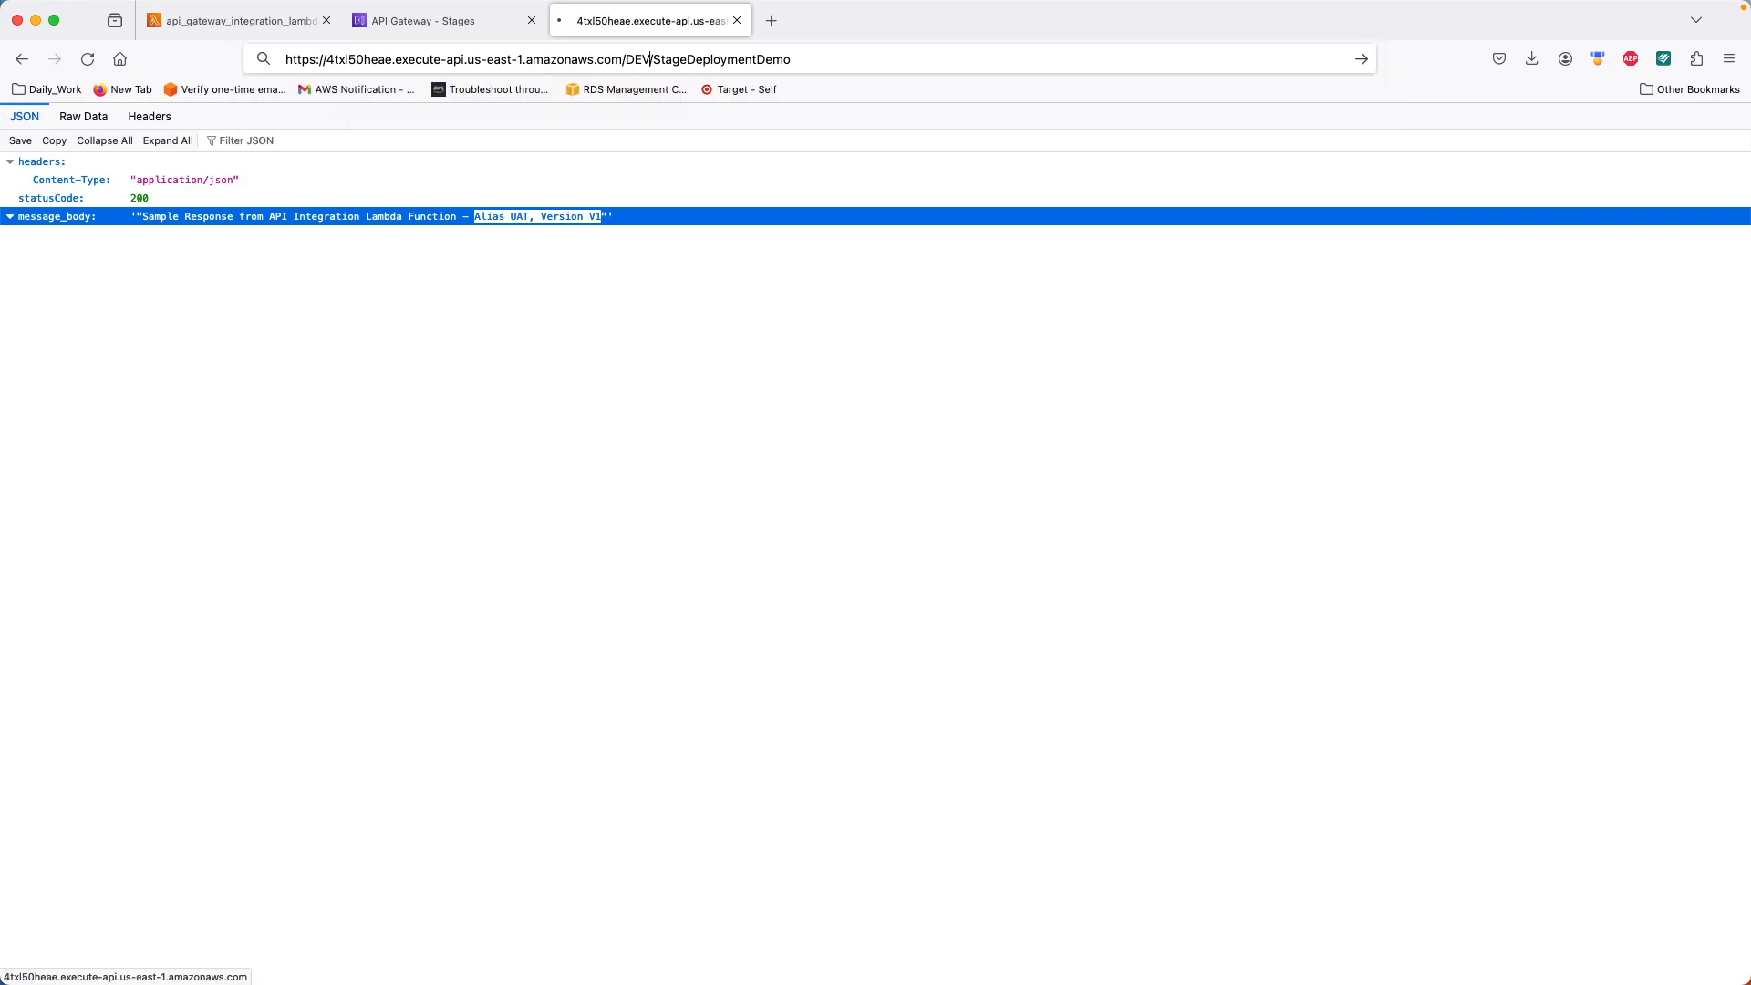
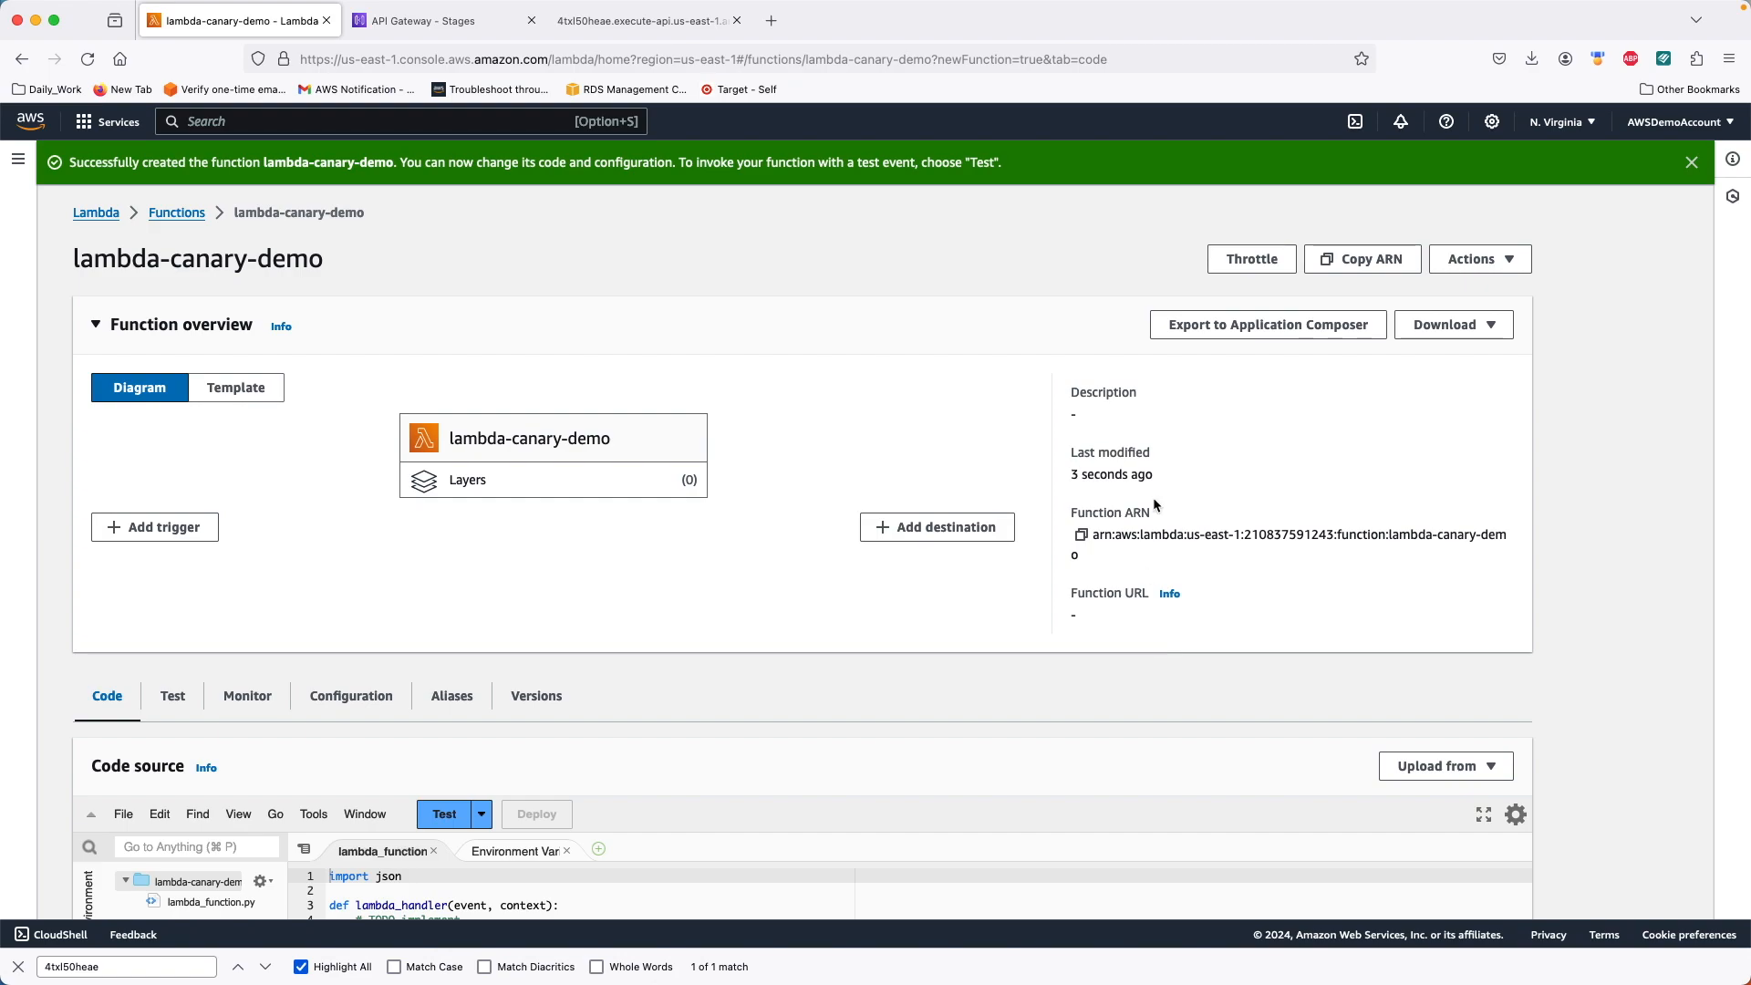
# Step: Copy the source code of the api_gateway_integration_lambda function
pyautogui.click(178, 215)
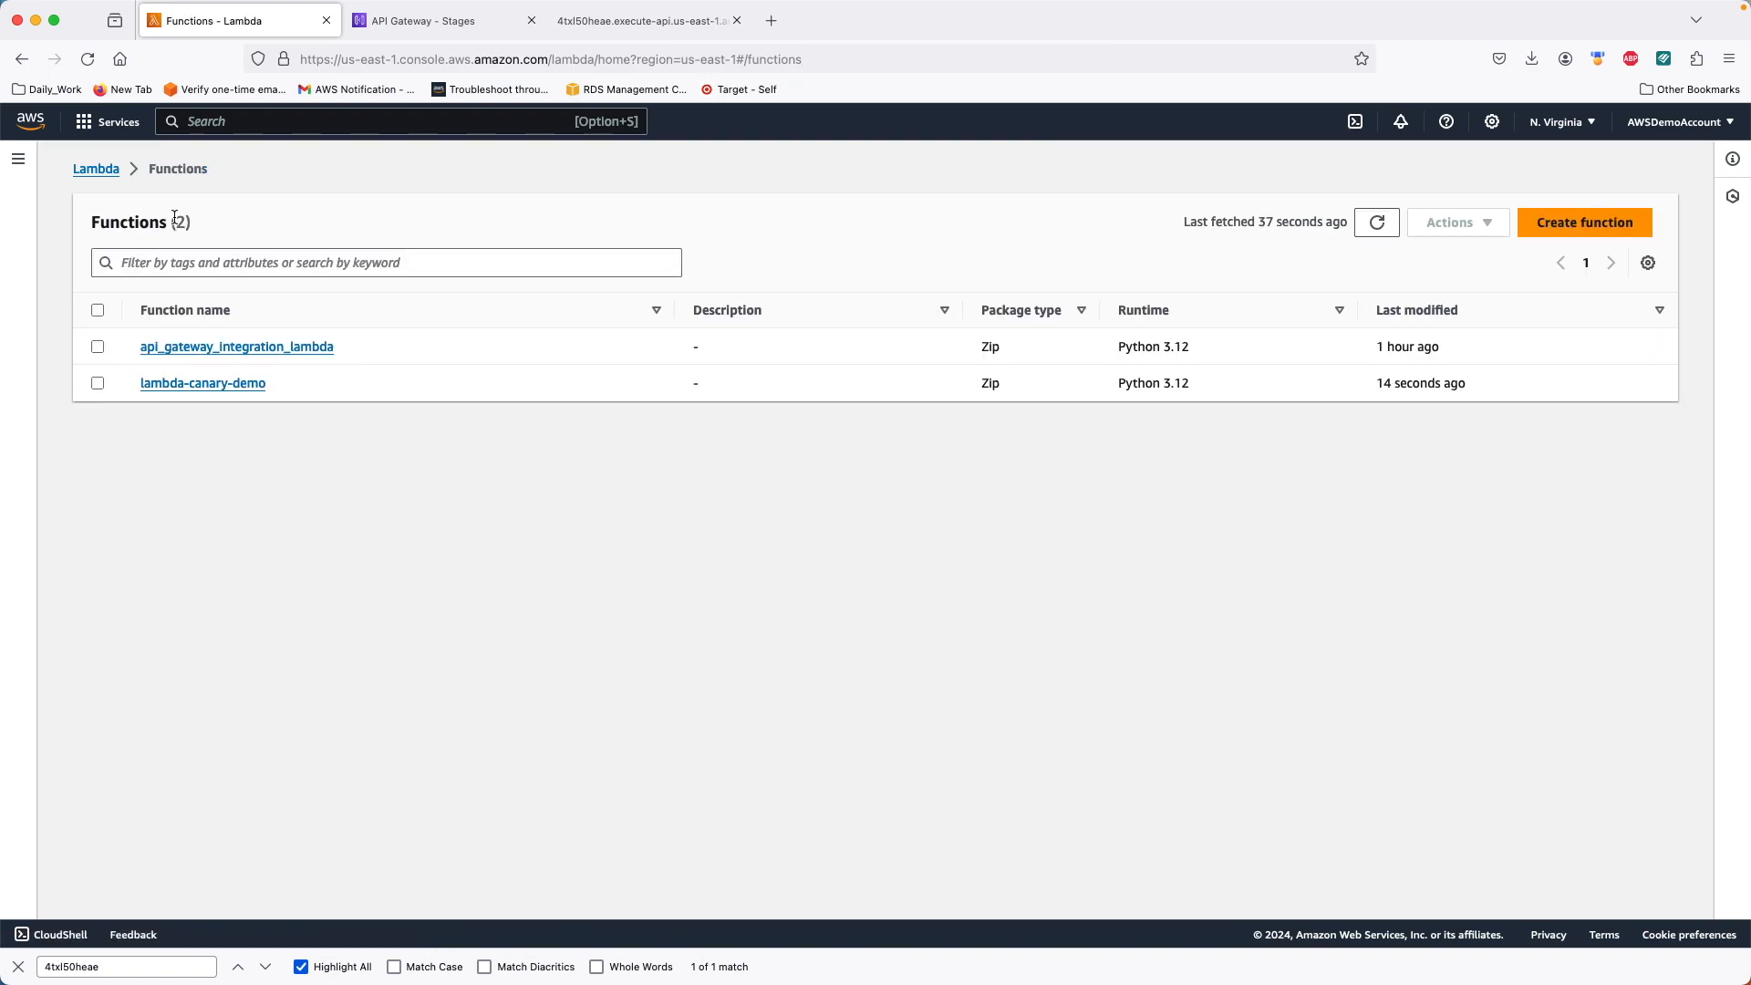
pyautogui.click(234, 349)
pyautogui.click(107, 654)
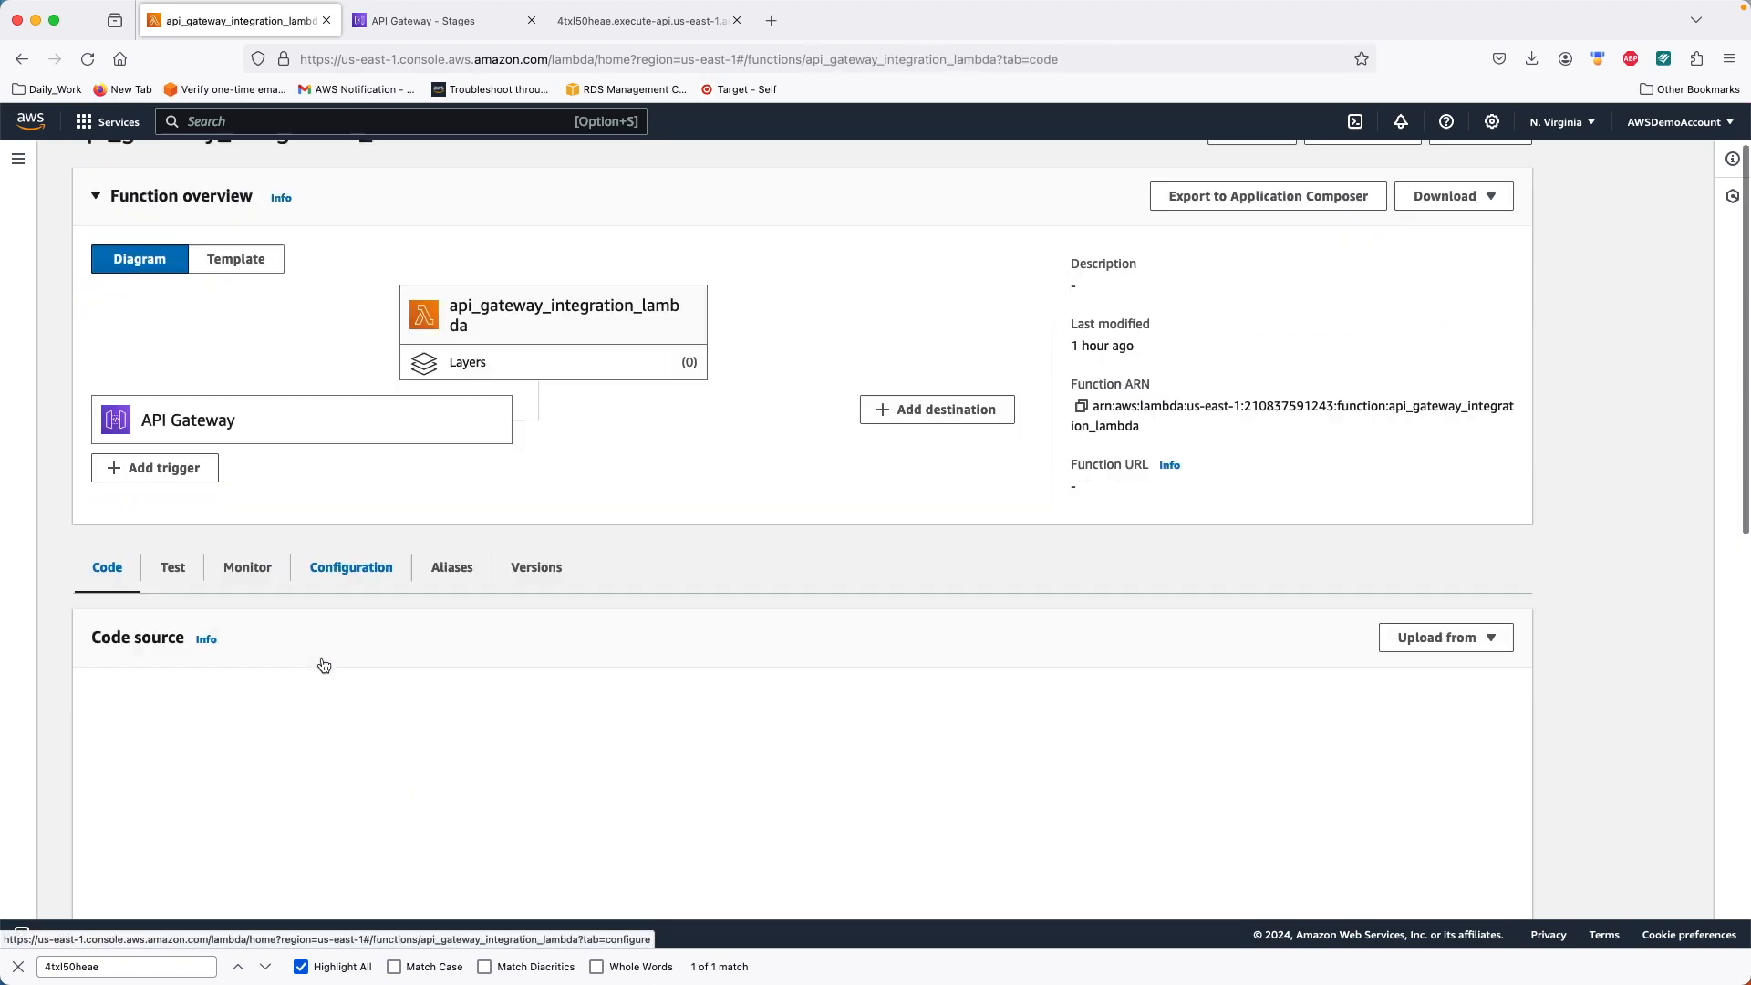
pyautogui.moveTo(358, 586); pyautogui.dragTo(193, 241)
pyautogui.press('super+c')
# Step: Open the lambda-canary-demo function and replace its default code with the copied handler code
pyautogui.click(177, 169)
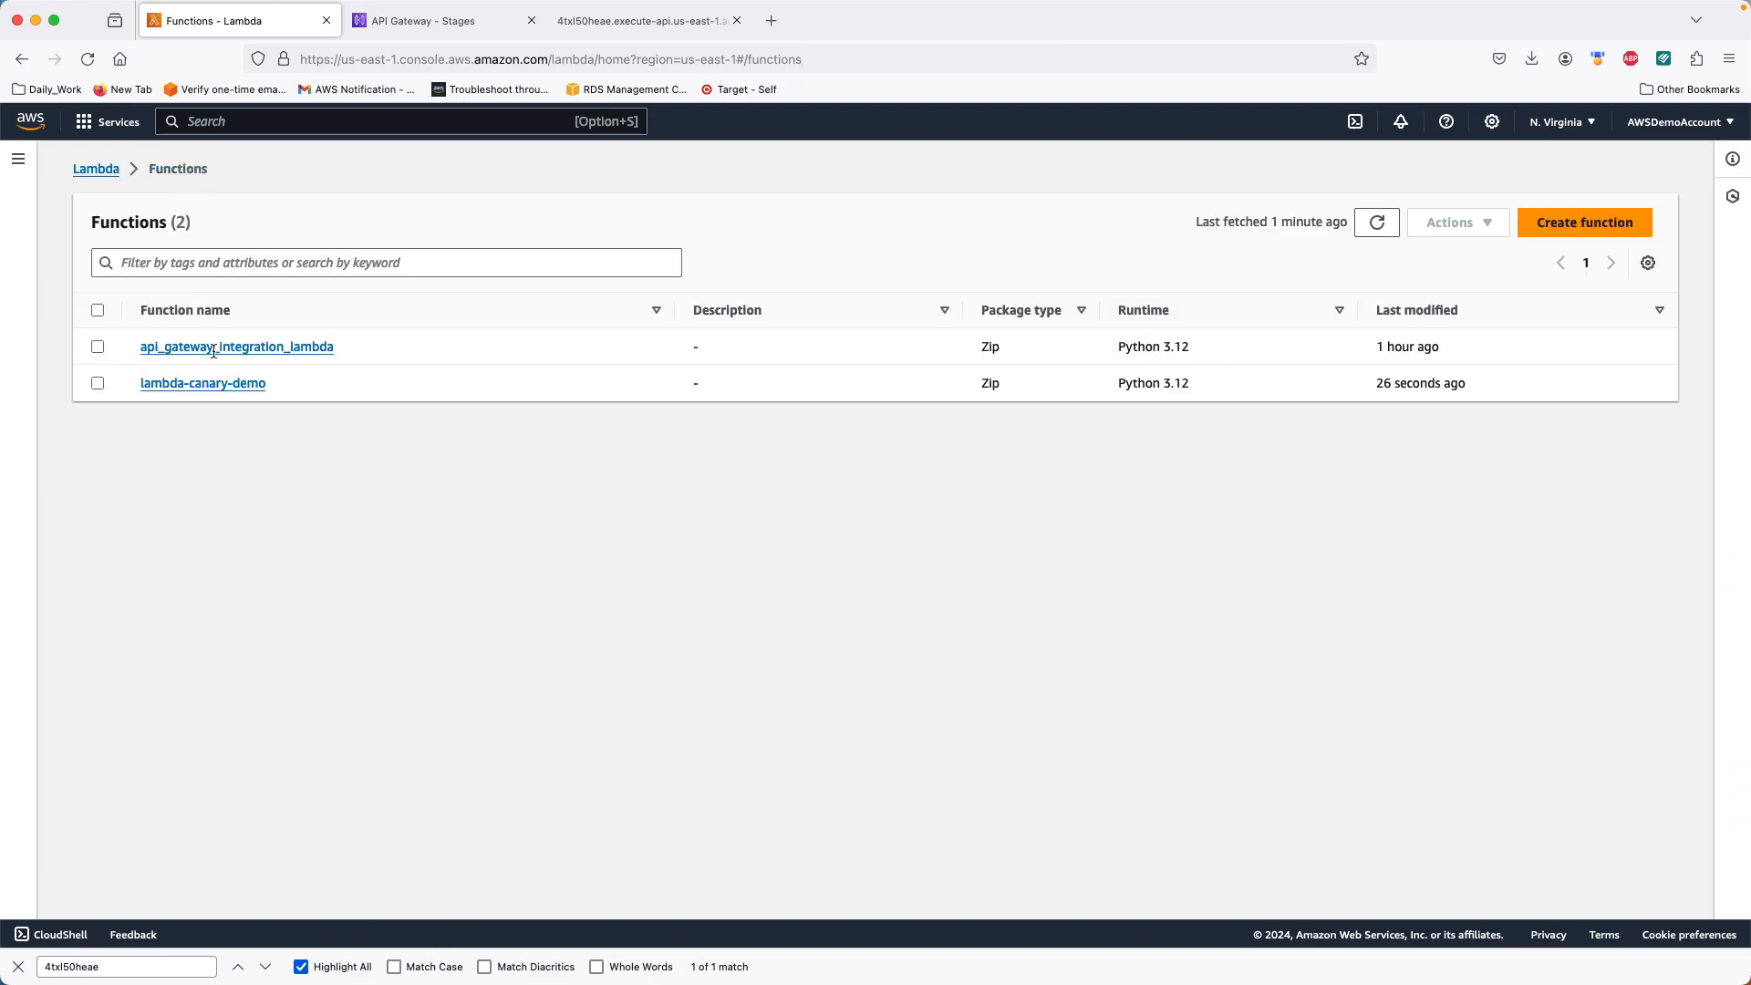
pyautogui.click(195, 381)
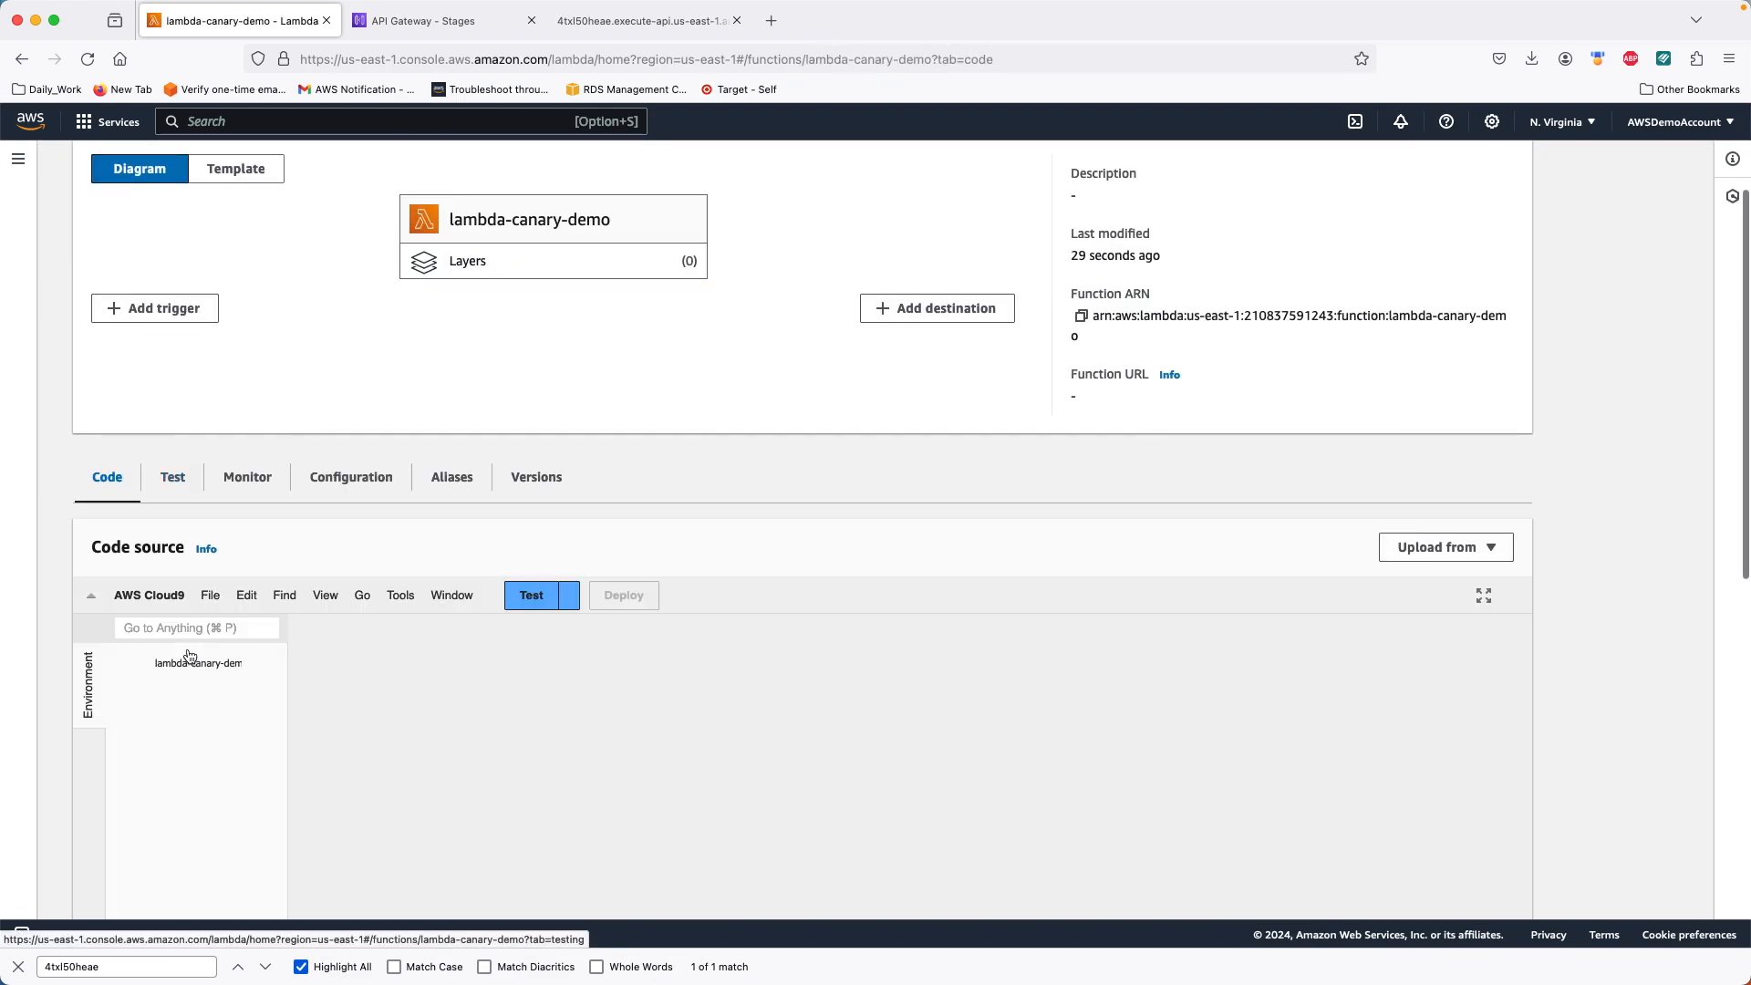
pyautogui.moveTo(393, 767); pyautogui.dragTo(305, 632)
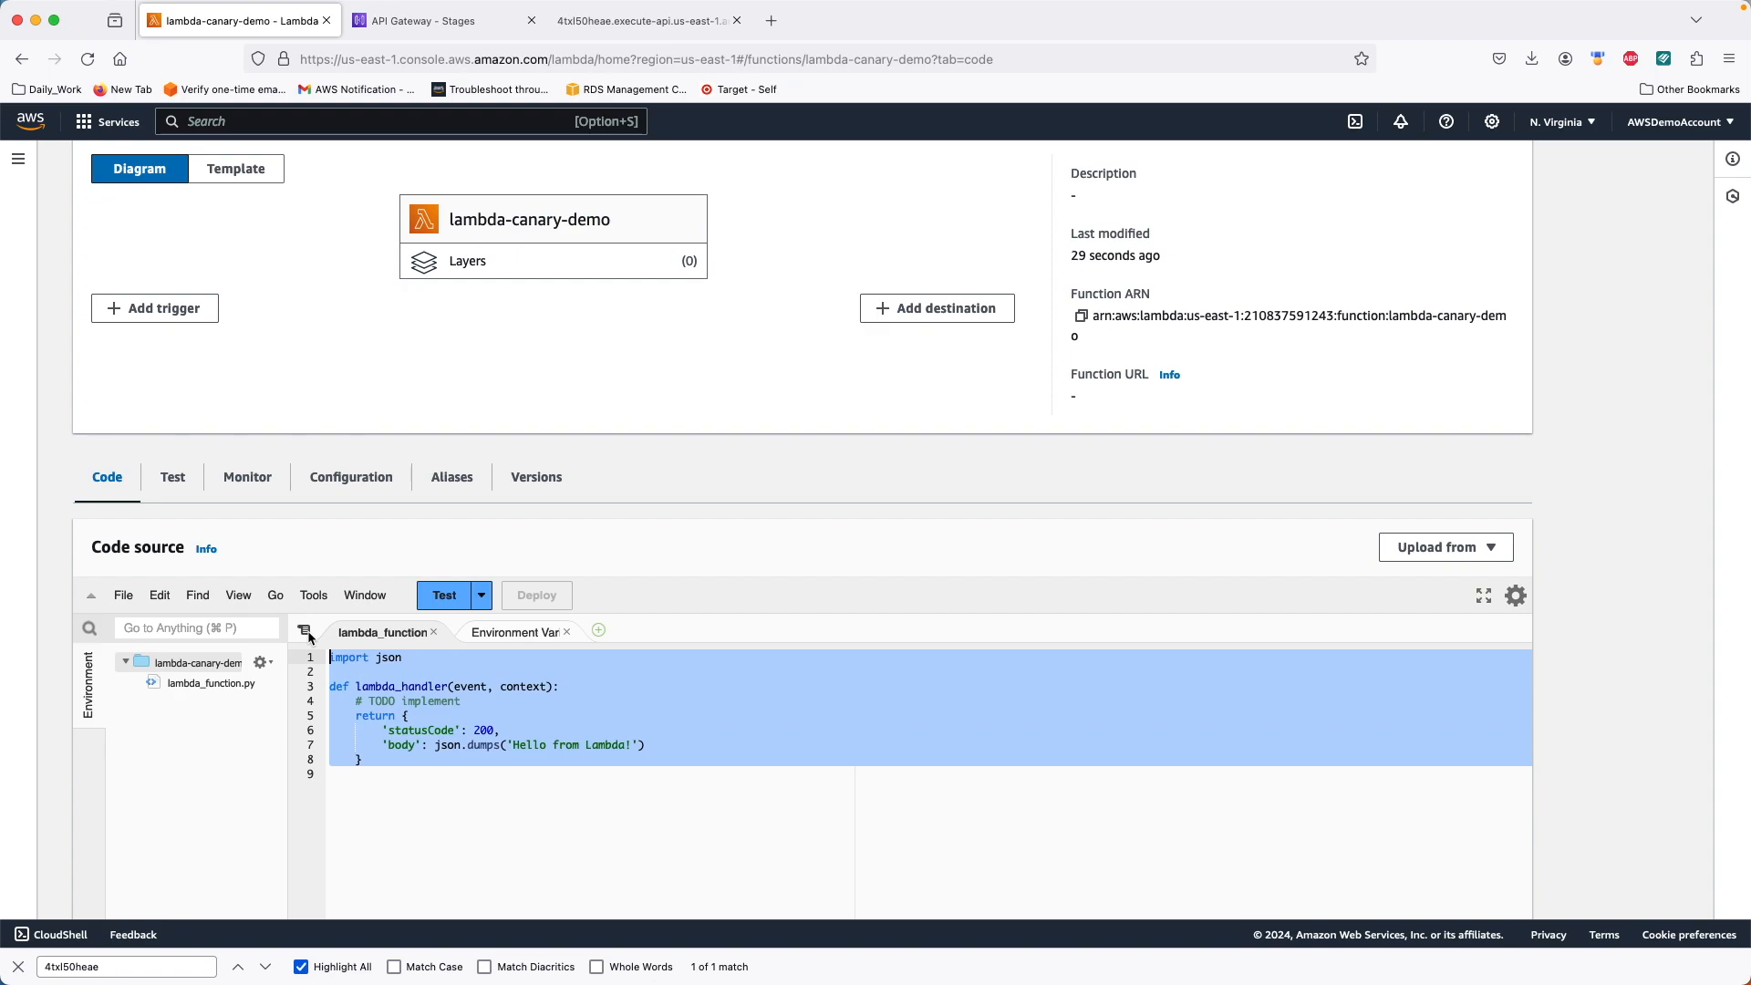
pyautogui.press('super+v')
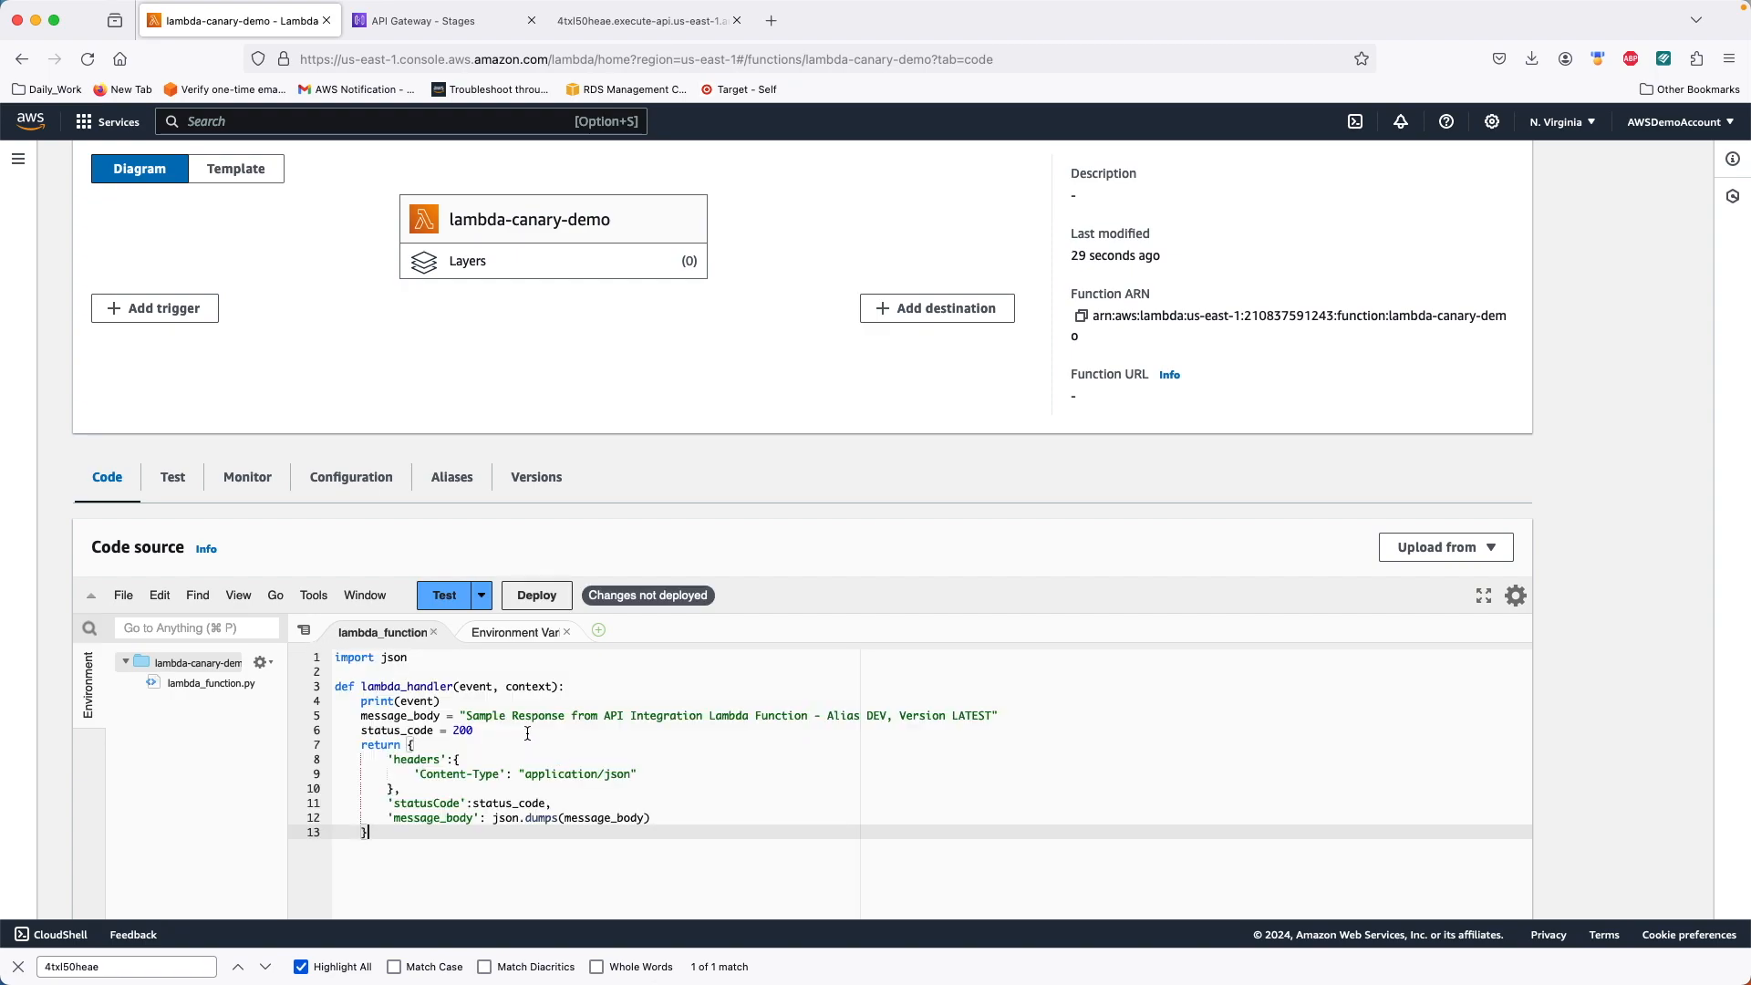
# Step: Change message_body to "Sample Response from Canary Demo Version V1 - PROD Alias" and deploy the function code
pyautogui.moveTo(604, 715); pyautogui.dragTo(987, 714)
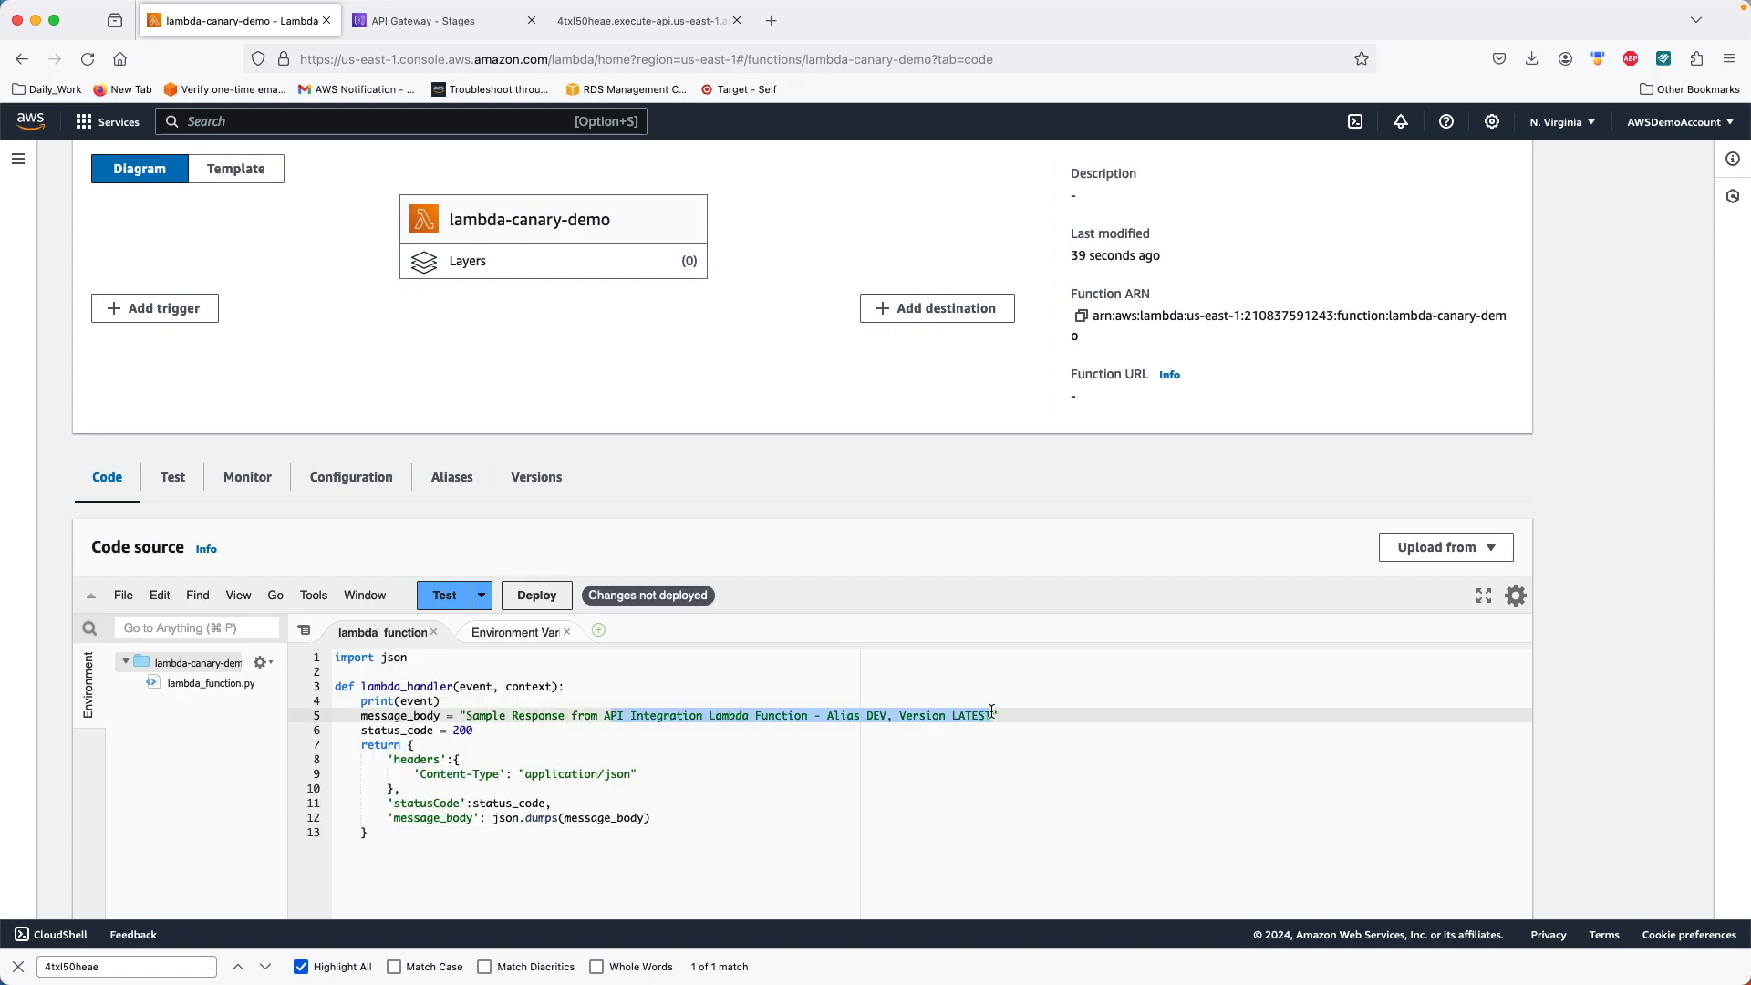
pyautogui.write('ACanary Demo Version V1 - P')
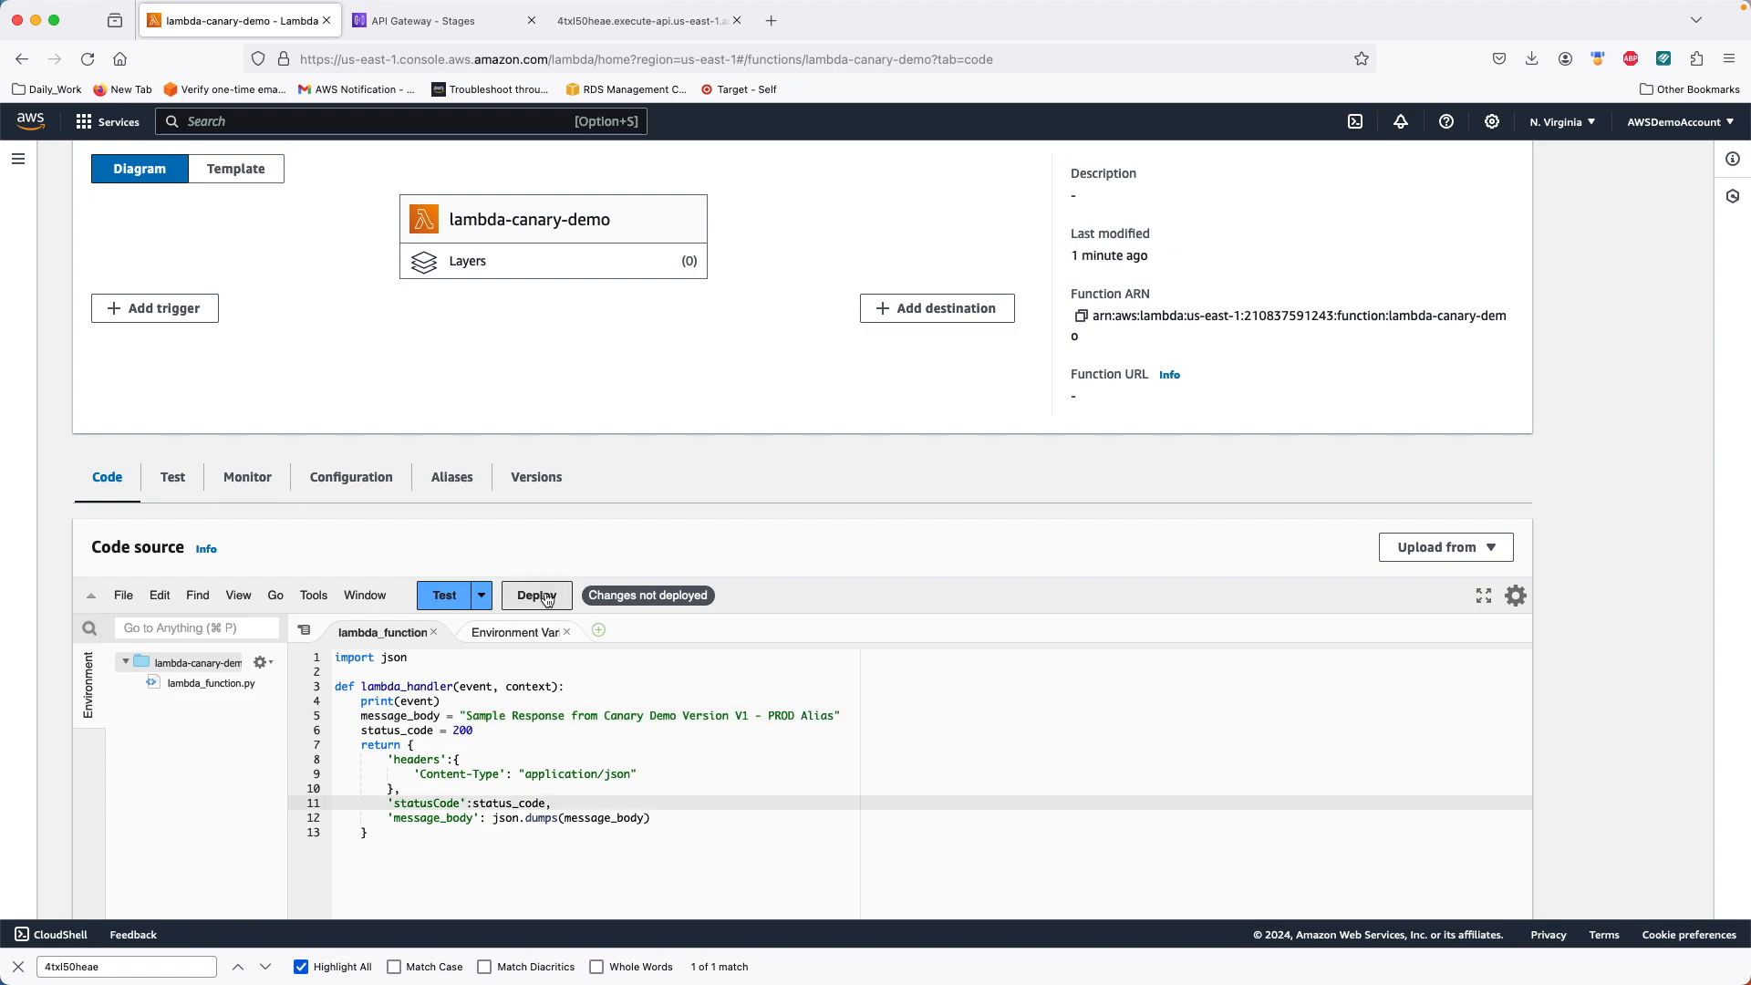
pyautogui.click(548, 600)
# Step: Create and save a private test event named CanaryTest, and run the function with it to check the message
pyautogui.click(452, 594)
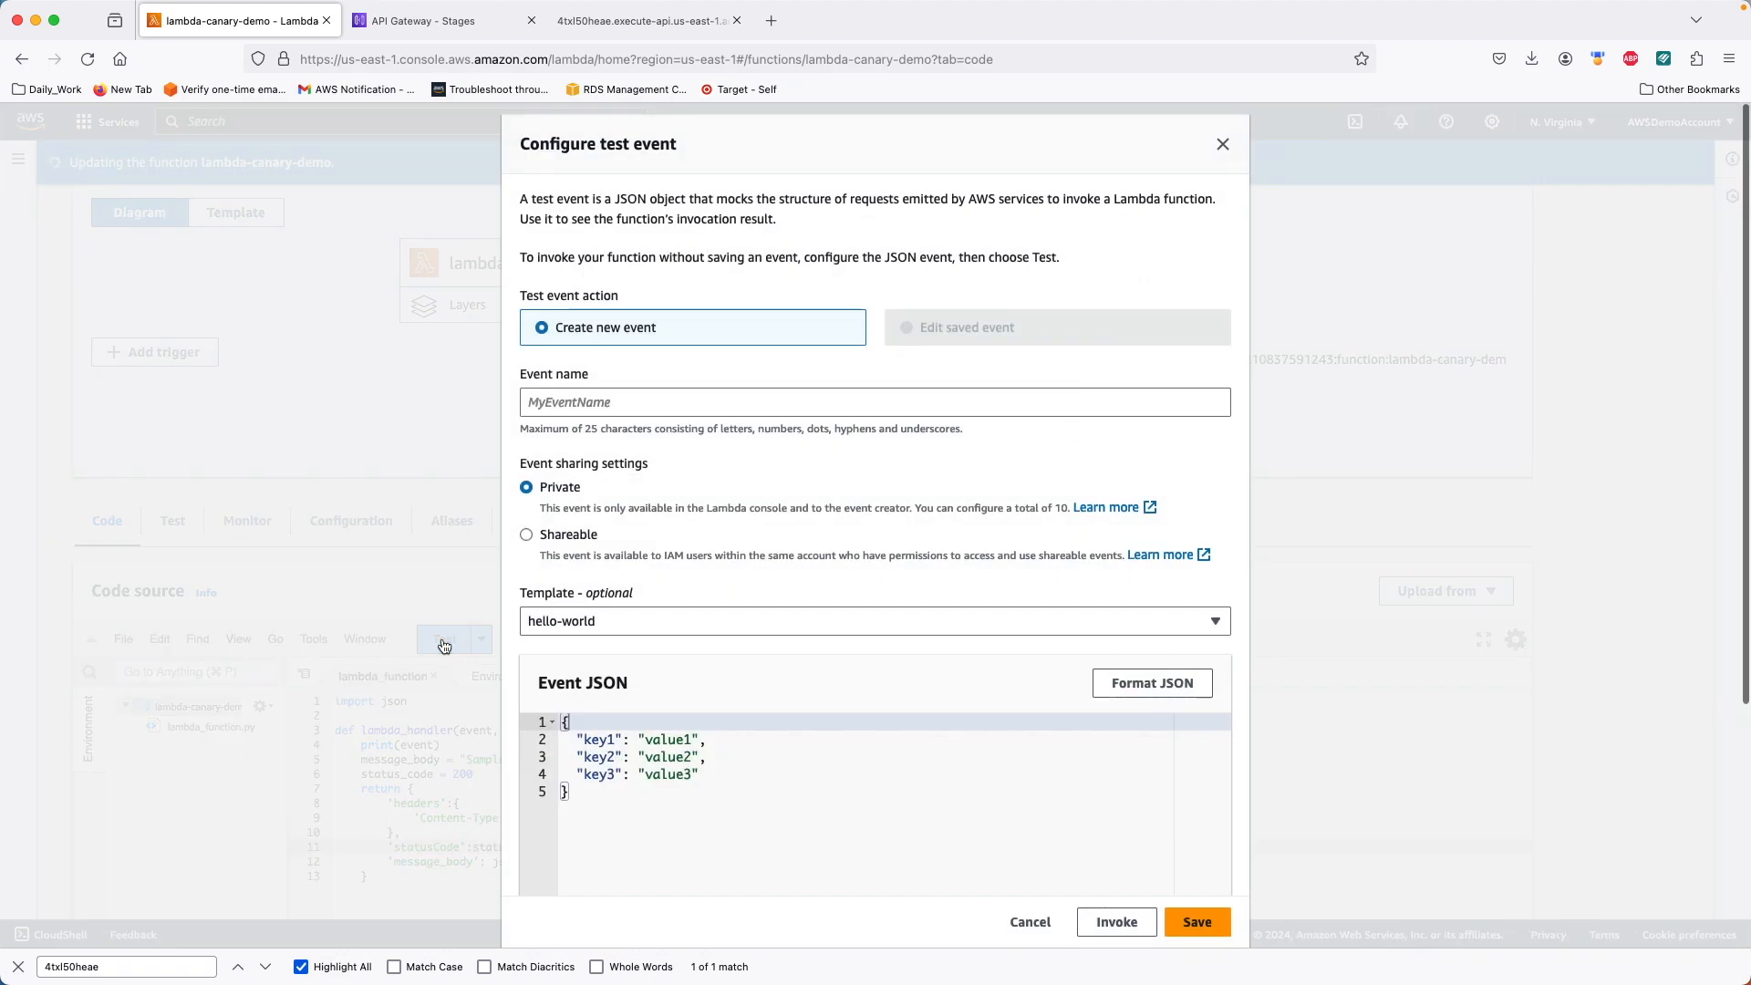
pyautogui.write('CanaryTest')
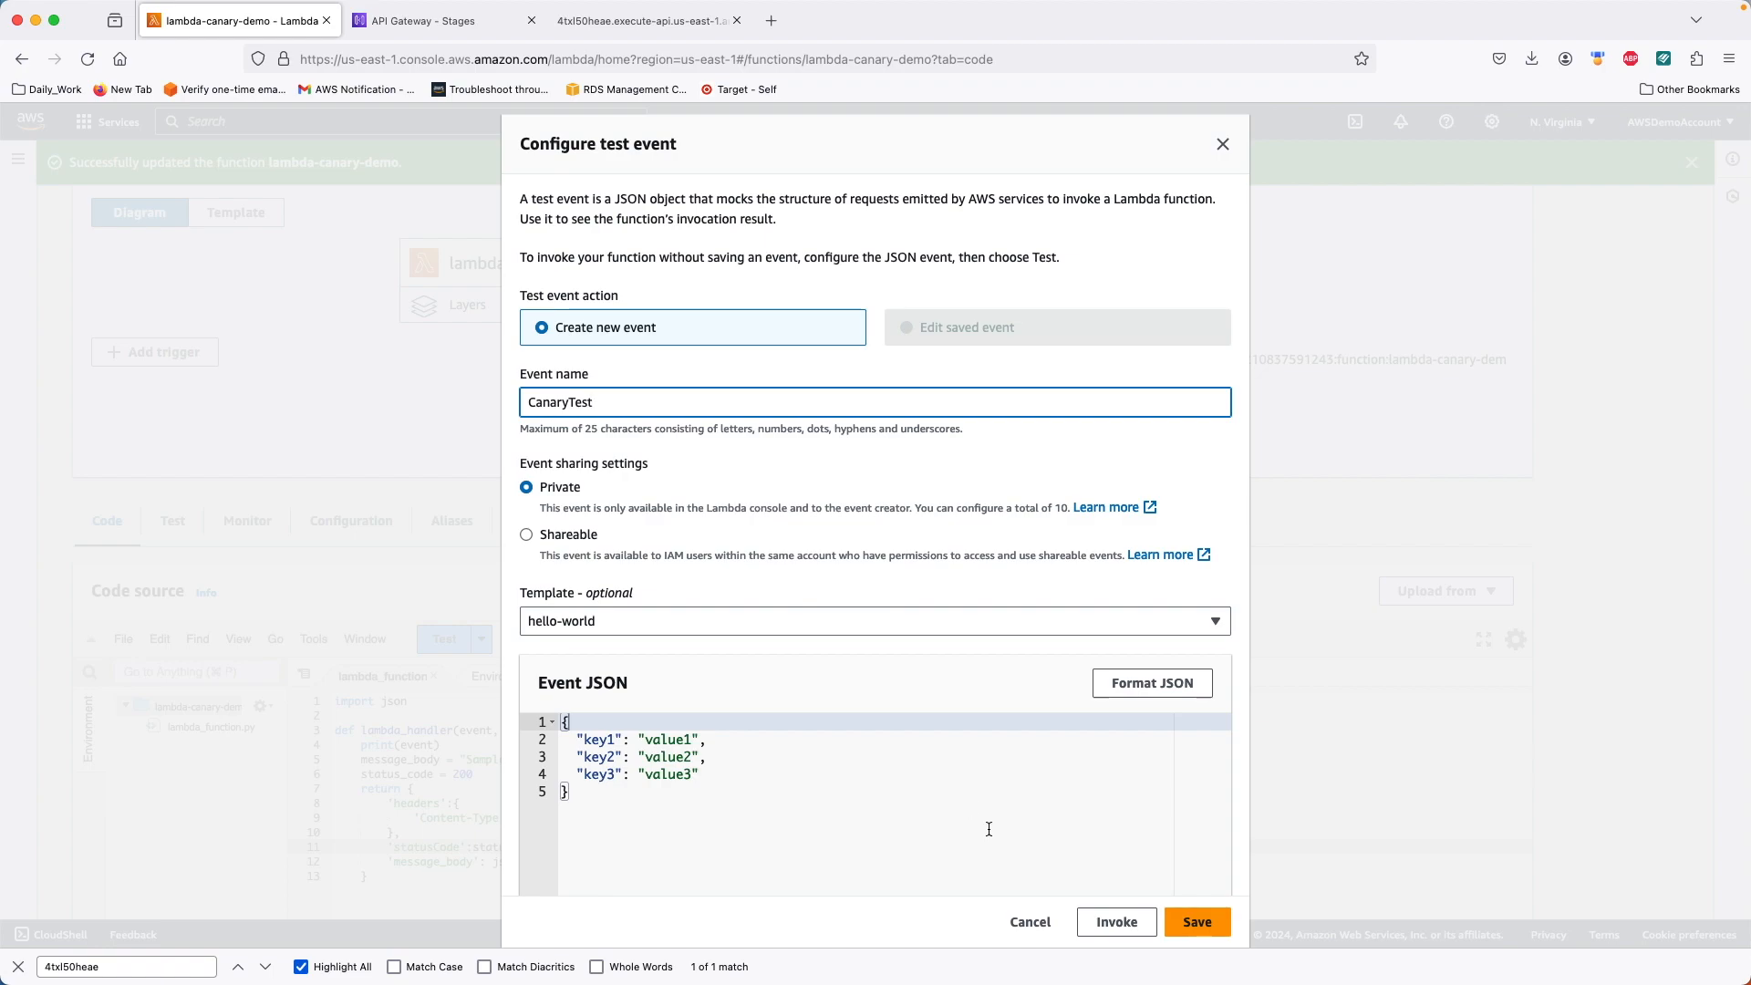
pyautogui.click(1197, 921)
pyautogui.scroll(-2, 600, 651)
pyautogui.click(446, 548)
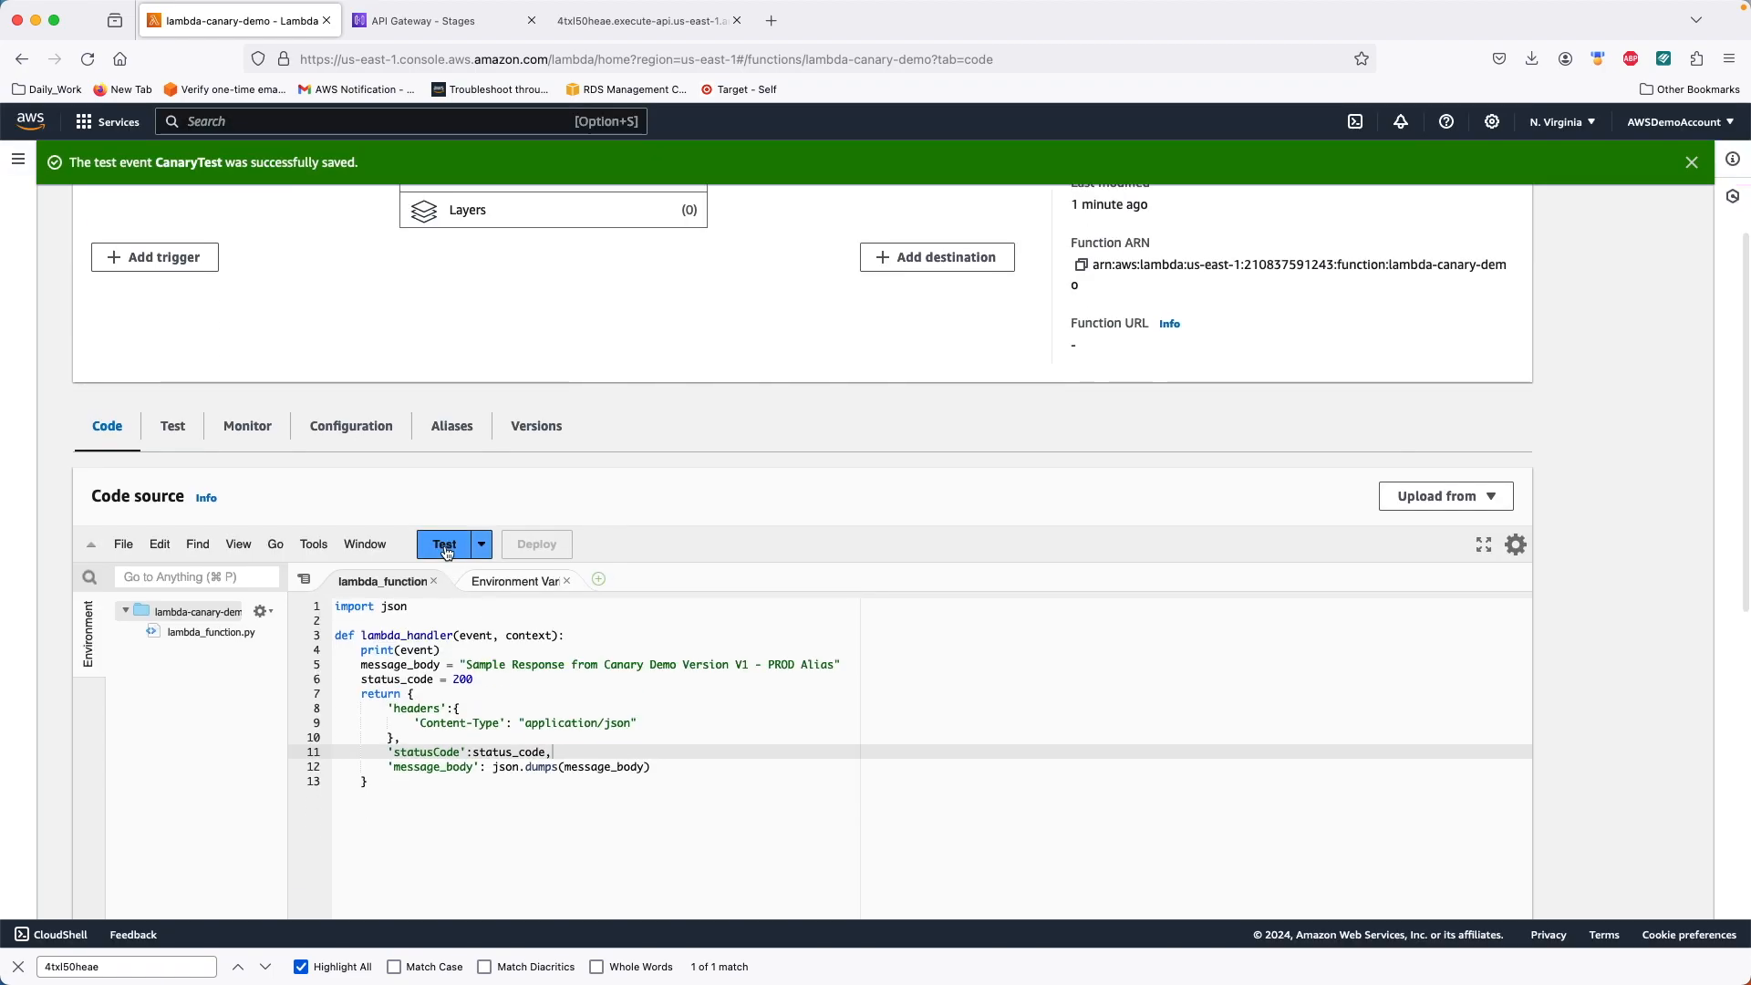
pyautogui.moveTo(662, 753); pyautogui.dragTo(824, 754)
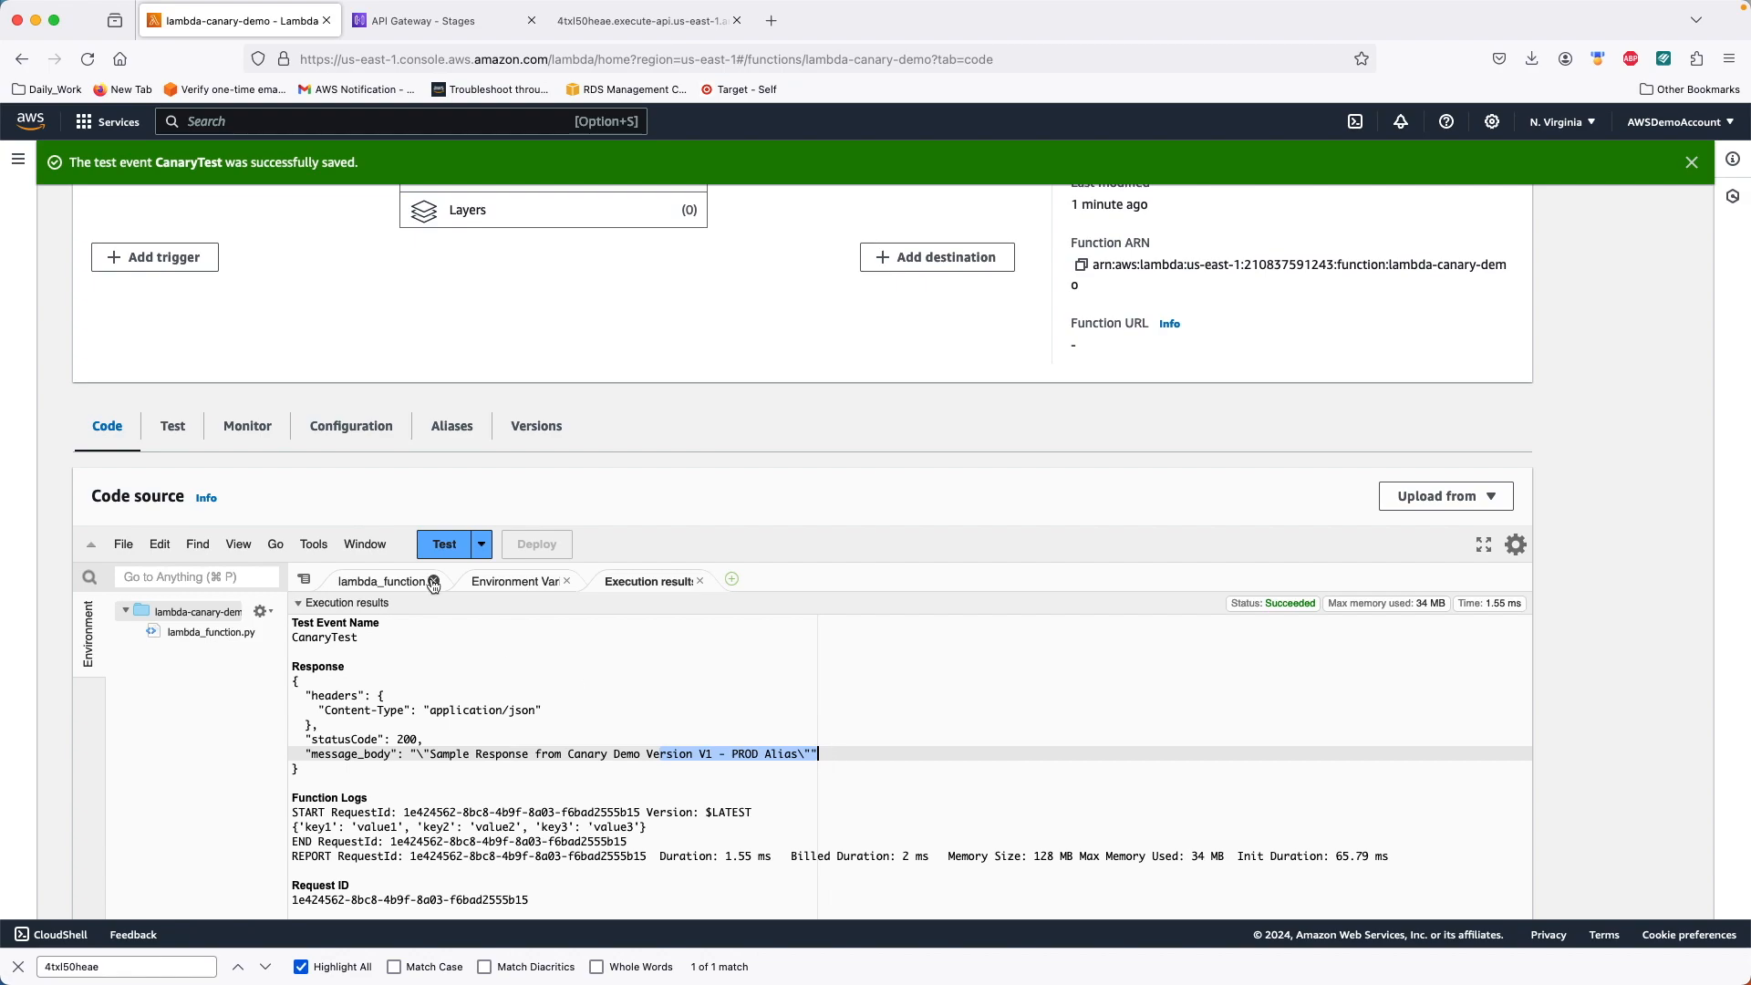
# Step: Publish a new version of lambda-canary-demo with the description V1
pyautogui.click(381, 581)
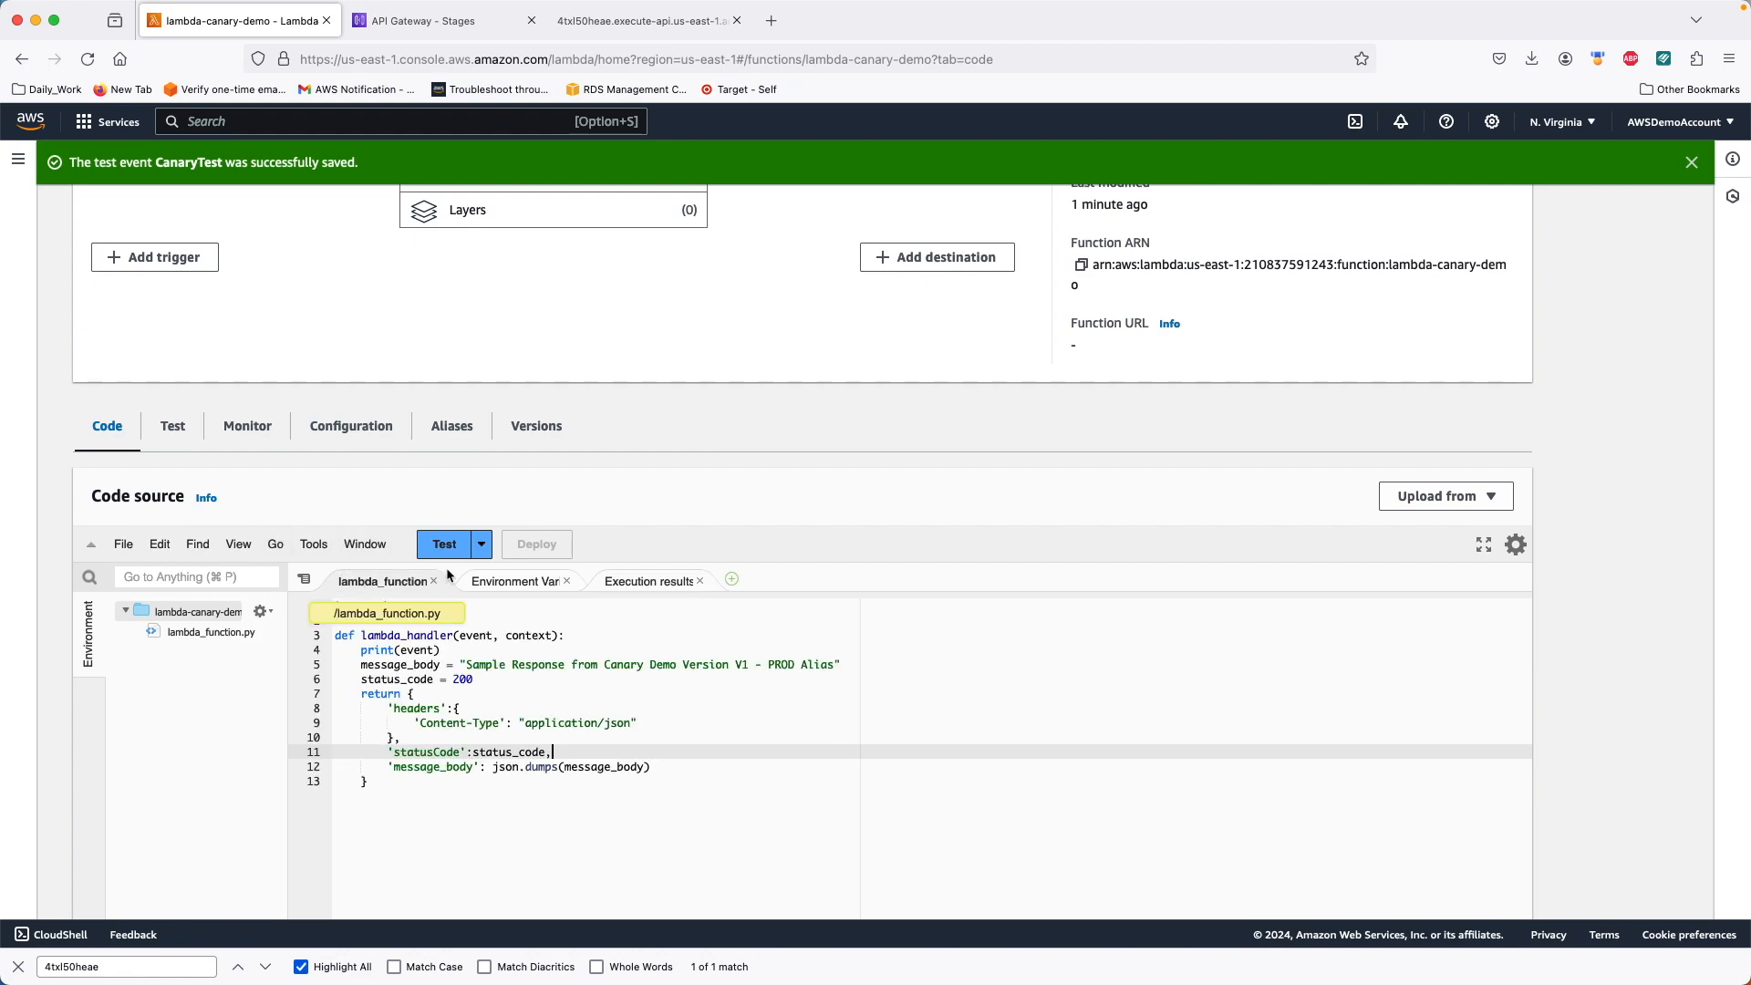
pyautogui.scroll(-1, 838, 564)
pyautogui.scroll(5, 839, 567)
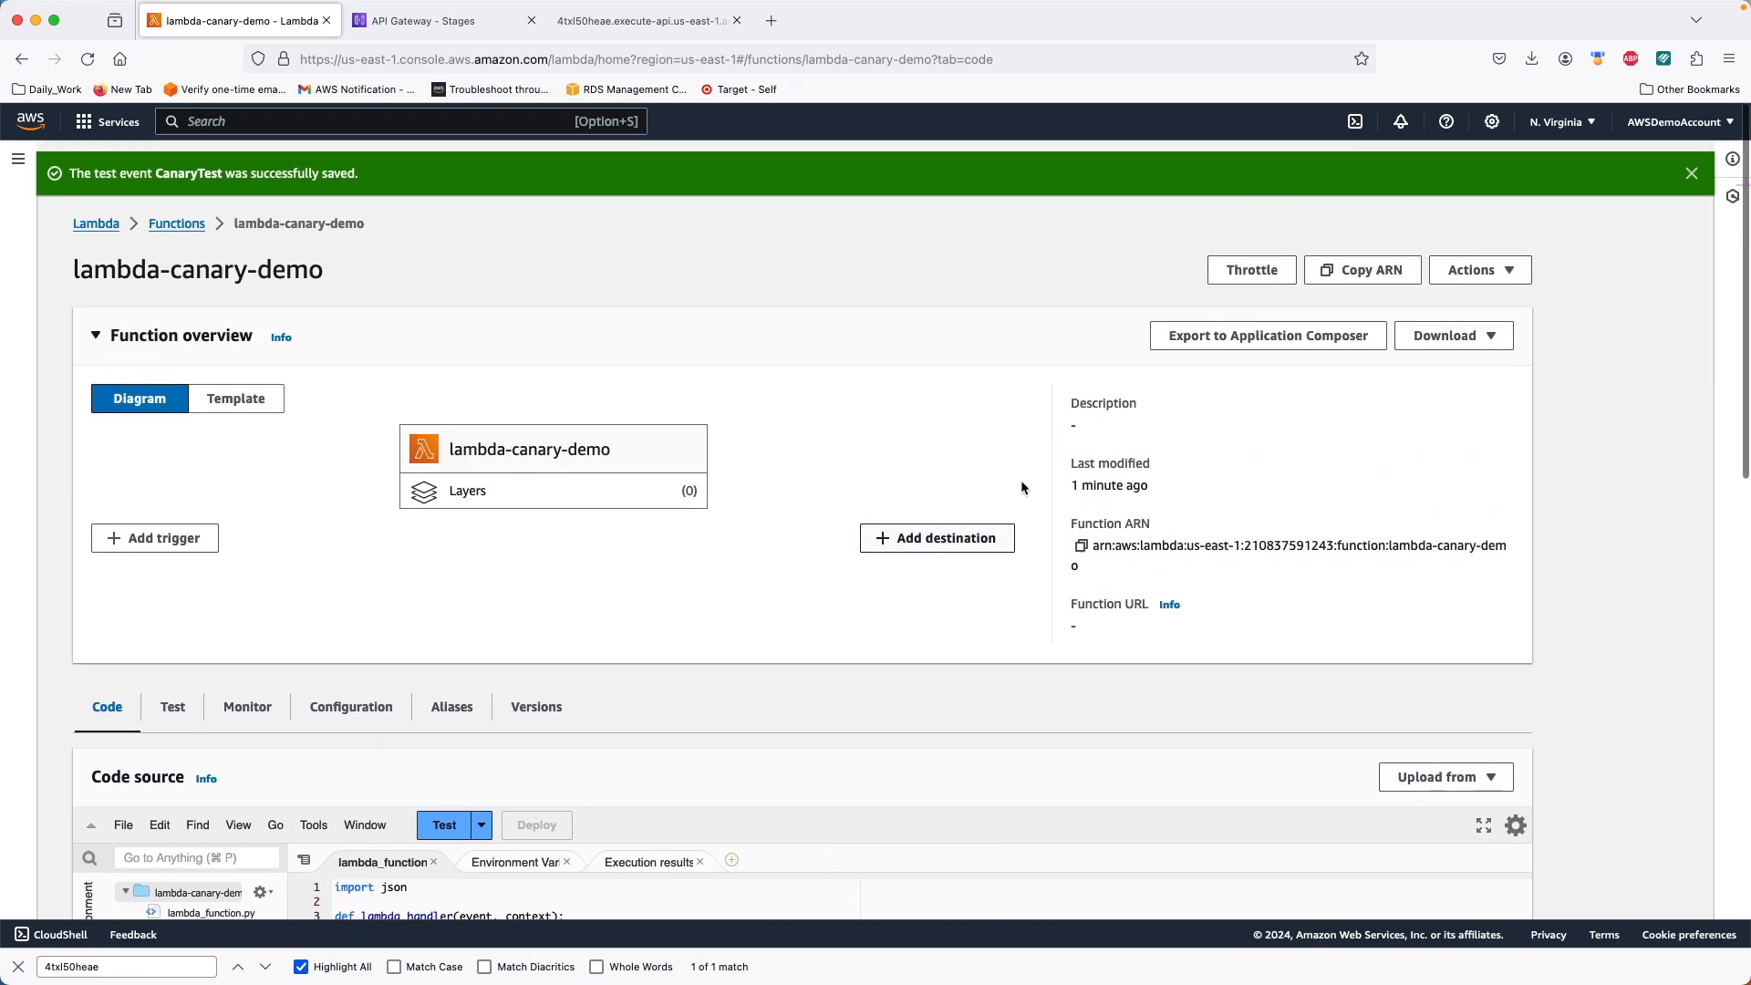
pyautogui.click(1487, 261)
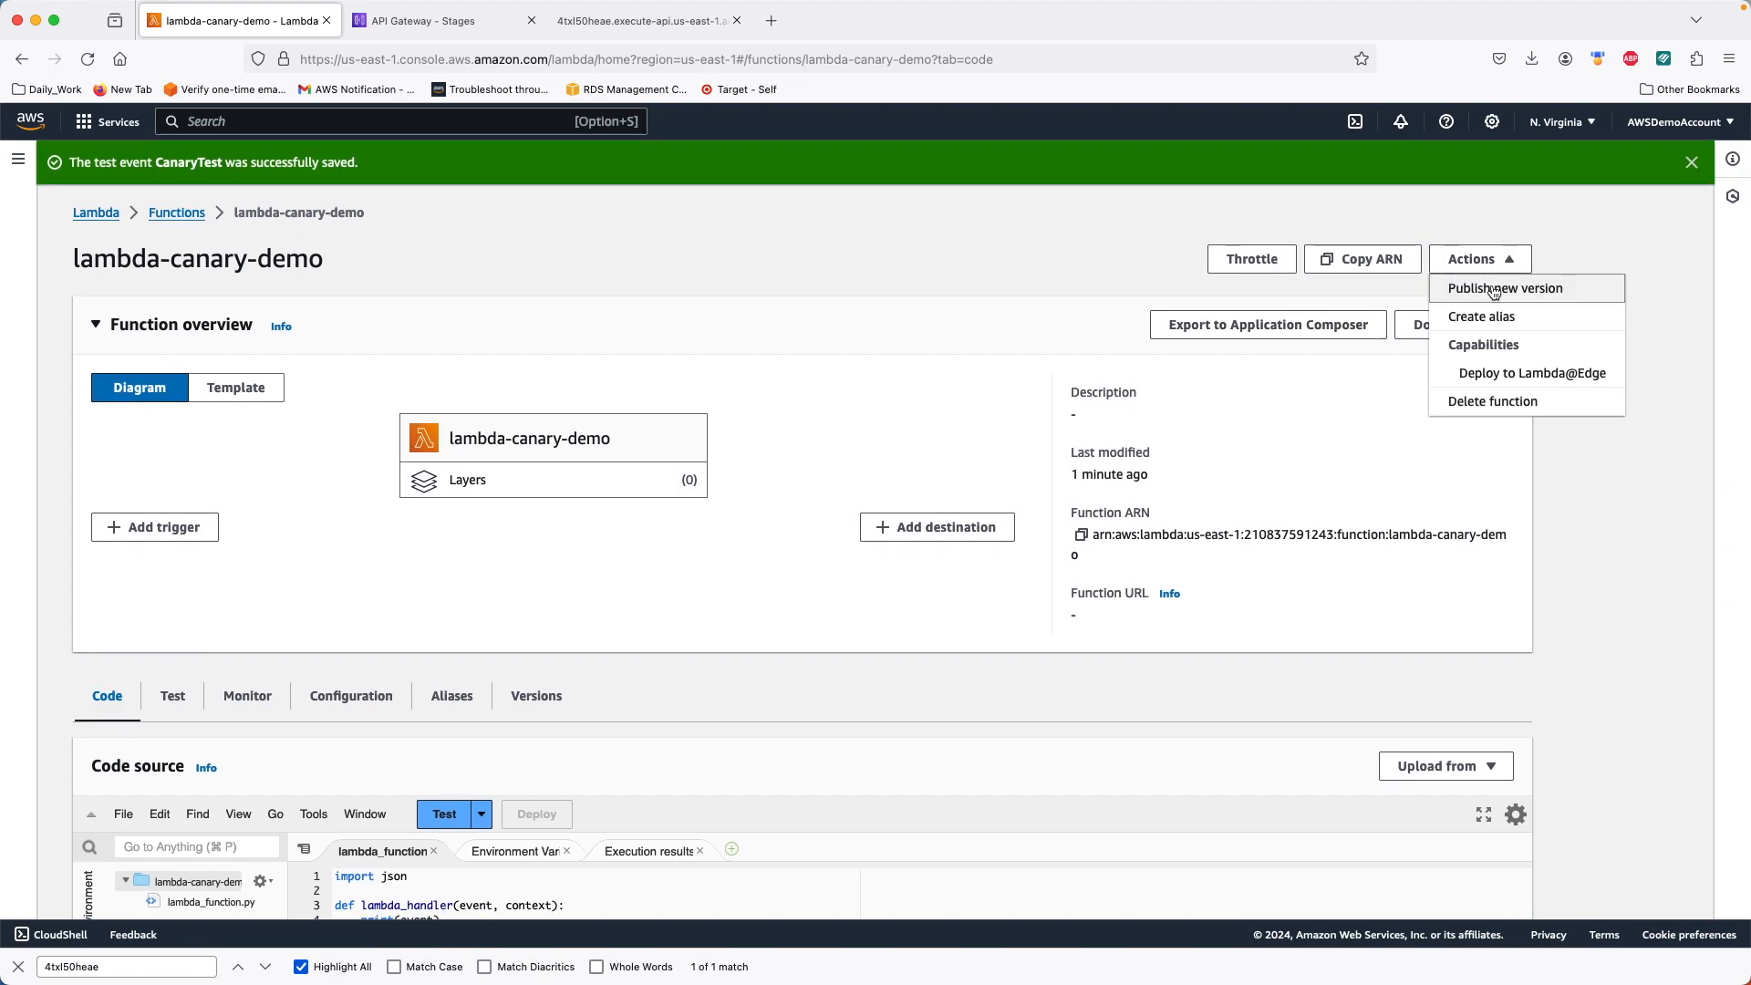
pyautogui.click(1494, 289)
pyautogui.click(544, 570)
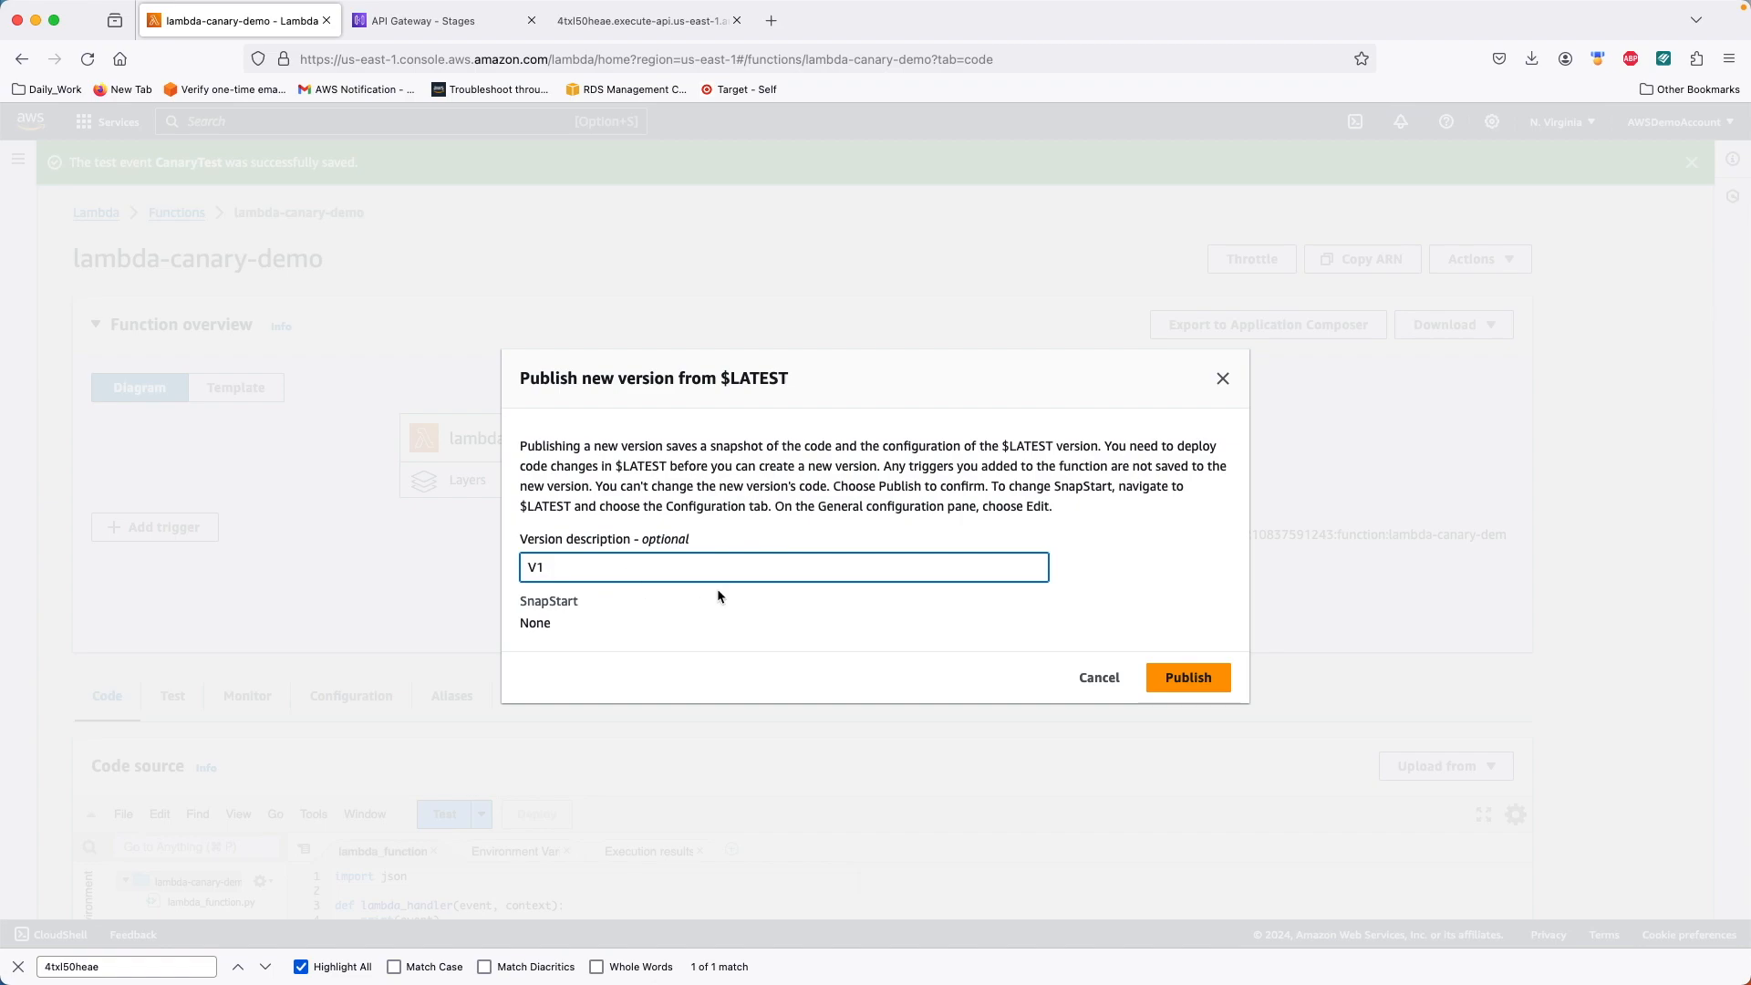
pyautogui.click(1186, 677)
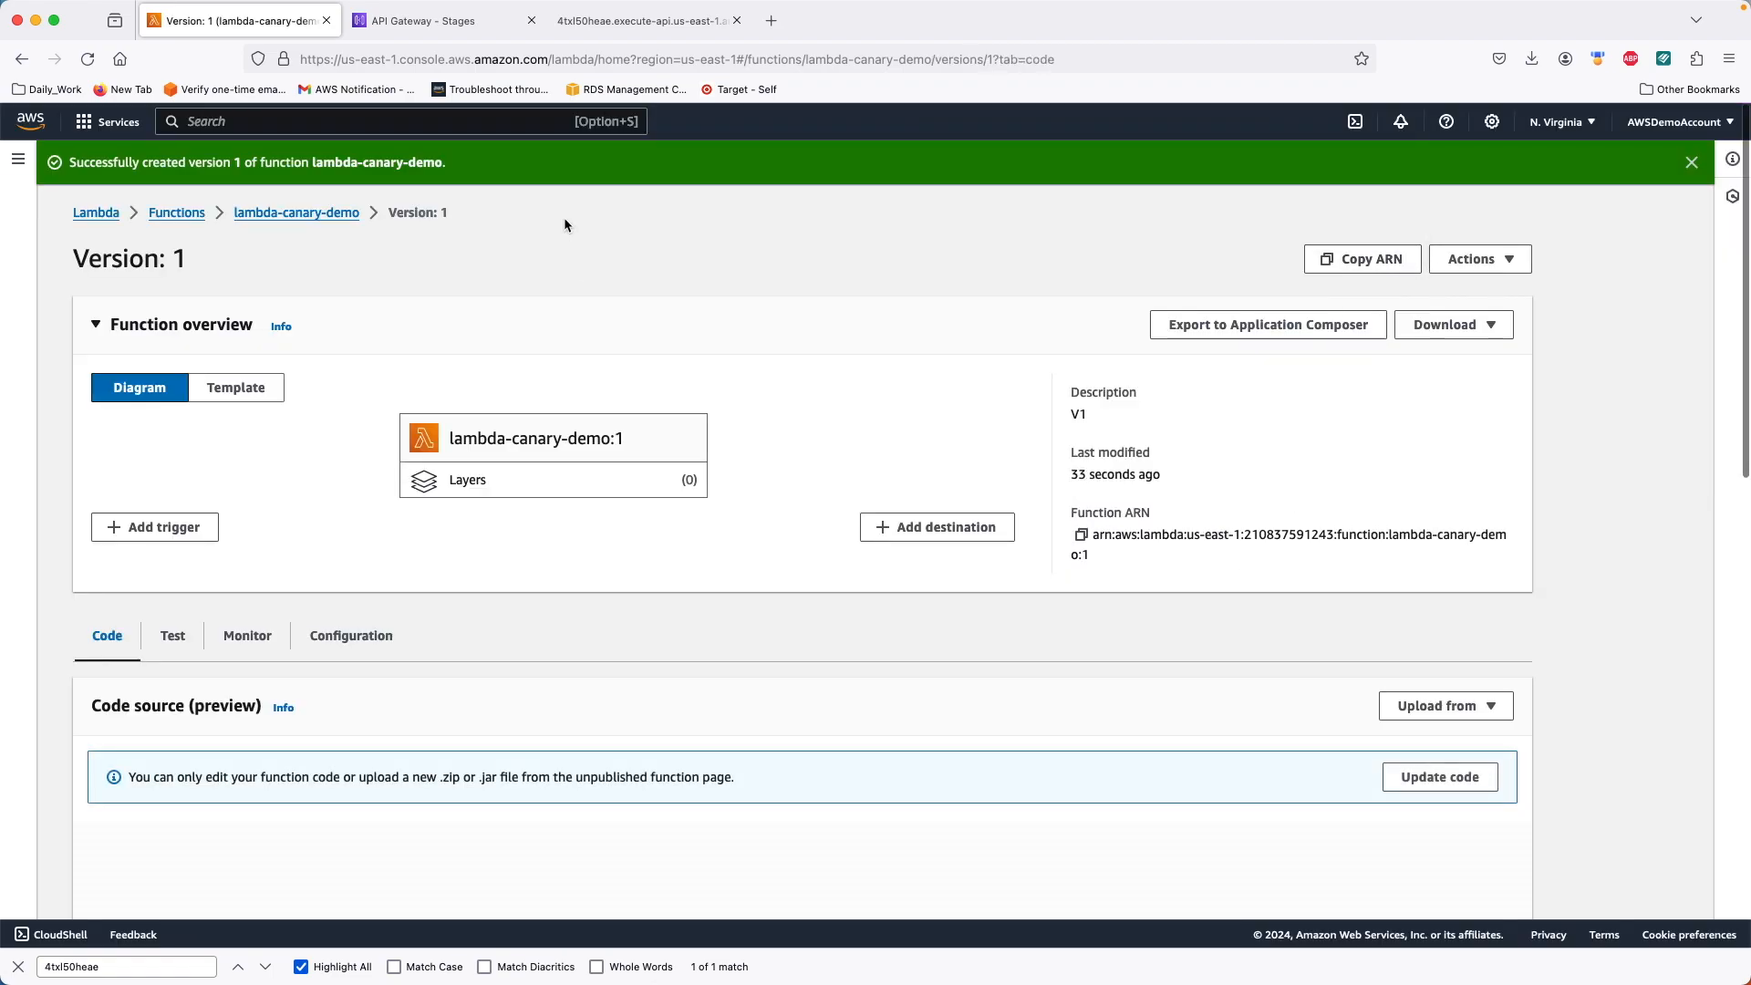
# Step: Create an alias named PROD for lambda-canary-demo that points to version 1
pyautogui.click(294, 213)
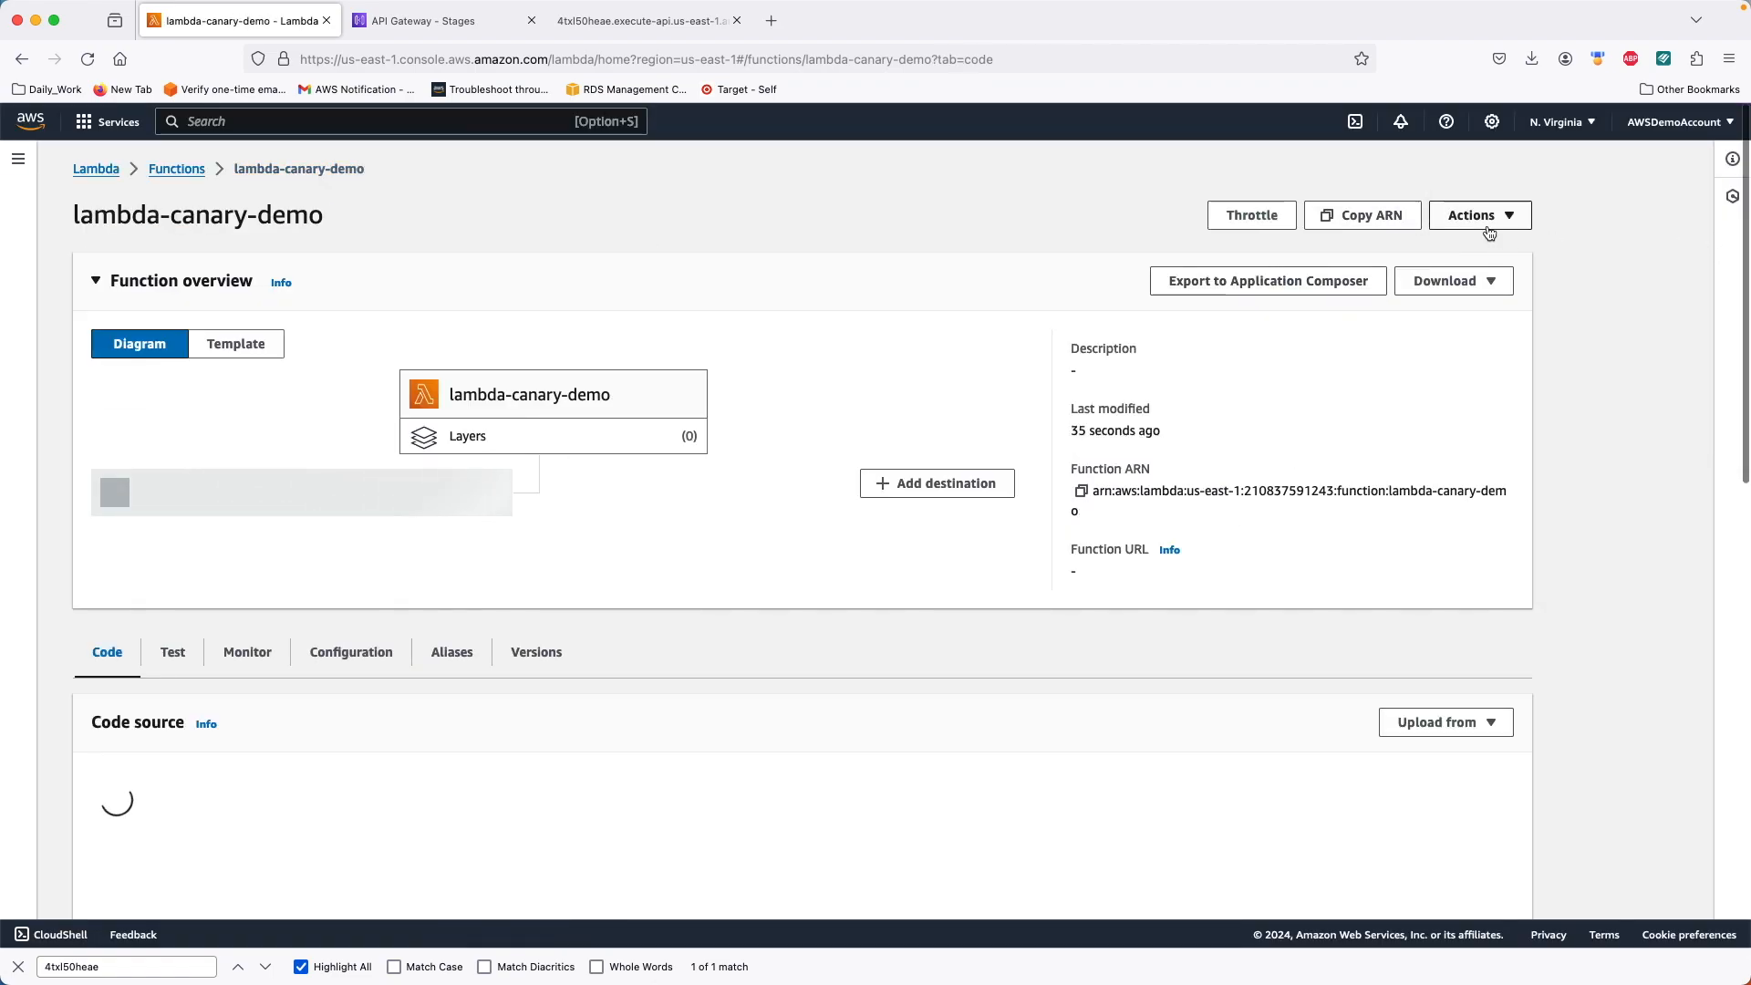
pyautogui.click(1479, 217)
pyautogui.click(1482, 275)
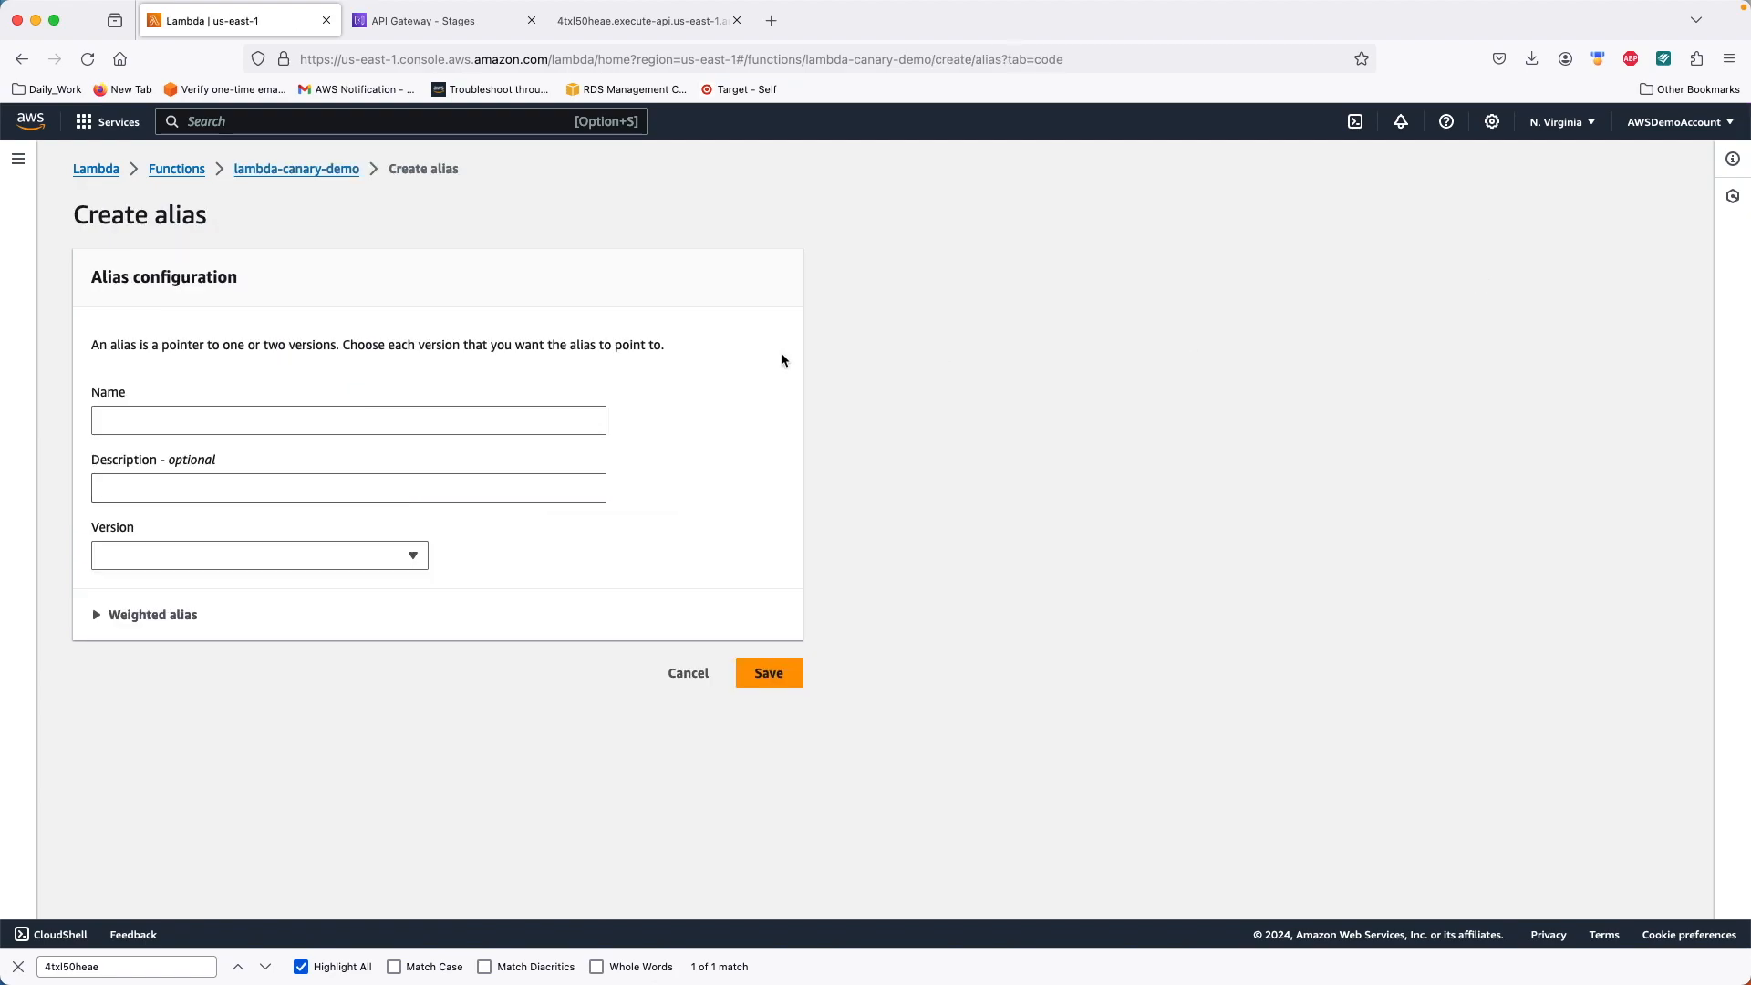
pyautogui.click(185, 416)
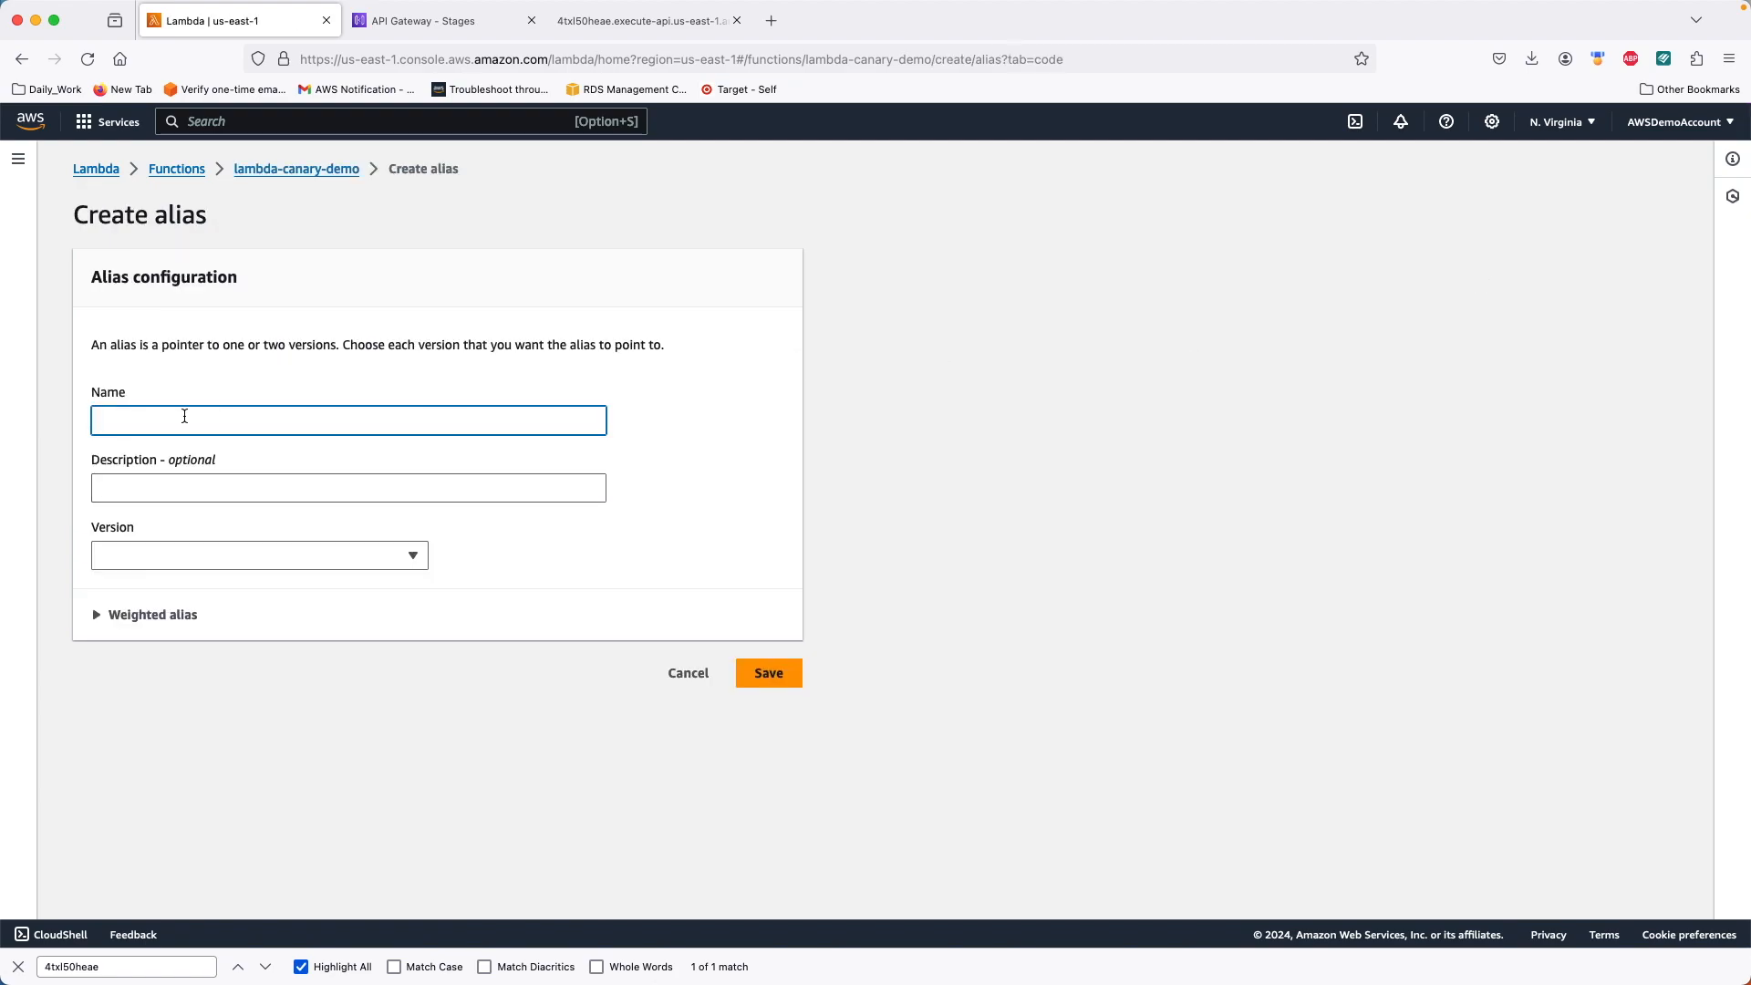
pyautogui.write('PROD')
pyautogui.click(186, 550)
pyautogui.click(124, 640)
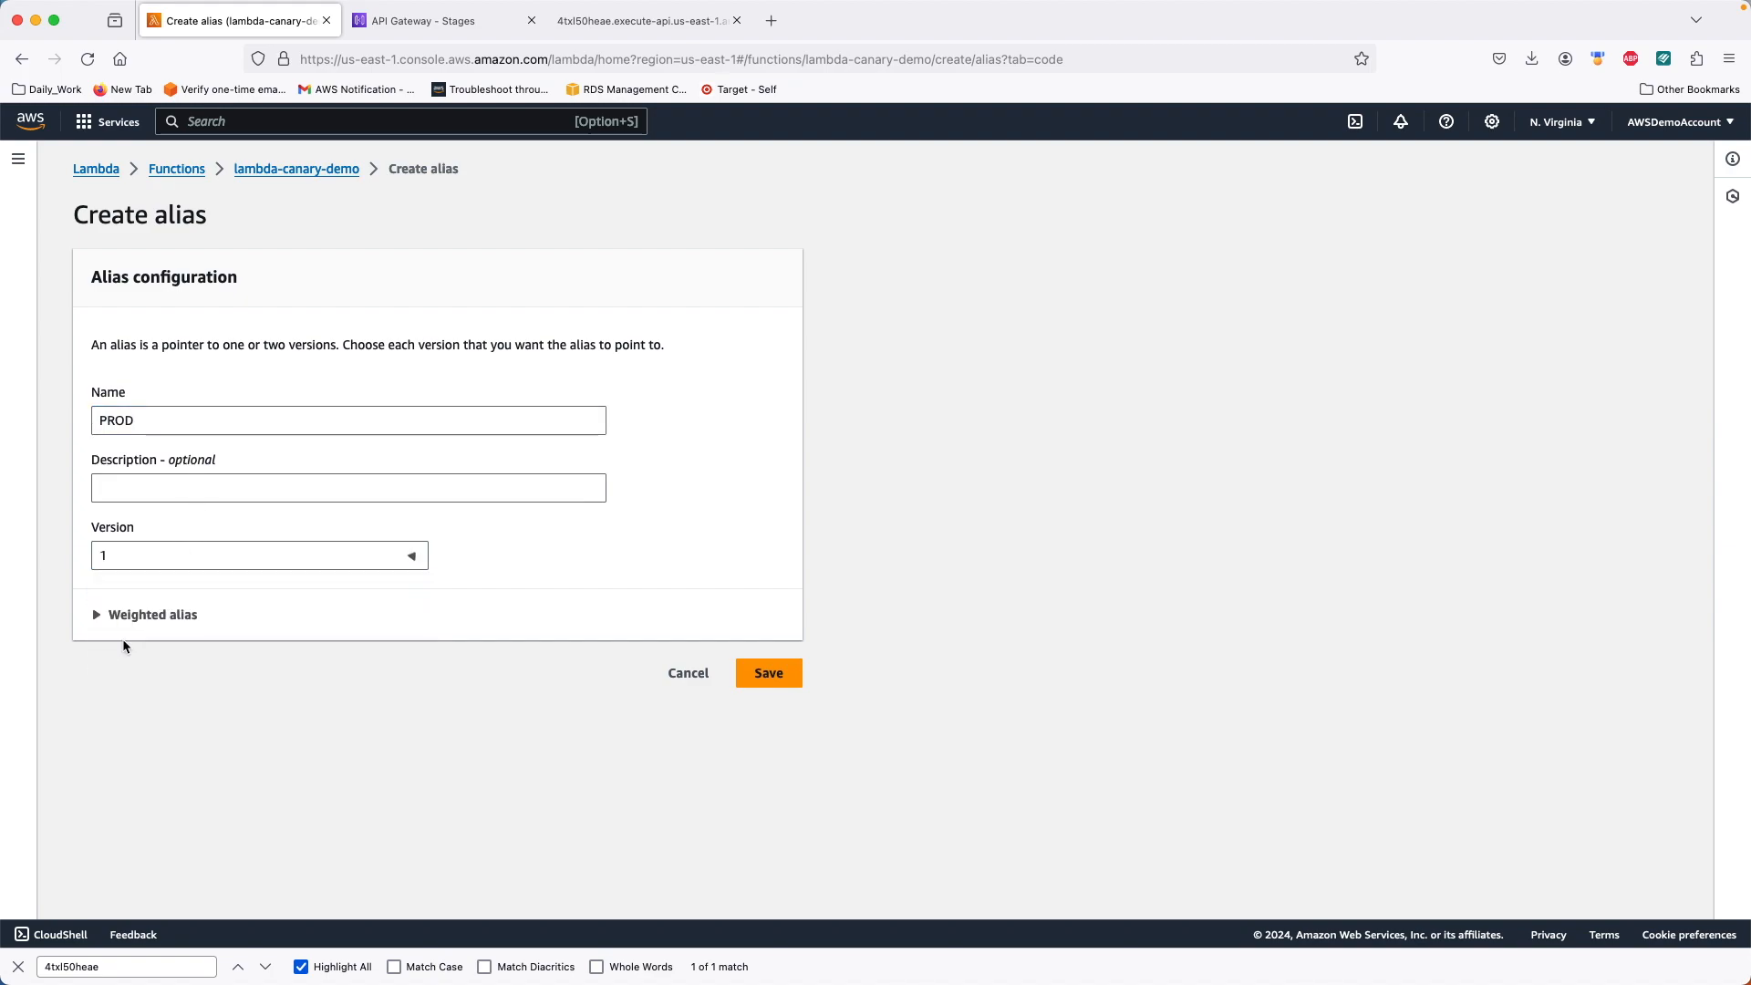
pyautogui.click(765, 677)
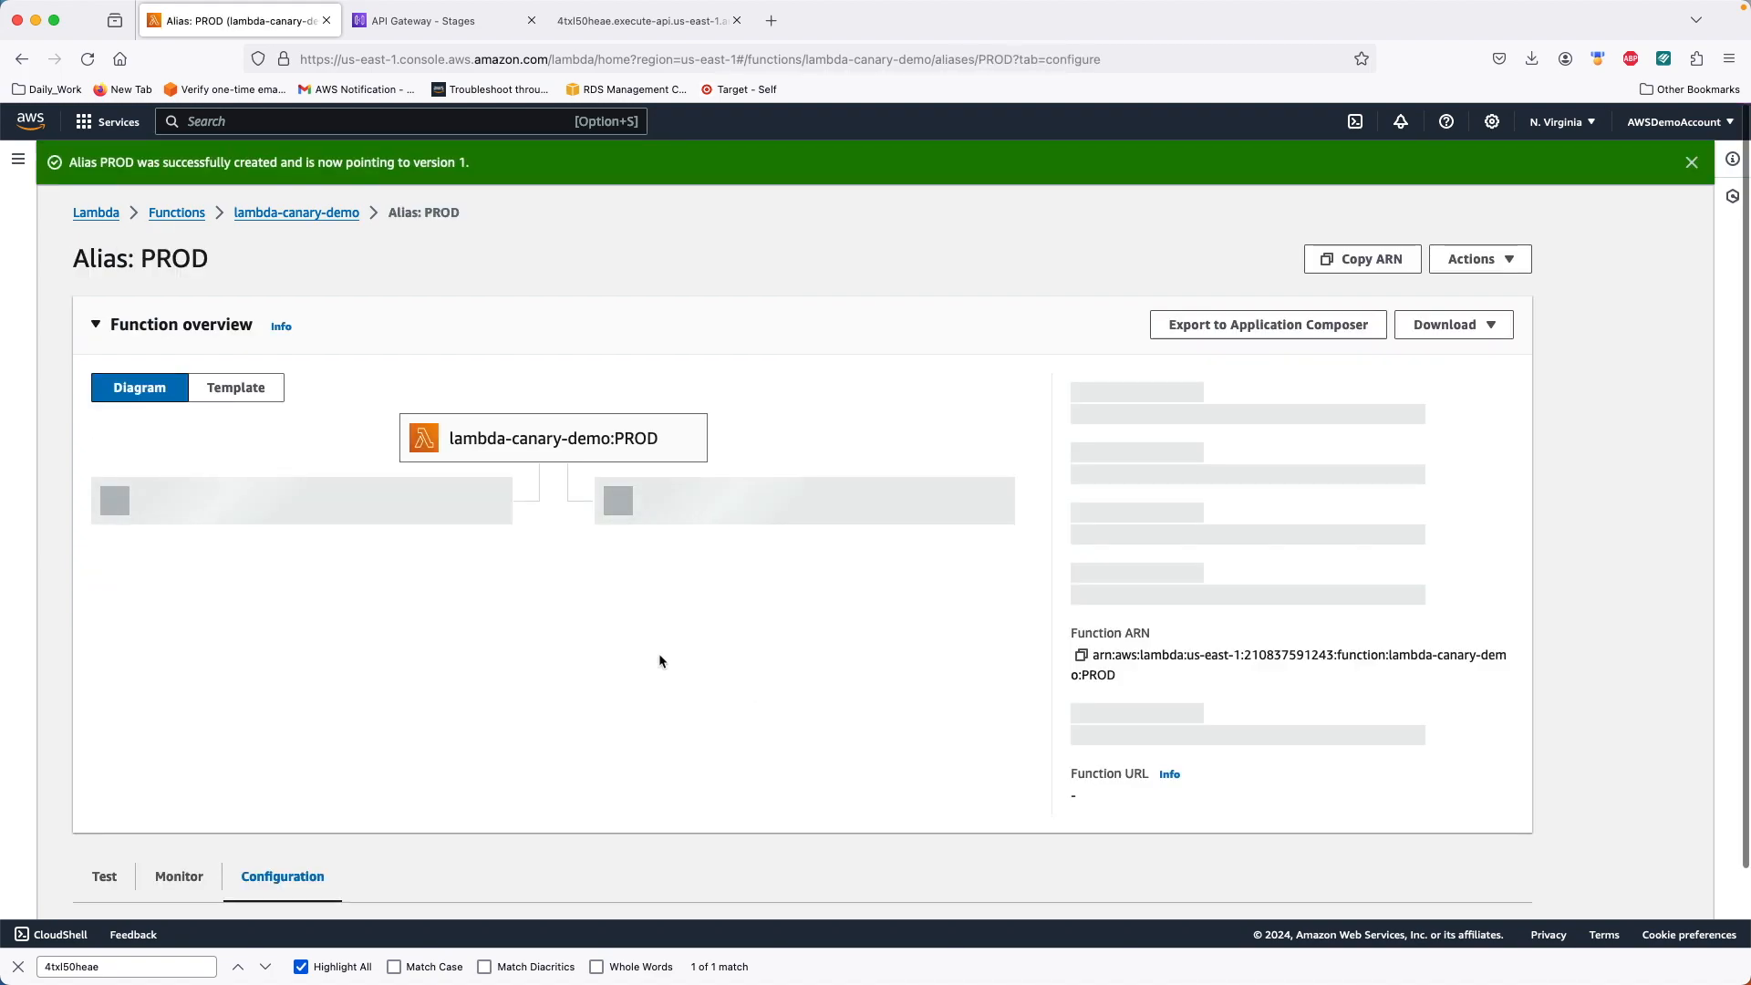
# Step: Return to the lambda-canary-demo code and change message_body to "Sample Response from Canary Demo Version V2 - UAT Alias"
pyautogui.click(304, 214)
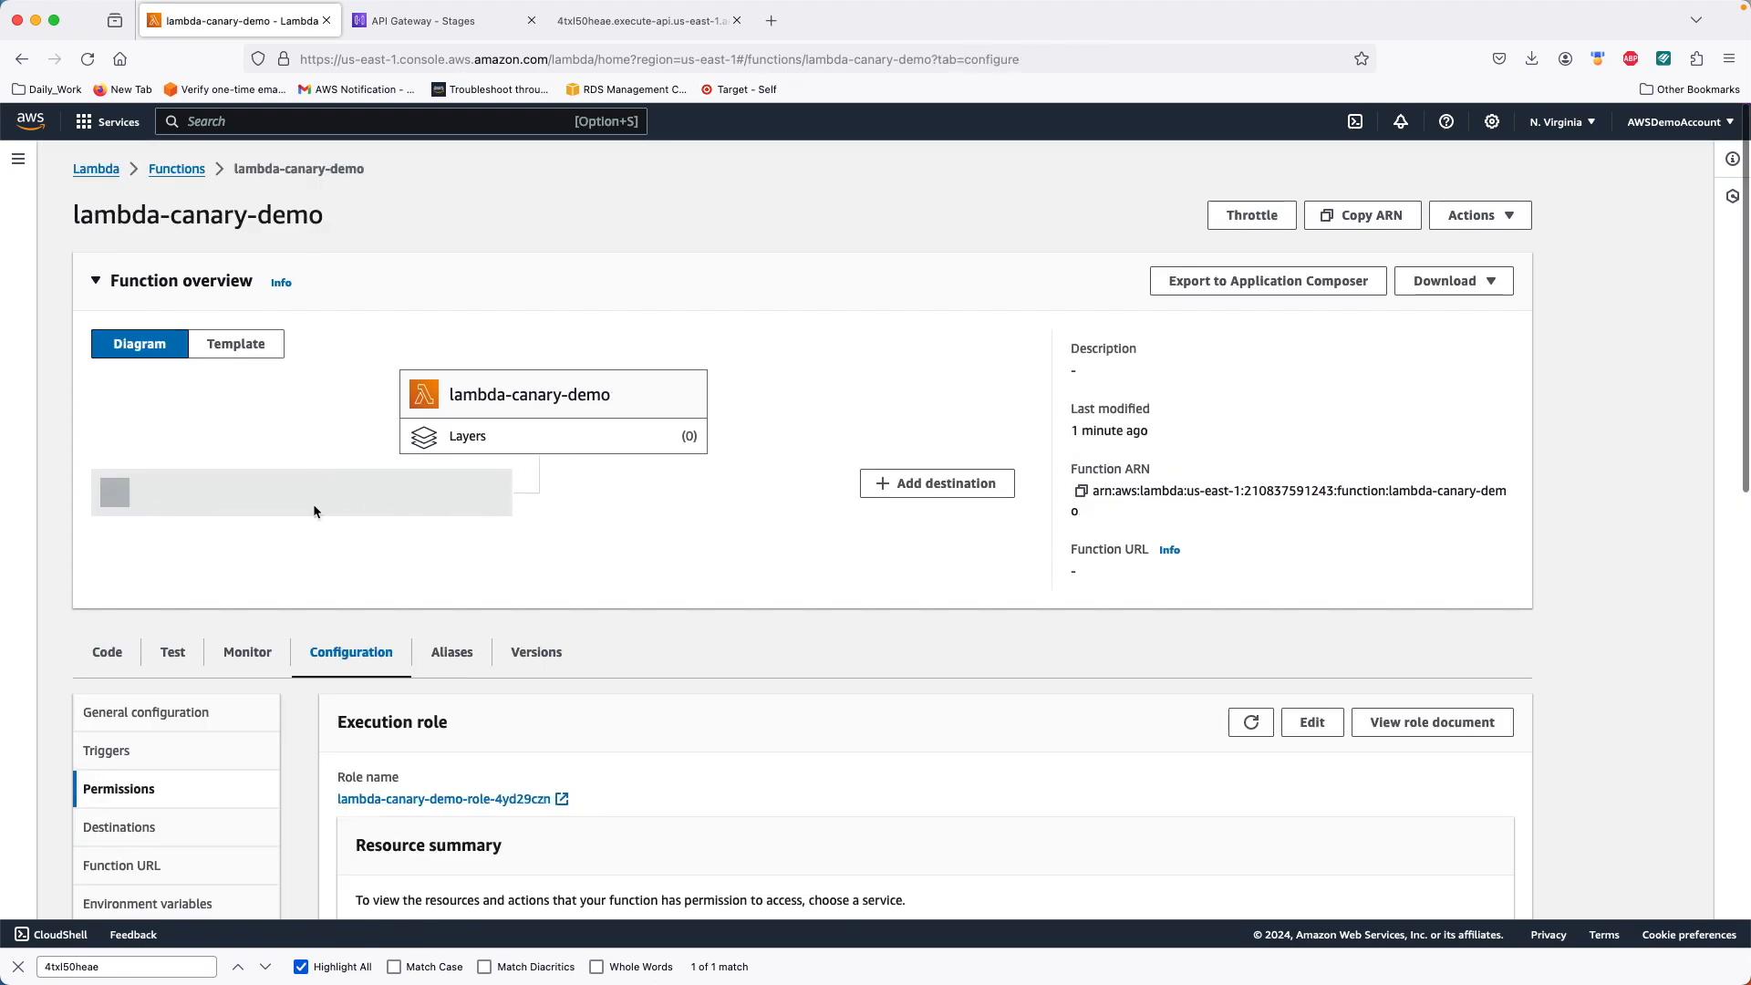
pyautogui.click(107, 652)
pyautogui.scroll(-5, 668, 661)
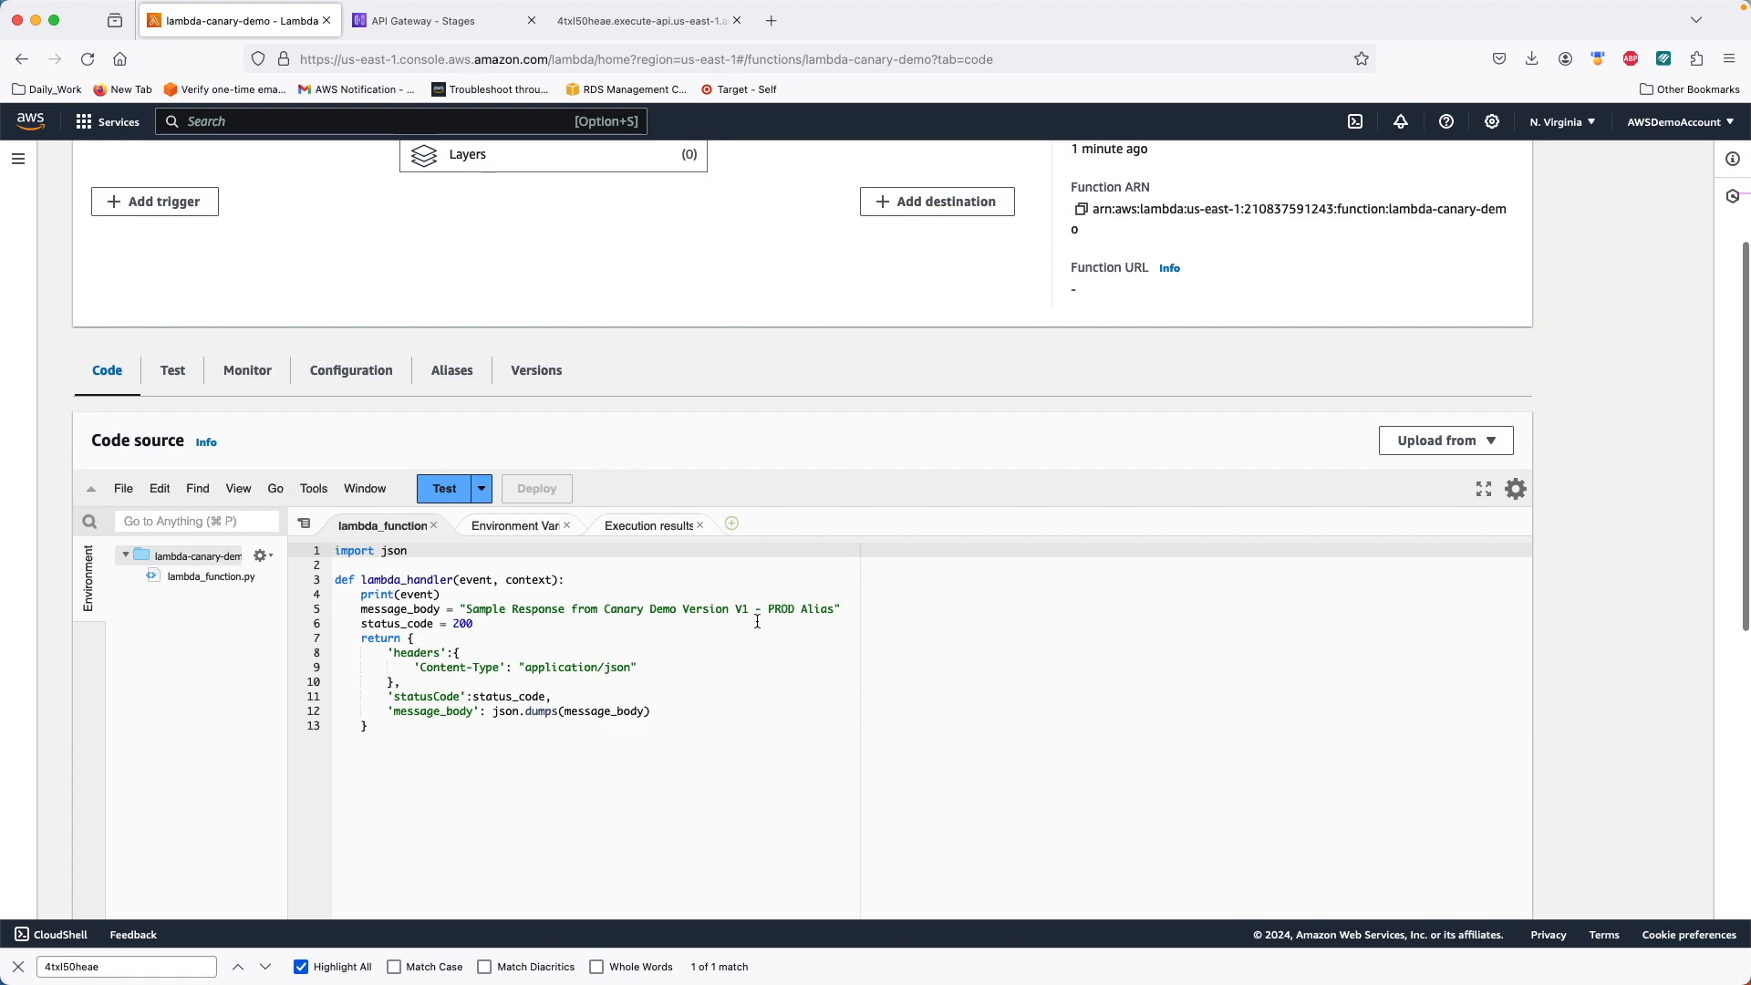
pyautogui.click(747, 608)
pyautogui.press('BackSpace')
pyautogui.write('2')
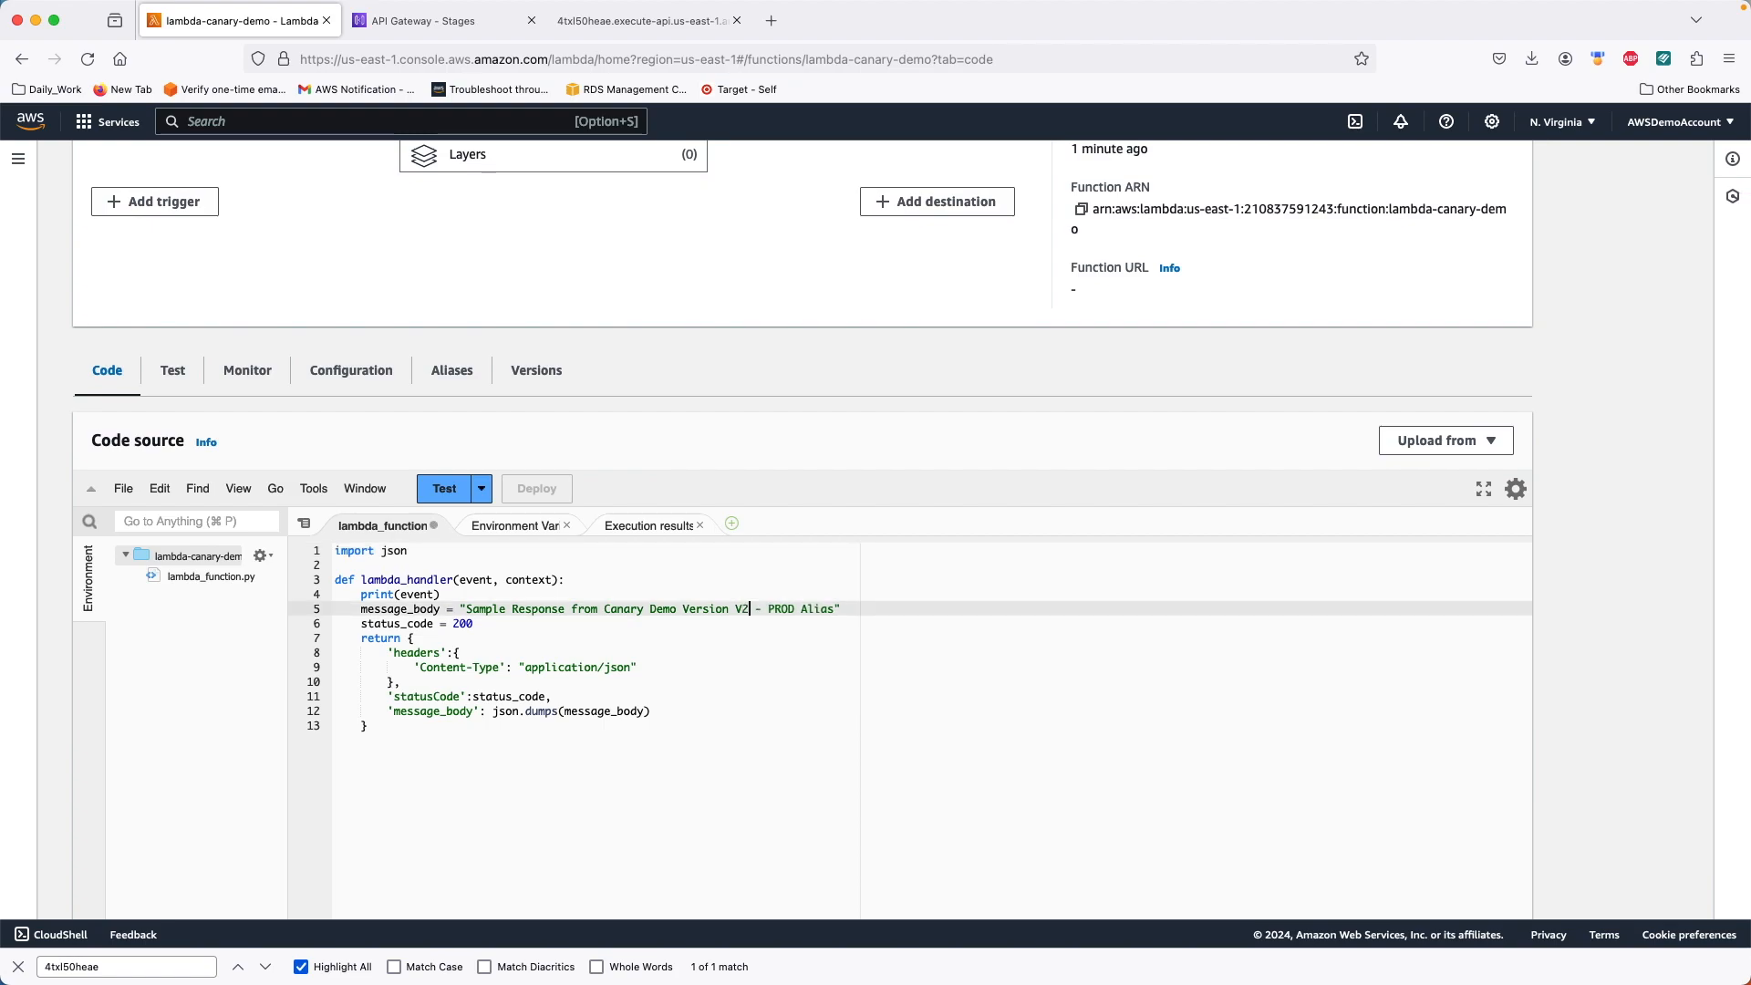
pyautogui.doubleClick(780, 607)
pyautogui.write('UAT')
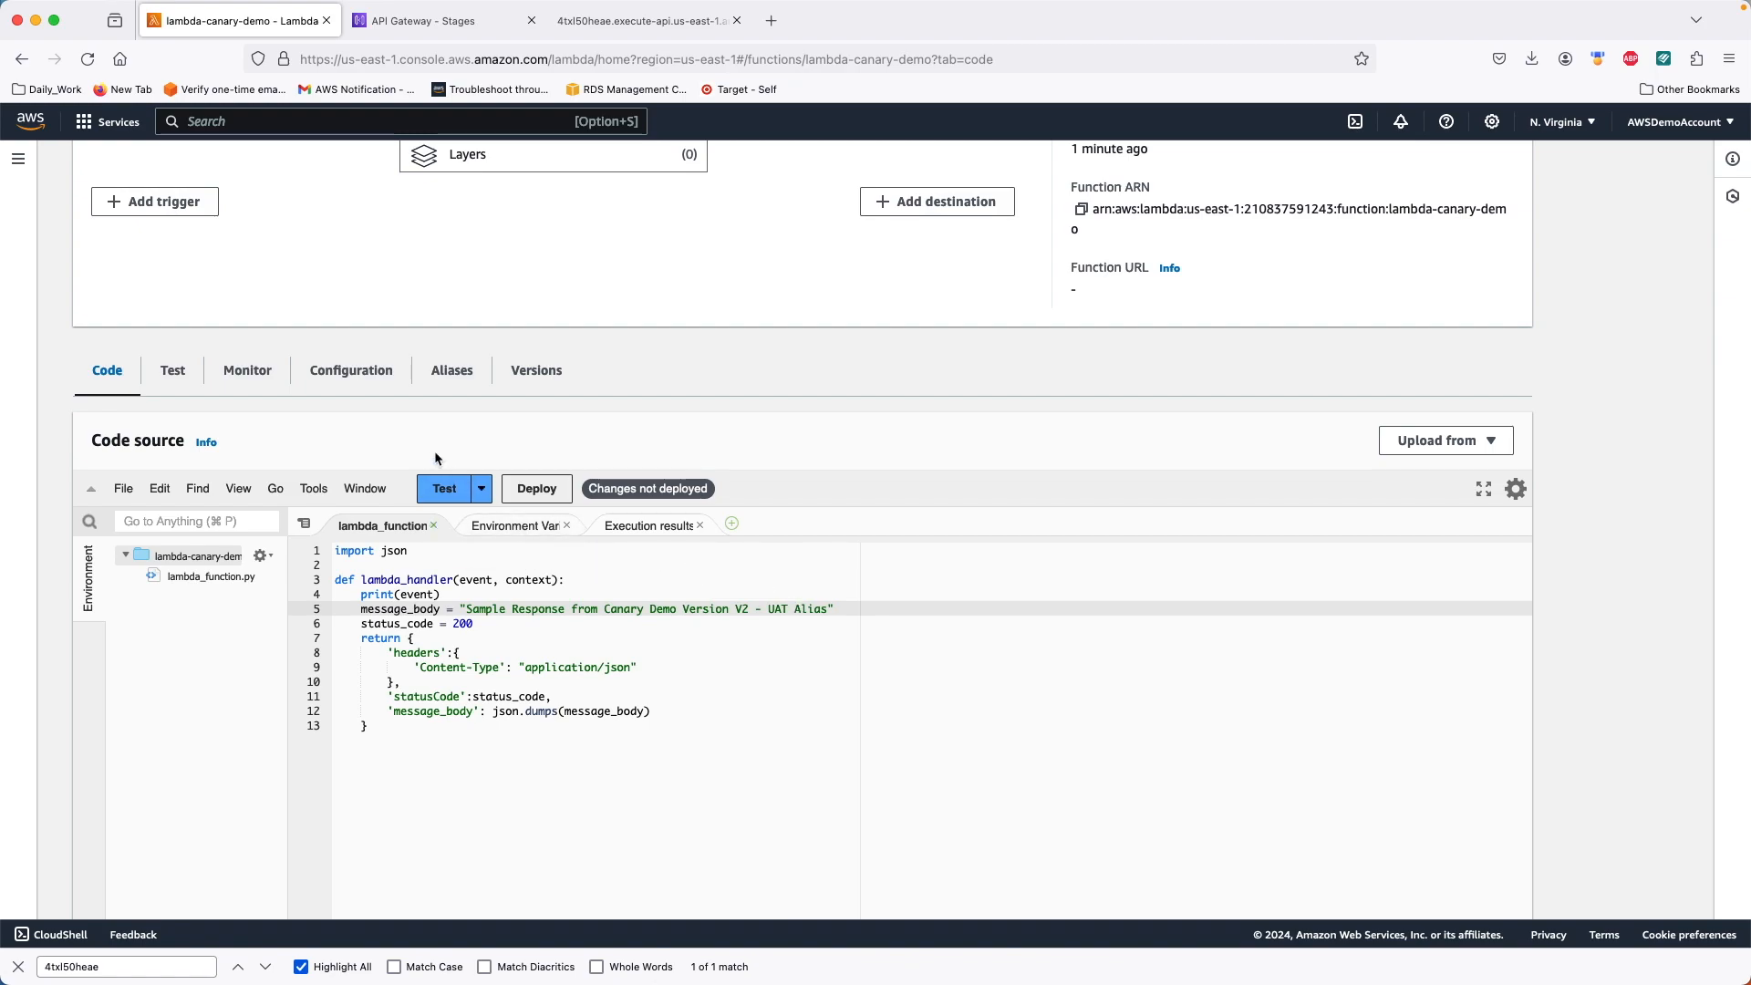
# Step: Deploy the edited lambda-canary-demo code and run it with the CanaryTest event
pyautogui.click(531, 488)
pyautogui.click(444, 536)
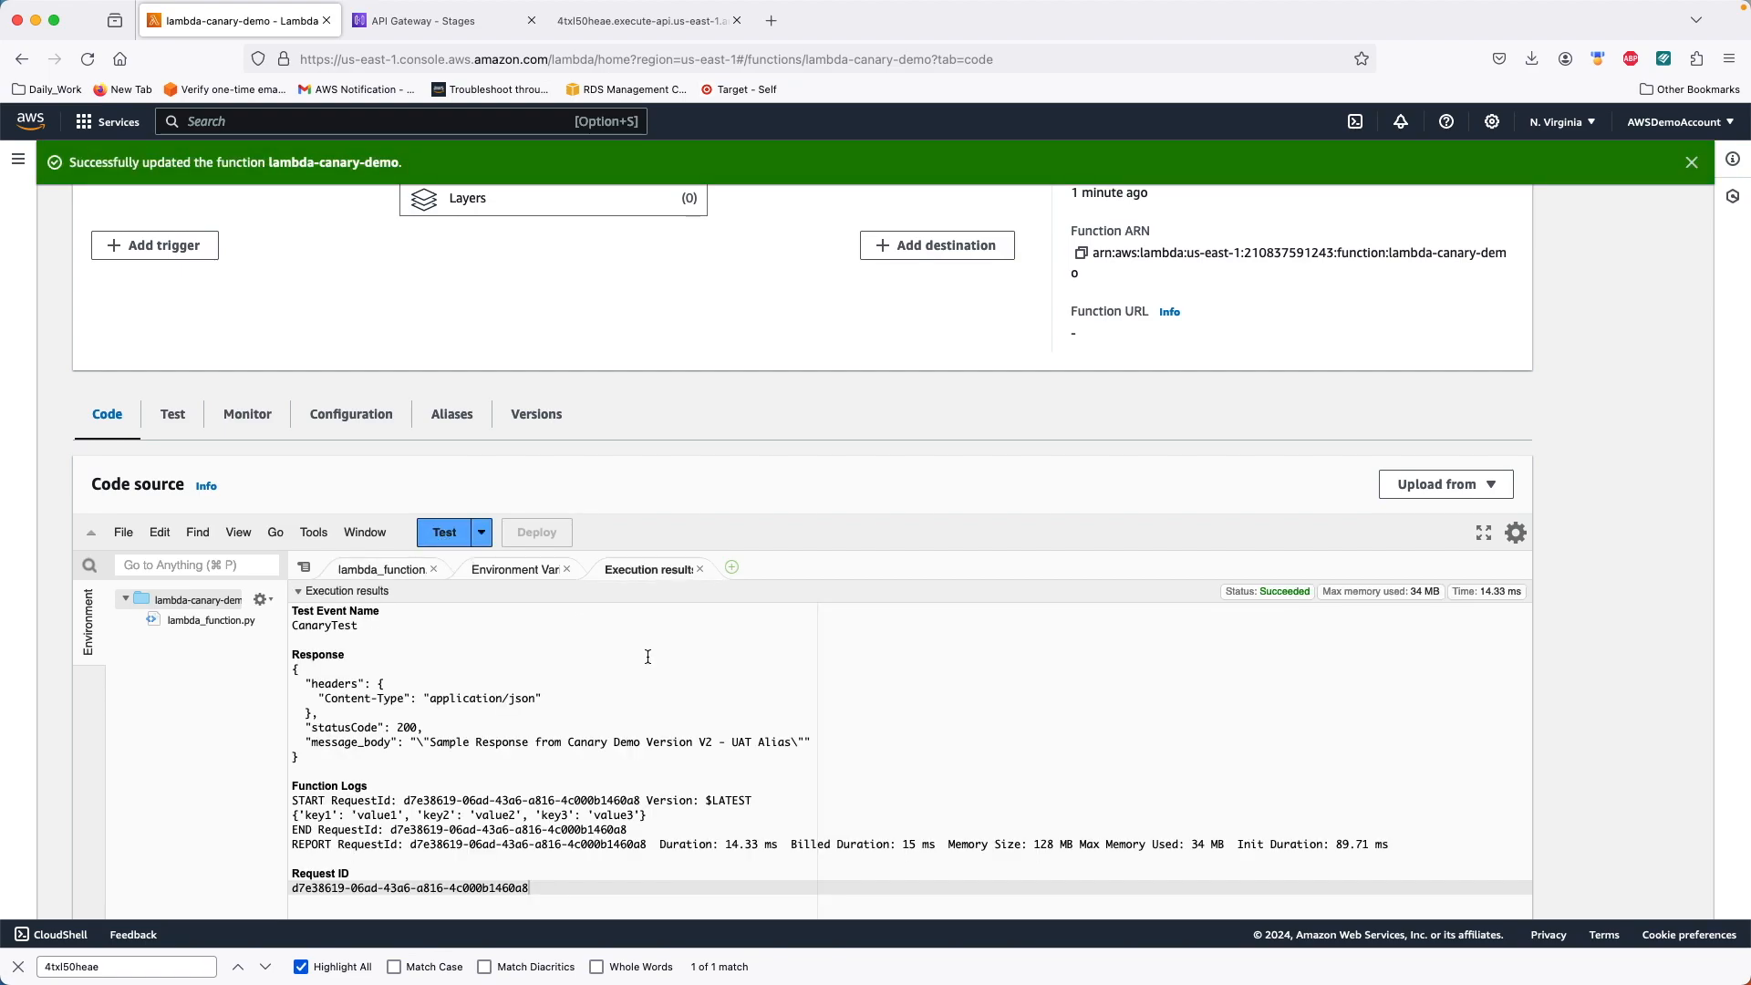
# Step: Publish a new version of lambda-canary-demo with the description V2
pyautogui.moveTo(646, 744); pyautogui.dragTo(755, 745)
pyautogui.scroll(4, 783, 587)
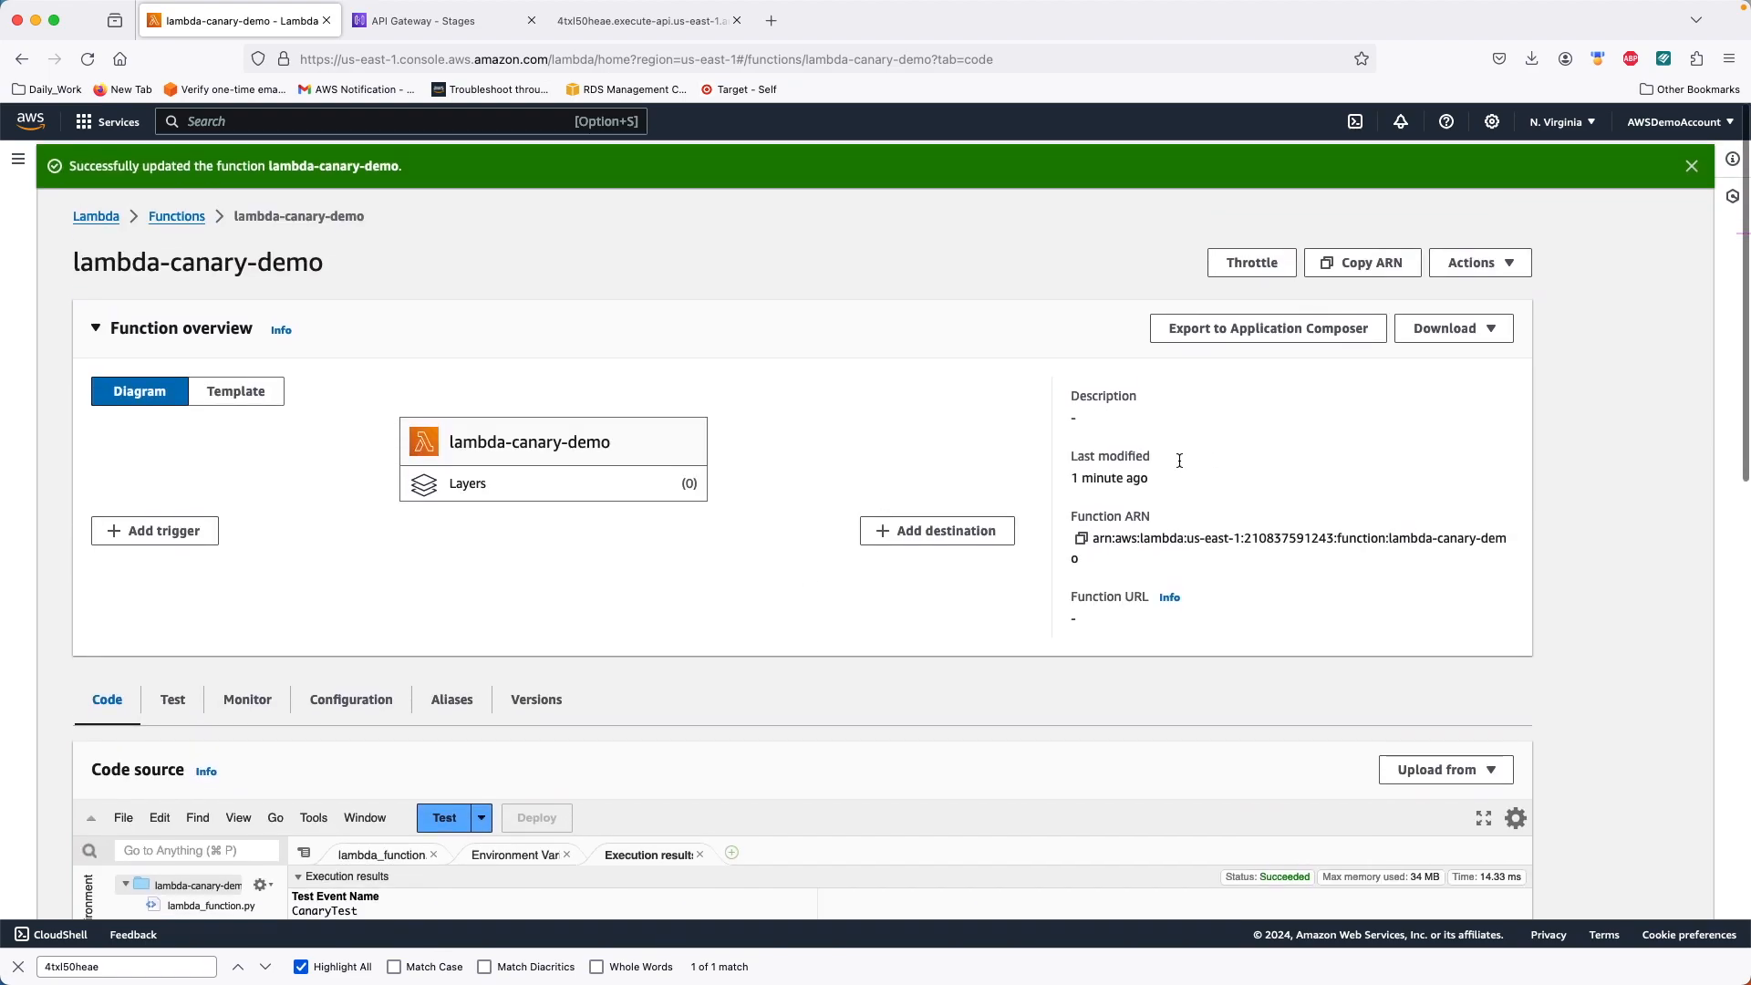
pyautogui.click(1462, 258)
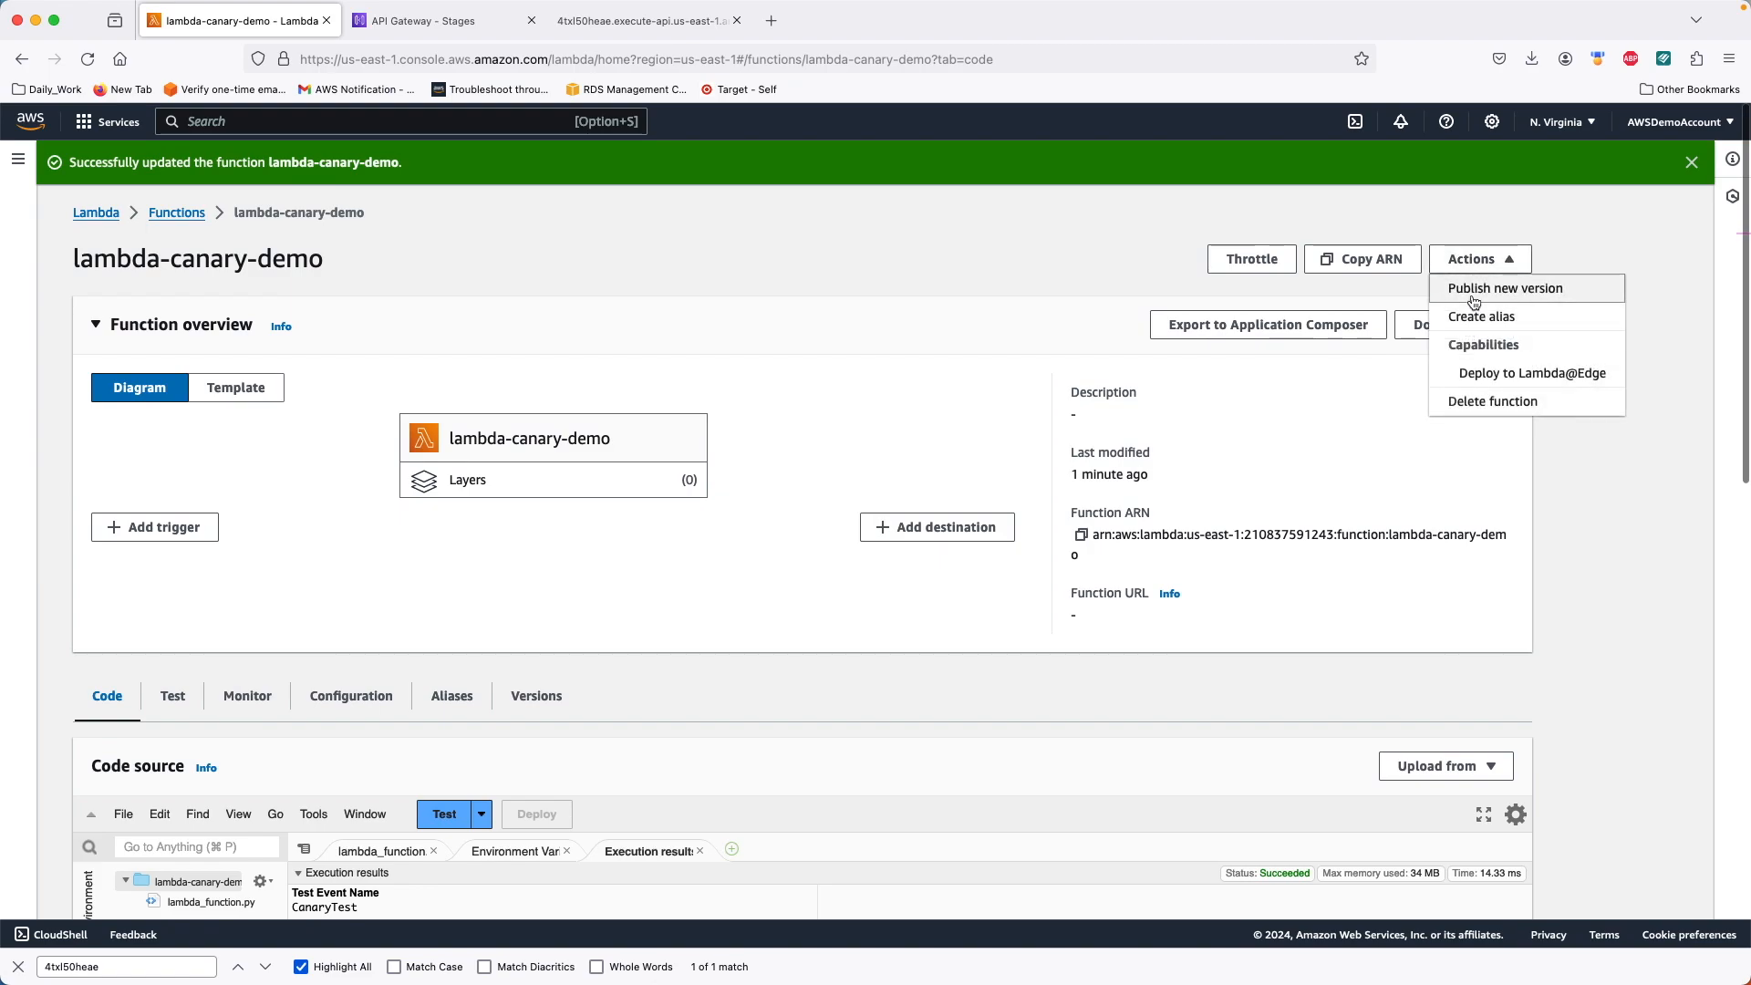
pyautogui.click(1471, 288)
pyautogui.click(546, 576)
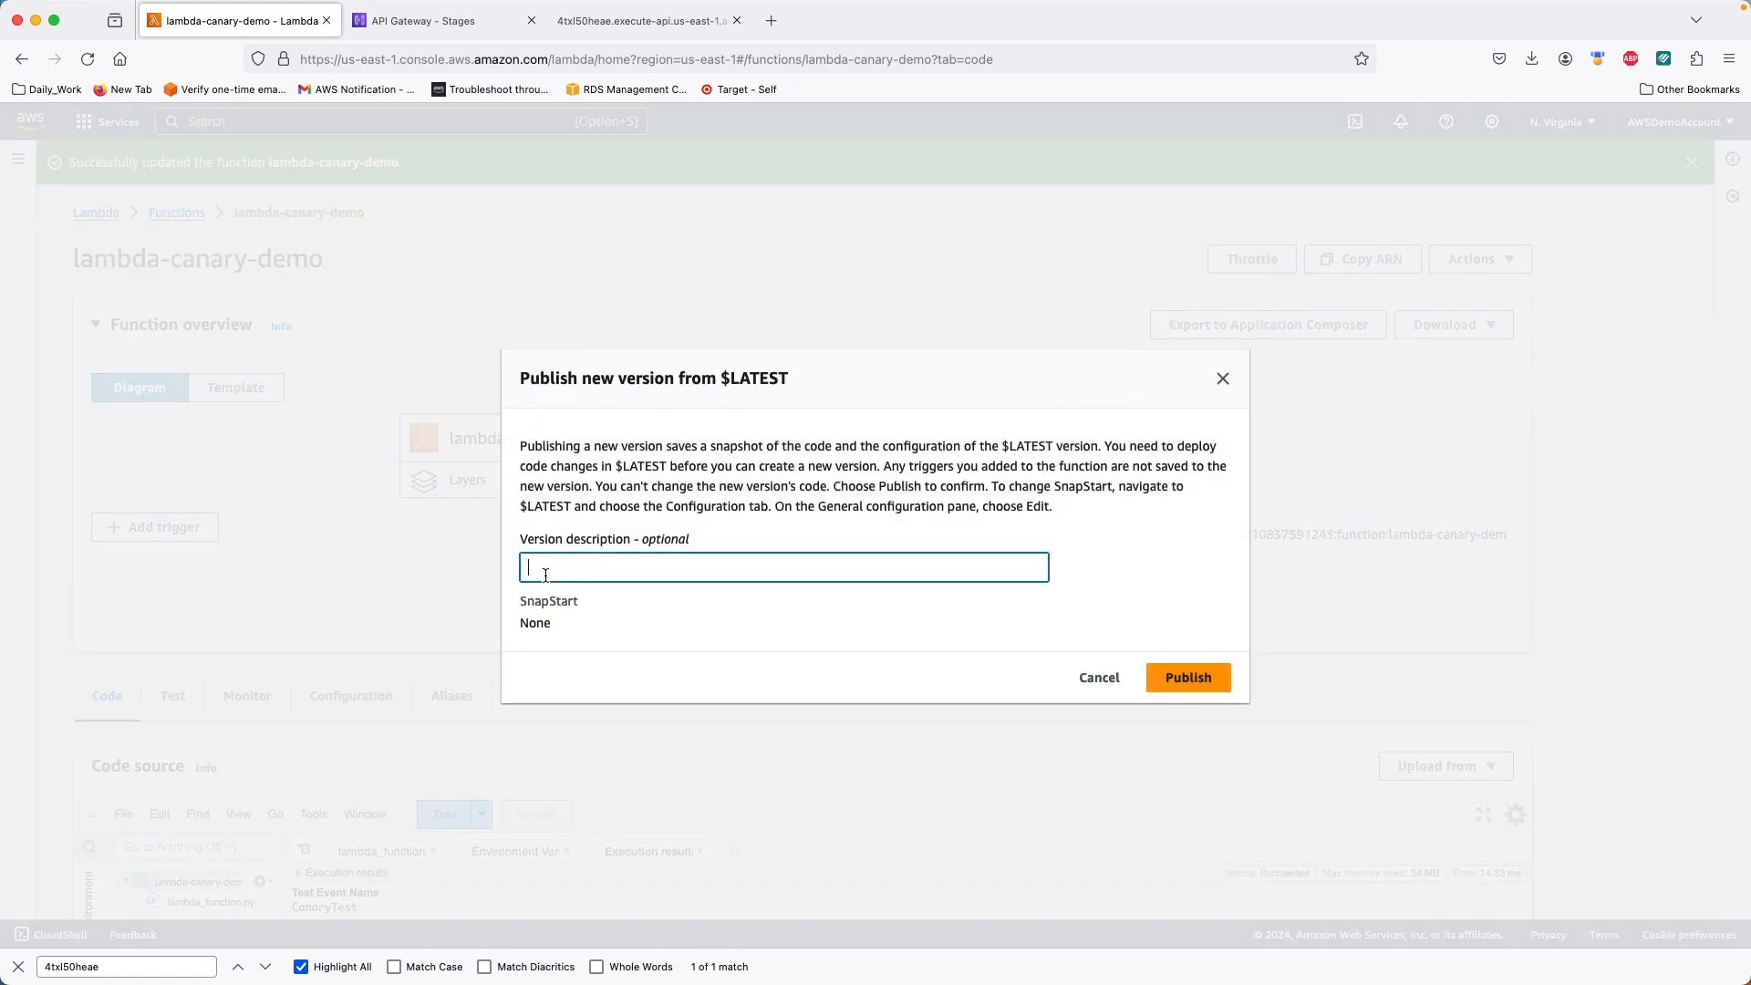
pyautogui.click(1188, 677)
# Step: Return to the lambda-canary-demo function and create an alias named UAT that points to version 2
pyautogui.click(1469, 260)
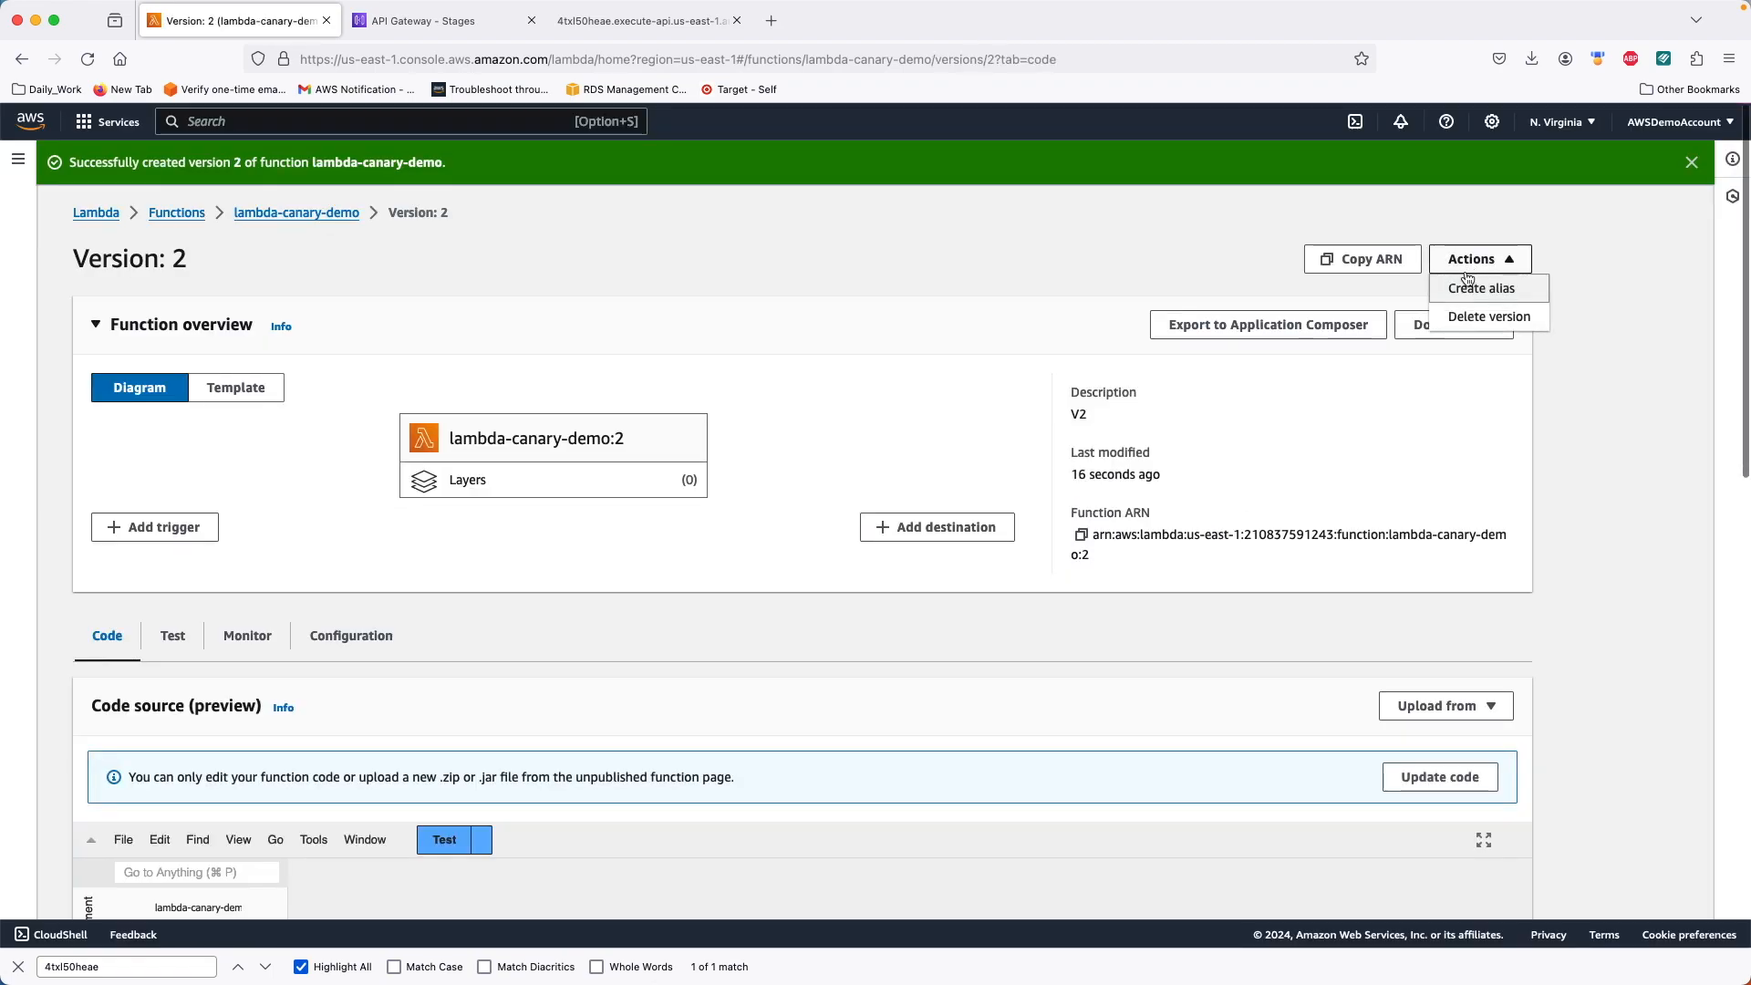
pyautogui.click(290, 213)
pyautogui.click(1470, 217)
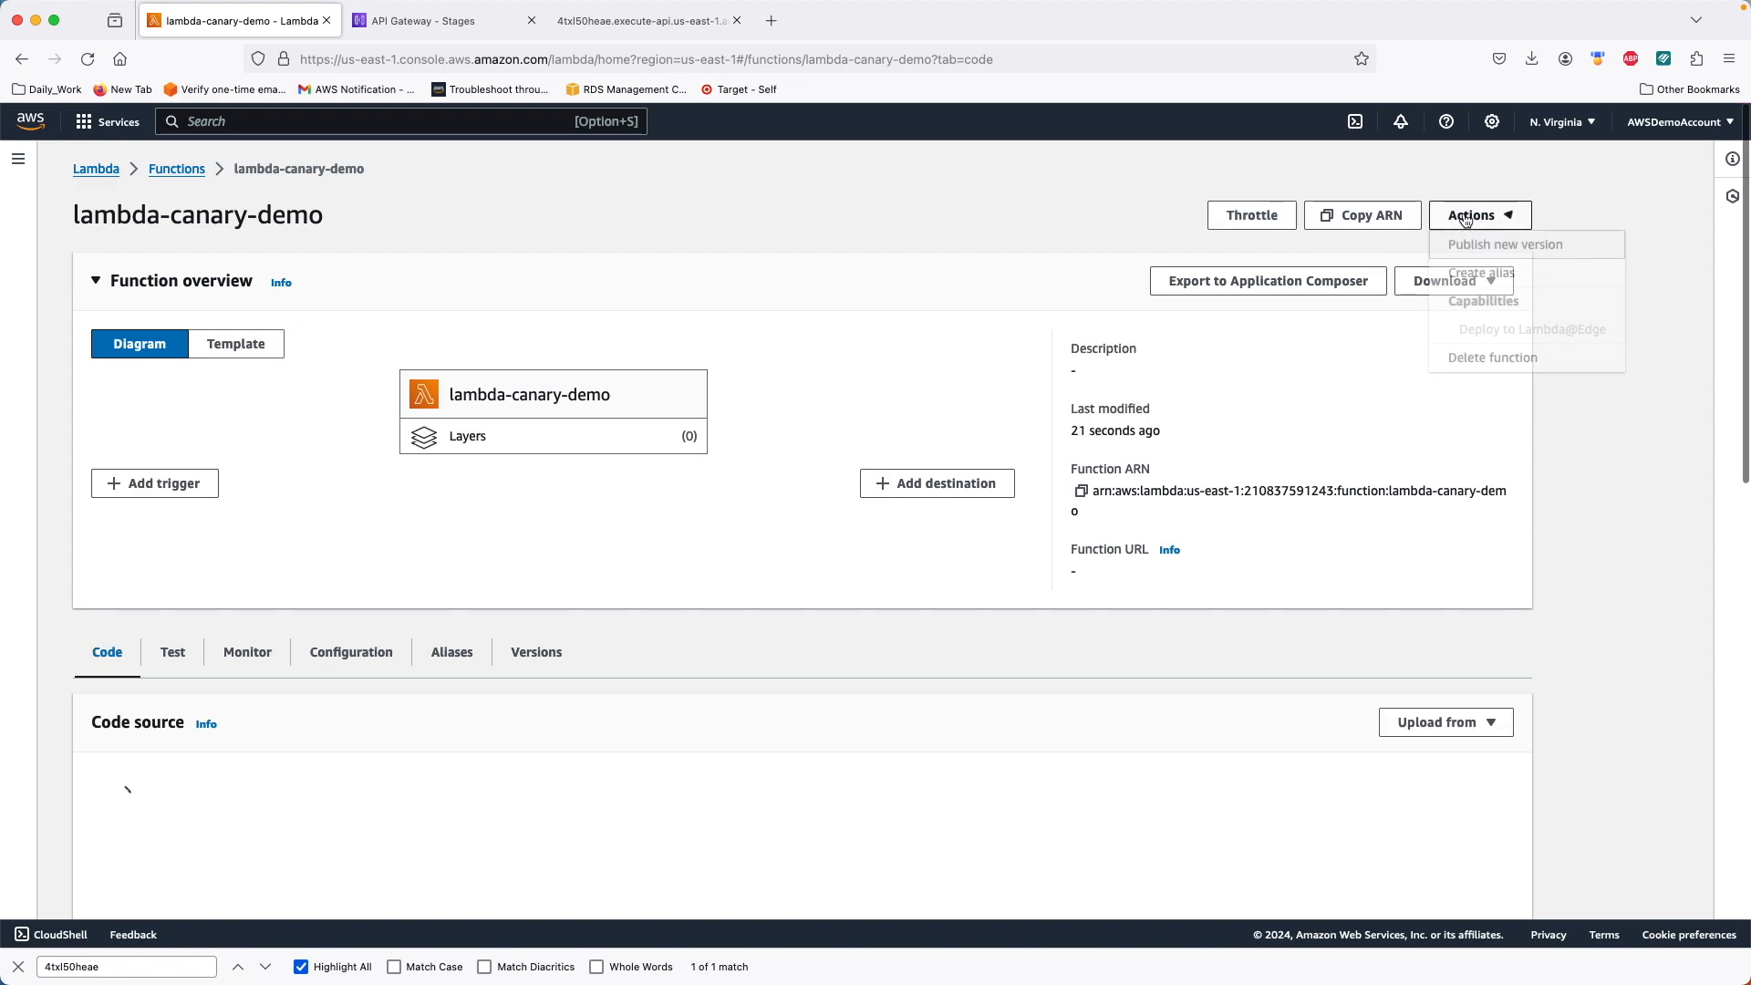
pyautogui.click(1470, 274)
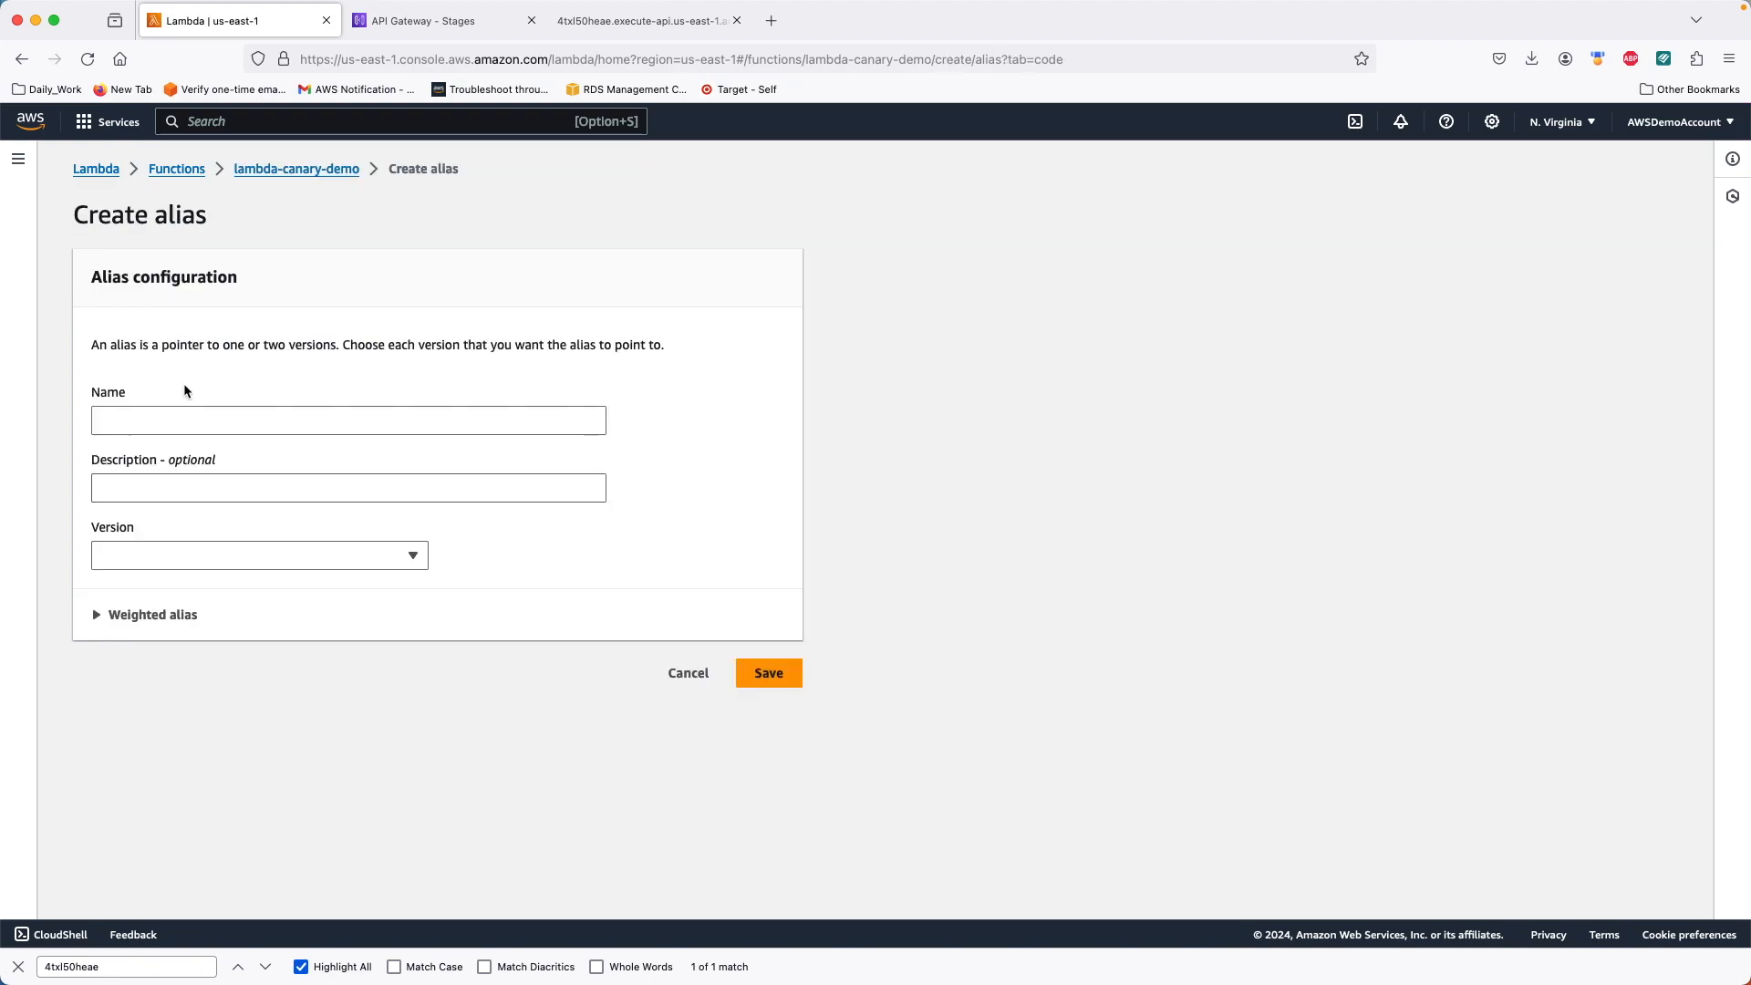
pyautogui.click(126, 421)
pyautogui.write('U')
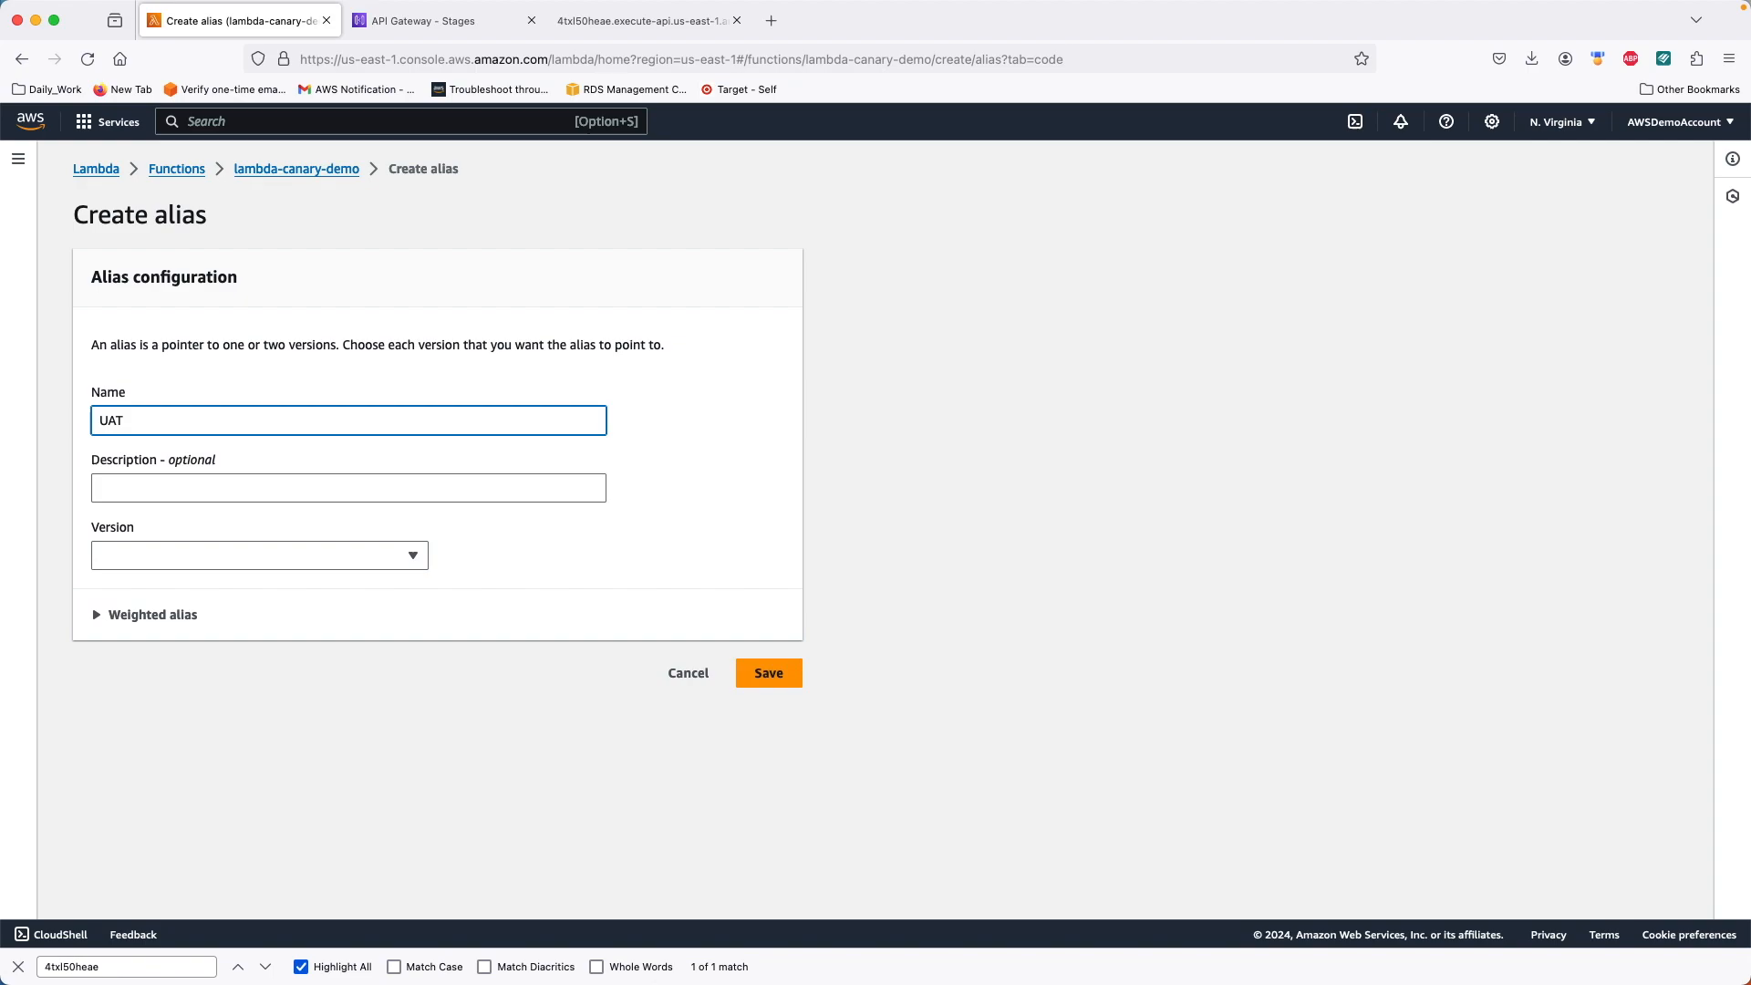
pyautogui.write('AT')
pyautogui.click(156, 553)
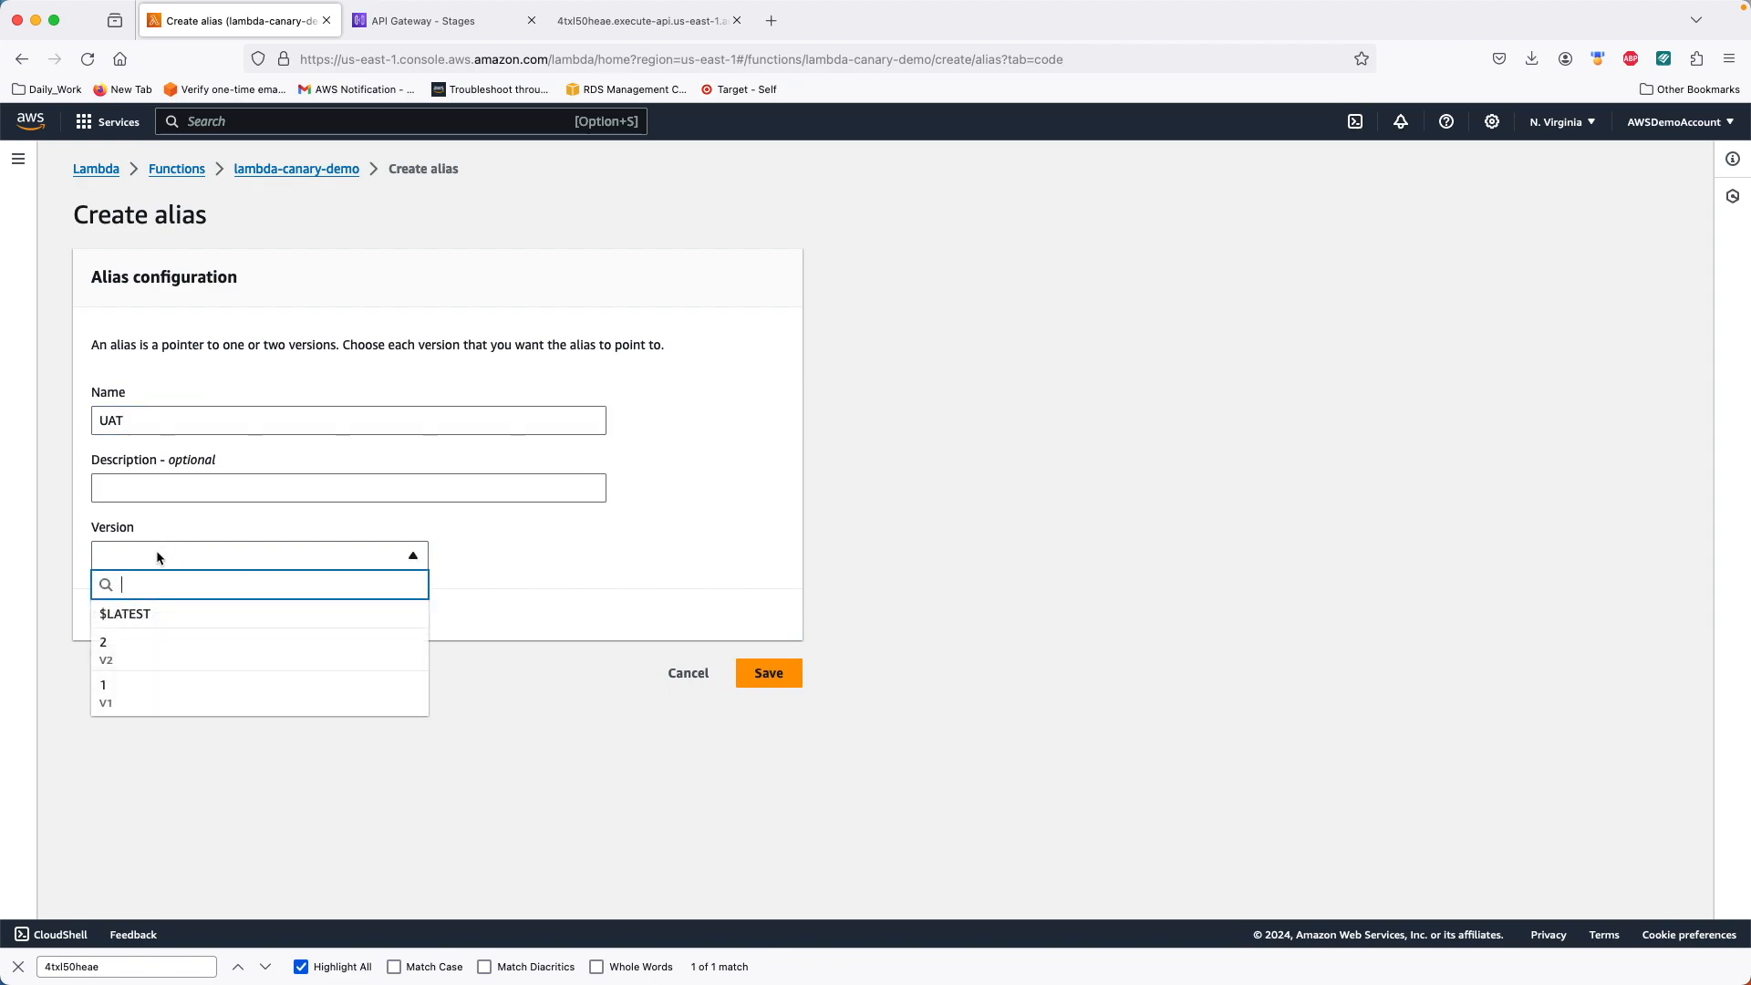
pyautogui.click(128, 659)
pyautogui.click(780, 682)
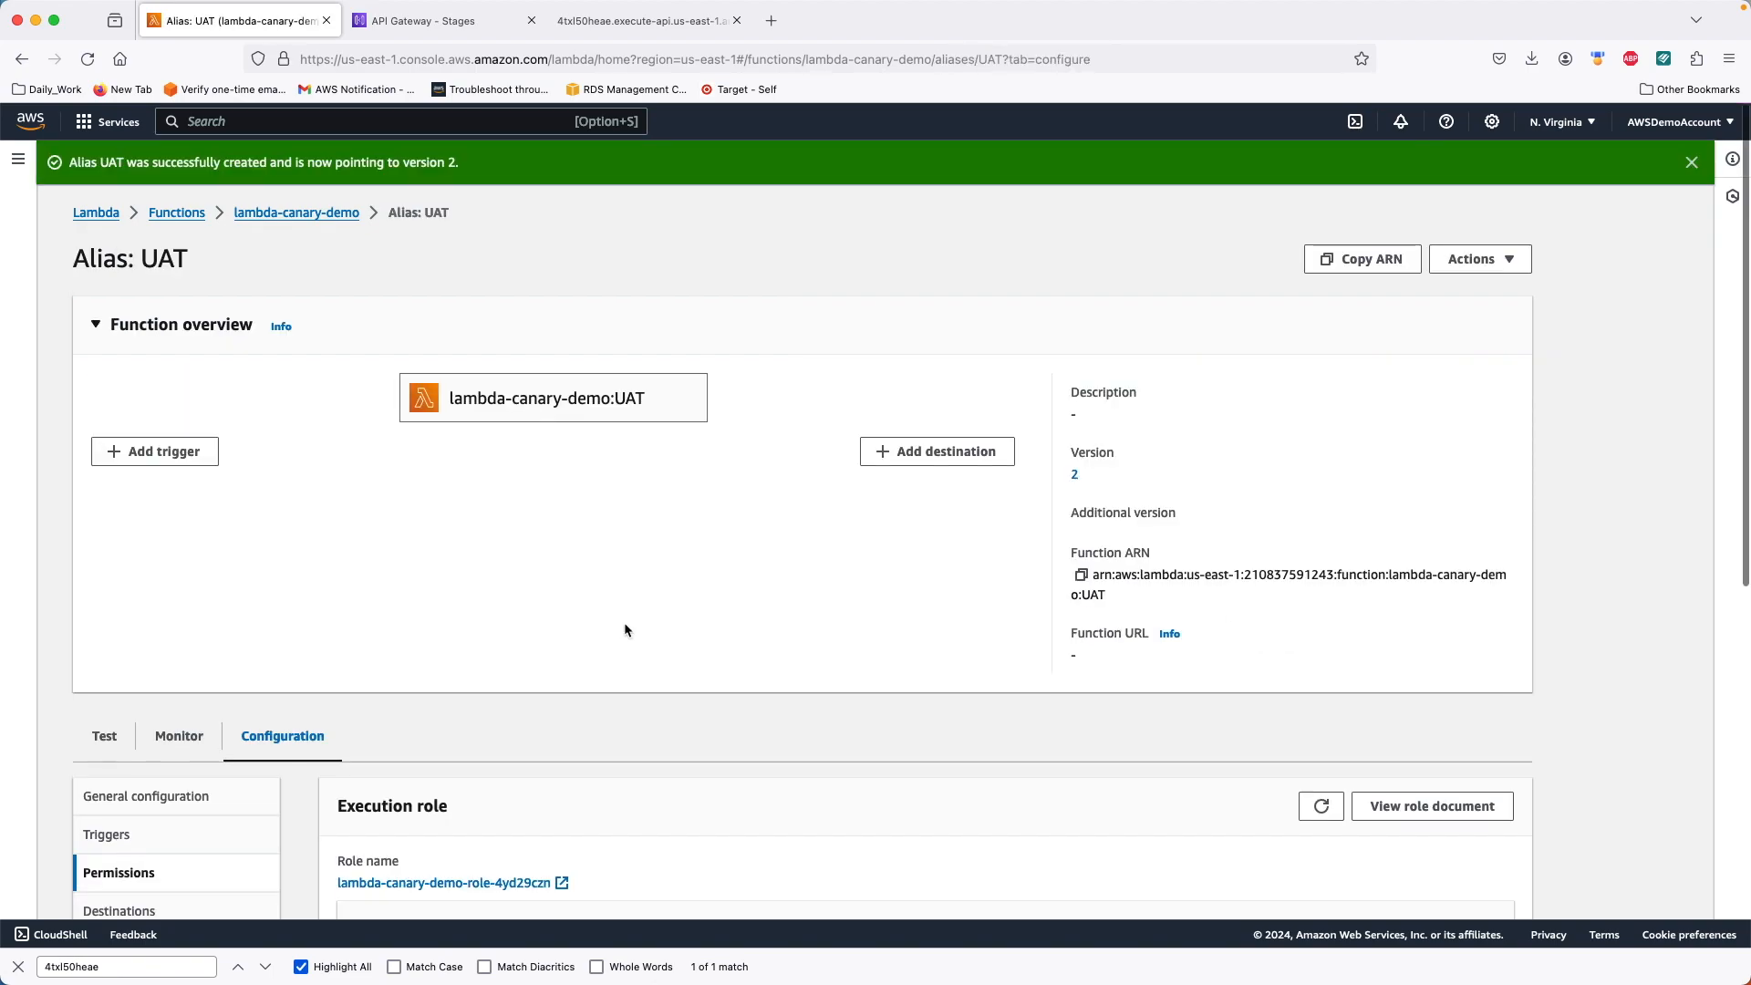
# Step: Return to lambda-canary-demo and review its list of versions and its list of aliases
pyautogui.click(274, 223)
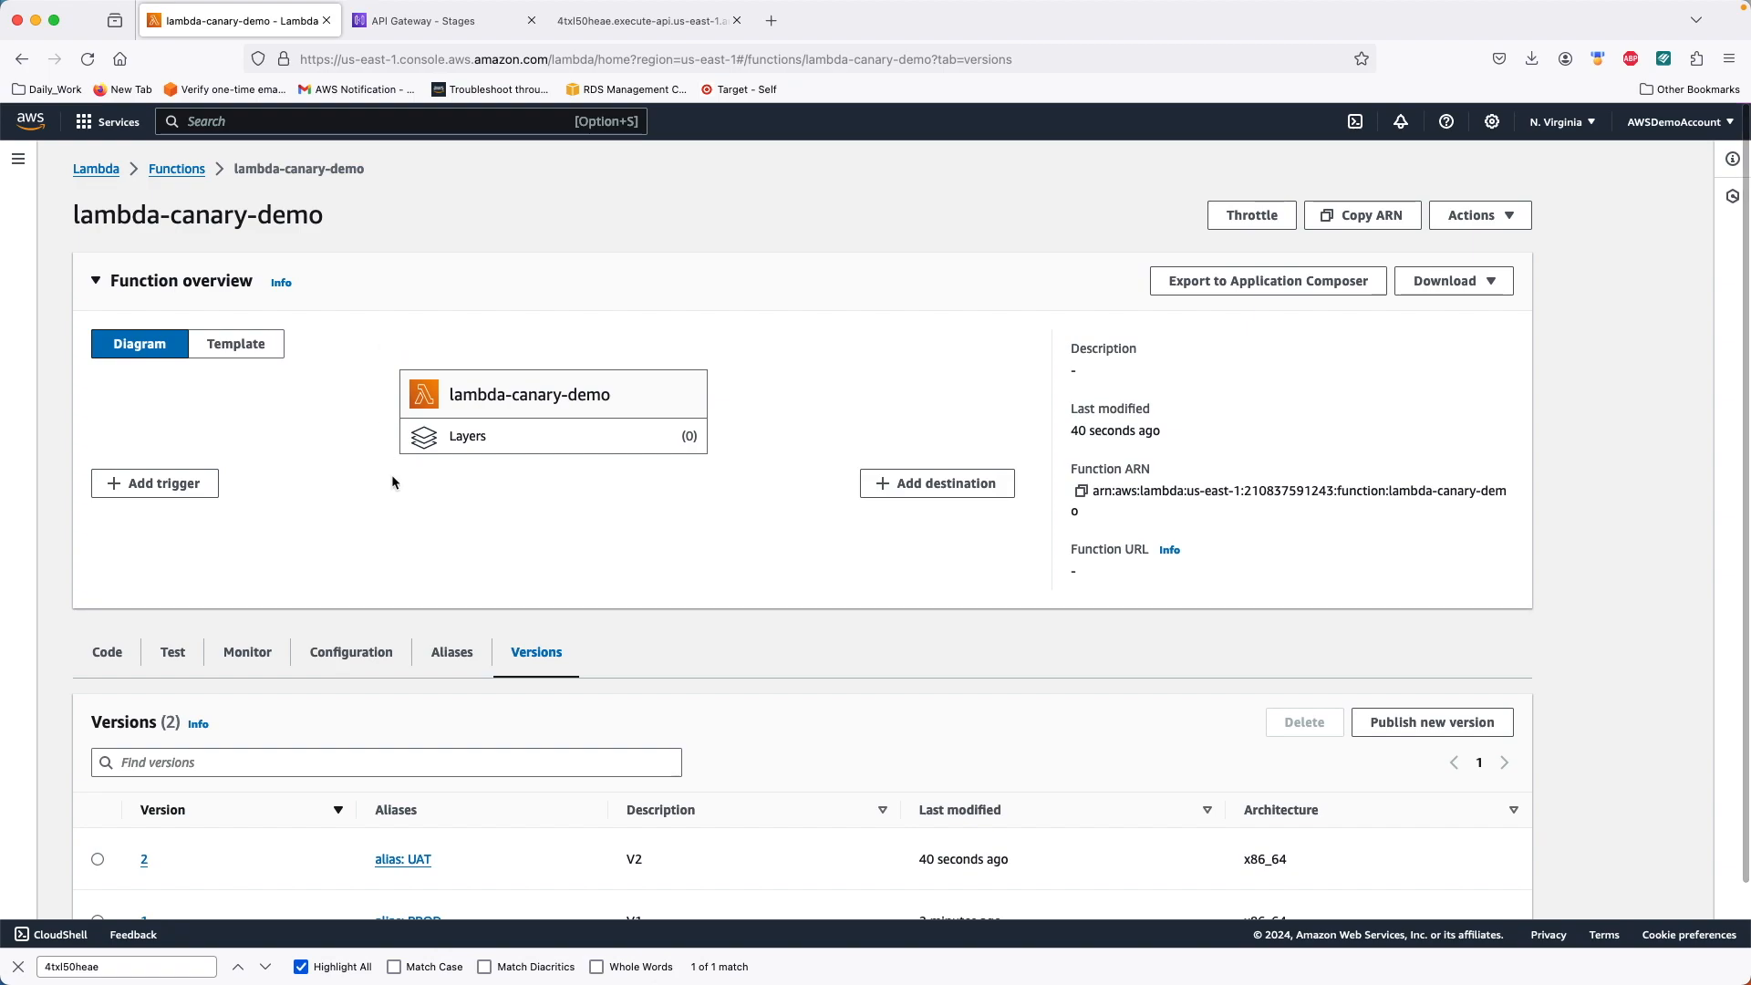
pyautogui.scroll(-2, 392, 476)
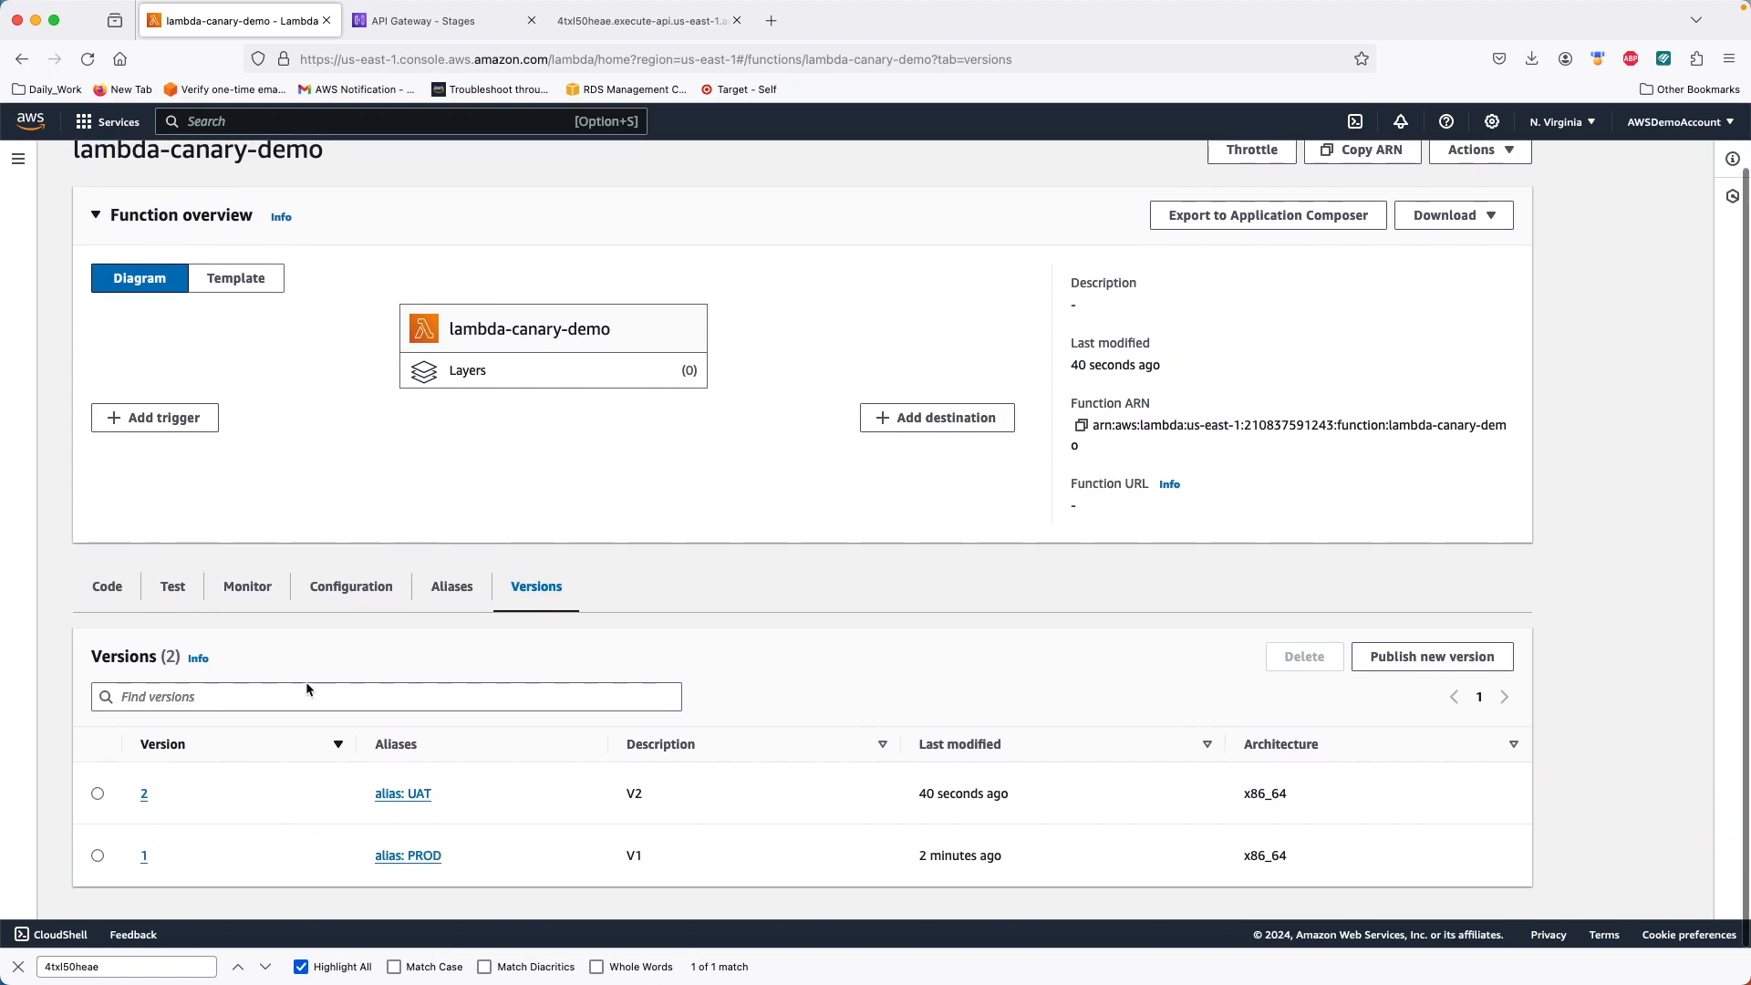
pyautogui.click(456, 597)
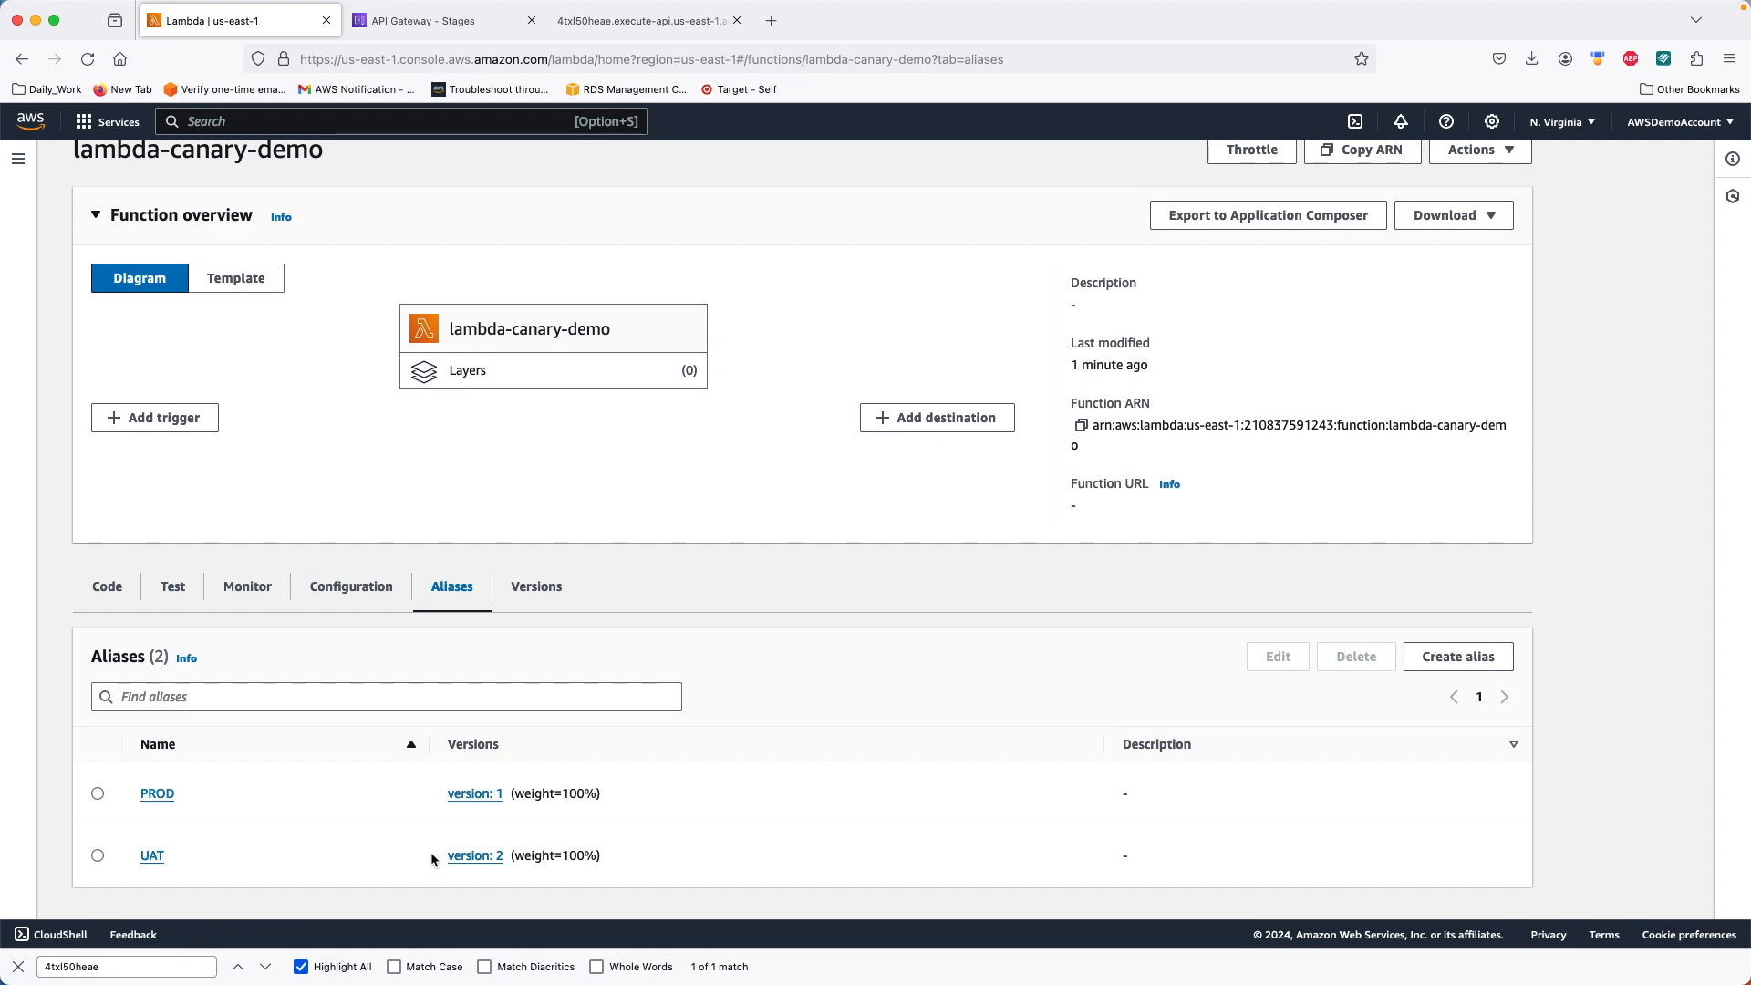
# Step: In API Gateway, create a resource named canary-demo-api under the root path of CloudExpertSolution_Api_demo
pyautogui.click(394, 20)
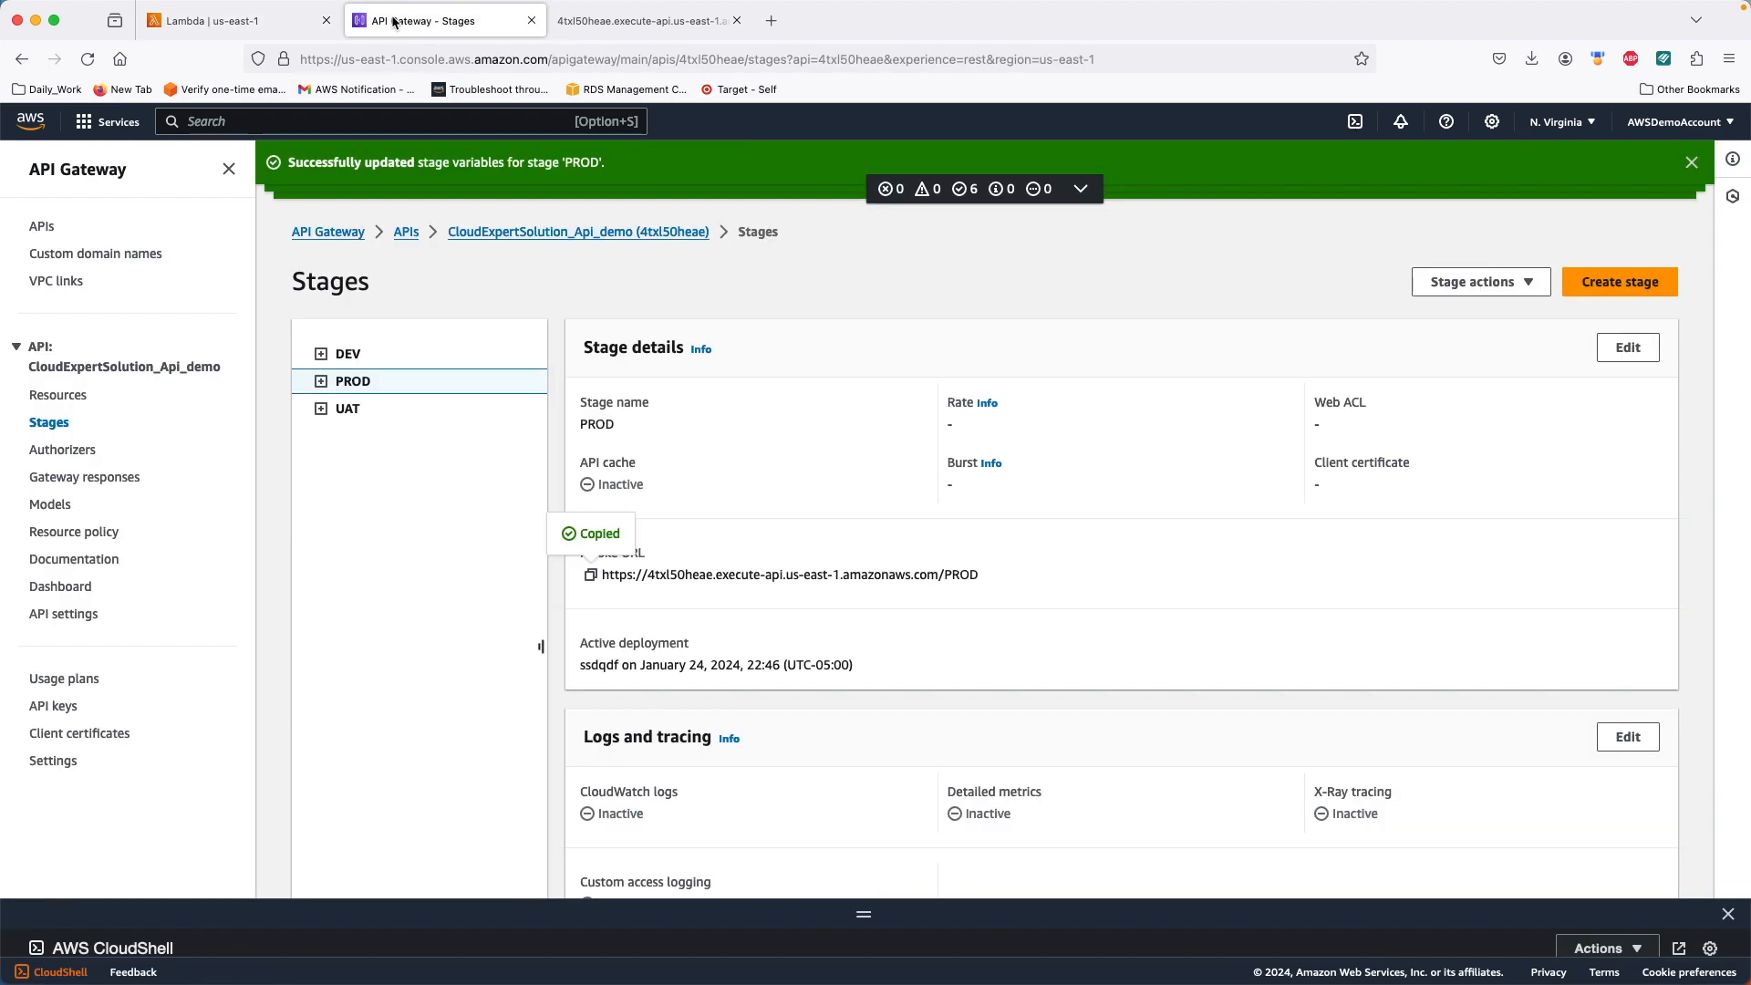
pyautogui.click(56, 395)
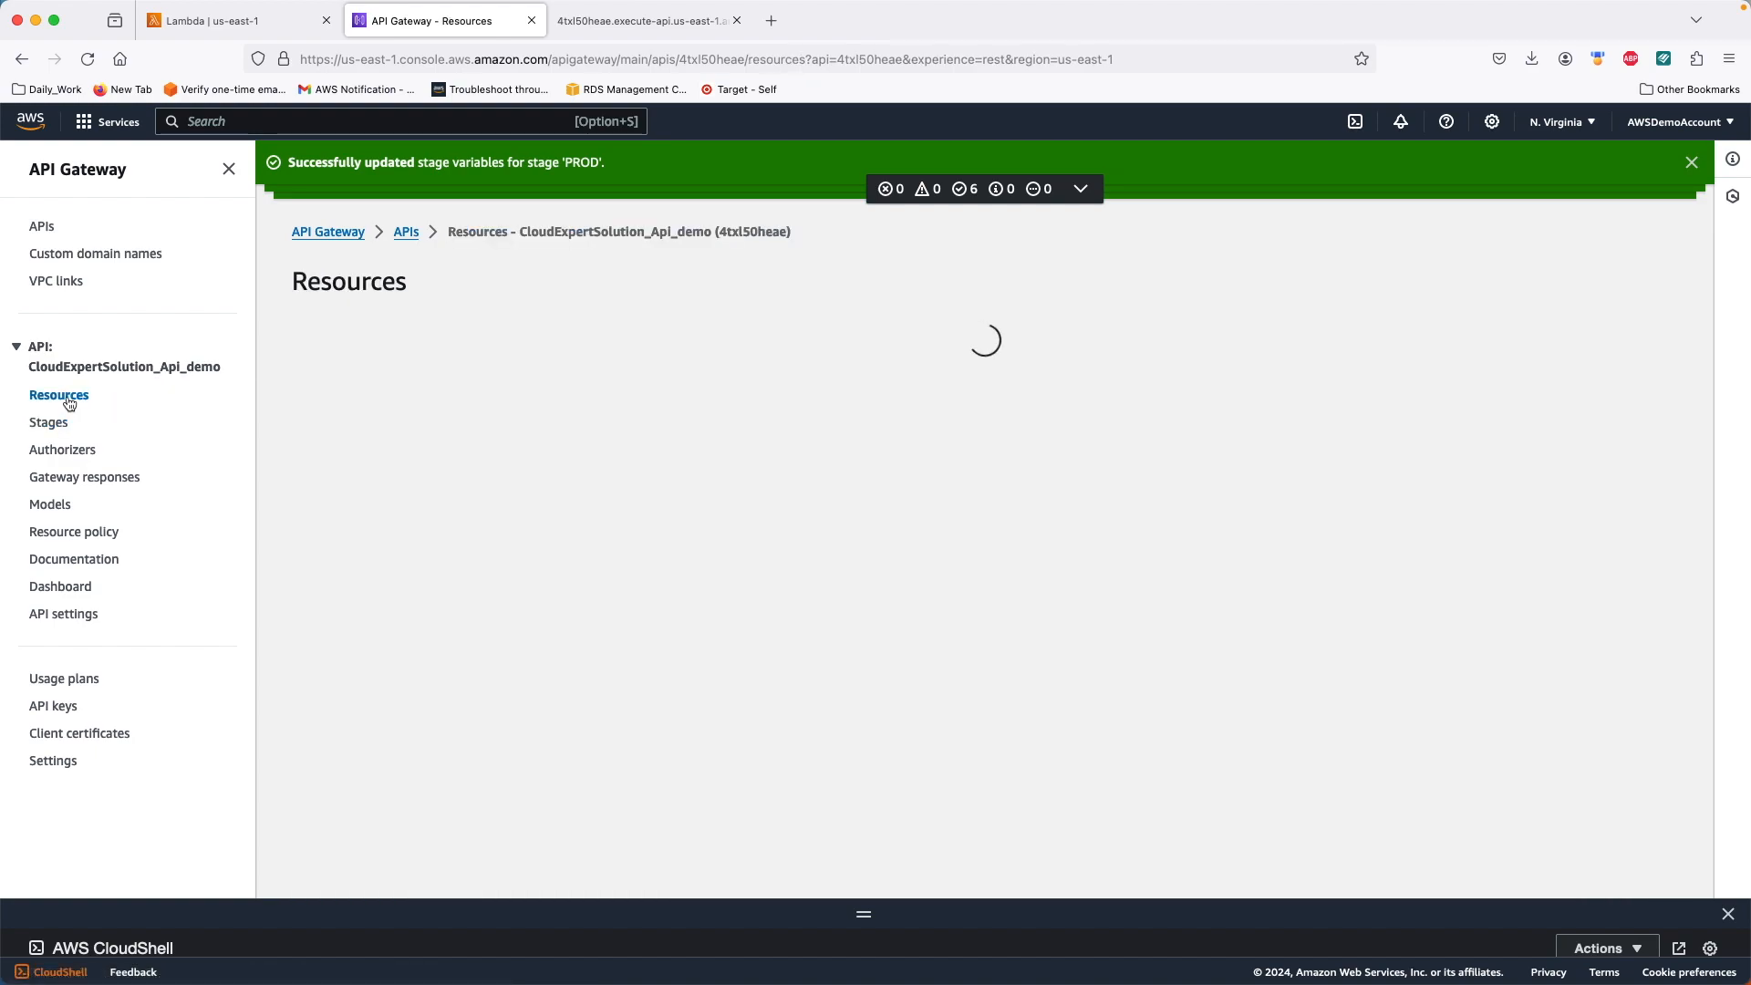
pyautogui.click(359, 355)
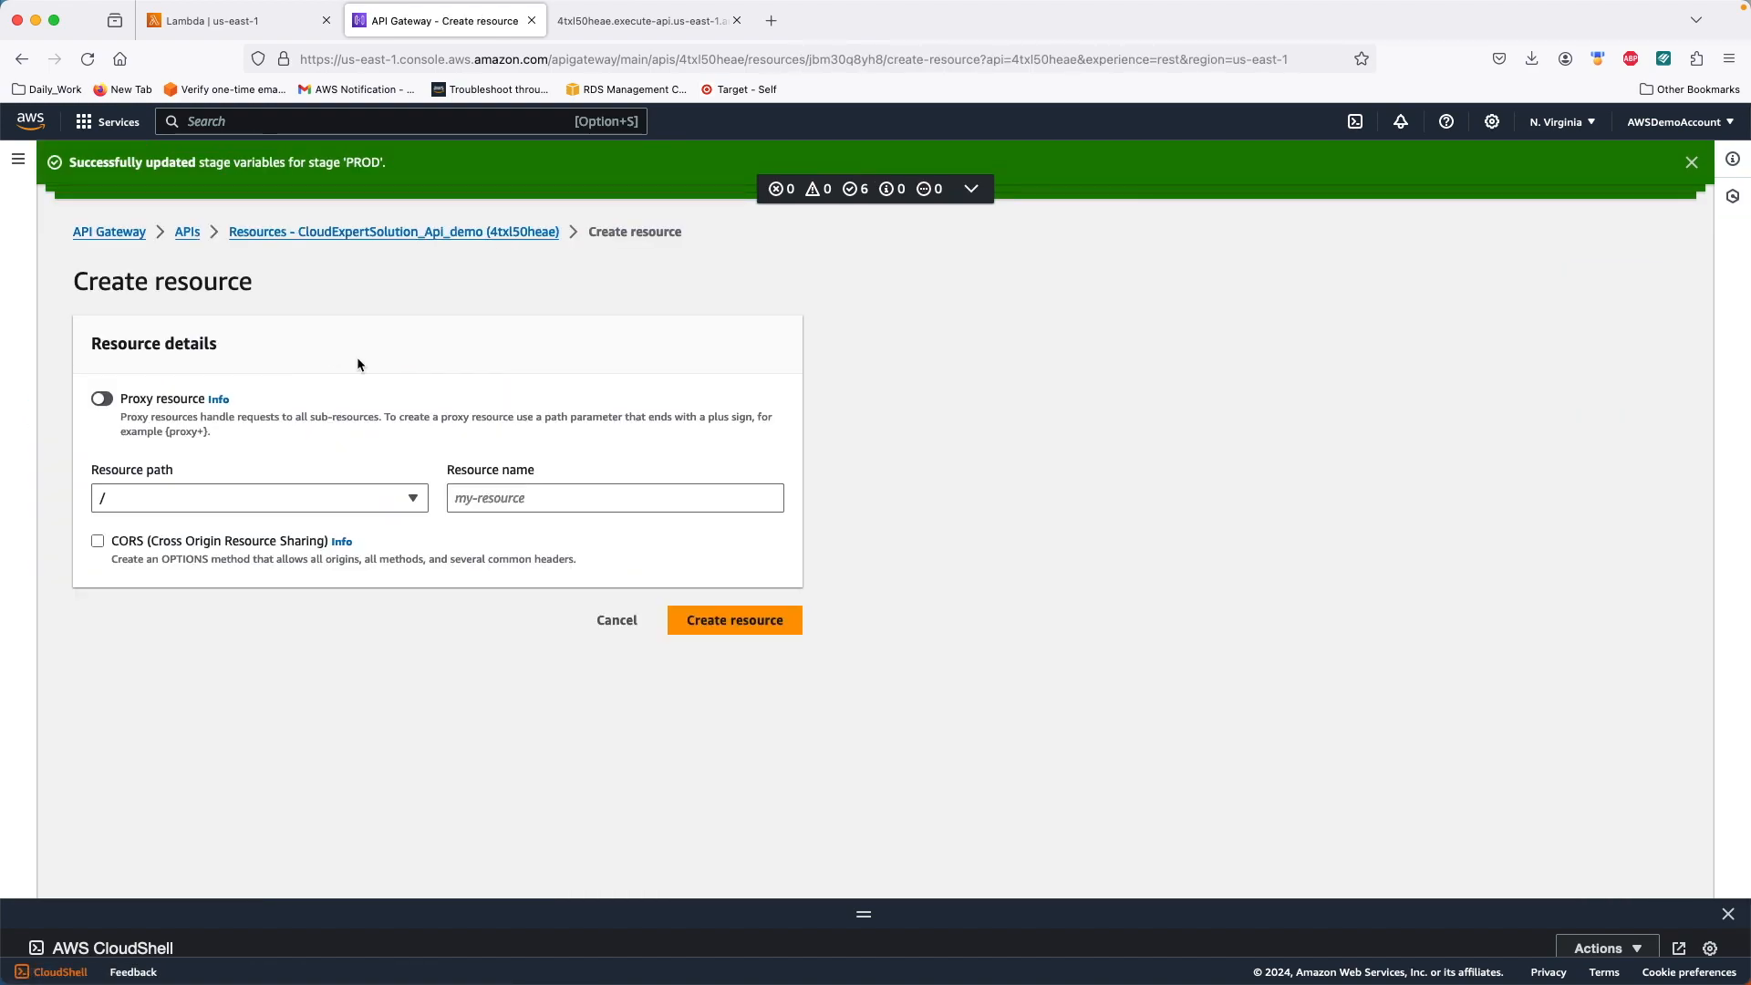
pyautogui.click(483, 500)
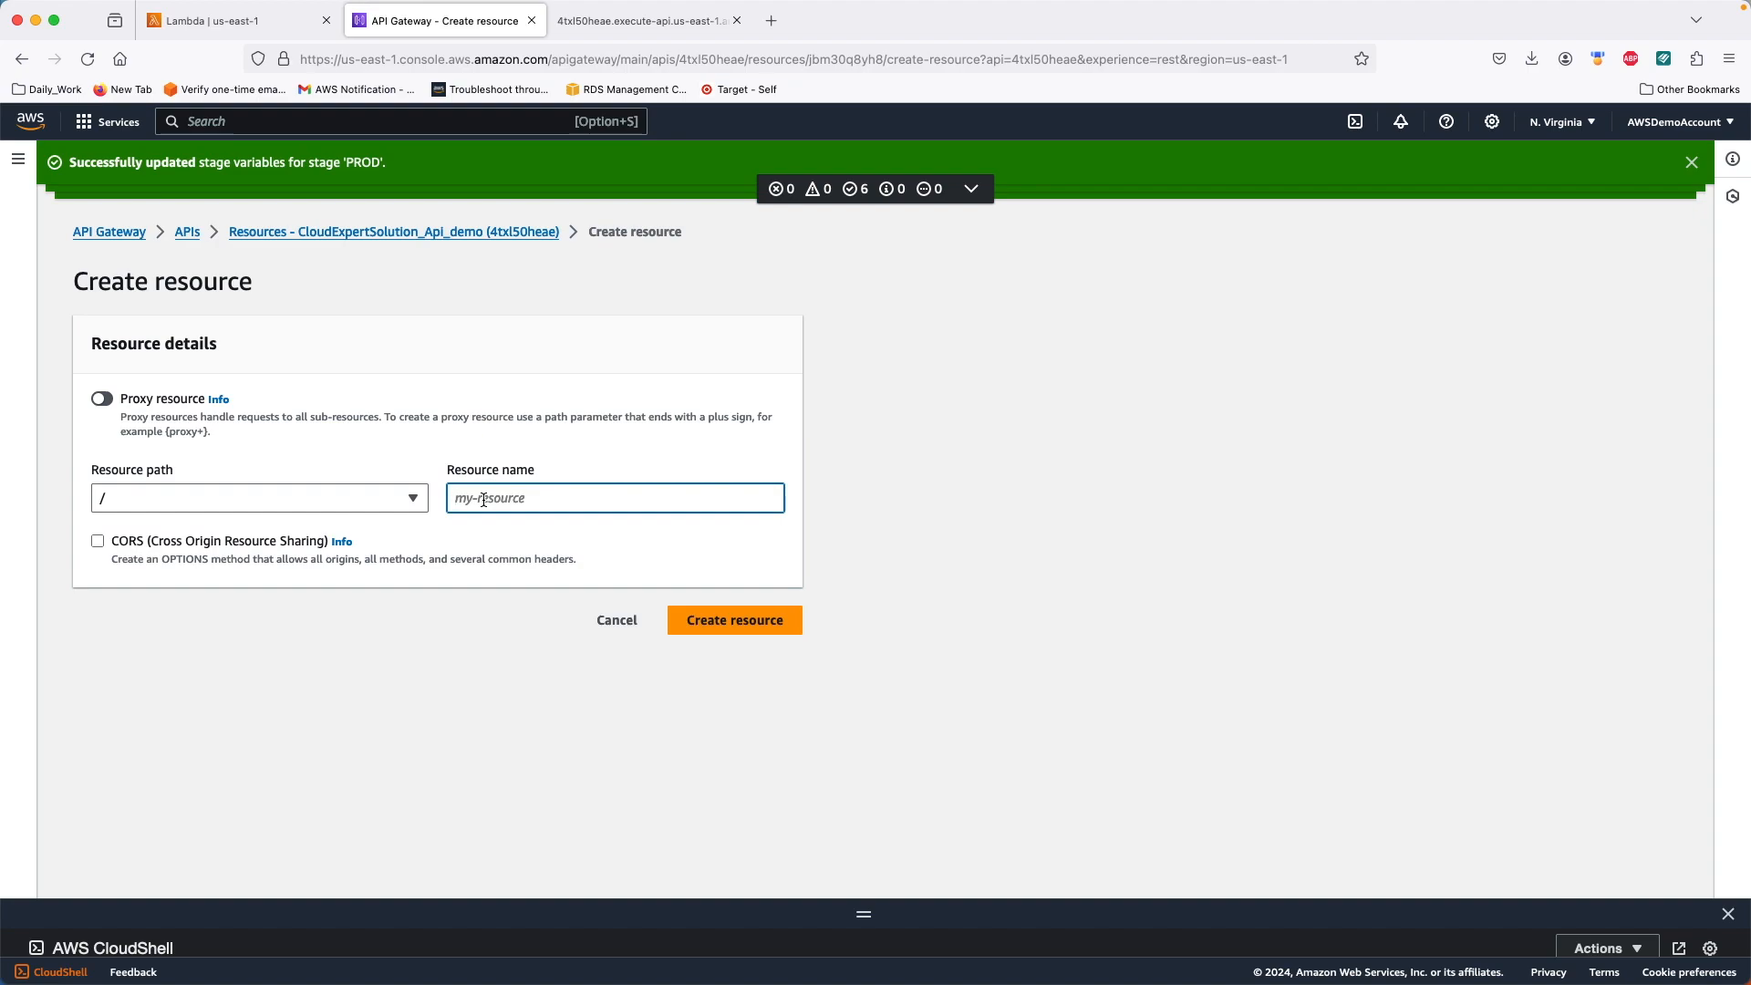
pyautogui.write('canary-demo-api')
pyautogui.click(714, 620)
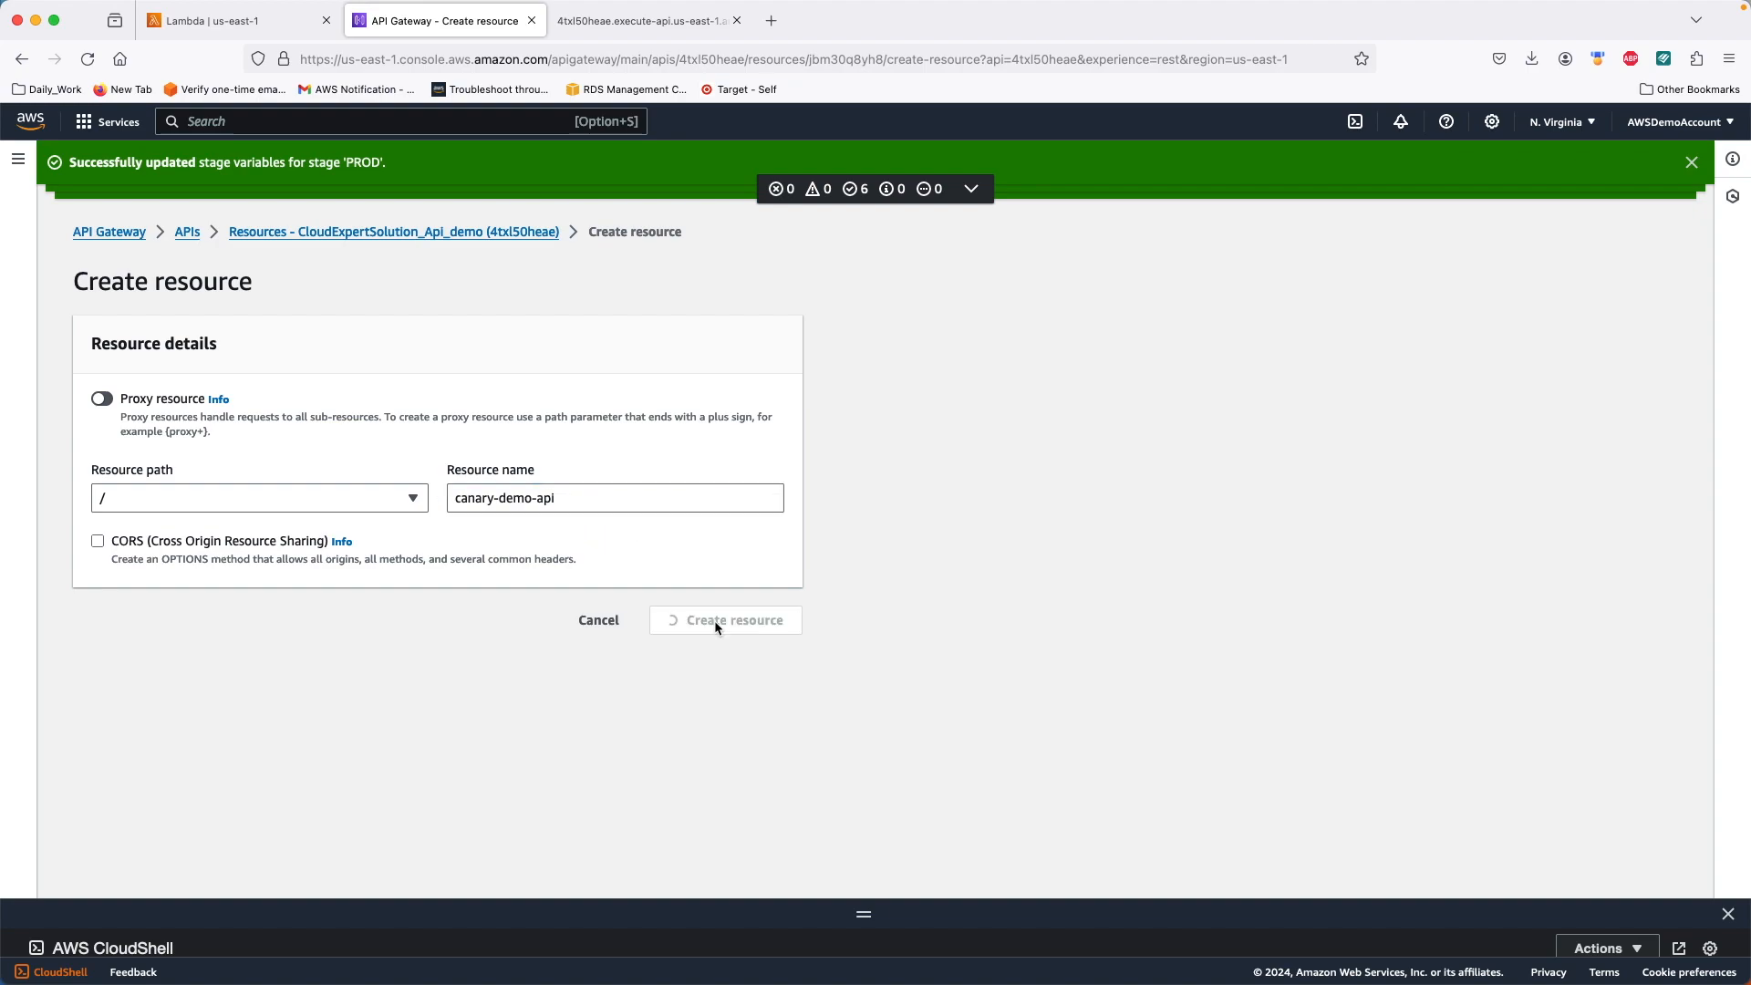
# Step: Create a GET method on /canary-demo-api with a Lambda function integration to version 1 of lambda-canary-demo, adding ":1" to its ARN
pyautogui.click(1595, 500)
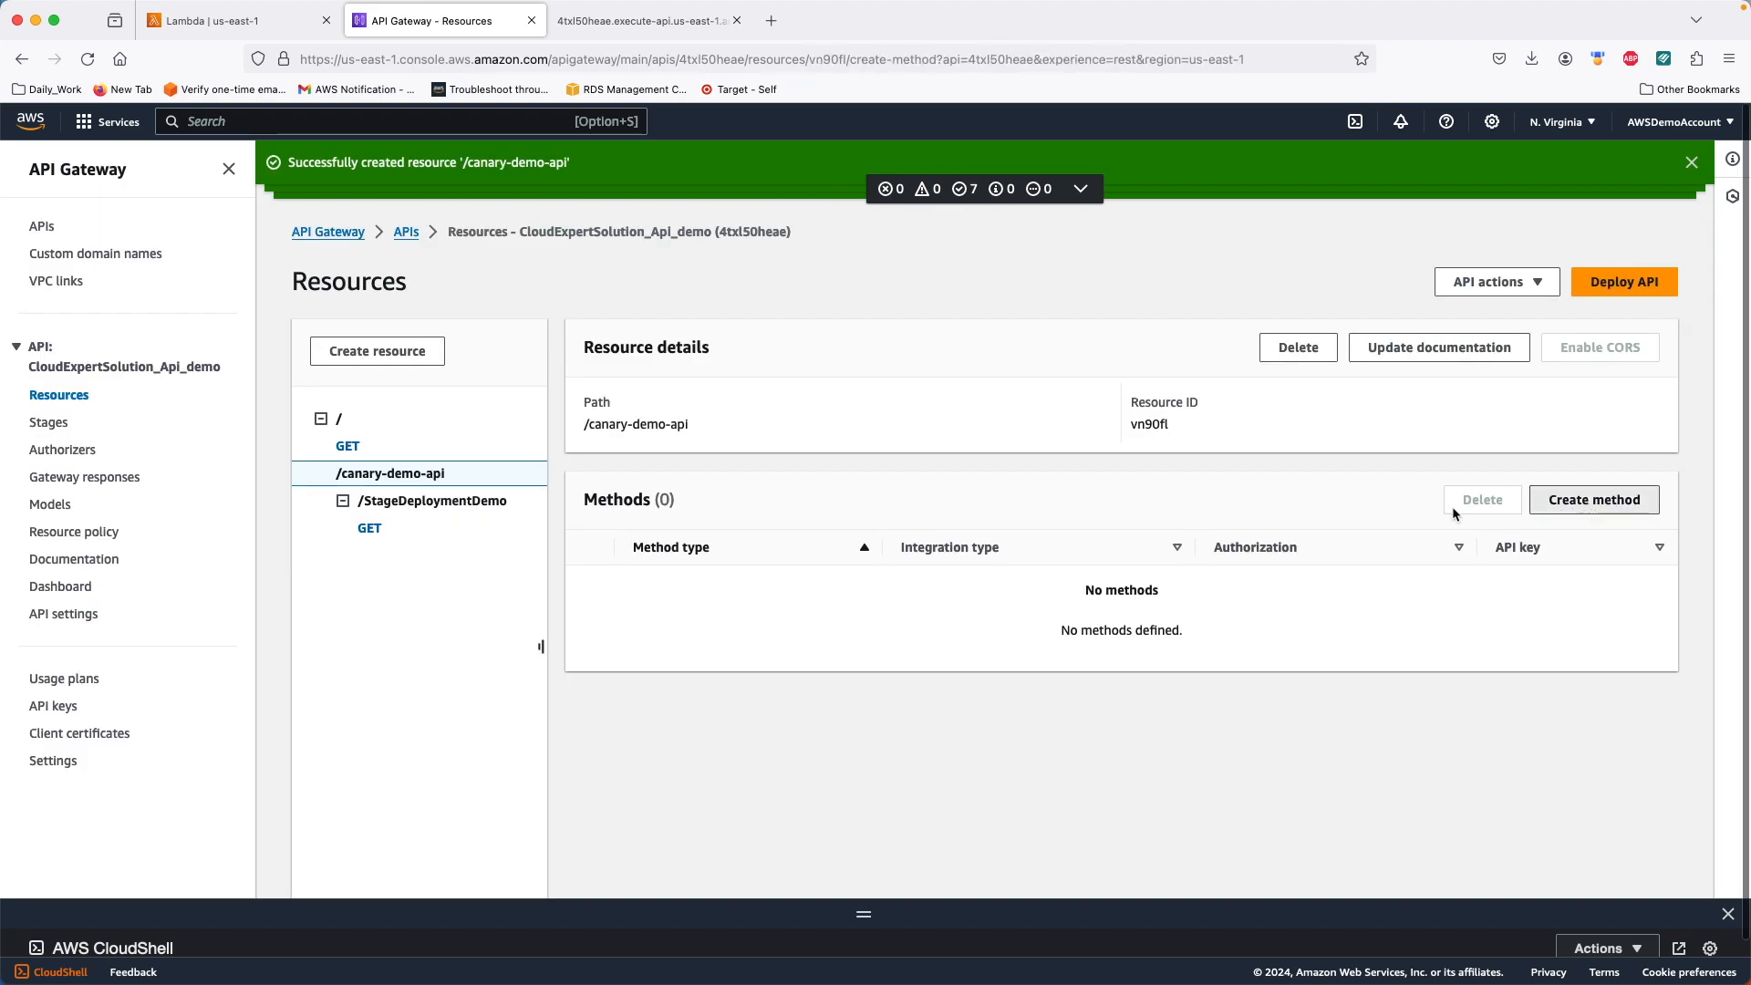
pyautogui.click(251, 431)
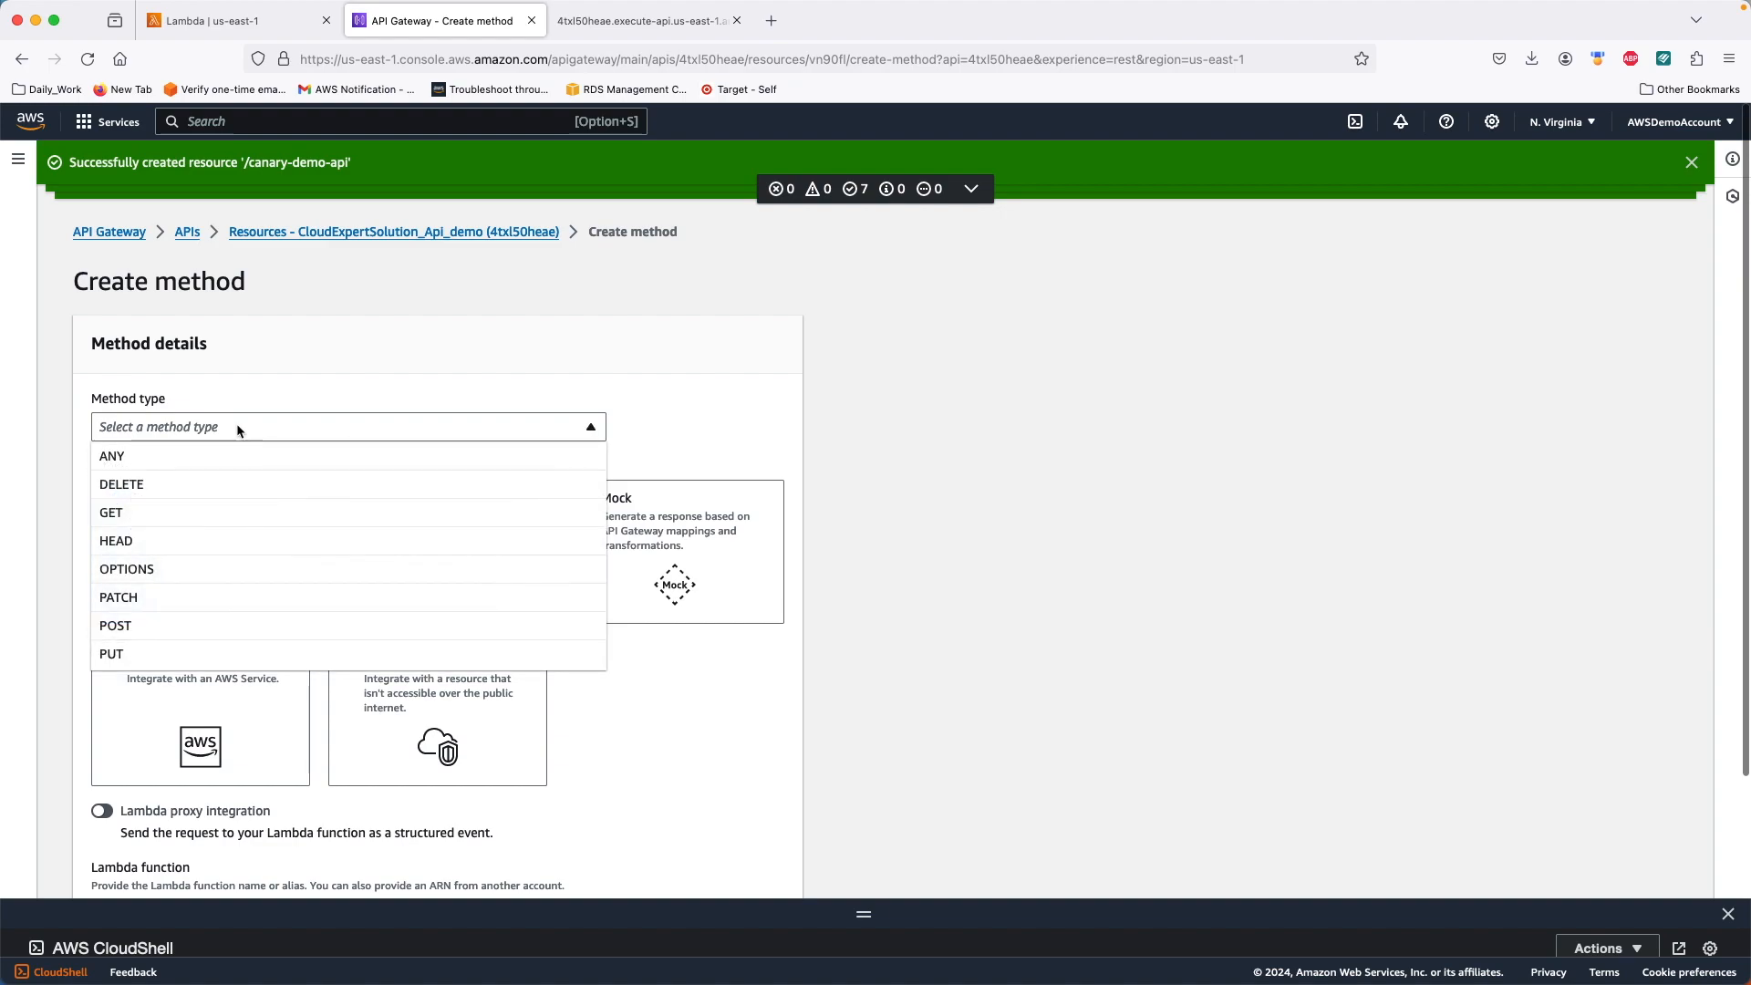
pyautogui.click(113, 512)
pyautogui.scroll(-3, 128, 520)
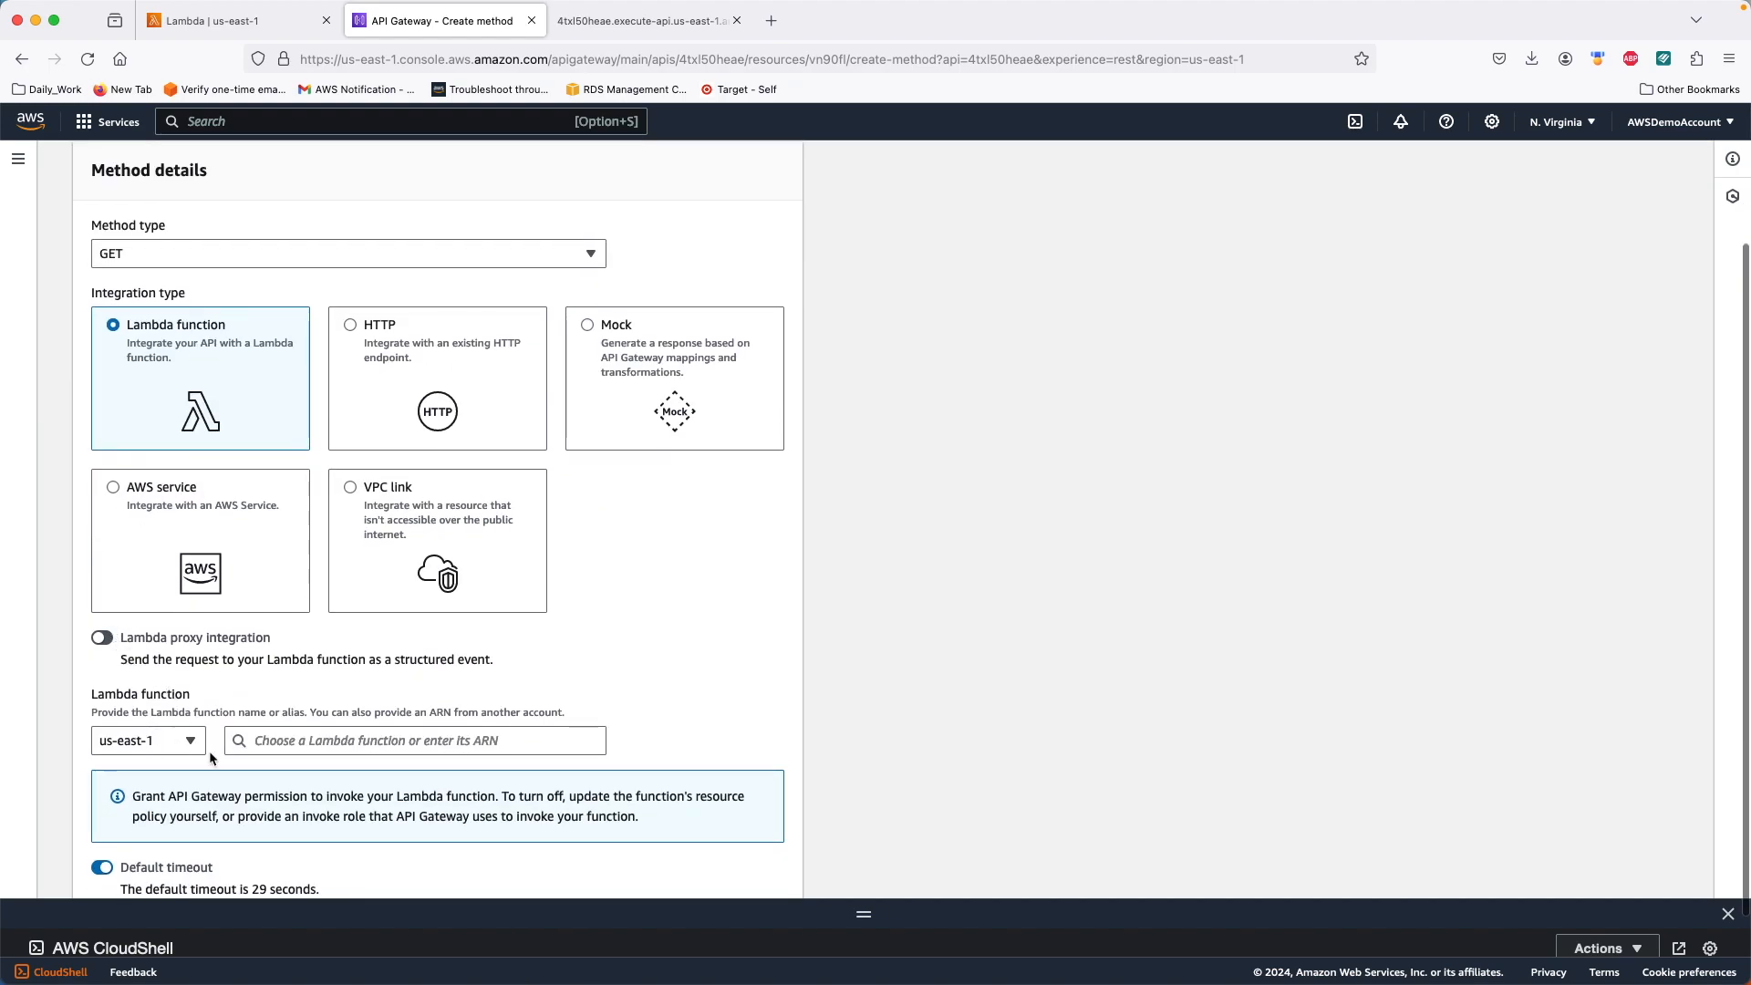
pyautogui.click(294, 743)
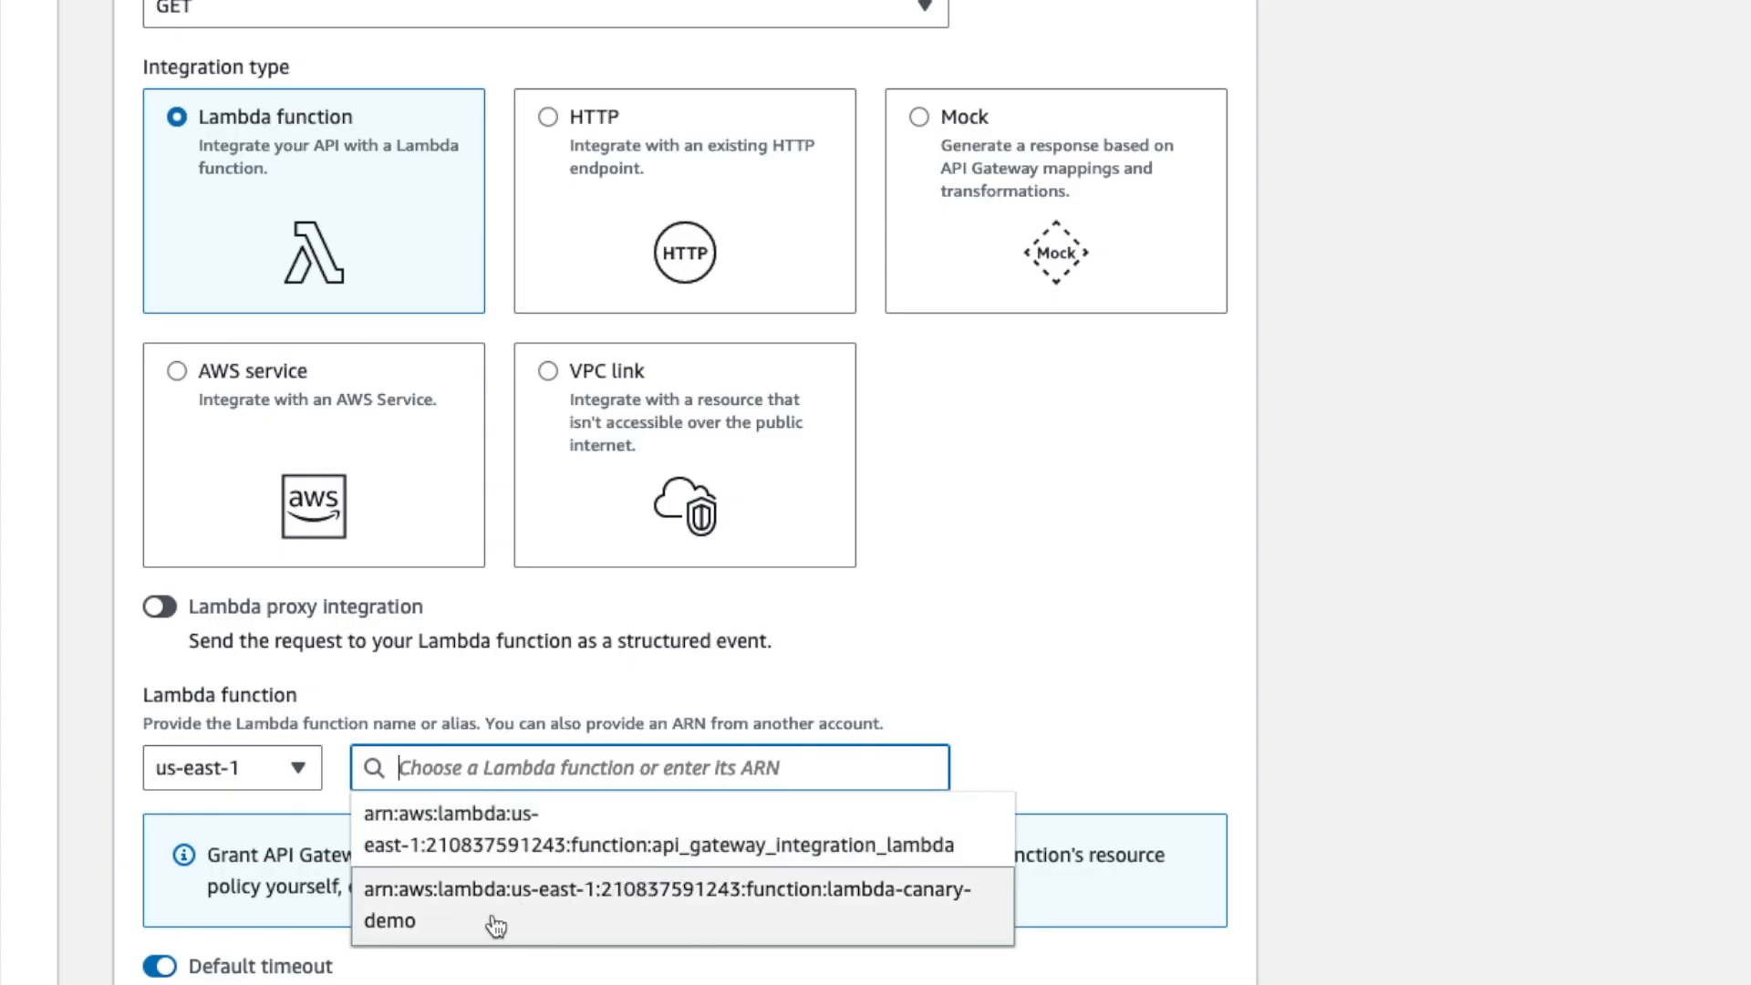
pyautogui.click(314, 834)
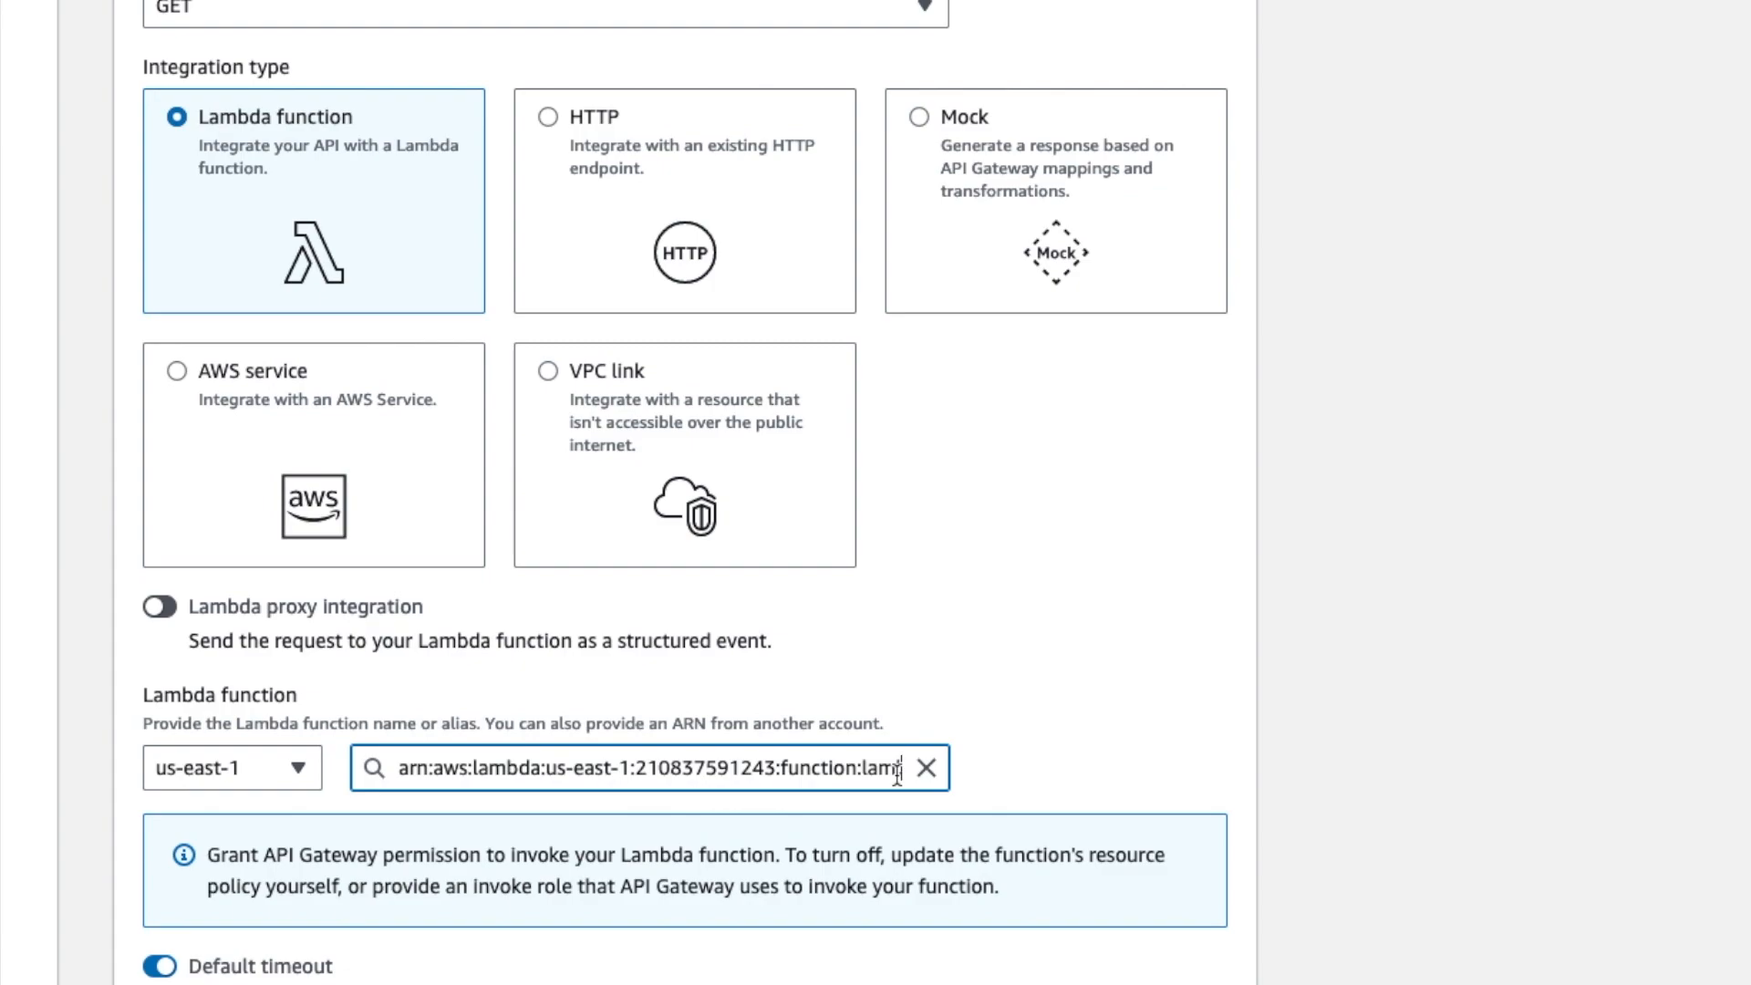
pyautogui.write(':')
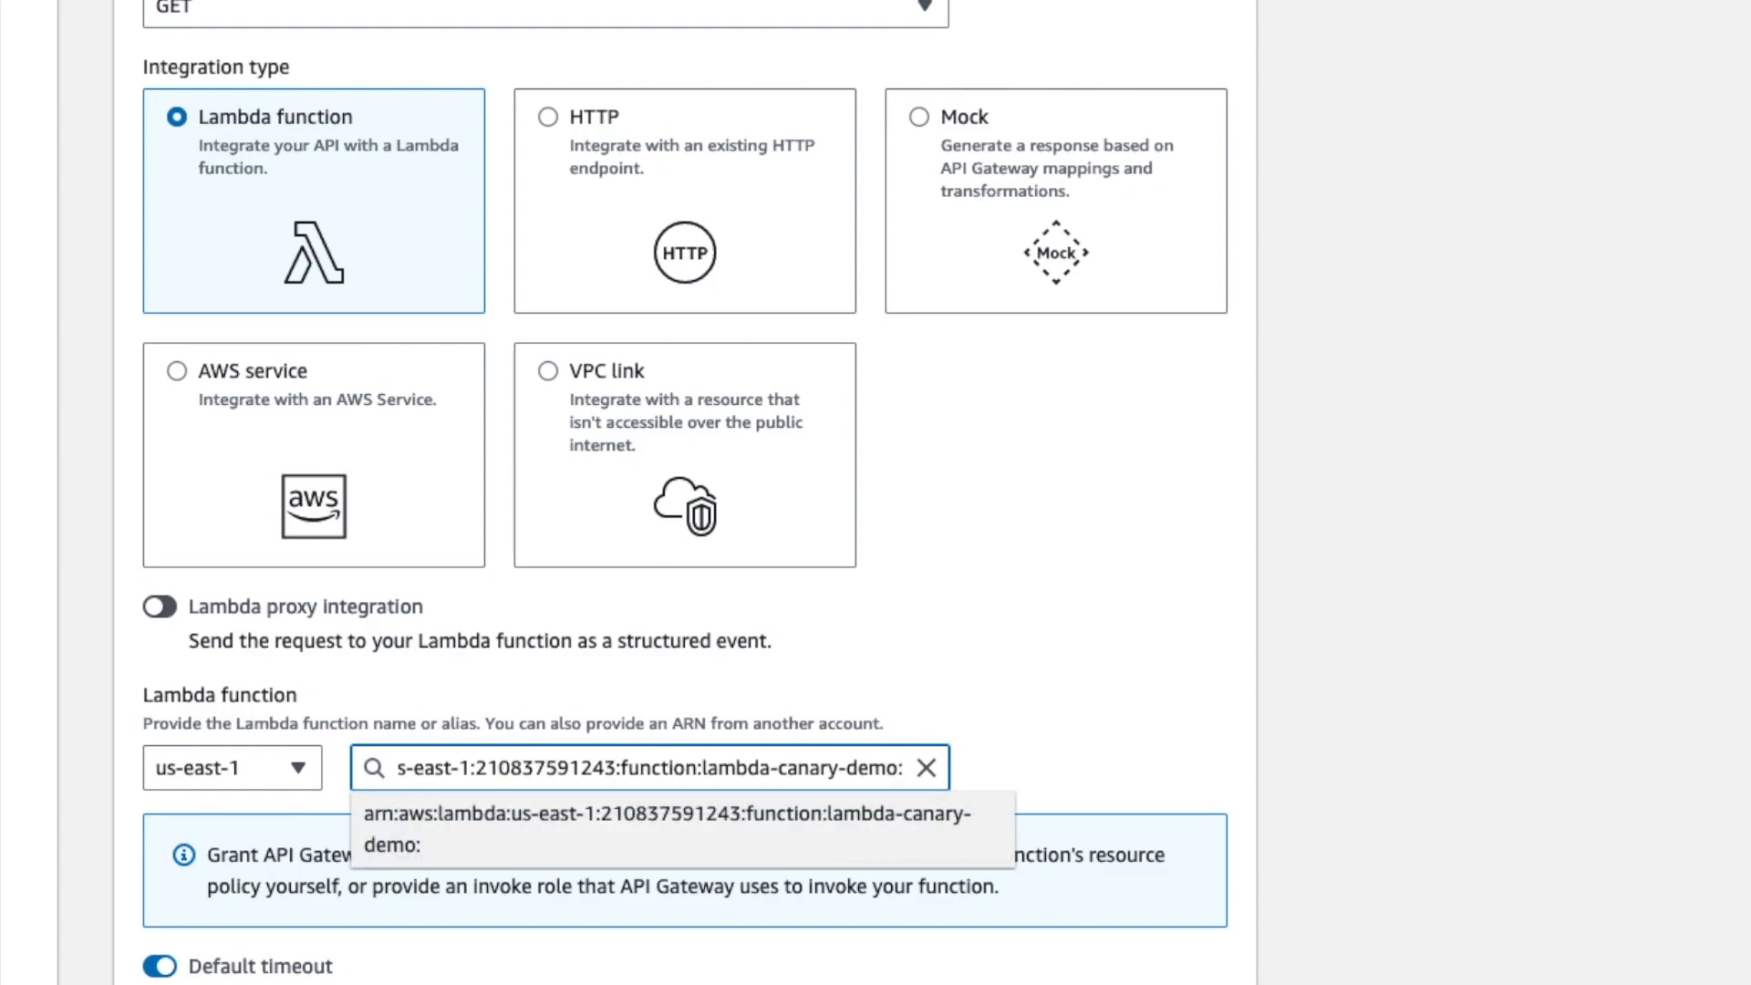
pyautogui.write('1')
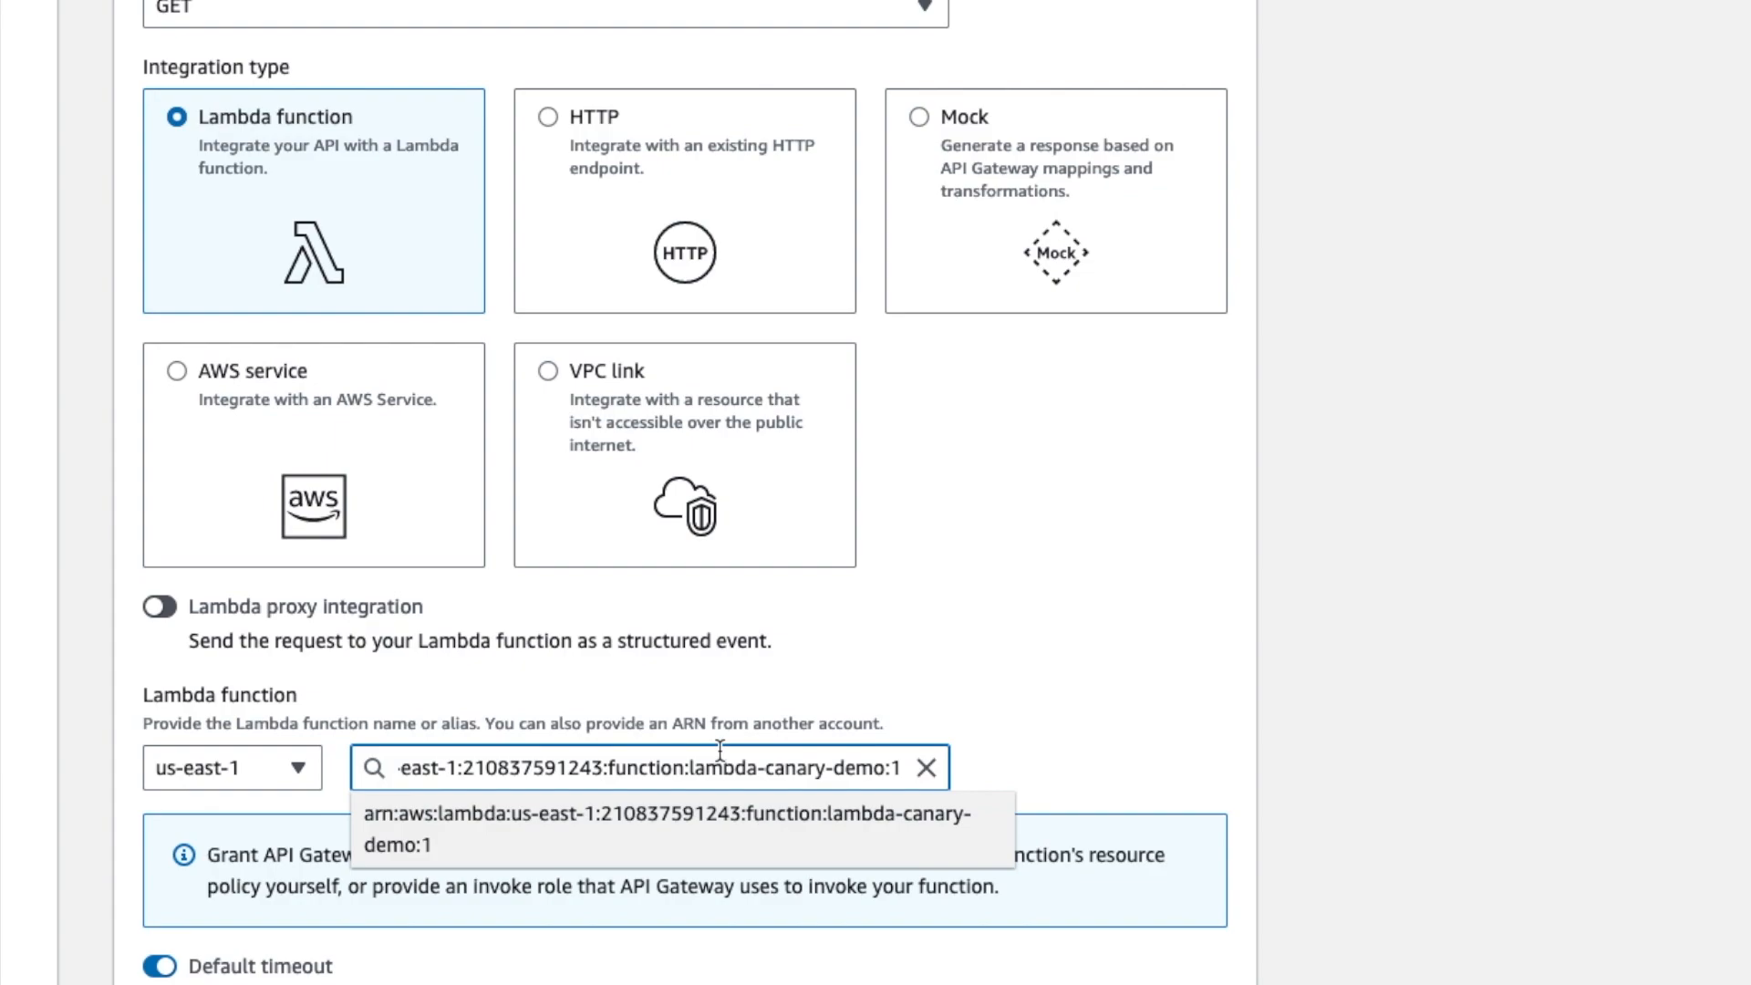
pyautogui.click(1100, 686)
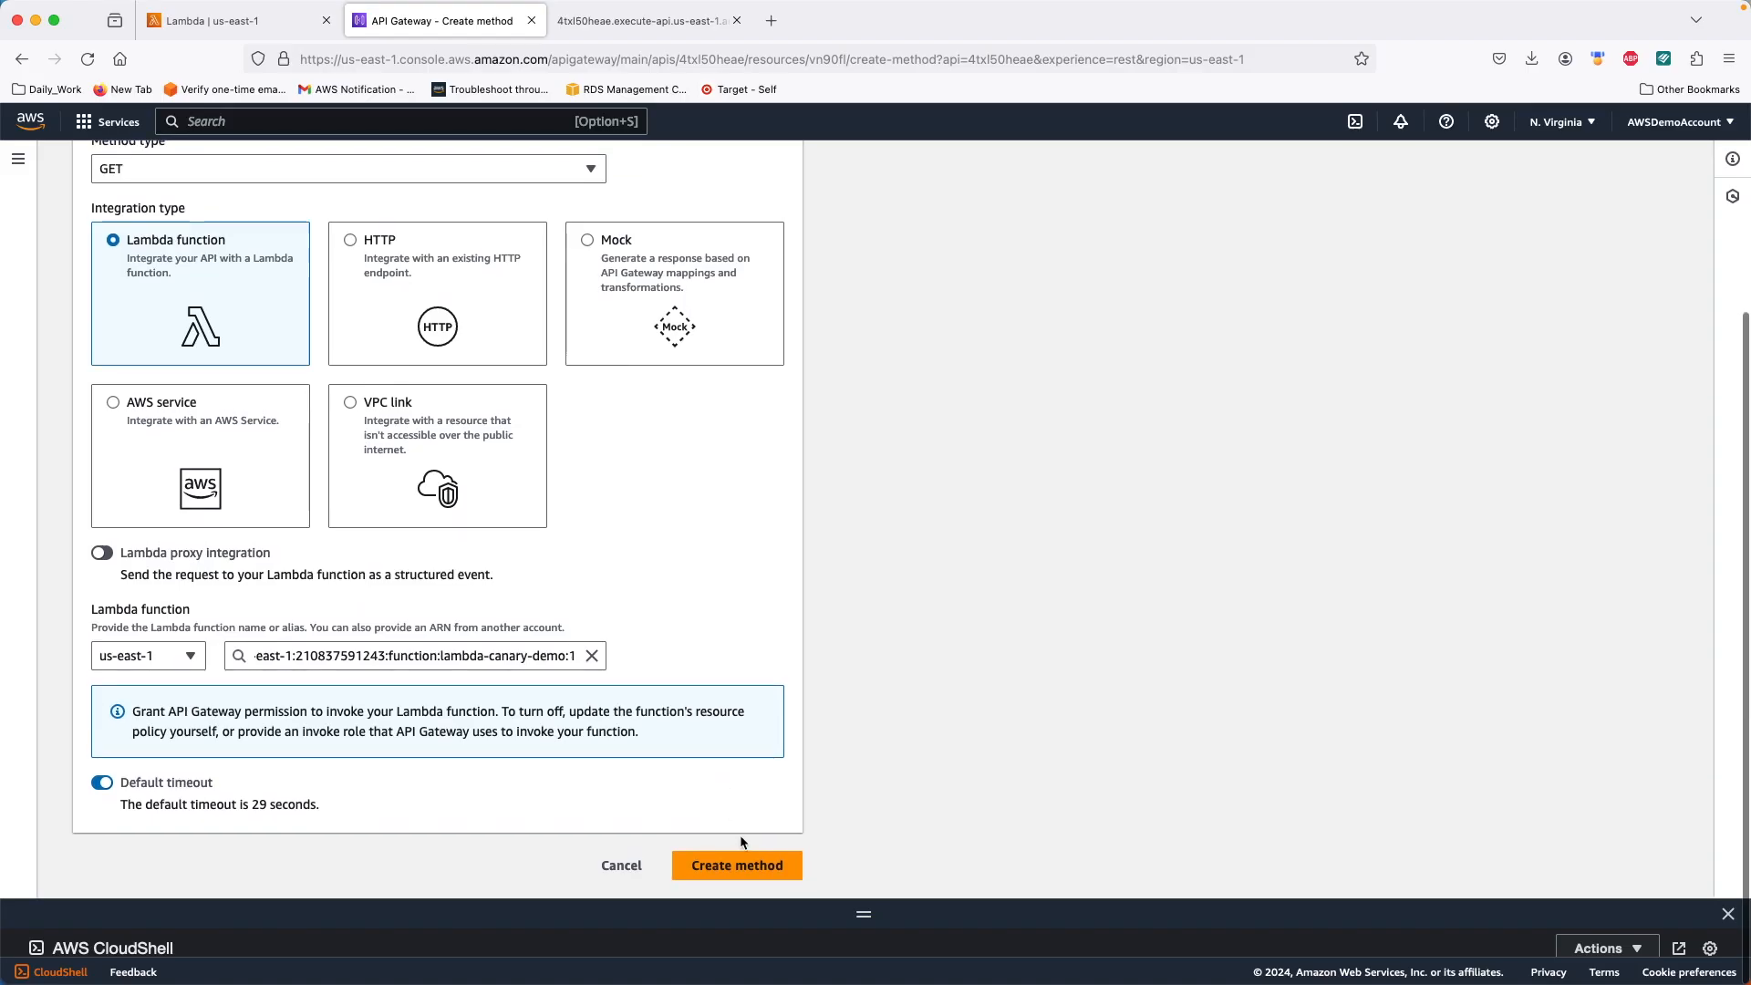
pyautogui.click(734, 867)
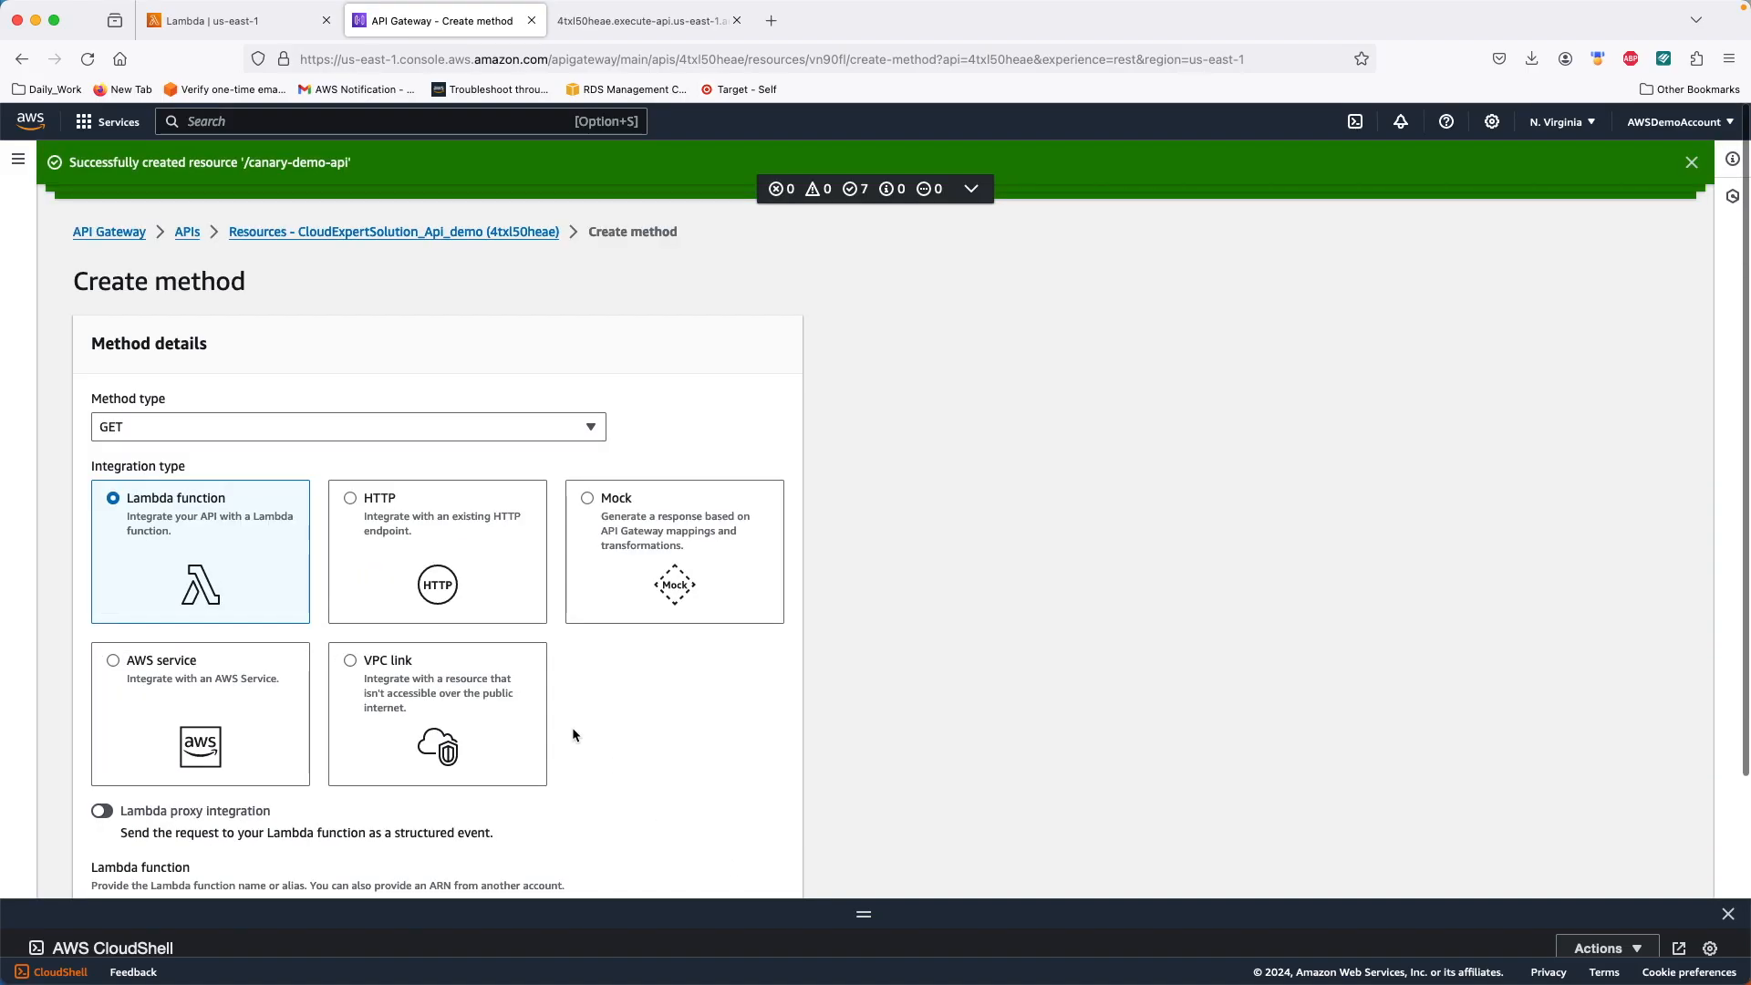
# Step: Run a test call of the /canary-demo-api GET method and check the version and alias text in the response body
pyautogui.scroll(-3, 1184, 494)
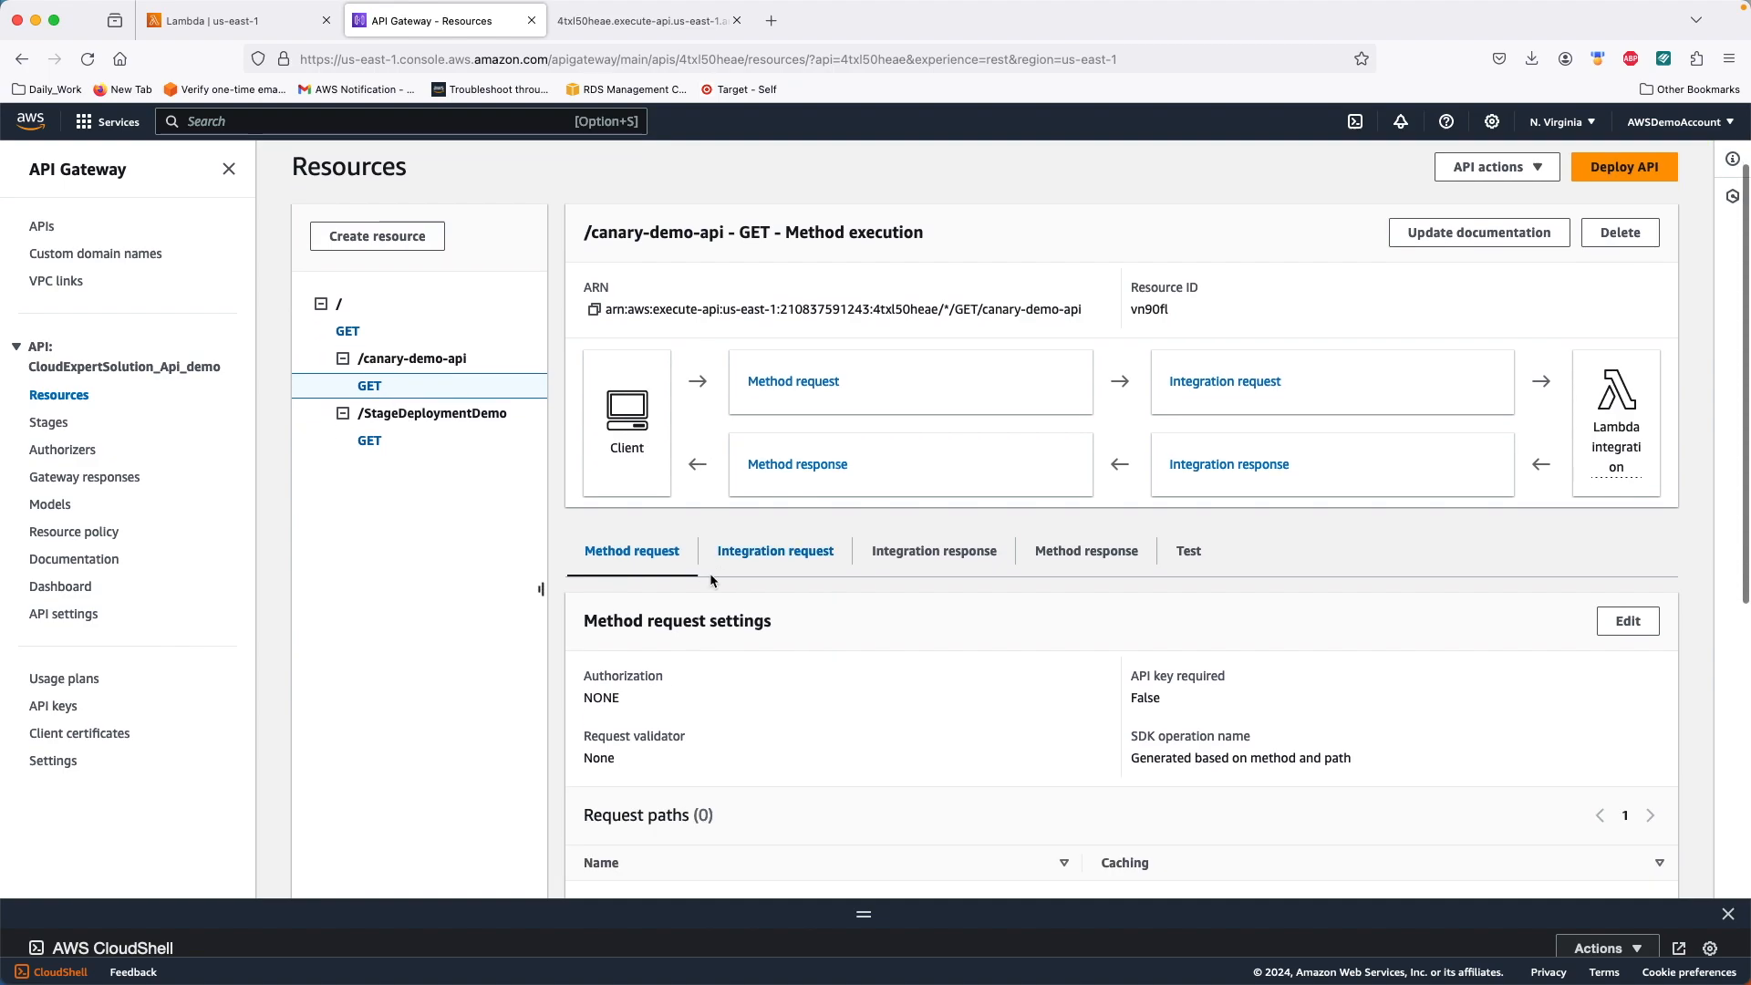
pyautogui.click(1184, 511)
pyautogui.scroll(-2, 872, 521)
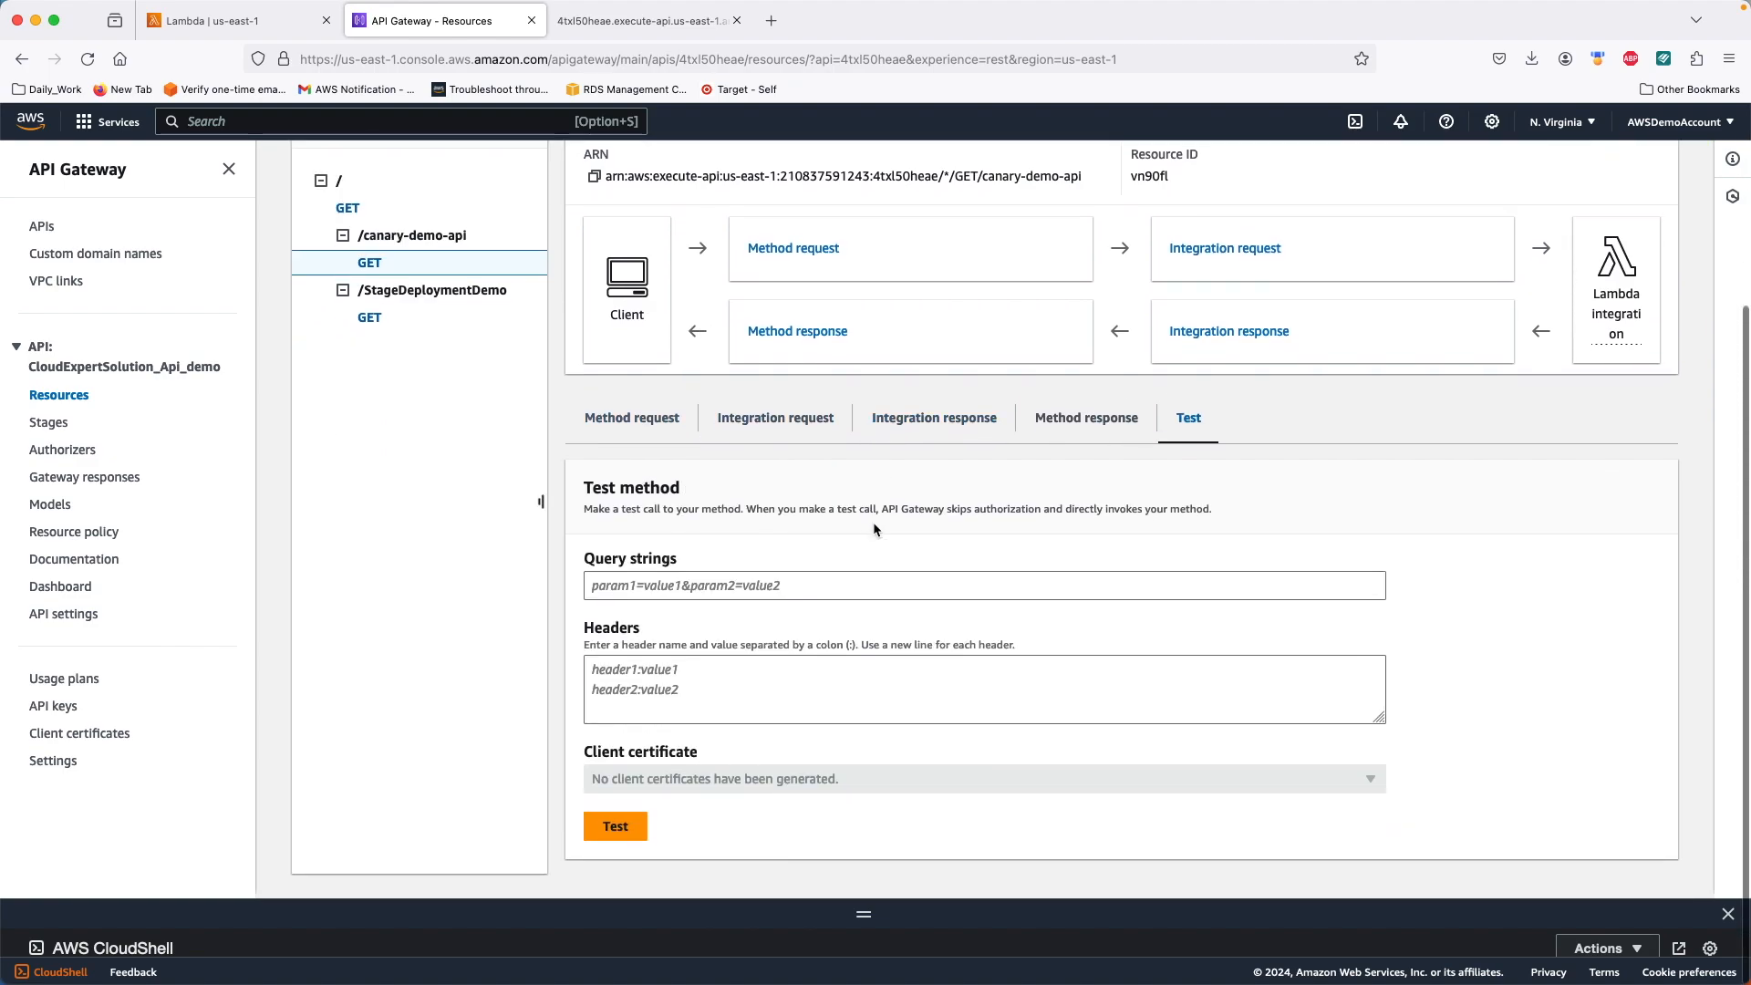
pyautogui.click(616, 834)
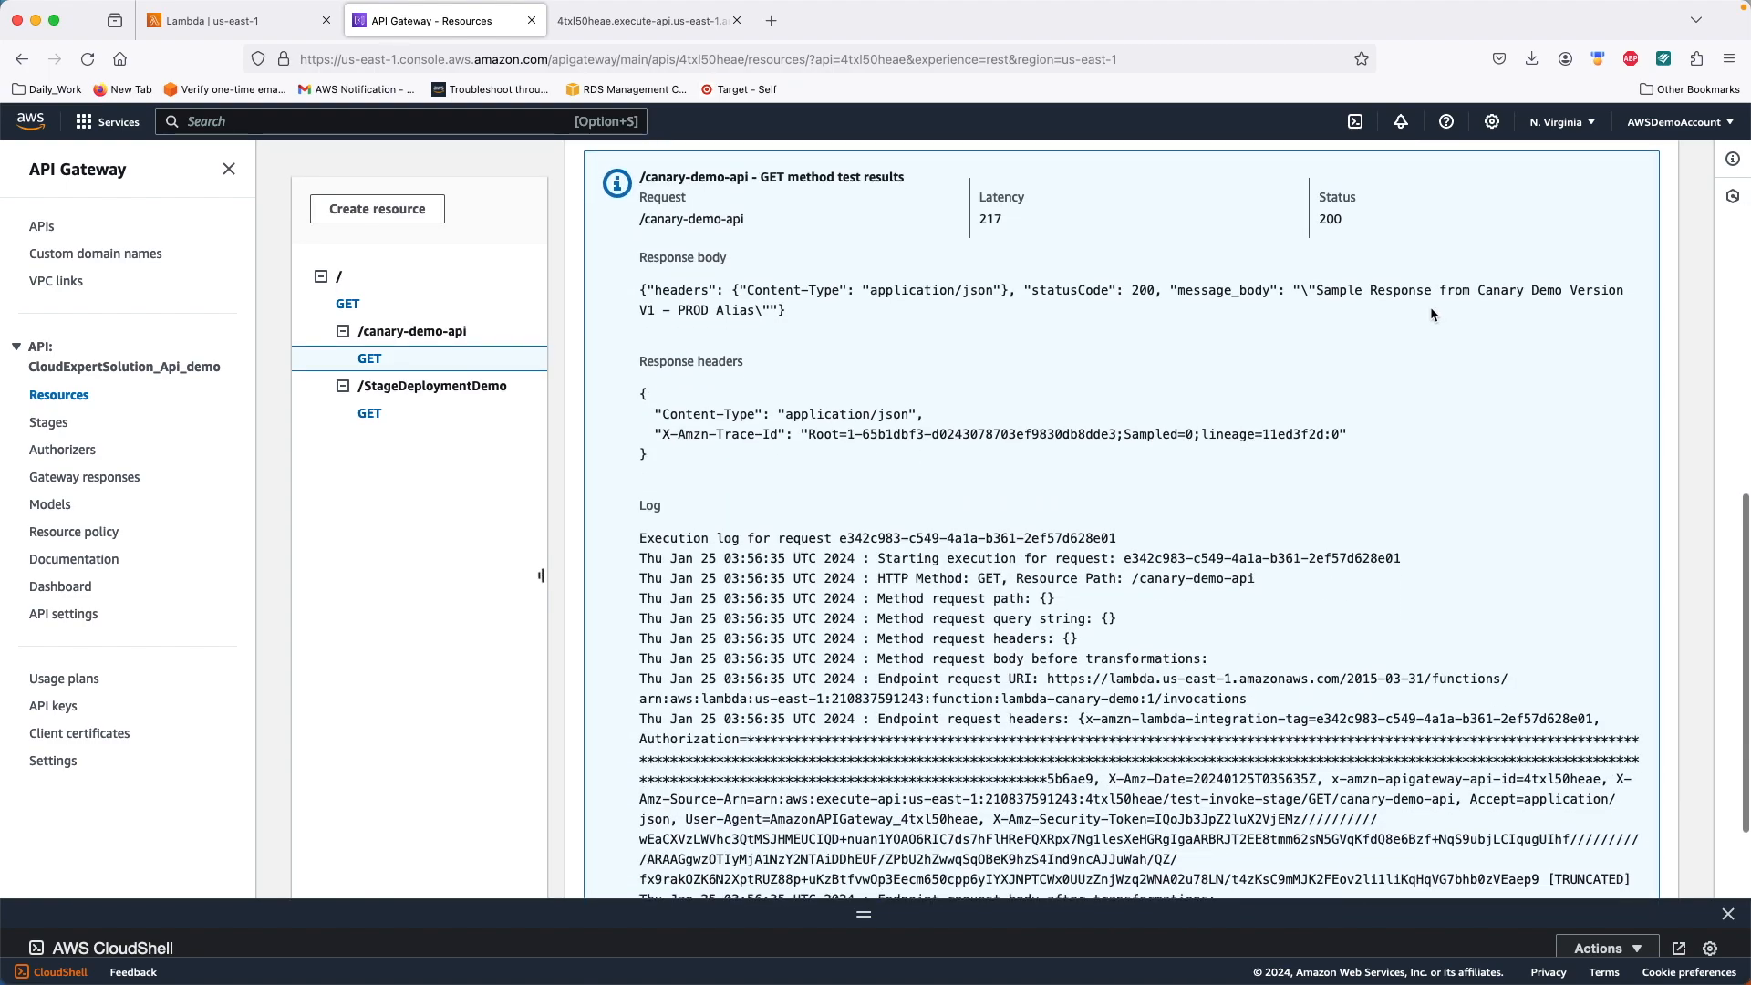
pyautogui.moveTo(636, 313); pyautogui.dragTo(745, 313)
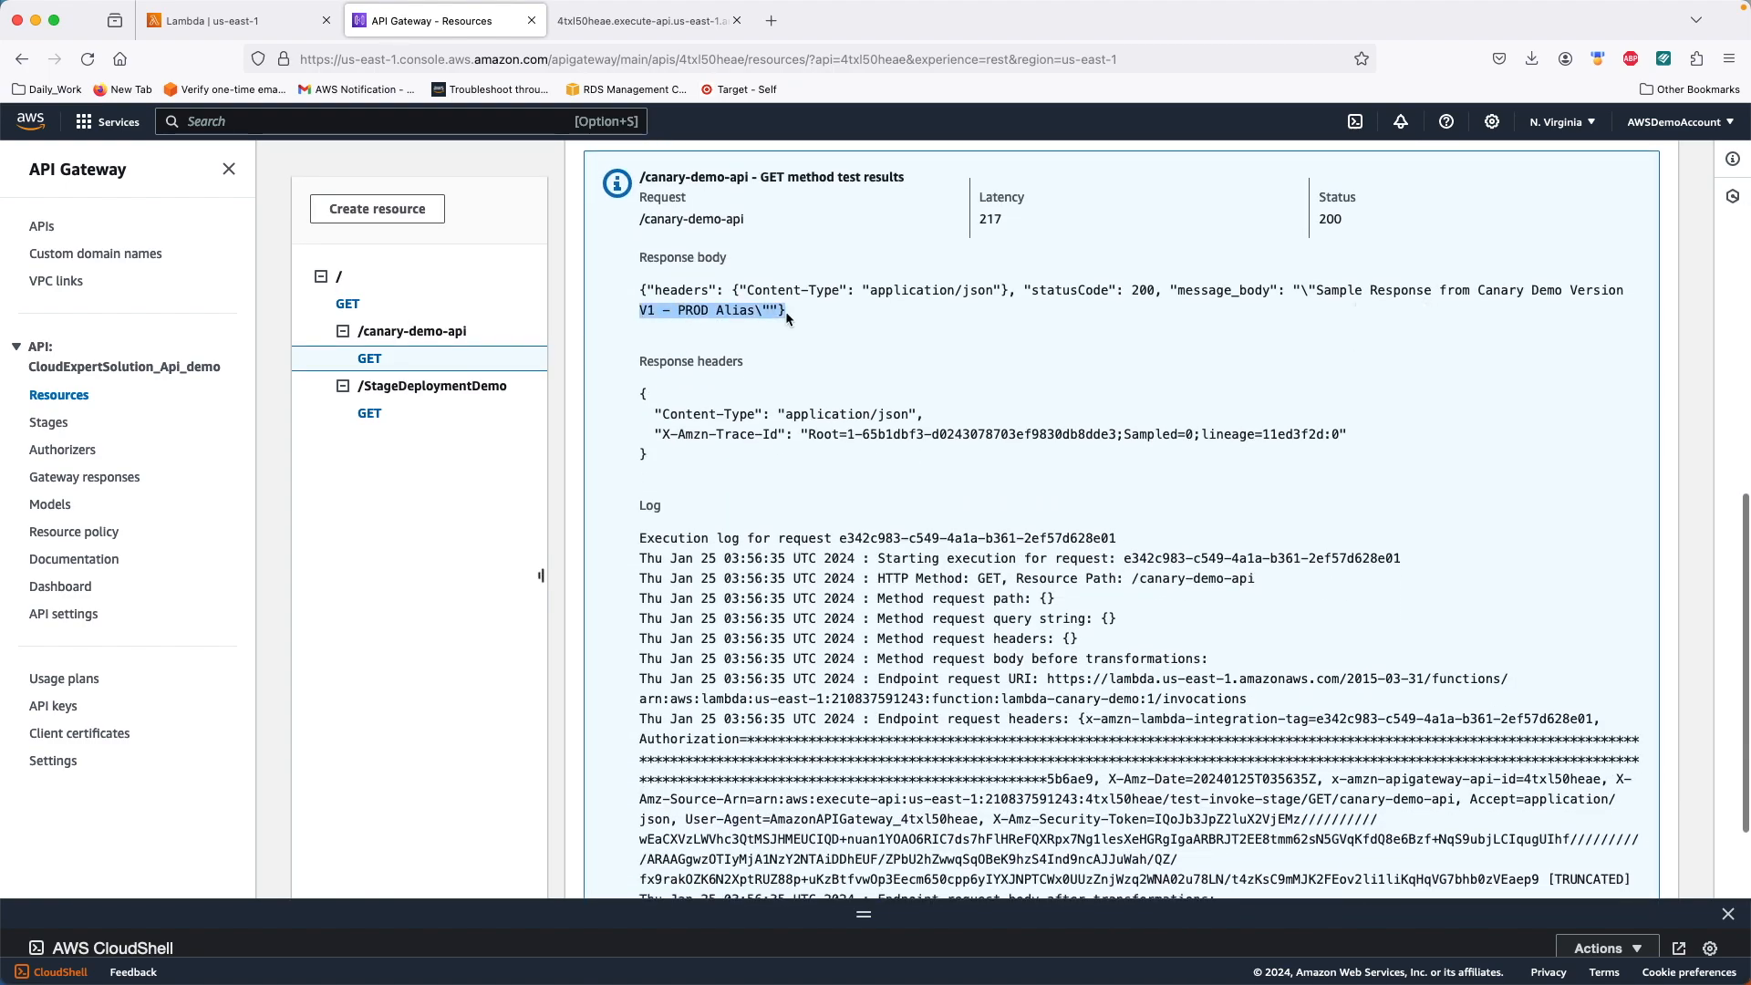
# Step: Deploy the API to a new stage named Canary
pyautogui.scroll(10, 785, 310)
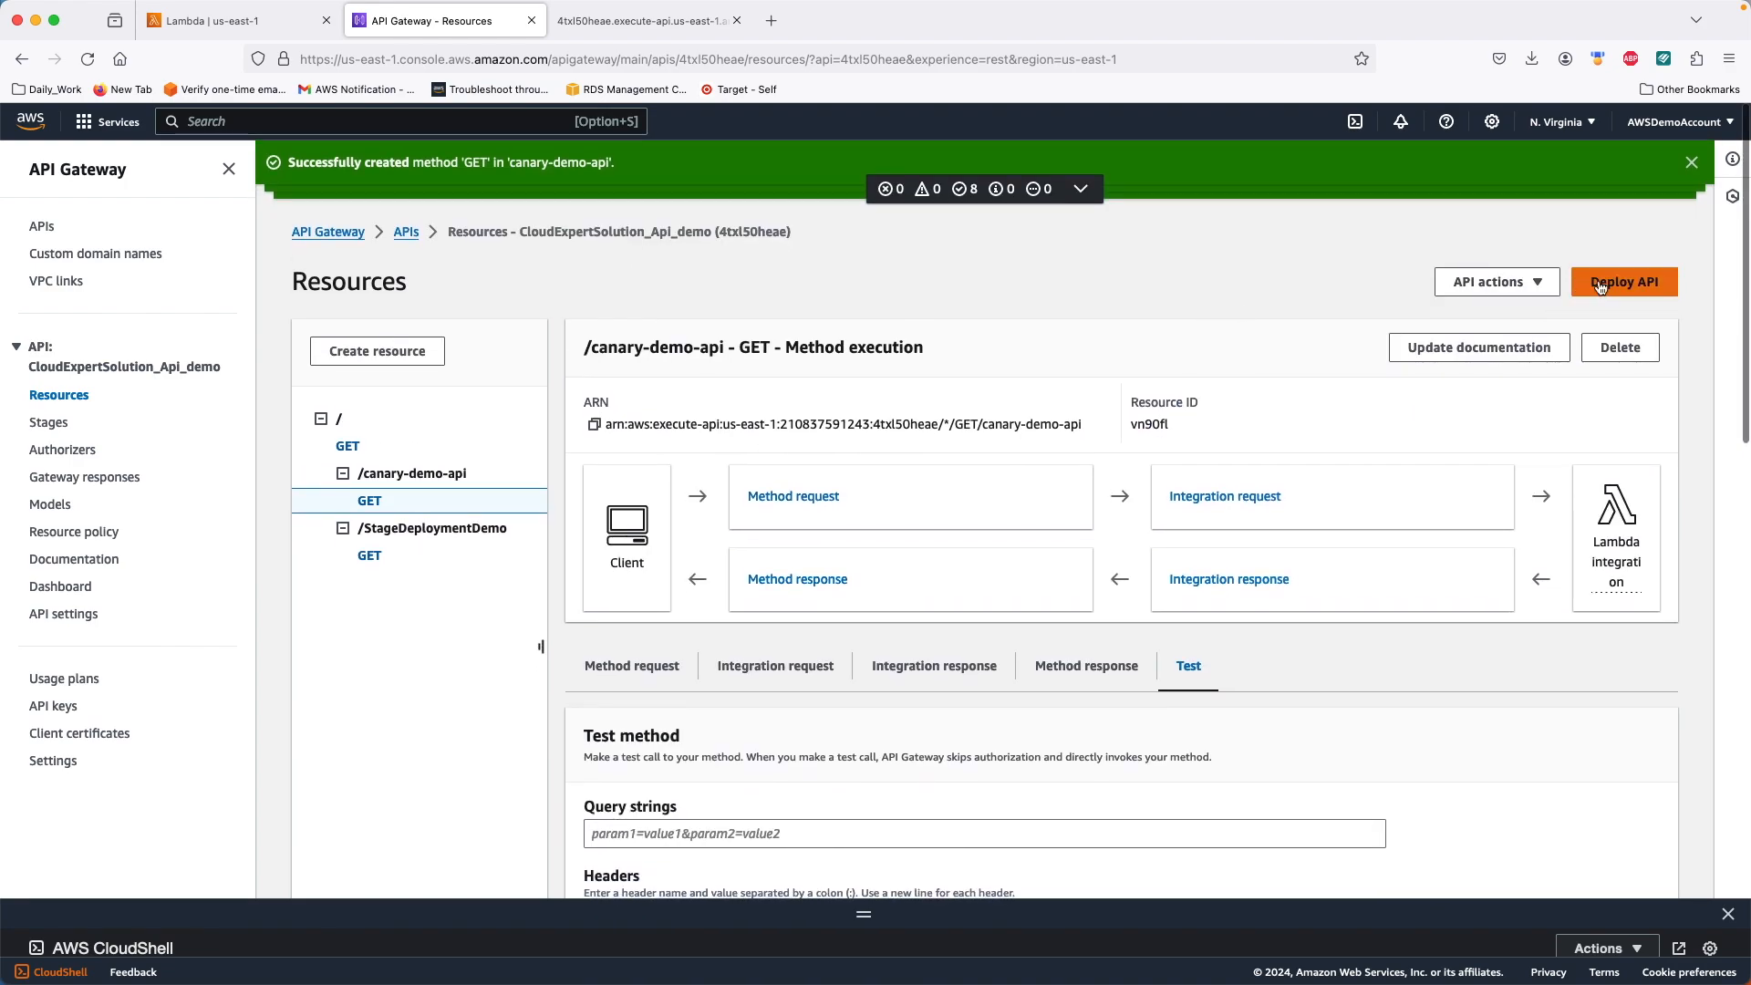
pyautogui.click(82, 398)
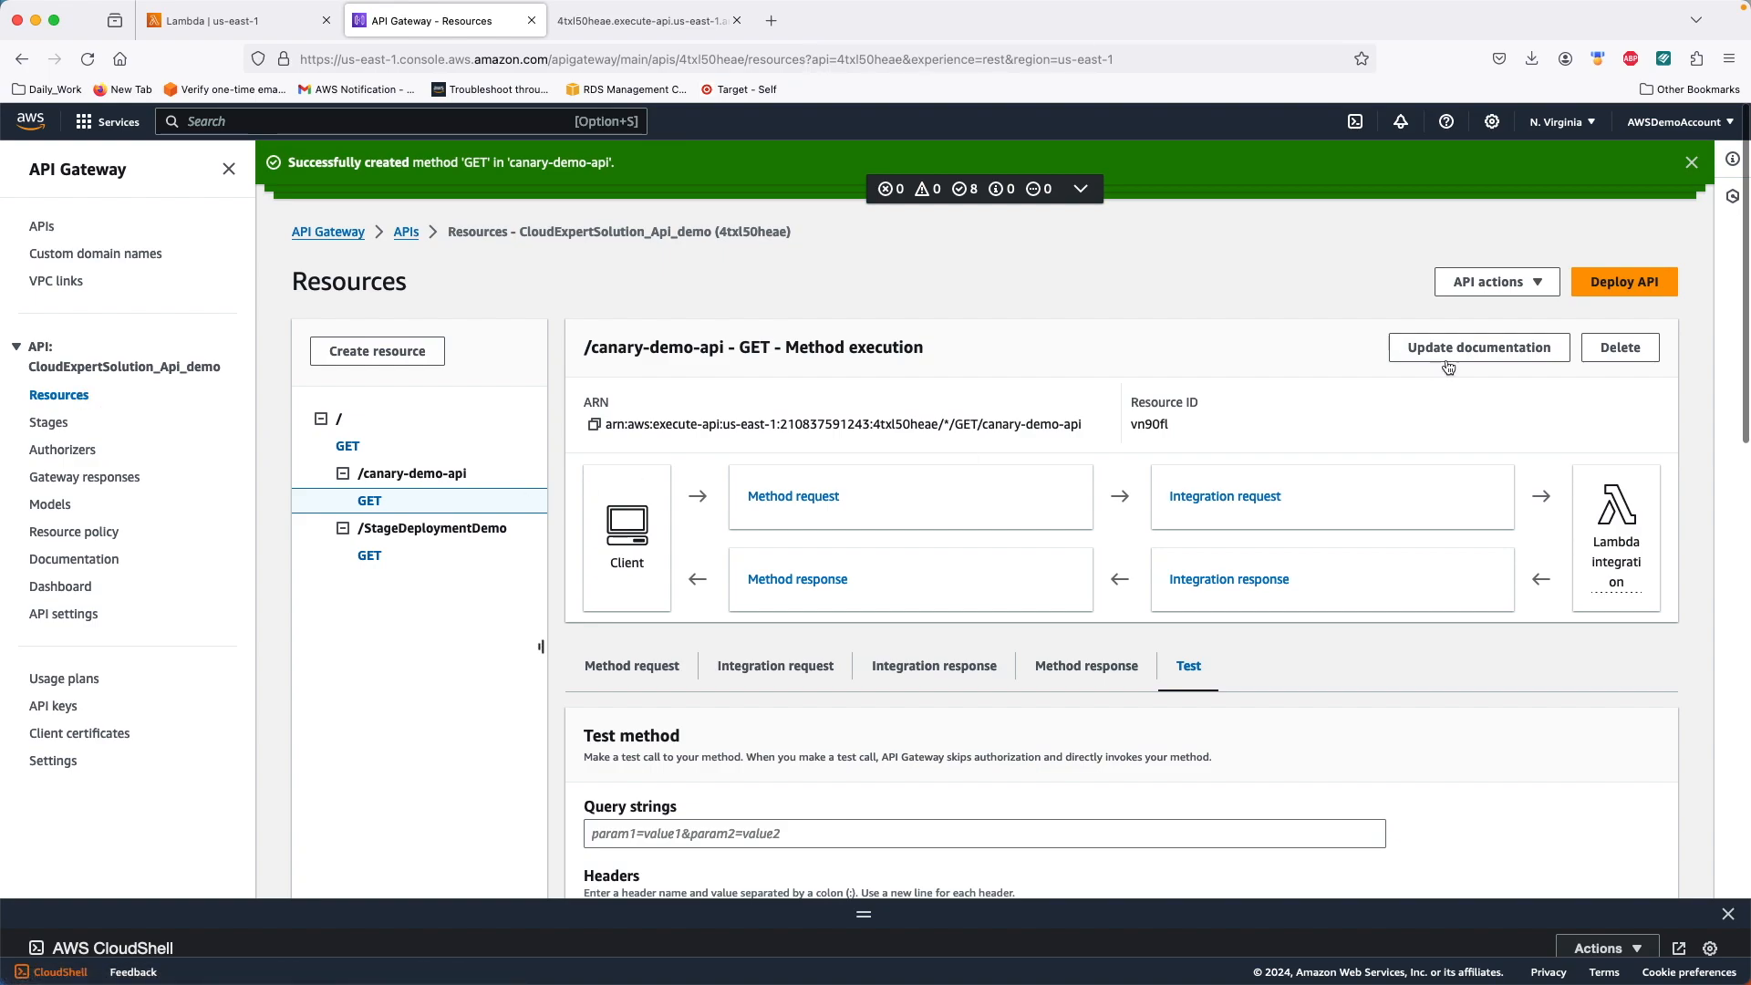
pyautogui.click(1624, 282)
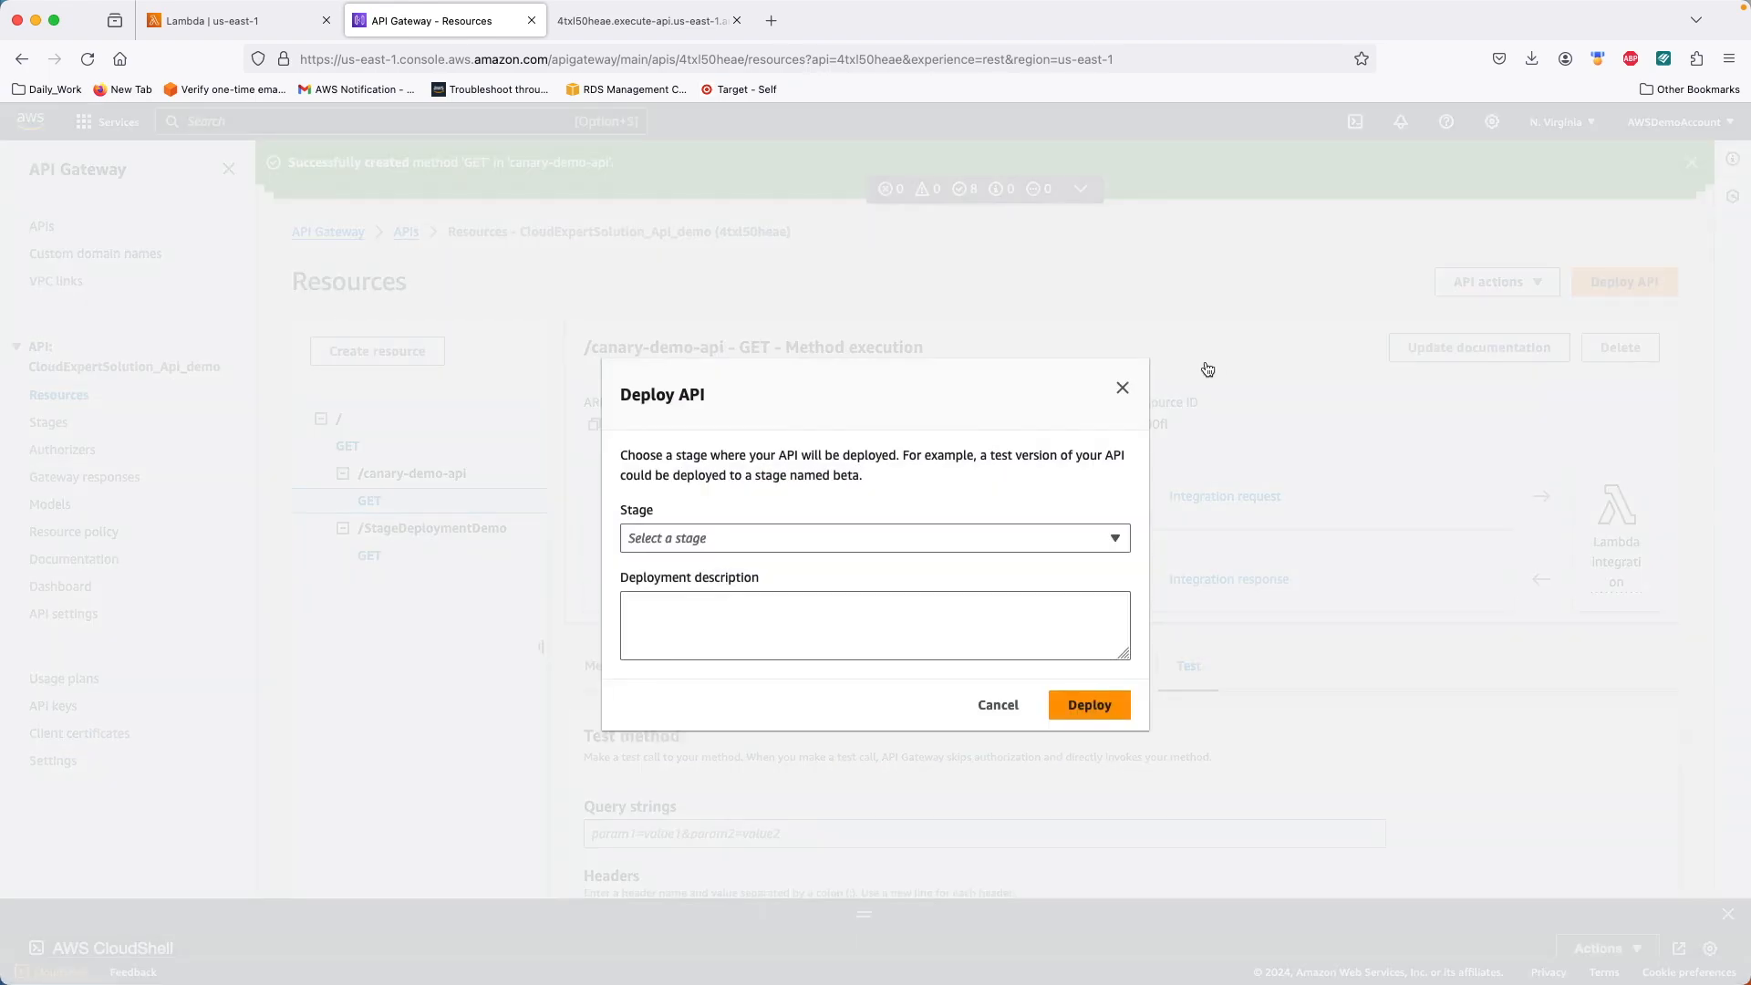
pyautogui.click(676, 540)
pyautogui.click(668, 689)
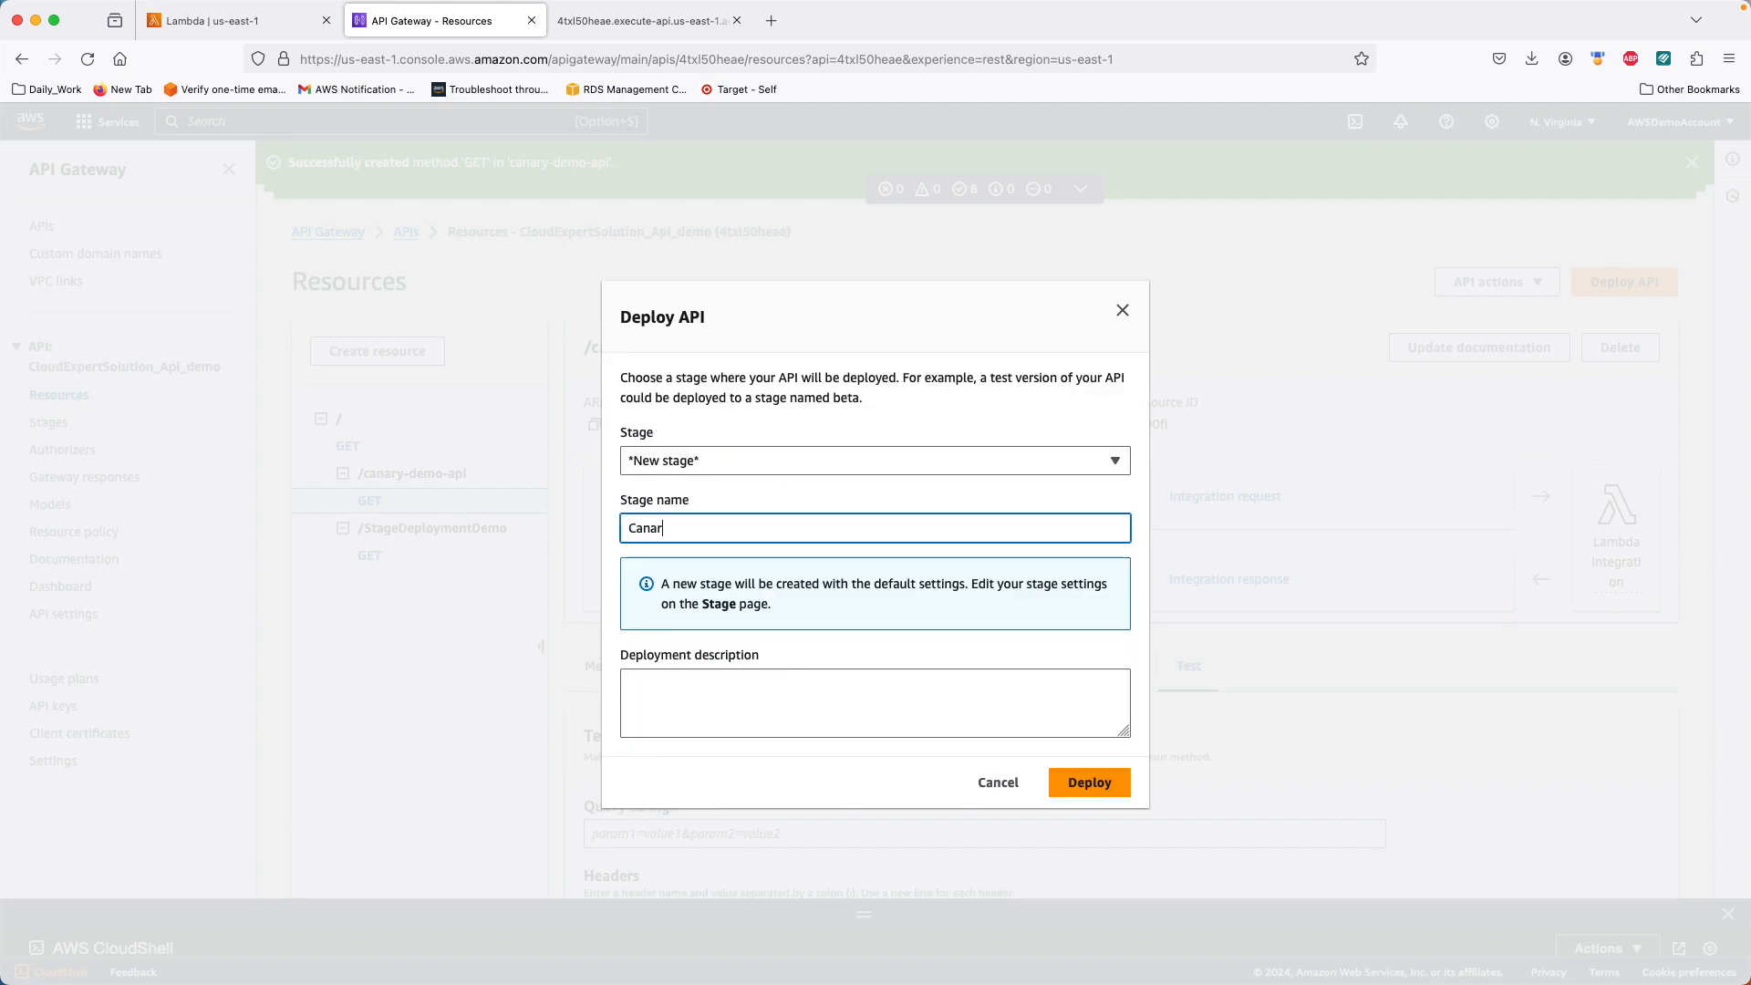
pyautogui.click(1090, 782)
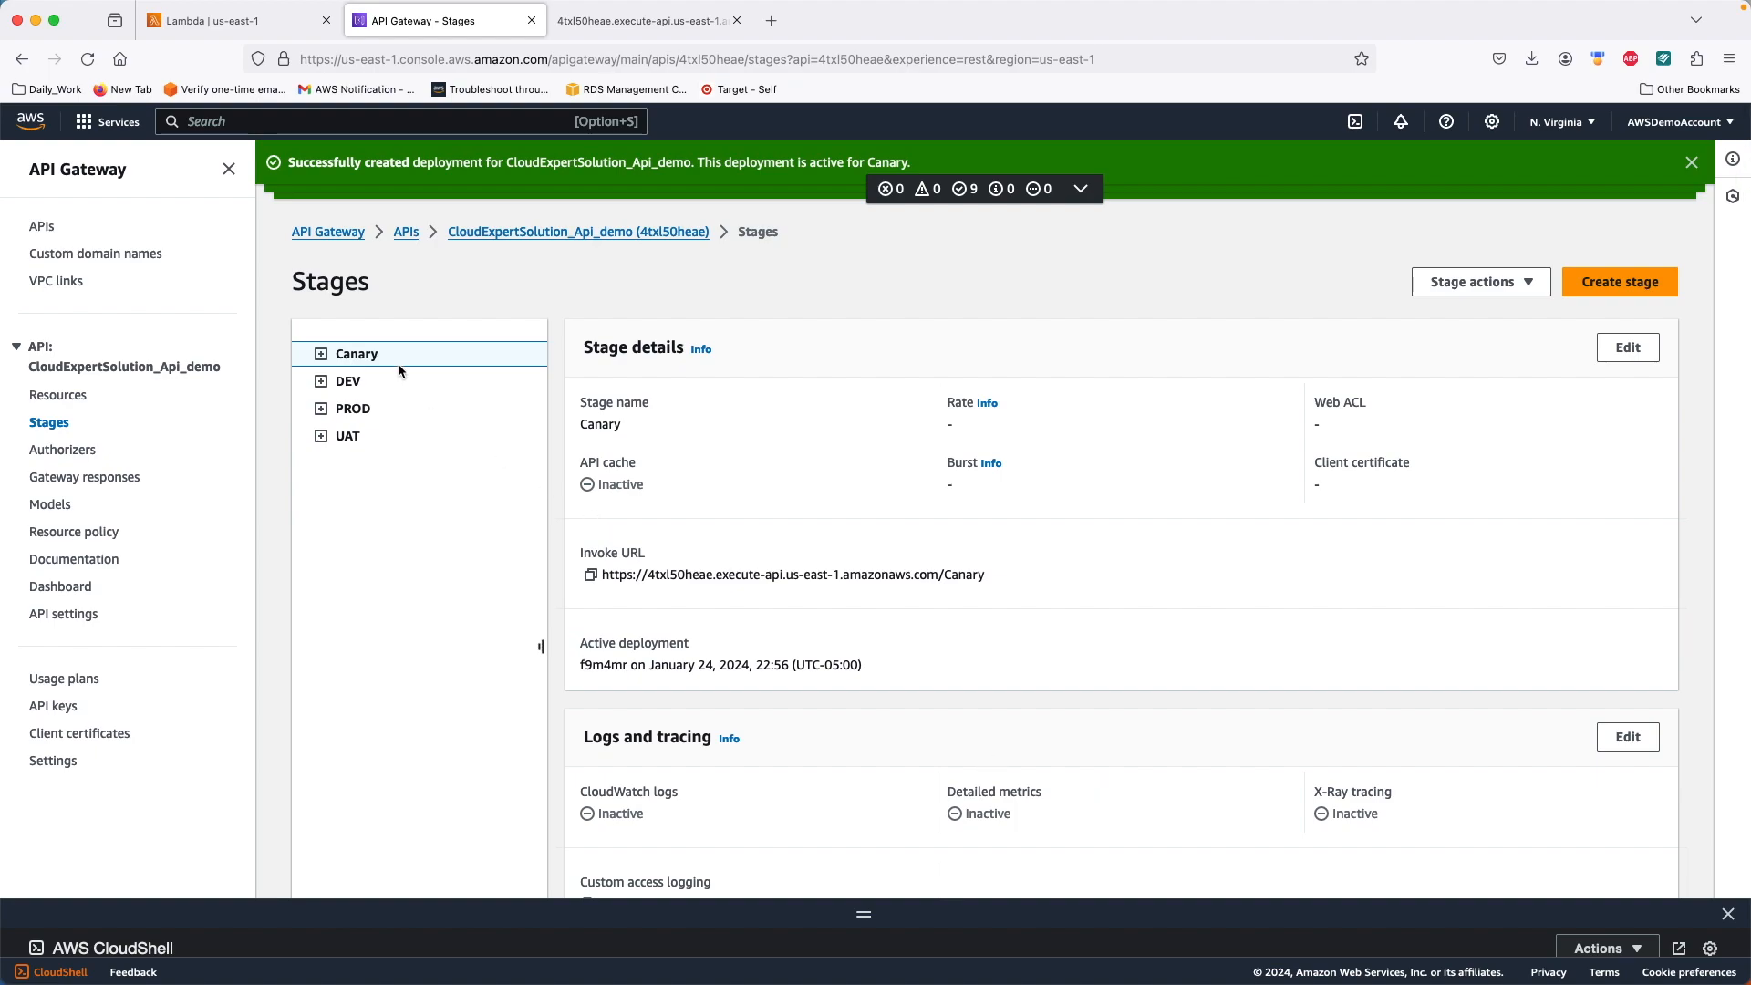
# Step: Examine the Canary stage's details and the request distribution options offered for creating a canary
pyautogui.scroll(-5, 768, 620)
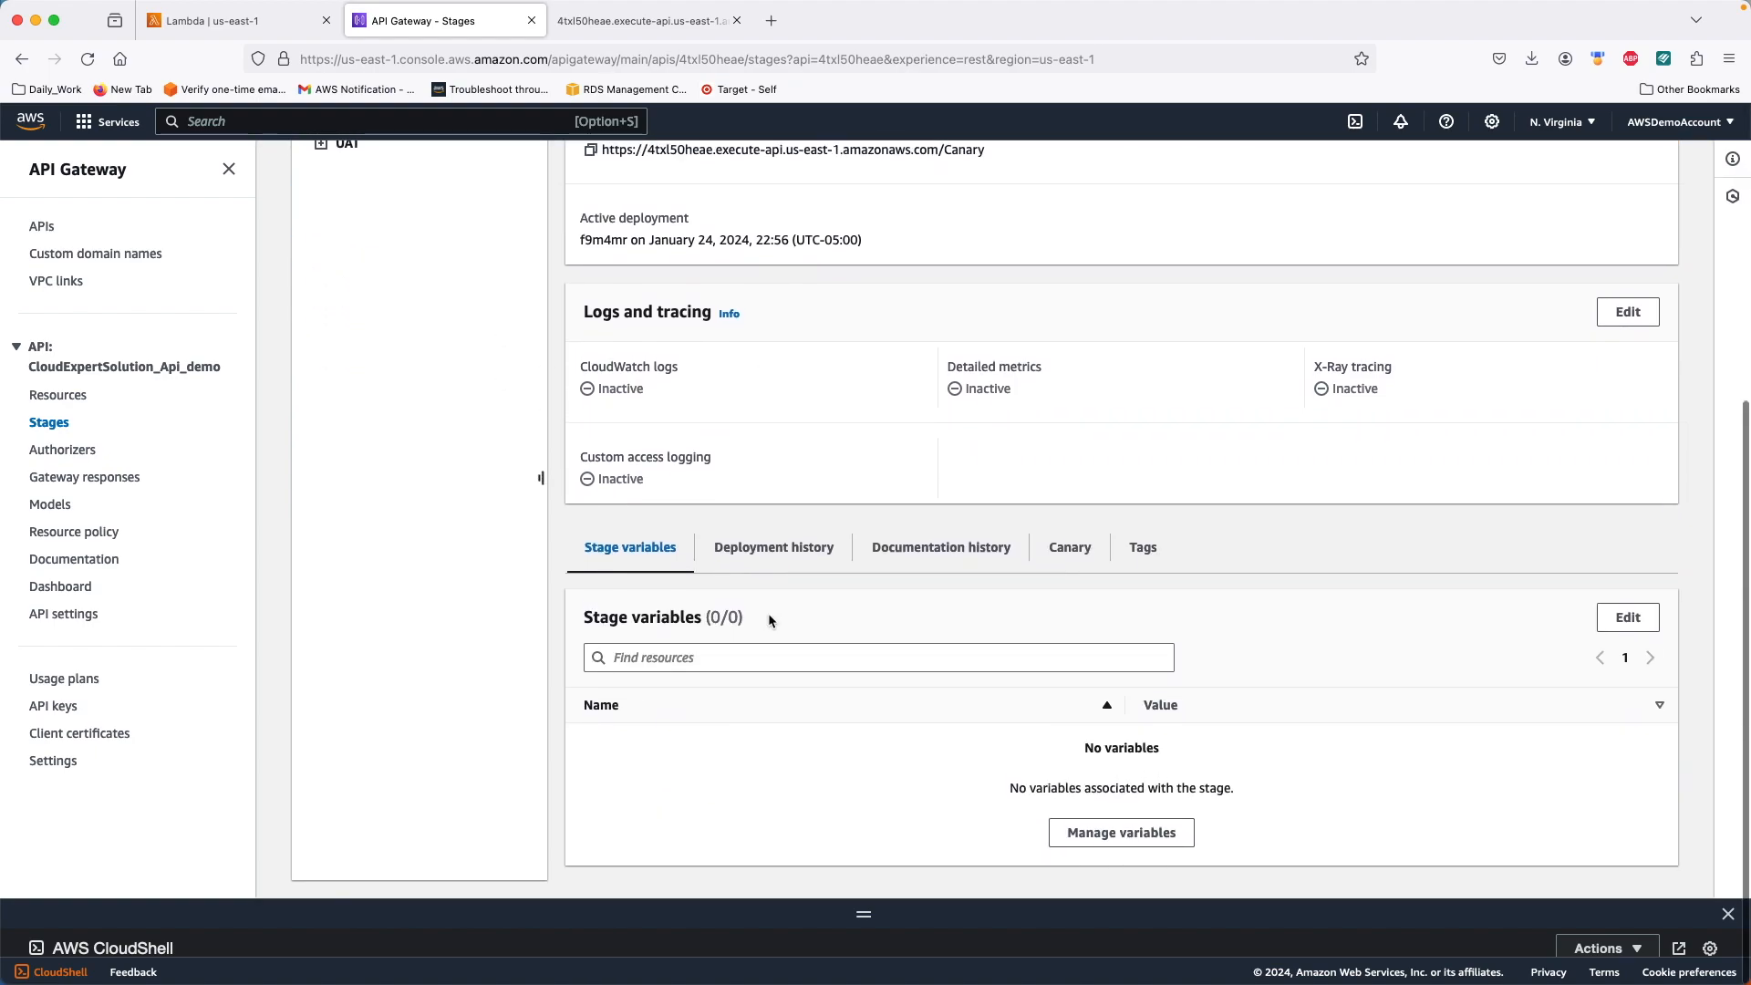
pyautogui.scroll(4, 758, 568)
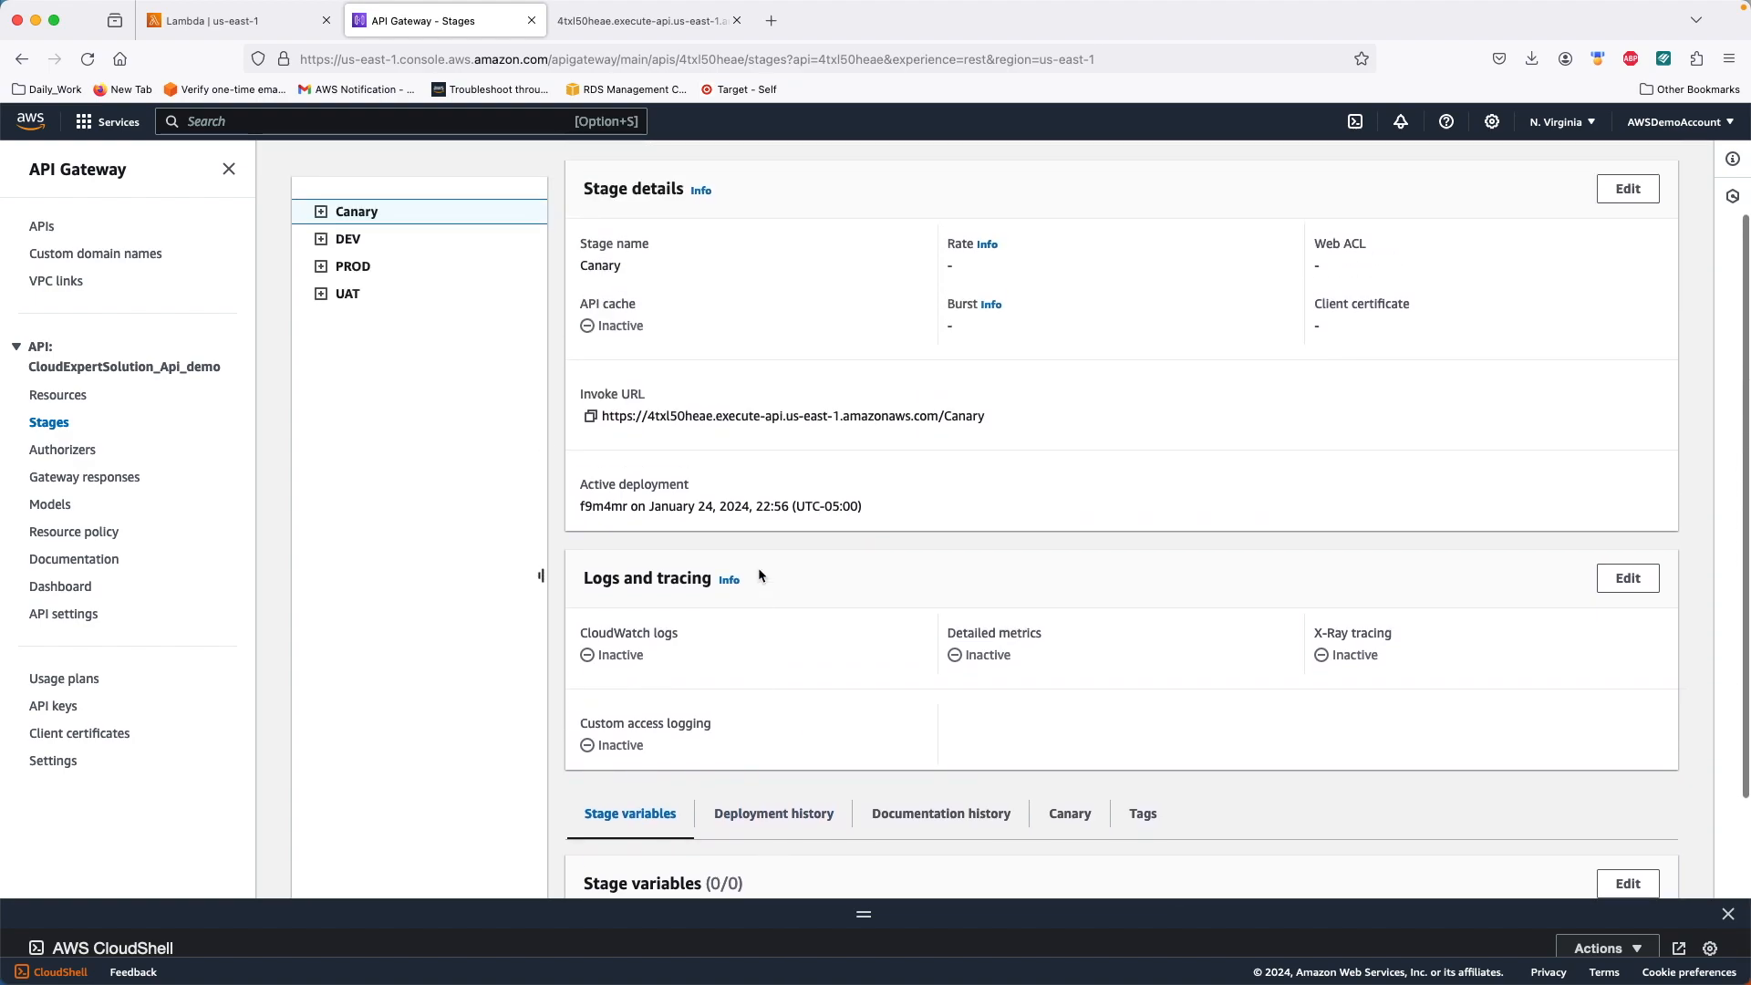
pyautogui.scroll(-2, 812, 558)
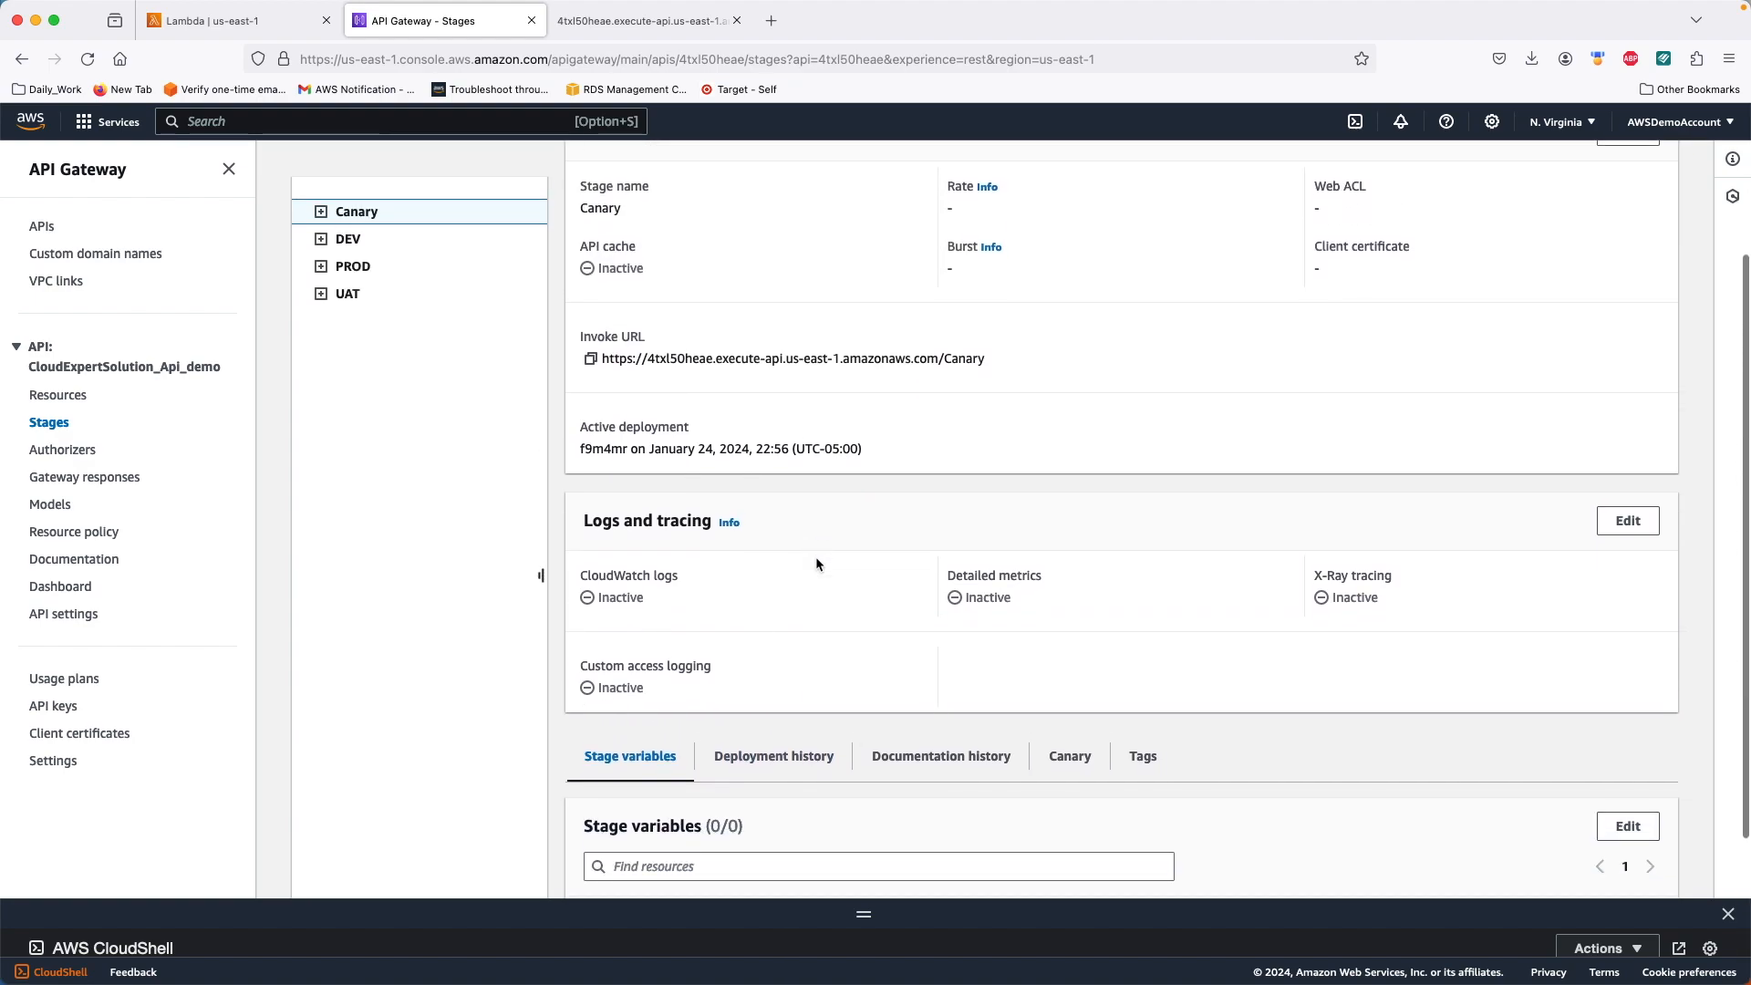
pyautogui.scroll(4, 815, 556)
pyautogui.scroll(-4, 1085, 602)
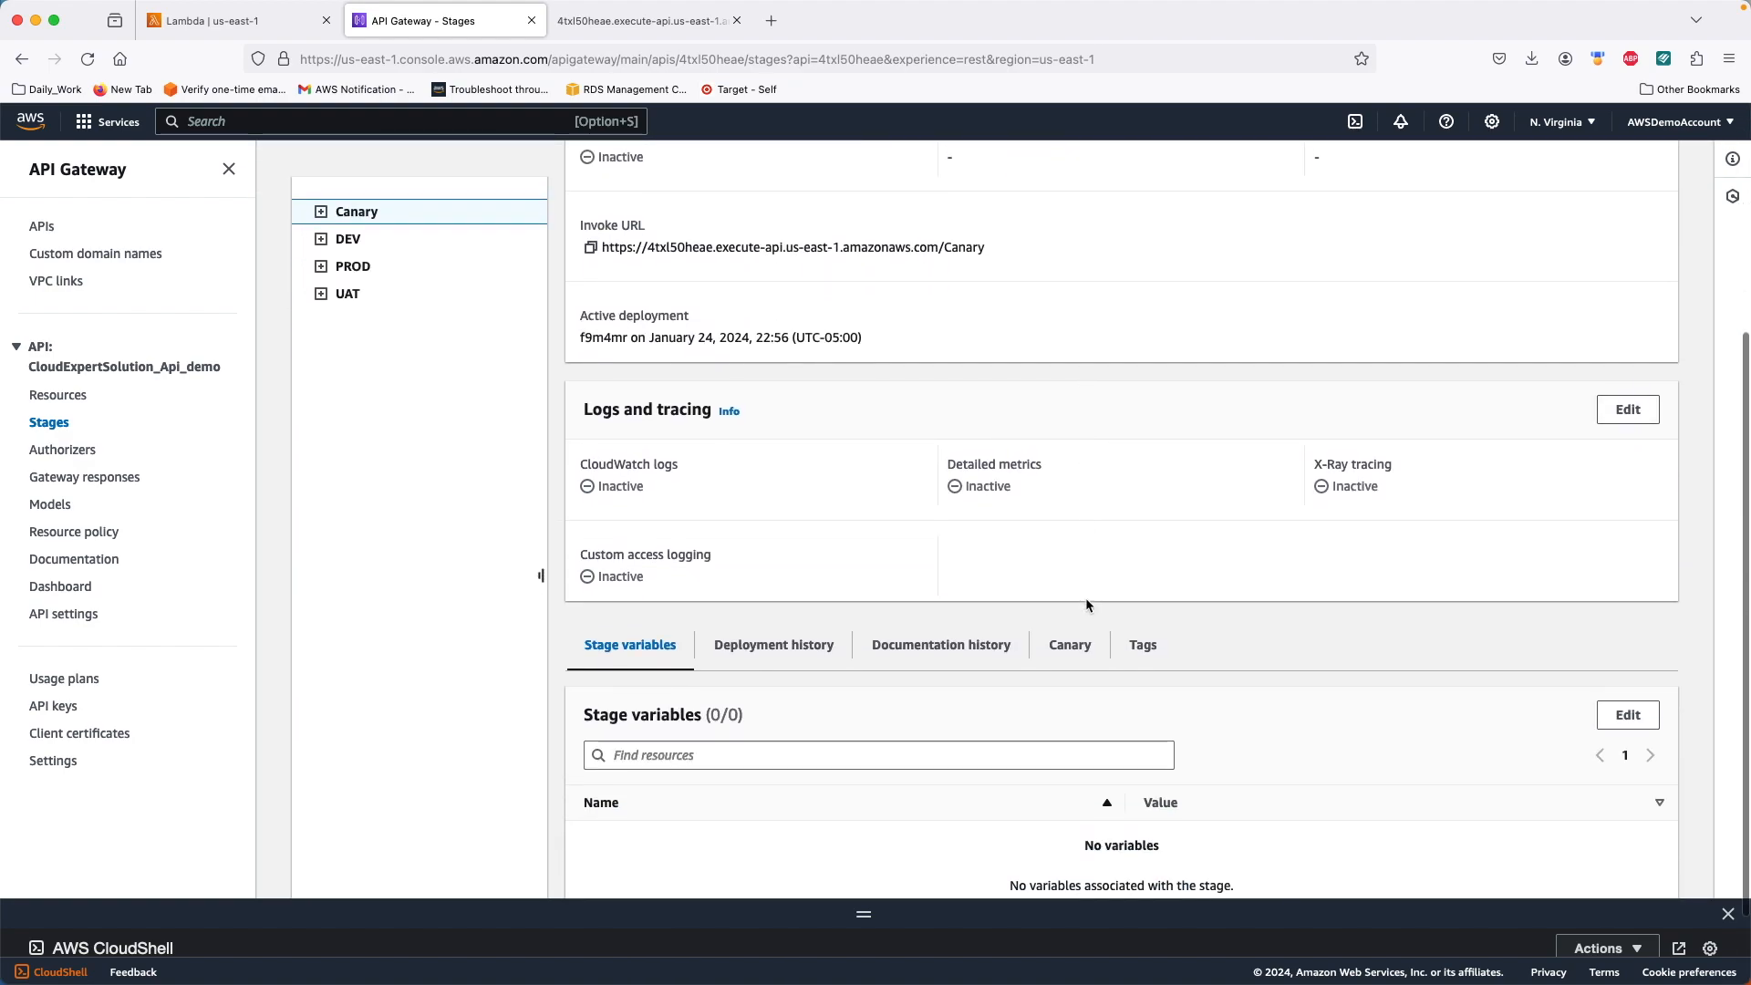
pyautogui.click(1069, 644)
pyautogui.scroll(-1, 1003, 639)
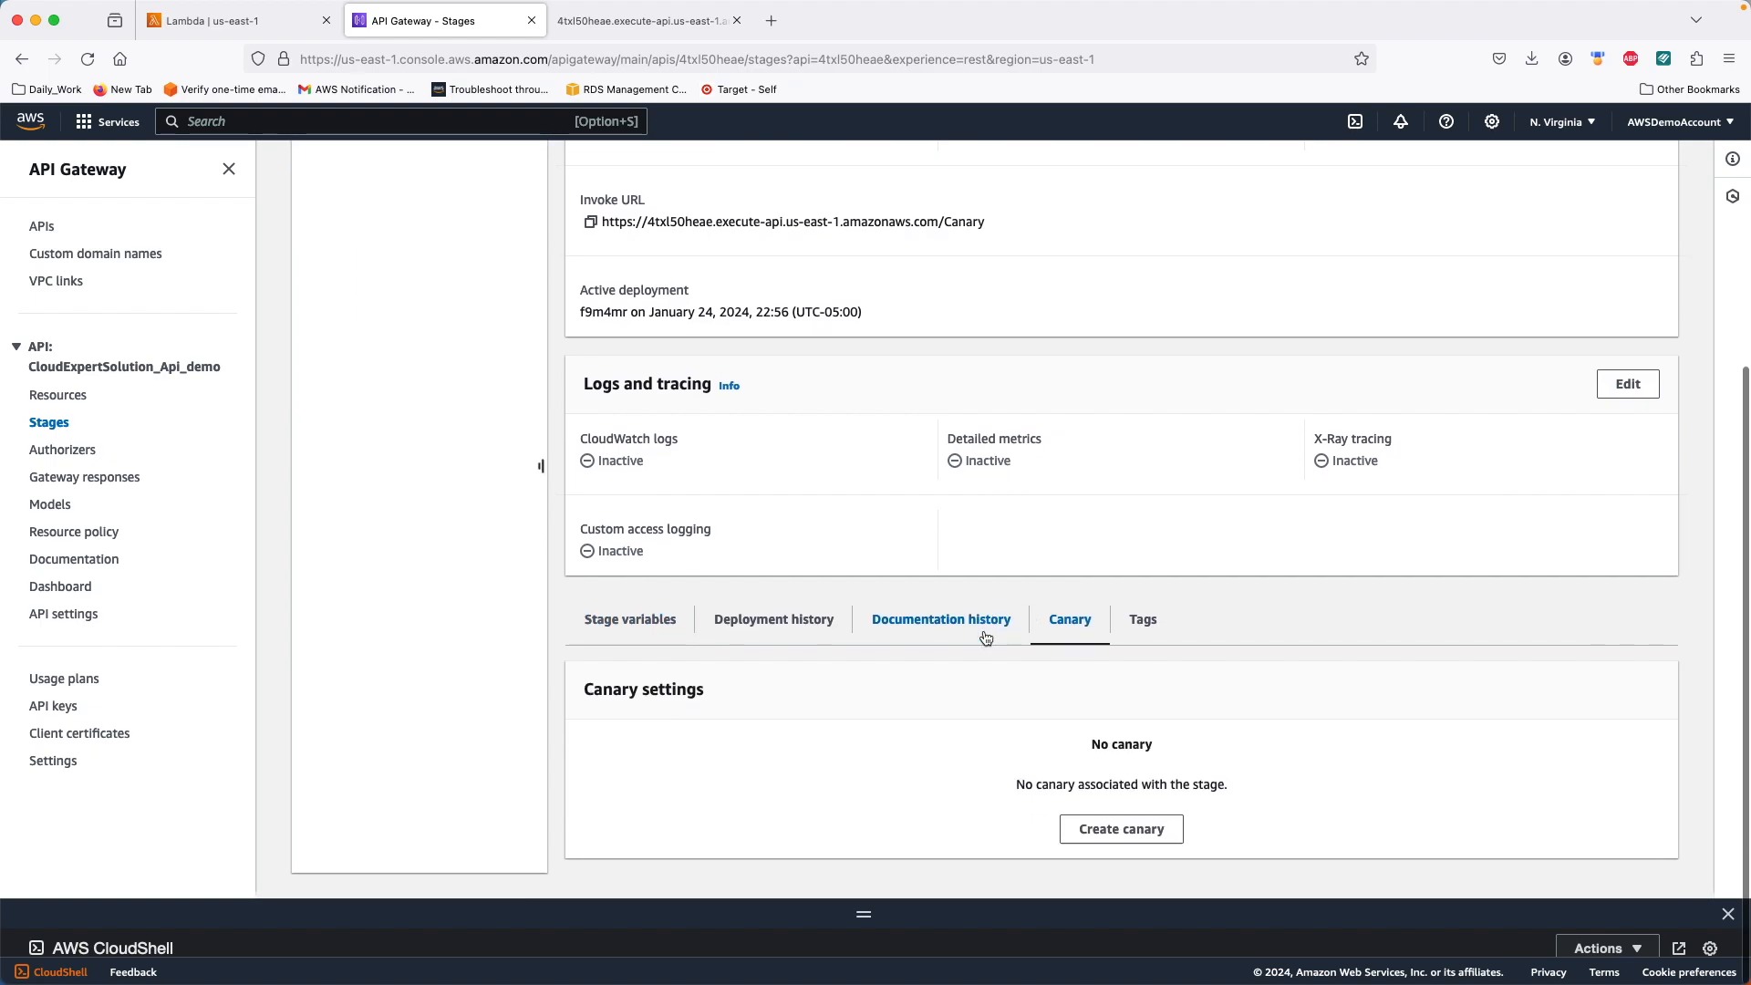
pyautogui.click(1131, 834)
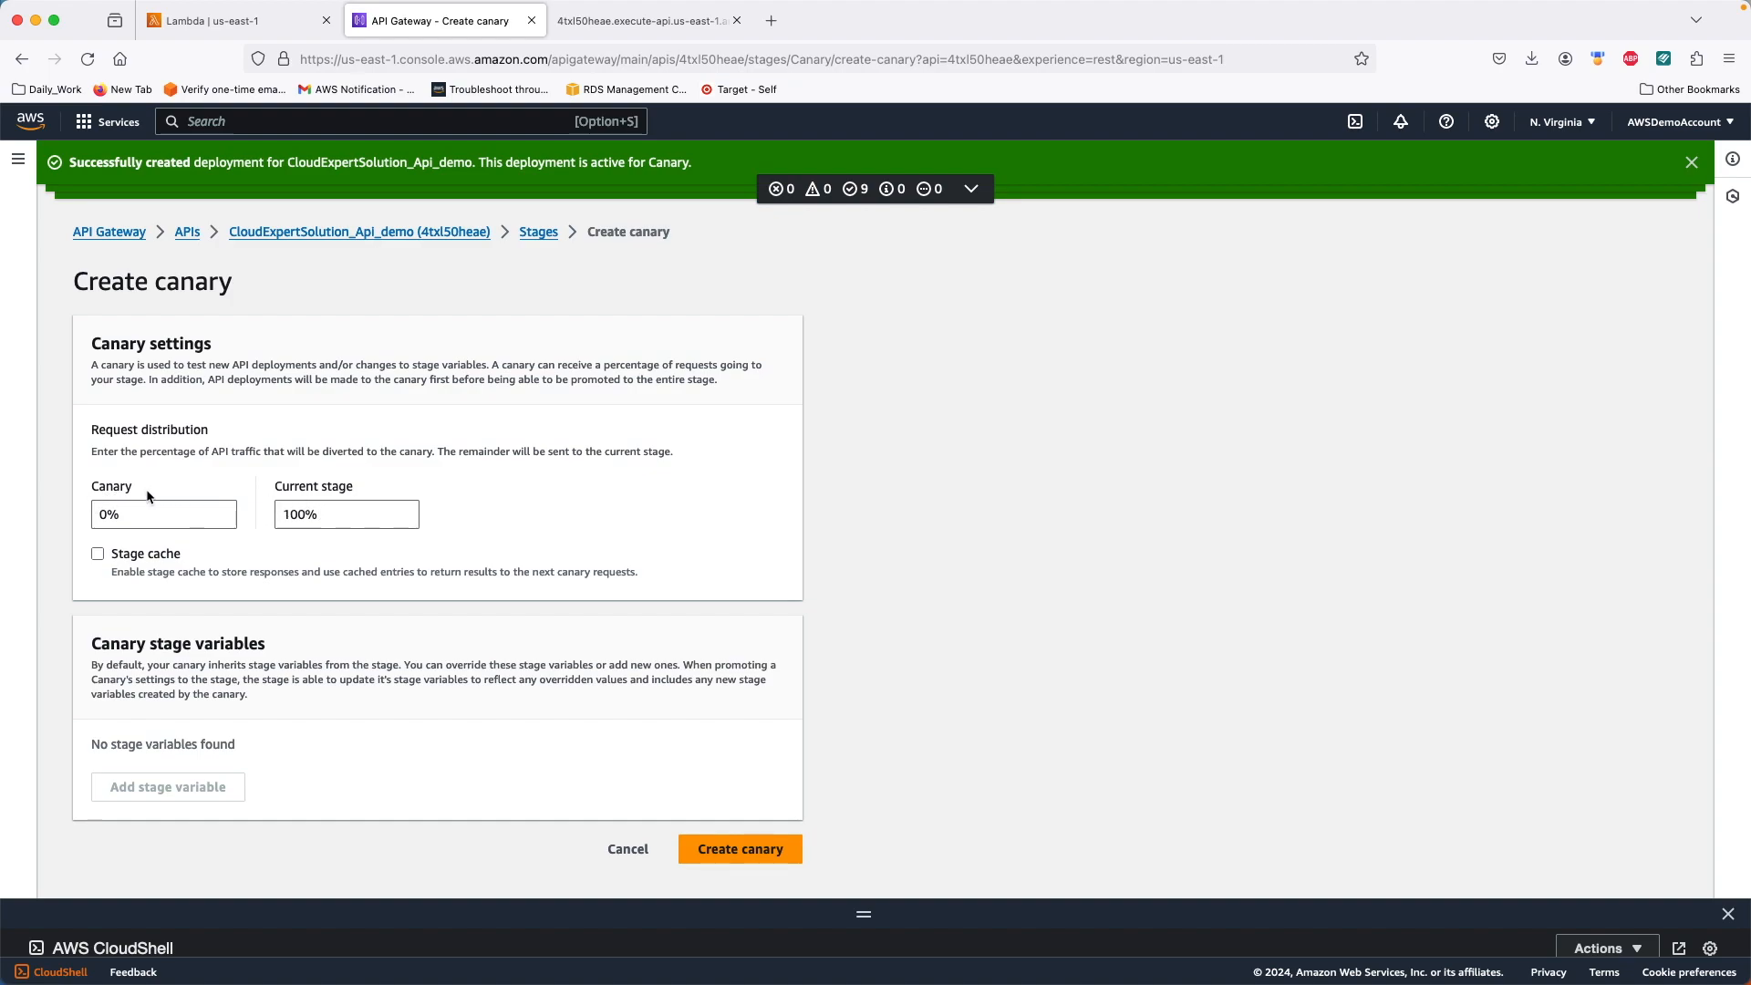
pyautogui.click(297, 231)
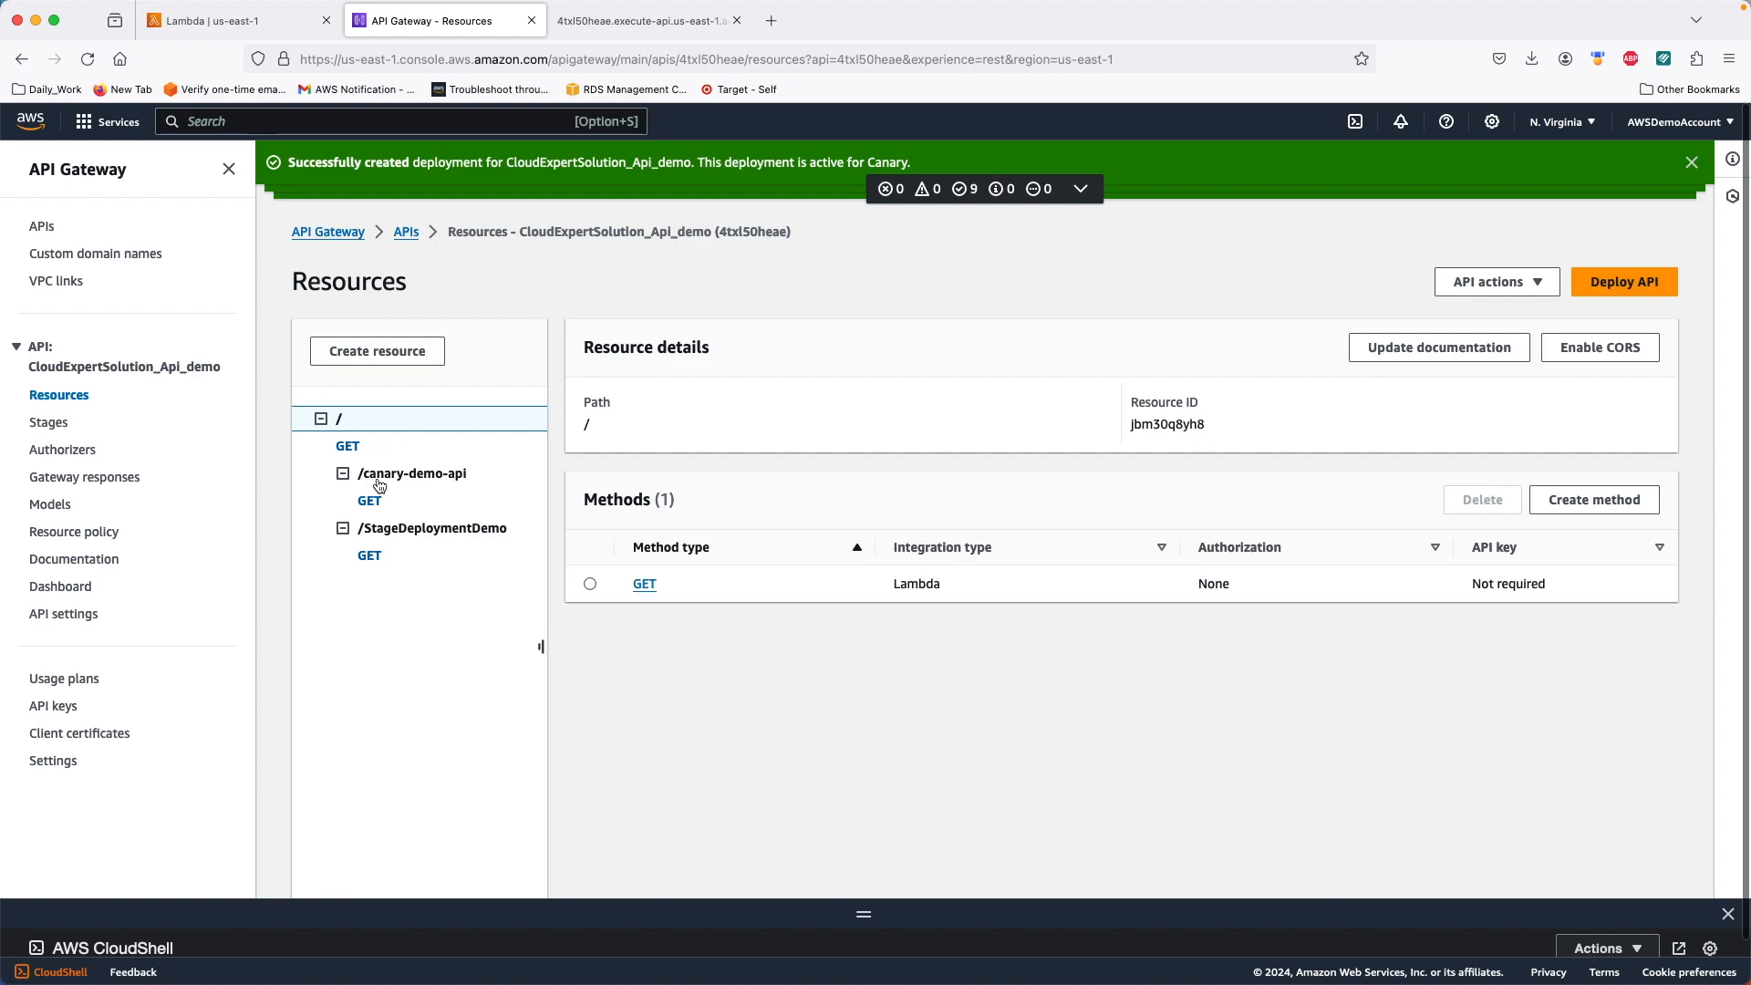
# Step: Open the Canary stage's invoke URL with /canary-demo-api appended and check the version and alias in the response message
pyautogui.click(64, 424)
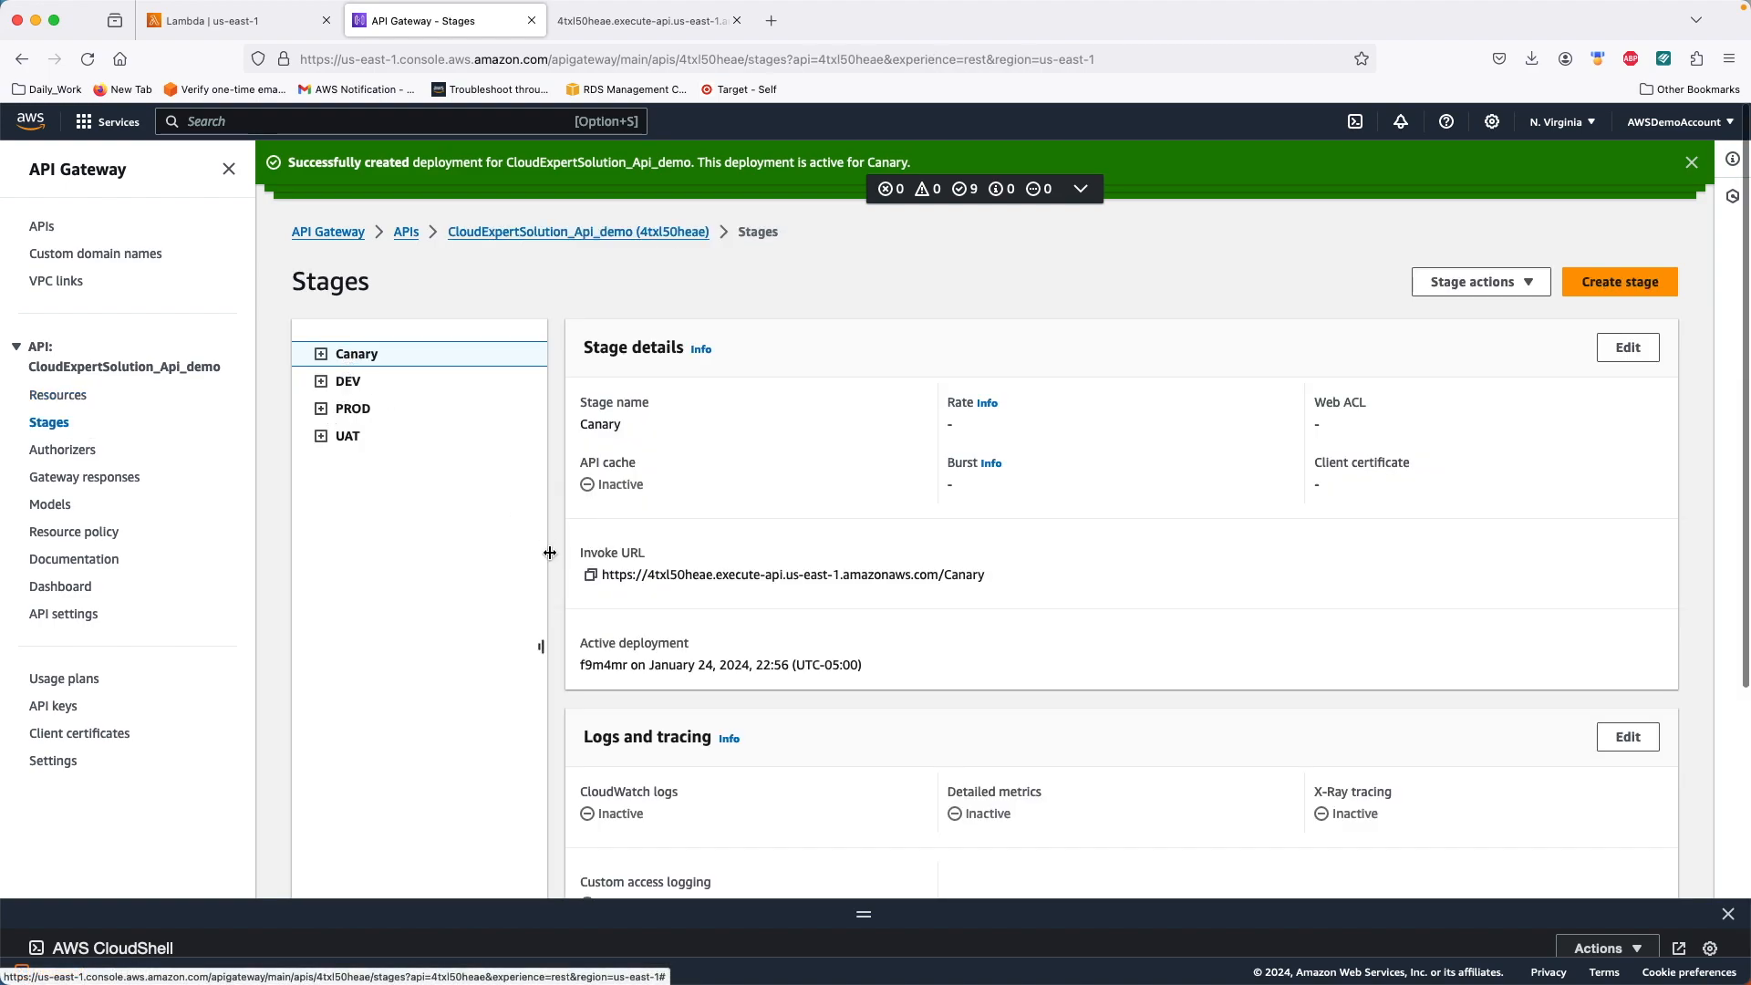
pyautogui.click(591, 574)
pyautogui.click(637, 22)
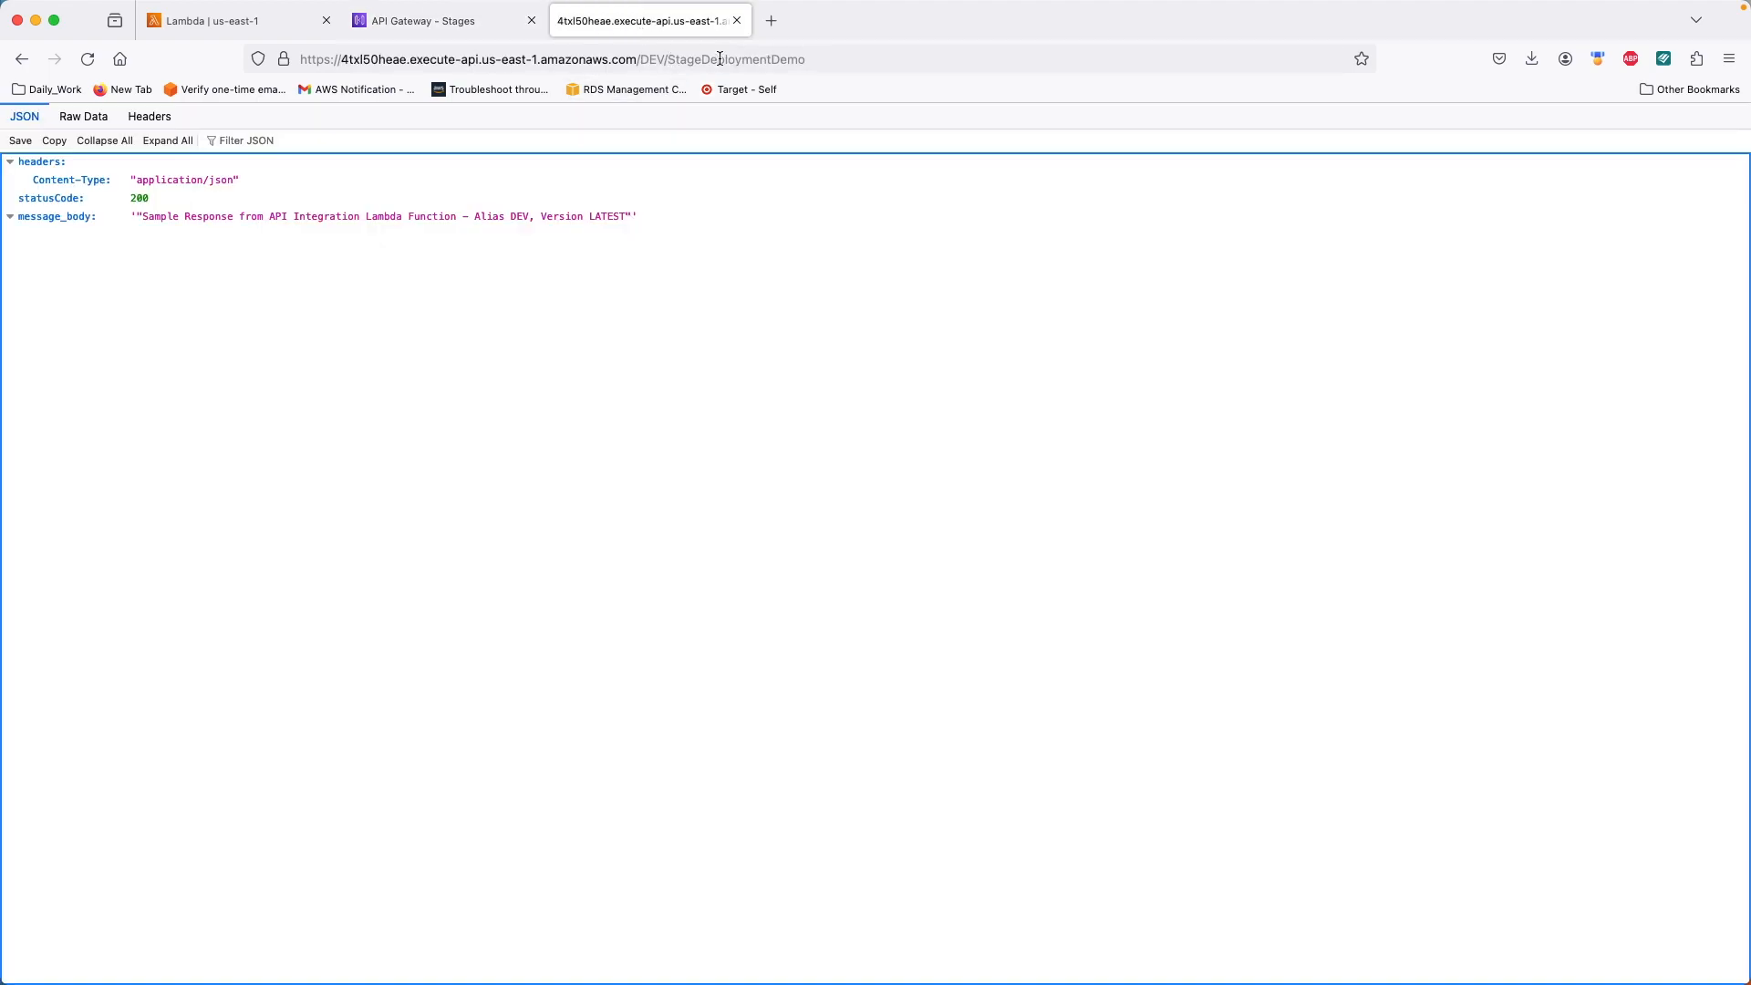
pyautogui.click(852, 62)
pyautogui.press('super+v')
pyautogui.write('/cana')
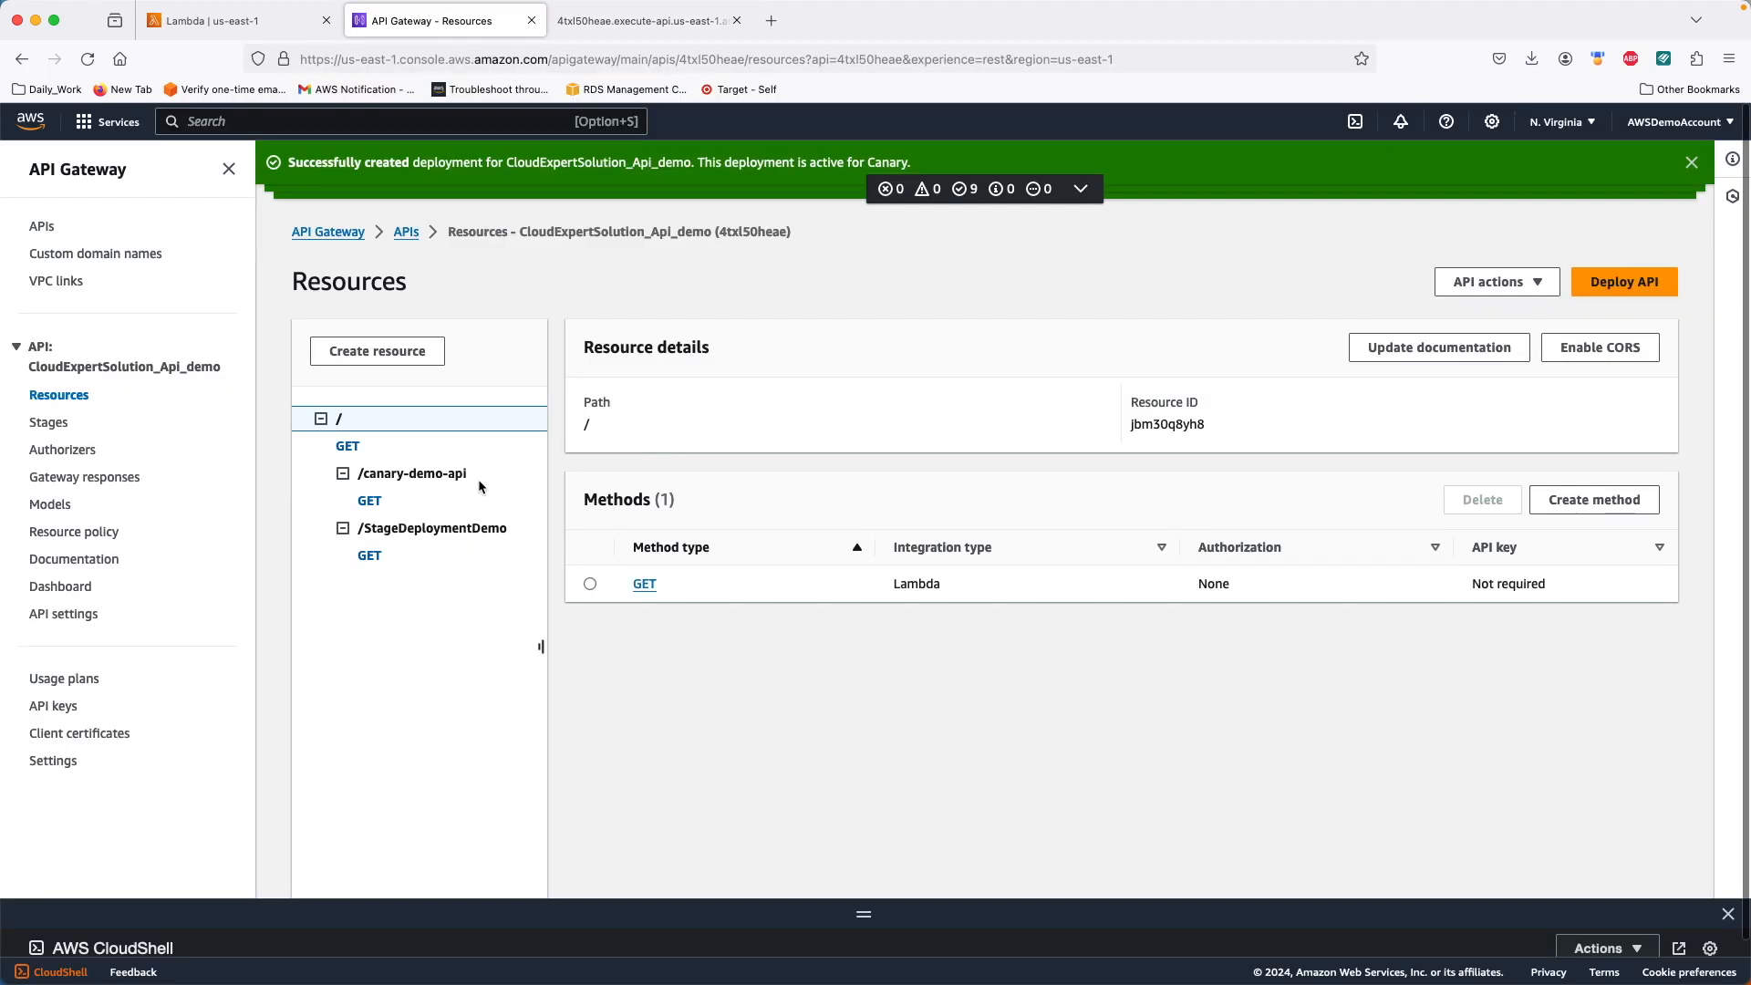
pyautogui.doubleClick(467, 474)
pyautogui.moveTo(409, 473); pyautogui.dragTo(358, 474)
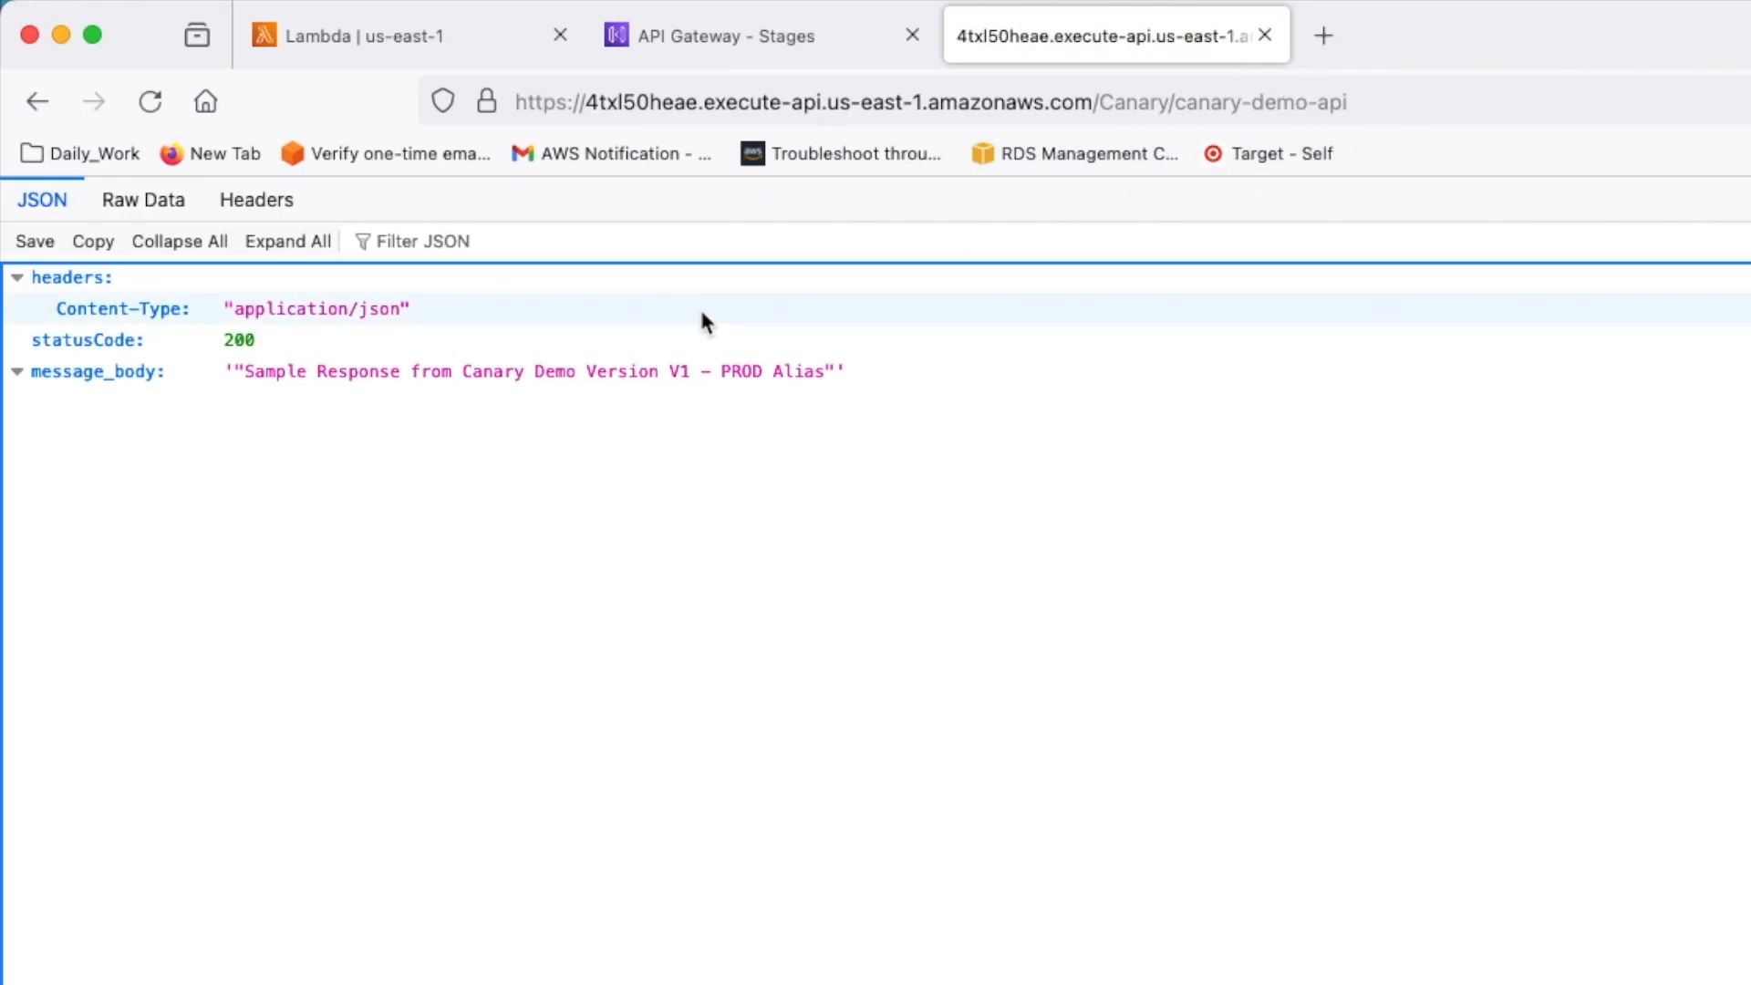
pyautogui.moveTo(338, 372); pyautogui.dragTo(508, 395)
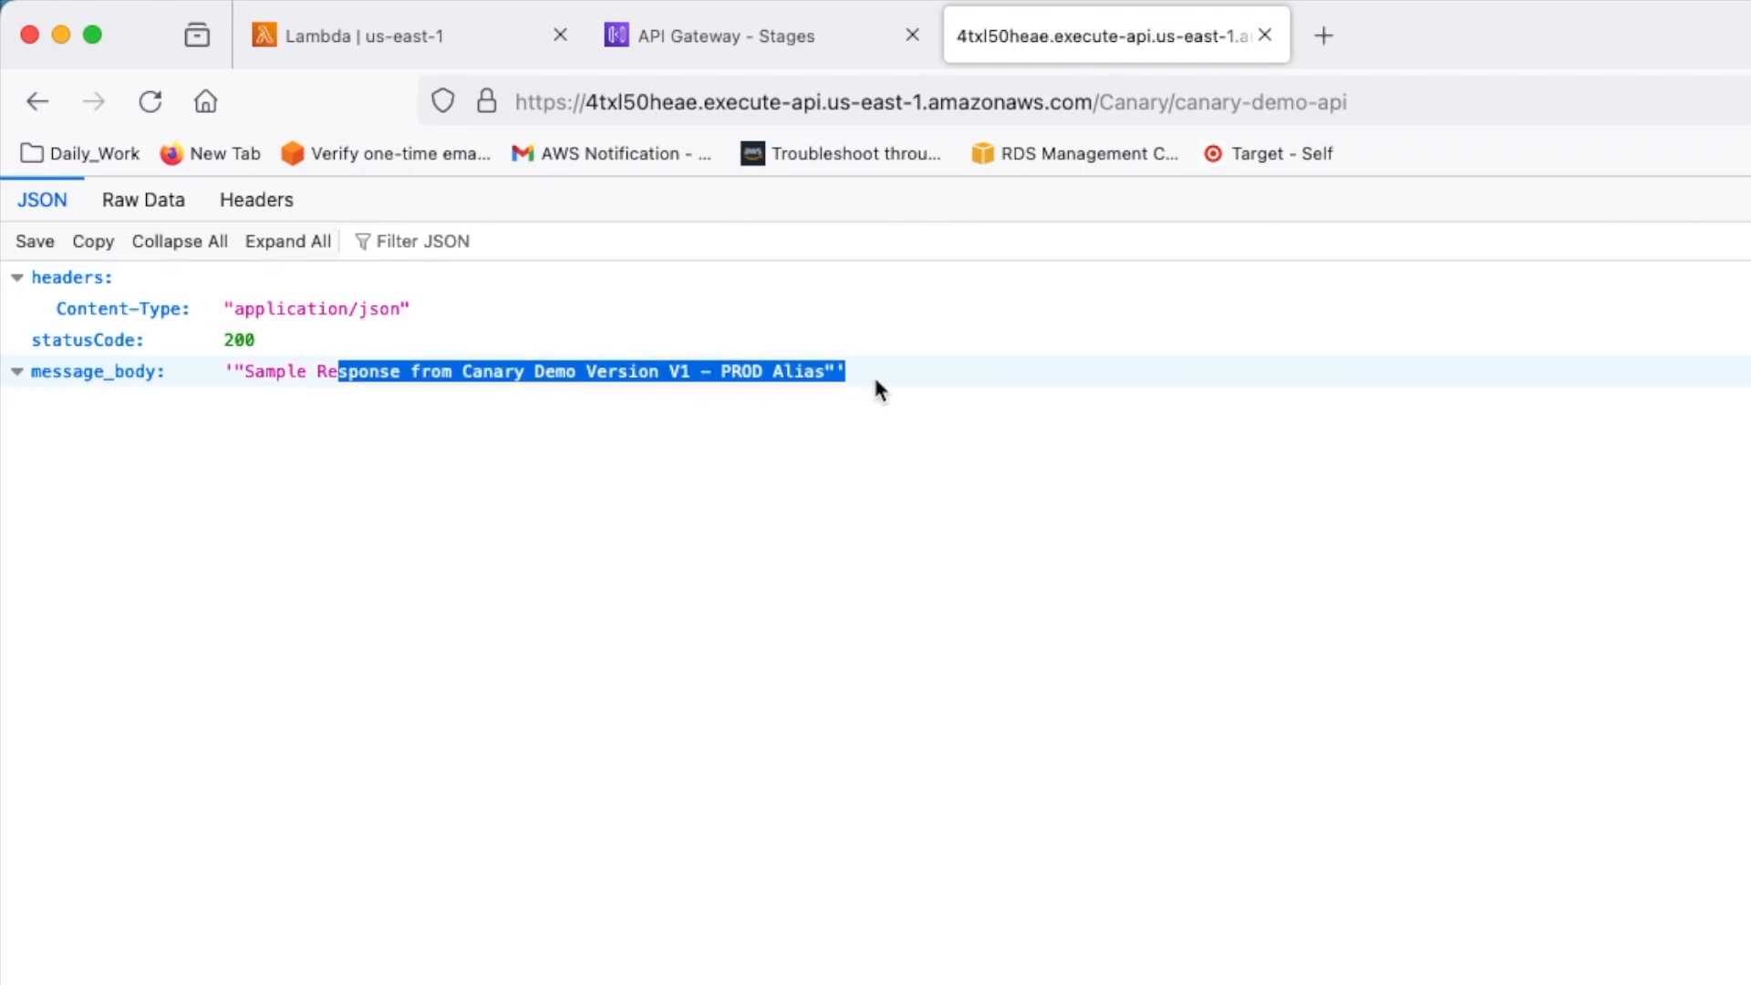
# Step: Reload the /canary-demo-api response repeatedly to see which version and alias answers before any canary exists
pyautogui.click(672, 46)
pyautogui.scroll(-5, 855, 598)
pyautogui.scroll(4, 856, 598)
pyautogui.click(624, 25)
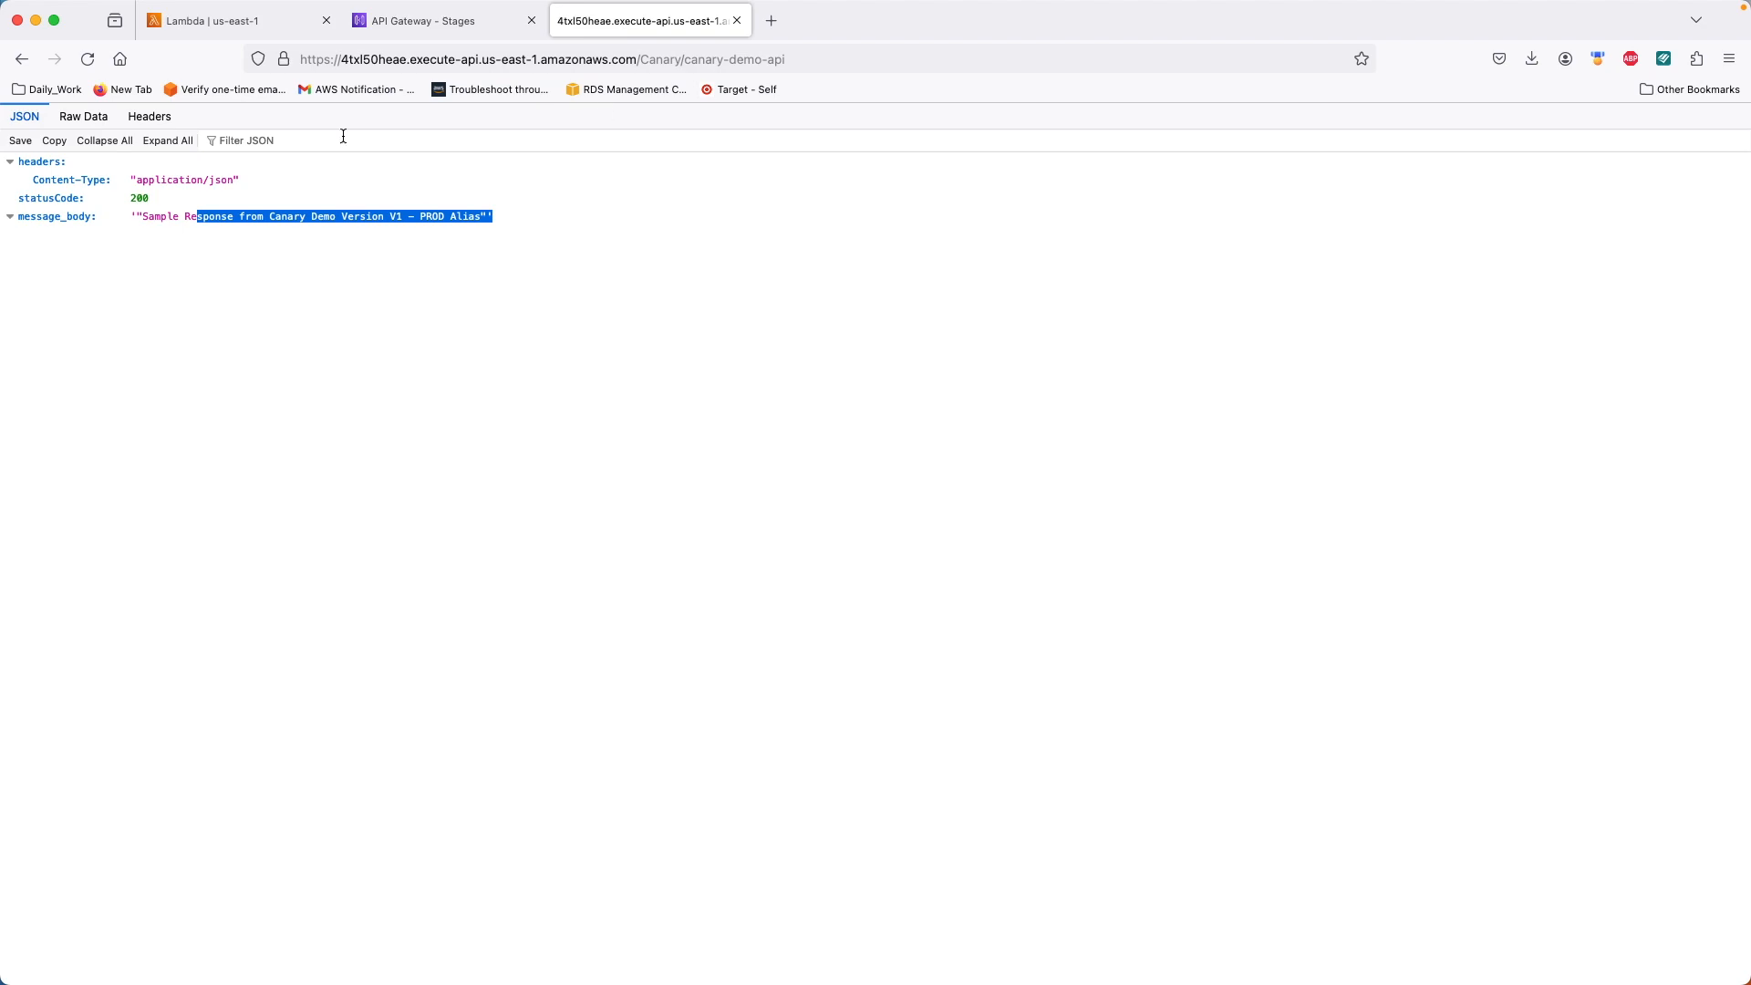
pyautogui.click(88, 60)
pyautogui.click(87, 62)
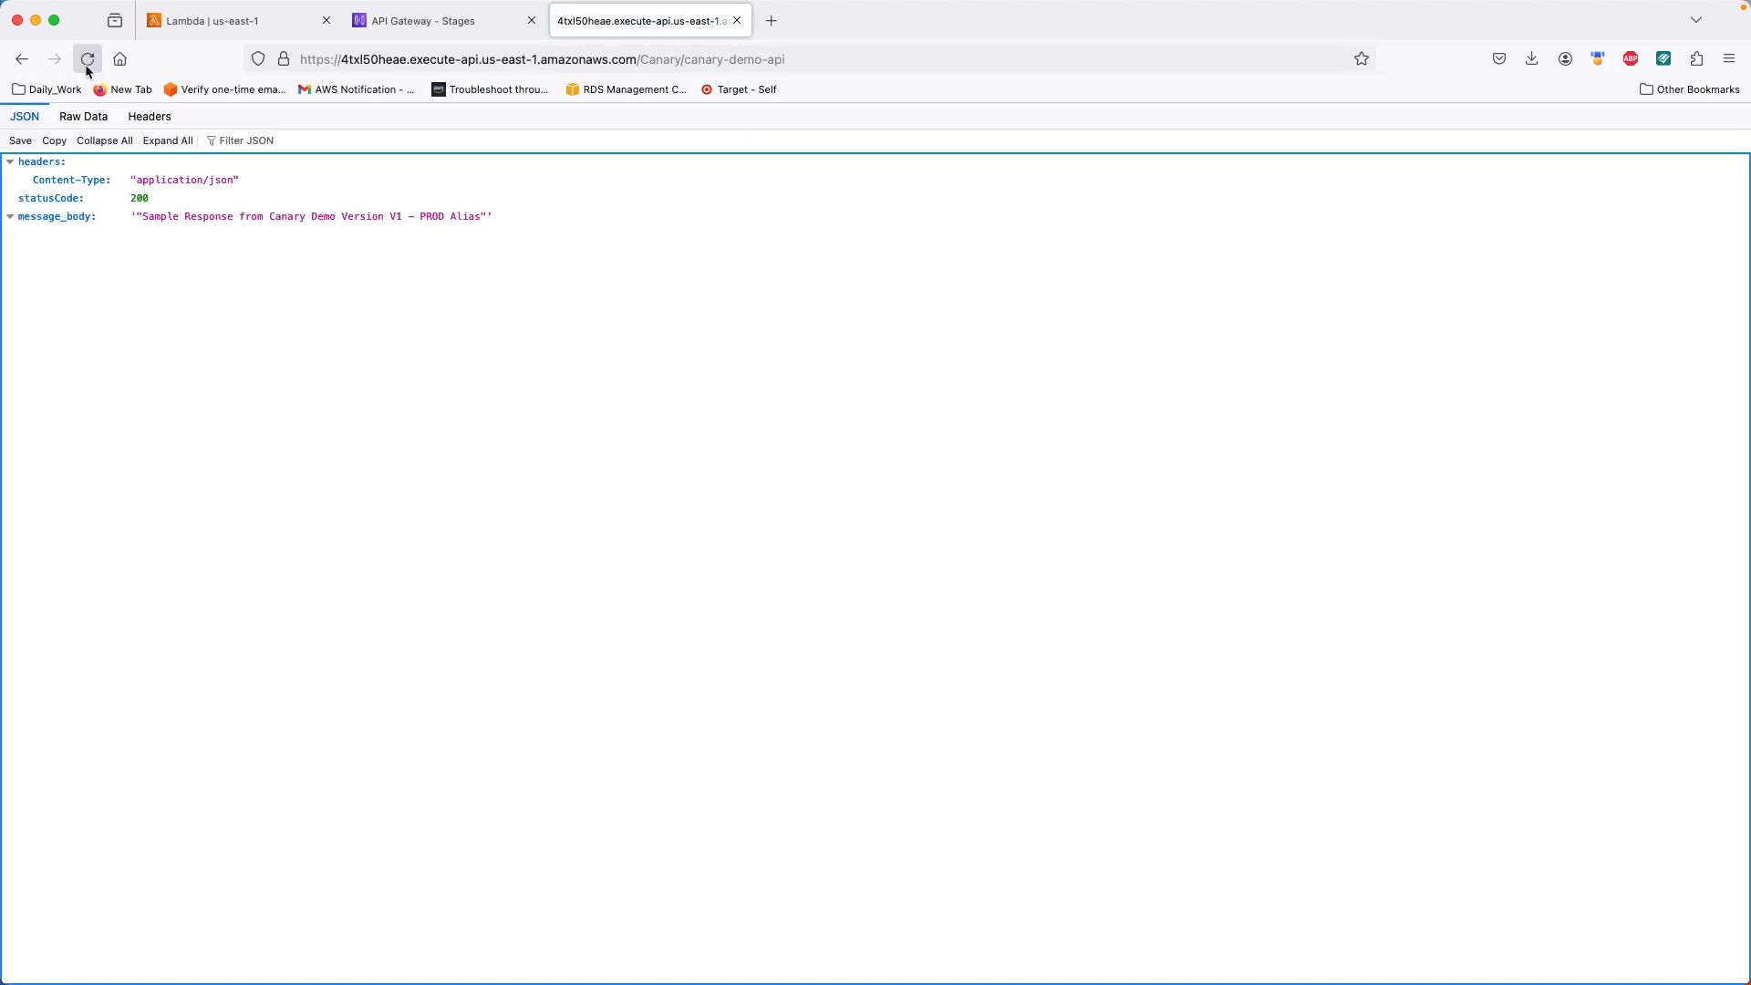
# Step: Start a canary for the Canary stage and set the request distribution to 50% canary and 50% current stage
pyautogui.click(404, 25)
pyautogui.scroll(-3, 725, 628)
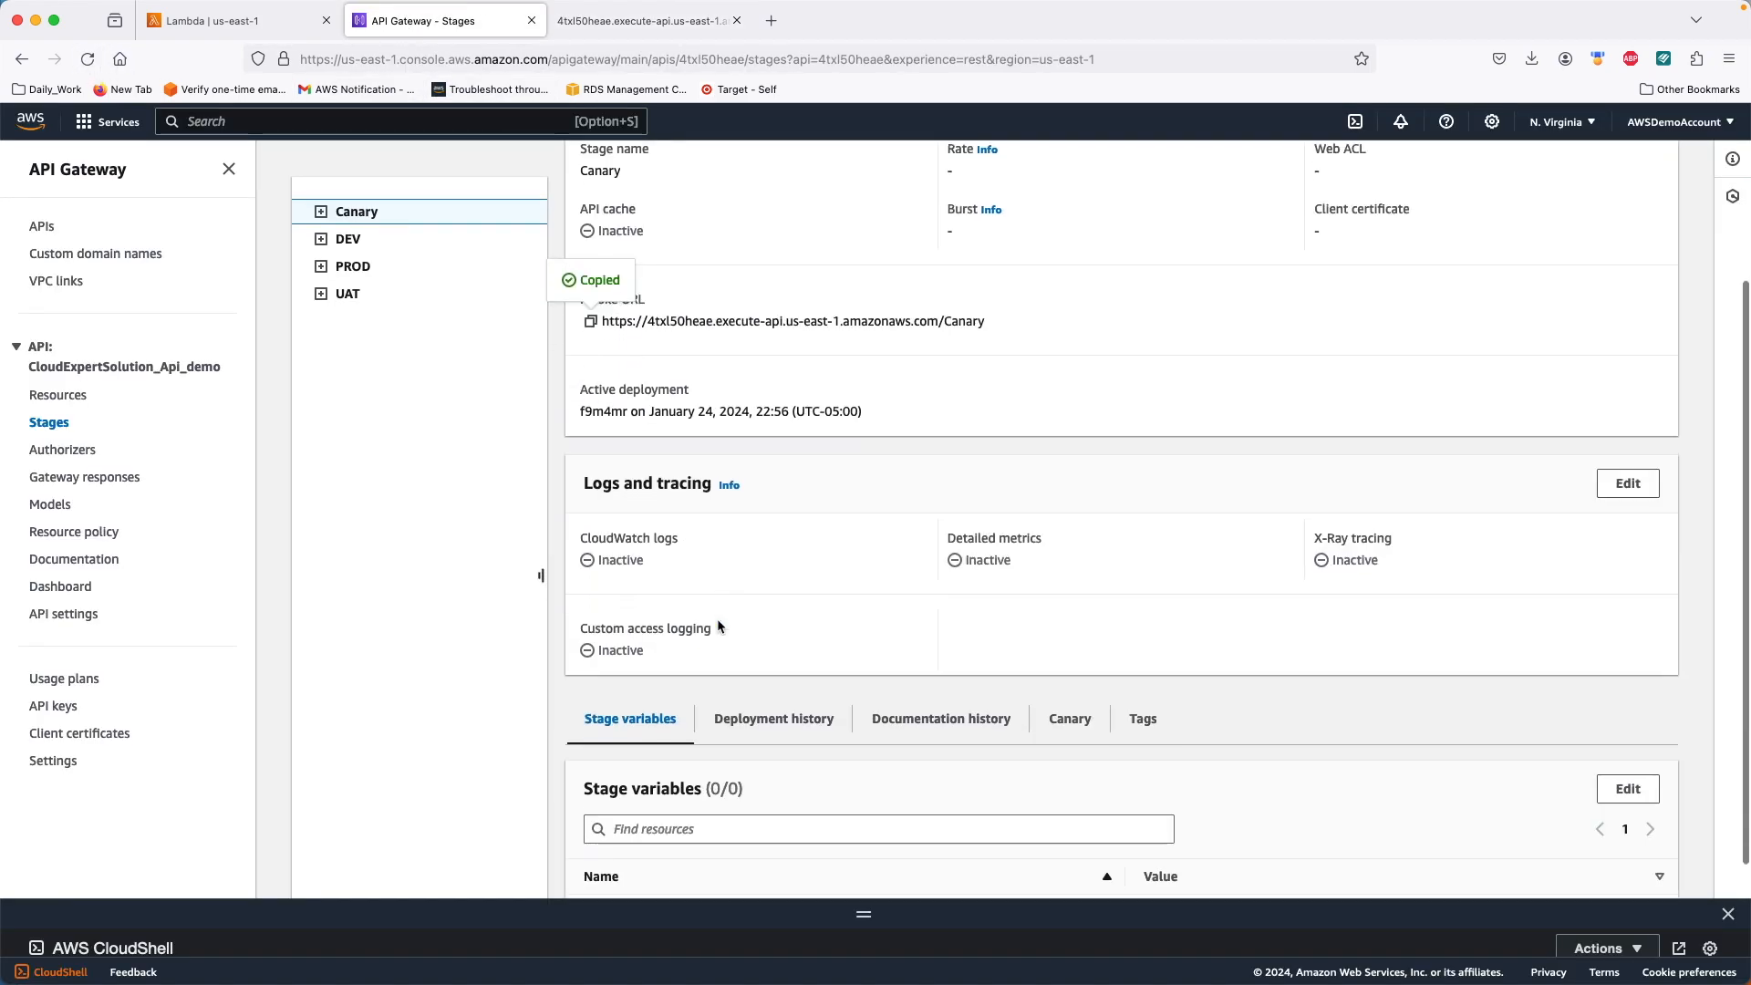
pyautogui.click(1069, 704)
pyautogui.scroll(-2, 883, 602)
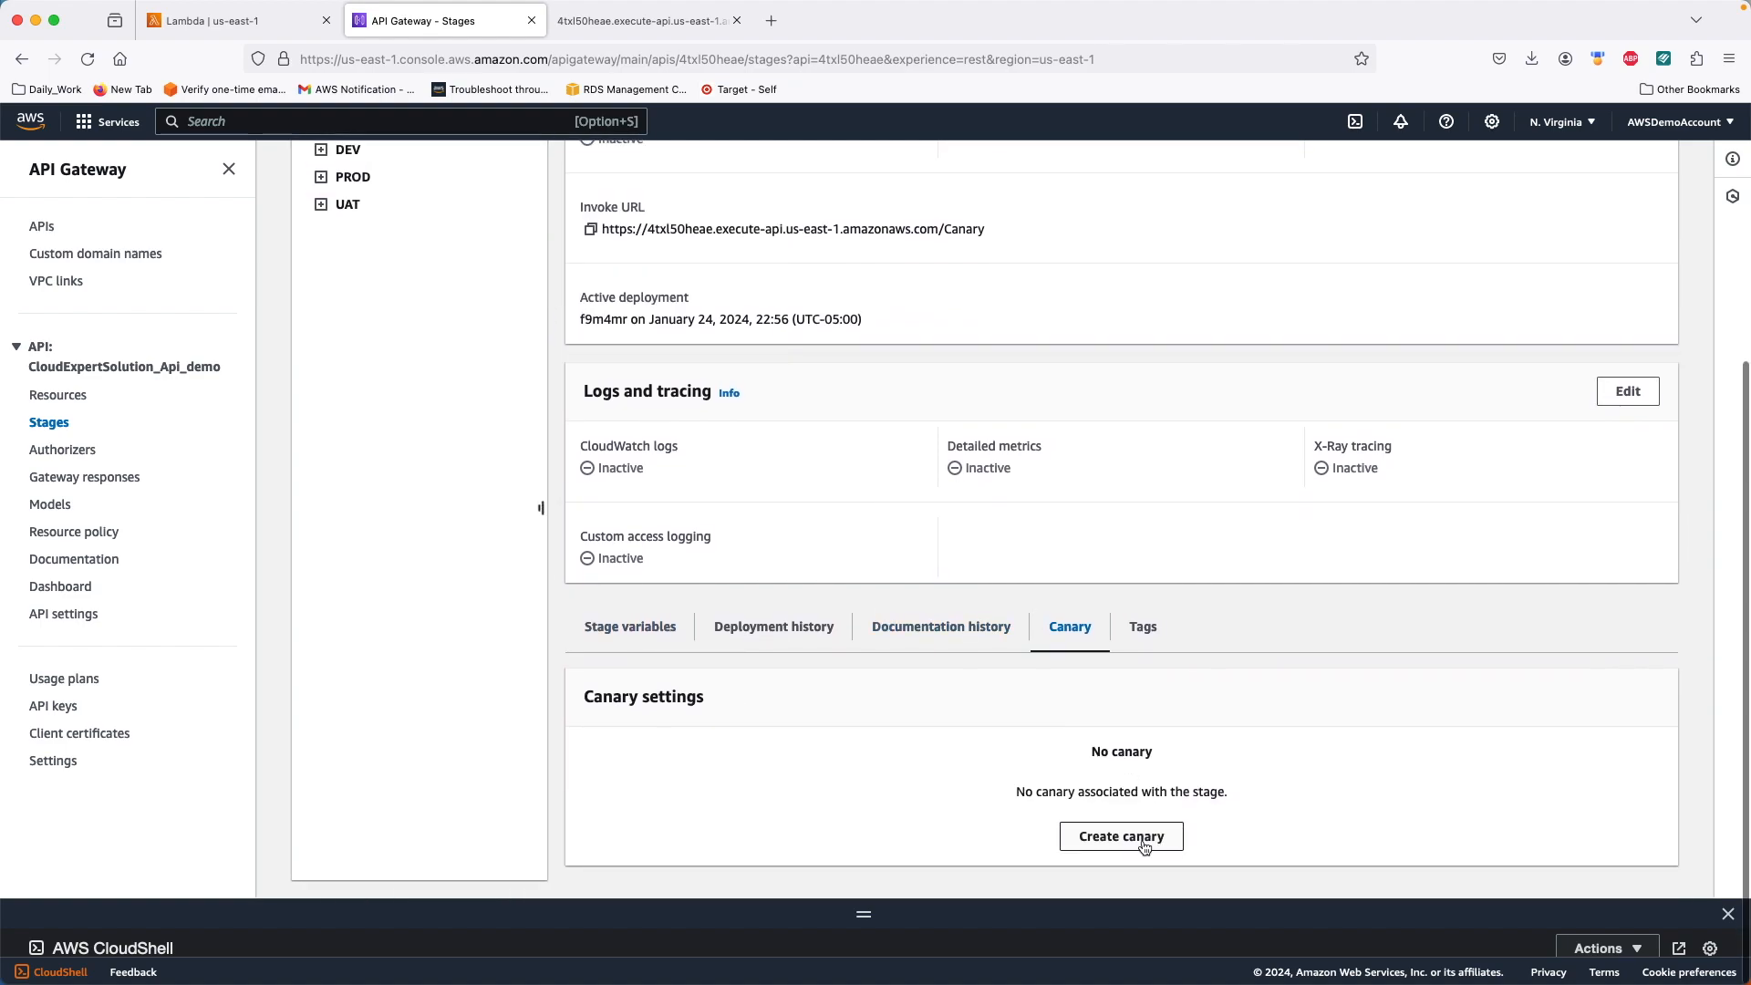
pyautogui.click(1145, 846)
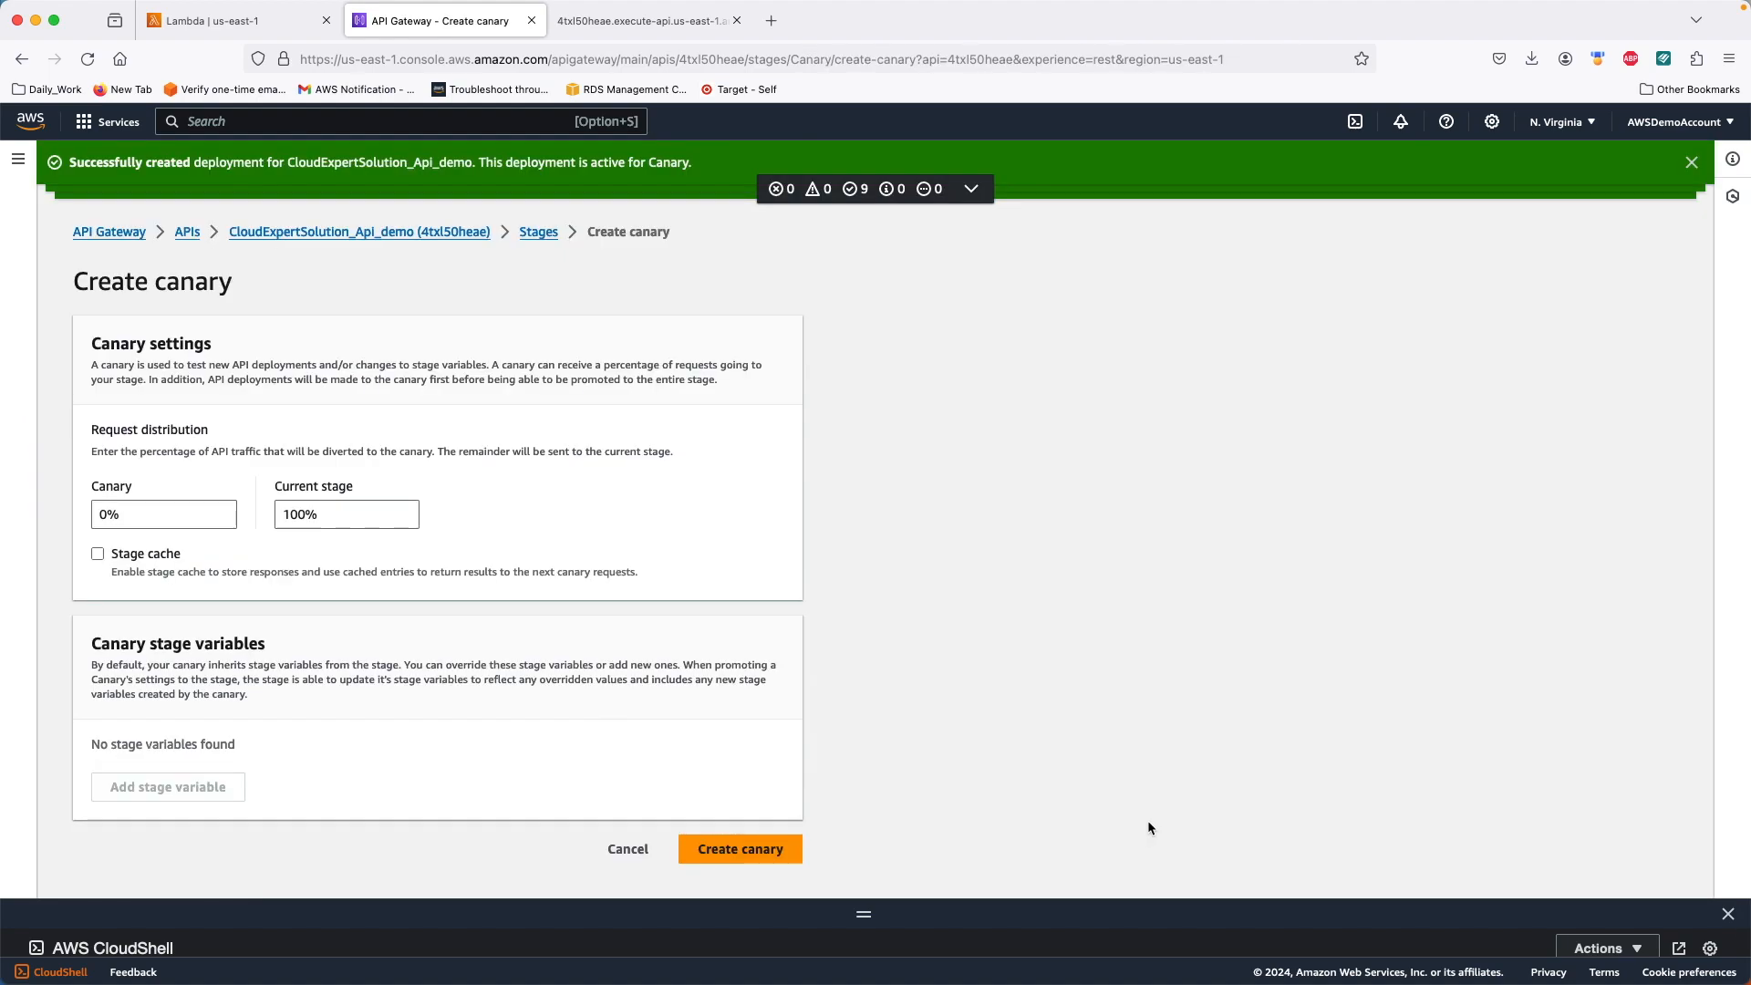
pyautogui.click(98, 515)
pyautogui.write('5')
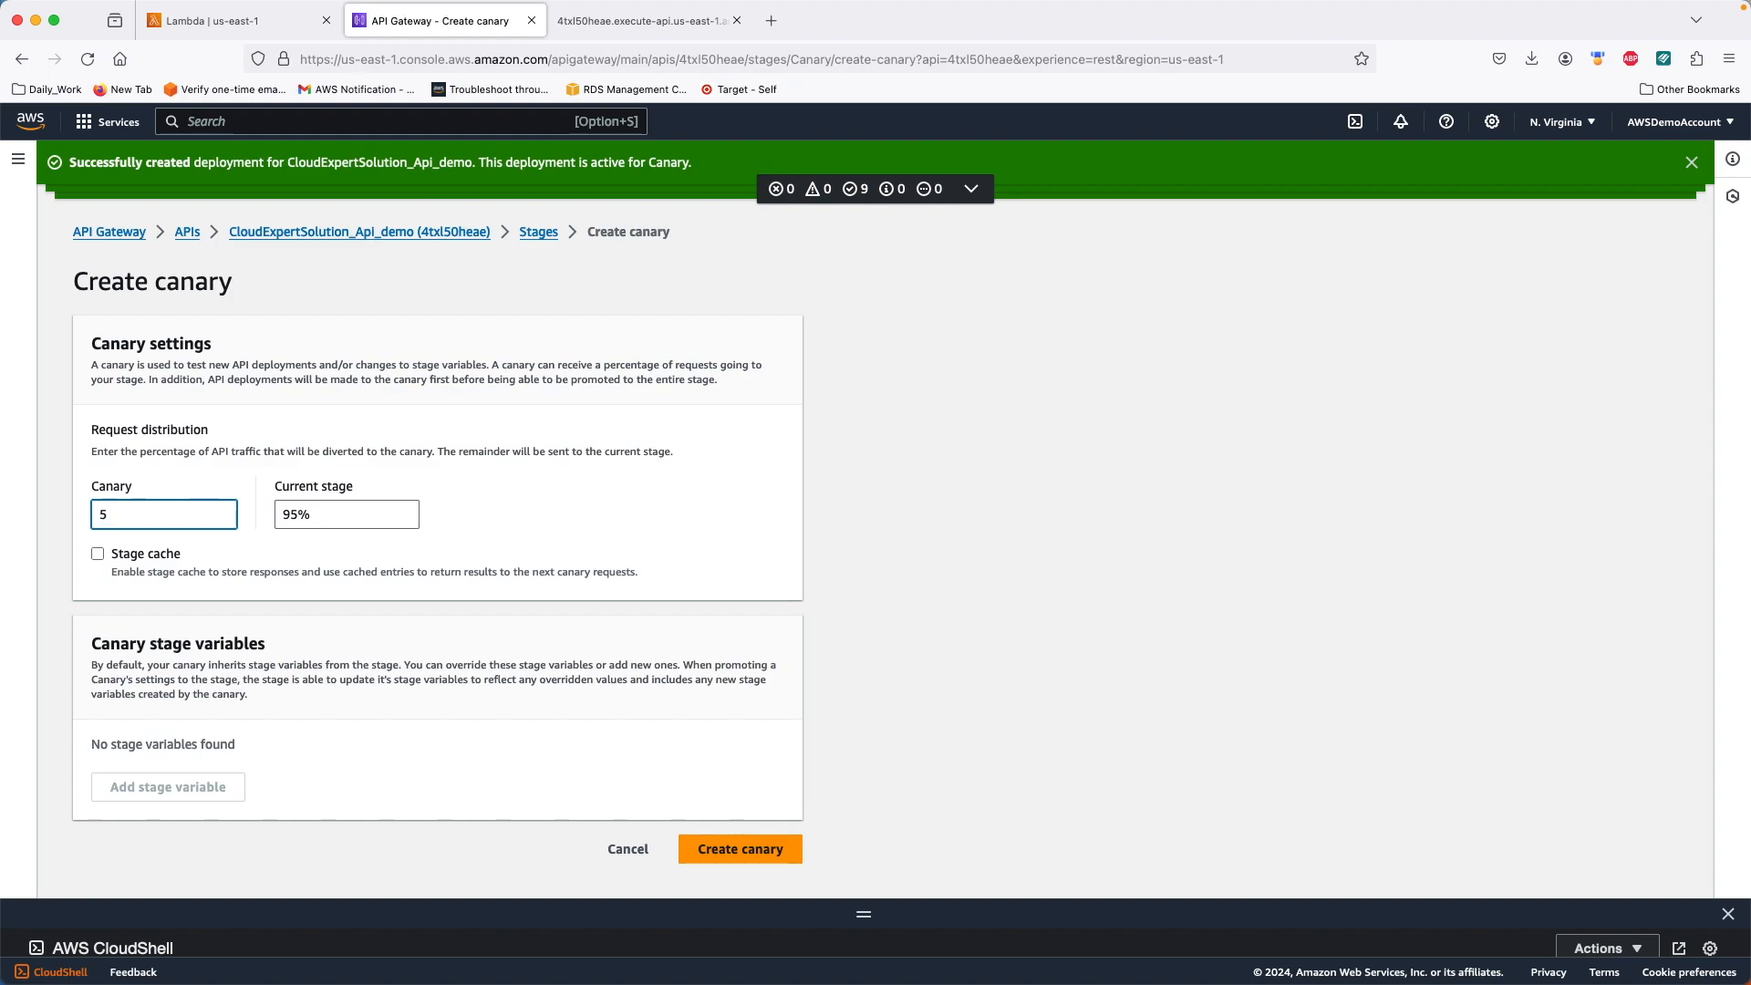
pyautogui.write('0')
pyautogui.click(314, 516)
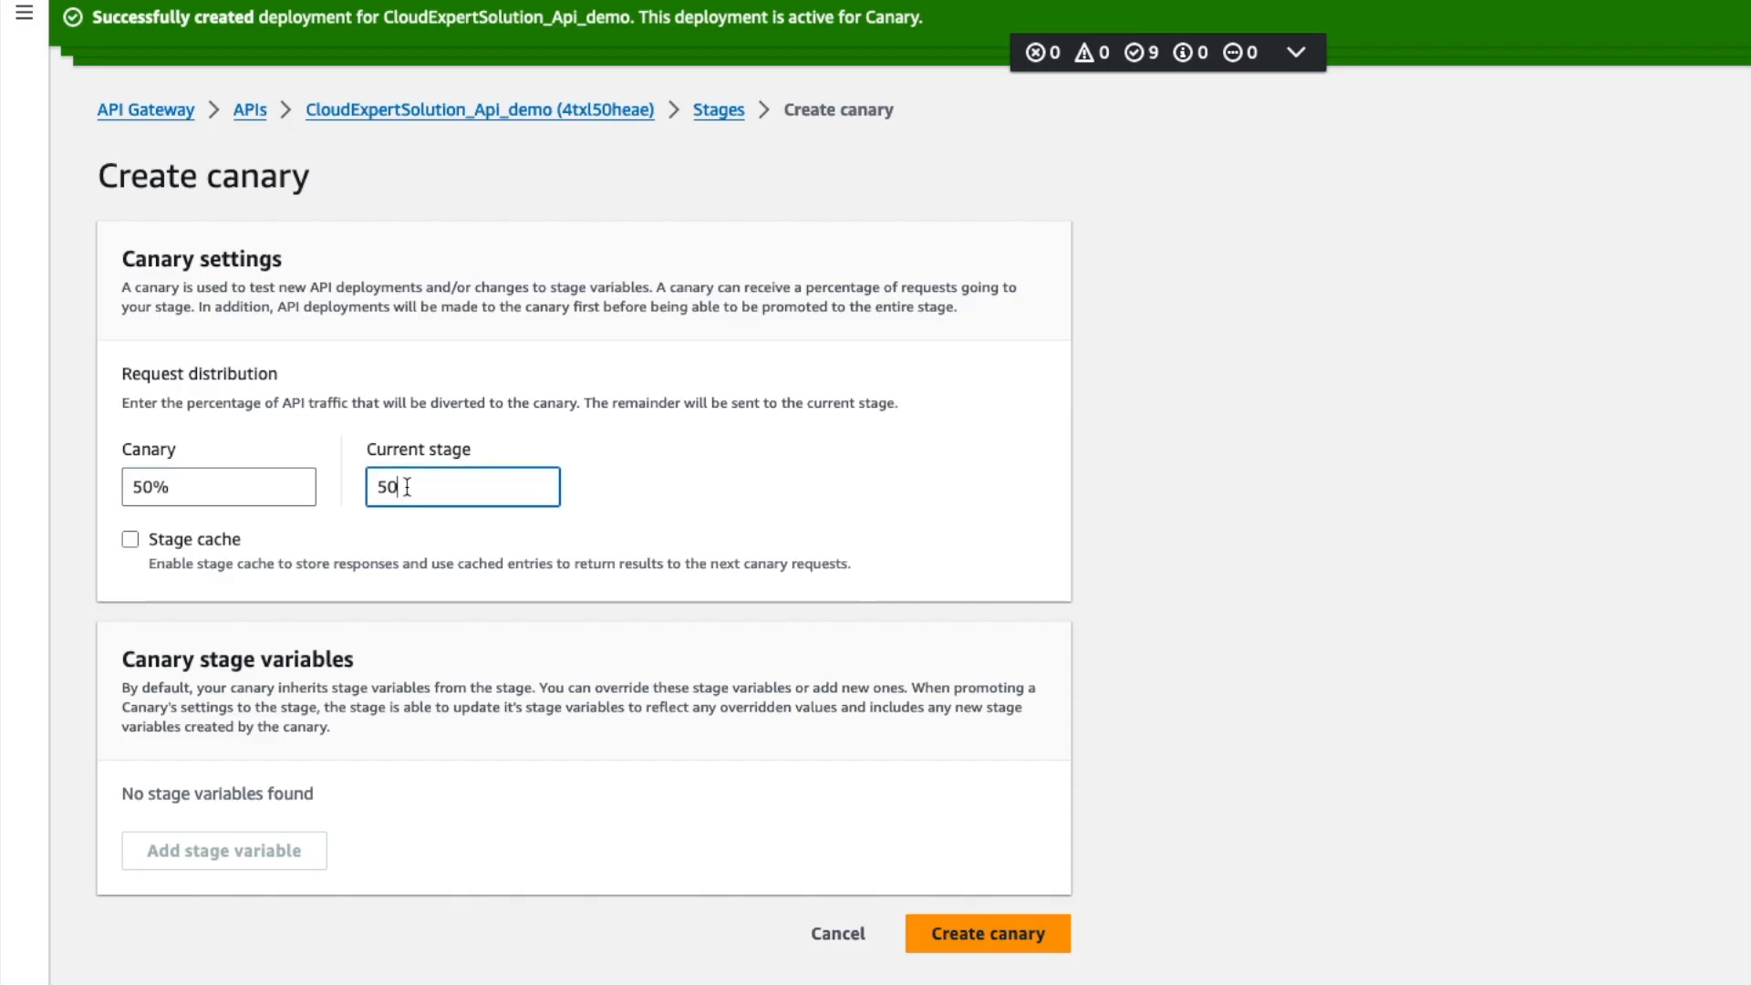
# Step: Create the canary with stage cache disabled and check the request distribution in its settings
pyautogui.click(267, 552)
pyautogui.click(357, 538)
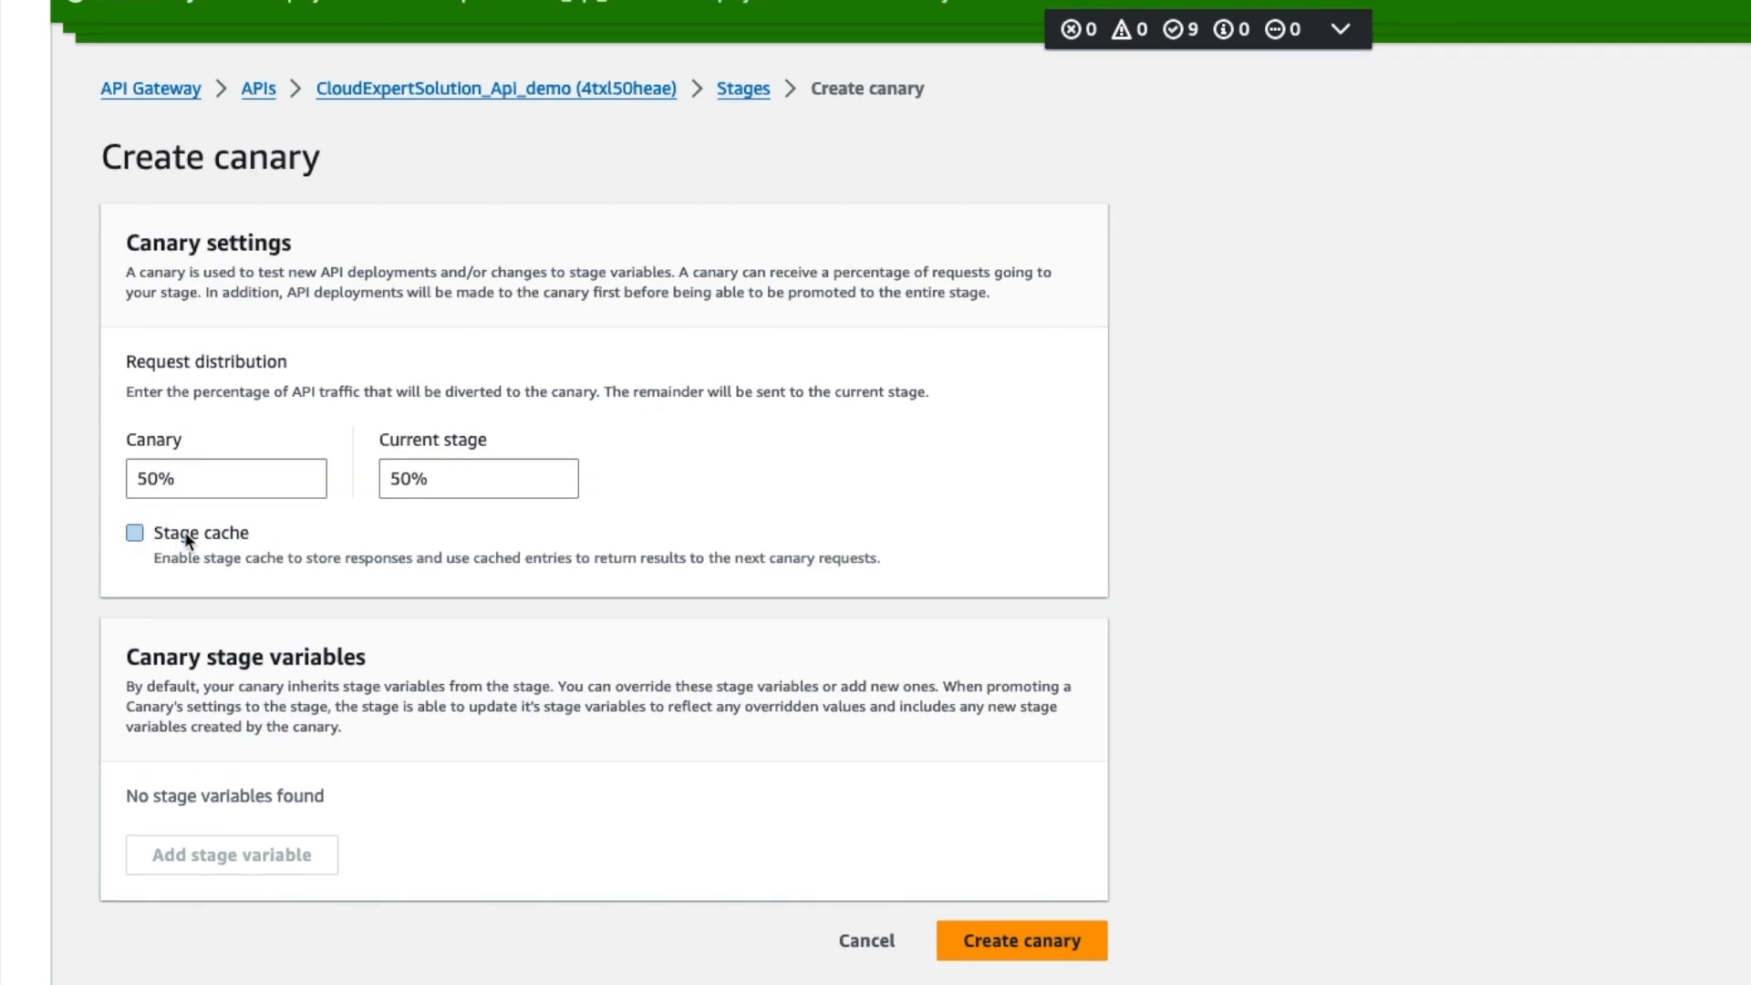
pyautogui.click(310, 535)
pyautogui.click(259, 533)
pyautogui.click(974, 938)
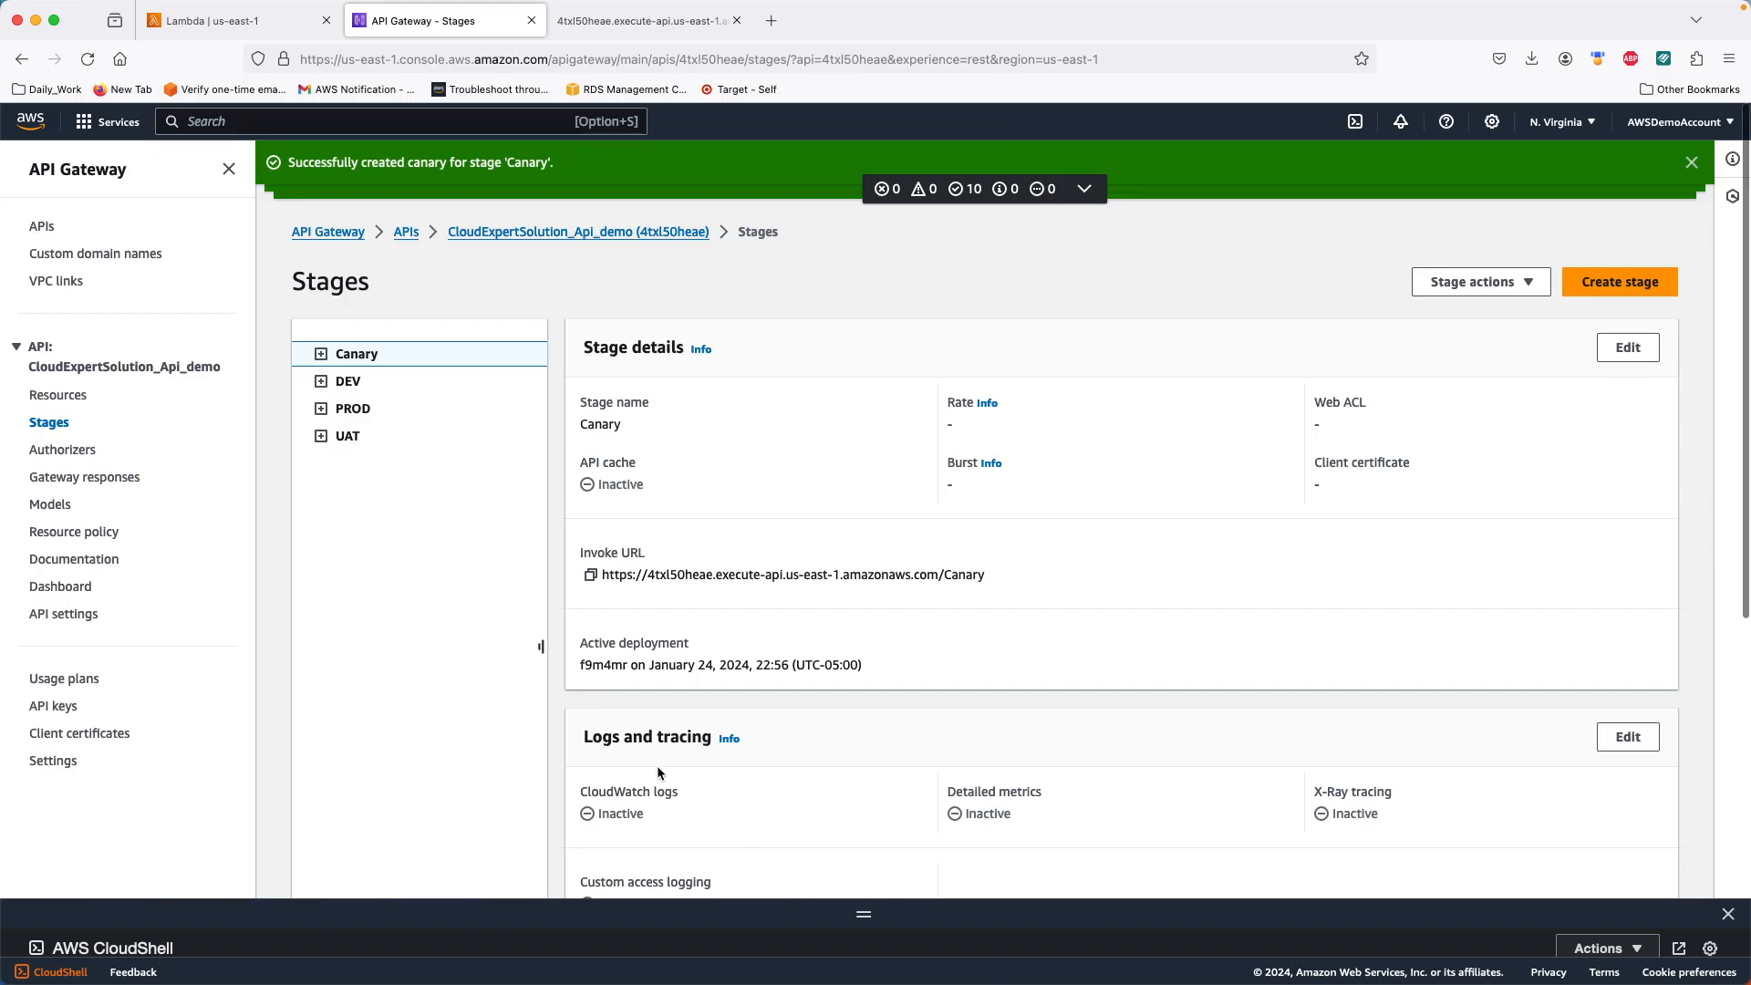
pyautogui.scroll(-5, 907, 823)
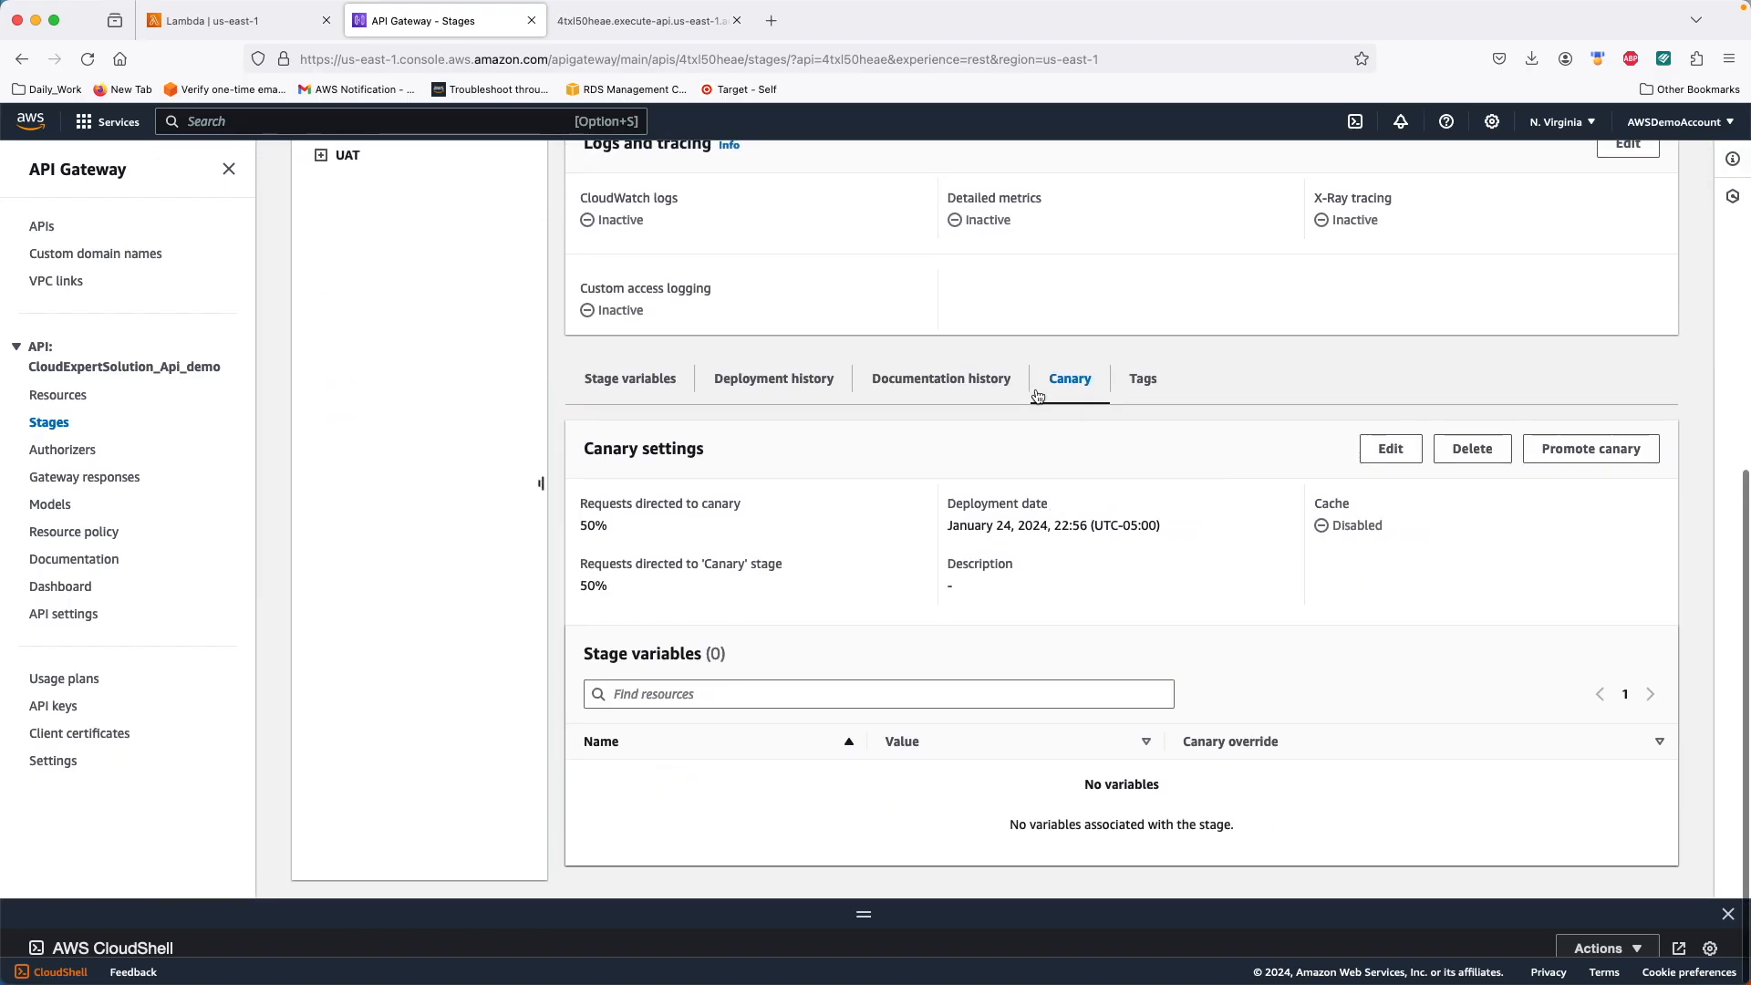
pyautogui.moveTo(581, 504)
pyautogui.mouseDown()
pyautogui.moveTo(740, 504)
pyautogui.moveTo(602, 525)
pyautogui.mouseUp()
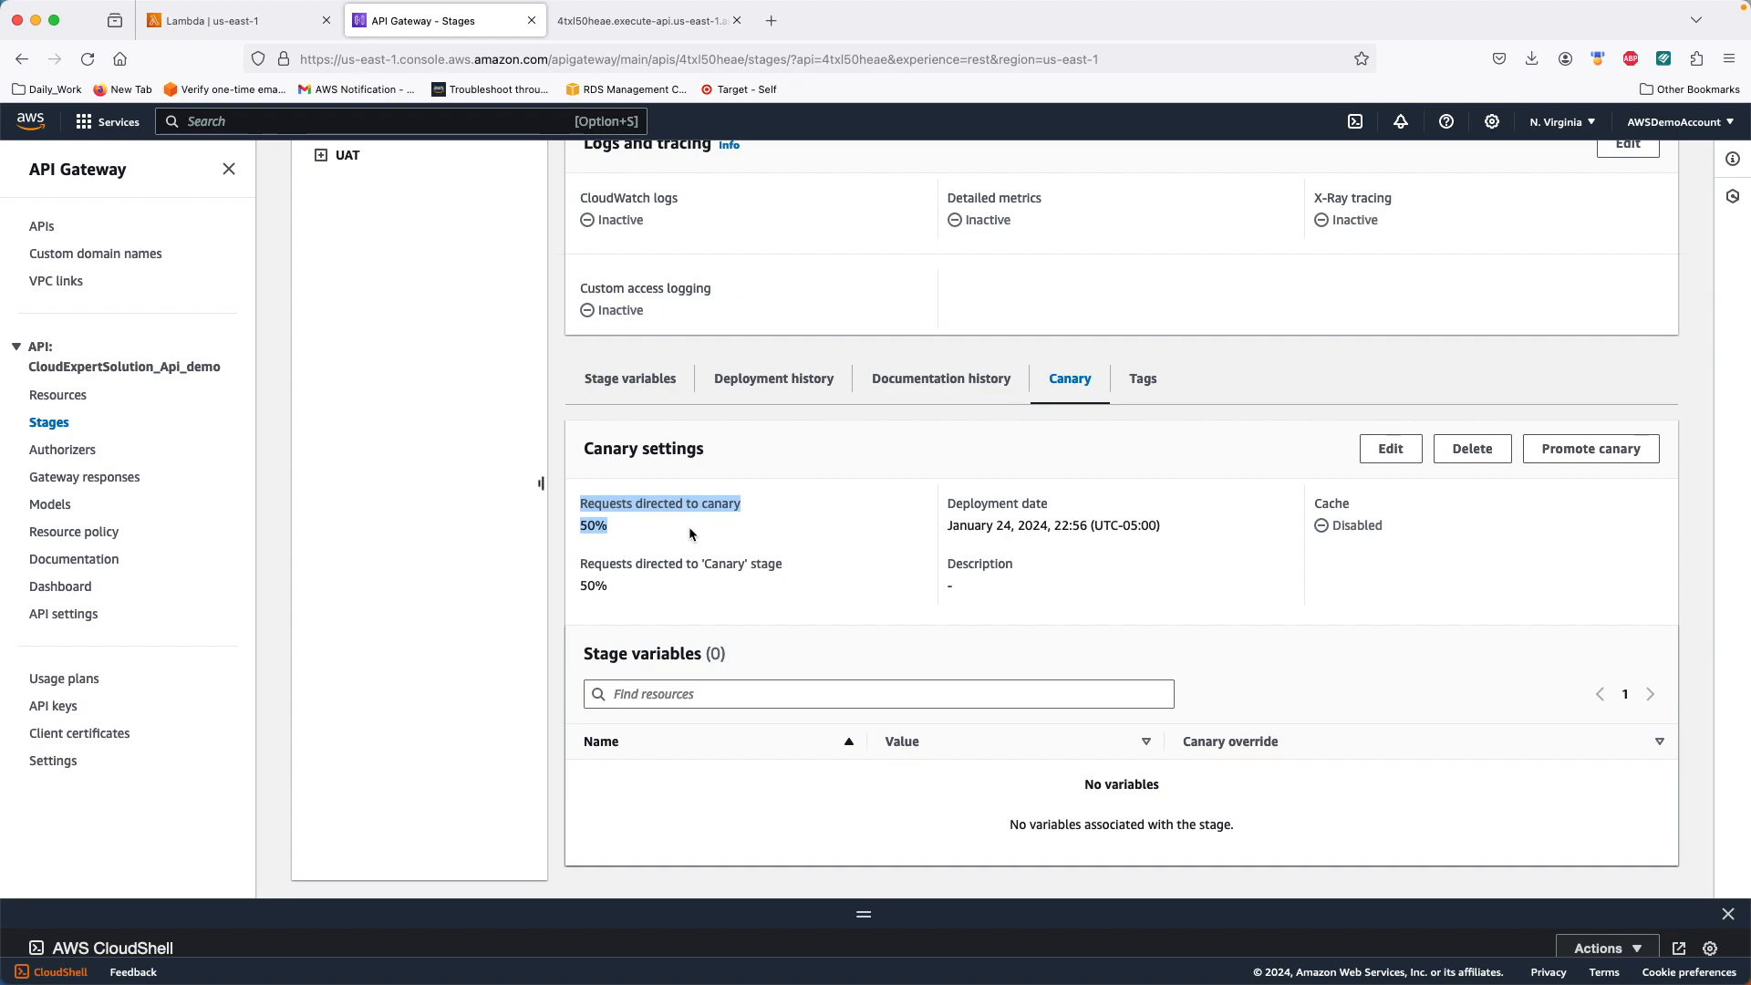
pyautogui.scroll(5, 689, 533)
pyautogui.scroll(4, 688, 527)
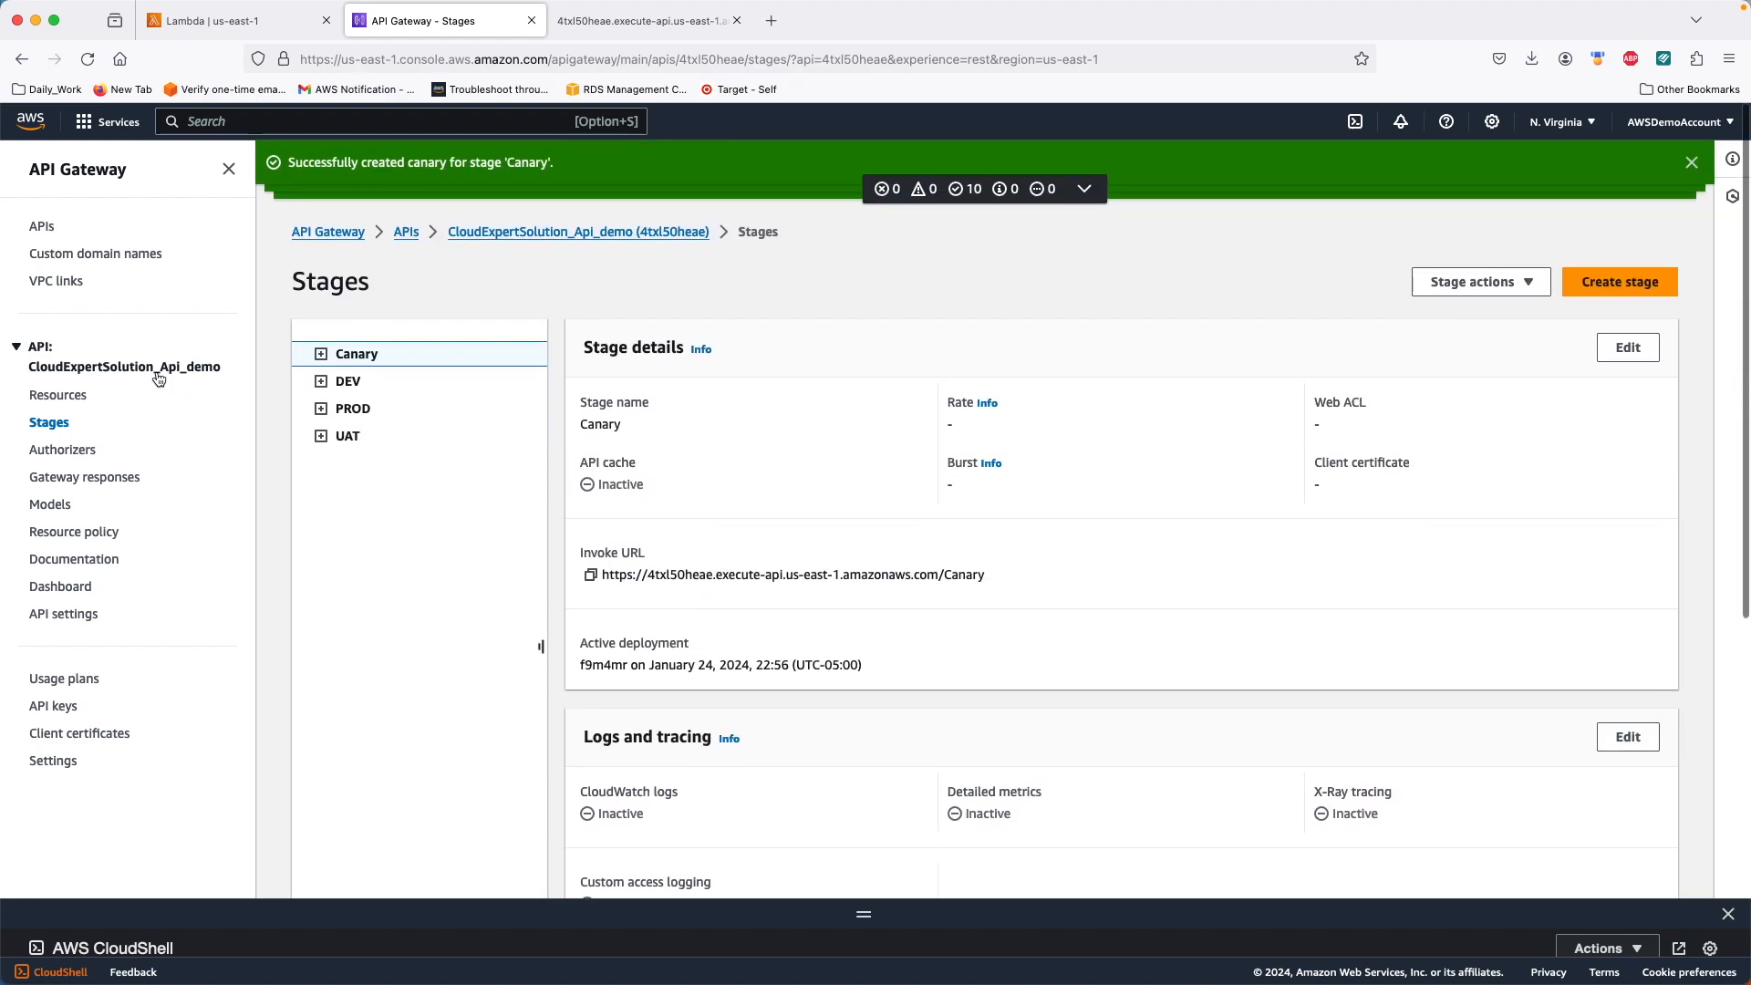
# Step: Point the /canary-demo-api GET method's integration to version 2 of lambda-canary-demo by ending its ARN in ":2", and save
pyautogui.click(75, 394)
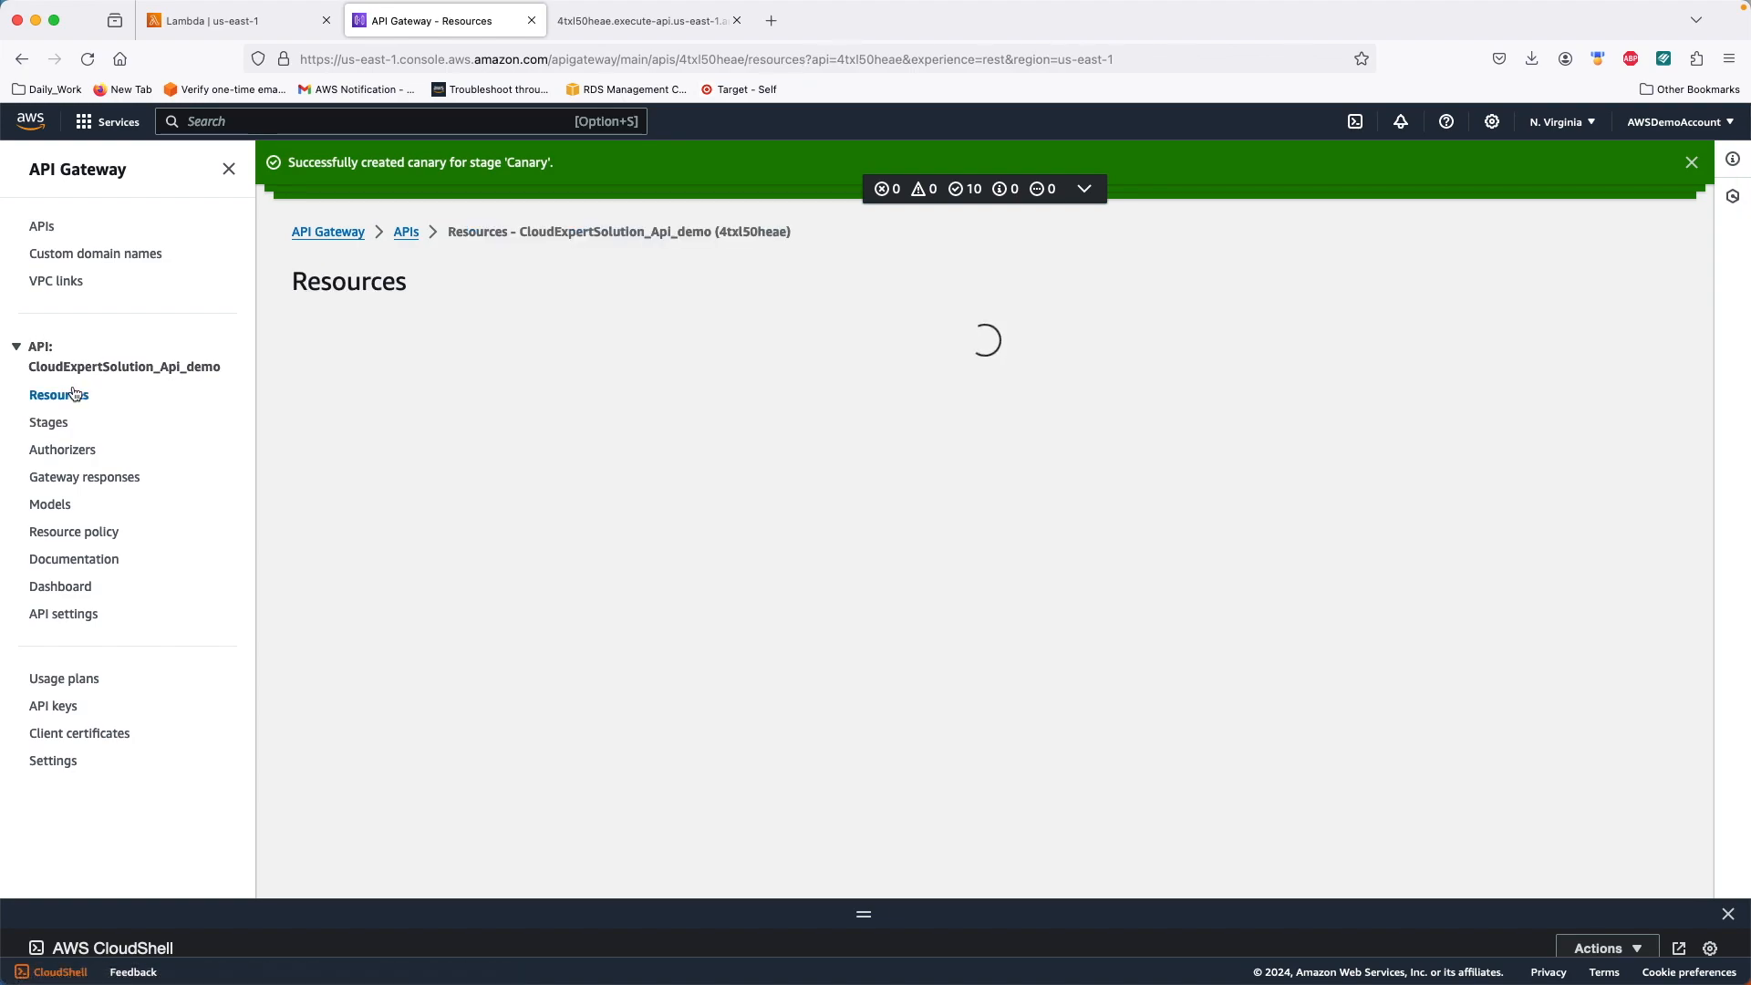
pyautogui.click(370, 500)
pyautogui.scroll(-1, 757, 629)
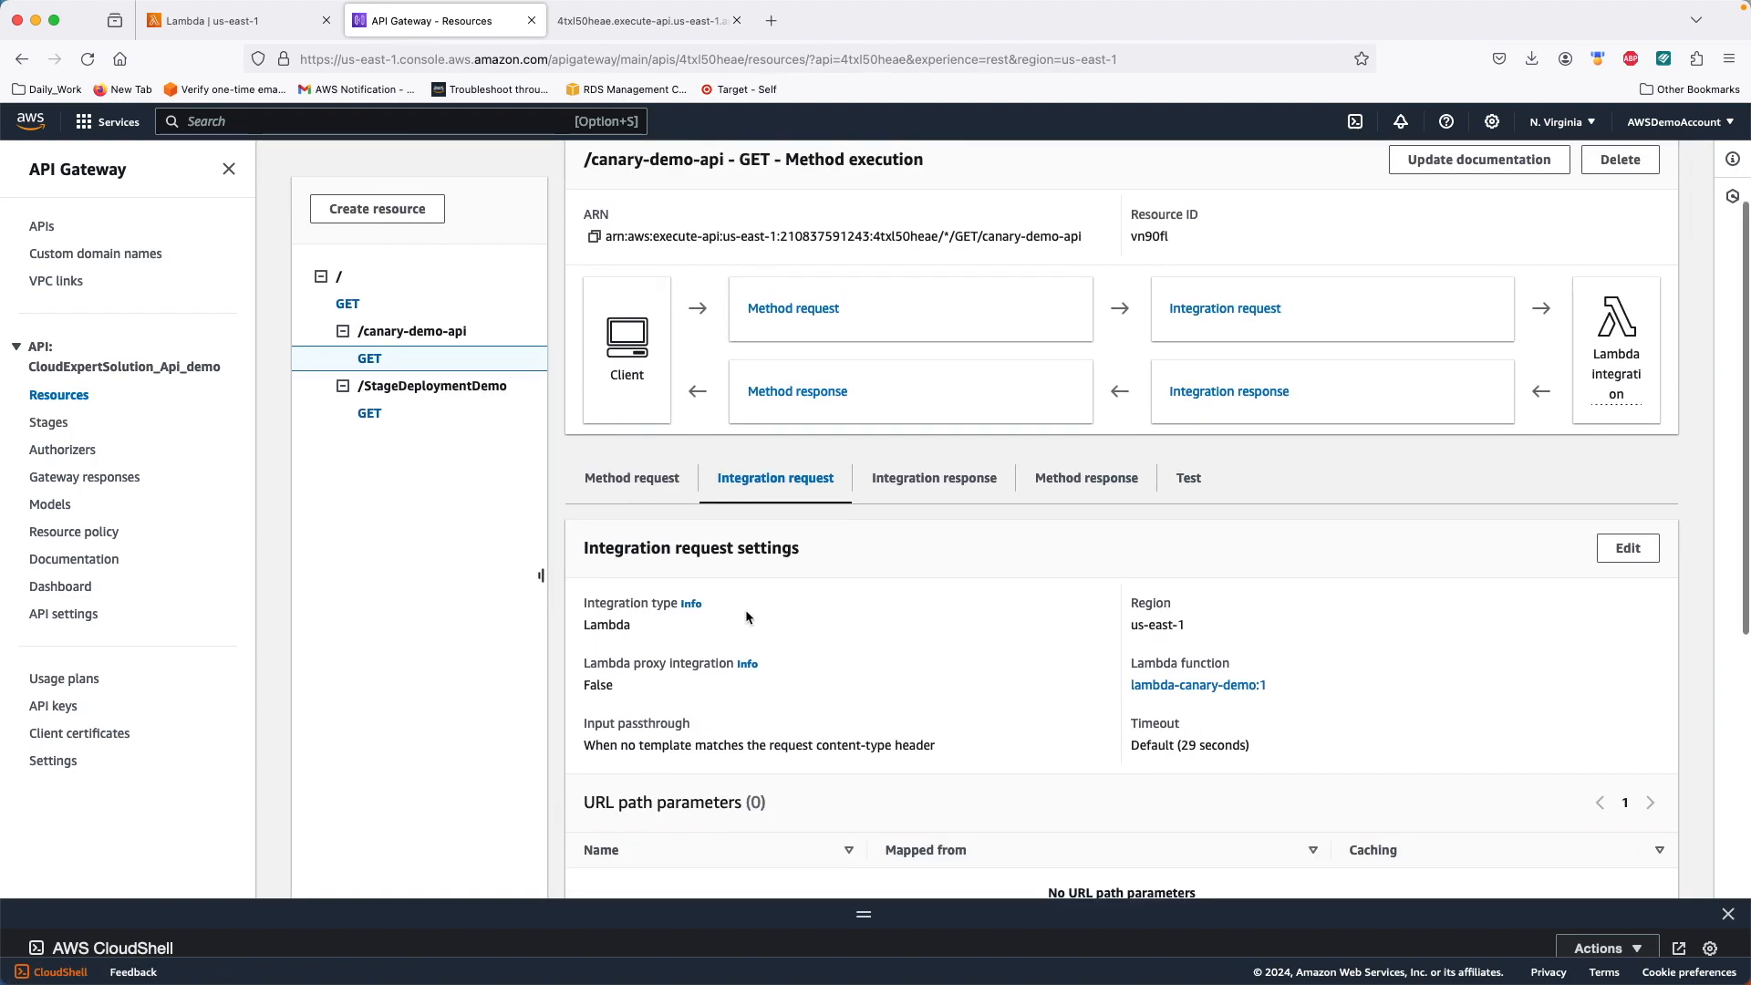
pyautogui.click(1628, 547)
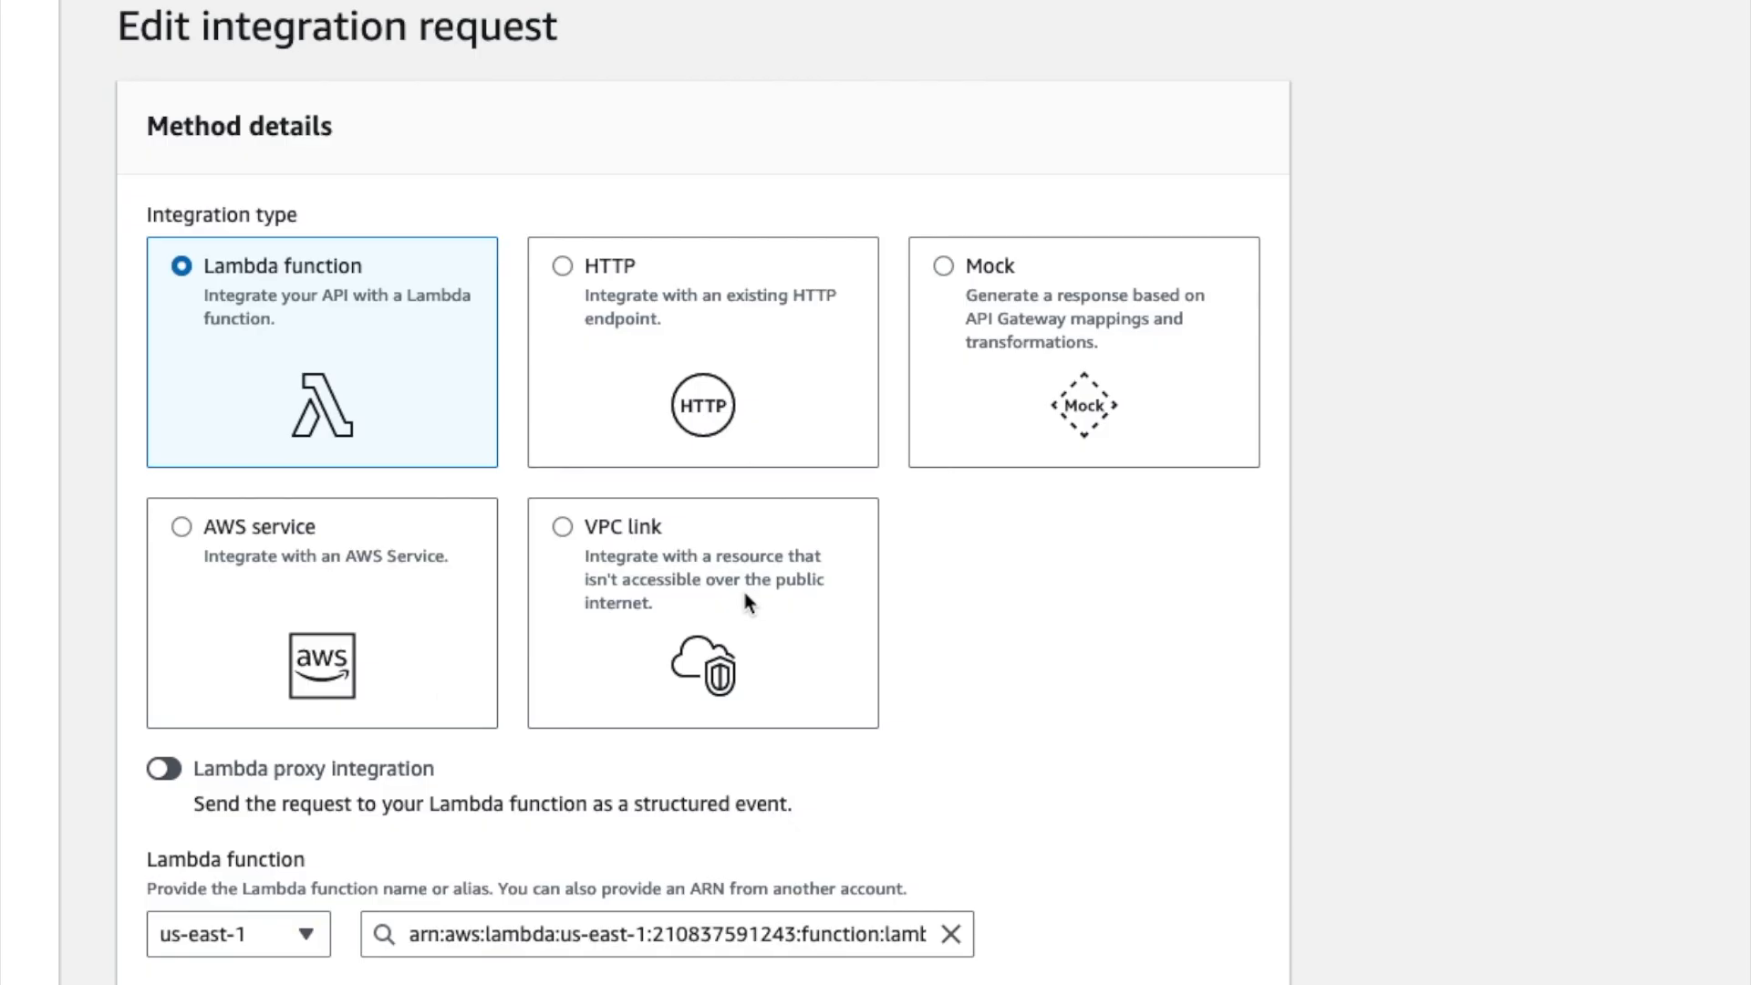
pyautogui.scroll(-3, 742, 587)
pyautogui.moveTo(803, 633); pyautogui.dragTo(951, 635)
pyautogui.click(923, 633)
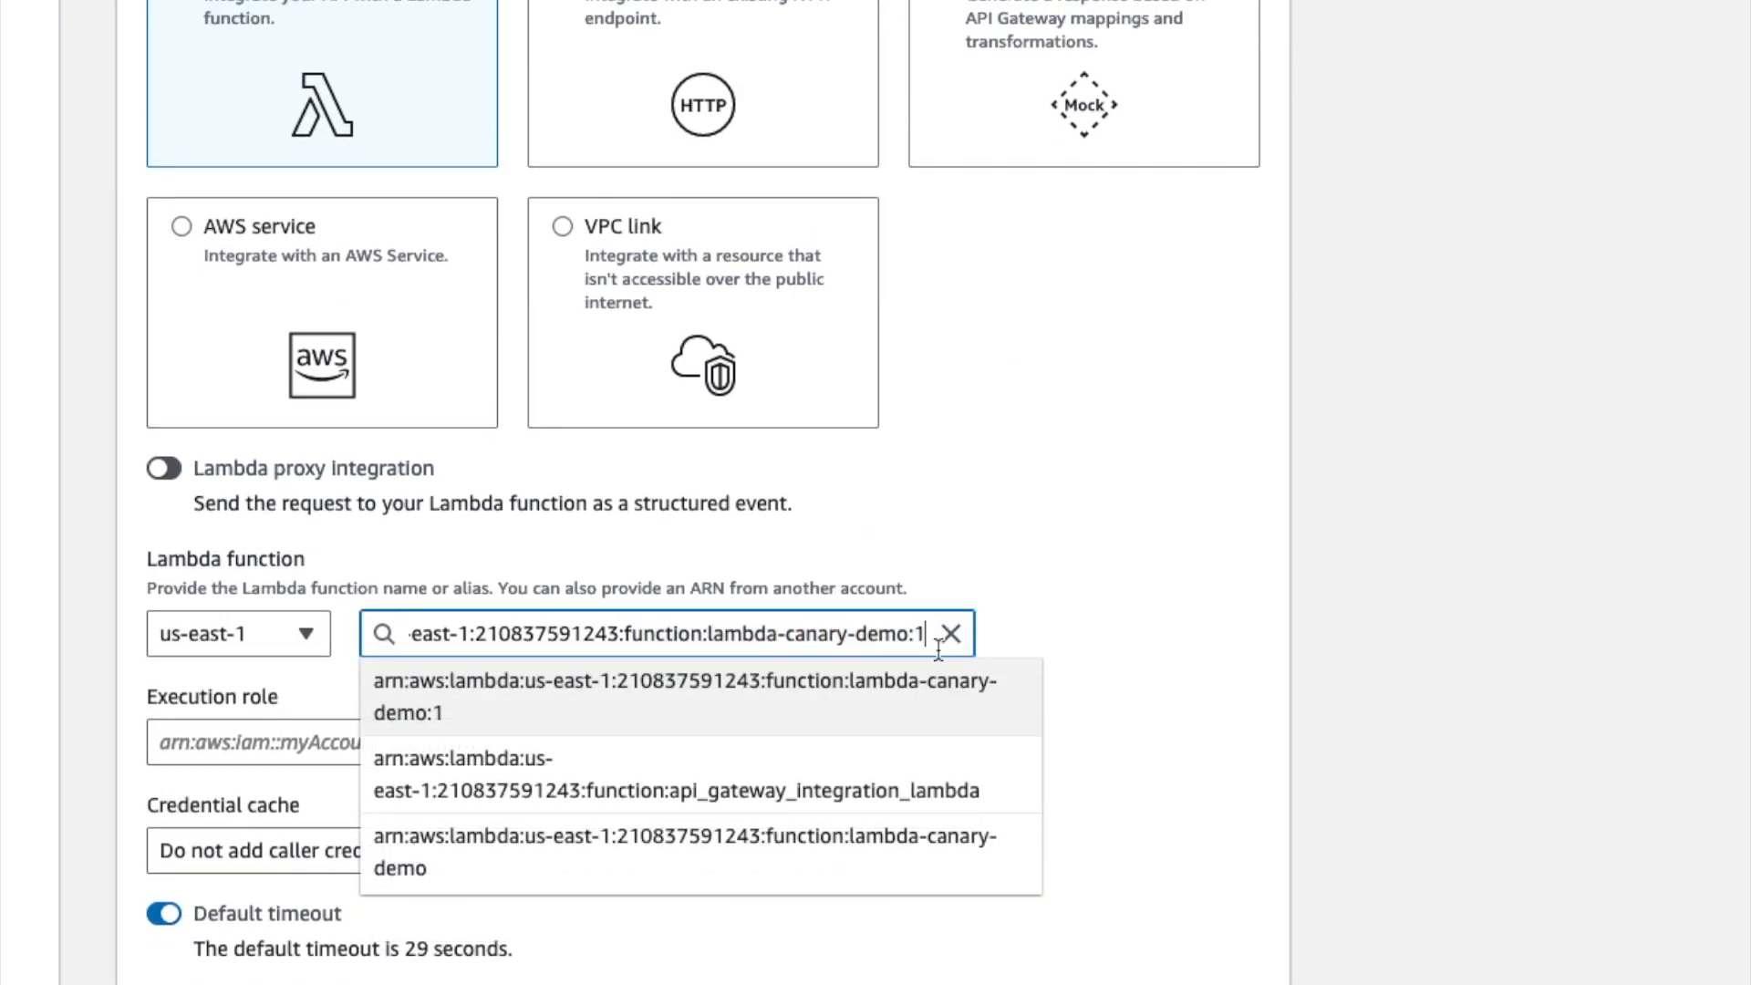
pyautogui.press('BackSpace')
pyautogui.write('2')
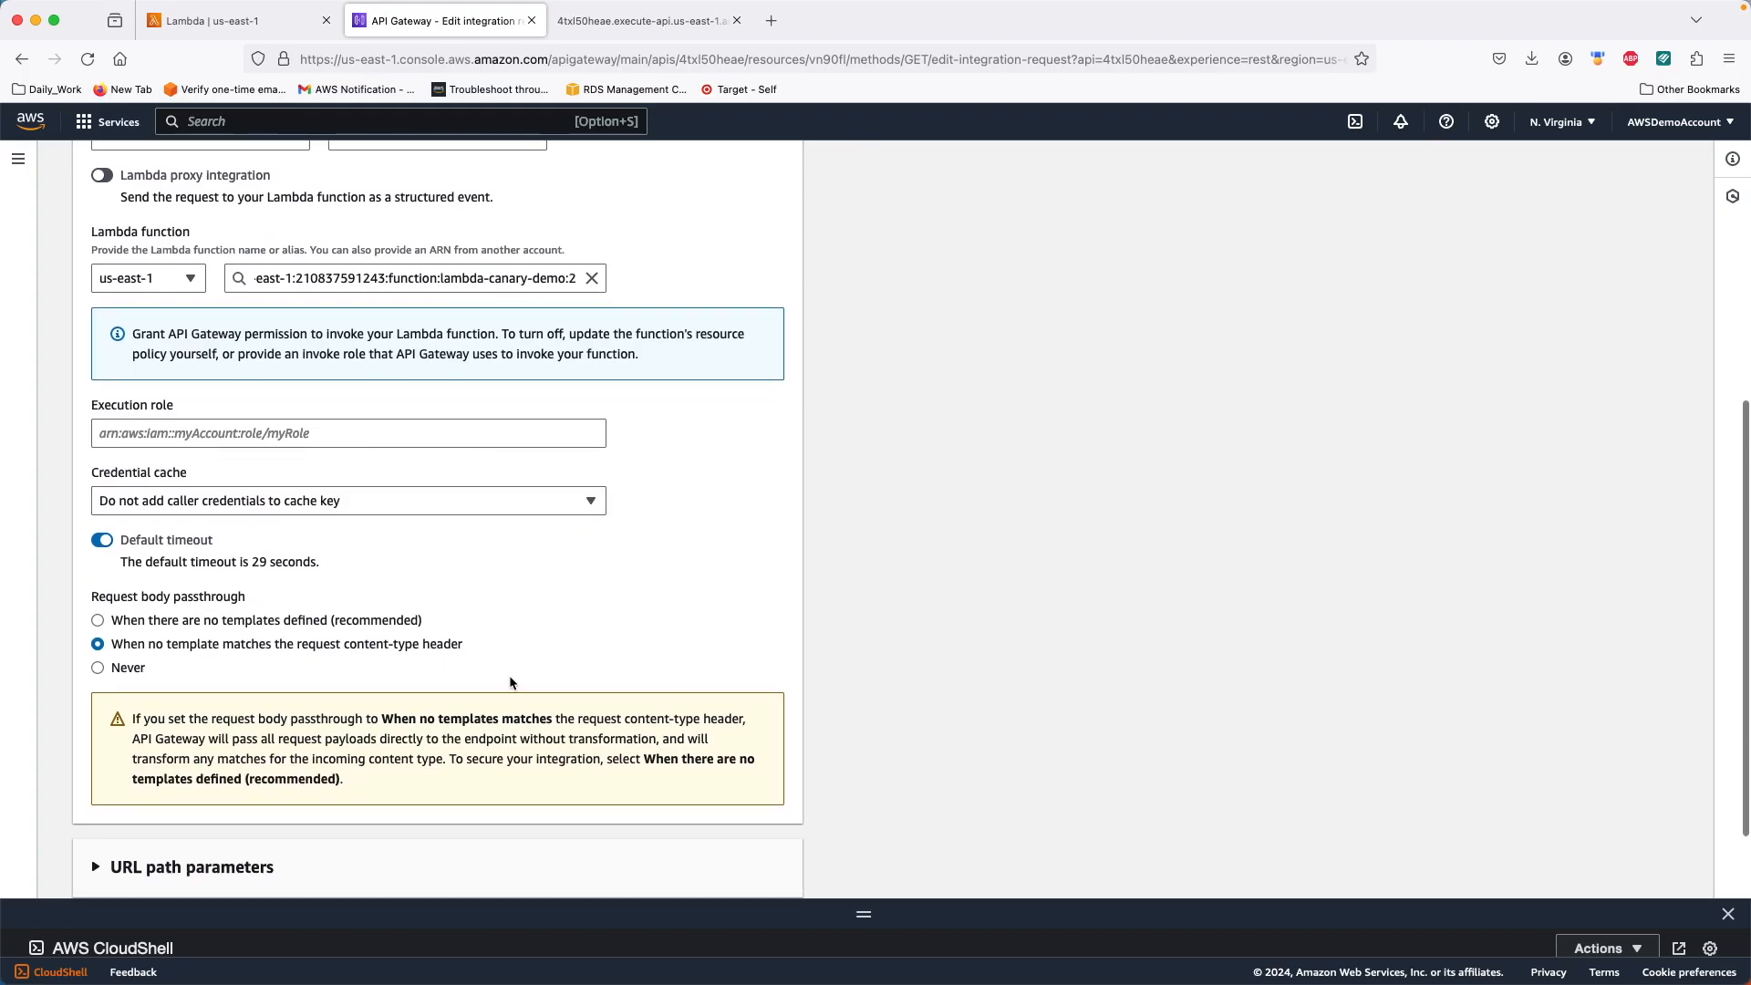
pyautogui.scroll(-5, 595, 708)
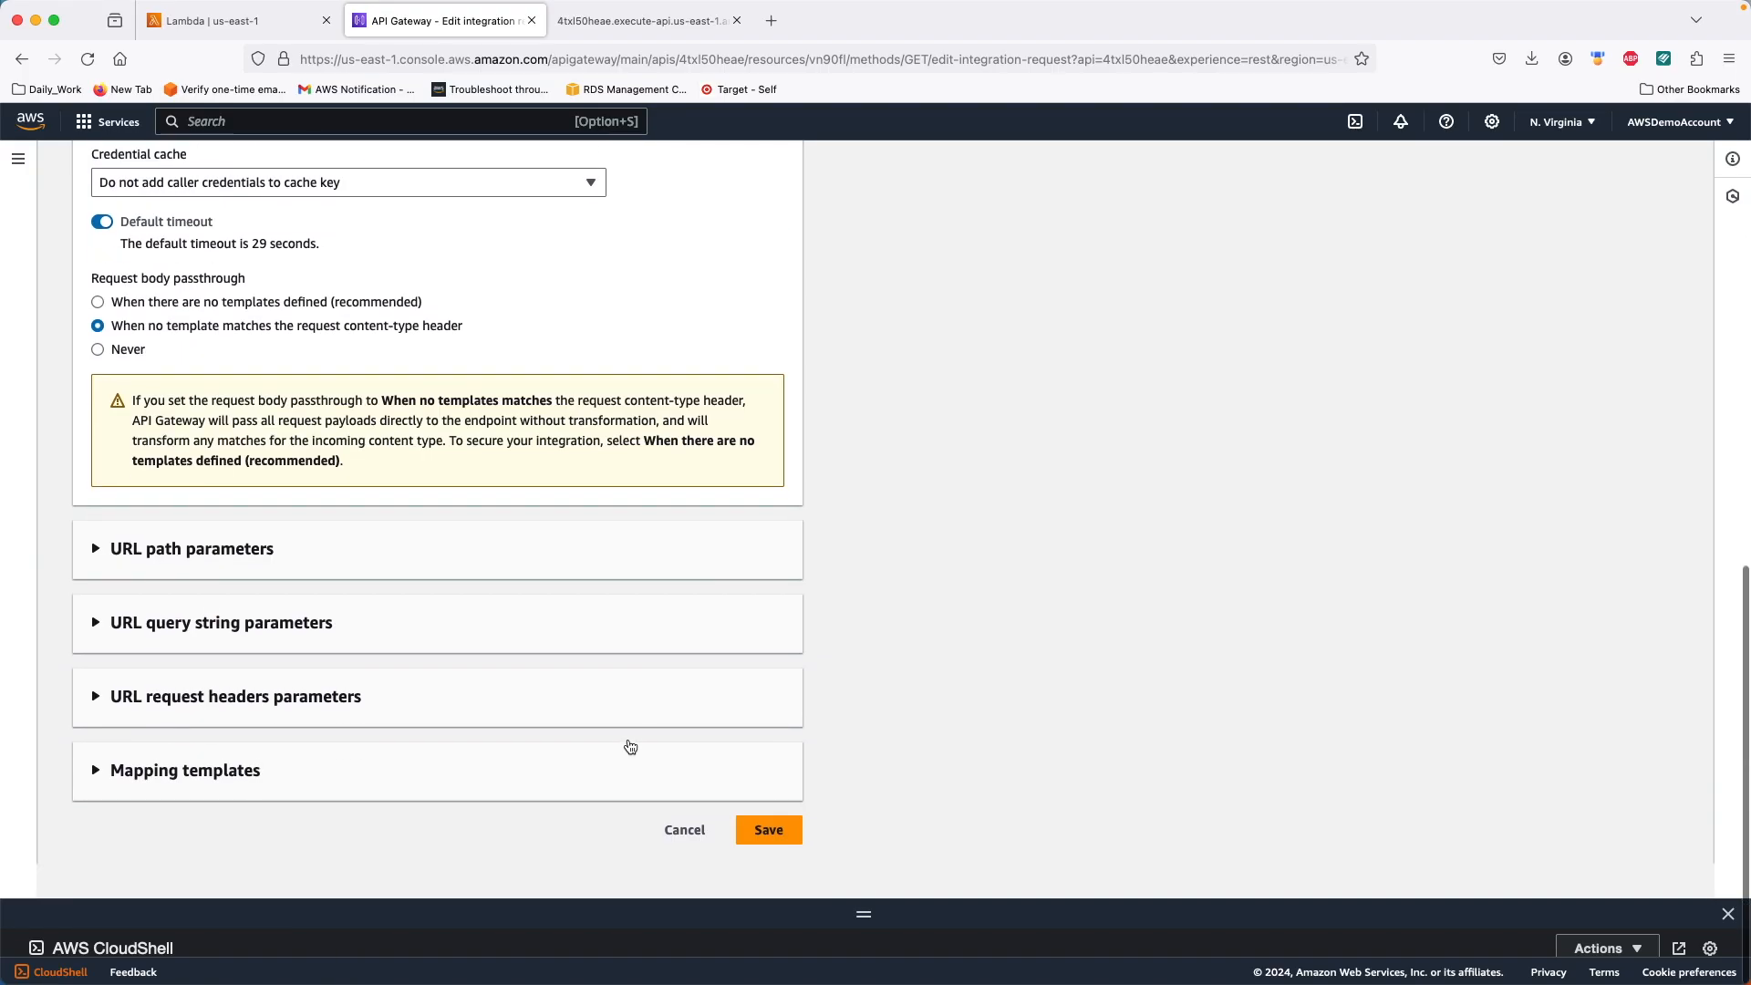
pyautogui.click(769, 864)
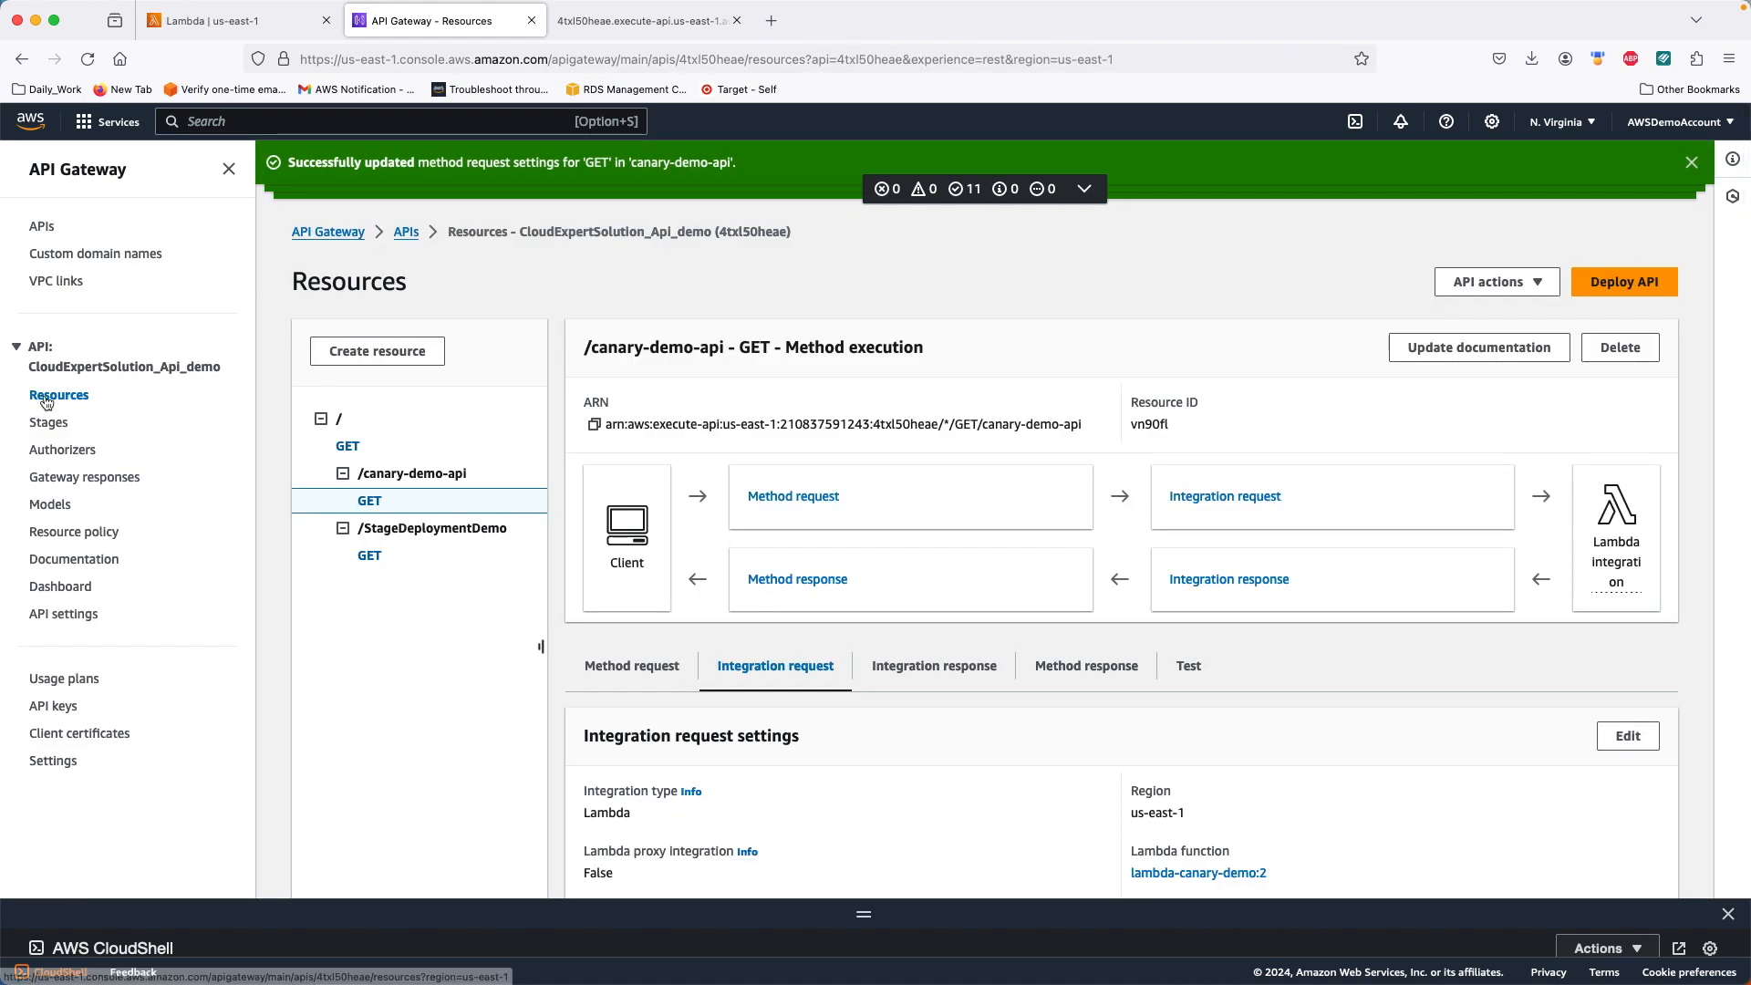
# Step: Deploy the updated API to the canary-enabled Canary stage
pyautogui.click(1625, 288)
pyautogui.click(773, 536)
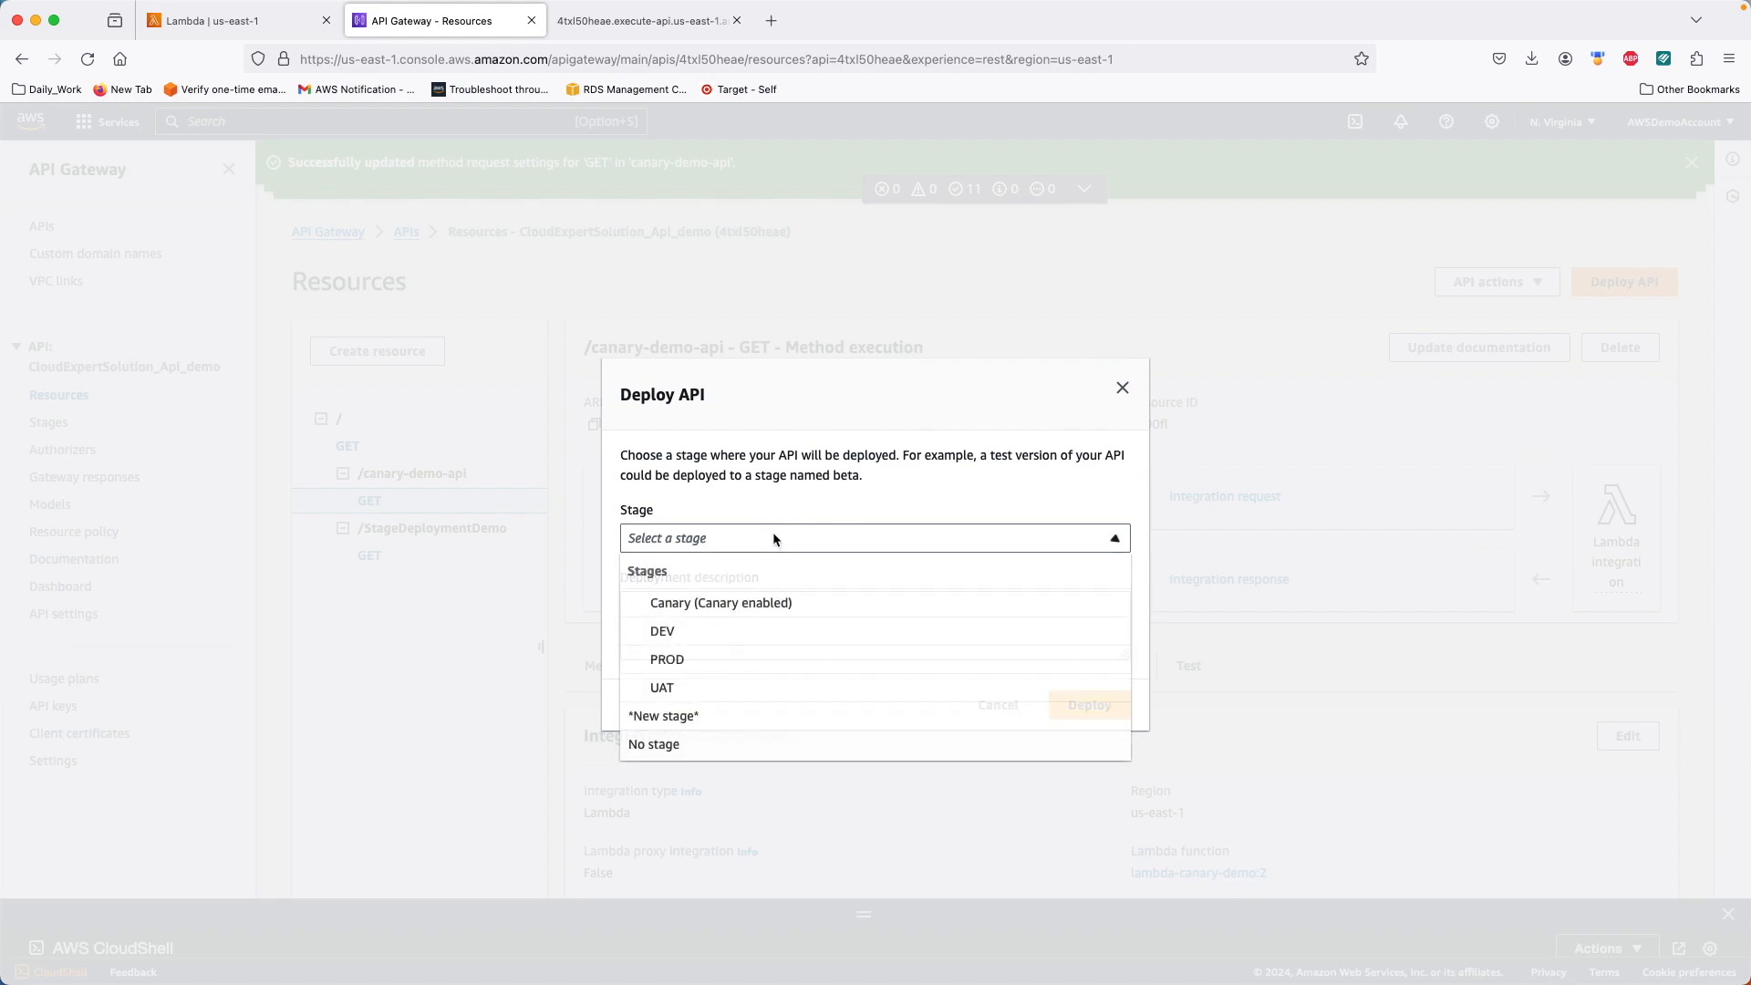
pyautogui.click(692, 606)
pyautogui.click(1073, 702)
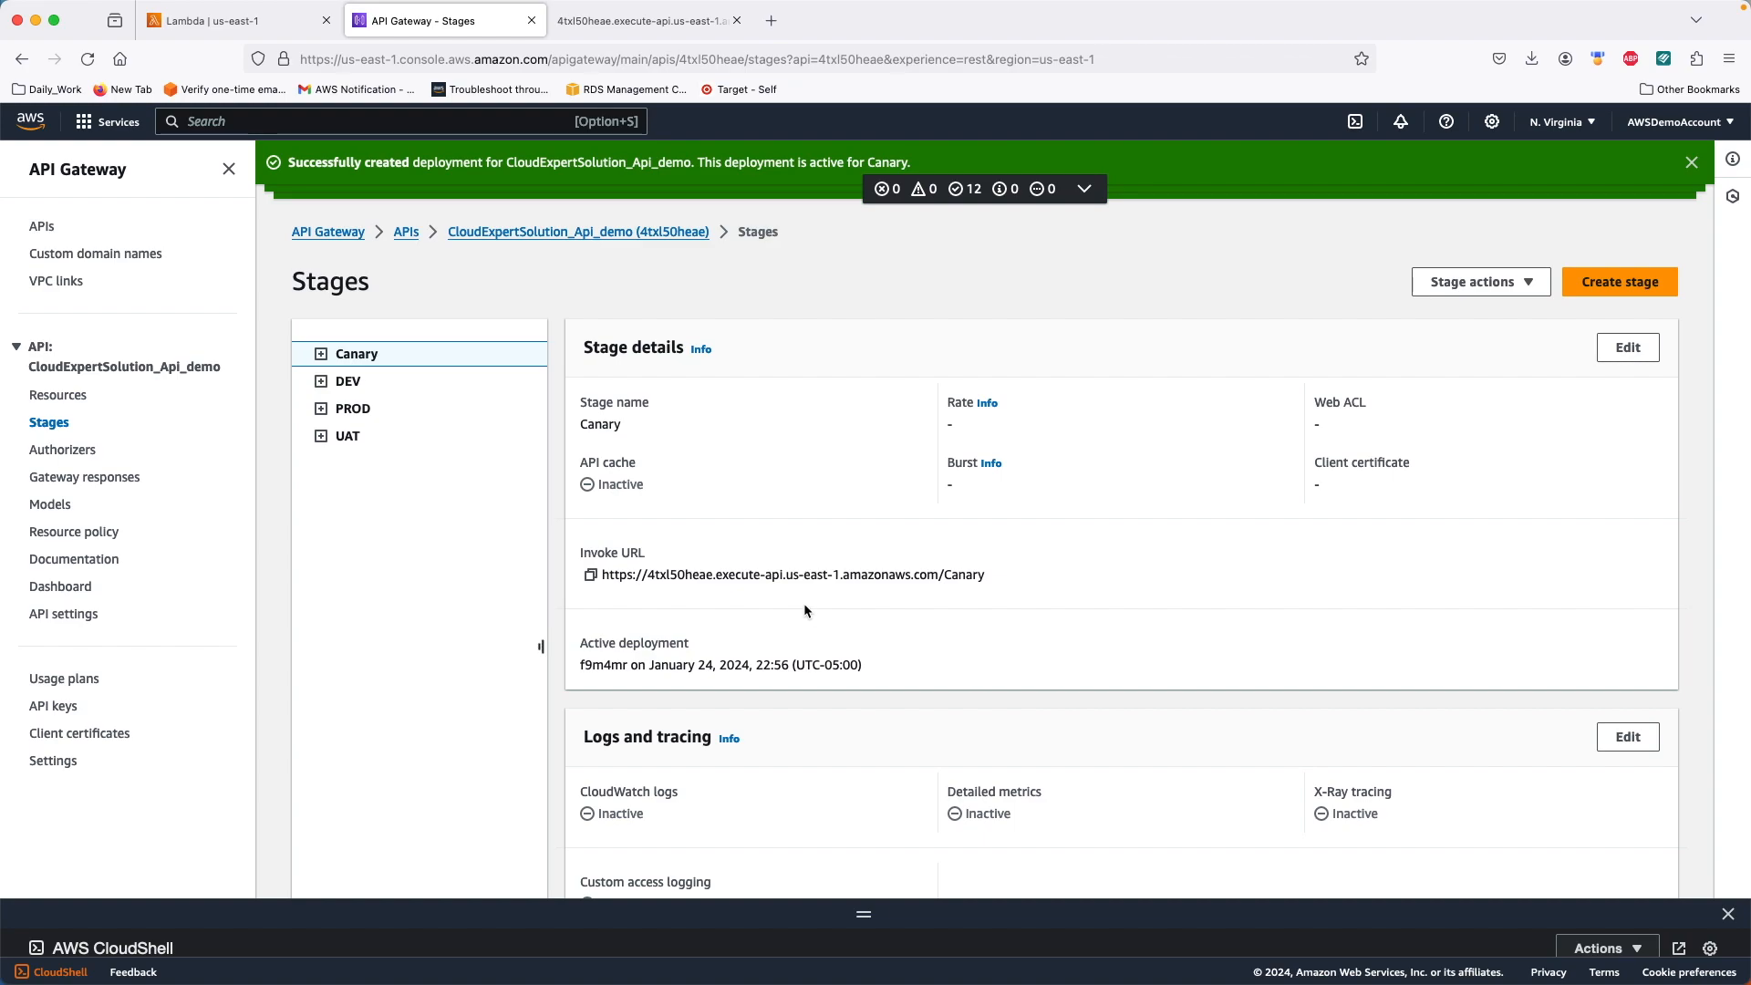
# Step: Reload the Canary stage's /canary-demo-api response repeatedly to check how requests are split between the two Lambda versions
pyautogui.click(652, 20)
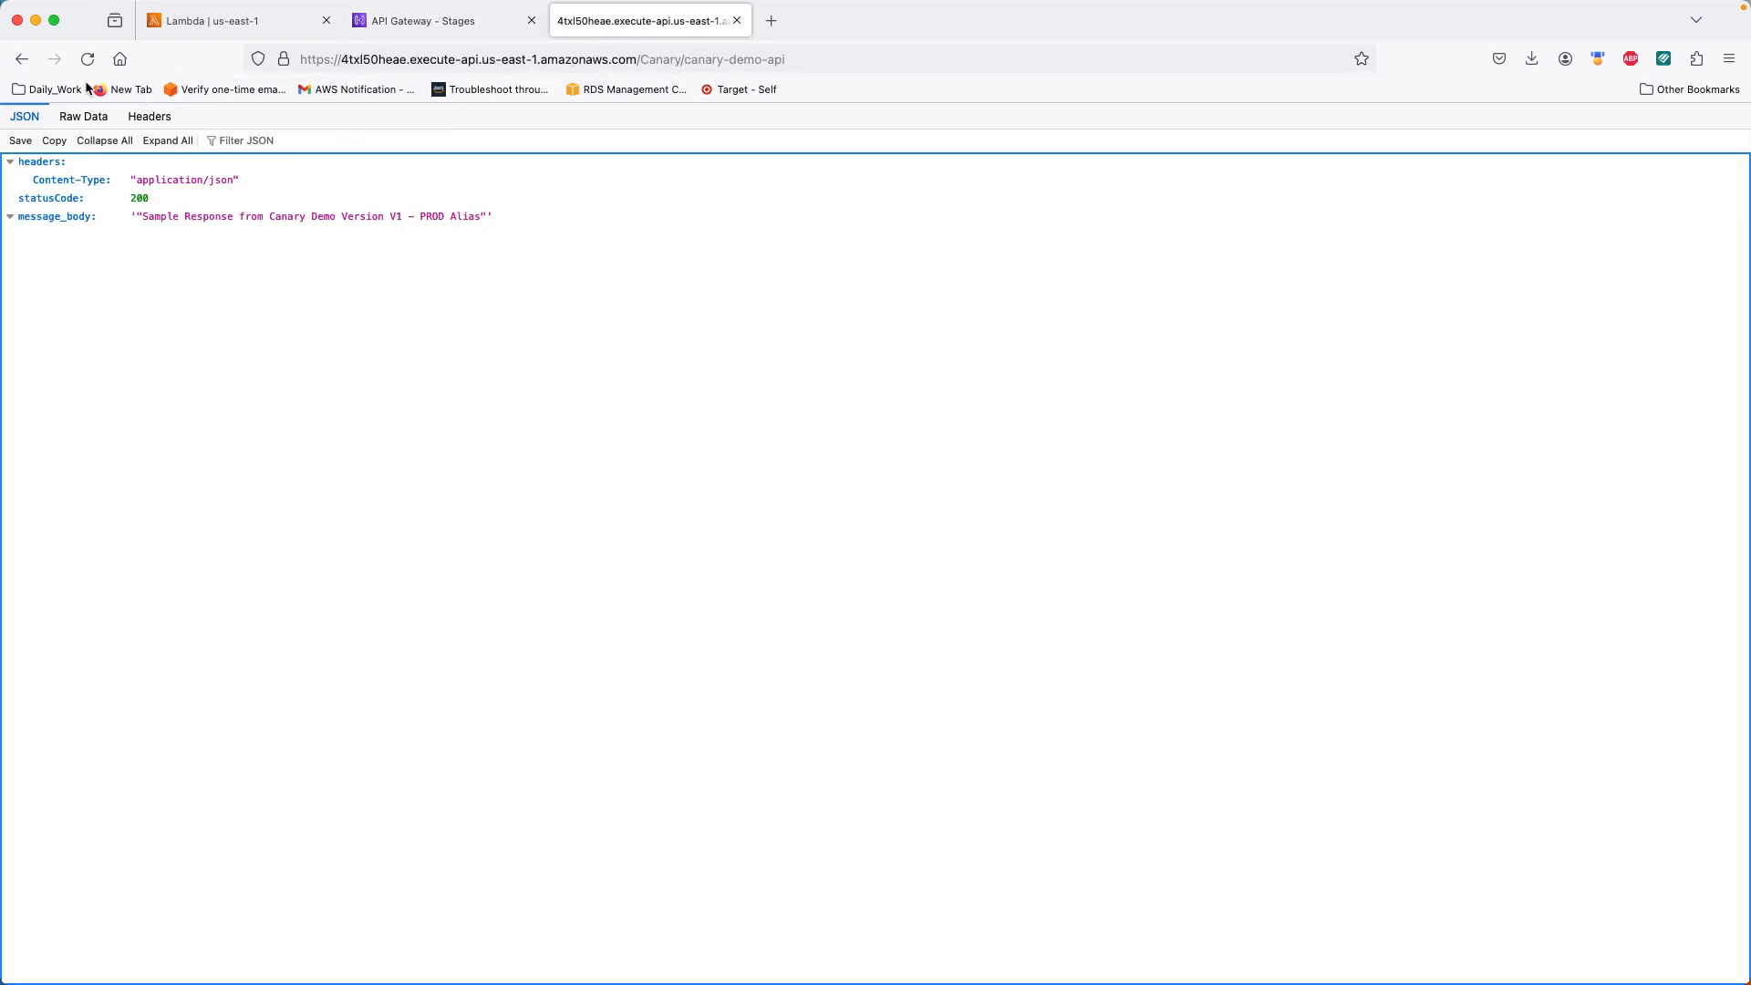
pyautogui.click(88, 59)
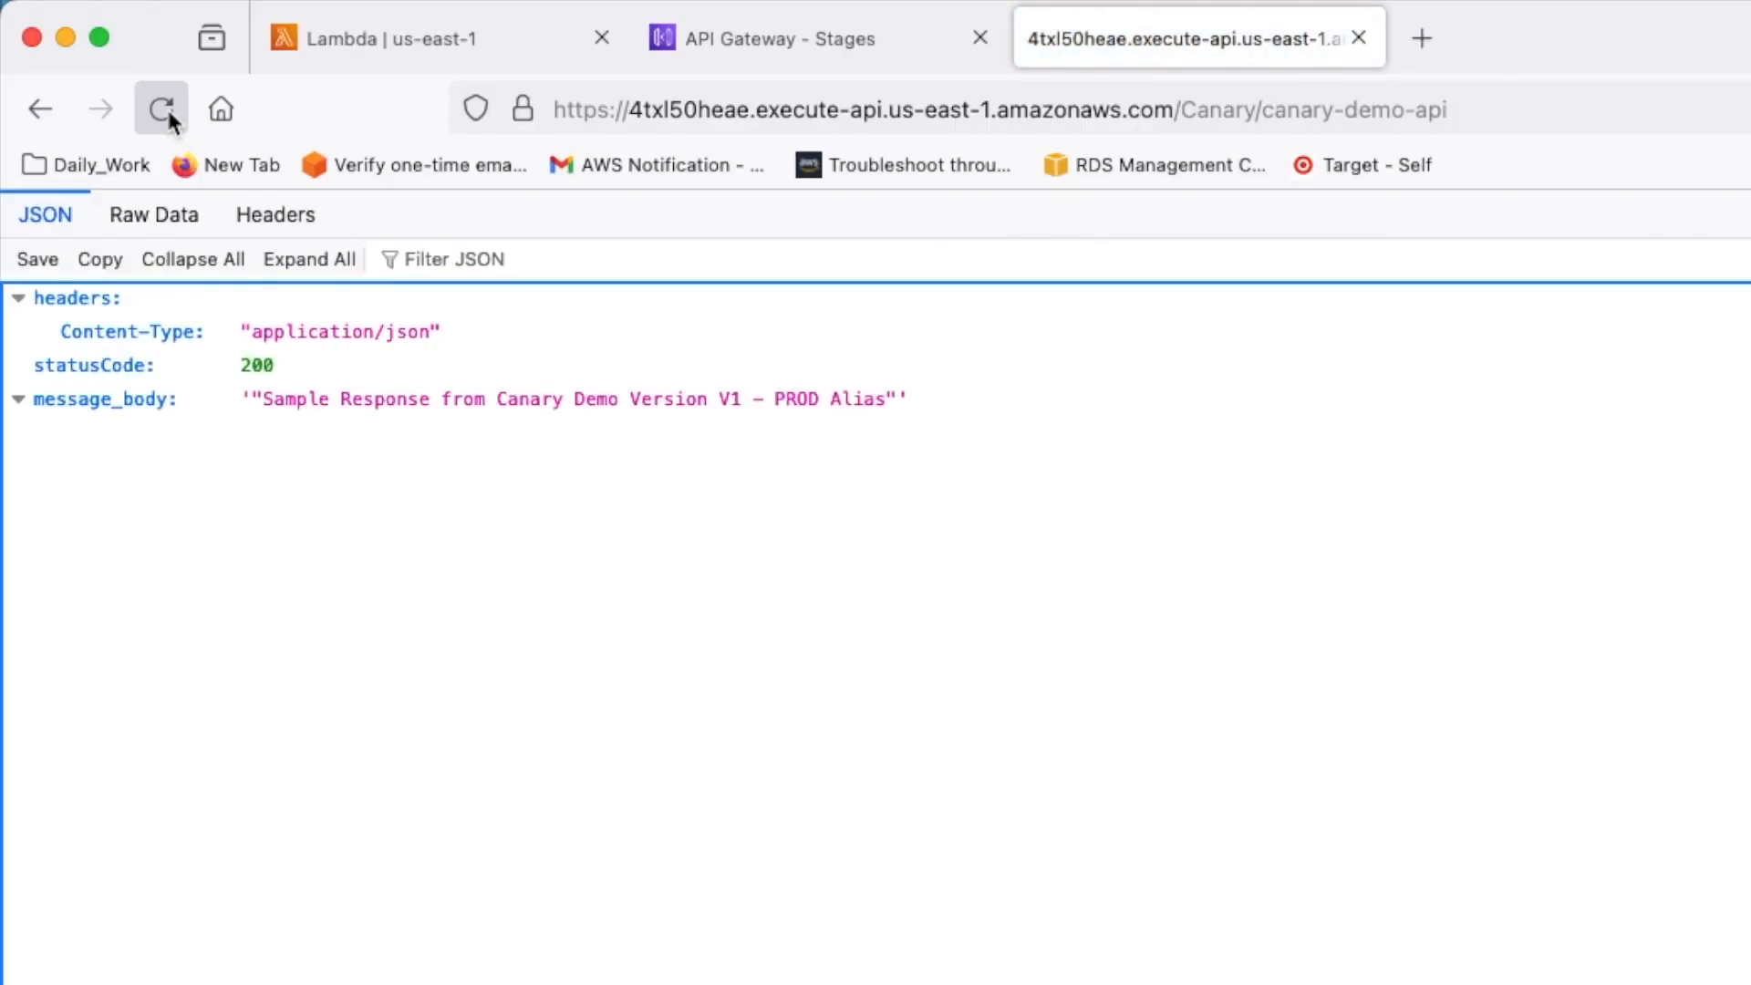
pyautogui.click(168, 114)
pyautogui.click(169, 114)
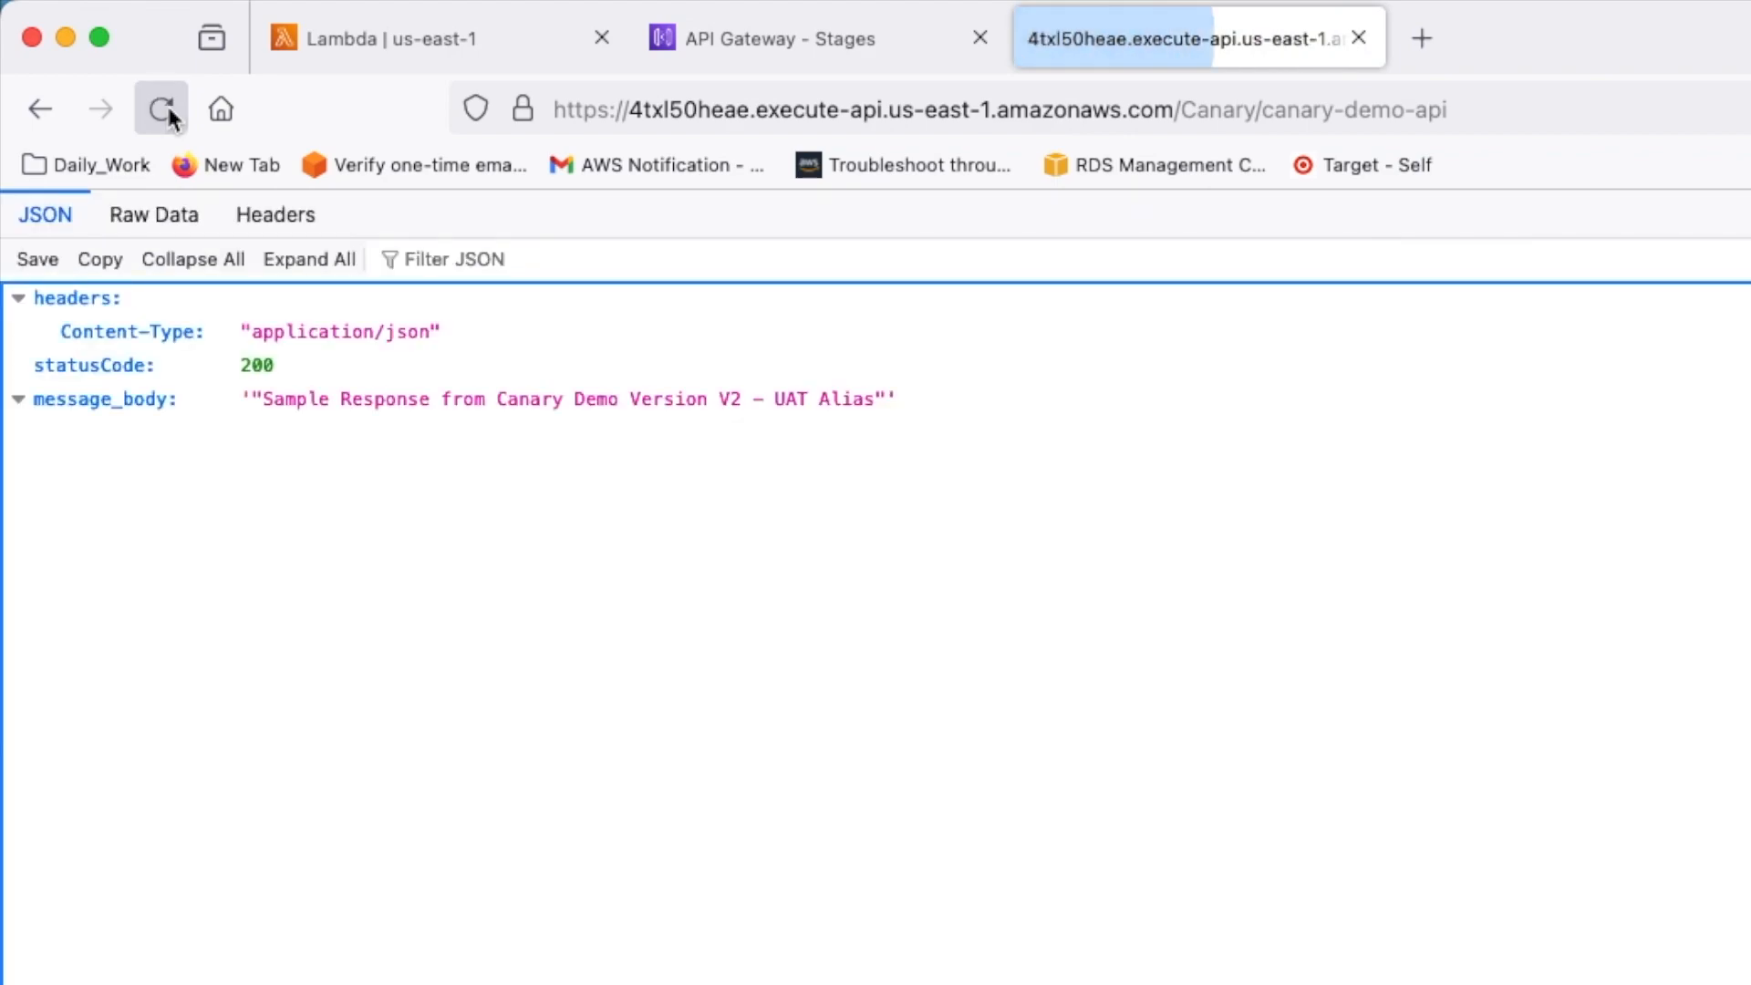
pyautogui.click(169, 114)
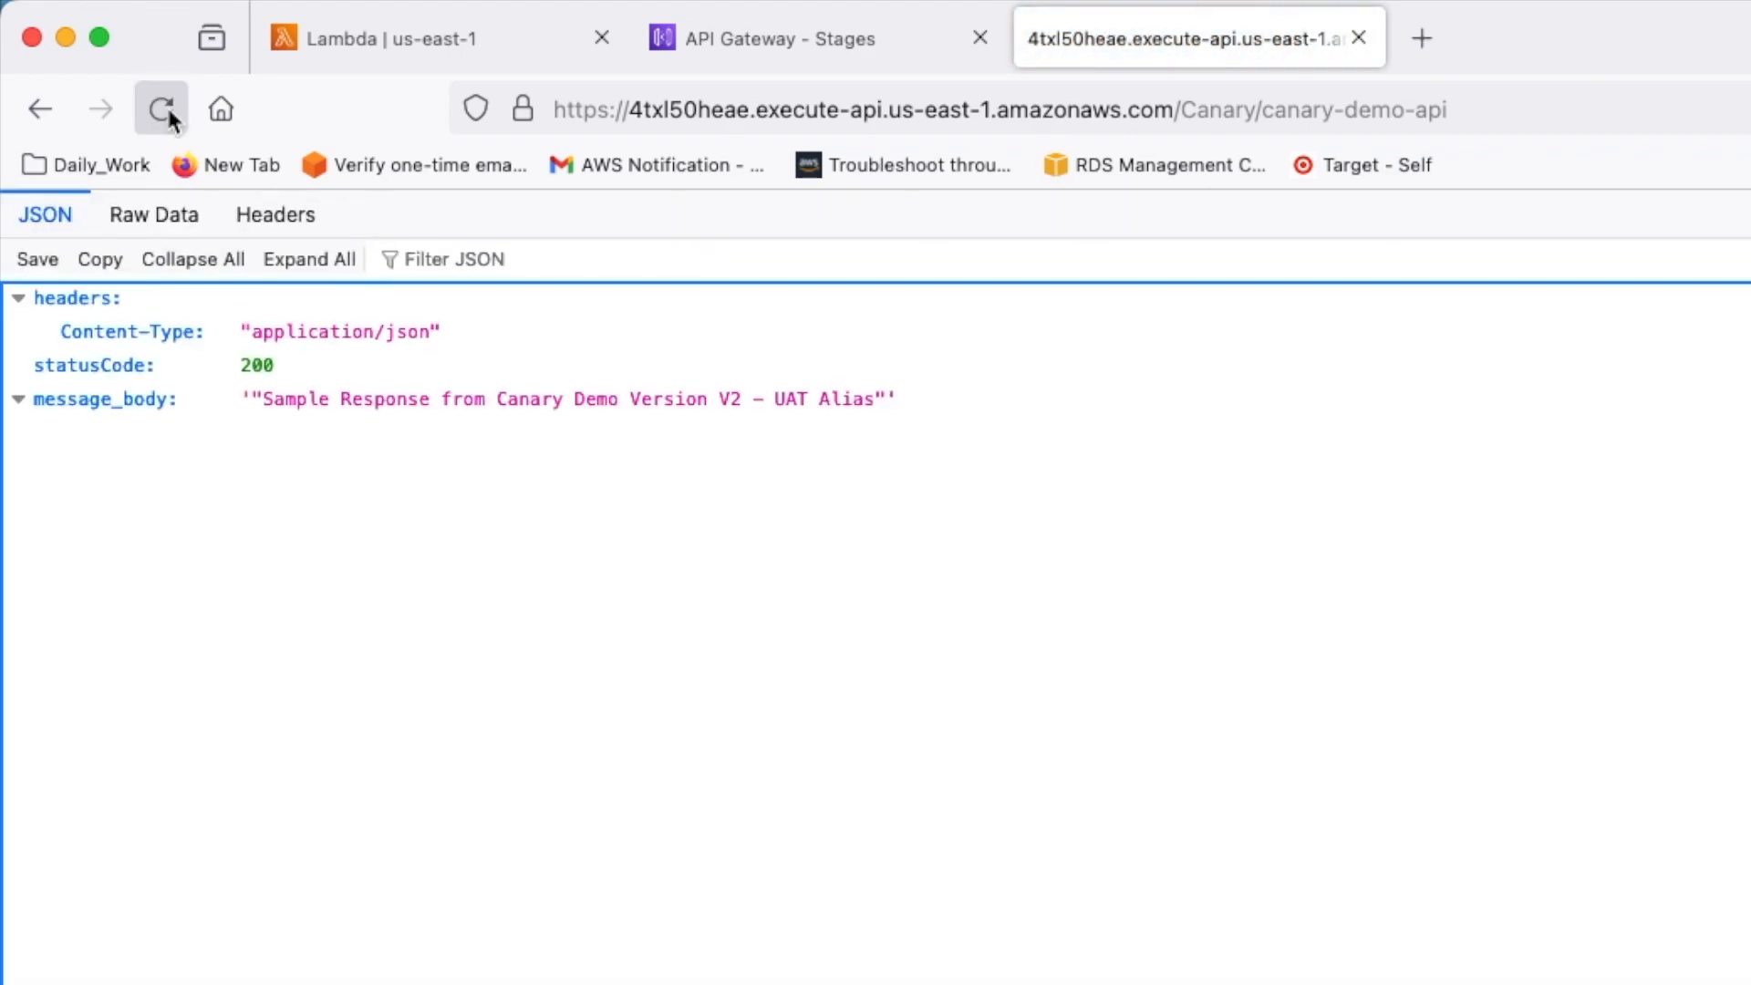
pyautogui.click(169, 113)
pyautogui.click(169, 112)
pyautogui.click(169, 112)
pyautogui.click(169, 112)
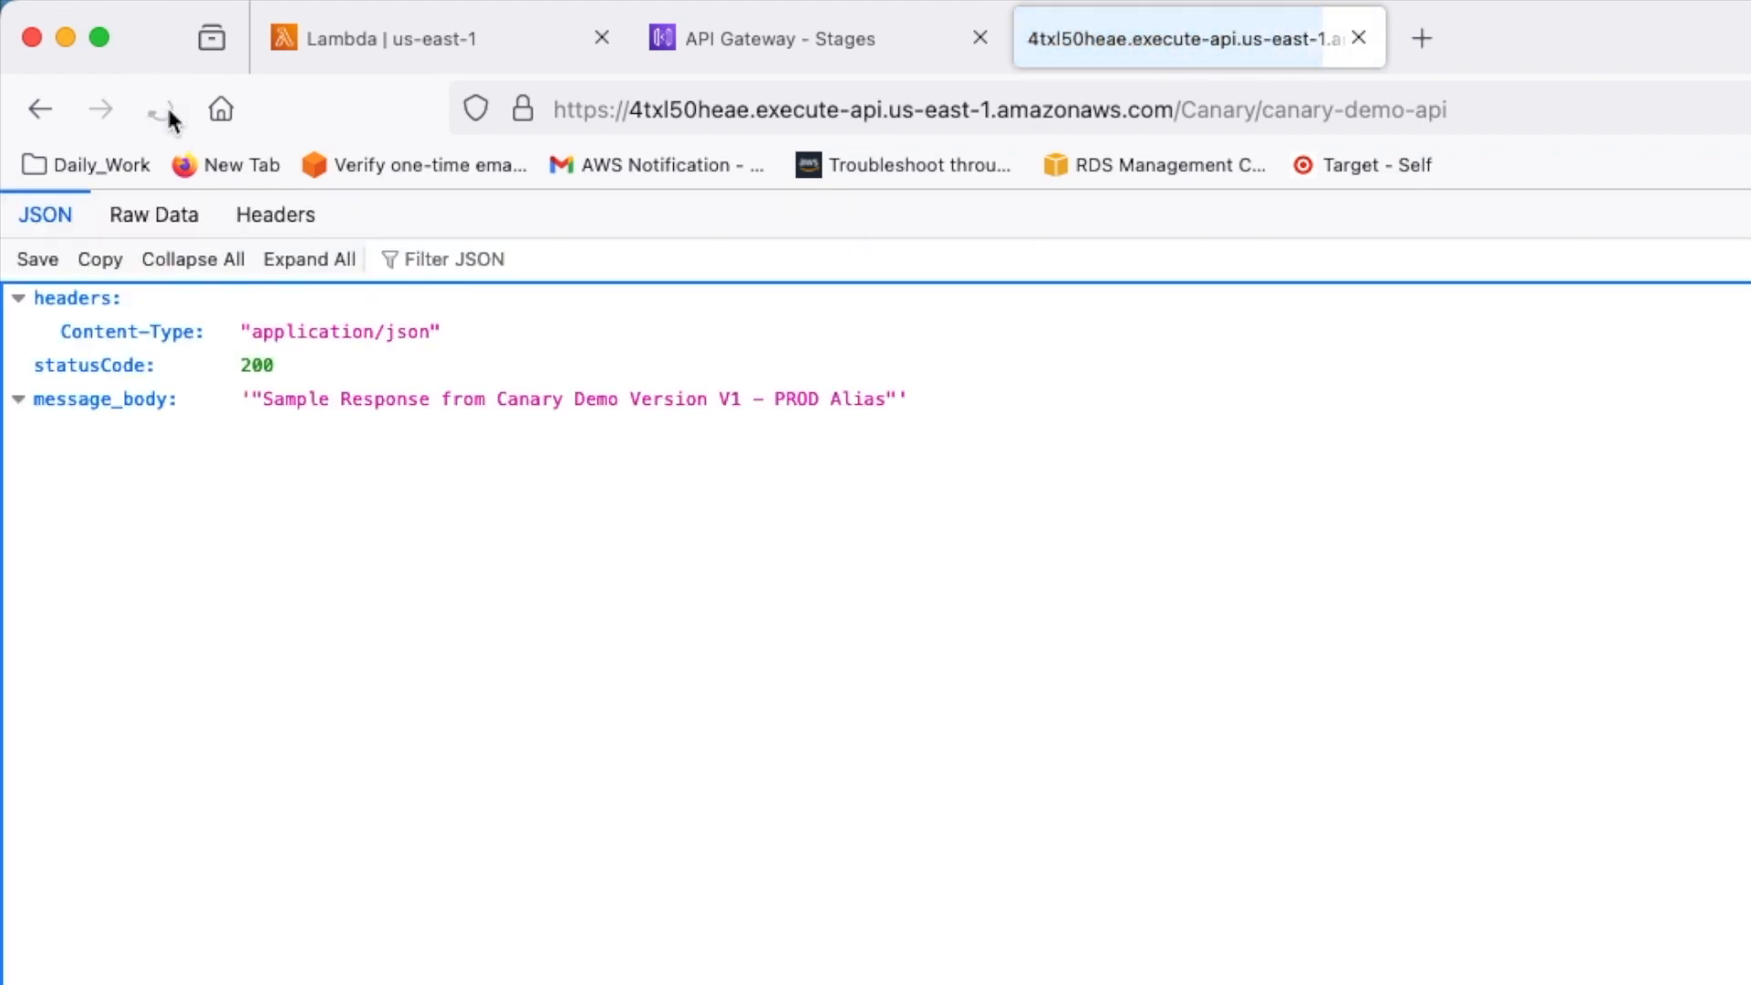
pyautogui.click(169, 112)
pyautogui.click(169, 112)
pyautogui.click(169, 112)
pyautogui.click(169, 112)
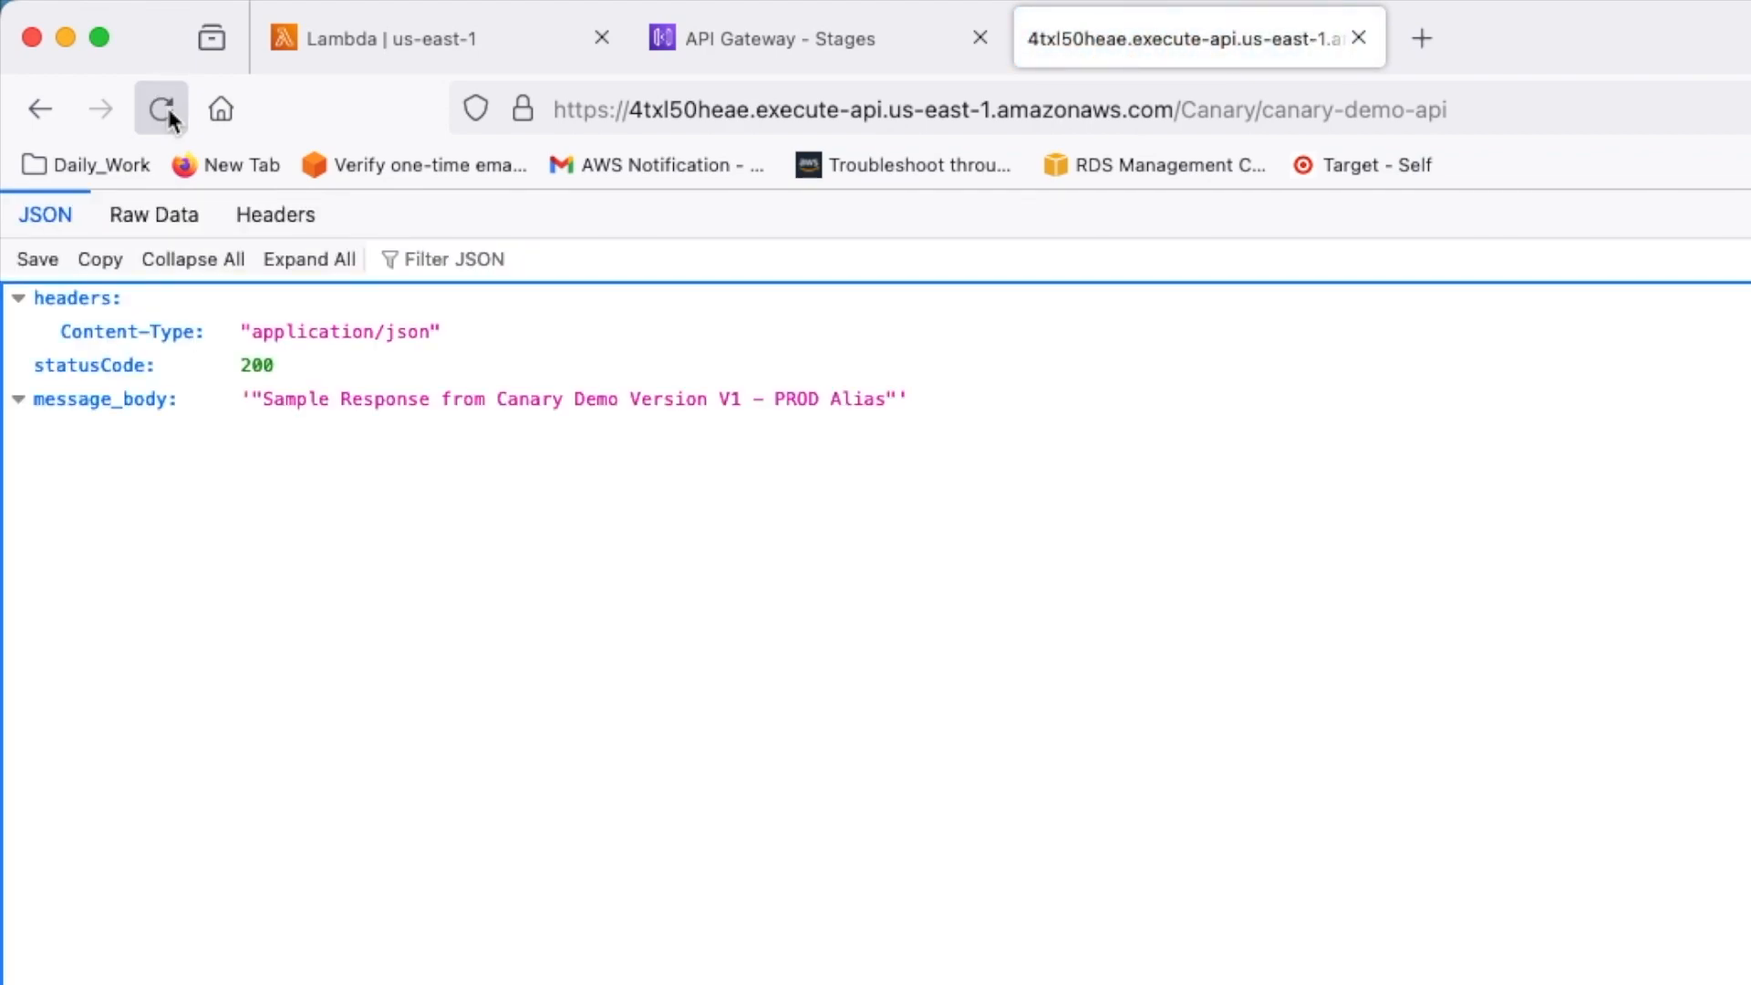
pyautogui.click(168, 112)
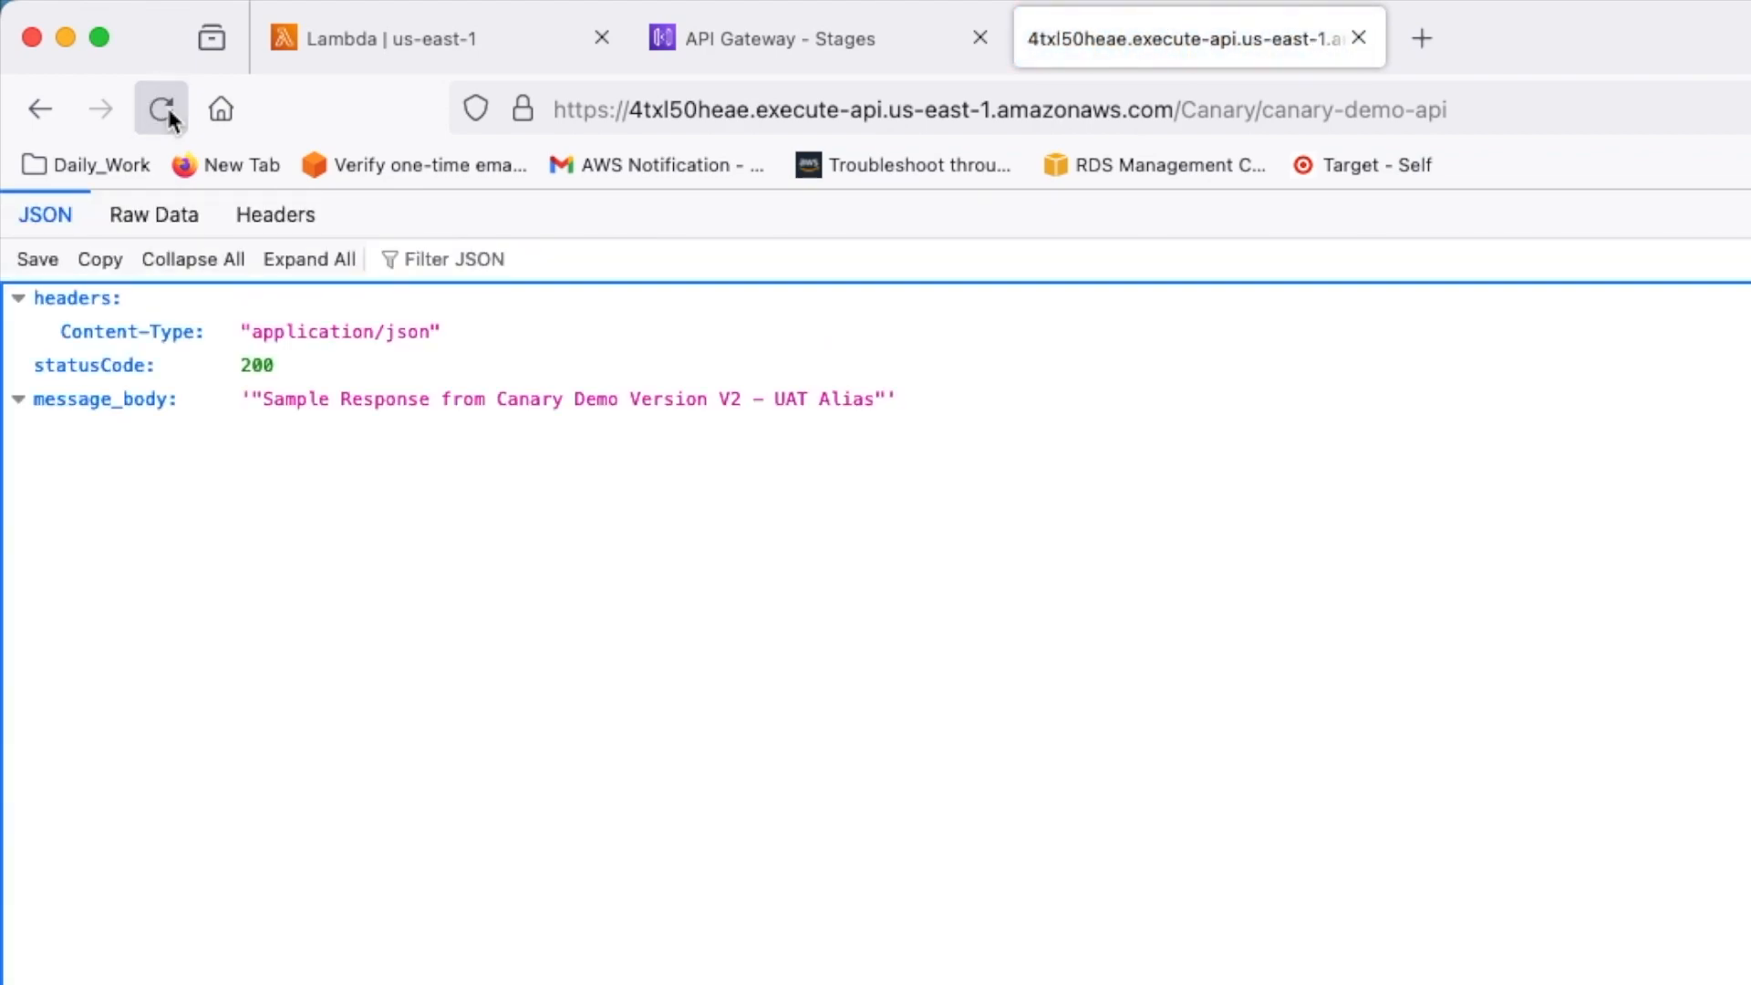